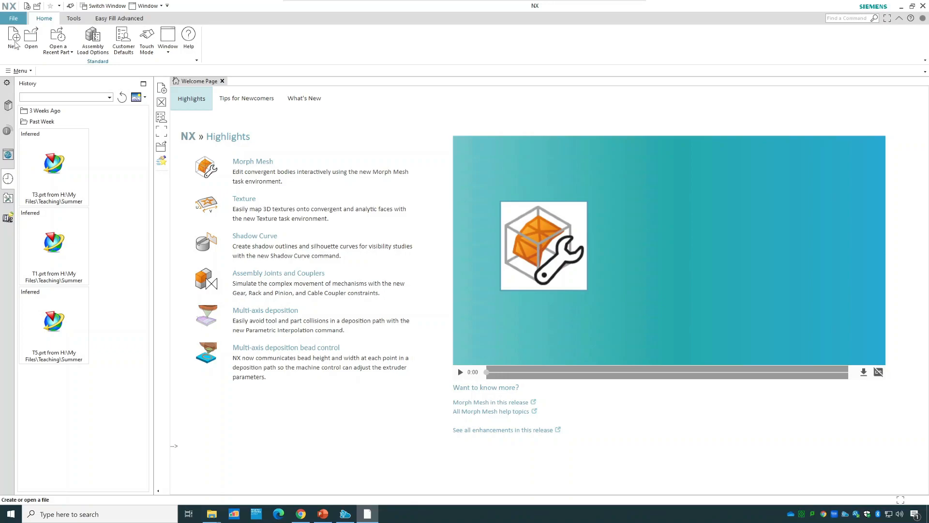
# Create a new part file named model1.prt in millimetres from the Model template.
pyautogui.click(15, 45)
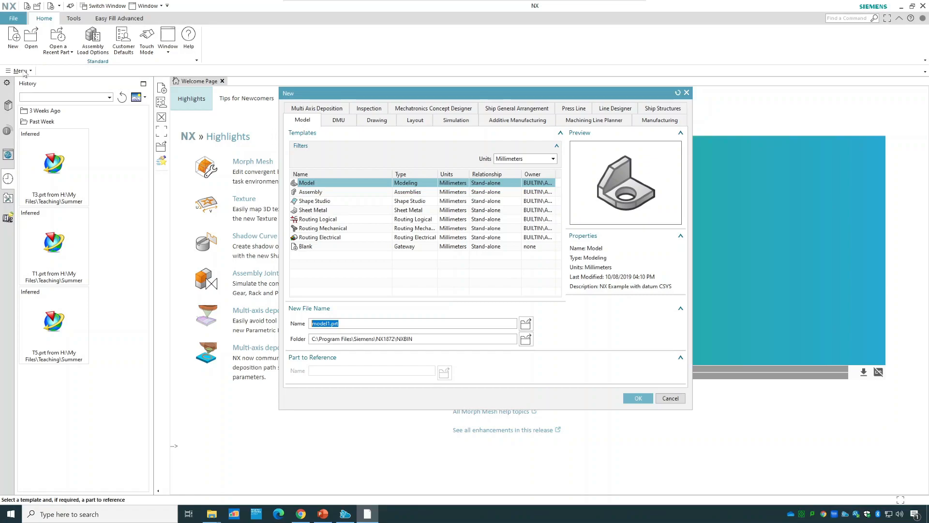
pyautogui.click(671, 398)
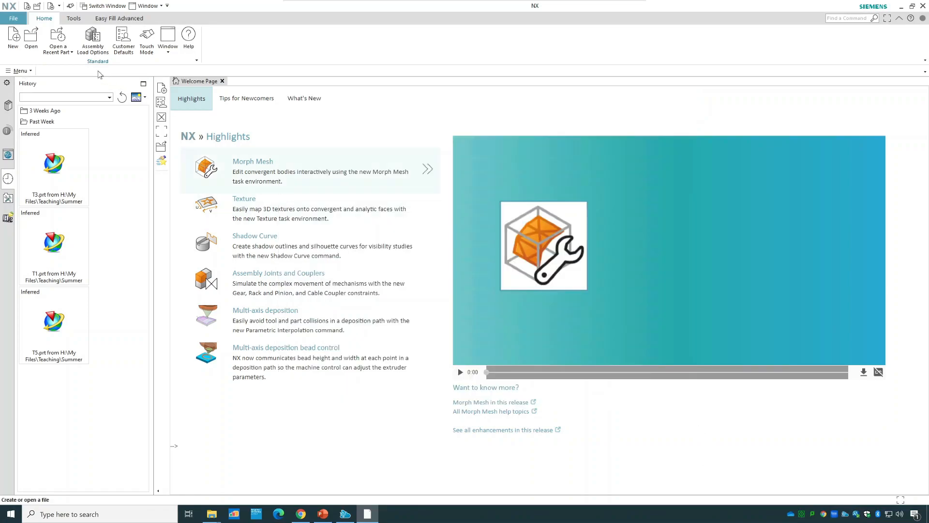
pyautogui.click(31, 71)
pyautogui.moveTo(34, 86)
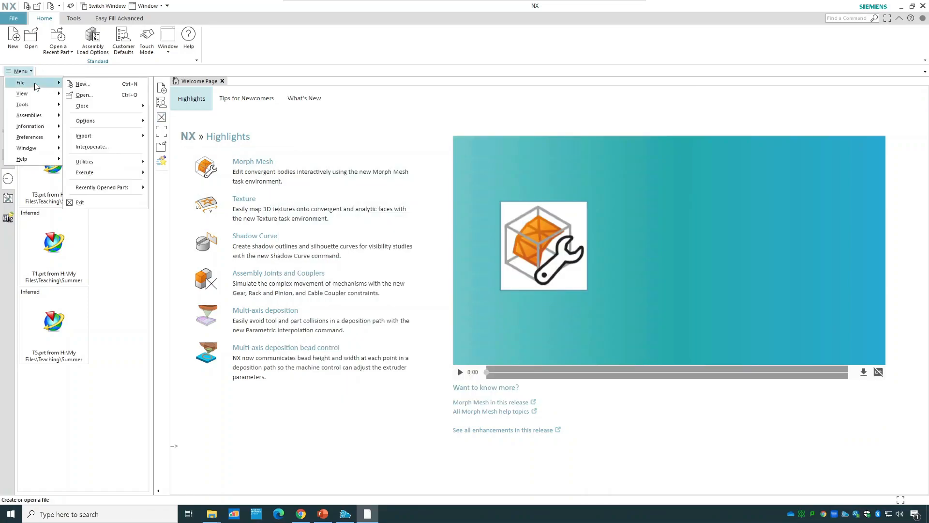
pyautogui.click(83, 84)
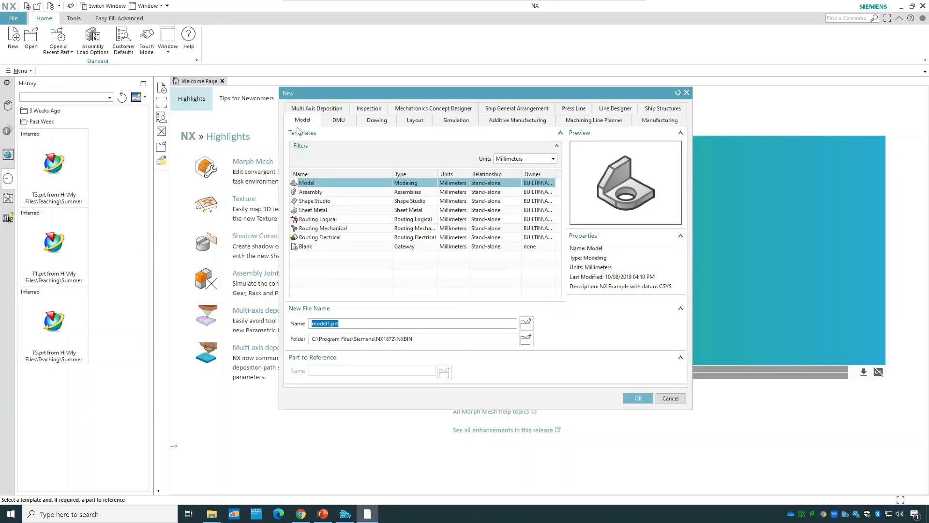
pyautogui.click(318, 184)
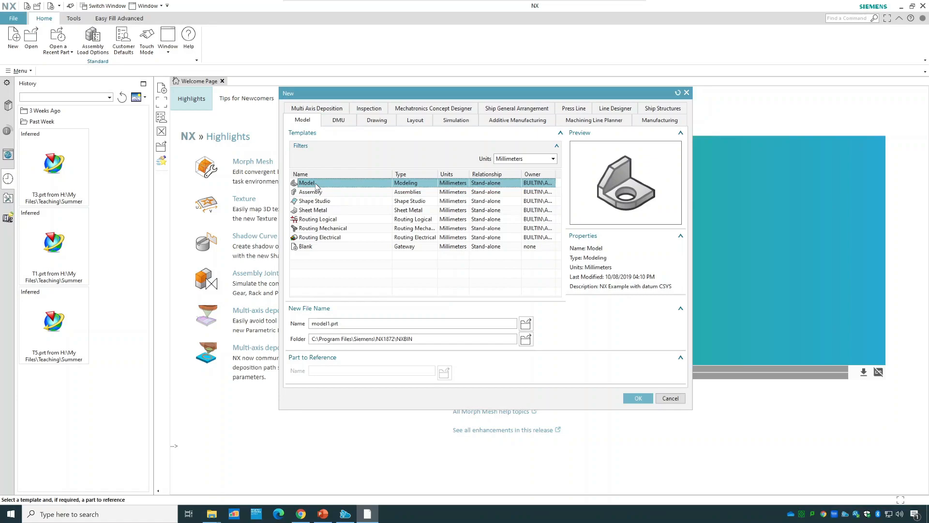
pyautogui.click(324, 323)
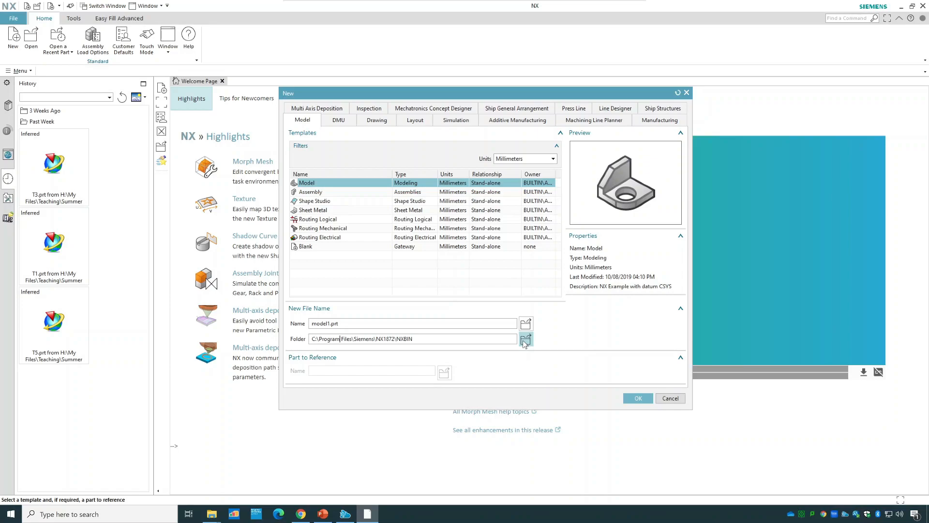
pyautogui.click(645, 398)
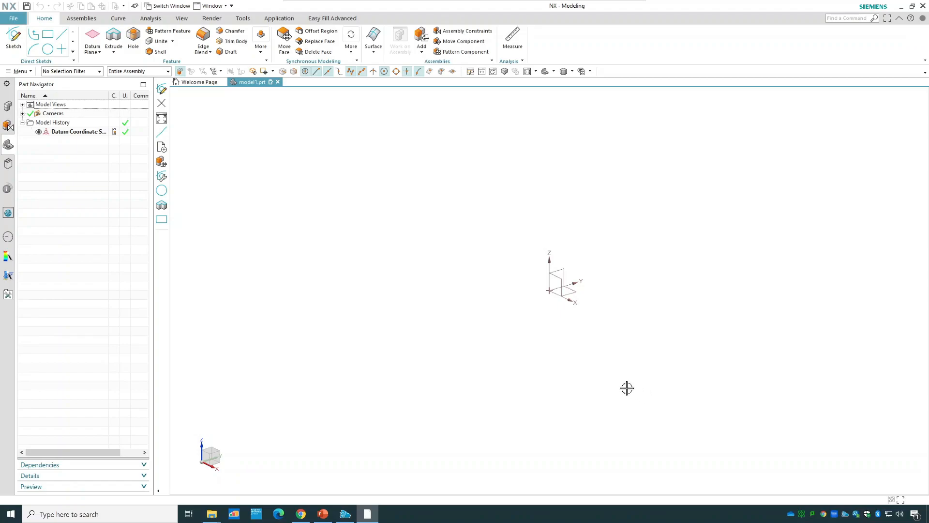
# Create a sketch on the default XY plane of the datum coordinate system.
pyautogui.click(14, 42)
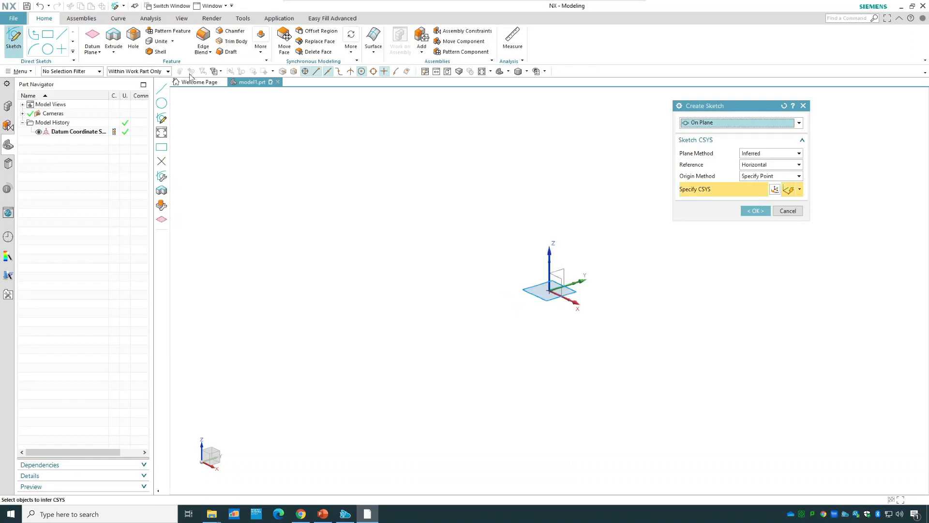
pyautogui.moveTo(738, 106); pyautogui.dragTo(267, 115)
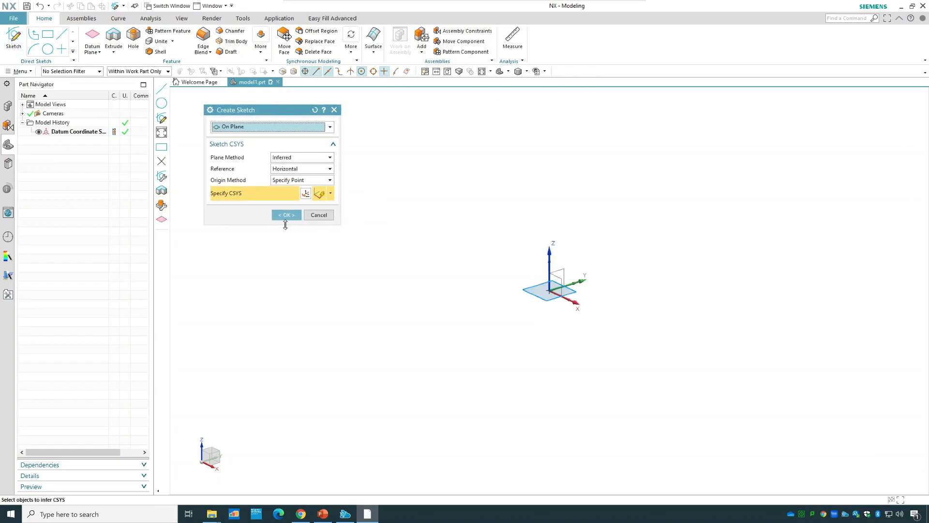
pyautogui.click(290, 218)
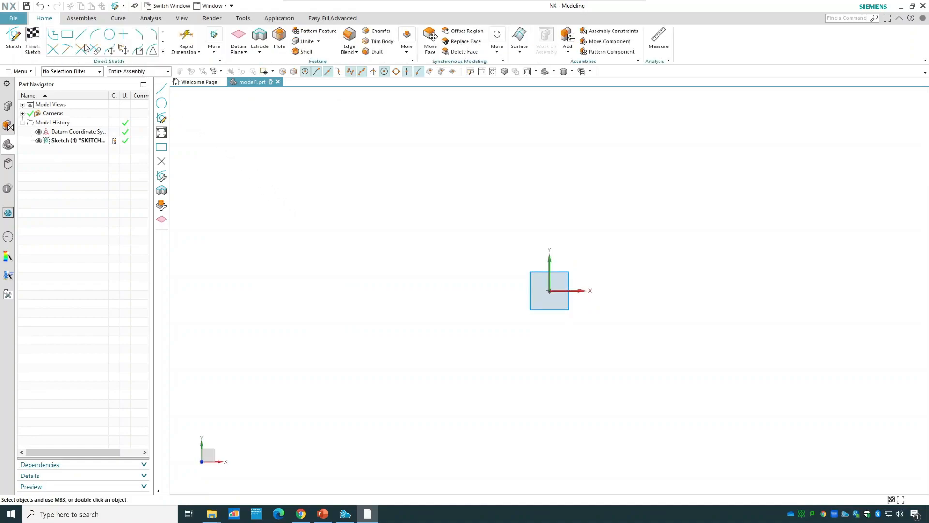
# Draw a rectangle from the sketch origin with width 100 mm and height 50 mm, and finish the sketch.
pyautogui.click(66, 33)
pyautogui.click(549, 291)
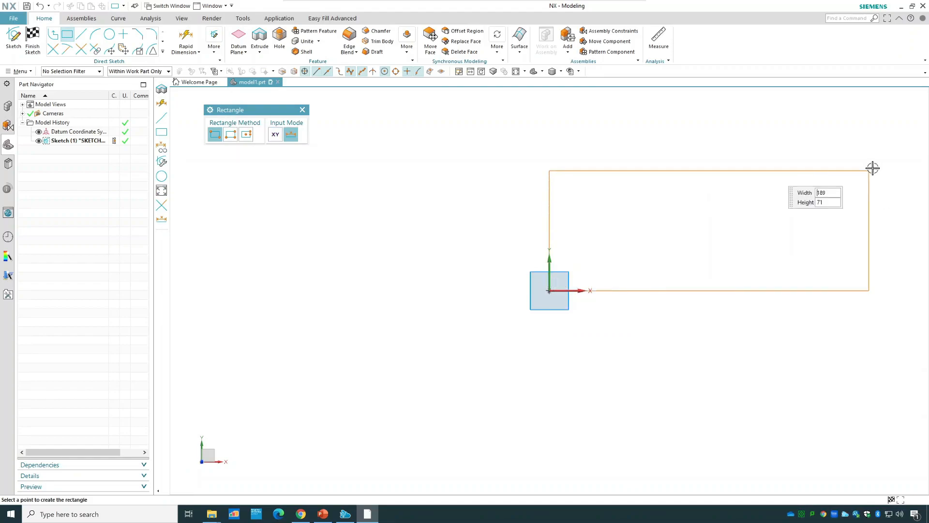
pyautogui.write('100')
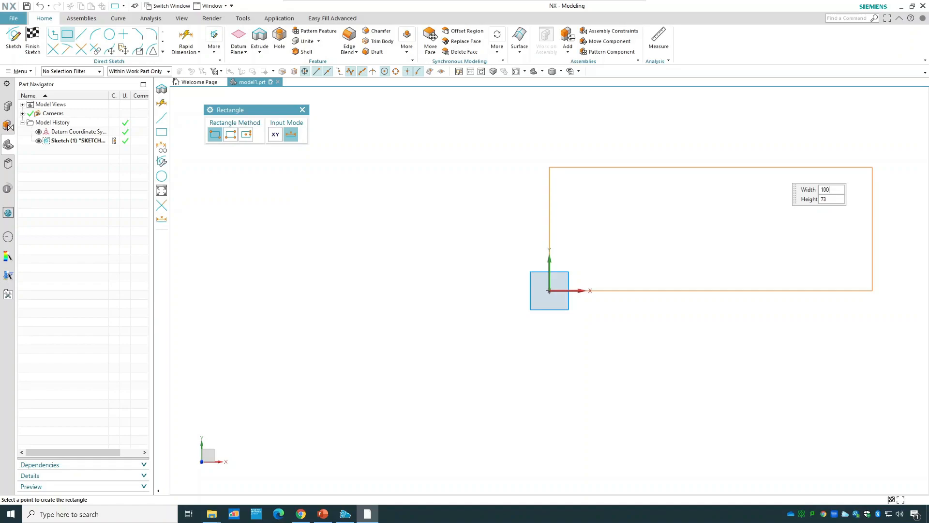
pyautogui.press('Tab')
pyautogui.write('50')
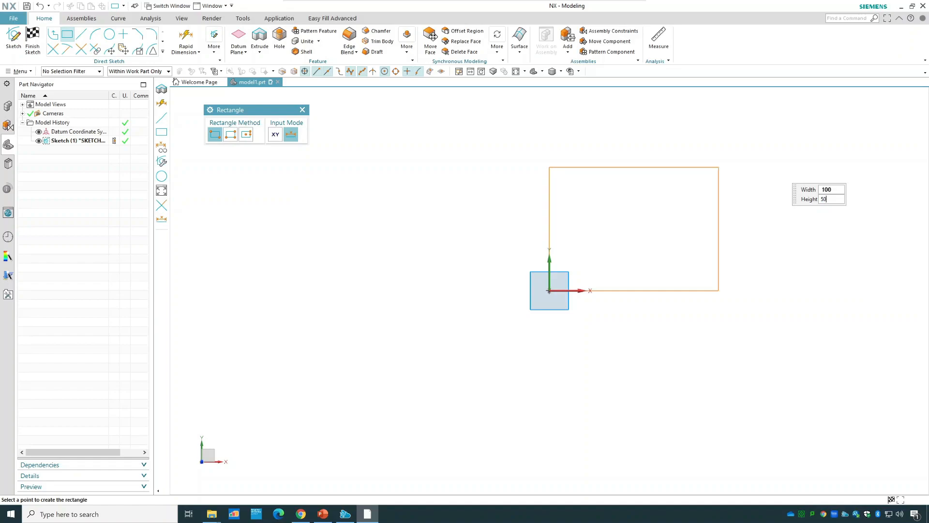
pyautogui.press('Tab')
pyautogui.press('Tab')
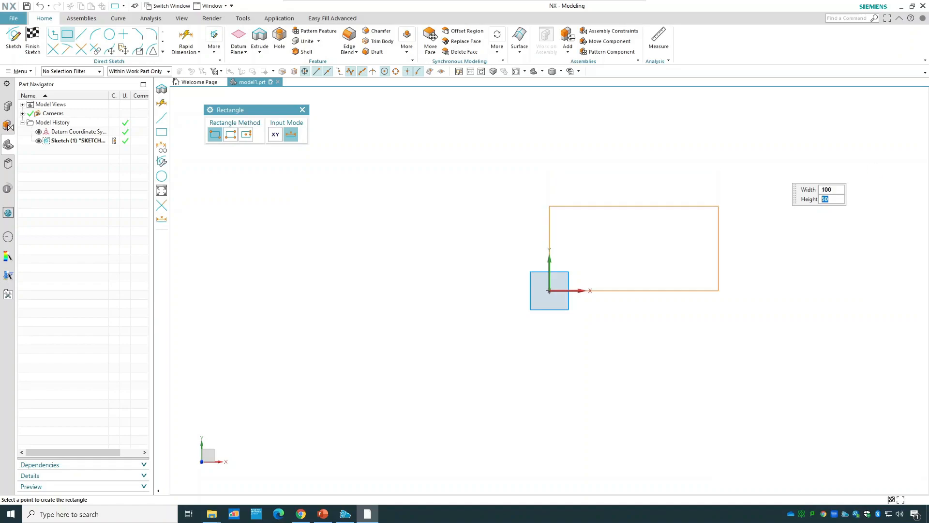
pyautogui.press('Return')
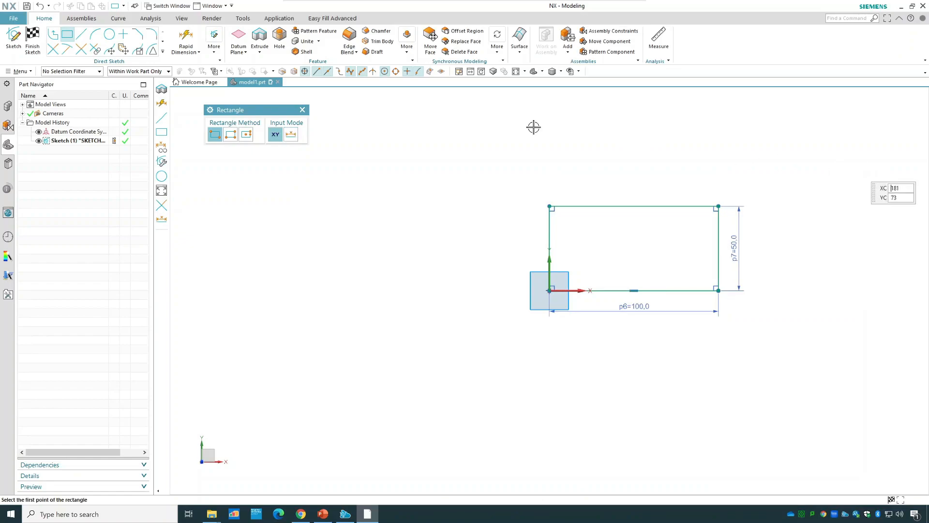
pyautogui.click(33, 43)
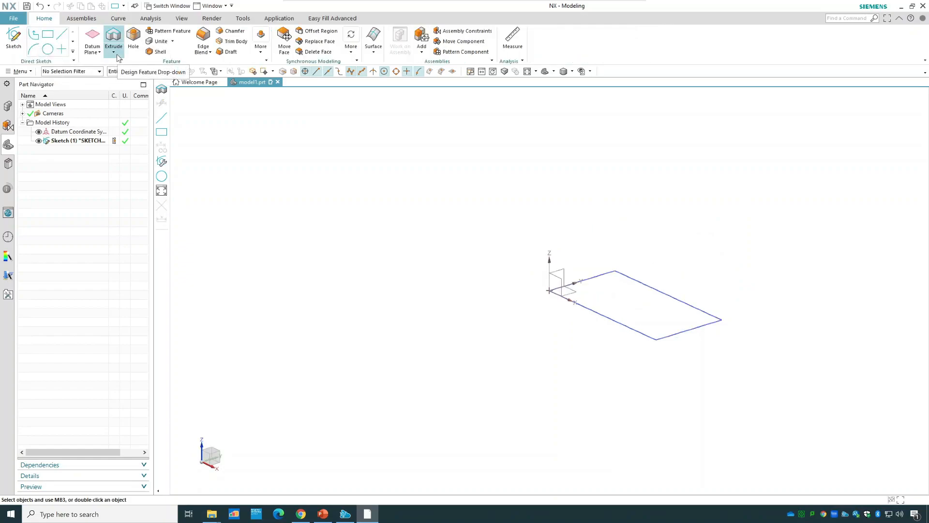
# Extrude the rectangle sketch from 0 to 50 mm as a solid.
pyautogui.click(117, 57)
pyautogui.click(120, 63)
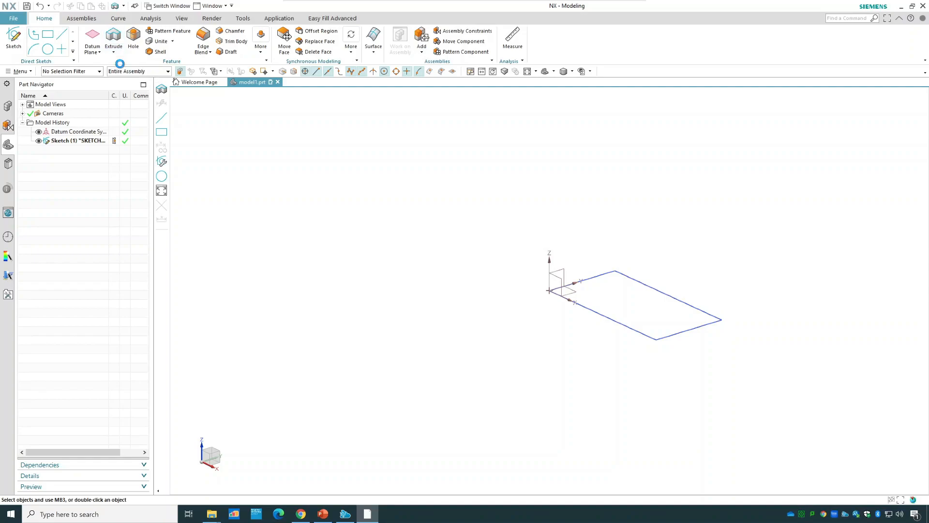
pyautogui.click(632, 328)
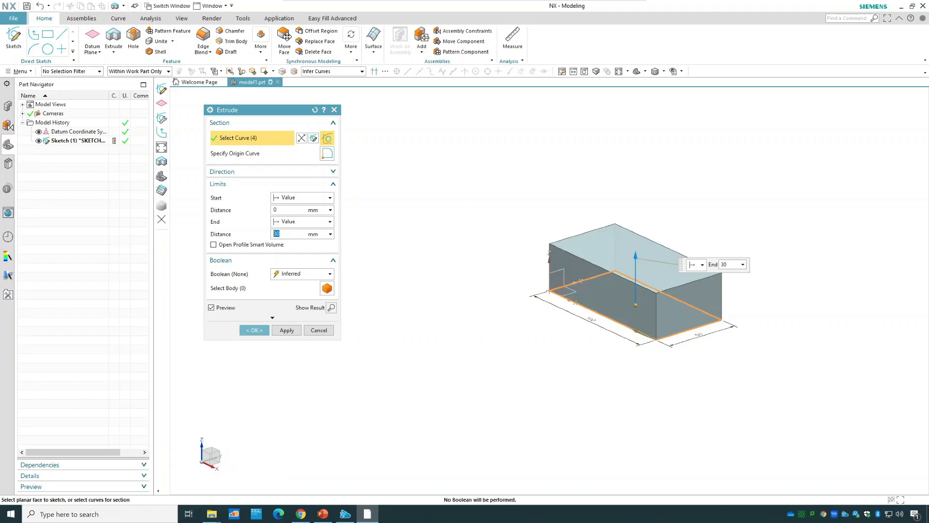
pyautogui.write('50')
pyautogui.click(255, 330)
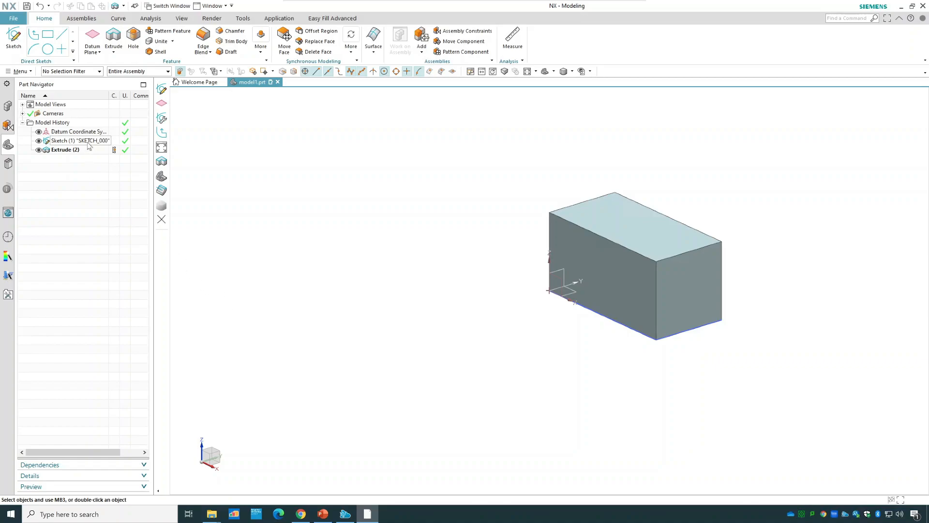
# Reopen the rectangle sketch from the model history to view its dimensions, and exit the sketch.
pyautogui.click(89, 145)
pyautogui.doubleClick(89, 143)
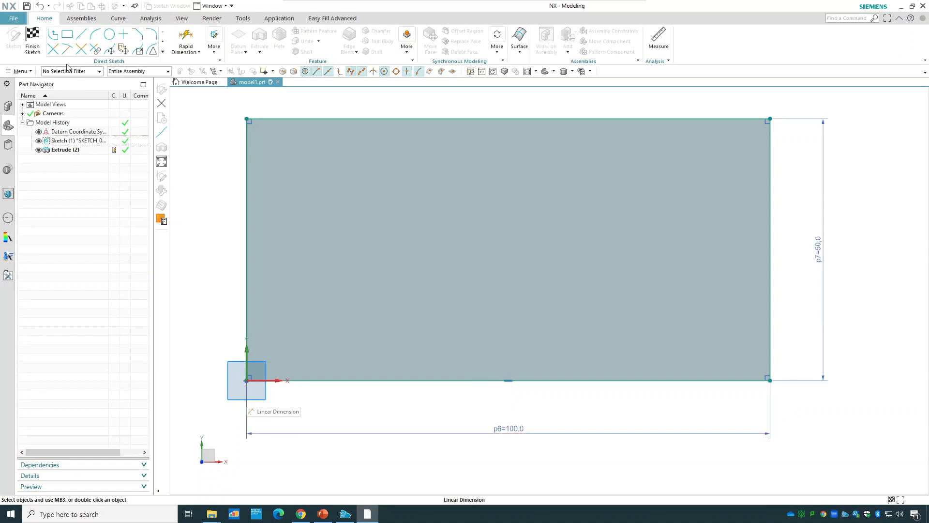
pyautogui.click(33, 47)
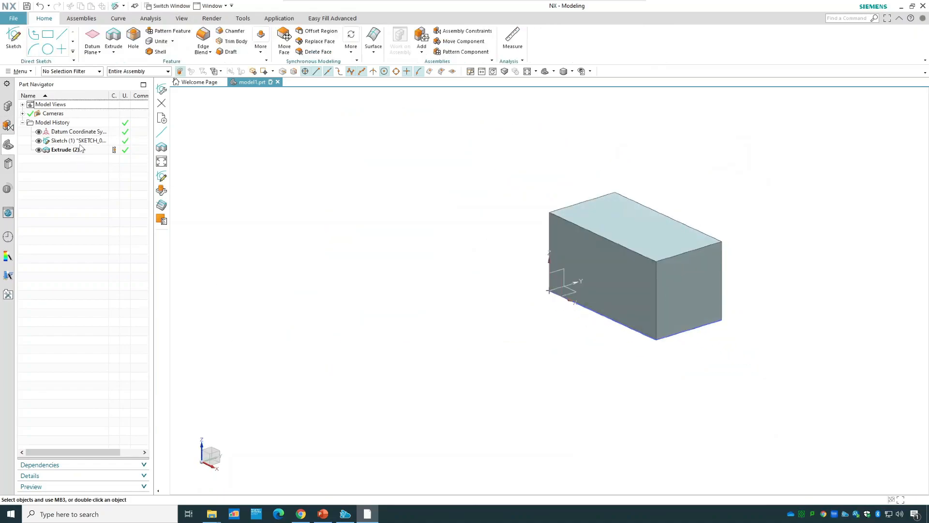
# Delete both the rectangle sketch and the extrusion from the model history.
pyautogui.click(83, 141)
pyautogui.keyDown('ctrl'); pyautogui.click(83, 150); pyautogui.keyUp('ctrl')
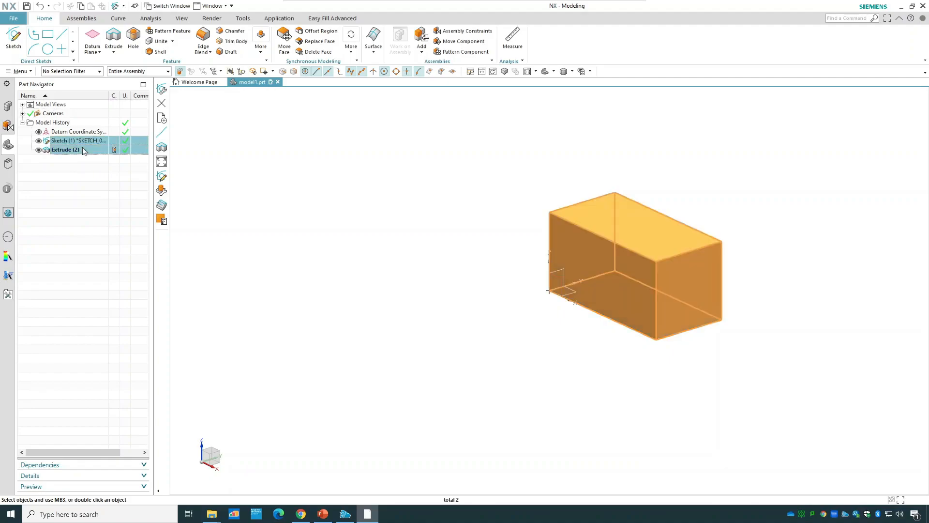
pyautogui.rightClick(83, 151)
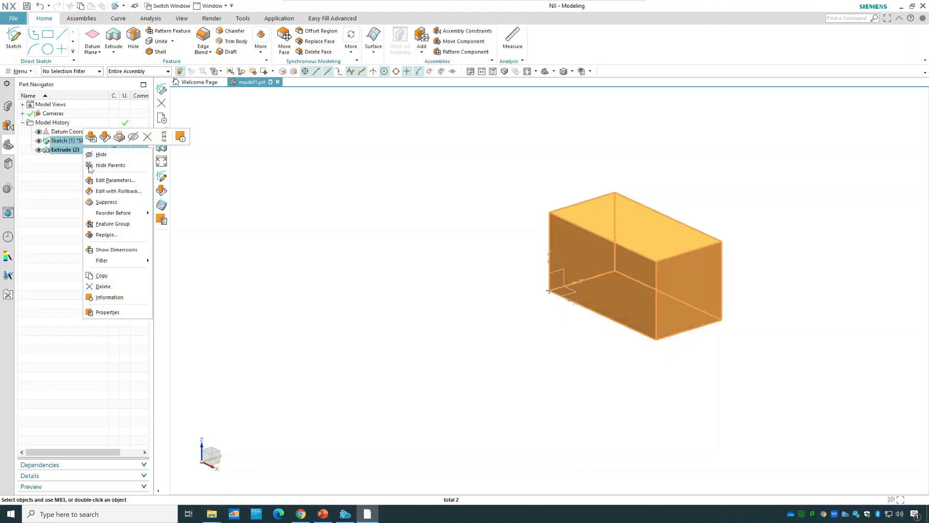
pyautogui.click(117, 283)
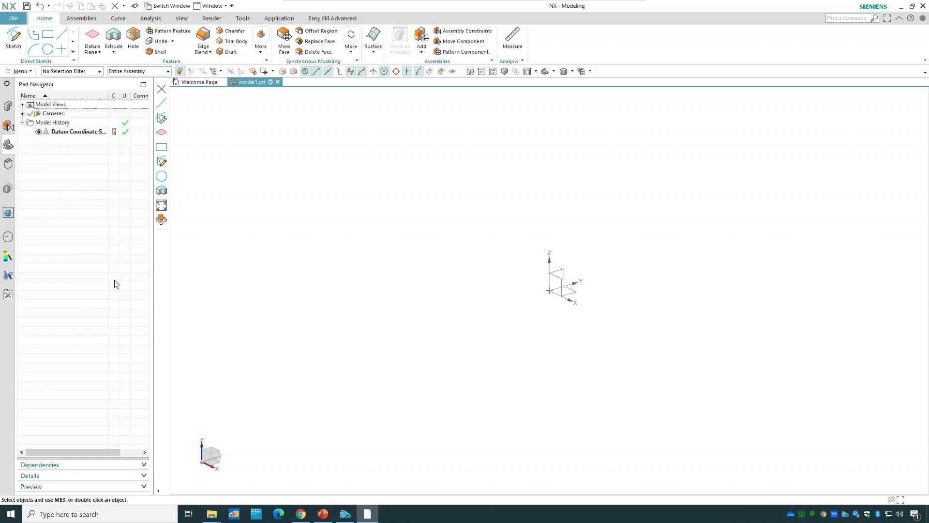
# Search the commands for "block", start the Block command from the matches and close the command search.
pyautogui.click(848, 19)
pyautogui.press('Return')
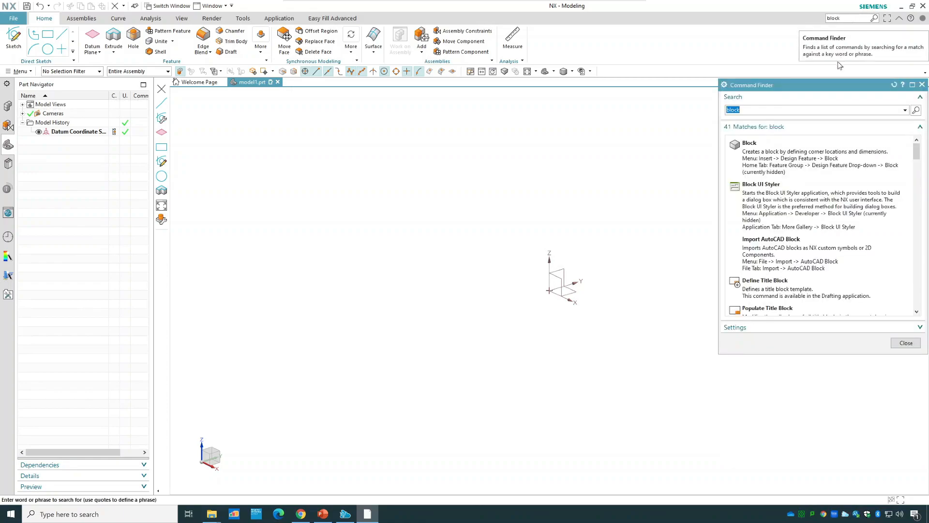
pyautogui.moveTo(754, 154)
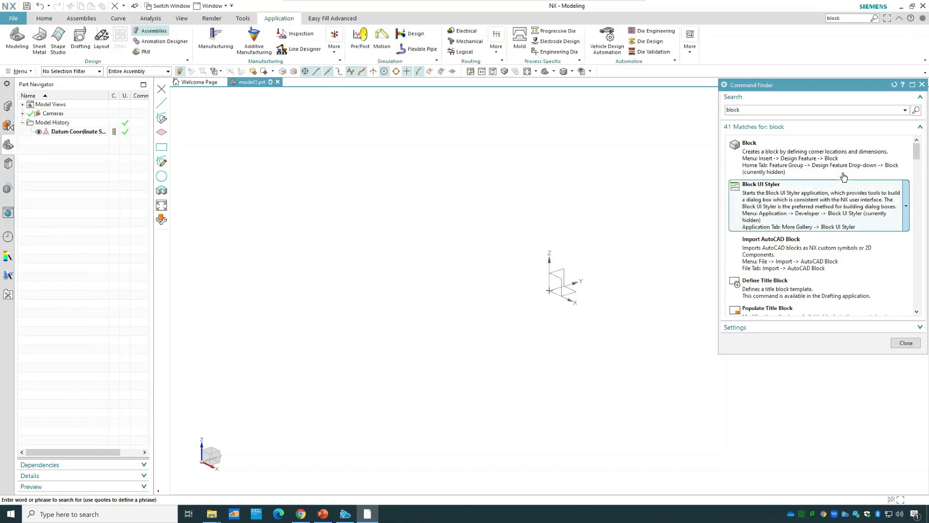
pyautogui.moveTo(847, 172)
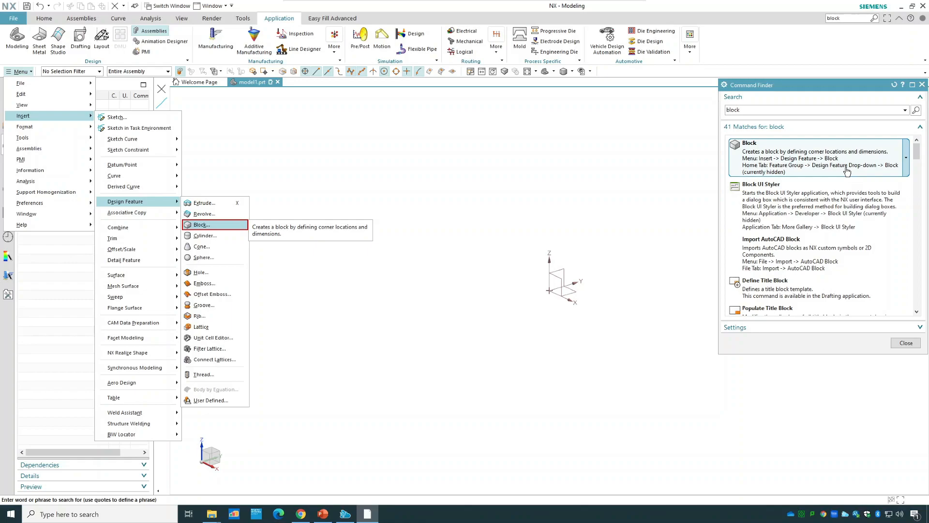
pyautogui.click(847, 172)
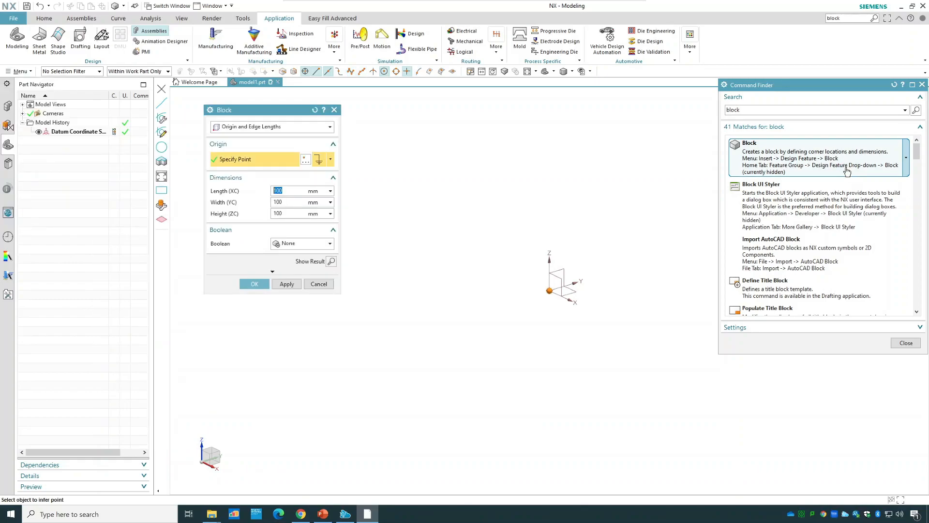
pyautogui.click(905, 342)
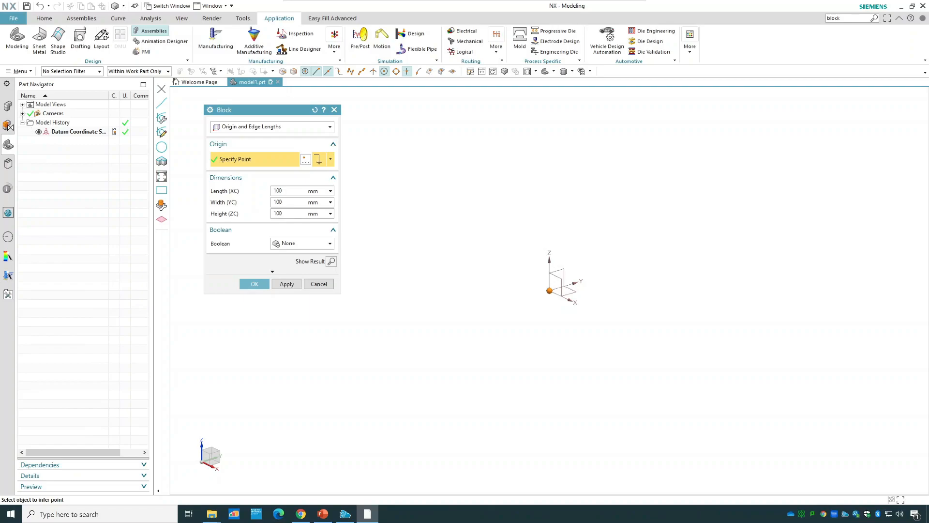
# Create a block at the origin with length 100 mm, width 50 mm and height 50 mm.
pyautogui.click(283, 202)
pyautogui.press('BackSpace')
pyautogui.press('BackSpace')
pyautogui.press('BackSpace')
pyautogui.write('50')
pyautogui.press('Tab')
pyautogui.write('50')
pyautogui.click(256, 284)
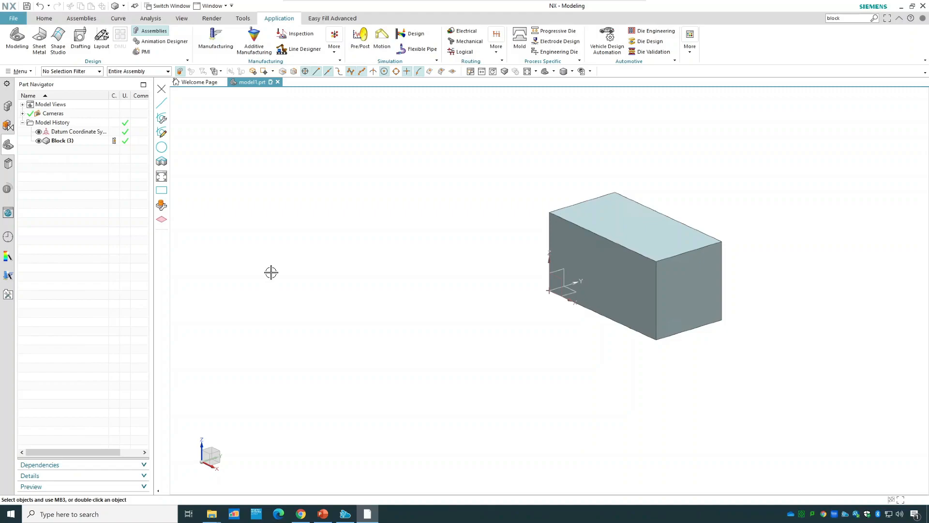
# Start a general hole with the Simple form and pick the block's top face to sketch its position.
pyautogui.click(40, 19)
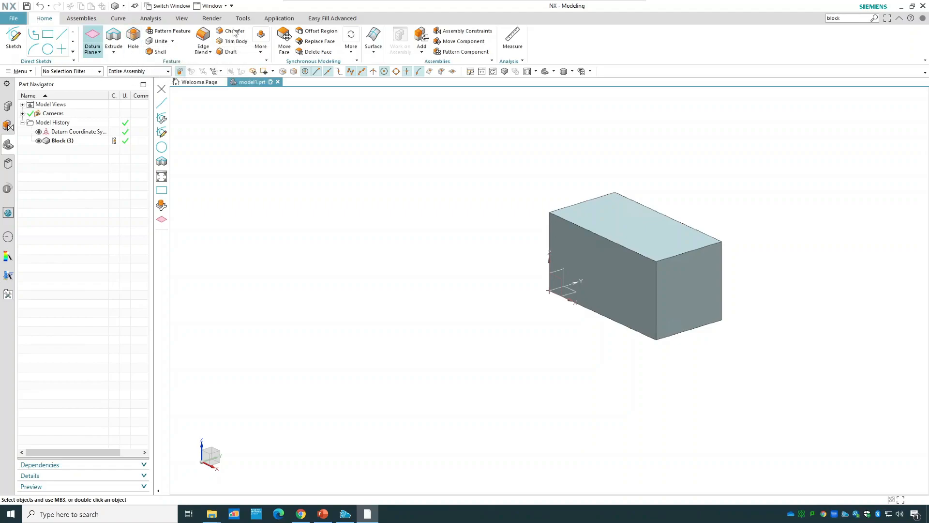
pyautogui.click(137, 43)
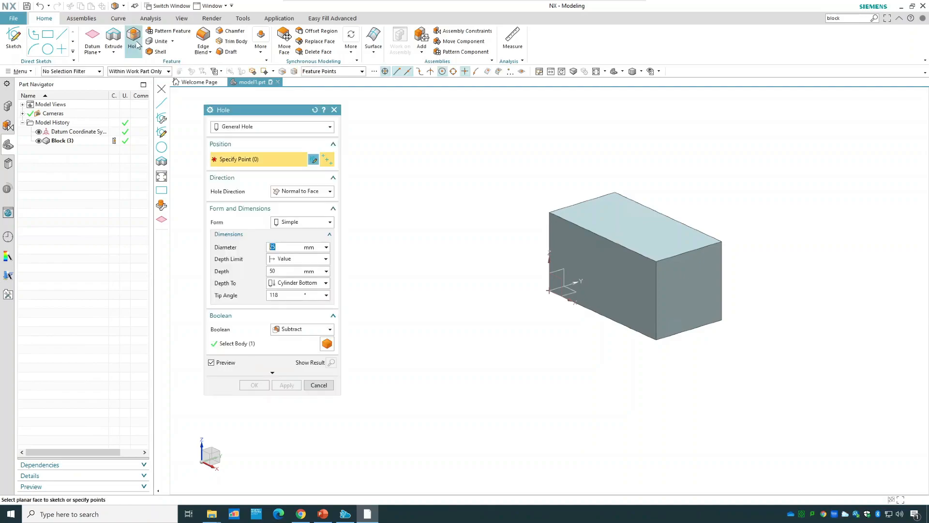
pyautogui.click(327, 128)
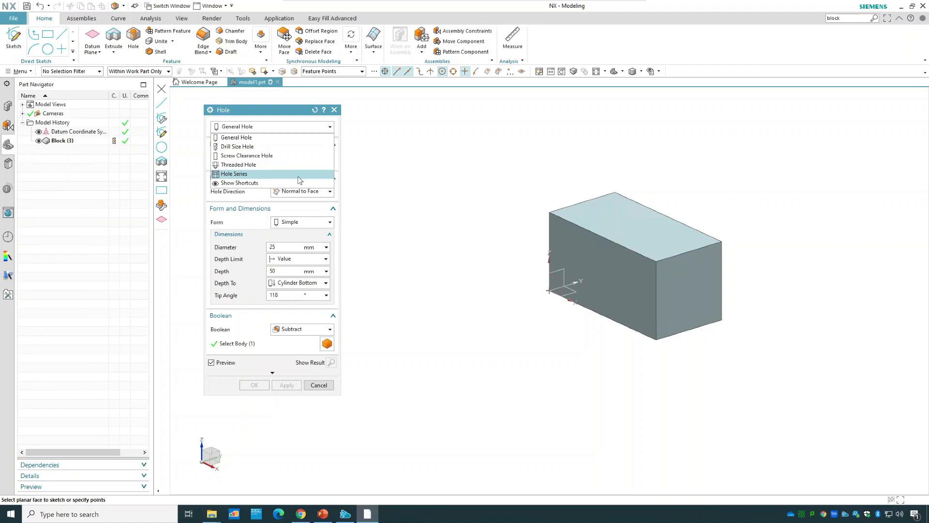
pyautogui.click(302, 138)
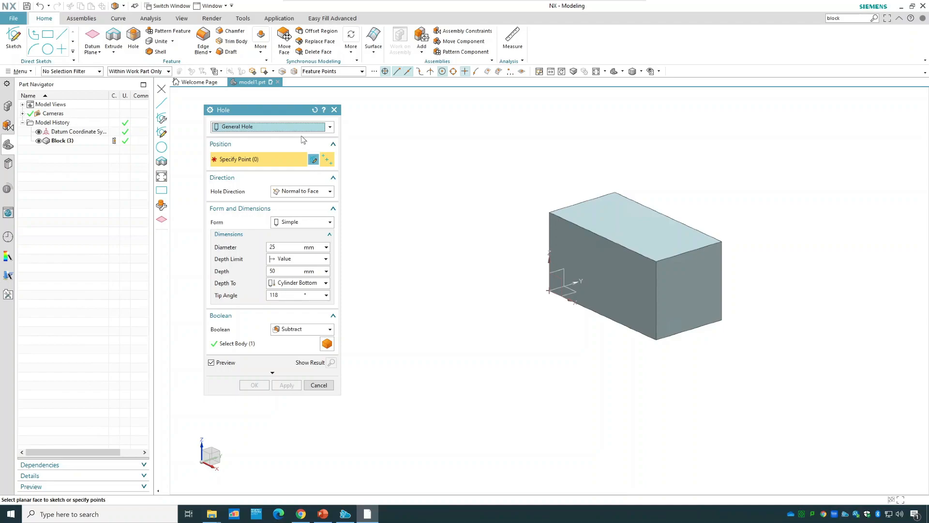
pyautogui.click(302, 223)
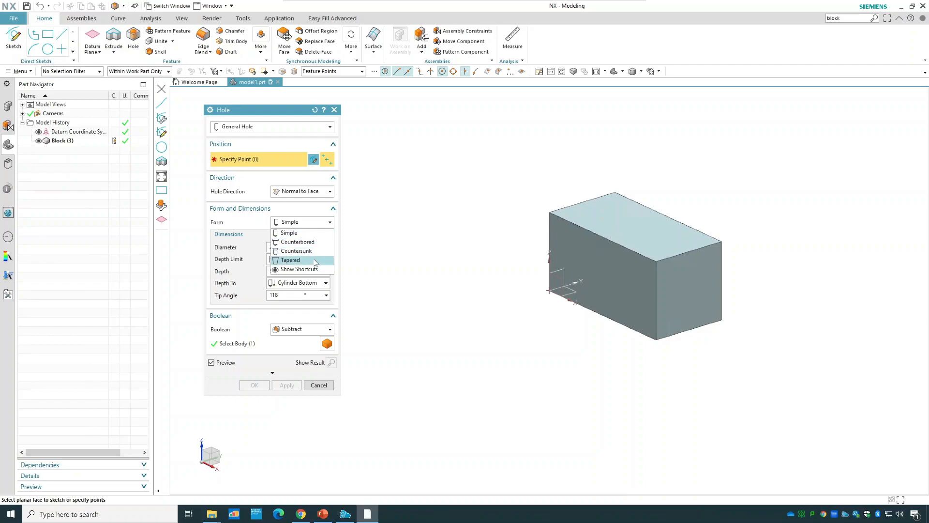
pyautogui.click(311, 233)
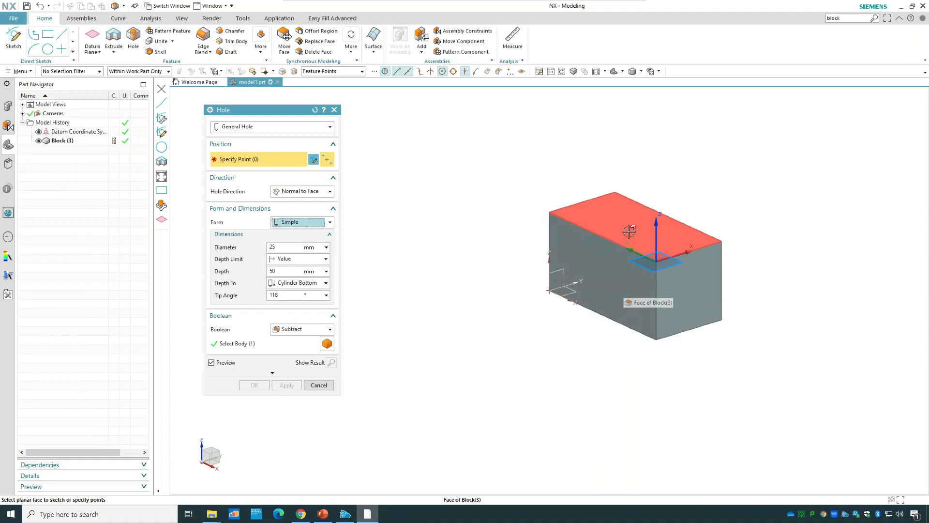
pyautogui.click(605, 217)
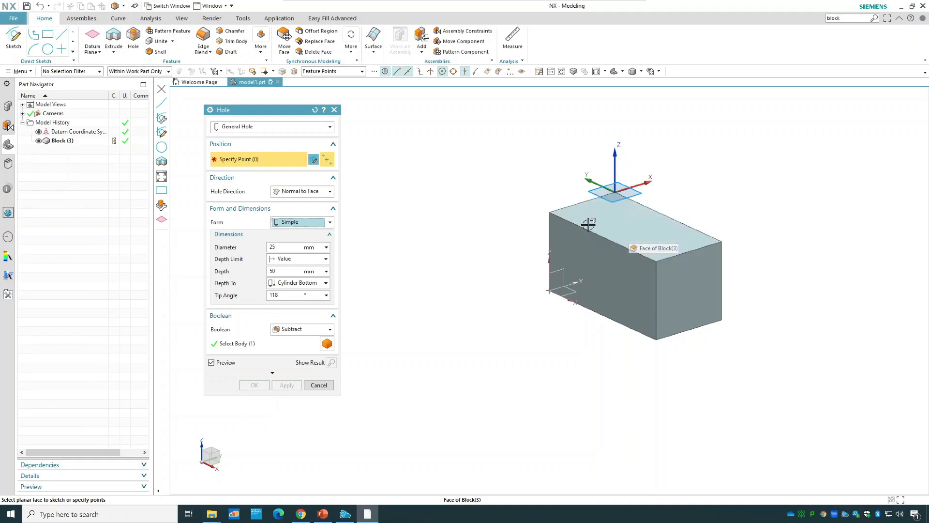
pyautogui.click(613, 218)
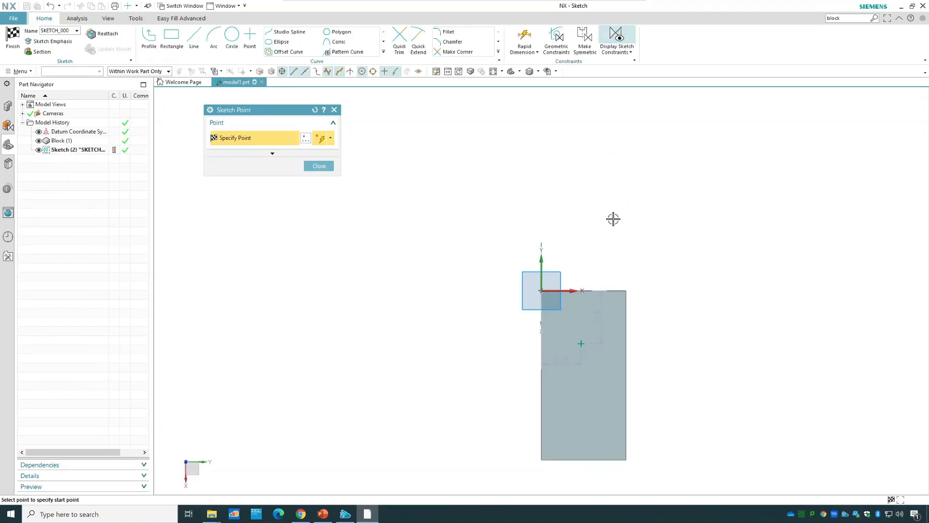
# Place three additional sketch points on the block face below the first point and close the point tool.
pyautogui.scroll(3, 602, 377)
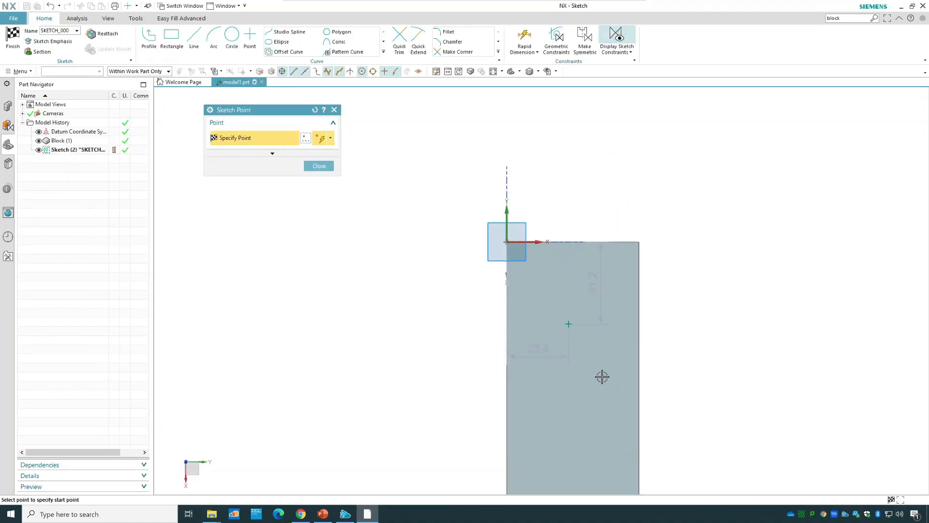
pyautogui.click(529, 390)
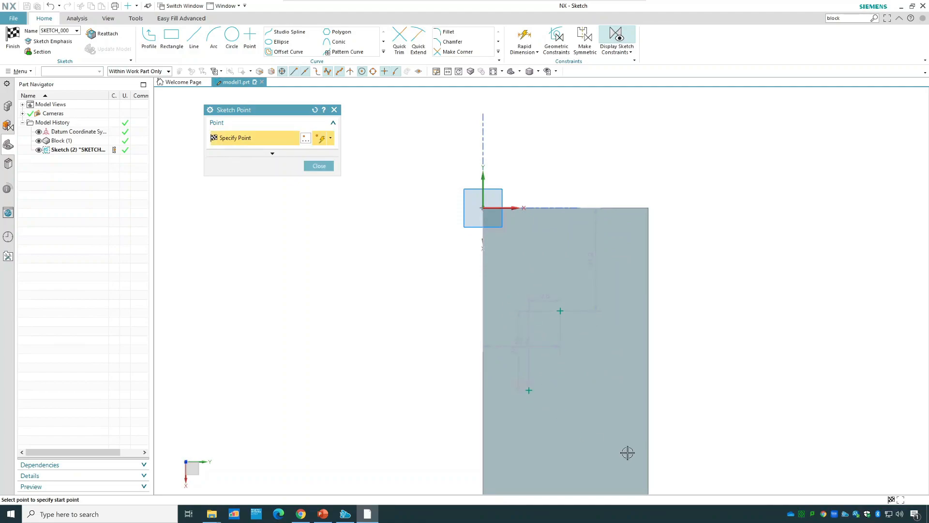
pyautogui.click(603, 390)
pyautogui.click(549, 442)
pyautogui.rightClick(603, 390)
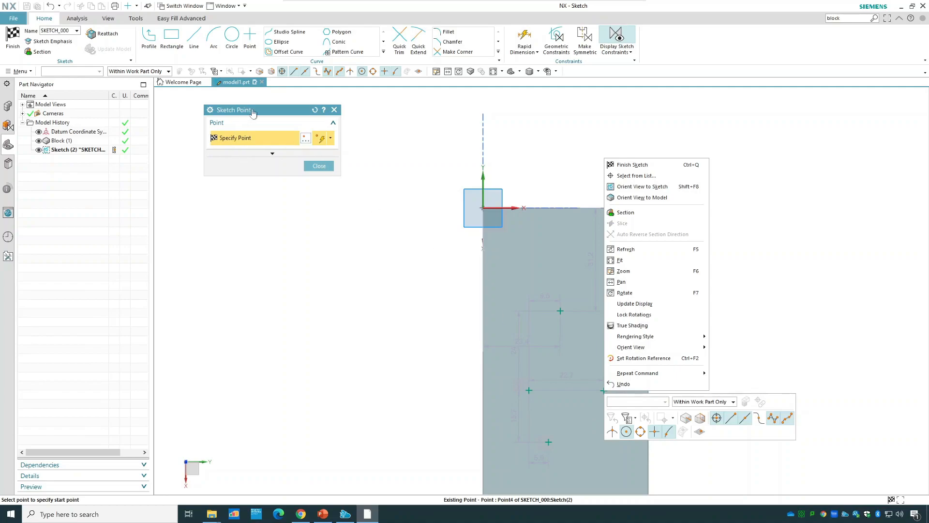
pyautogui.click(280, 117)
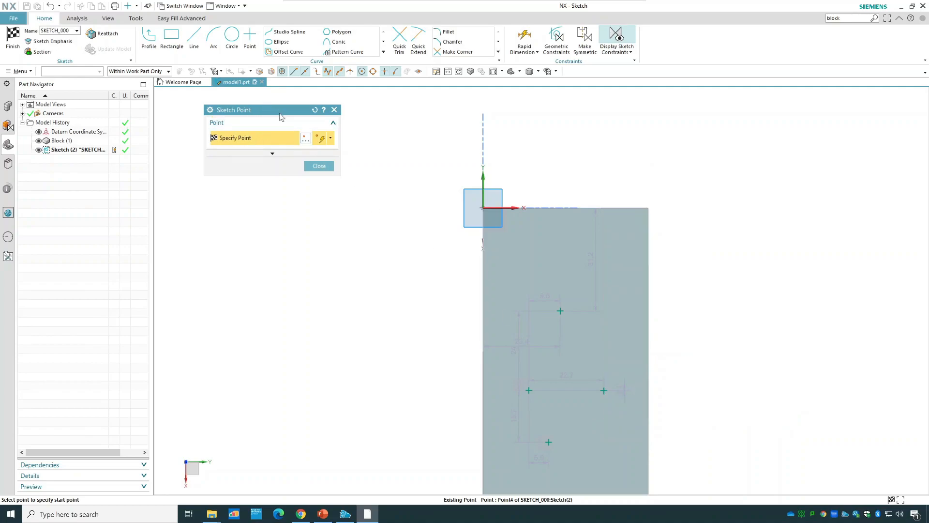
pyautogui.click(335, 111)
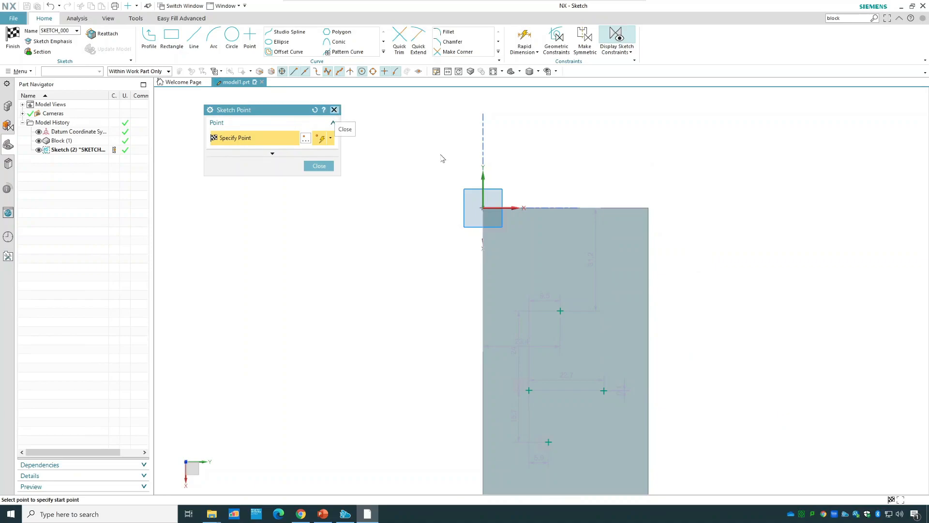
# Delete the three additional points from the sketch, keeping only the first point.
pyautogui.rightClick(605, 391)
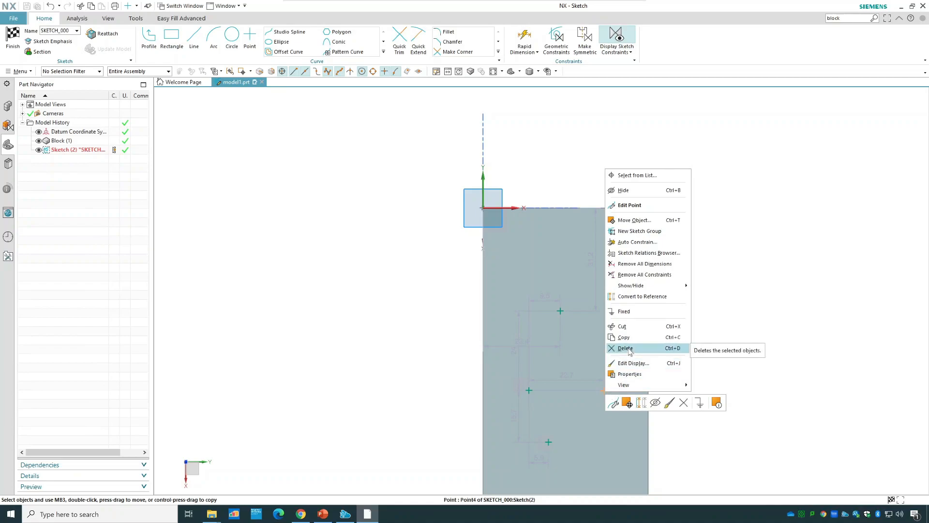
pyautogui.click(686, 406)
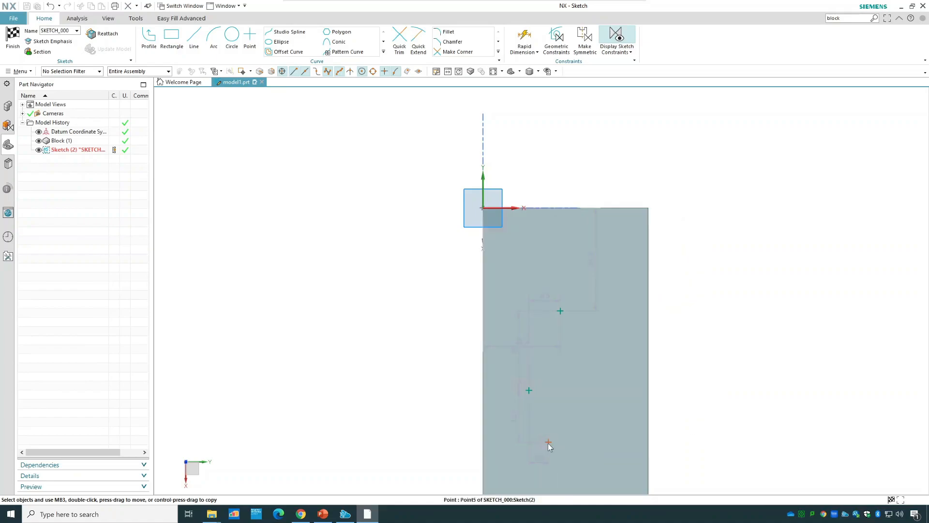
pyautogui.rightClick(548, 443)
pyautogui.click(575, 402)
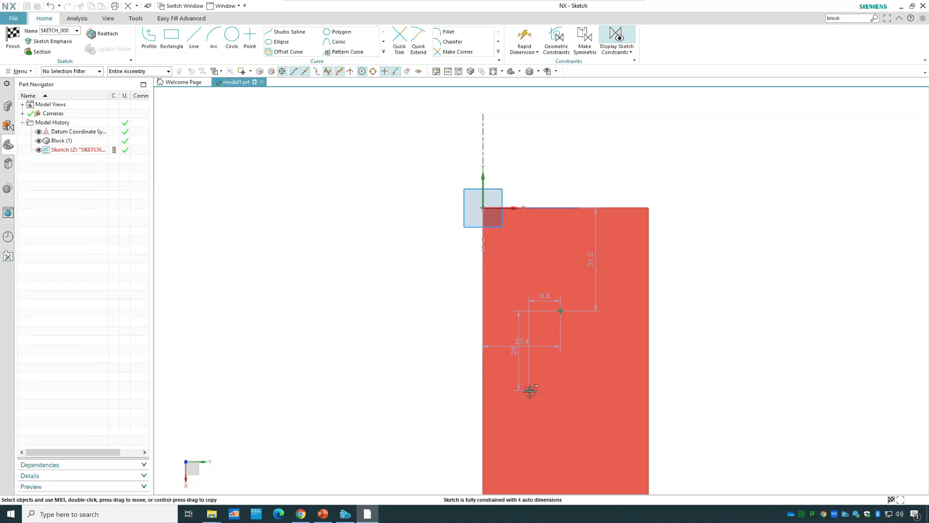
pyautogui.rightClick(530, 391)
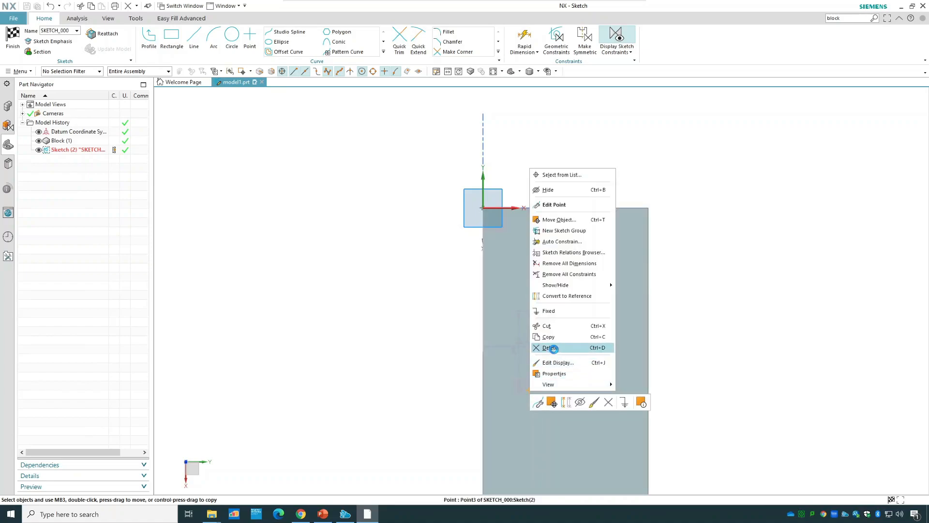
pyautogui.click(551, 348)
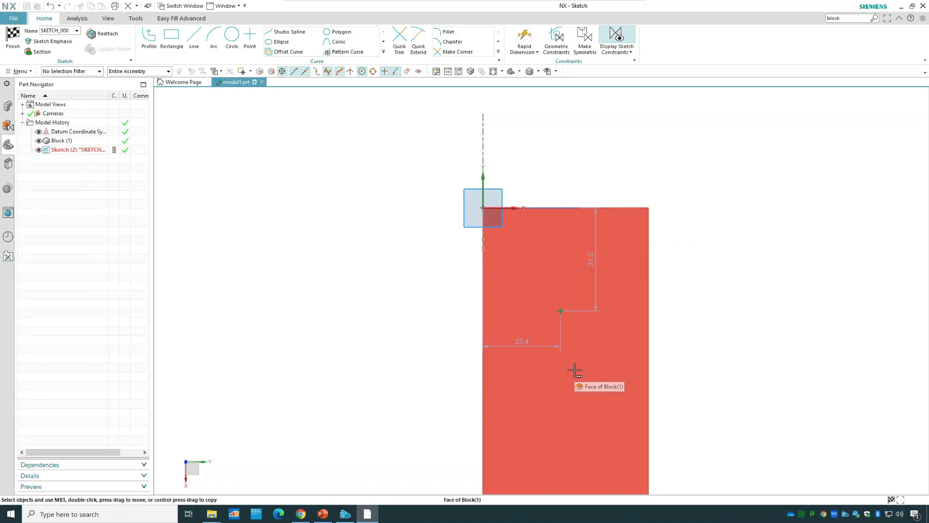
# Add one more point below the first one with the Point tool and delete it.
pyautogui.click(251, 42)
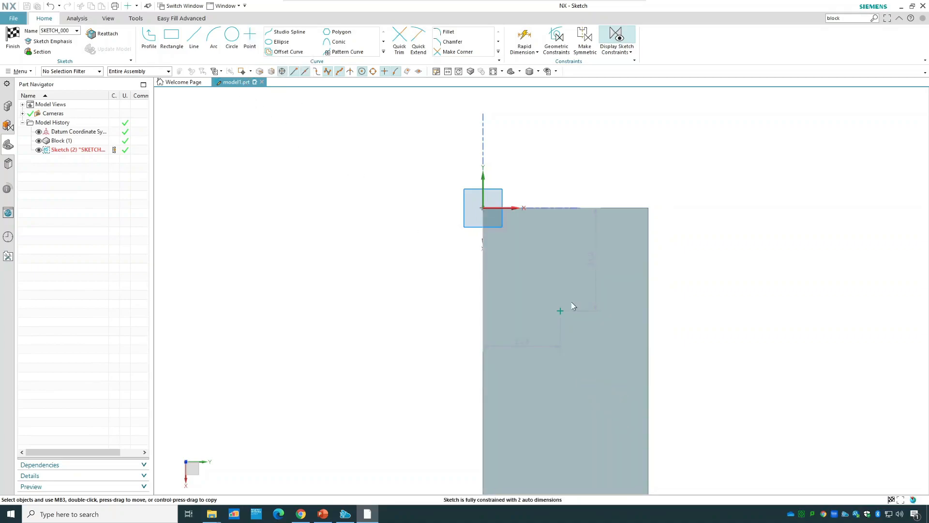
pyautogui.click(585, 398)
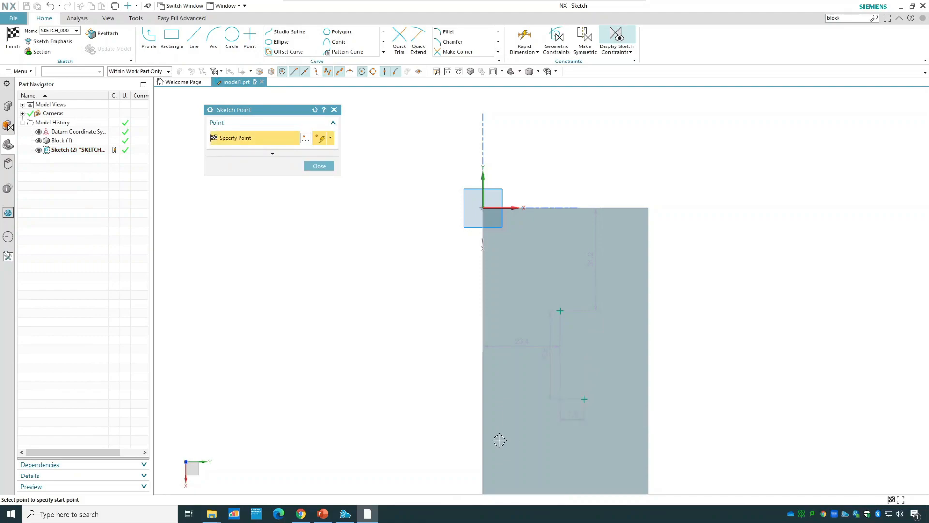
pyautogui.press('Escape')
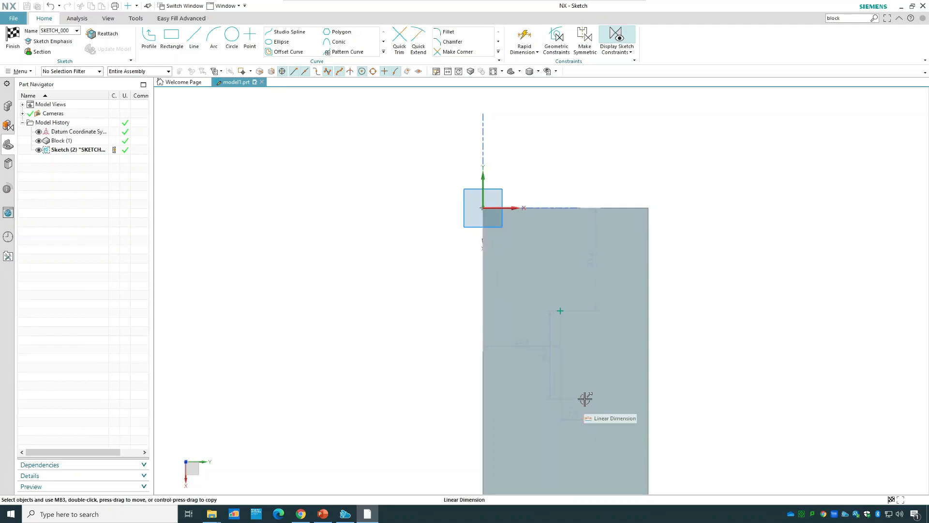
pyautogui.rightClick(585, 398)
pyautogui.click(615, 356)
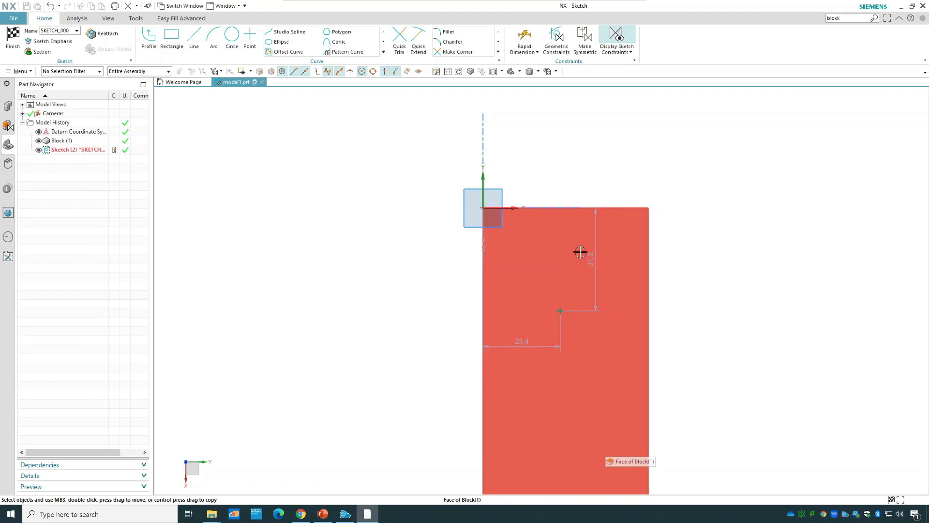
# Set the vertical distance between the block's upper edge and the sketch point to 20 mm.
pyautogui.doubleClick(593, 262)
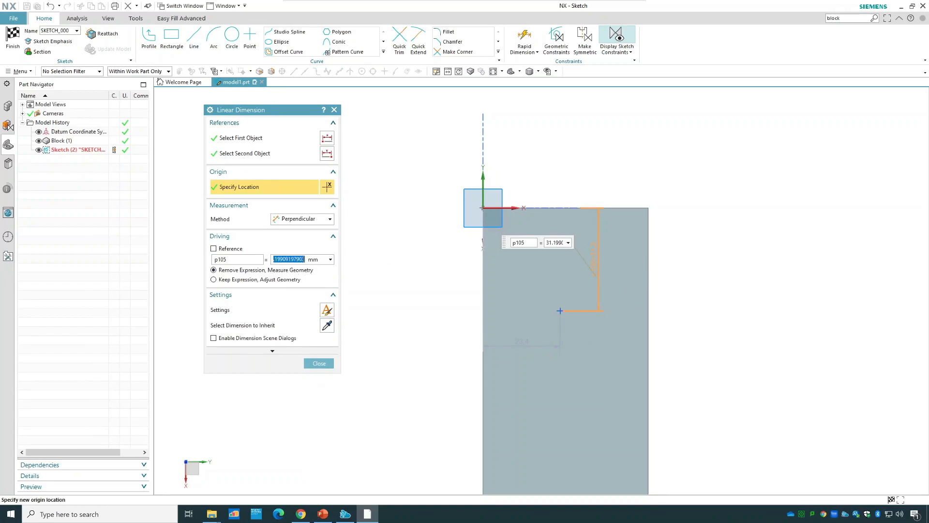
pyautogui.write('10')
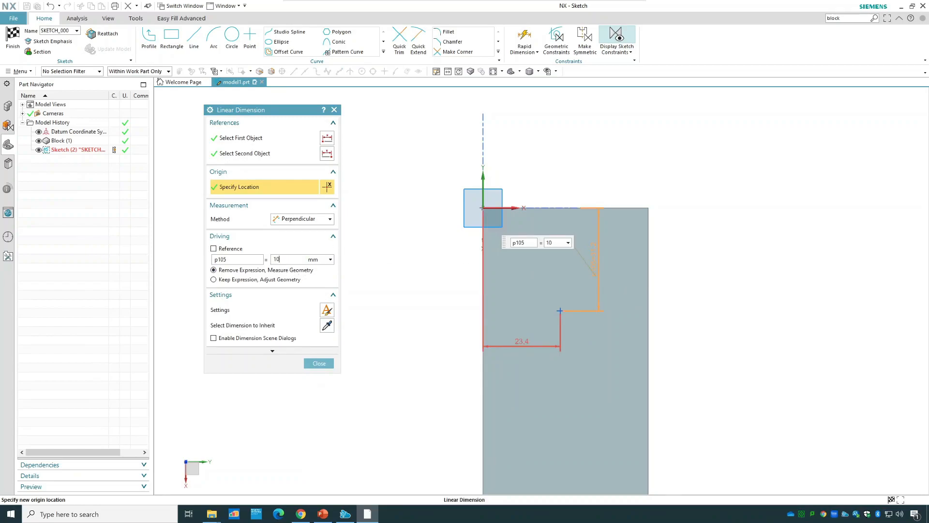
pyautogui.press('BackSpace')
pyautogui.press('BackSpace')
pyautogui.write('20')
pyautogui.click(327, 368)
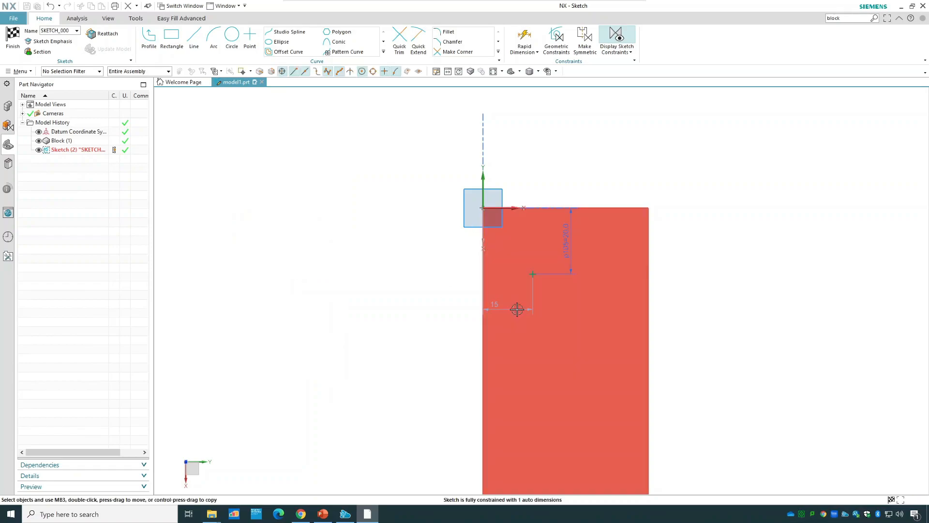
# Set the horizontal distance between the block's left edge and the sketch point to 20 mm.
pyautogui.doubleClick(493, 307)
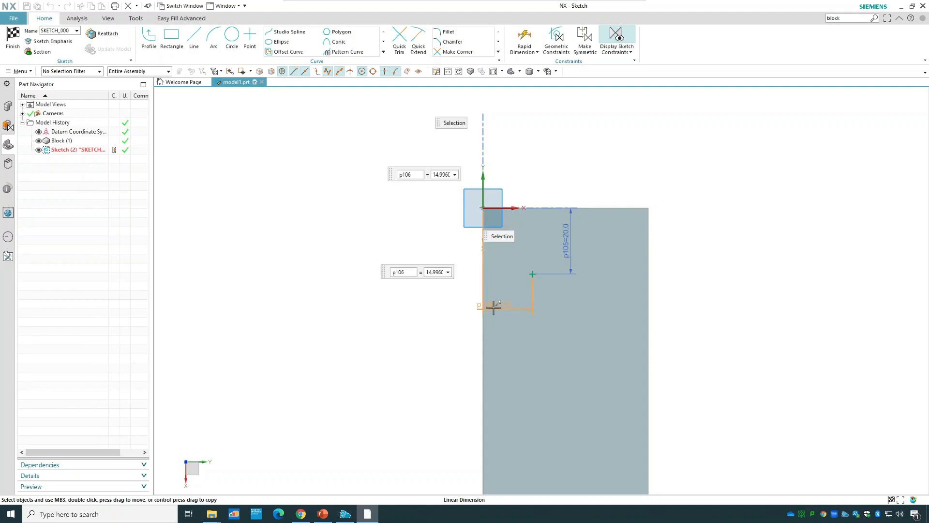
pyautogui.write('20')
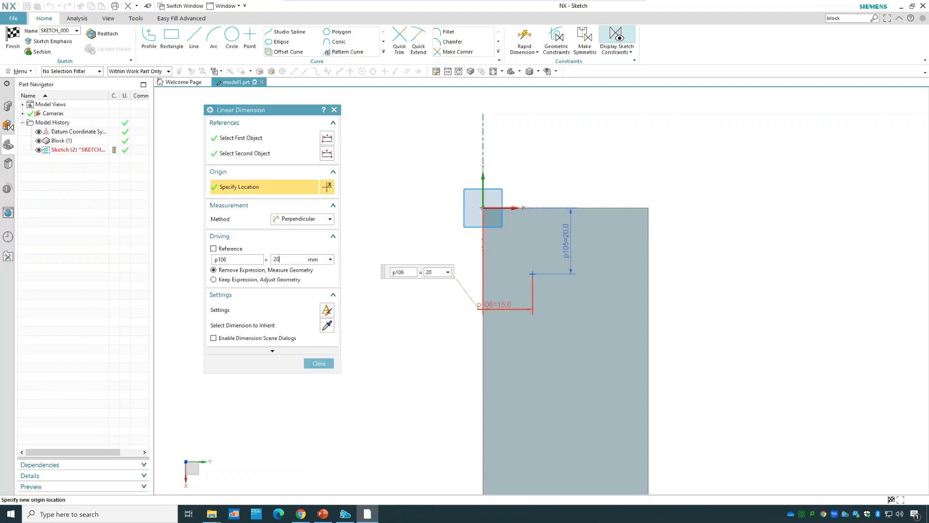
pyautogui.press('Return')
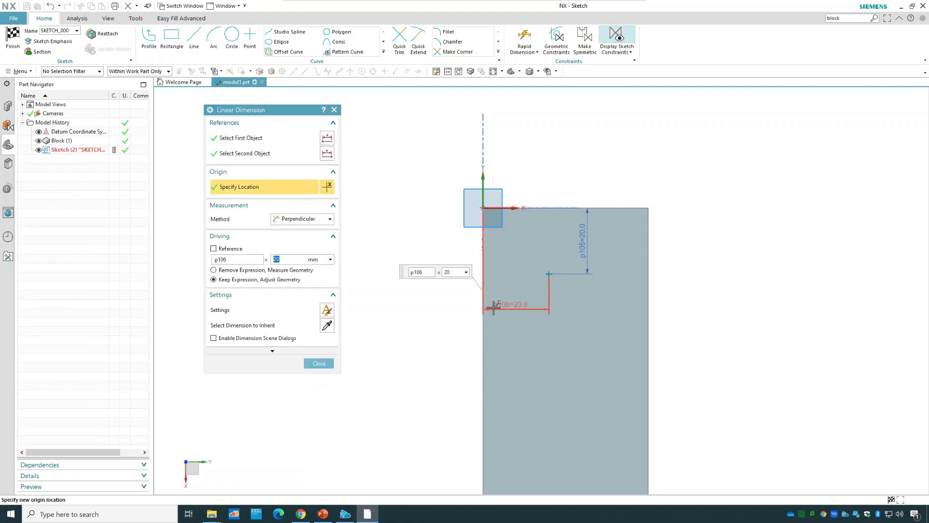
pyautogui.click(319, 363)
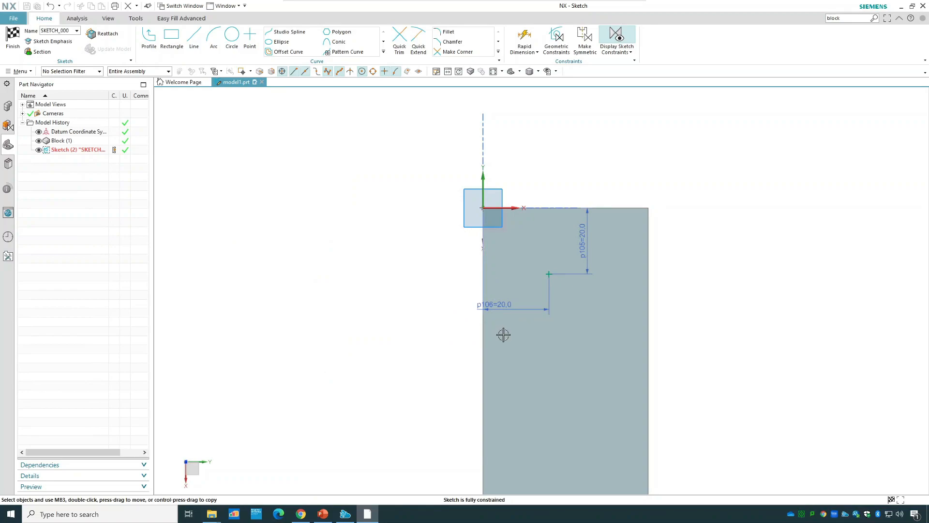
# Set the point's horizontal distance from the block's left edge to 25 mm and finish the sketch.
pyautogui.click(502, 307)
pyautogui.doubleClick(502, 308)
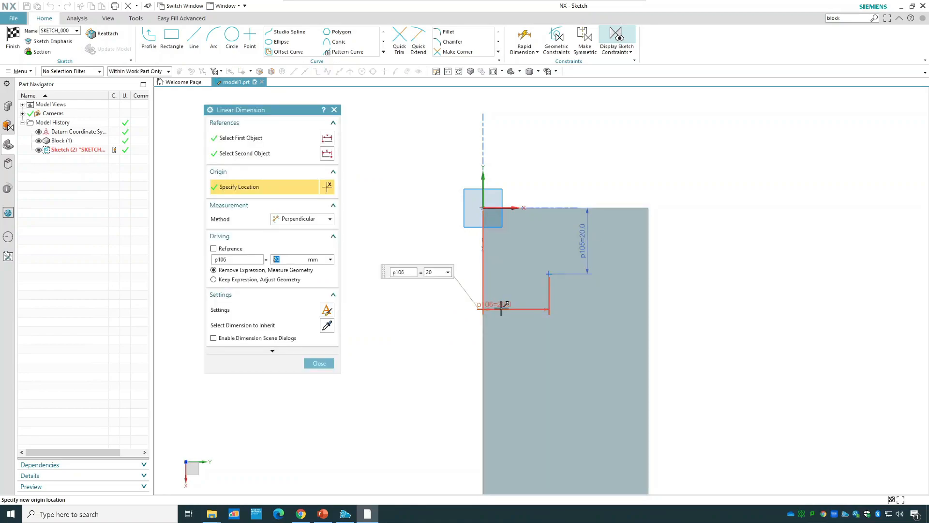
pyautogui.write('25')
pyautogui.click(327, 278)
pyautogui.click(327, 368)
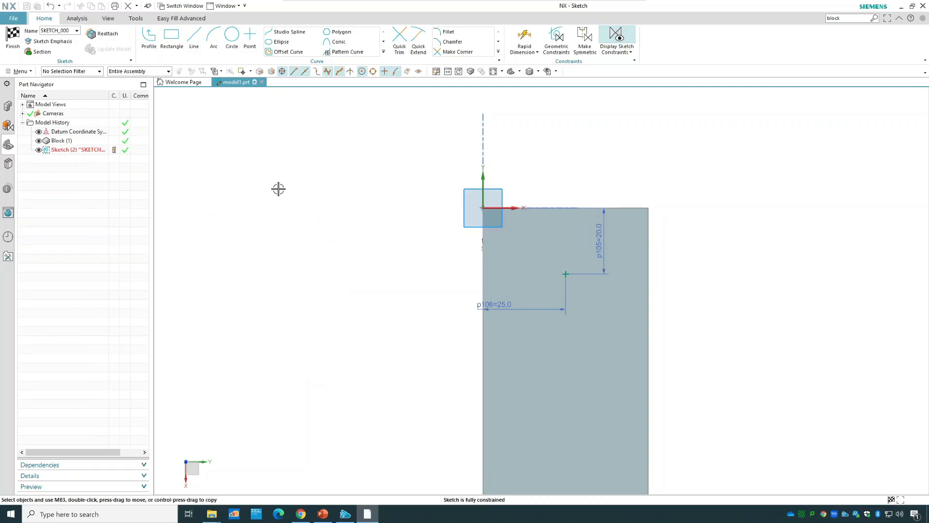
pyautogui.click(13, 43)
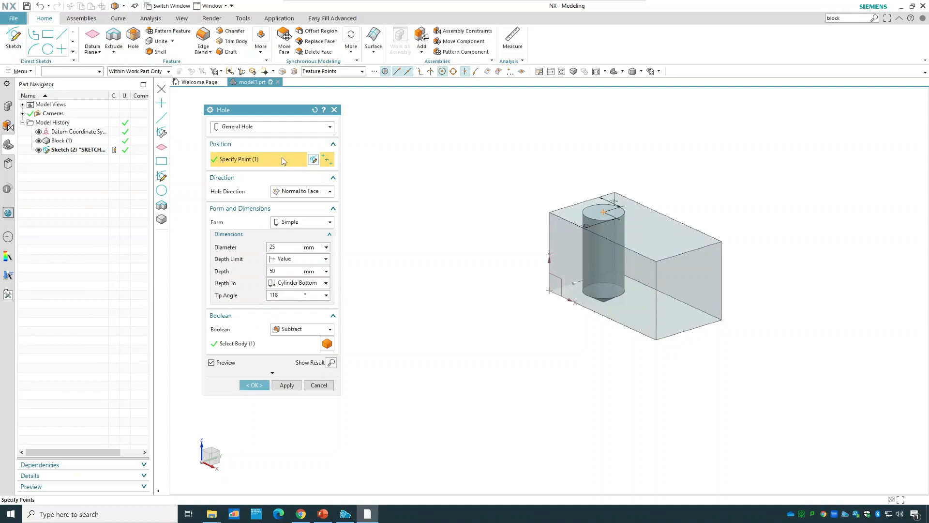
# Try the Along Vector option for the hole direction and return it to Normal to Face.
pyautogui.click(284, 193)
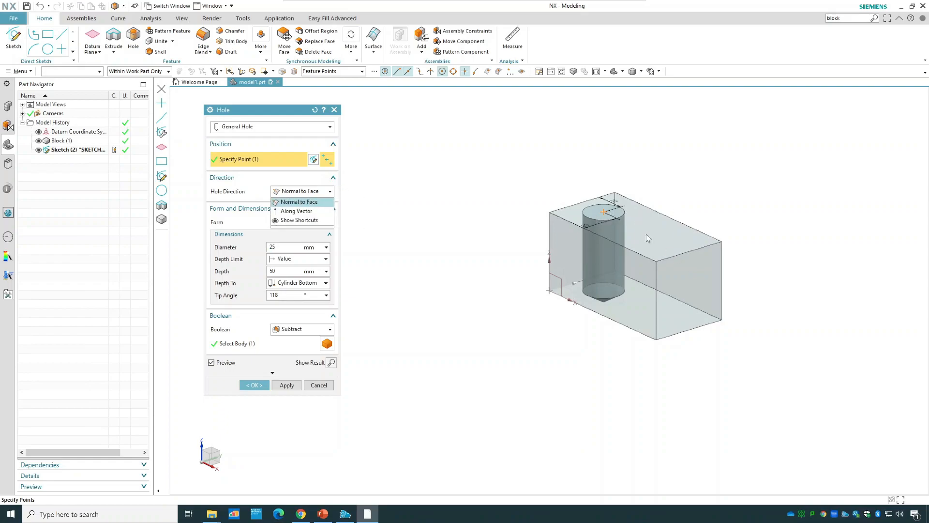
pyautogui.click(313, 212)
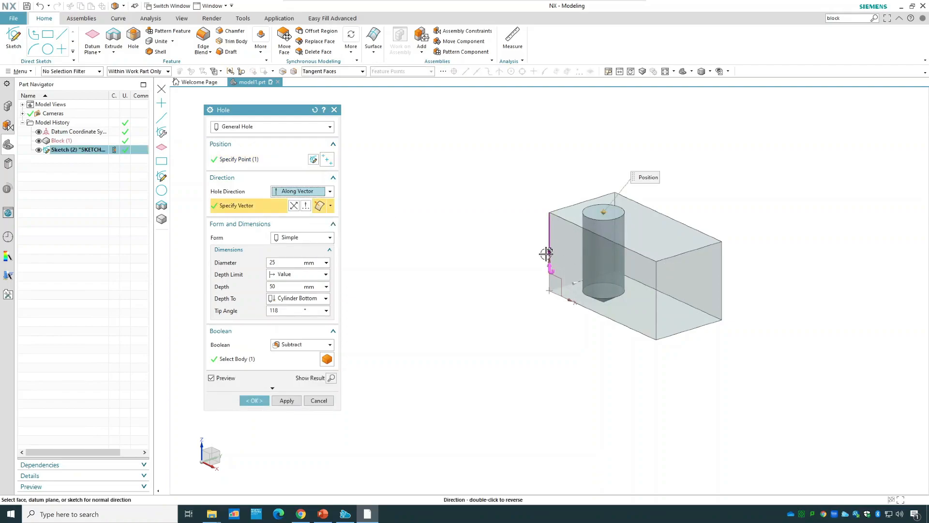
pyautogui.click(298, 193)
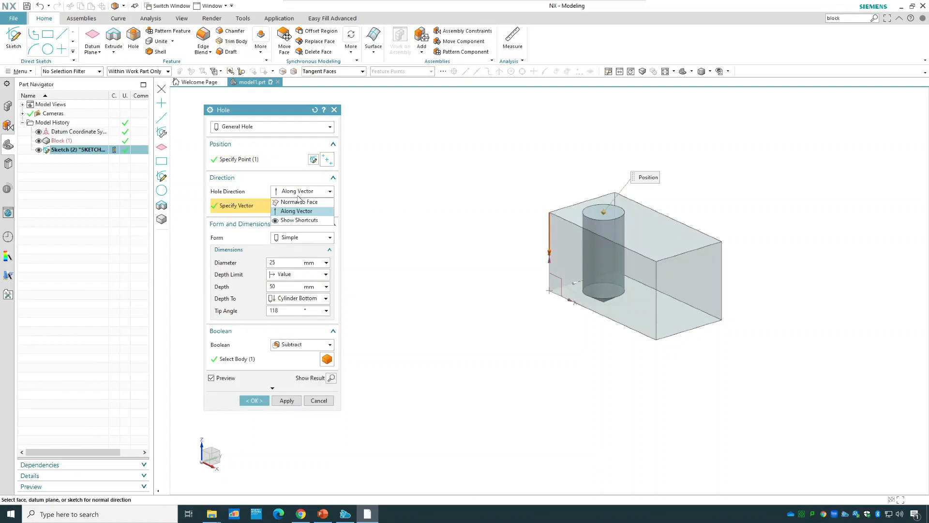
pyautogui.click(295, 209)
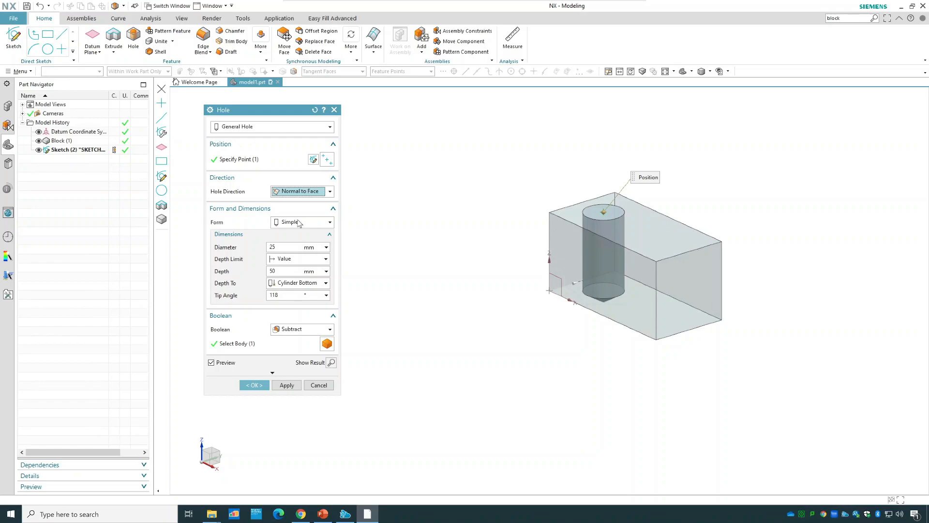
# Set the simple hole's diameter to 20 mm and its depth to 40 mm.
pyautogui.click(290, 247)
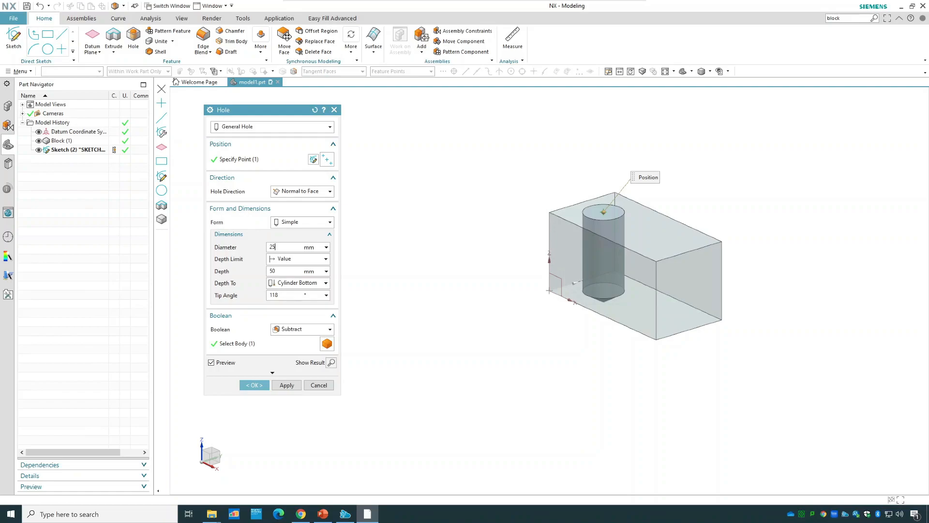
pyautogui.click(276, 271)
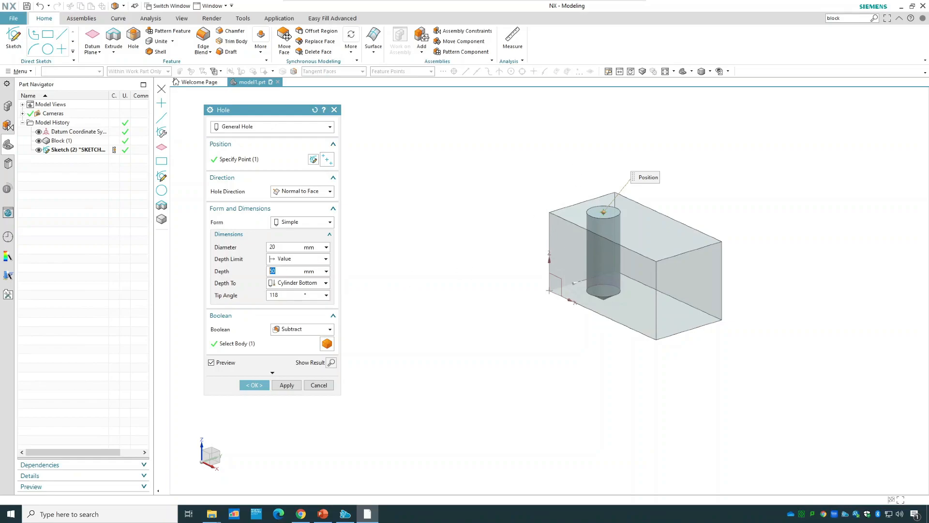
pyautogui.press('Tab')
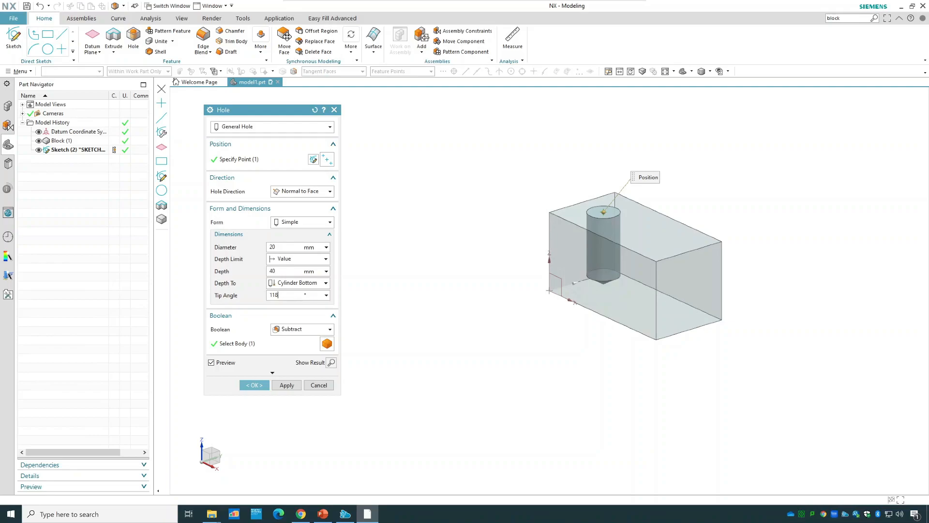
# Try a tip angle of 0° to give the hole a flat bottom.
pyautogui.scroll(1, 604, 281)
pyautogui.scroll(1, 603, 281)
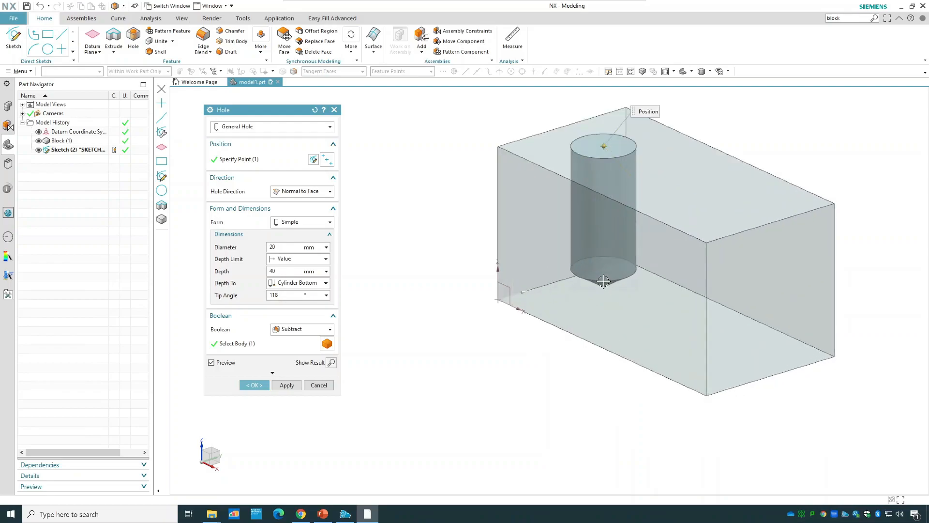
pyautogui.scroll(1, 604, 283)
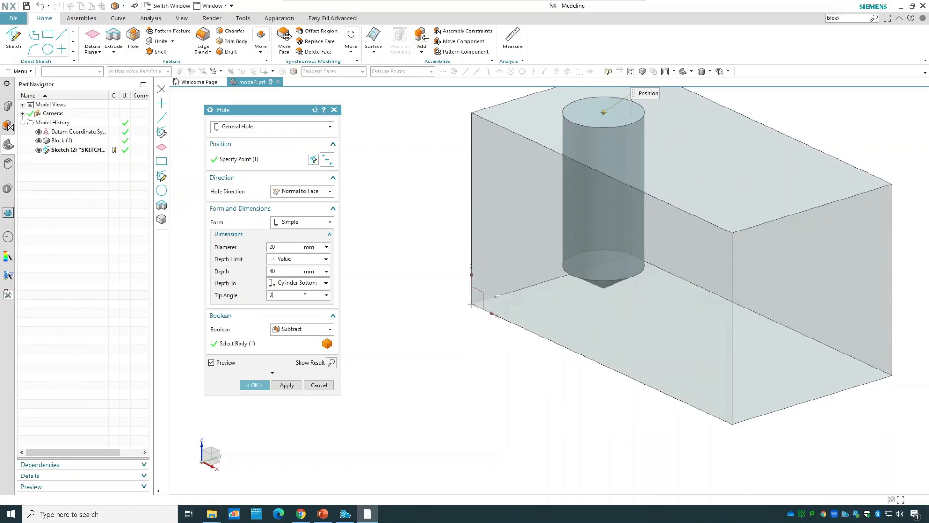
pyautogui.moveTo(500, 394); pyautogui.dragTo(485, 418, button='middle')
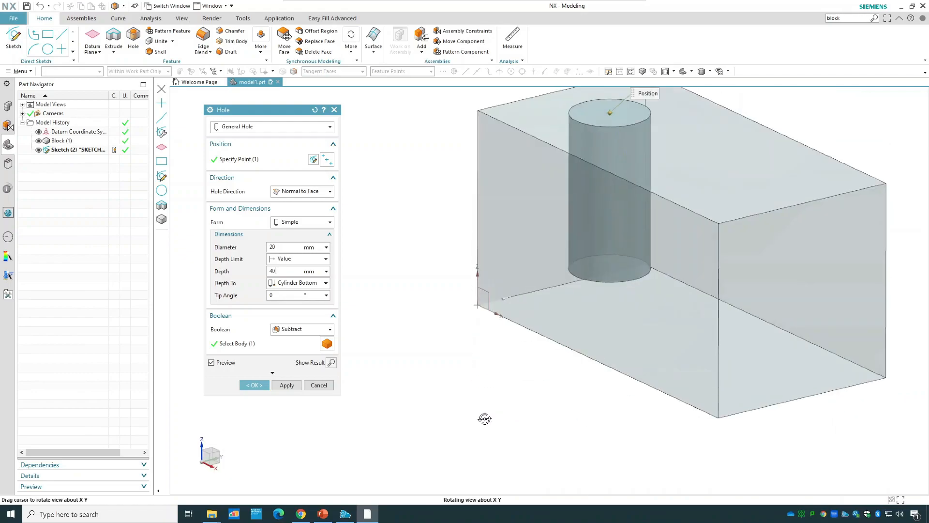
# Set the hole's tip angle to 100° and view the conical tip from the side.
pyautogui.click(274, 295)
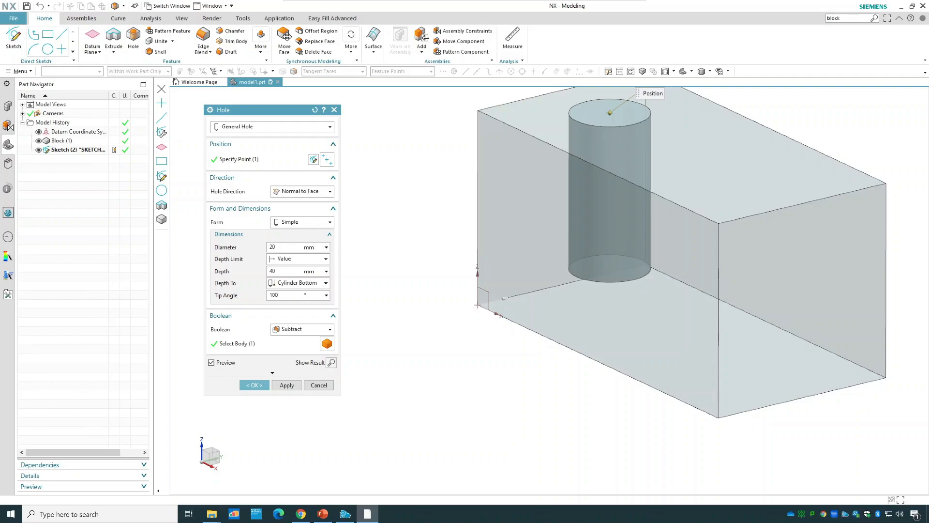
pyautogui.press('Return')
pyautogui.moveTo(529, 352); pyautogui.dragTo(387, 317, button='middle')
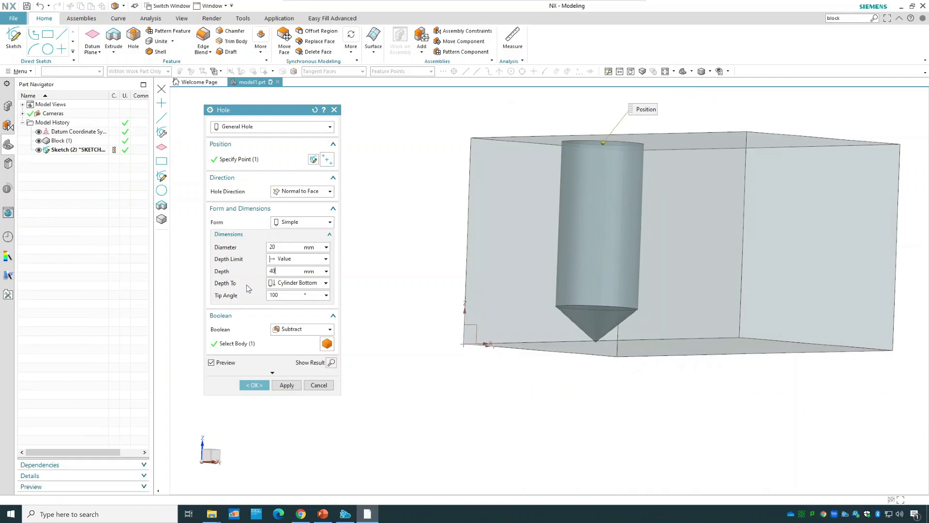
# Try measuring the hole depth to the Cone Tip and return the setting to Cylinder Bottom.
pyautogui.click(290, 285)
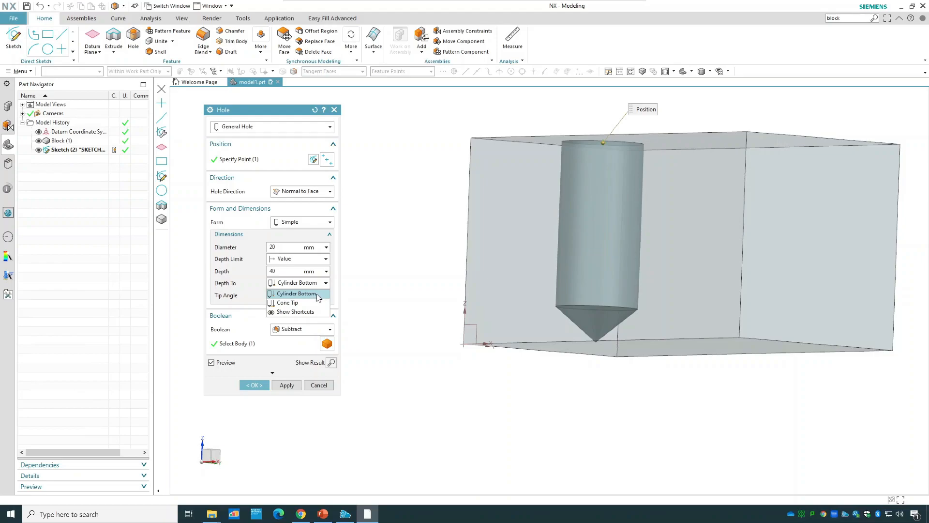
pyautogui.click(317, 294)
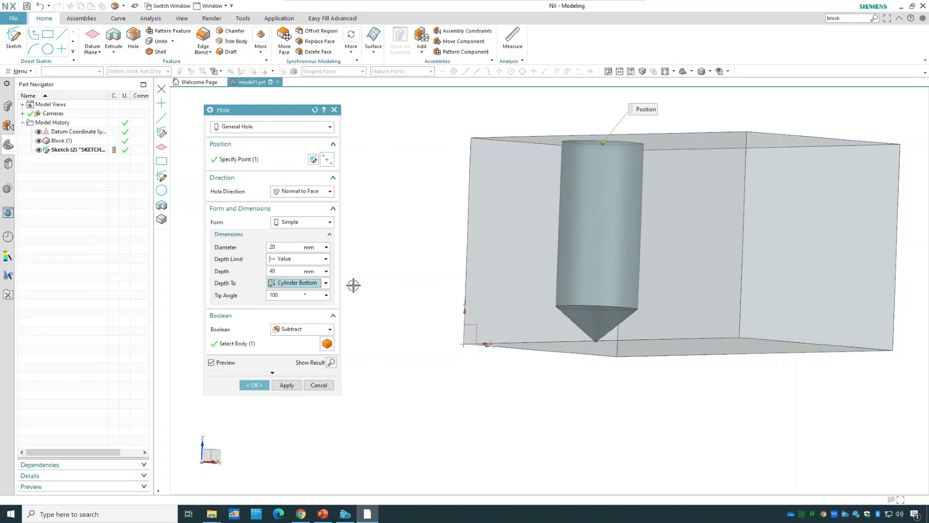
pyautogui.click(325, 283)
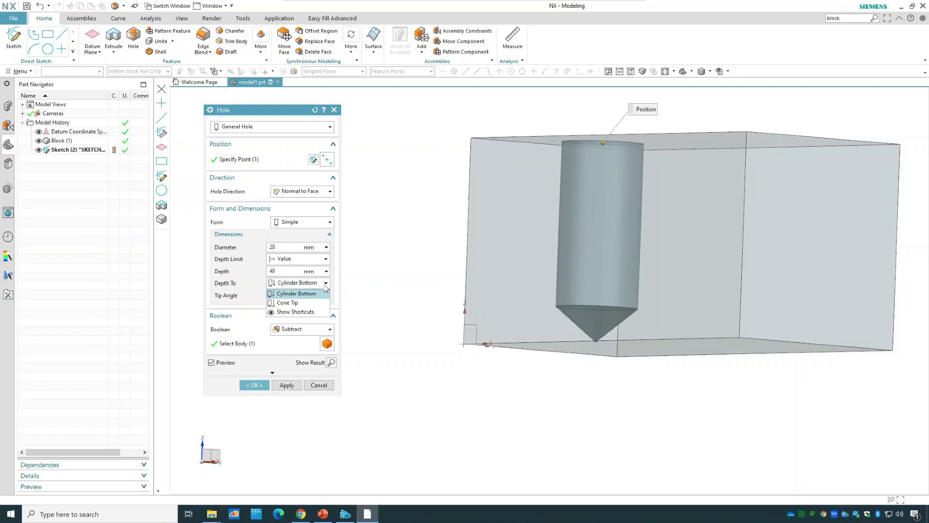
pyautogui.click(300, 302)
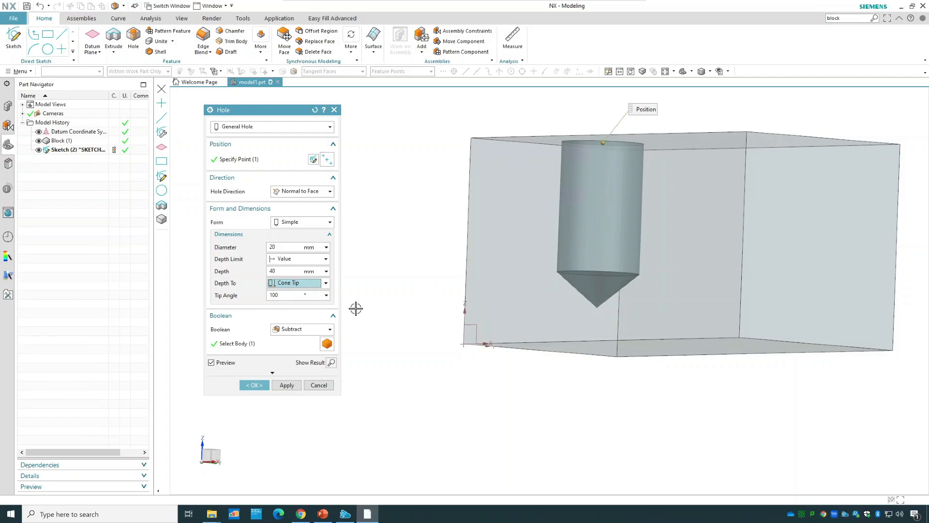
pyautogui.click(310, 285)
pyautogui.click(301, 295)
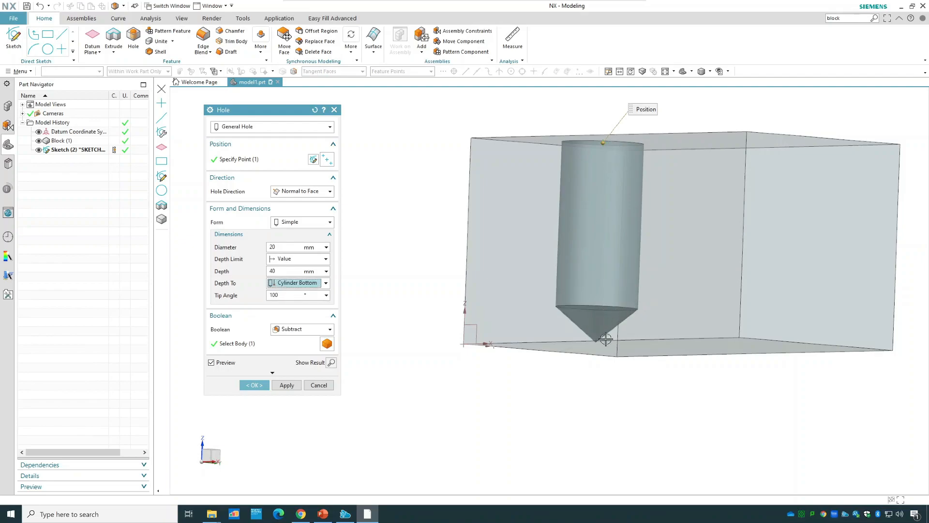
# Keep the Boolean operation on Subtract and create the simple hole in the block.
pyautogui.moveTo(415, 249); pyautogui.dragTo(373, 296, button='middle')
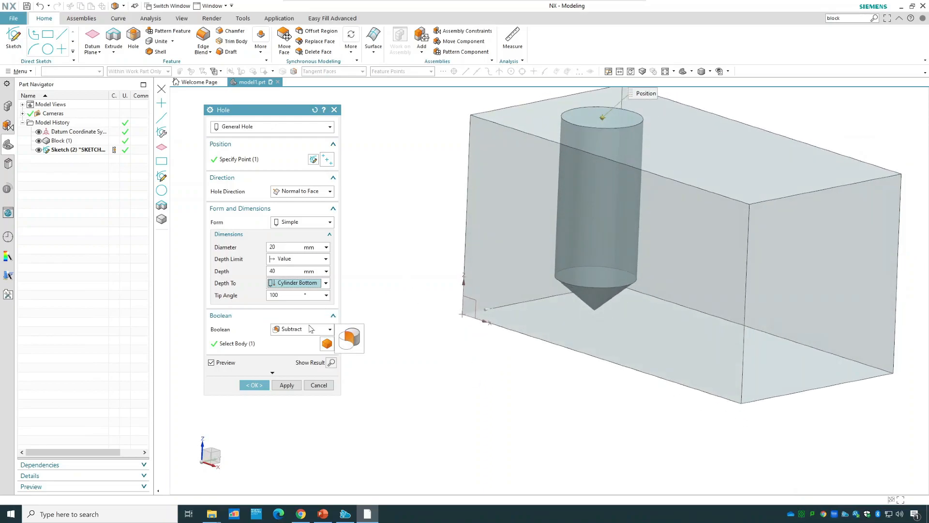
pyautogui.click(306, 330)
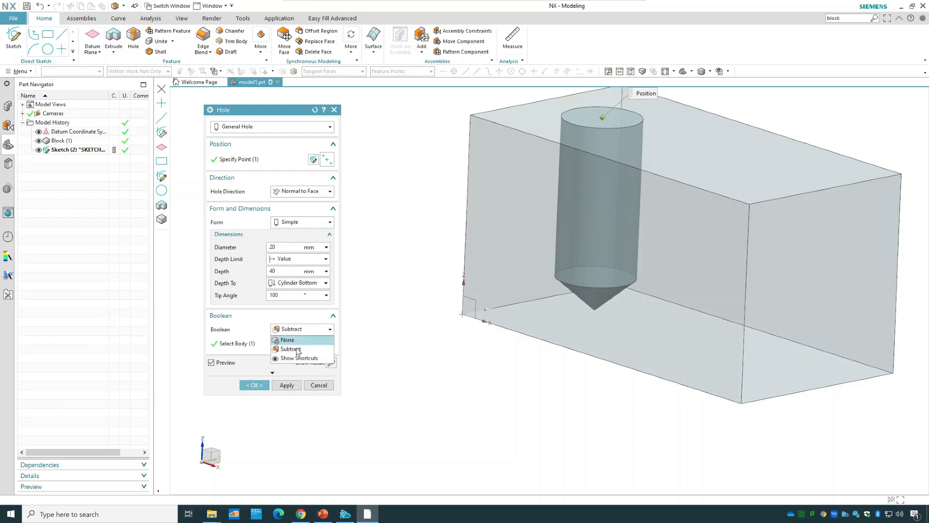
pyautogui.click(297, 354)
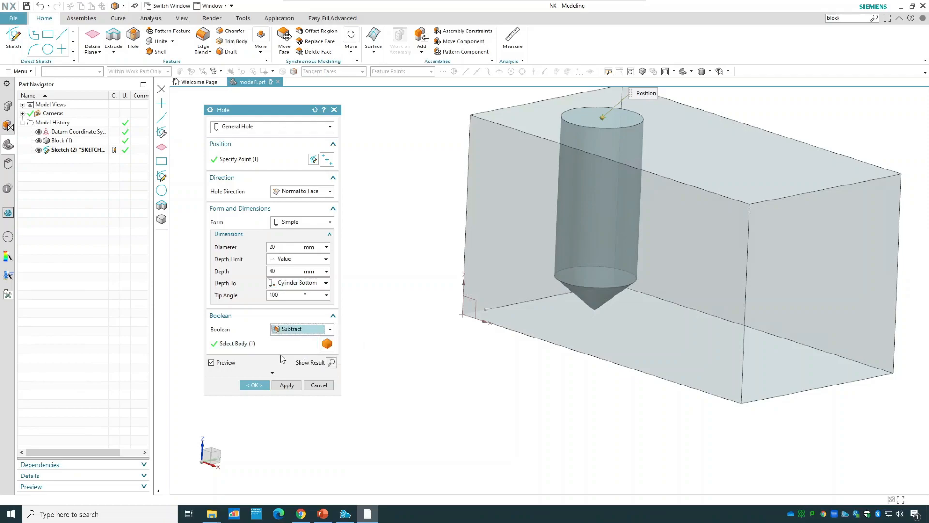
pyautogui.click(257, 386)
# Inspect the hole inside the block in an isometric view with Static Wireframe rendering, and return to Shaded with Edges.
pyautogui.moveTo(425, 180)
pyautogui.mouseDown(button='middle')
pyautogui.moveTo(425, 232)
pyautogui.moveTo(425, 170)
pyautogui.moveTo(440, 174)
pyautogui.mouseUp(button='middle')
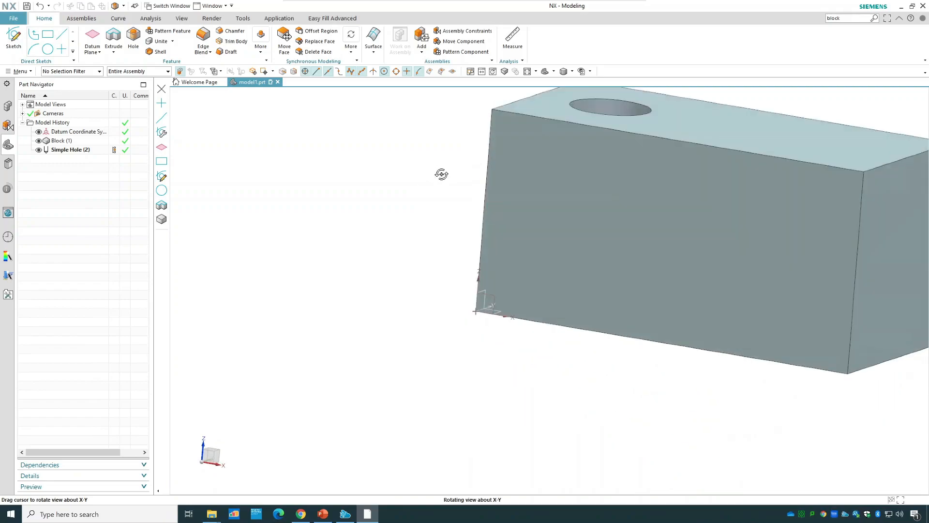
pyautogui.click(554, 73)
pyautogui.click(574, 83)
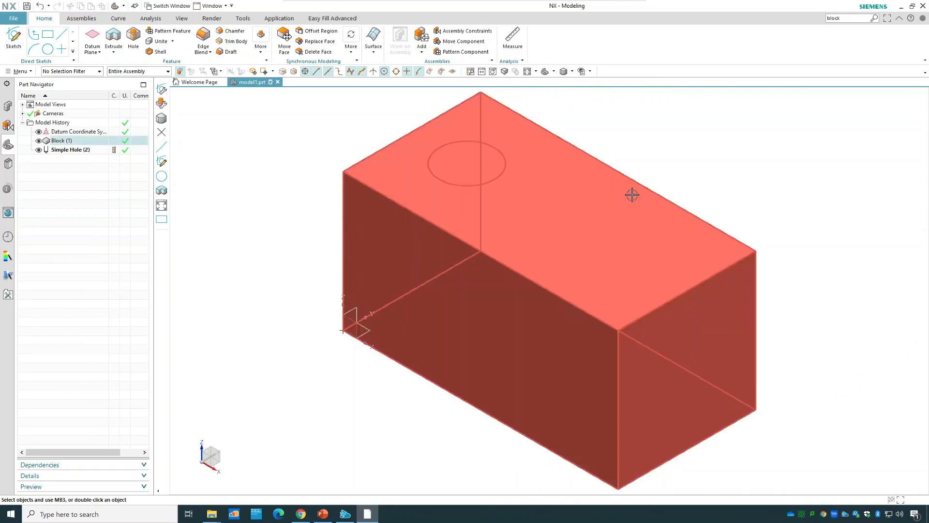
pyautogui.click(573, 73)
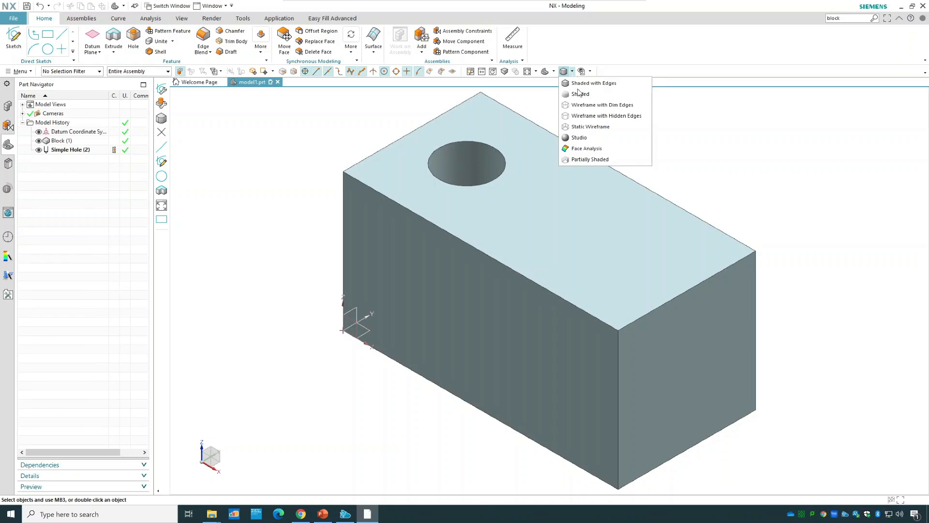
pyautogui.click(599, 129)
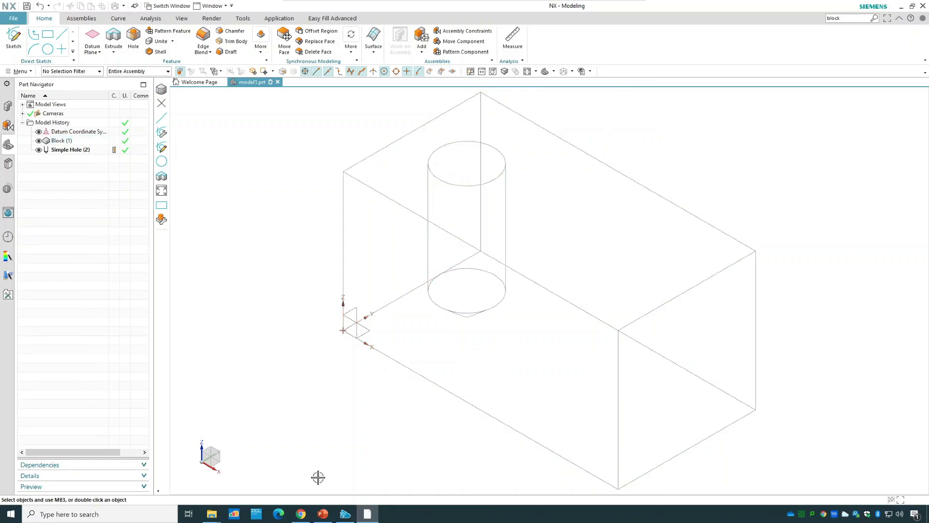
pyautogui.click(572, 72)
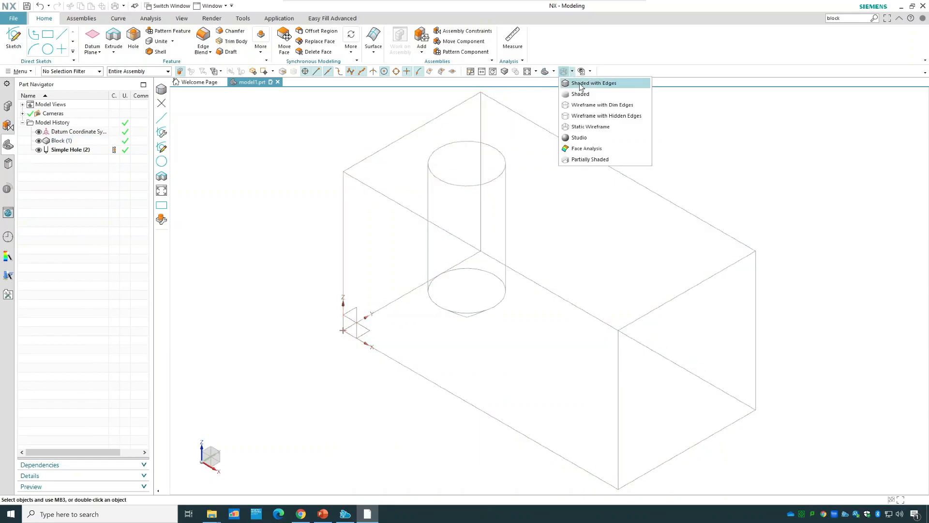
pyautogui.click(586, 84)
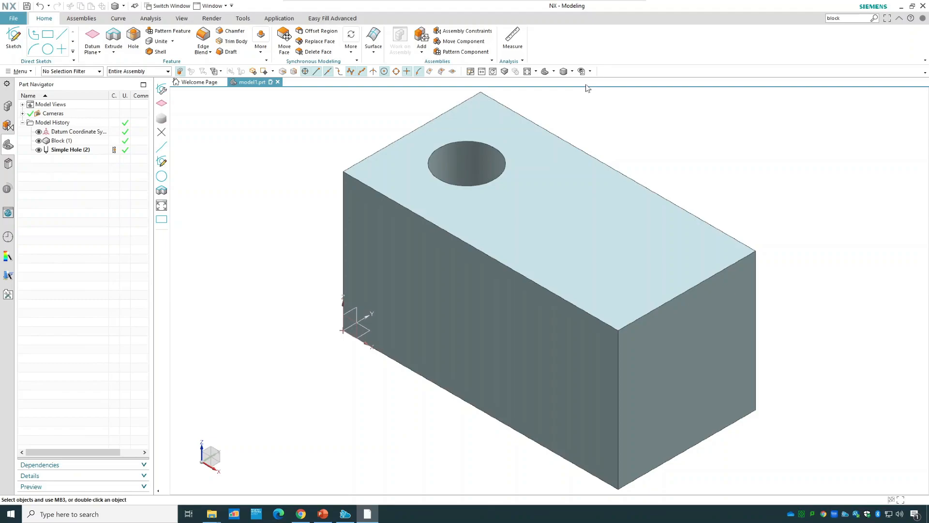
# Start a new general hole with the Counterbored form and place its position point on the block's top face.
pyautogui.click(132, 49)
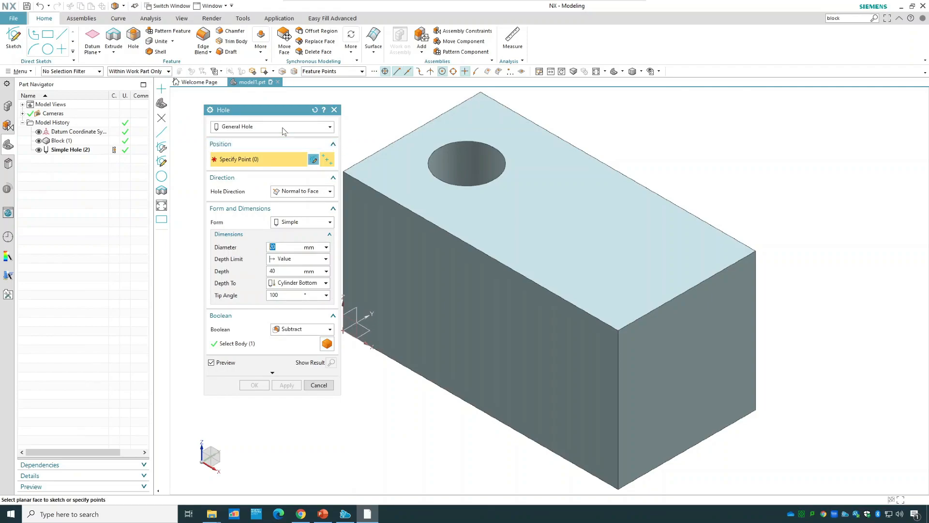
pyautogui.click(302, 222)
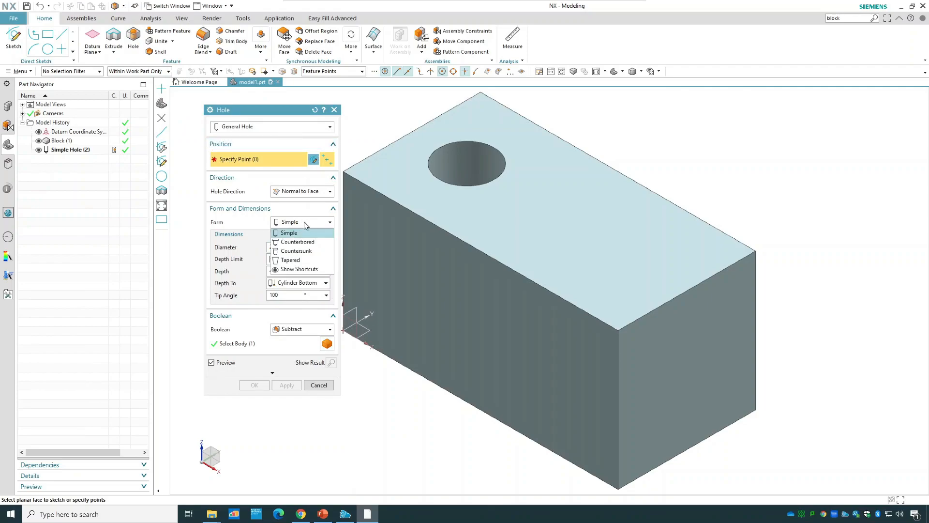
pyautogui.click(318, 242)
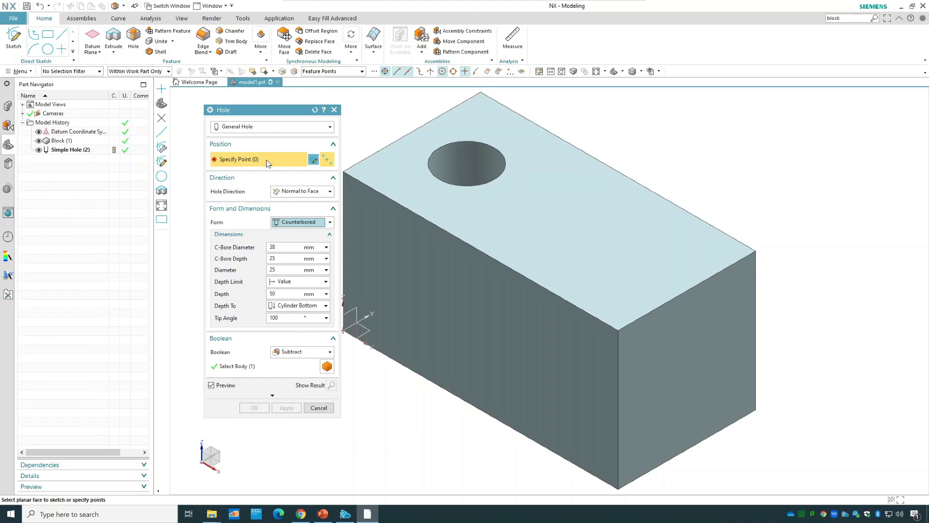
pyautogui.click(557, 225)
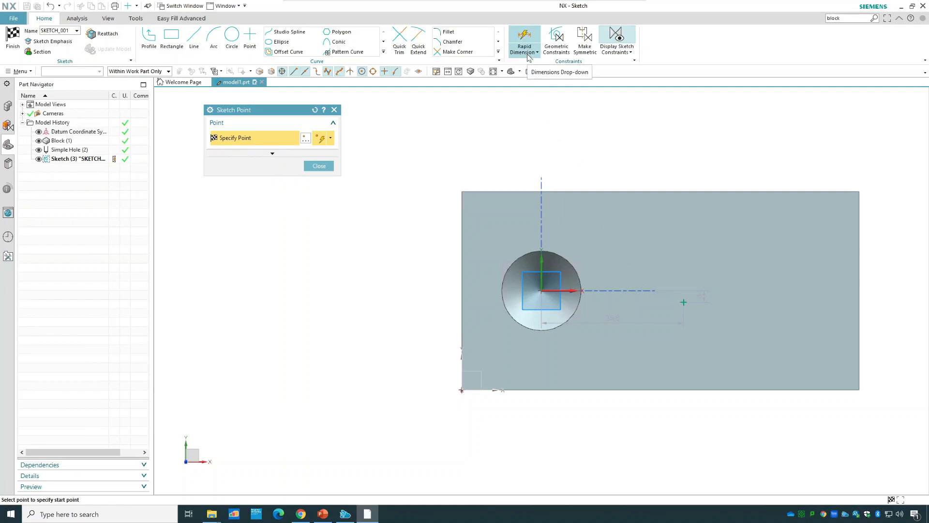
# Dimension the horizontal distance from the block's left edge to the new hole point as 50 mm.
pyautogui.click(532, 33)
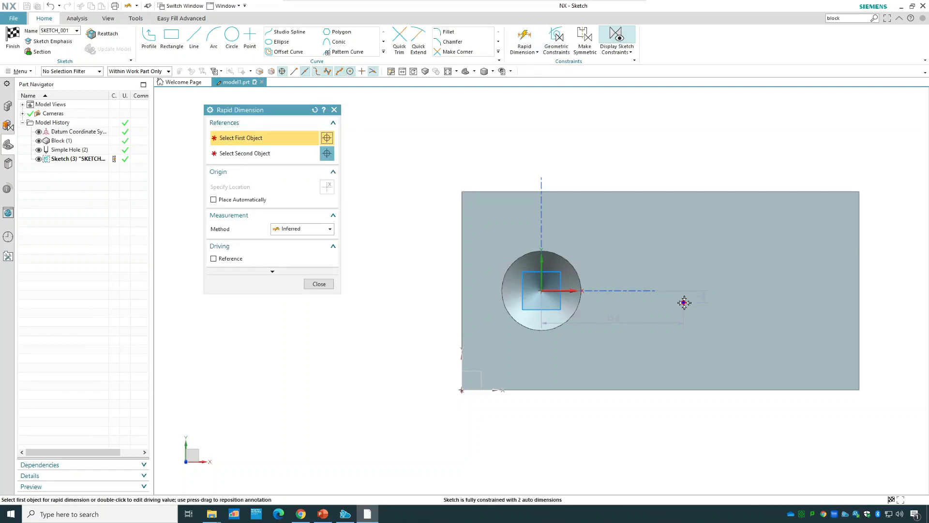
pyautogui.click(683, 303)
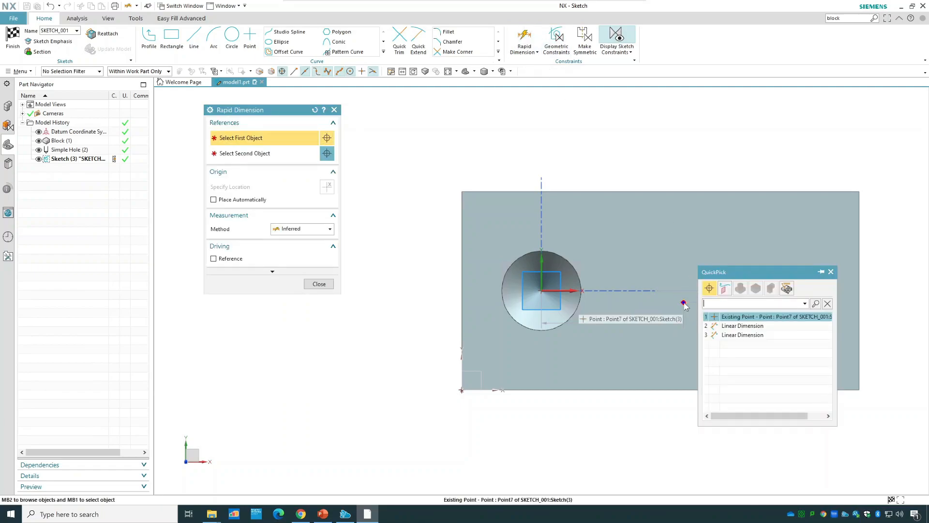
pyautogui.click(739, 316)
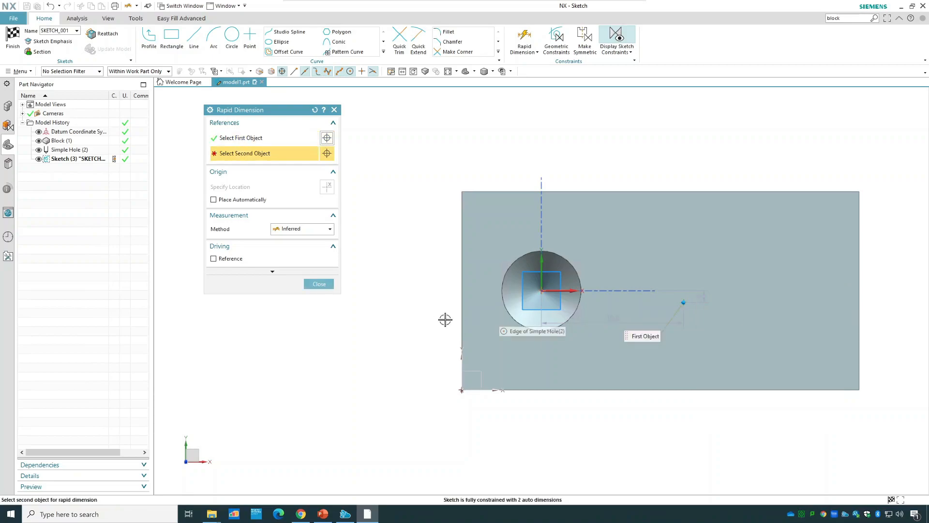
pyautogui.click(460, 314)
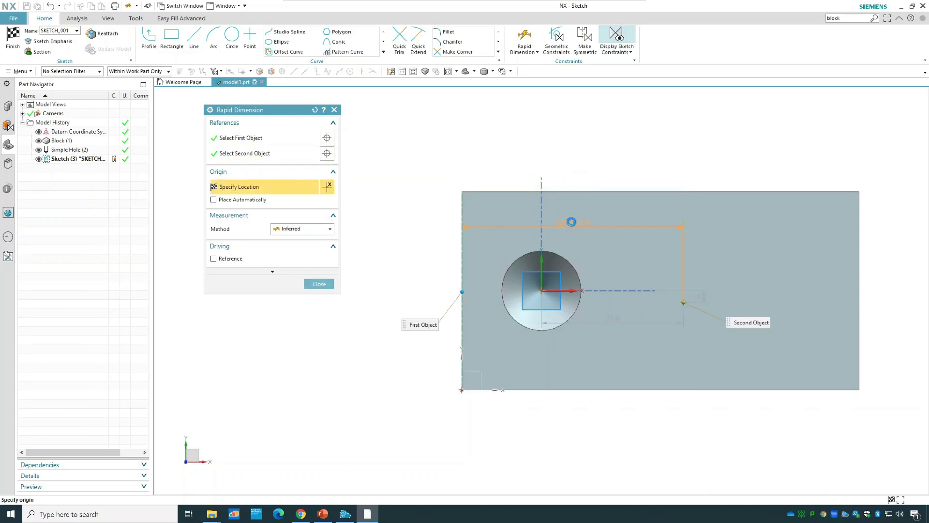
pyautogui.click(571, 222)
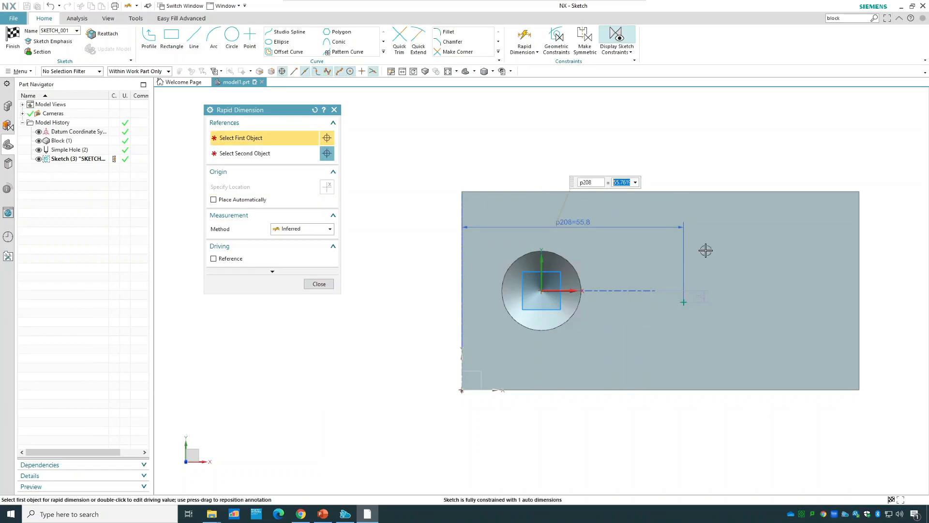
pyautogui.write('50')
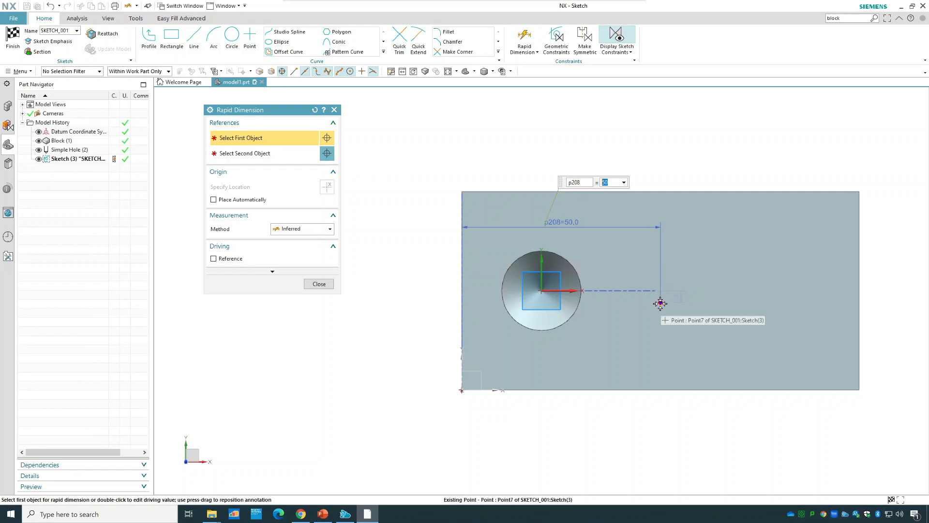
# Dimension the vertical distance from the block's lower edge to the new hole point as 25 mm and finish the sketch.
pyautogui.click(661, 303)
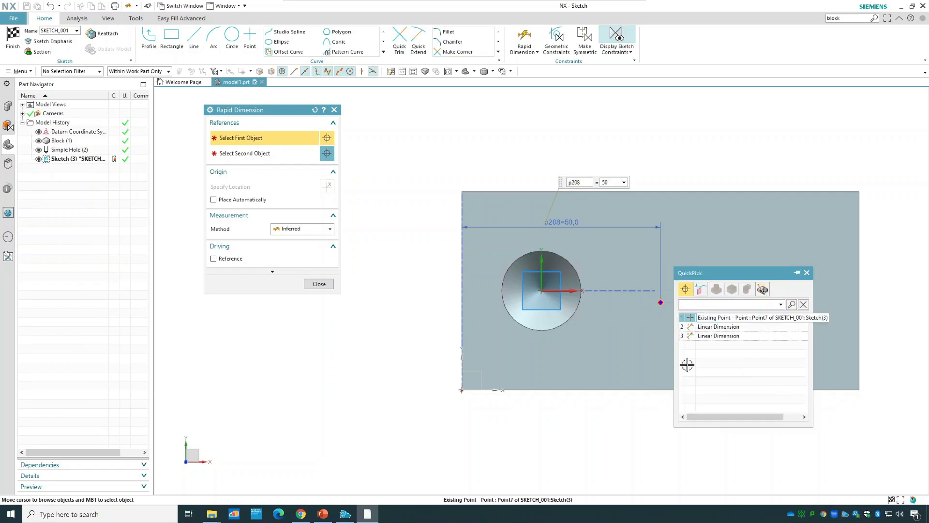
pyautogui.click(728, 319)
pyautogui.click(685, 381)
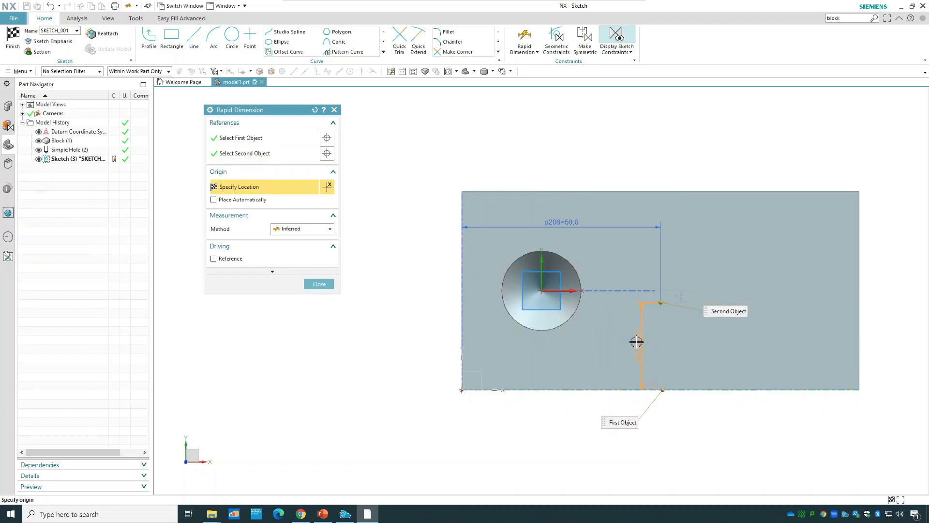
pyautogui.click(639, 314)
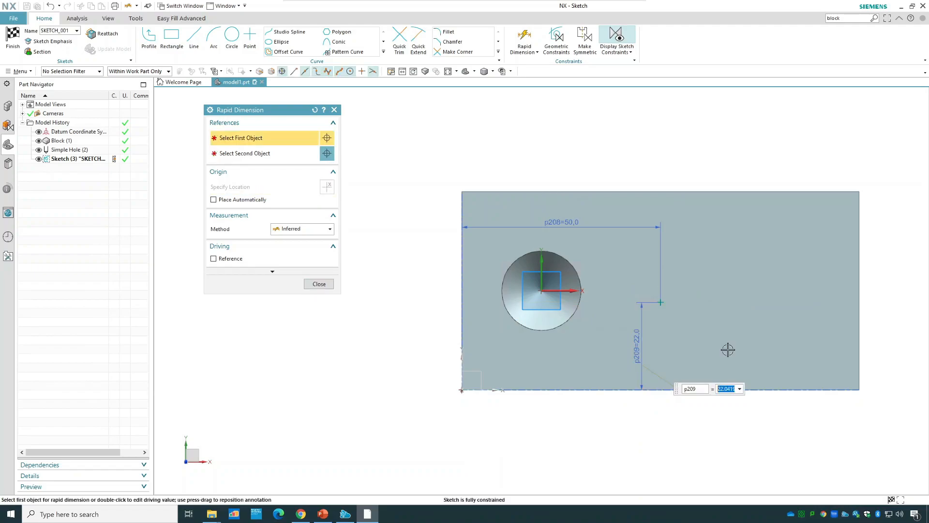
pyautogui.write('25')
pyautogui.press('Return')
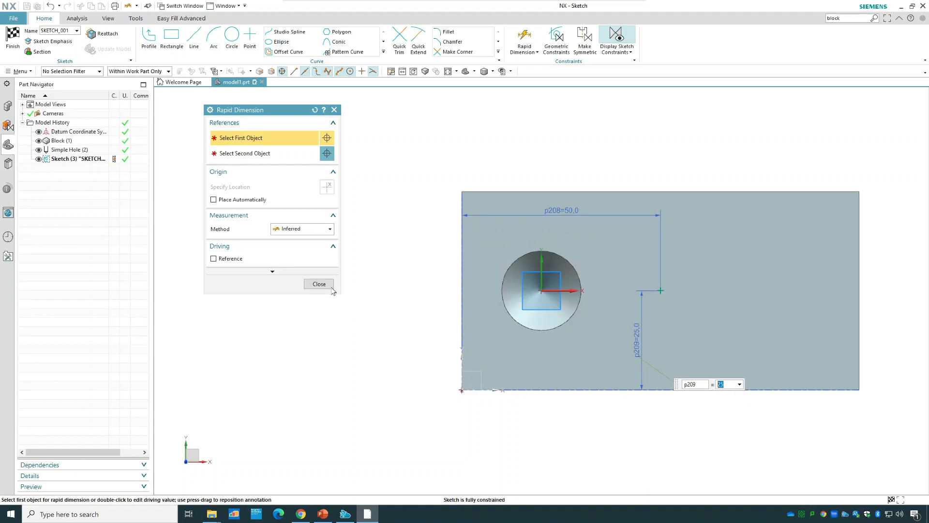
pyautogui.click(323, 284)
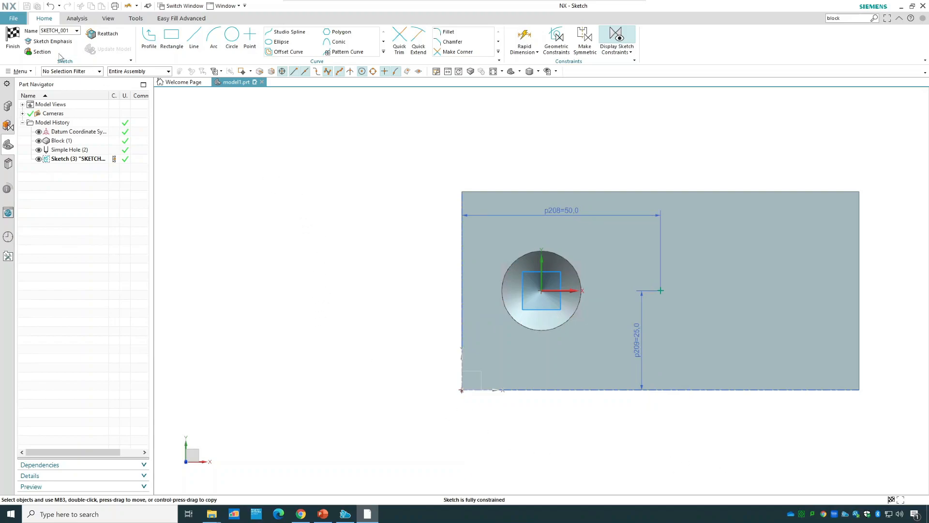
pyautogui.click(13, 37)
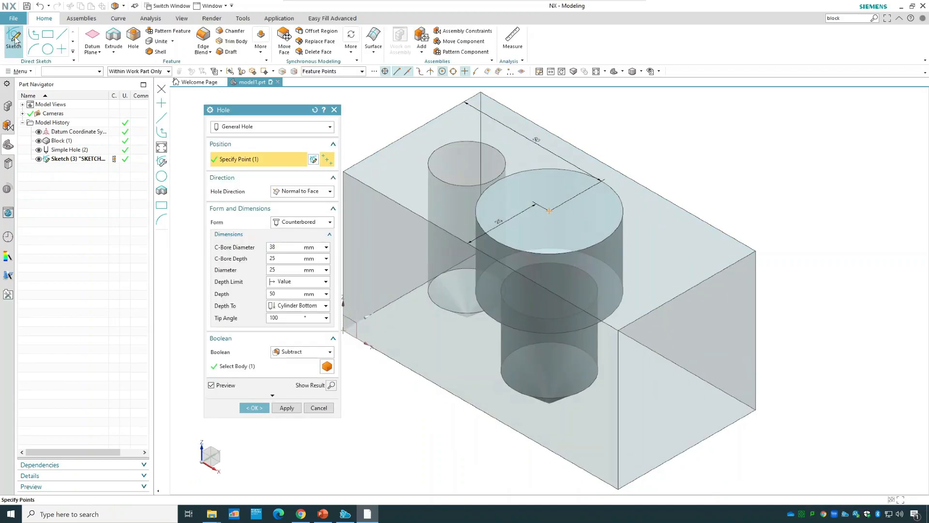
# Set the hole's counterbore diameter to 30 mm and its counterbore depth to 15 mm.
pyautogui.moveTo(237, 109); pyautogui.dragTo(186, 101)
pyautogui.moveTo(316, 154); pyautogui.dragTo(333, 145, button='middle')
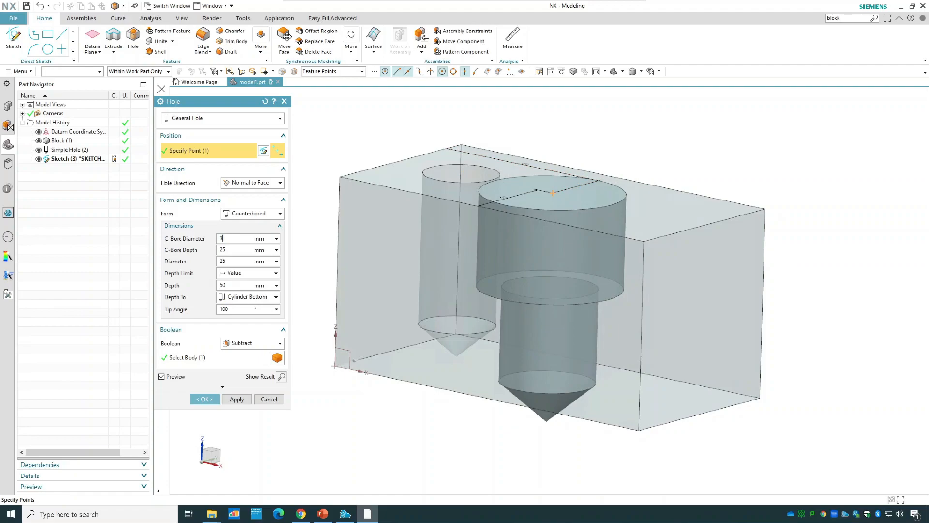
pyautogui.click(236, 251)
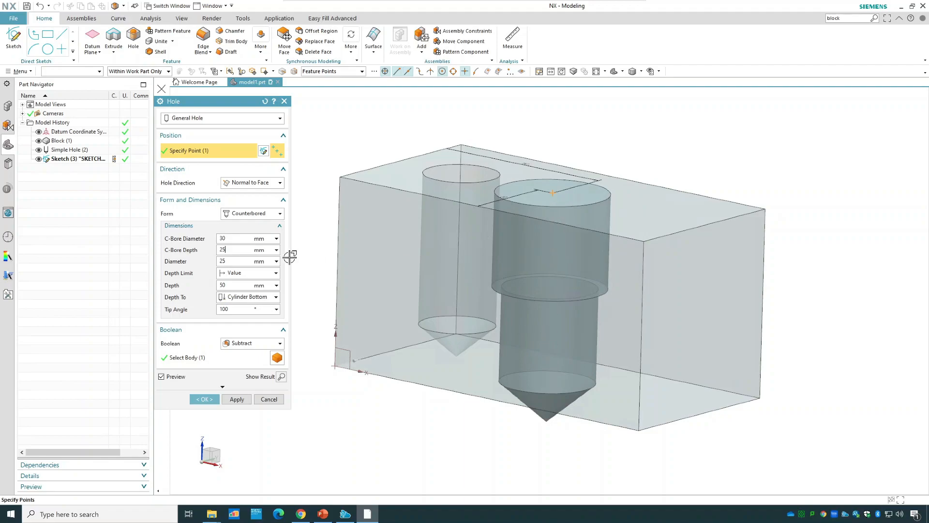
pyautogui.moveTo(230, 250); pyautogui.dragTo(203, 248)
pyautogui.press('Tab')
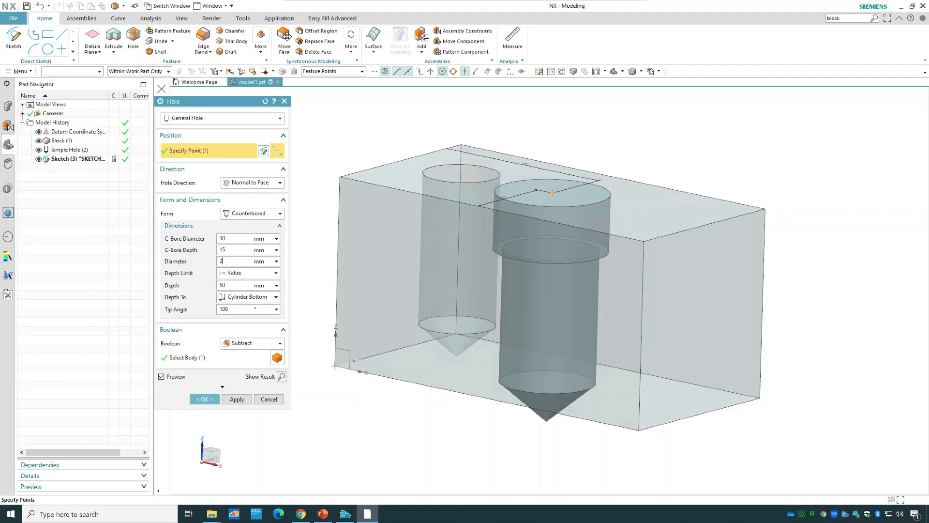
# Set the counterbored hole's main diameter to 20 mm and its overall depth to 35 mm.
pyautogui.click(234, 250)
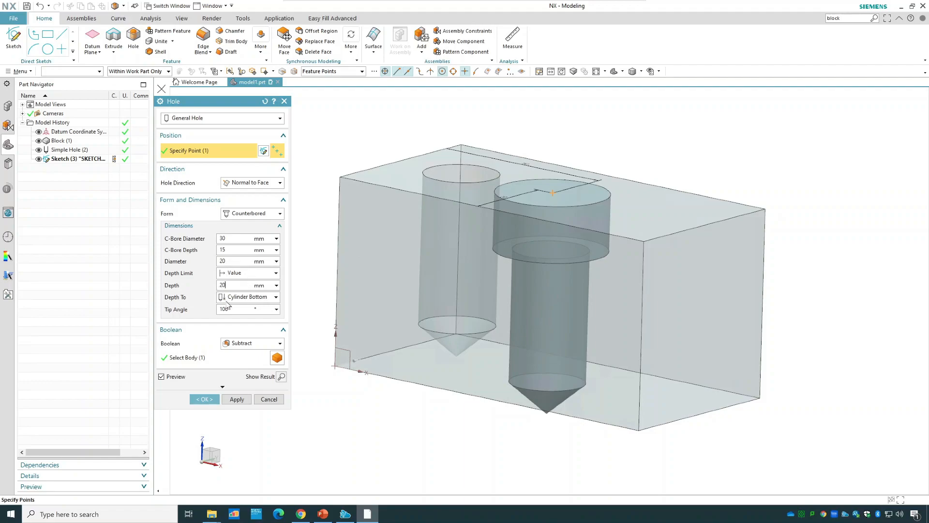
pyautogui.press('Tab')
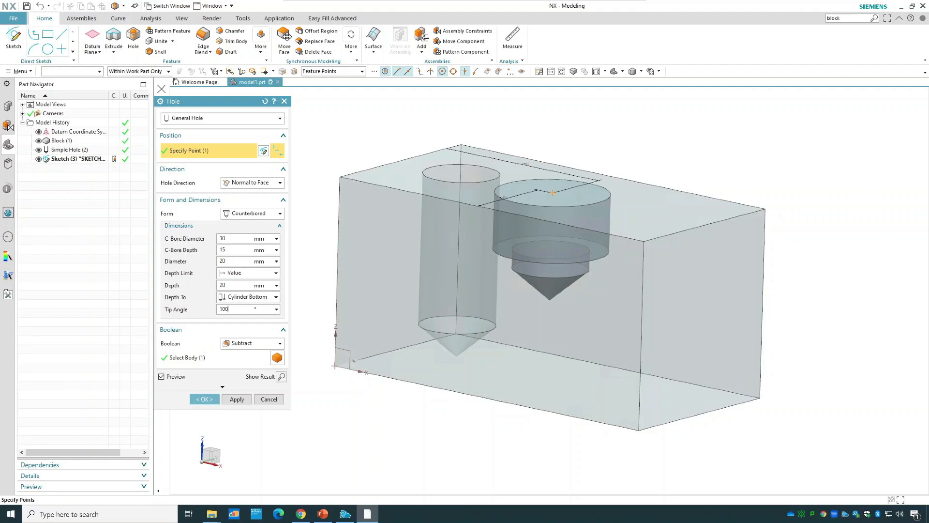
pyautogui.doubleClick(223, 285)
pyautogui.write('35')
pyautogui.click(231, 261)
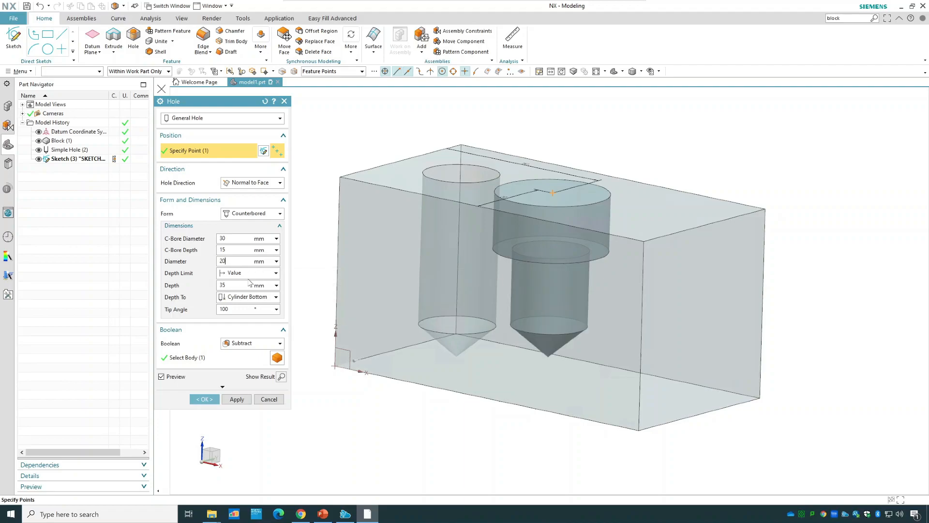
# Try the Until Selected depth limit for the counterbored hole, using the block's bottom face as the limit.
pyautogui.click(234, 276)
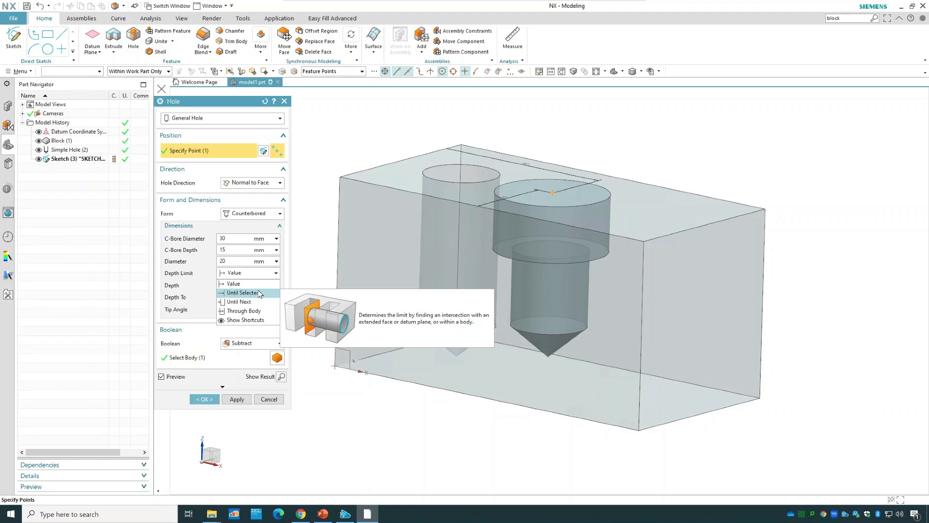
pyautogui.click(259, 293)
pyautogui.moveTo(498, 421); pyautogui.dragTo(536, 342, button='middle')
pyautogui.click(550, 312)
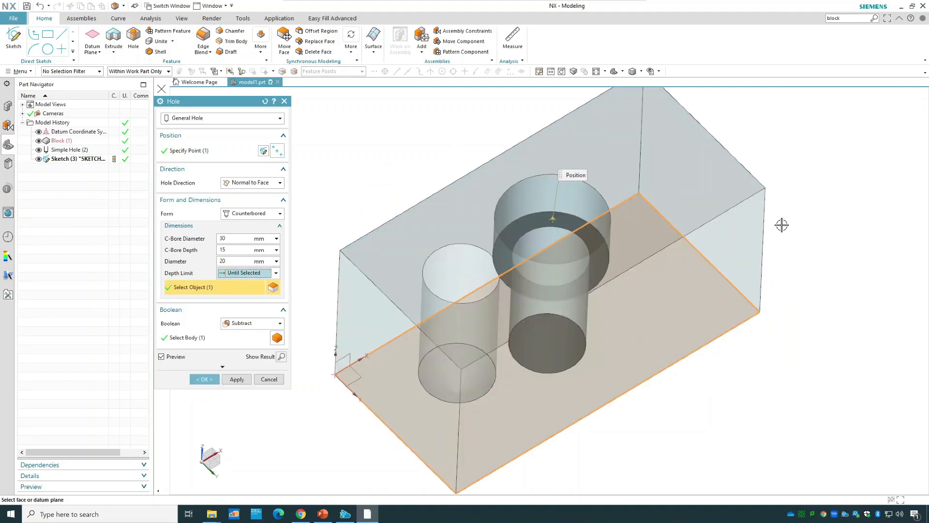
pyautogui.moveTo(793, 254); pyautogui.dragTo(784, 272, button='middle')
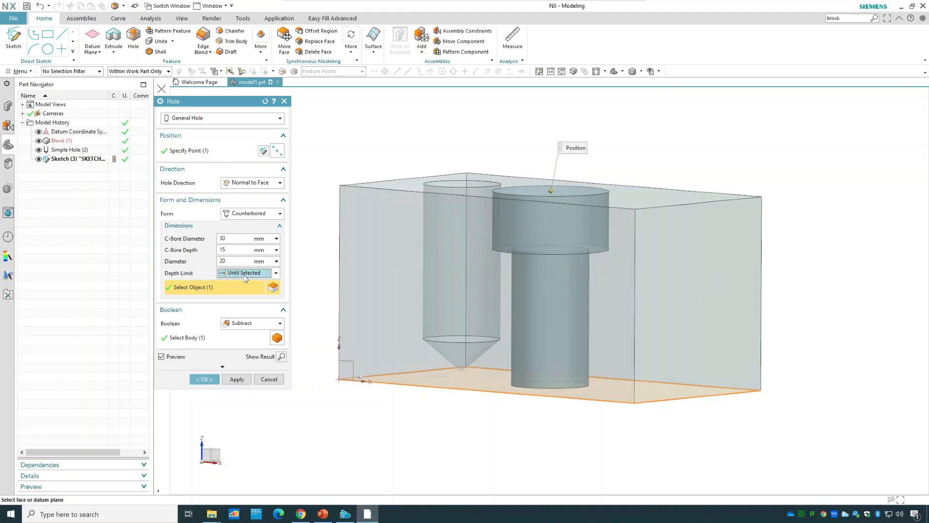
# Try the Through Body depth limit for the counterbored hole and return the limit to Value.
pyautogui.click(248, 274)
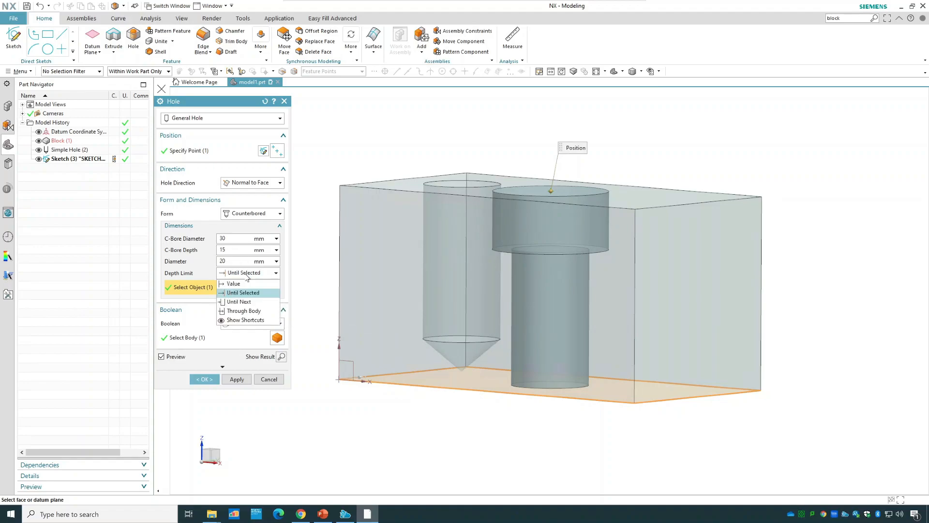
pyautogui.click(257, 311)
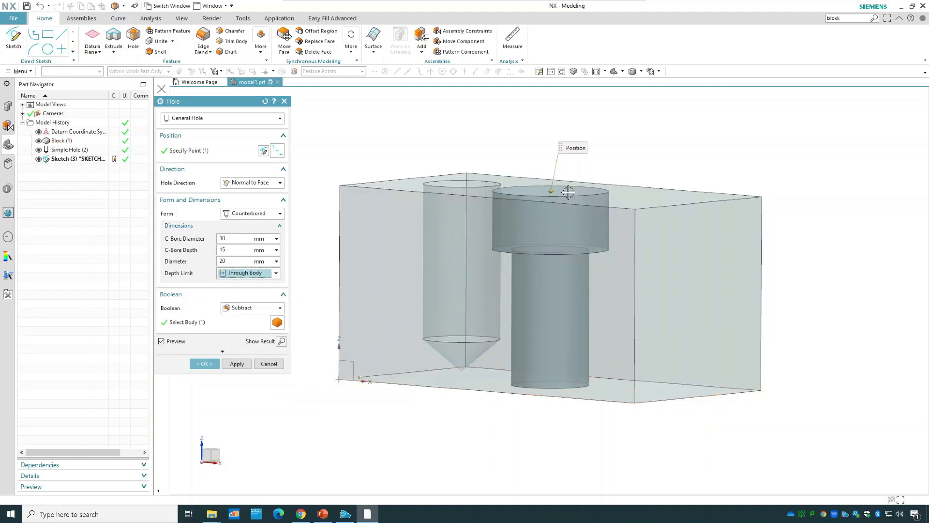
pyautogui.click(255, 276)
pyautogui.click(237, 283)
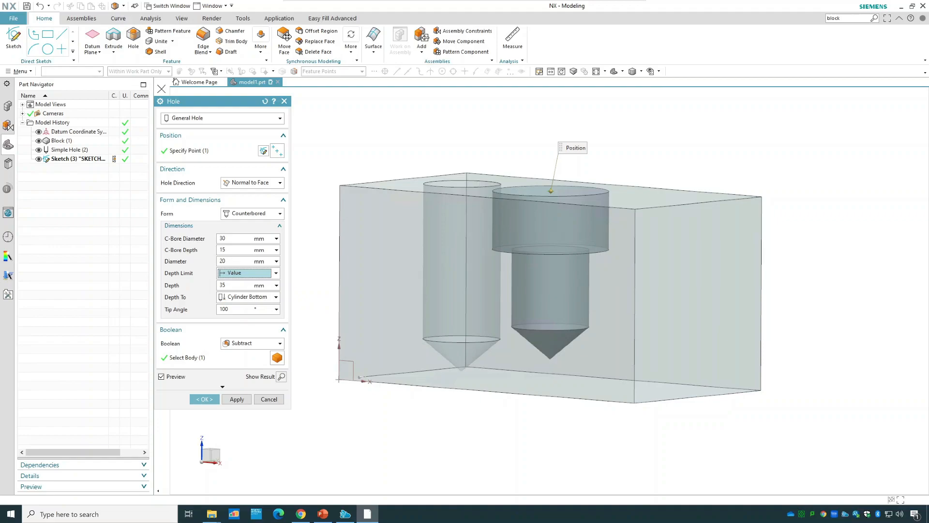
# Preview the counterbored hole with a tip angle of 0, and set the tip angle to 130 degrees.
pyautogui.click(232, 309)
pyautogui.doubleClick(225, 309)
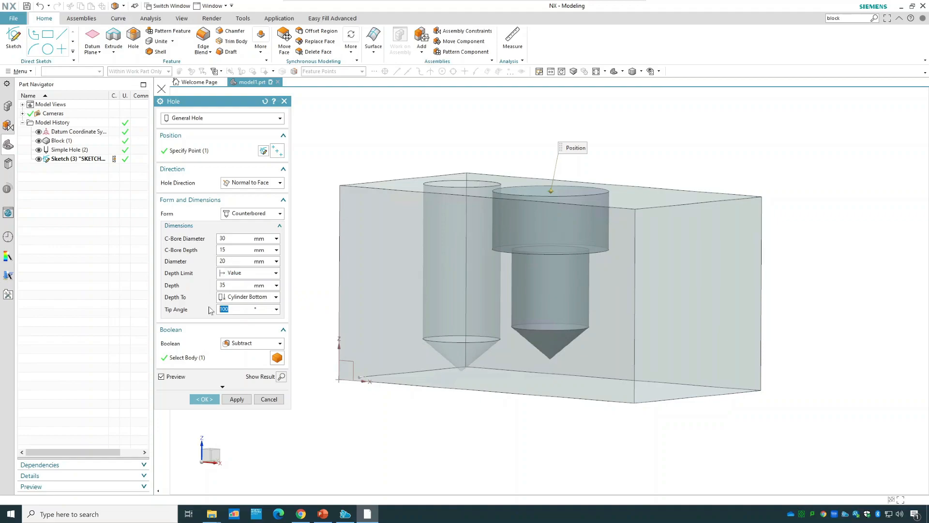
pyautogui.write('0')
pyautogui.click(226, 285)
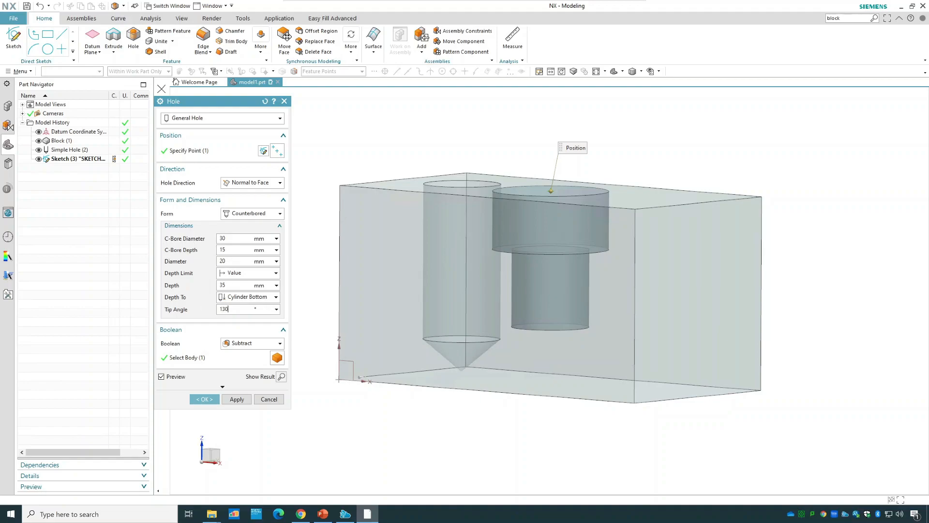
# Try measuring the hole depth to the Cone Tip and return the depth reference to Cylinder Bottom.
pyautogui.click(238, 299)
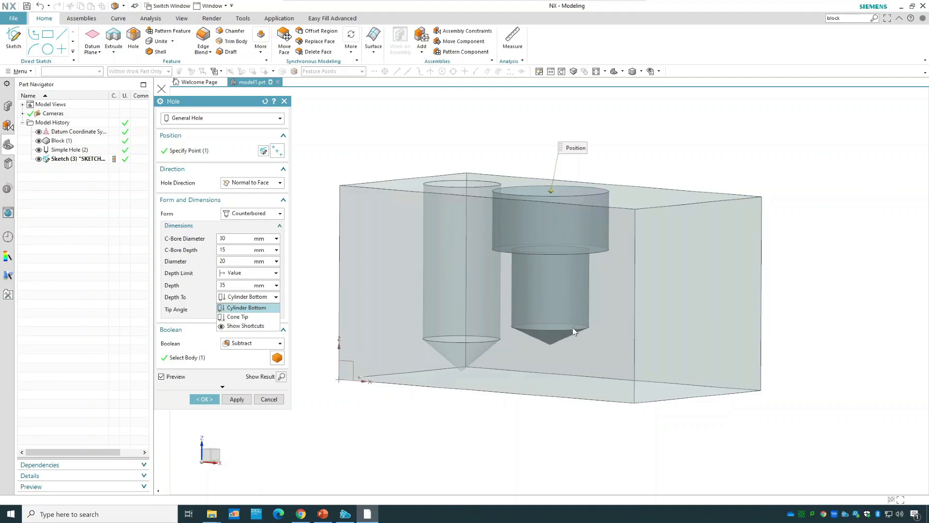
pyautogui.click(237, 316)
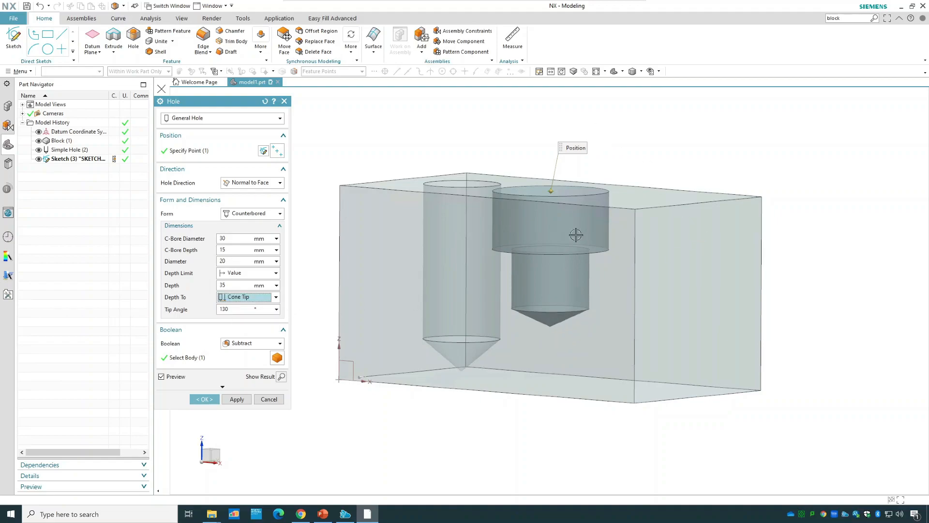
pyautogui.click(232, 300)
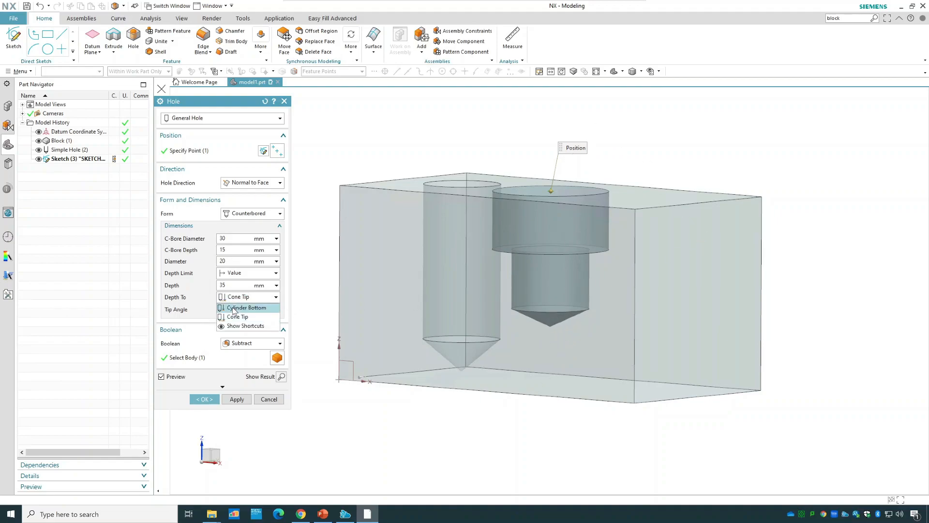
pyautogui.click(236, 305)
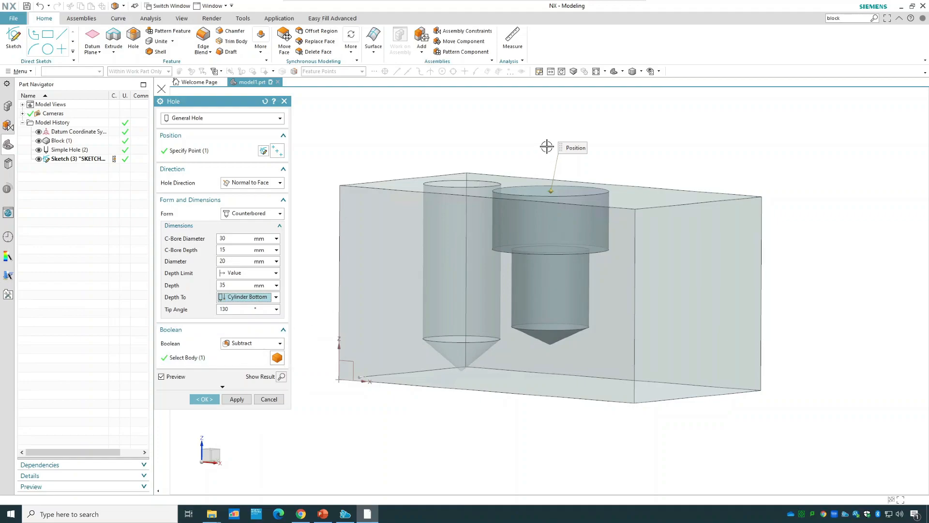
# Check the preview and create the counterbored hole in the block.
pyautogui.moveTo(553, 160); pyautogui.dragTo(540, 194, button='middle')
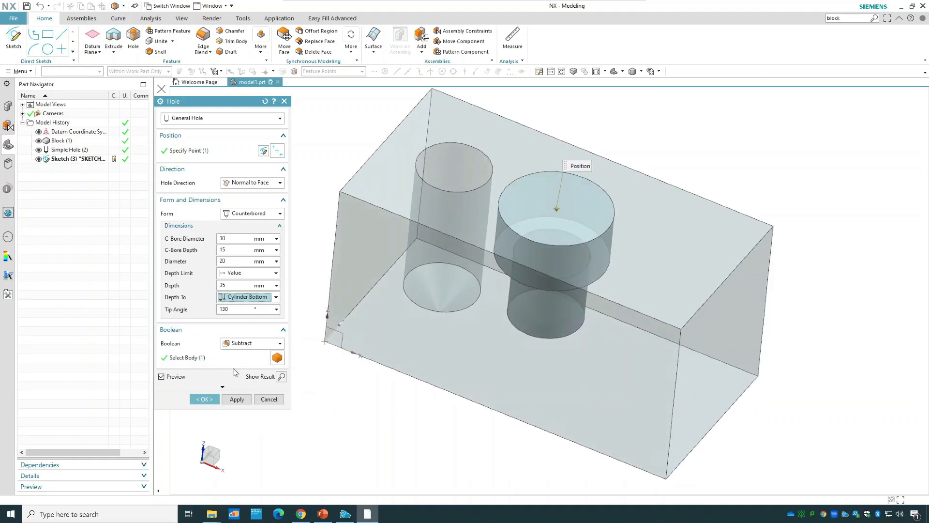
pyautogui.click(204, 399)
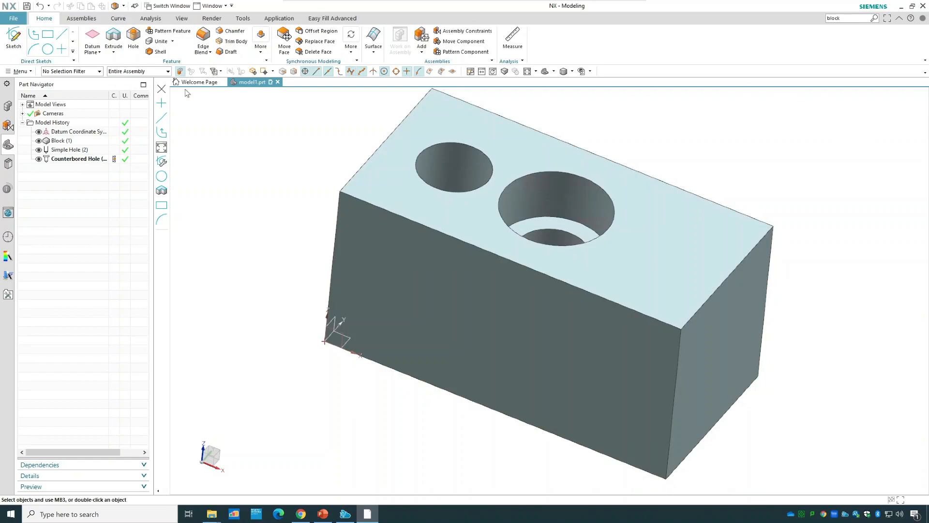
# Highlight the simple and counterbored holes from the model history and review the simple hole's parameters without changing them.
pyautogui.click(81, 150)
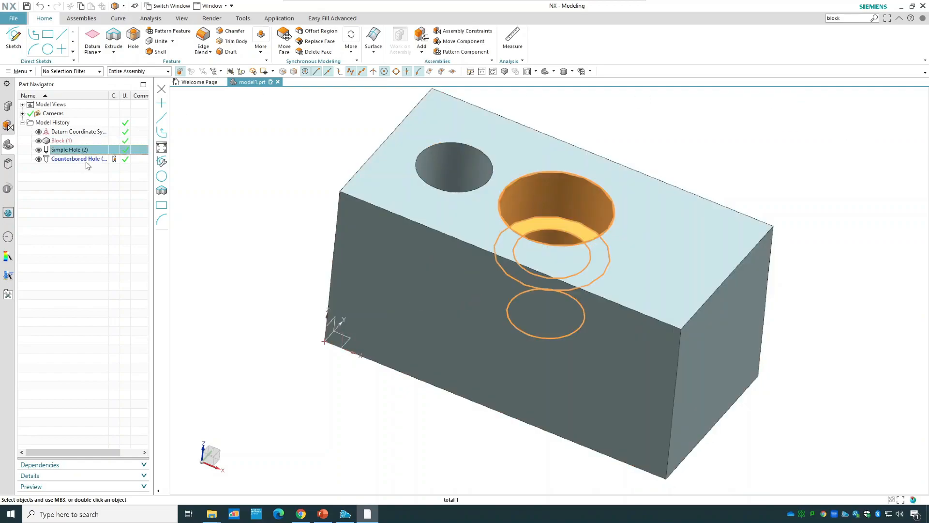
pyautogui.click(87, 159)
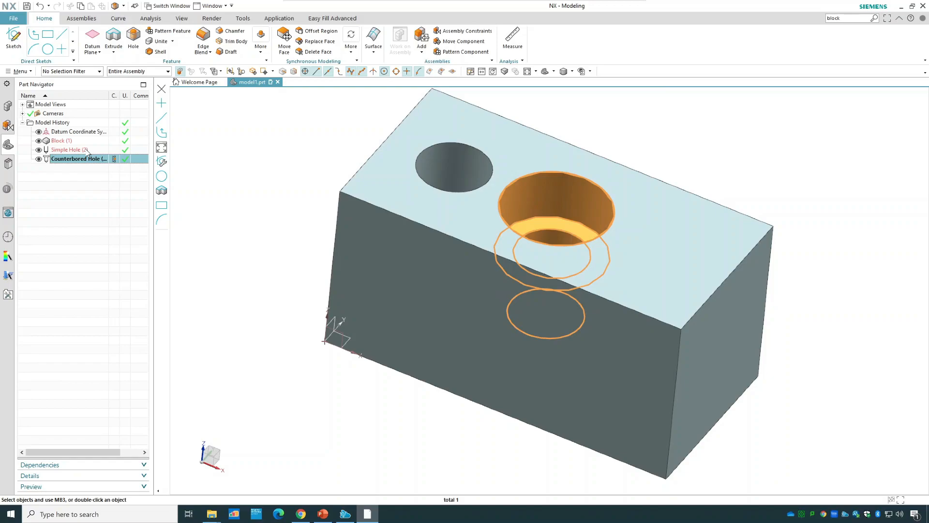
pyautogui.click(88, 151)
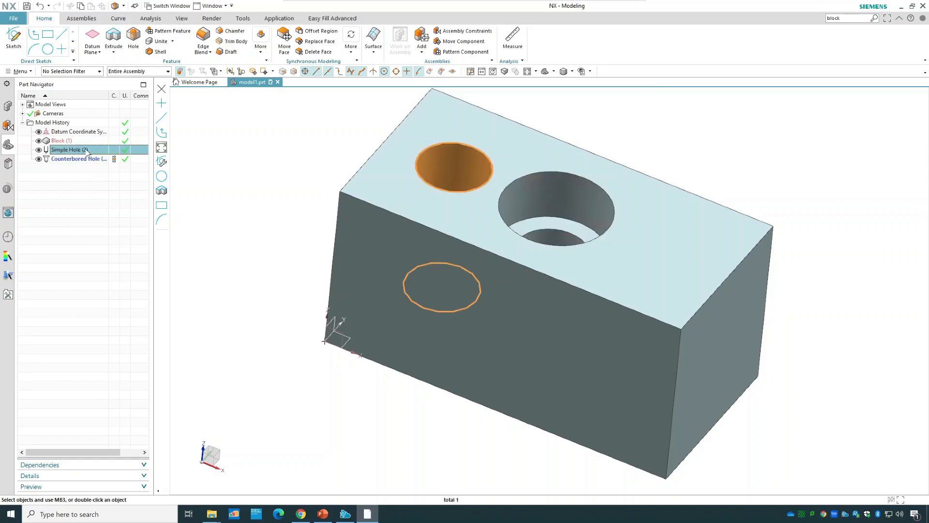
pyautogui.doubleClick(87, 151)
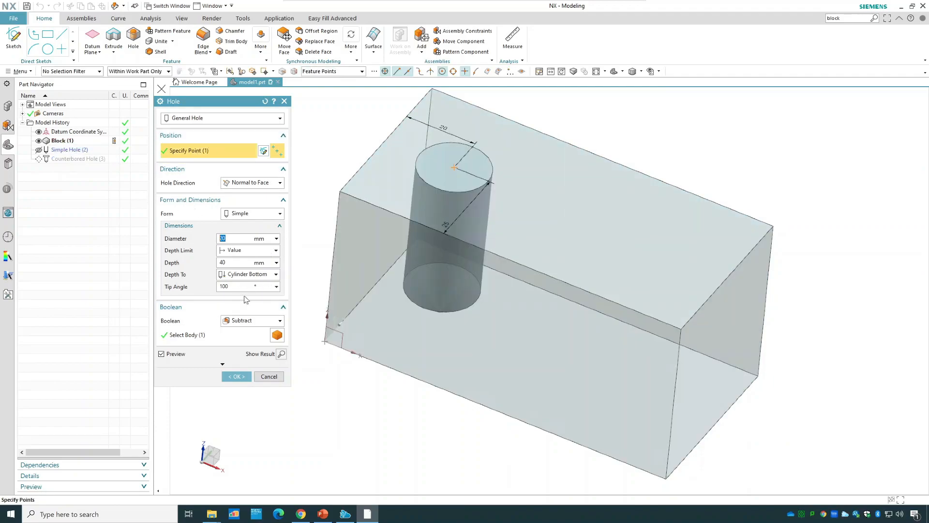
pyautogui.click(237, 376)
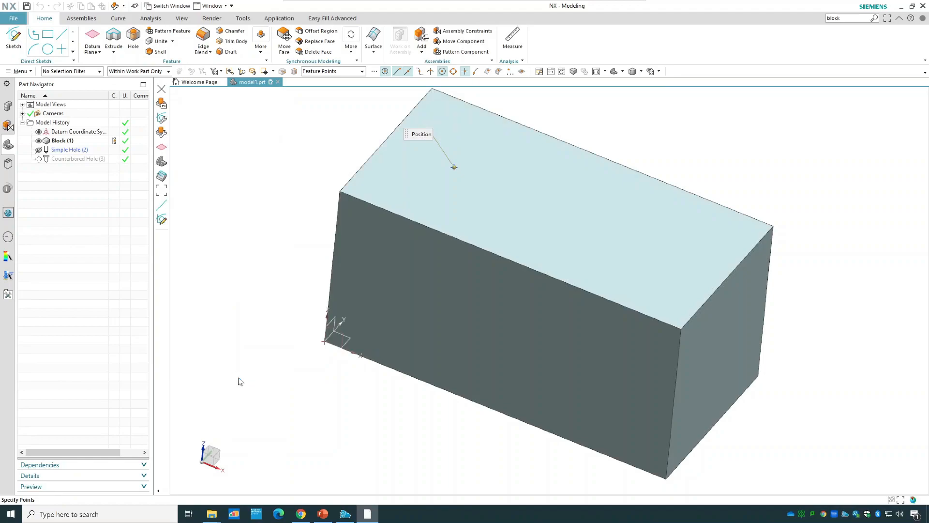
# Edit the simple hole's parameters and set its diameter to 10 mm.
pyautogui.rightClick(67, 151)
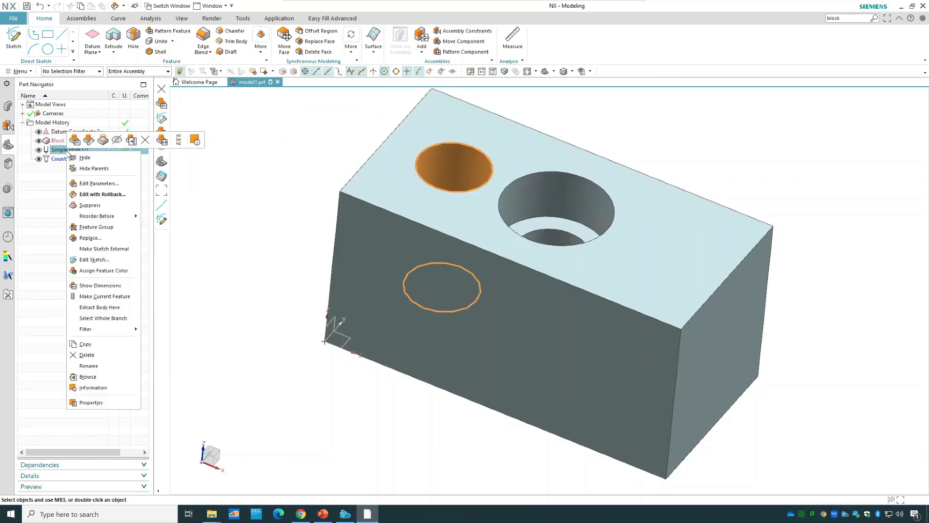
pyautogui.click(117, 187)
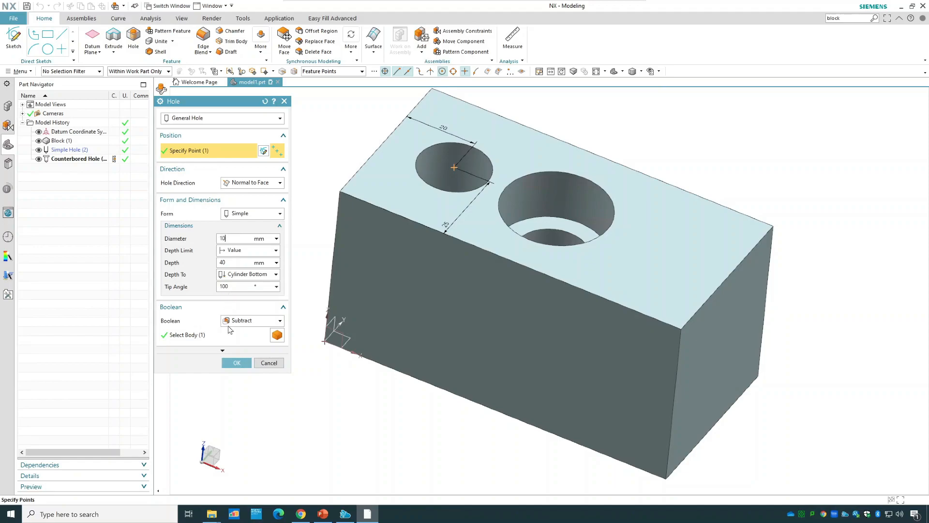
pyautogui.click(237, 363)
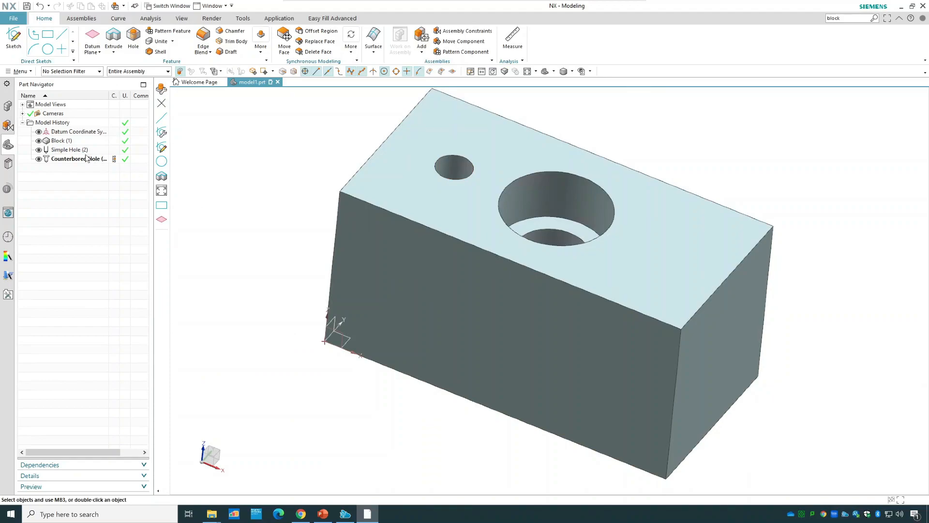
# Edit the simple hole from the model history and increase its diameter.
pyautogui.doubleClick(85, 151)
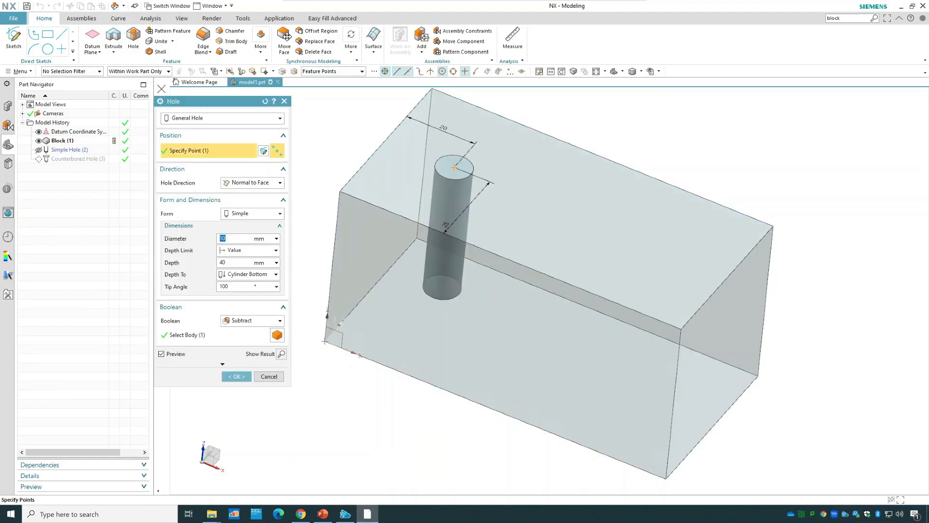
pyautogui.click(230, 376)
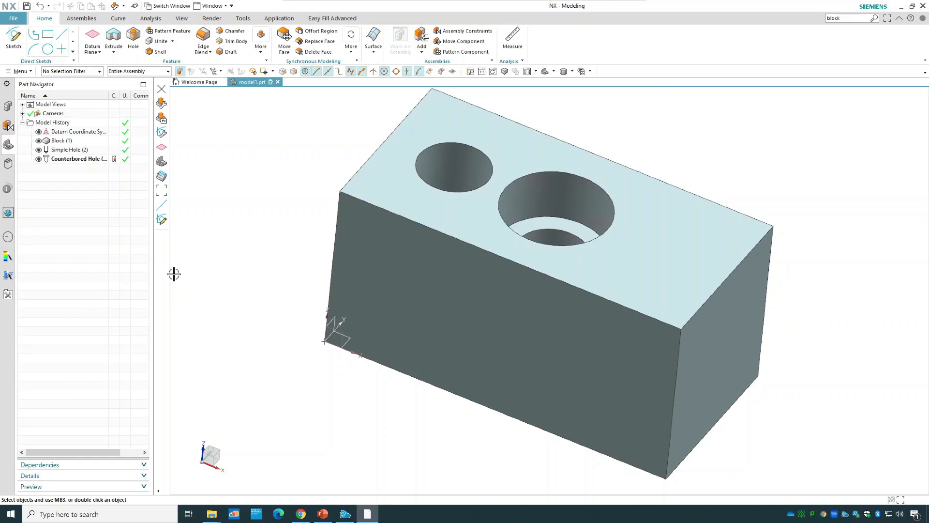
# Start a Countersunk hole and place its sketch point on the block's top face, about 18 mm from the free end and 25 mm from the front edge.
pyautogui.click(135, 46)
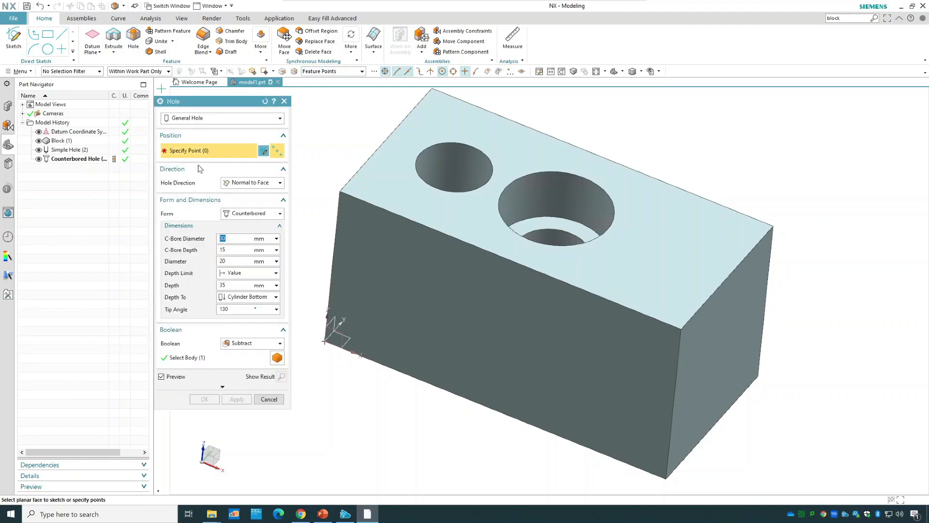
pyautogui.click(244, 214)
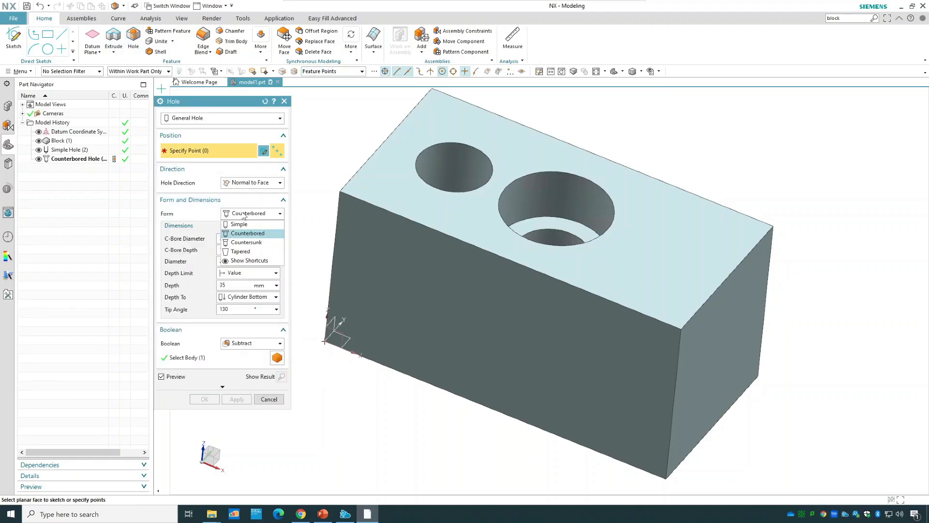
pyautogui.click(269, 247)
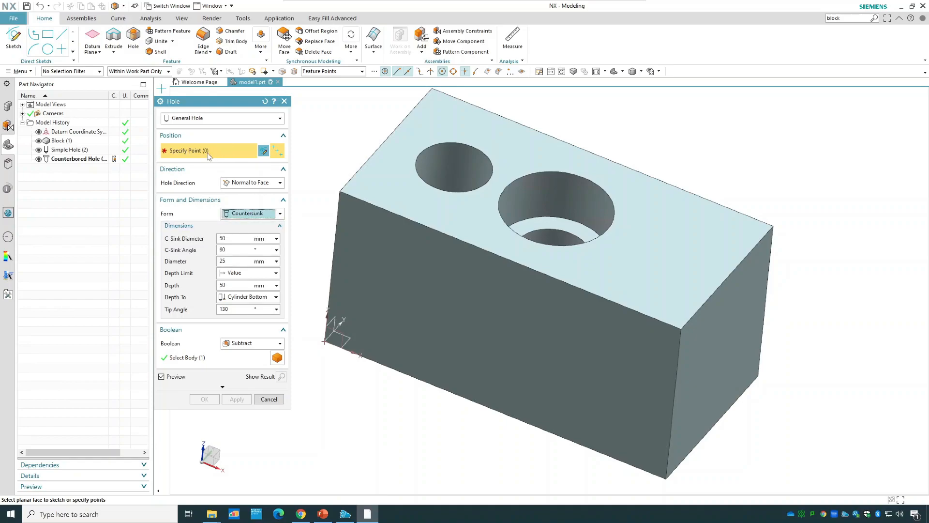
pyautogui.click(665, 253)
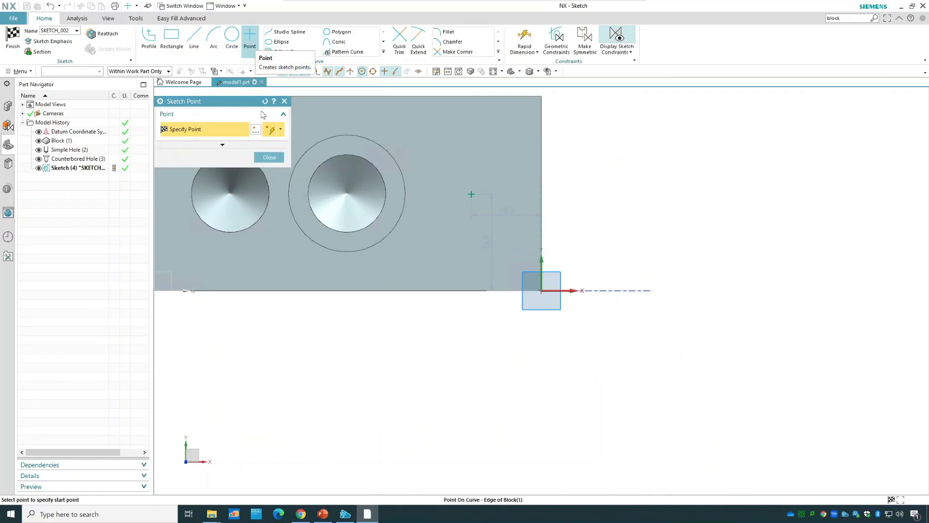
pyautogui.click(269, 157)
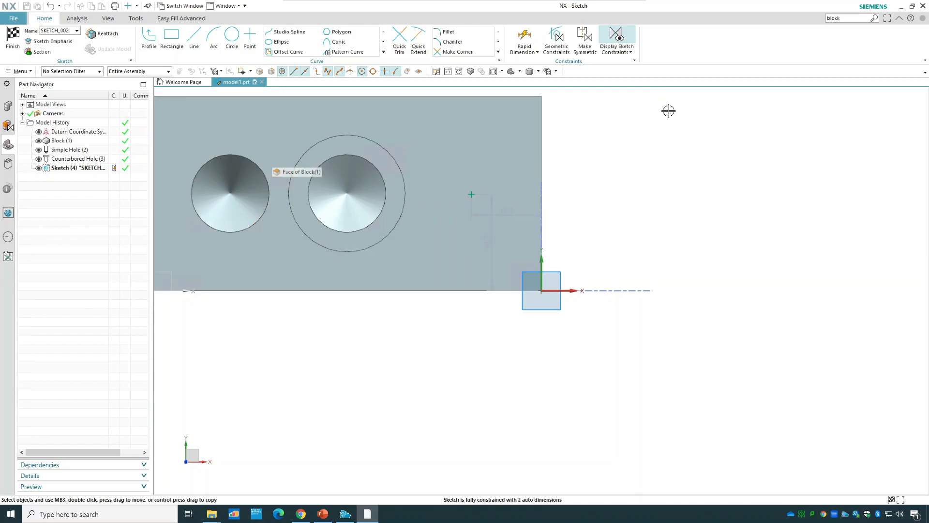
# Set the hole point's horizontal distance from the block's end edge to 20 mm.
pyautogui.click(525, 36)
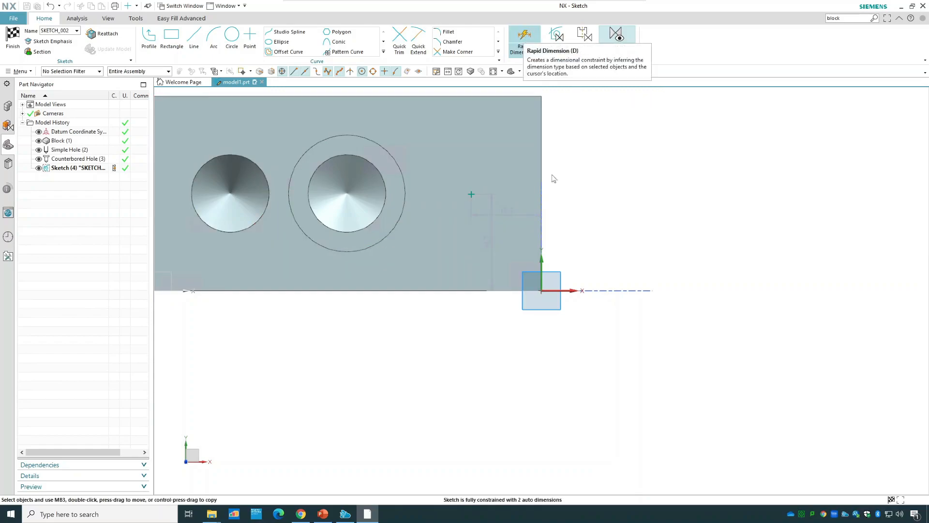
pyautogui.click(514, 157)
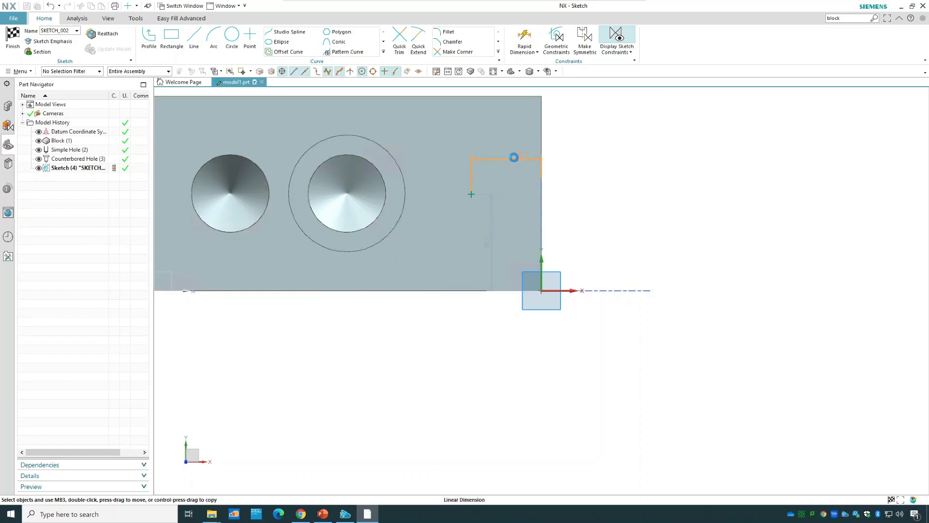
pyautogui.click(514, 156)
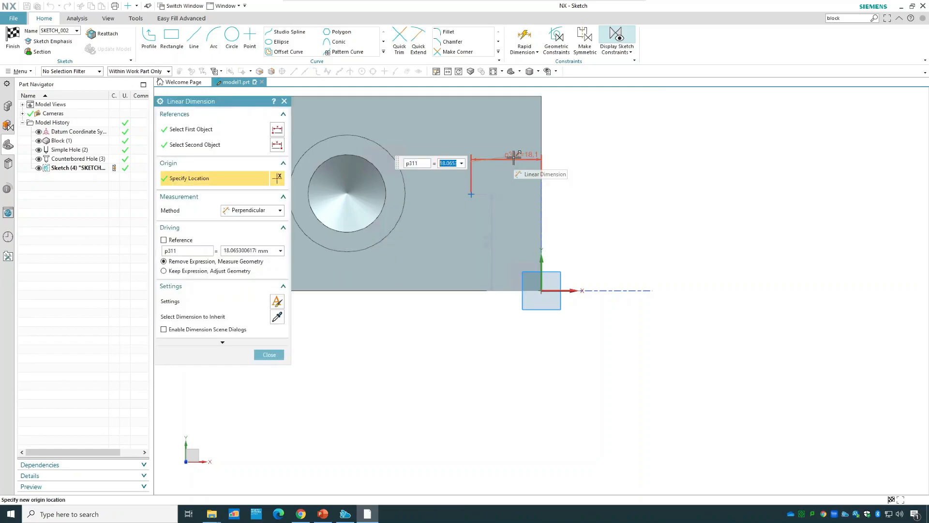
pyautogui.click(245, 250)
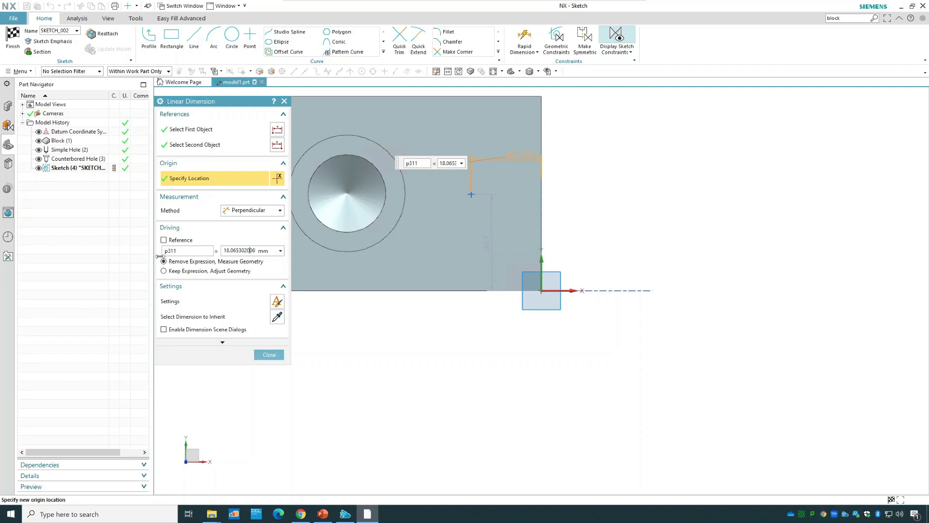
pyautogui.moveTo(234, 251); pyautogui.dragTo(257, 251)
pyautogui.write('20')
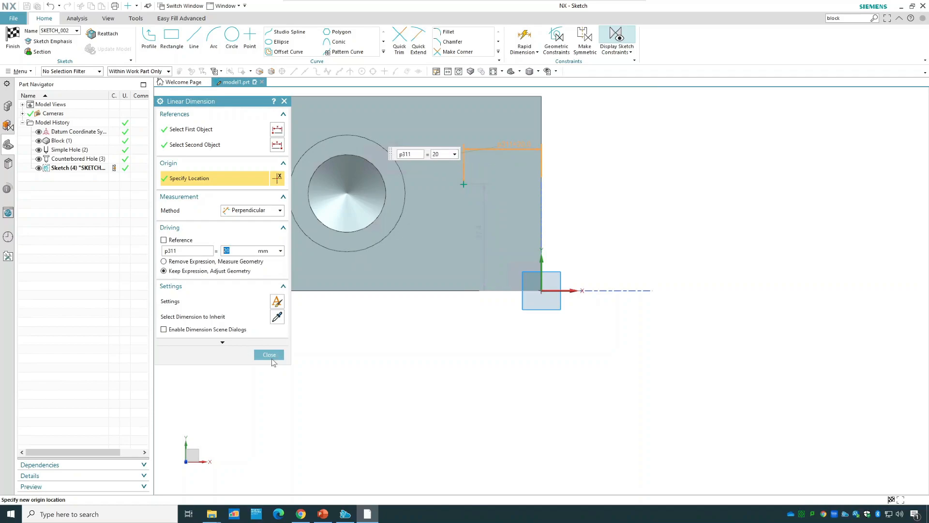
# Set the hole point's vertical distance from the block's front edge to 25 mm and finish the sketch.
pyautogui.doubleClick(482, 232)
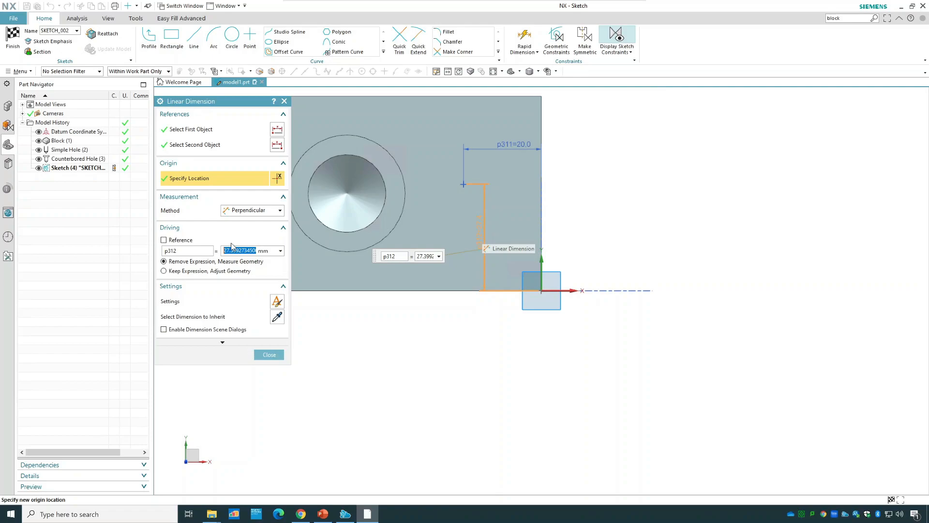
pyautogui.write('25')
pyautogui.press('Return')
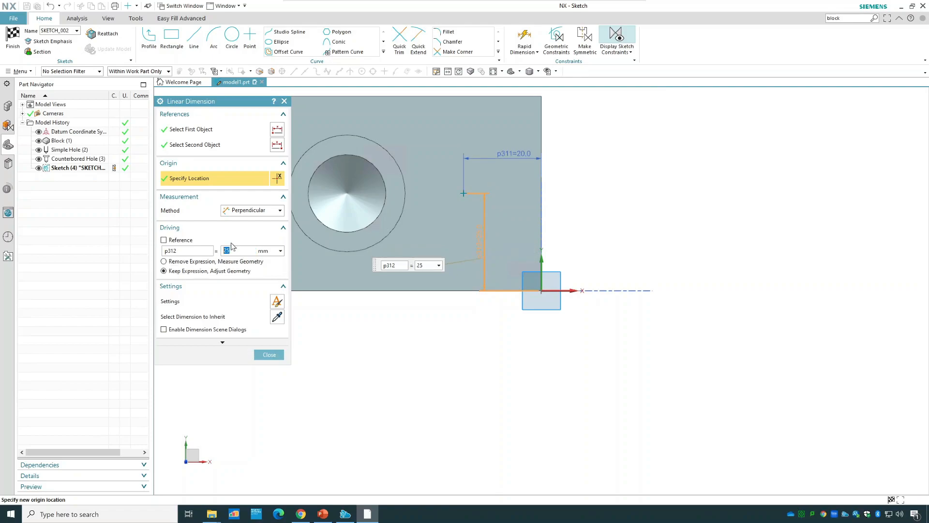
pyautogui.click(269, 355)
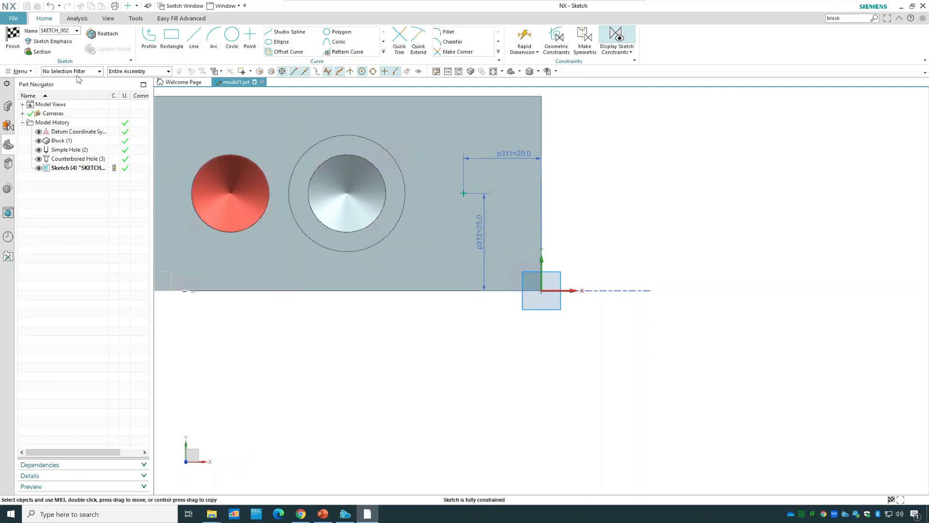
pyautogui.click(13, 44)
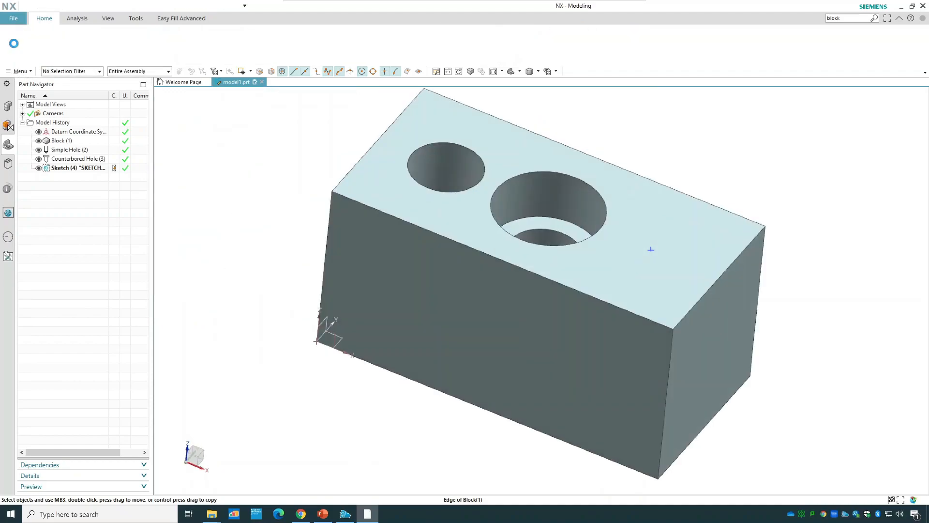
# Set the countersink diameter to 20 mm and the hole diameter to 15 mm, and check the preview from the side.
pyautogui.moveTo(803, 396); pyautogui.dragTo(820, 363, button='middle')
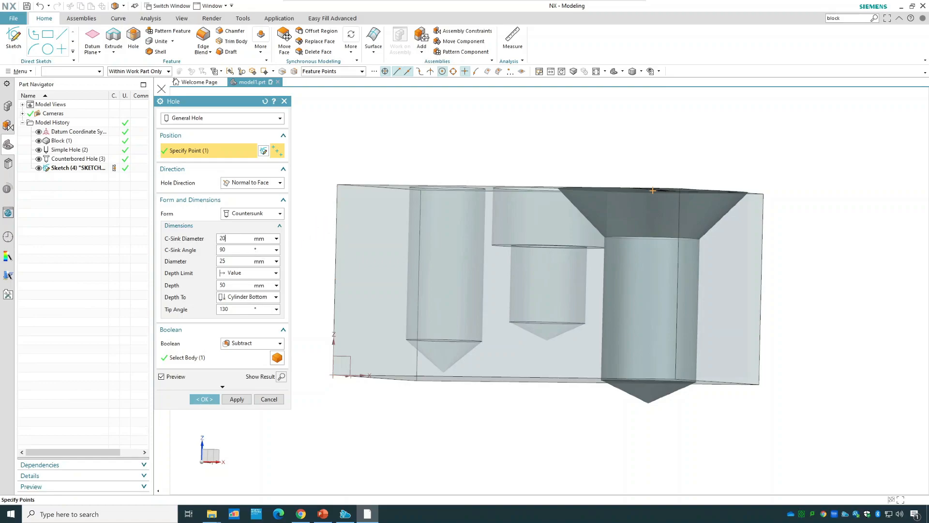
pyautogui.moveTo(631, 160); pyautogui.dragTo(633, 172, button='middle')
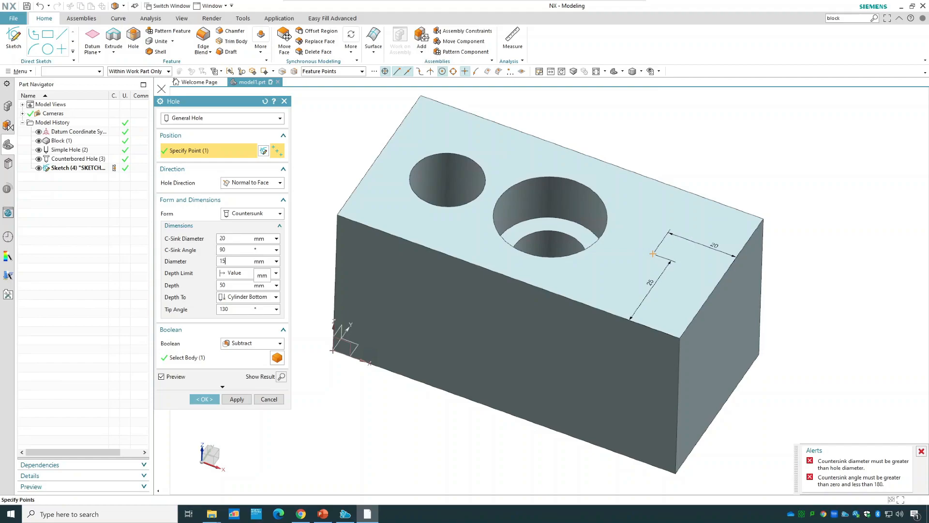
pyautogui.press('Return')
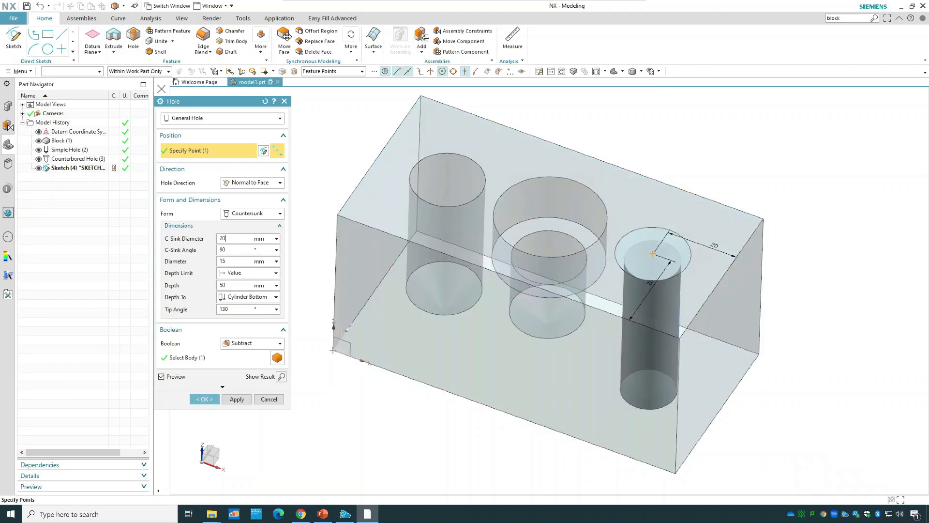
pyautogui.moveTo(829, 273); pyautogui.dragTo(836, 240, button='middle')
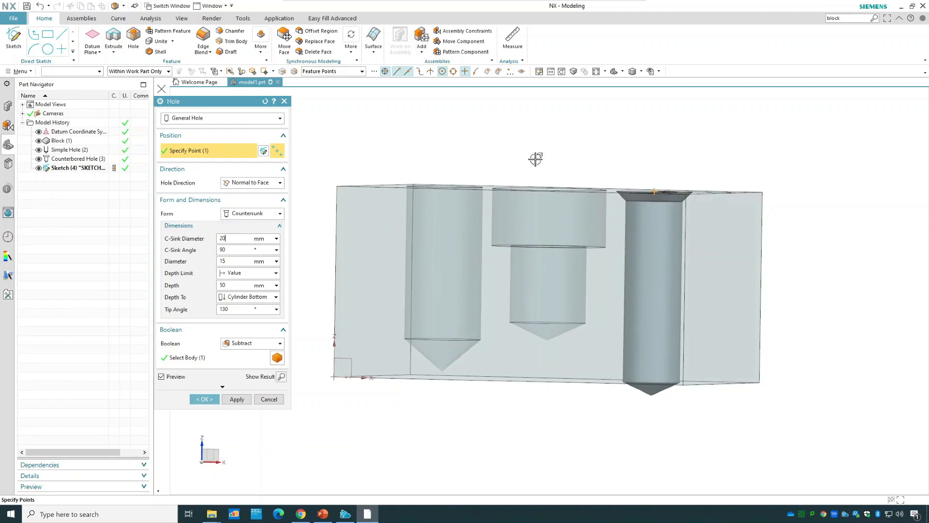
pyautogui.moveTo(562, 166); pyautogui.dragTo(565, 181, button='middle')
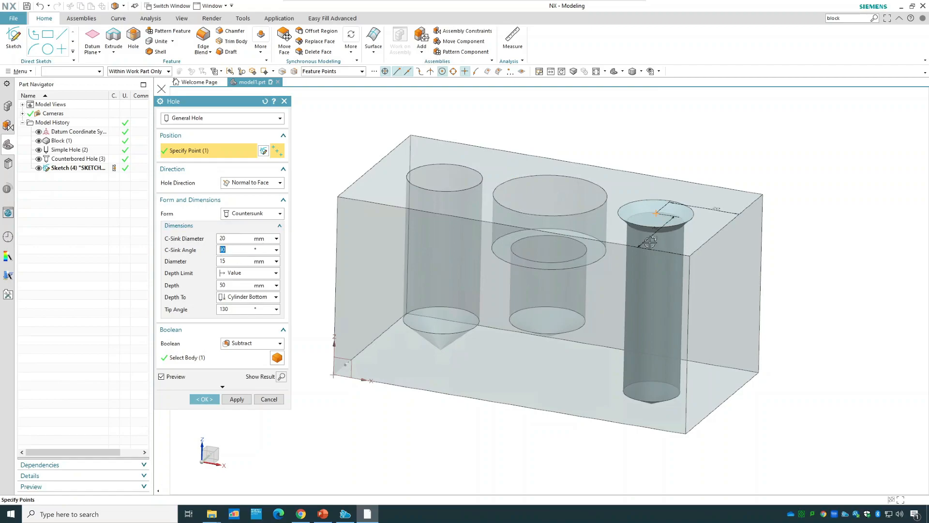
pyautogui.moveTo(805, 126); pyautogui.dragTo(806, 115, button='middle')
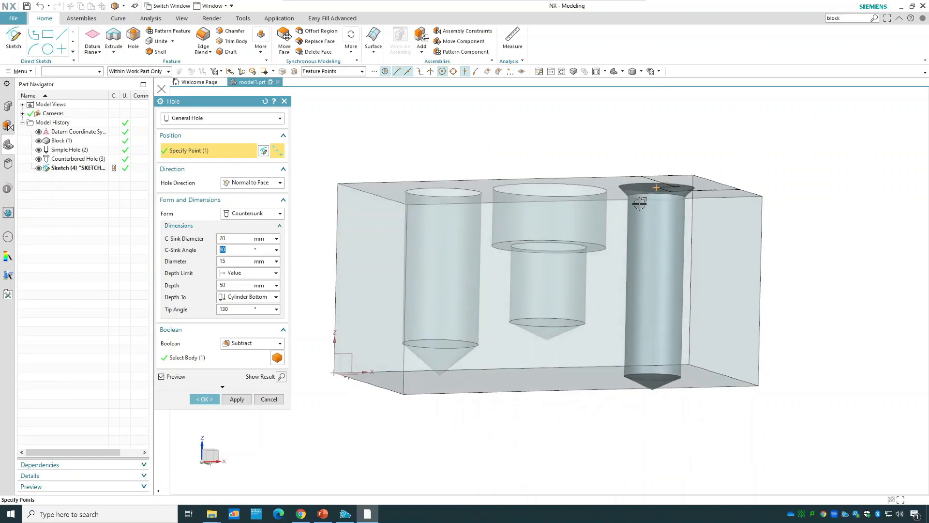
# Set the hole diameter to 10 mm and depth to 30 mm measured to Cylinder Bottom, and create the countersunk hole.
pyautogui.click(236, 261)
pyautogui.press('Tab')
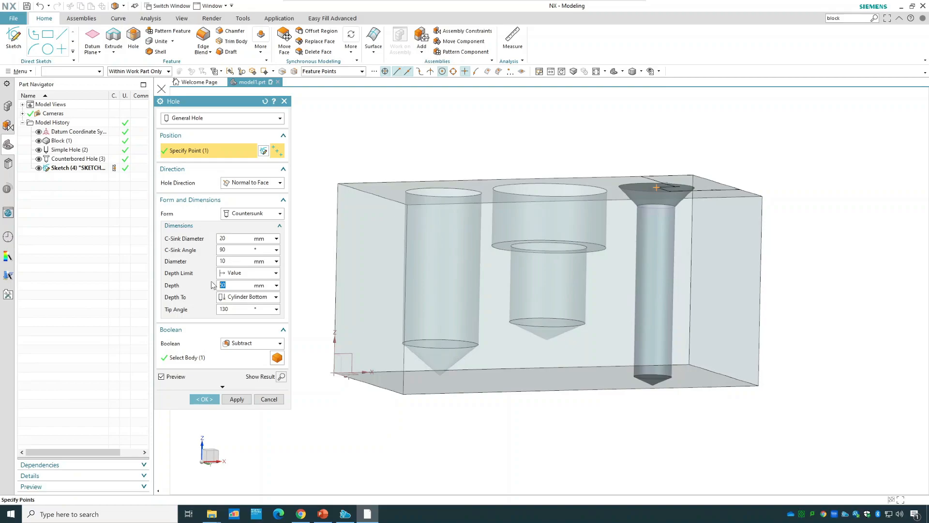
pyautogui.click(239, 308)
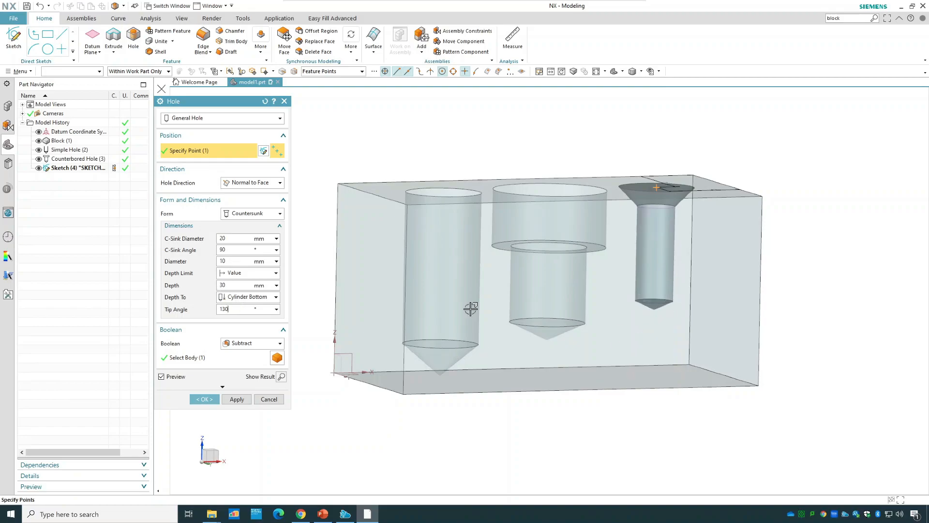
pyautogui.click(245, 297)
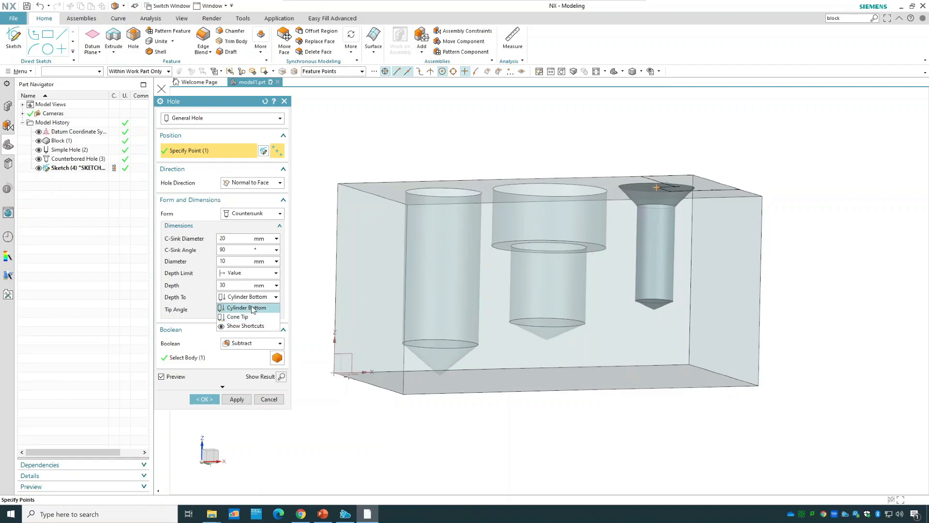
pyautogui.click(254, 306)
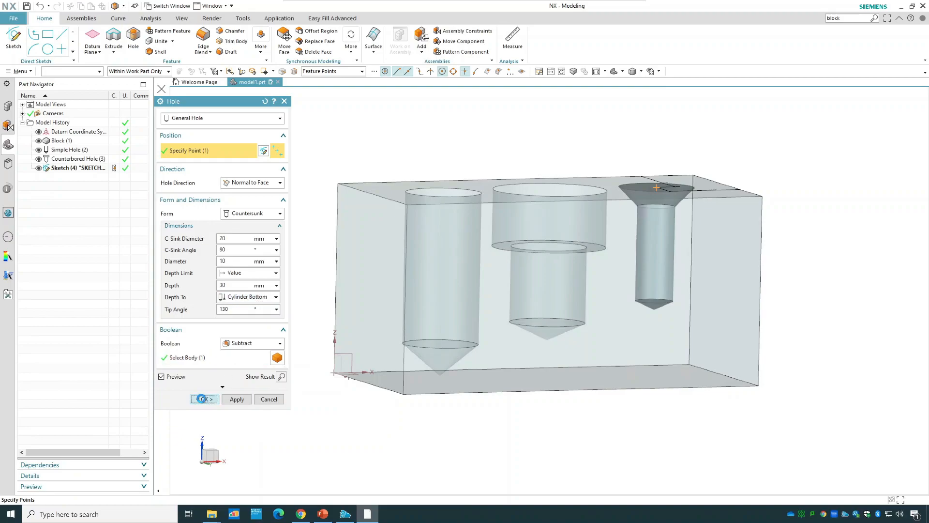
pyautogui.click(204, 398)
pyautogui.moveTo(477, 159); pyautogui.dragTo(525, 235, button='middle')
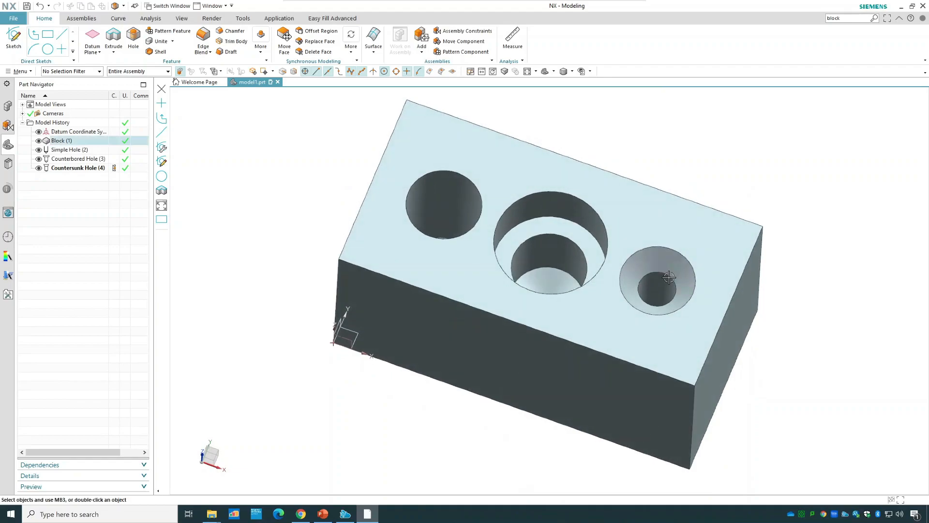
# Examine the interiors of the three holes in Static Wireframe and restore the Shaded with Edges display.
pyautogui.click(572, 71)
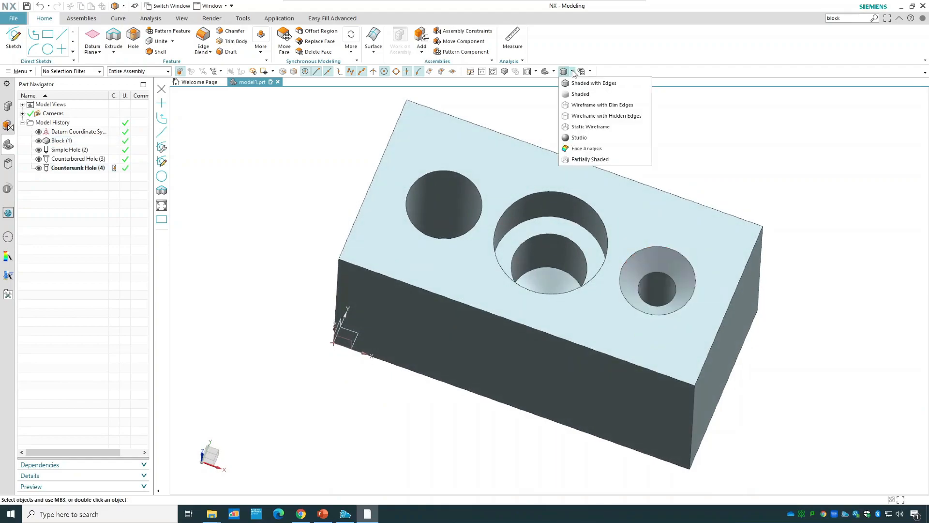
pyautogui.click(592, 128)
pyautogui.moveTo(835, 317); pyautogui.dragTo(839, 292, button='middle')
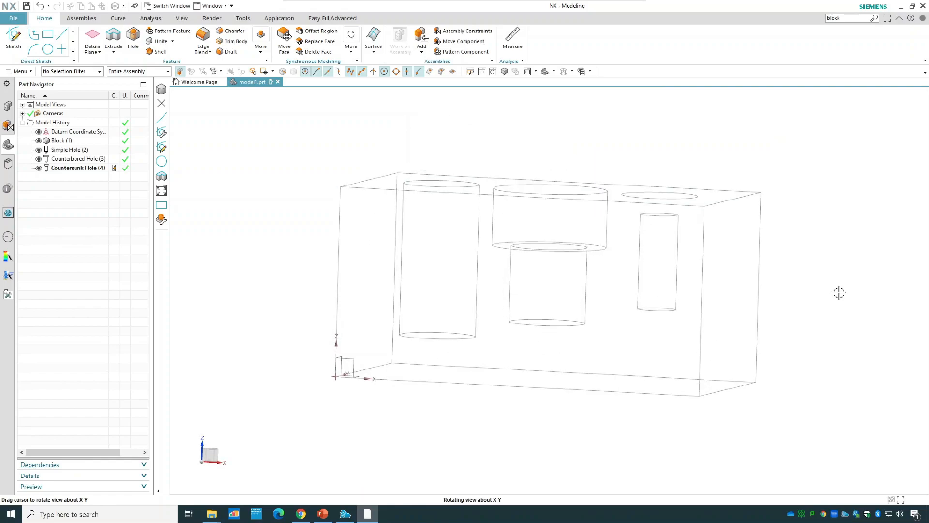
pyautogui.click(446, 344)
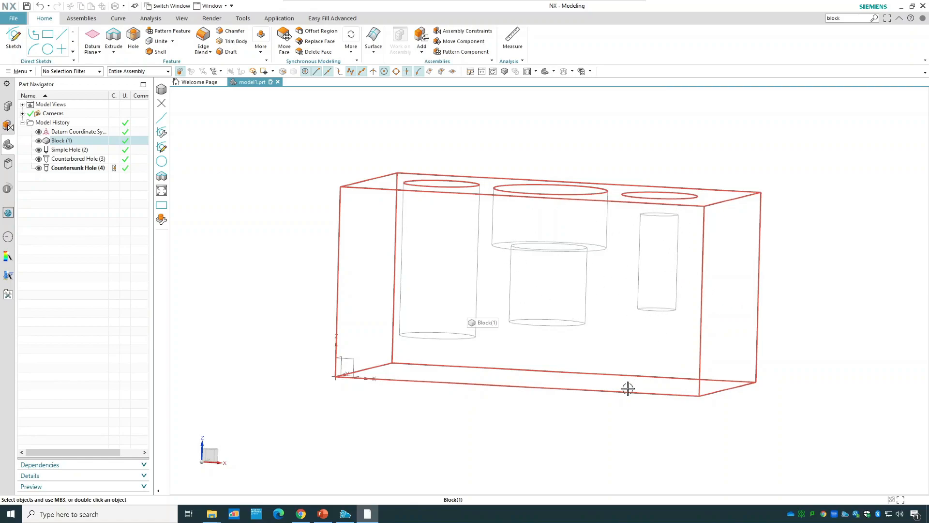
pyautogui.click(321, 164)
pyautogui.click(572, 71)
pyautogui.click(578, 85)
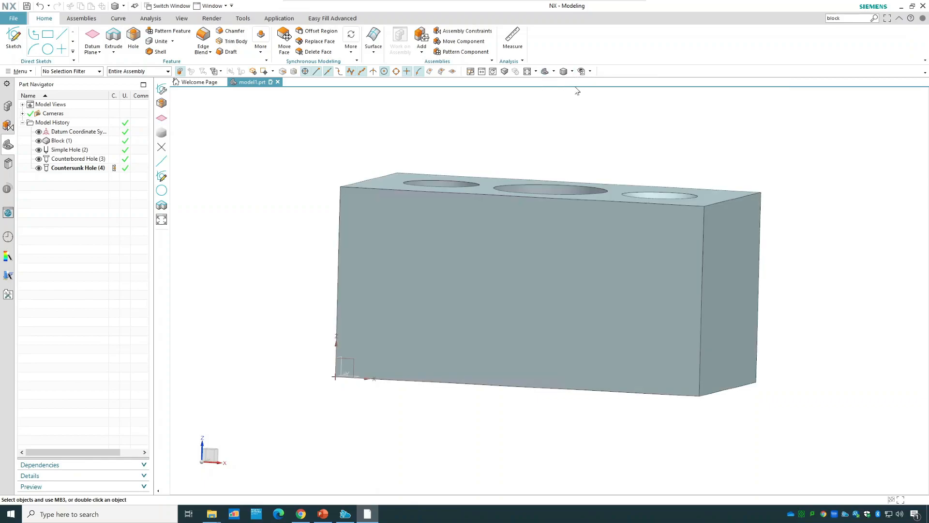
pyautogui.moveTo(282, 139)
pyautogui.mouseDown(button='middle')
pyautogui.moveTo(289, 146)
pyautogui.moveTo(278, 147)
pyautogui.mouseUp(button='middle')
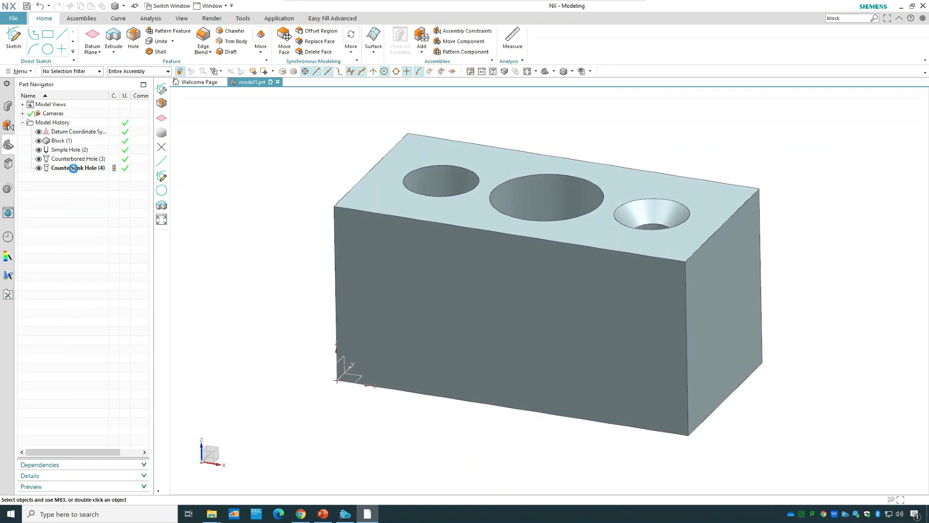
# Change the countersunk hole's form to Tapered with a 20 mm diameter and apply the edit.
pyautogui.doubleClick(73, 168)
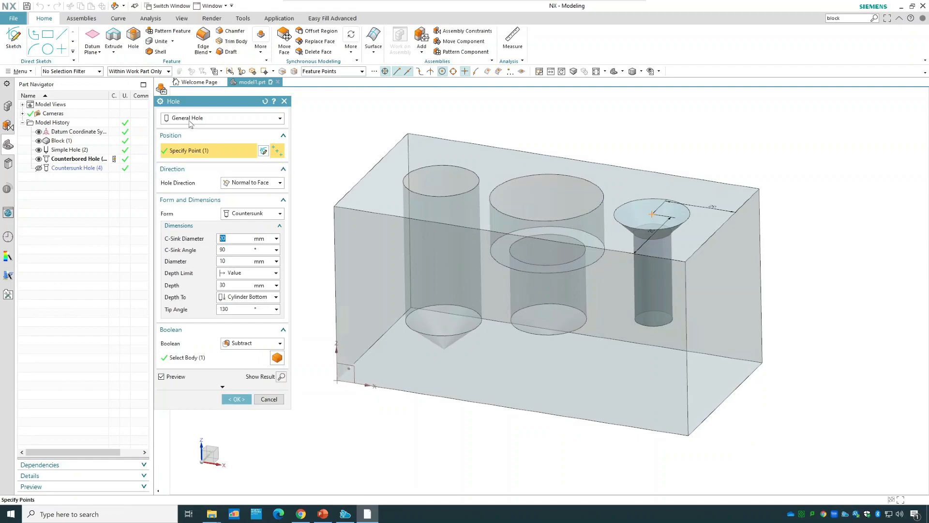
pyautogui.click(267, 216)
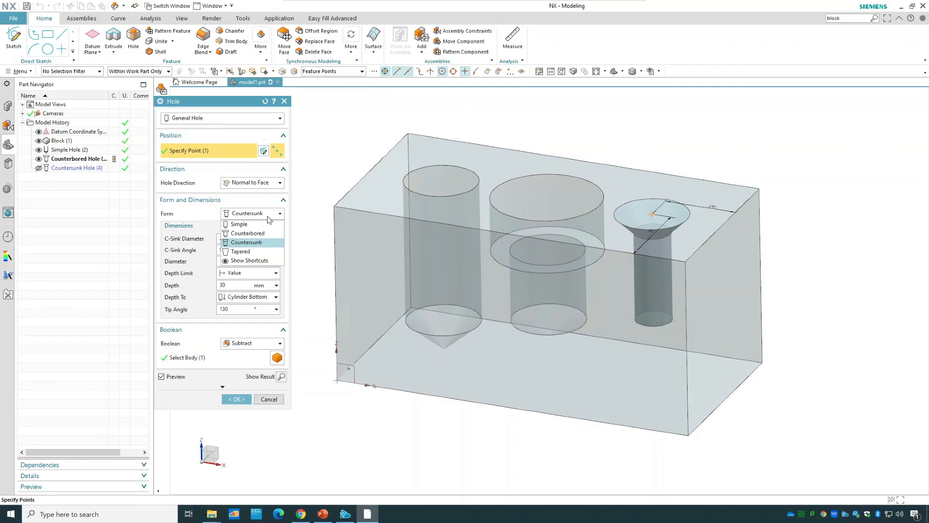
pyautogui.click(255, 256)
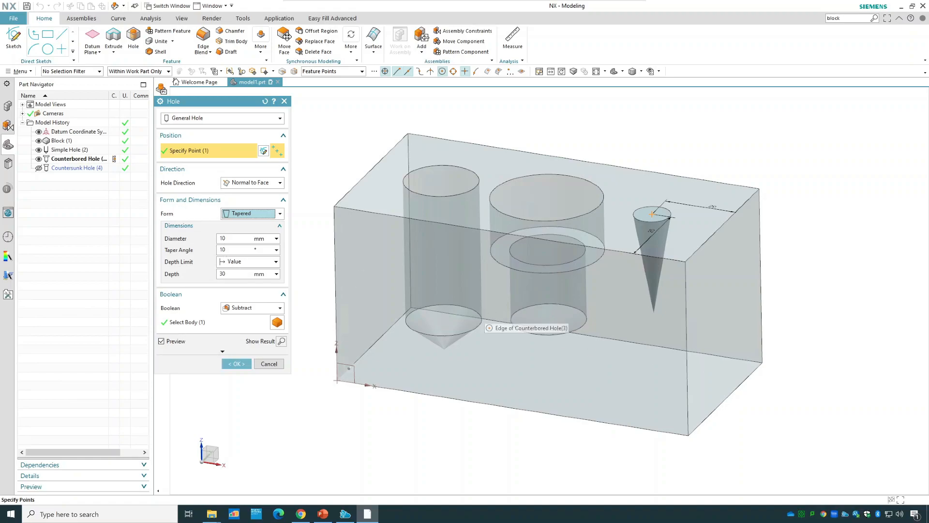
pyautogui.doubleClick(223, 239)
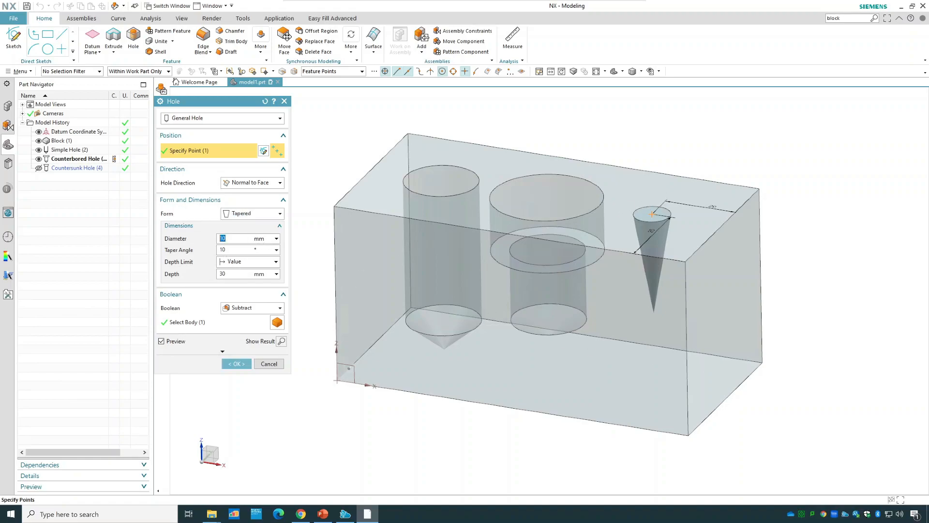
pyautogui.write('20')
pyautogui.press('Tab')
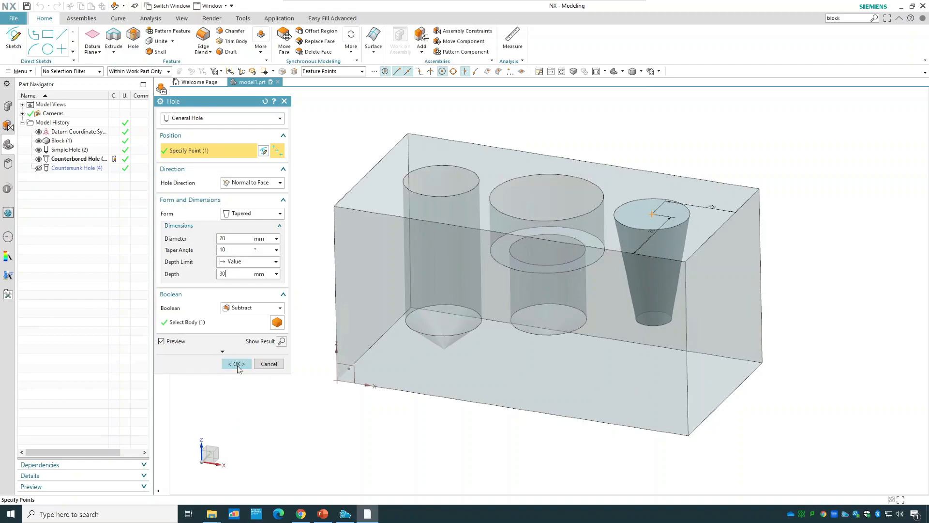
pyautogui.click(237, 364)
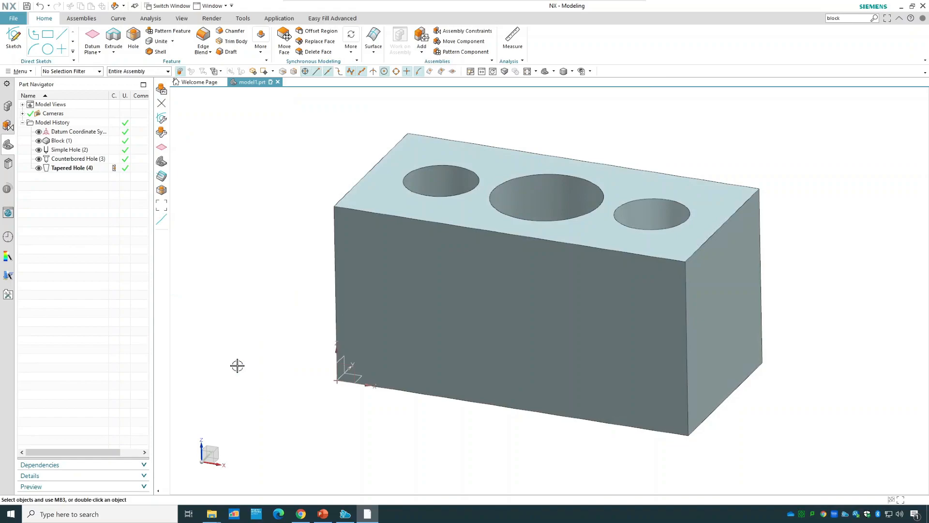
pyautogui.moveTo(802, 287)
pyautogui.mouseDown(button='middle')
pyautogui.moveTo(802, 327)
pyautogui.moveTo(803, 282)
pyautogui.mouseUp(button='middle')
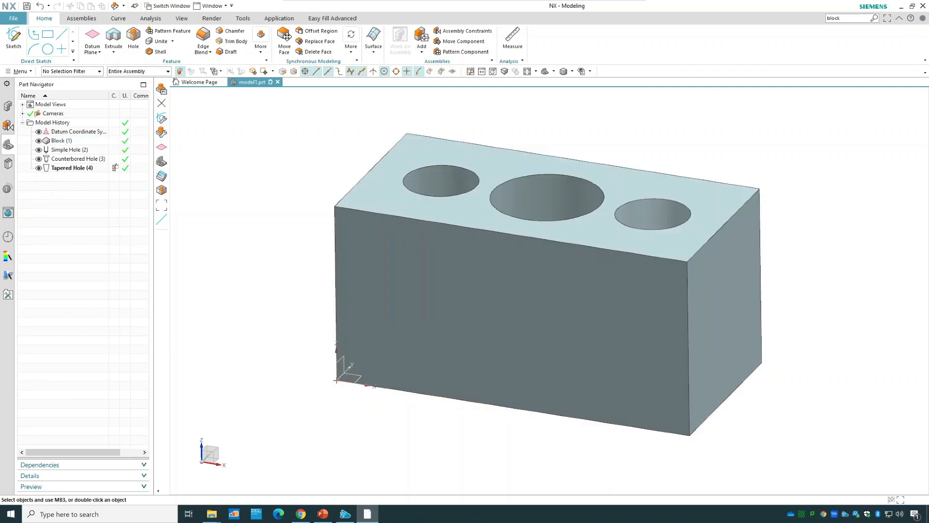
# Delete the simple, counterbored and tapered holes from the block.
pyautogui.click(72, 150)
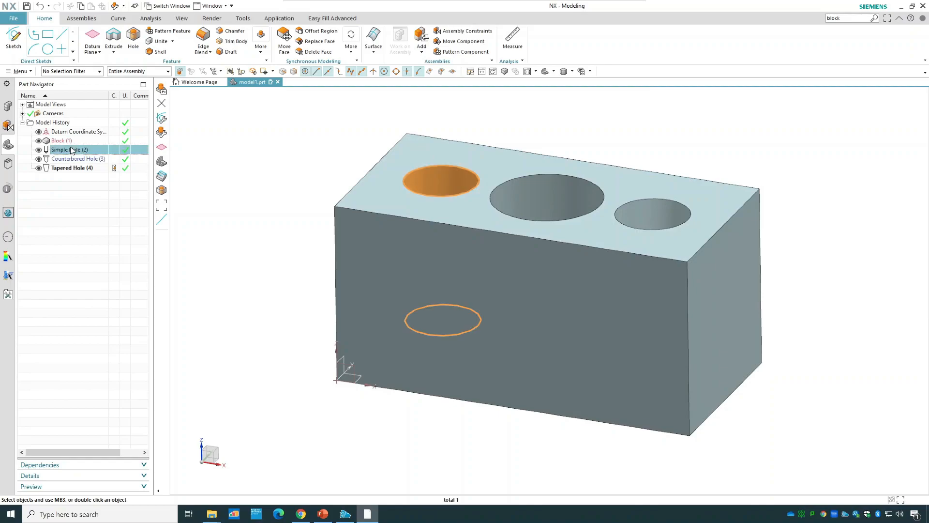
pyautogui.keyDown('shift'); pyautogui.click(90, 169); pyautogui.keyUp('shift')
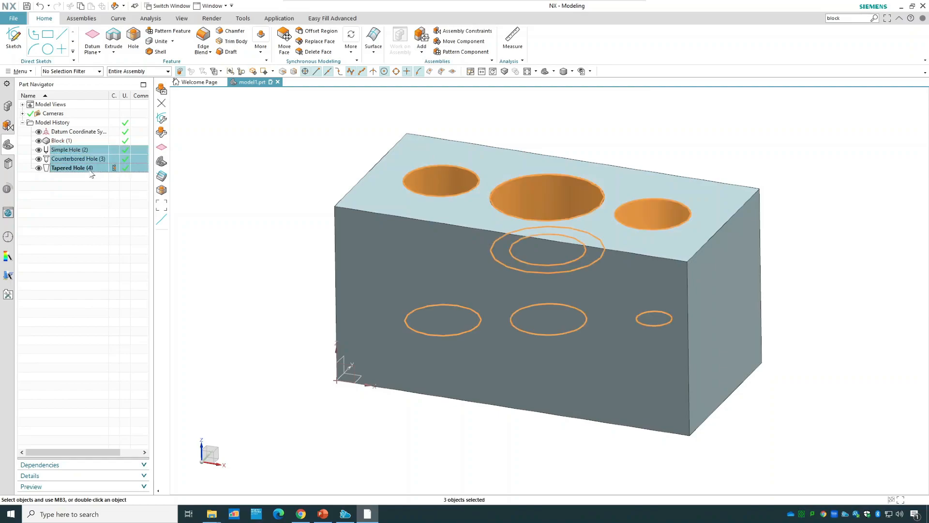
pyautogui.rightClick(91, 173)
pyautogui.click(116, 333)
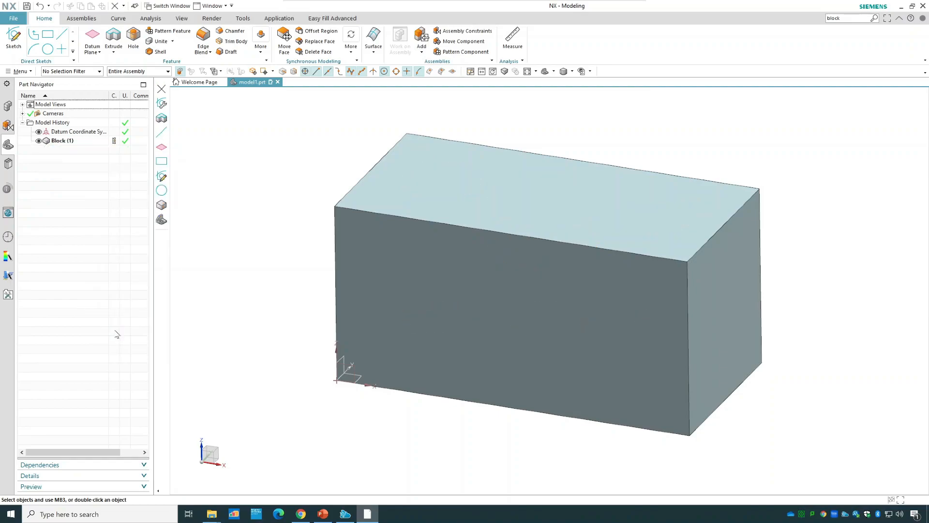
# Start a Drill Size Hole and place its point on the block's top face, about 23 mm from the back edge.
pyautogui.click(134, 40)
pyautogui.click(257, 121)
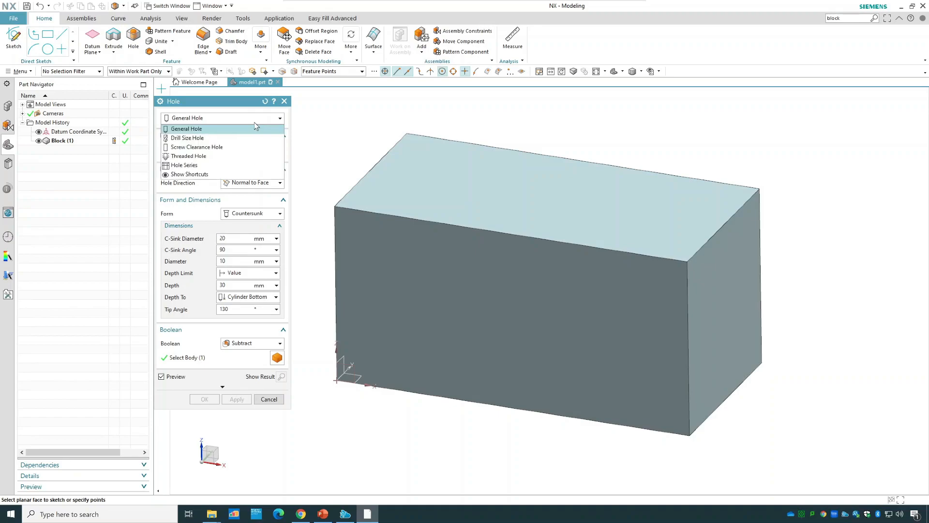
pyautogui.click(216, 139)
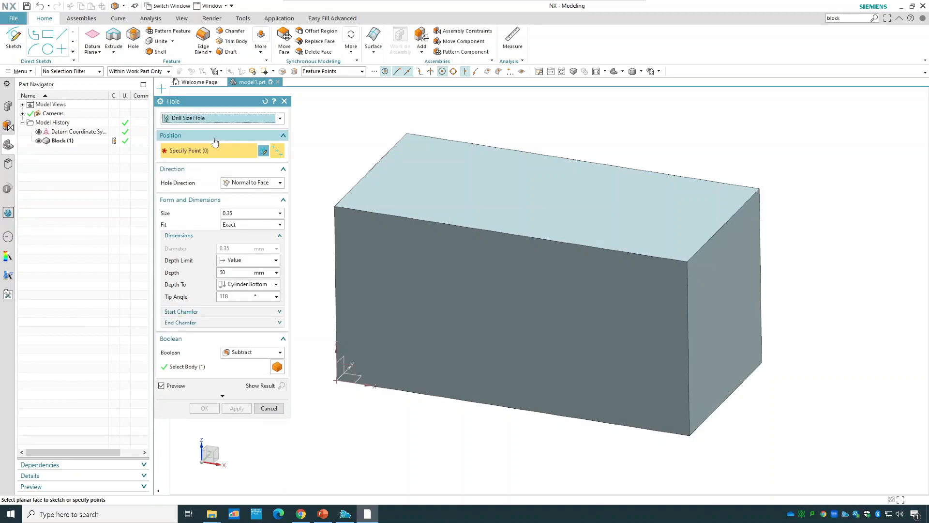
pyautogui.moveTo(216, 103); pyautogui.dragTo(229, 110)
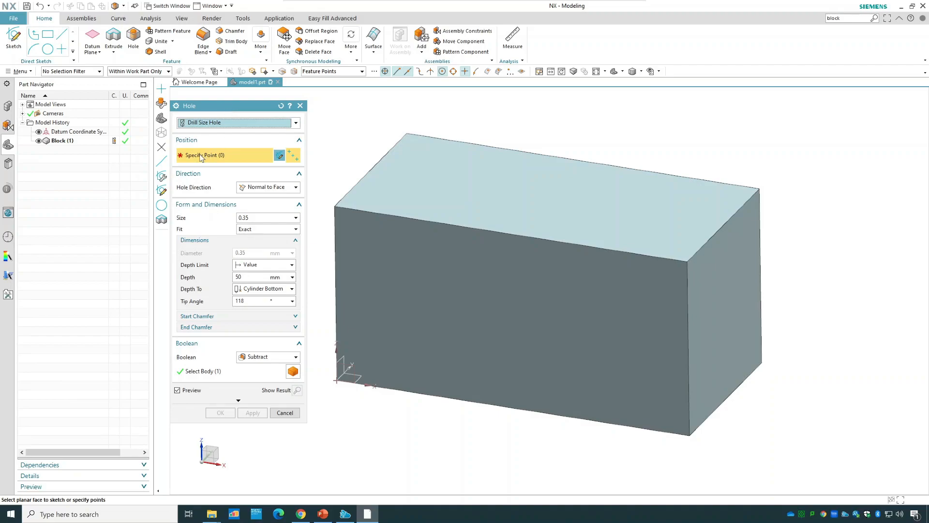
pyautogui.click(429, 174)
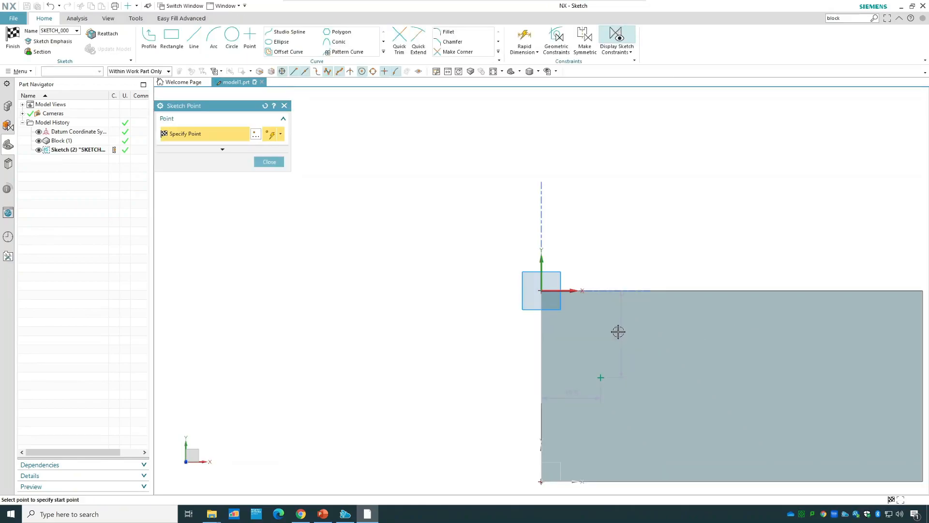
pyautogui.press('Escape')
# Position the hole point 25 mm from the block's back edge and 20 mm from its left edge, and finish the sketch.
pyautogui.doubleClick(618, 337)
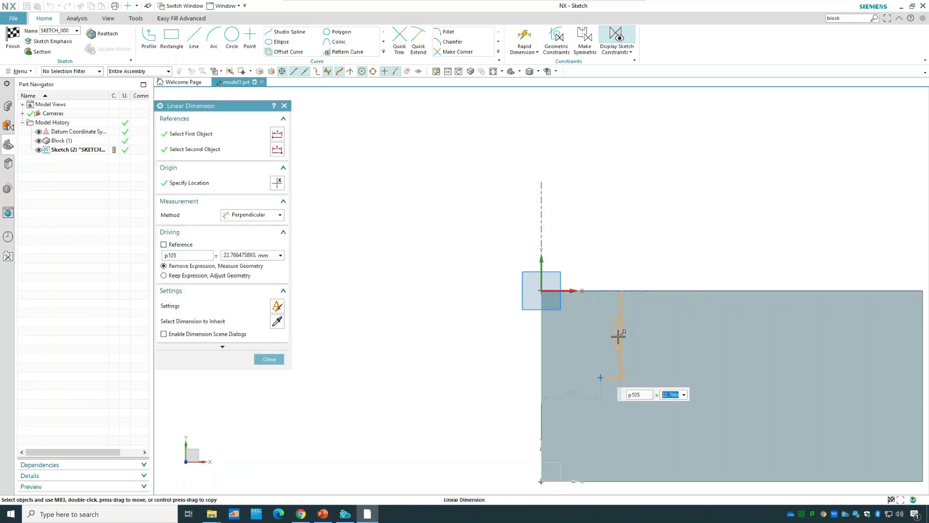
pyautogui.write('25')
pyautogui.press('Return')
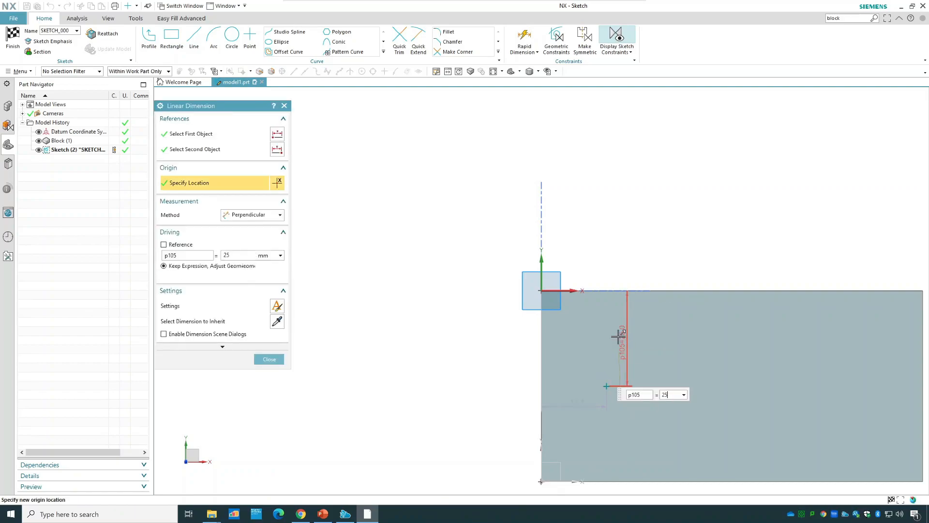
pyautogui.doubleClick(579, 402)
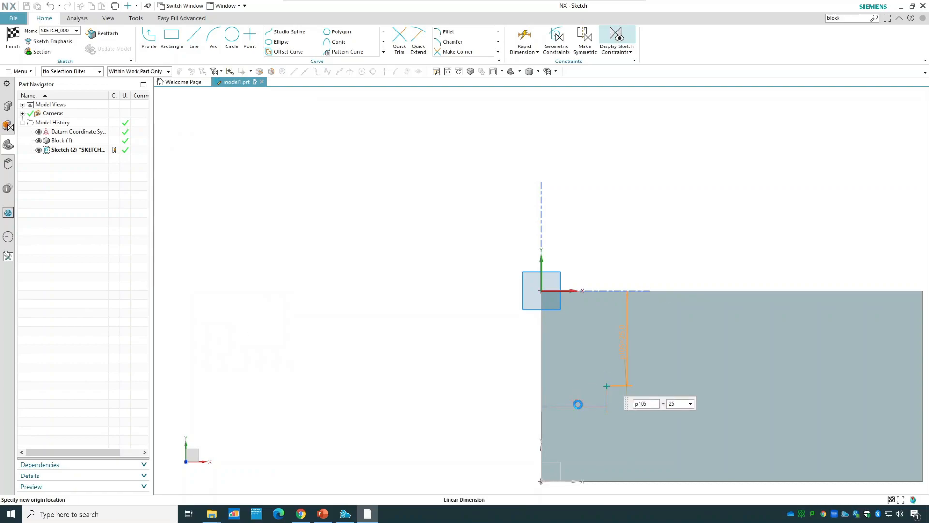
pyautogui.write('20')
pyautogui.press('Return')
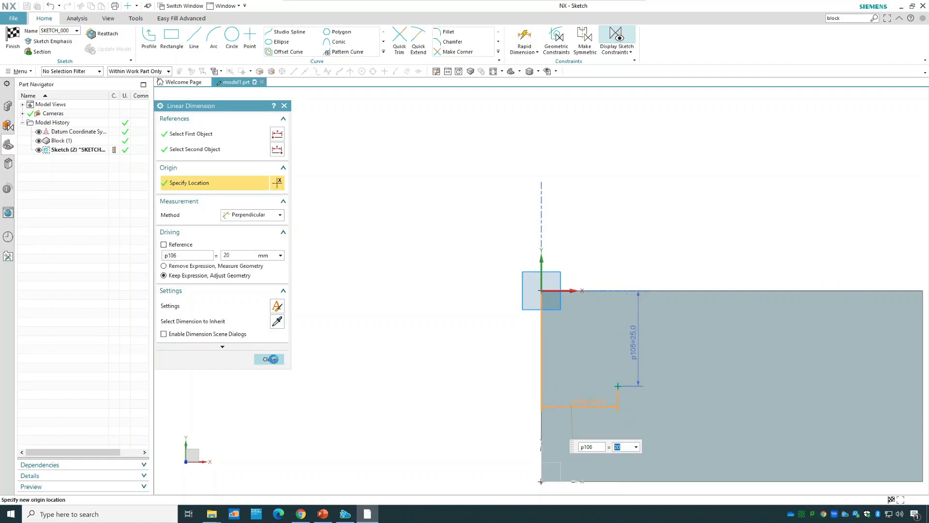
pyautogui.click(270, 359)
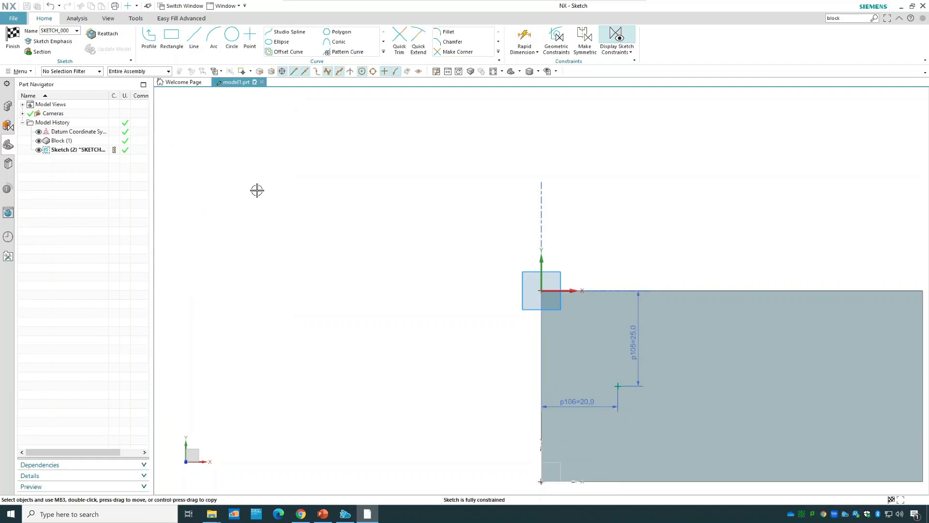
pyautogui.click(12, 42)
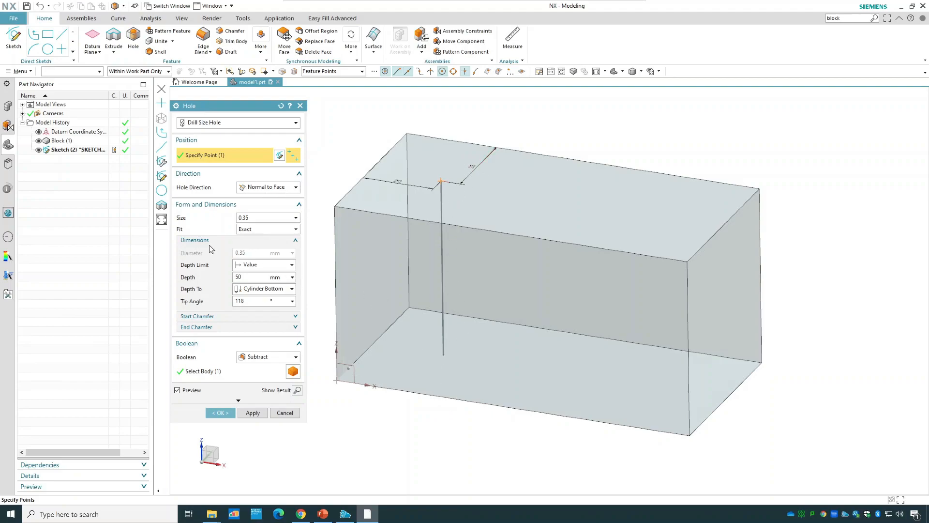
# Set the drill size of the hole to 3.
pyautogui.click(253, 219)
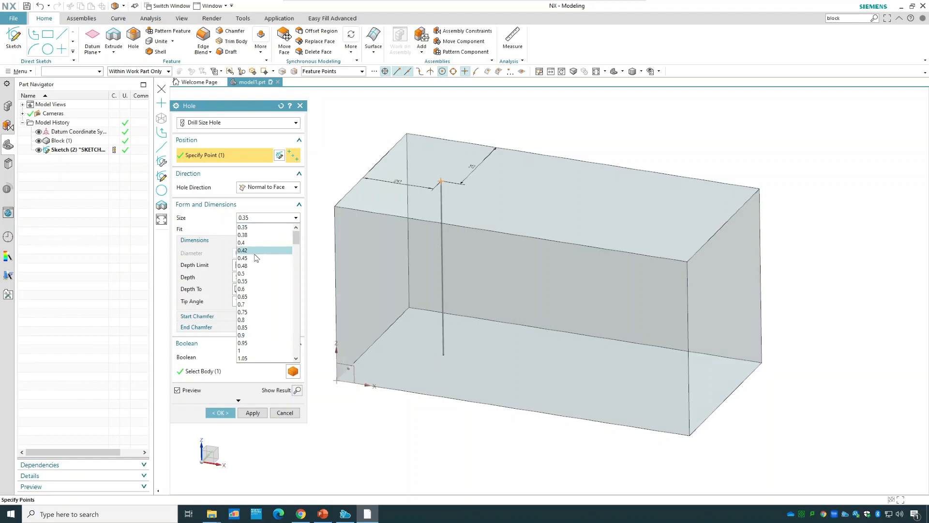
pyautogui.scroll(-2, 254, 257)
pyautogui.scroll(-11, 255, 273)
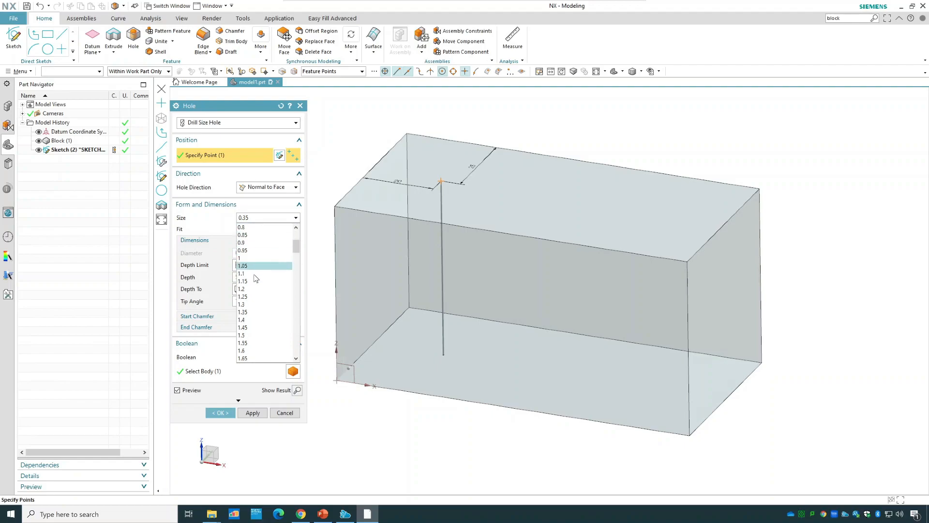
pyautogui.scroll(-15, 256, 280)
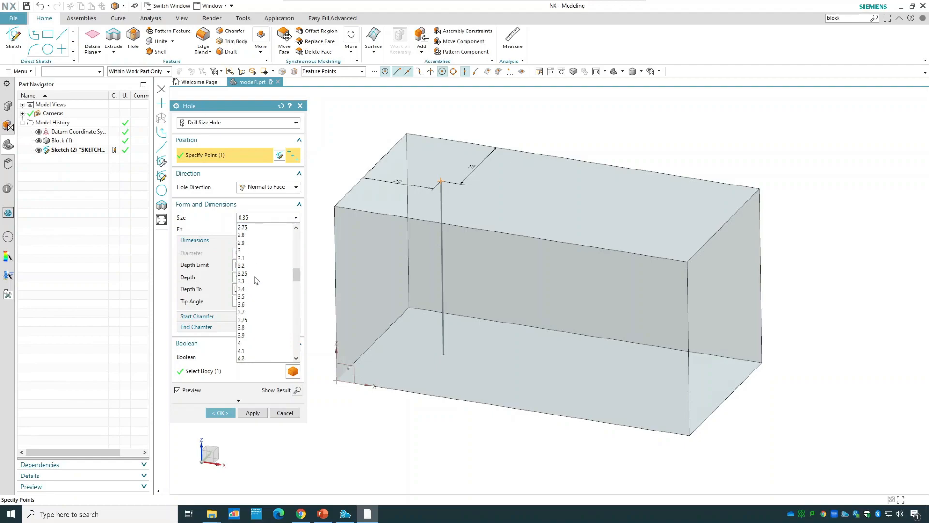
pyautogui.scroll(-20, 256, 279)
pyautogui.moveTo(297, 340); pyautogui.dragTo(293, 227)
pyautogui.scroll(-12, 257, 319)
pyautogui.scroll(-1, 255, 317)
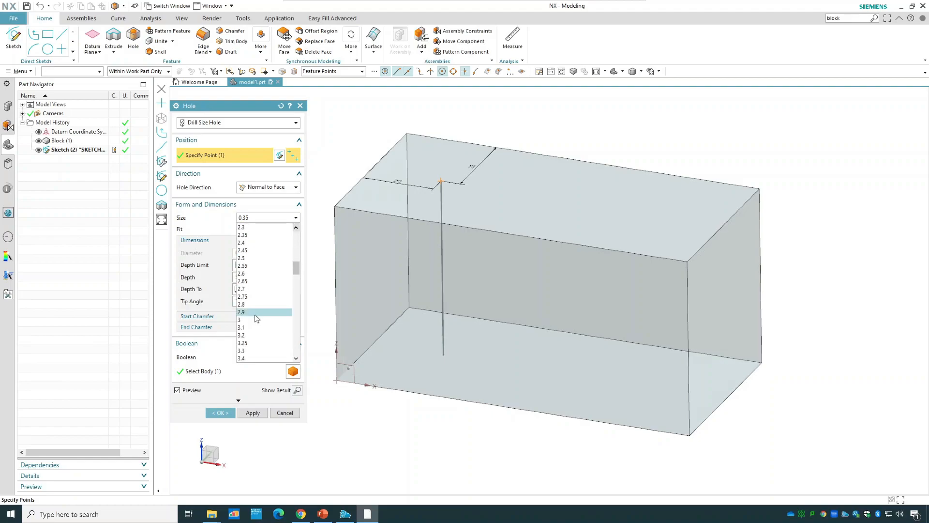
pyautogui.click(258, 320)
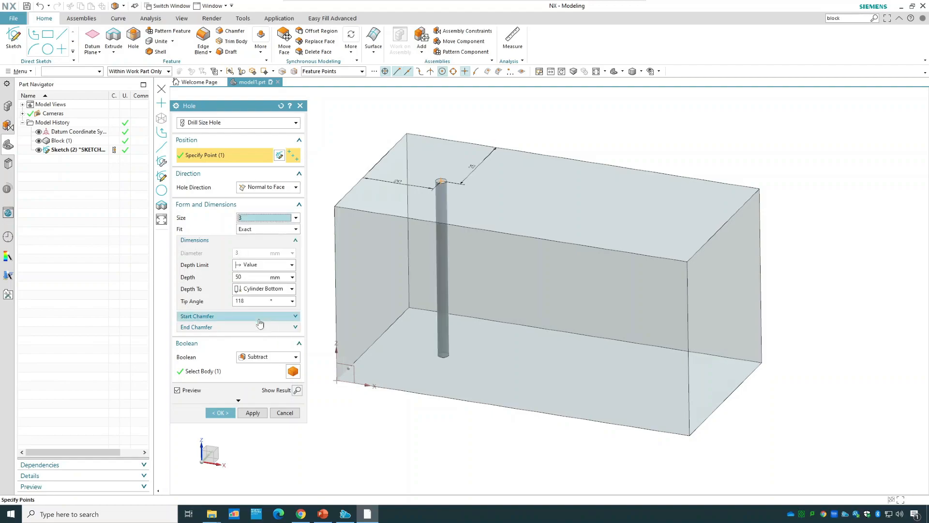
# Switch the hole's fit to Custom with a 5 mm diameter and check the preview from the front.
pyautogui.click(263, 229)
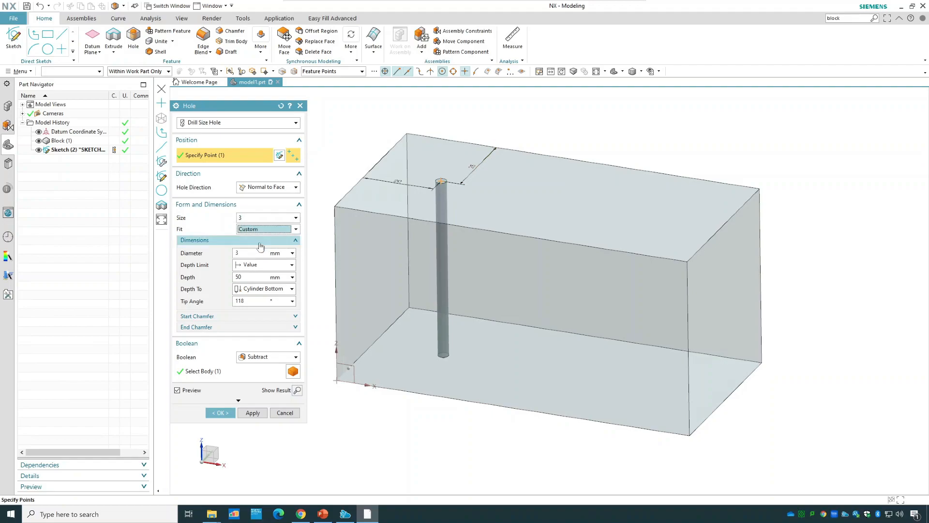
pyautogui.click(258, 246)
pyautogui.write('5')
pyautogui.click(244, 275)
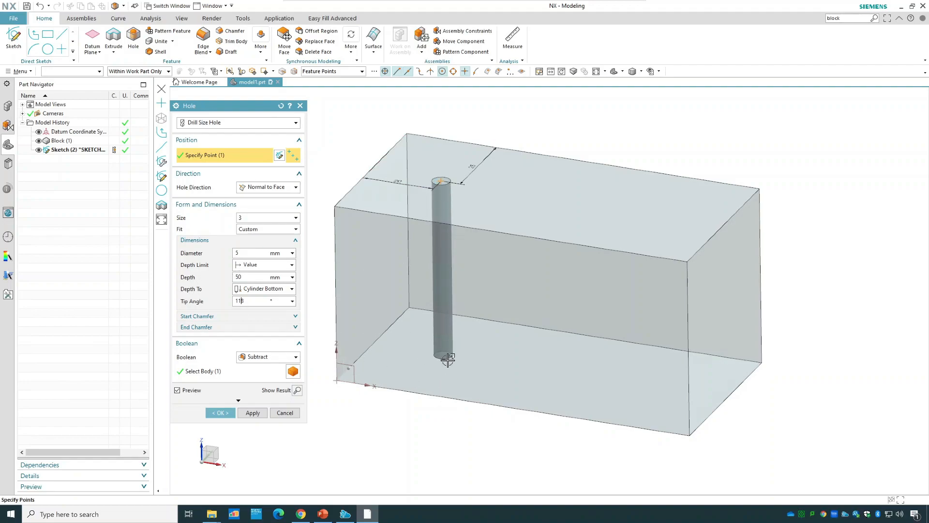
pyautogui.hotkey('ctrl', 'alt', 'f')
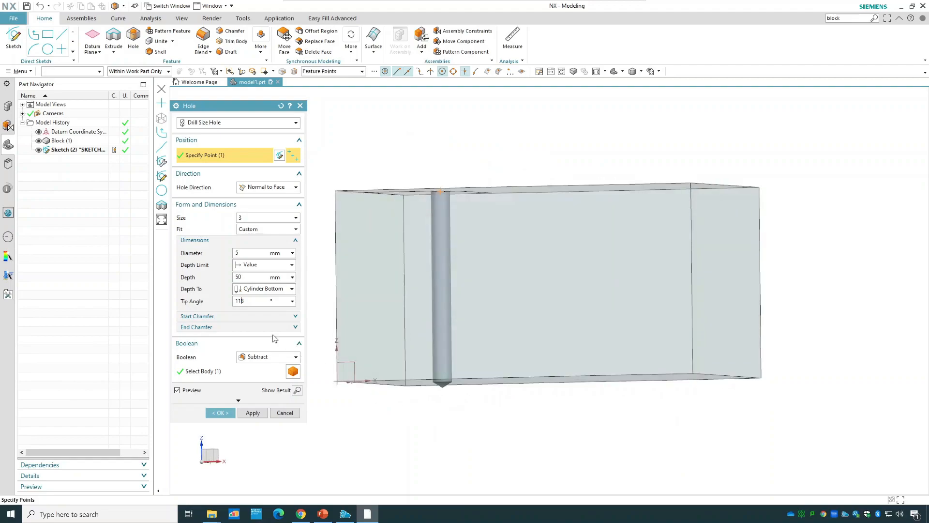
# Set the hole's tip angle to 0° and its depth to 30 mm.
pyautogui.moveTo(243, 300); pyautogui.dragTo(309, 274)
pyautogui.write('030')
pyautogui.click(251, 252)
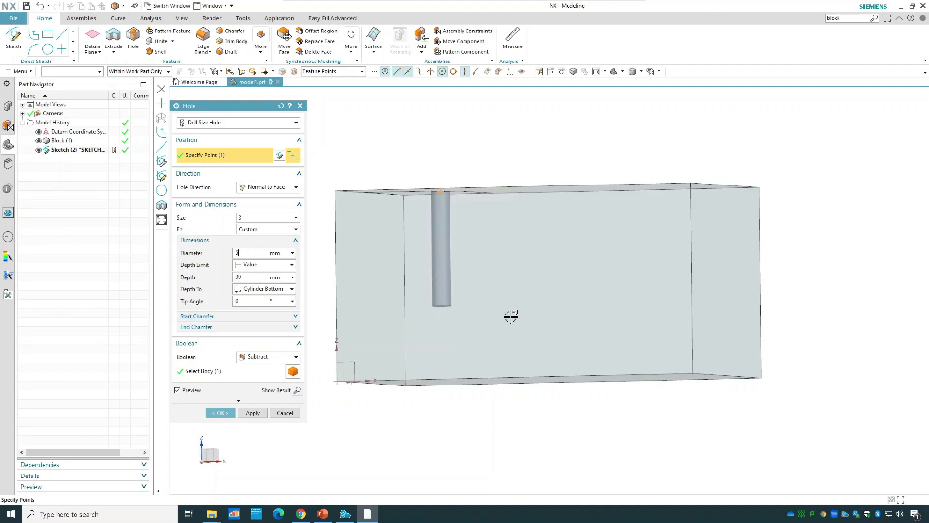
# Set the hole's tip angle to 30°.
pyautogui.click(239, 300)
pyautogui.write('30')
pyautogui.click(252, 277)
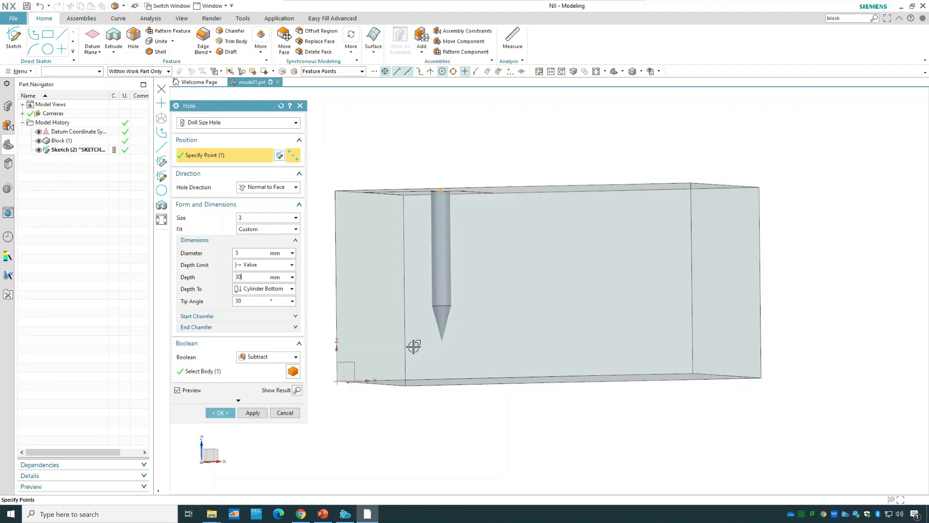
# Switch the hole's fit to Exact and set the drill size to 4.
pyautogui.click(255, 217)
pyautogui.click(256, 218)
pyautogui.click(259, 229)
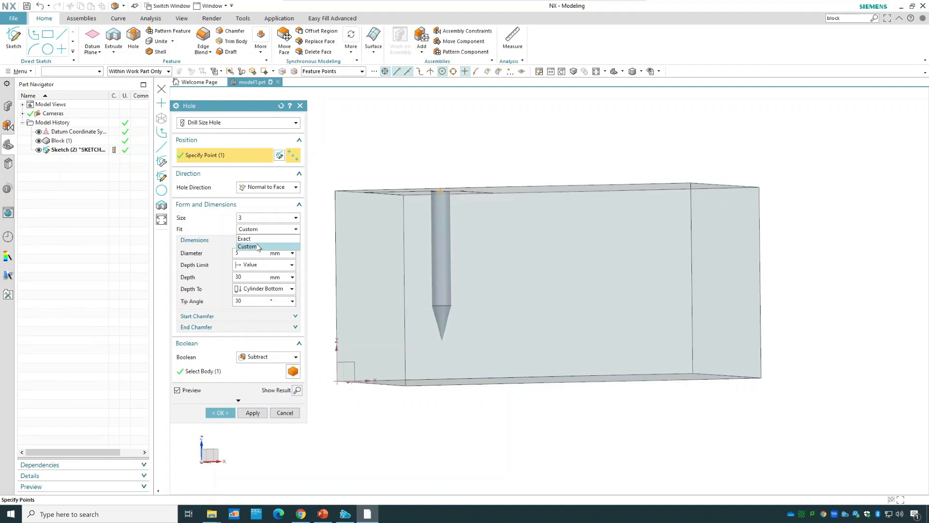
pyautogui.click(256, 238)
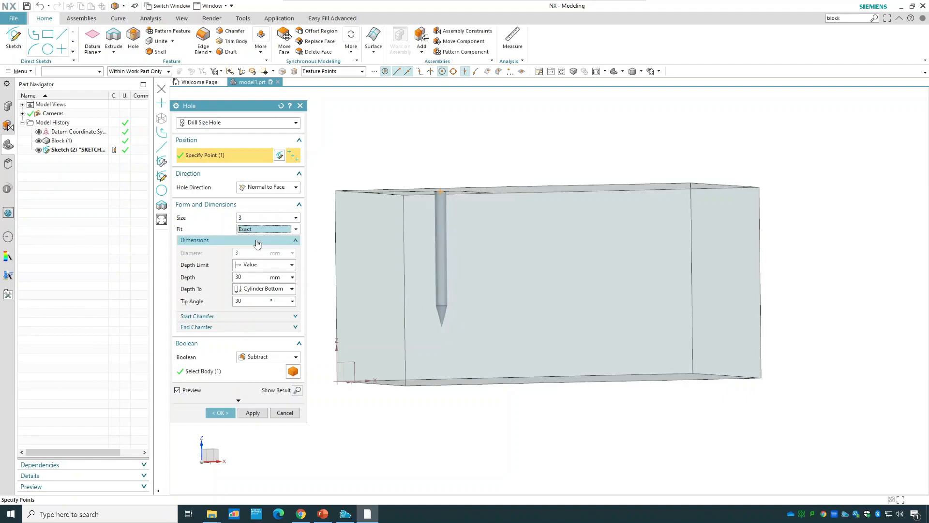
pyautogui.click(254, 219)
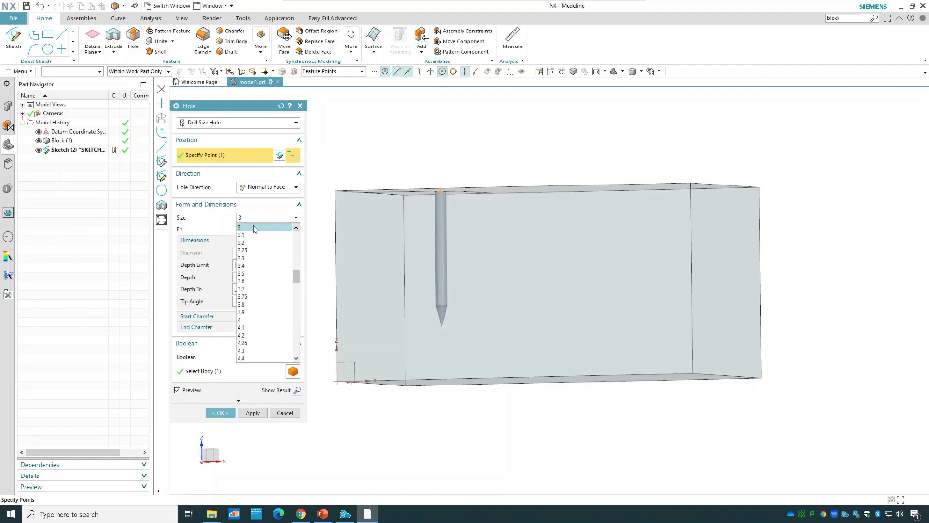
pyautogui.click(251, 316)
pyautogui.press('Down')
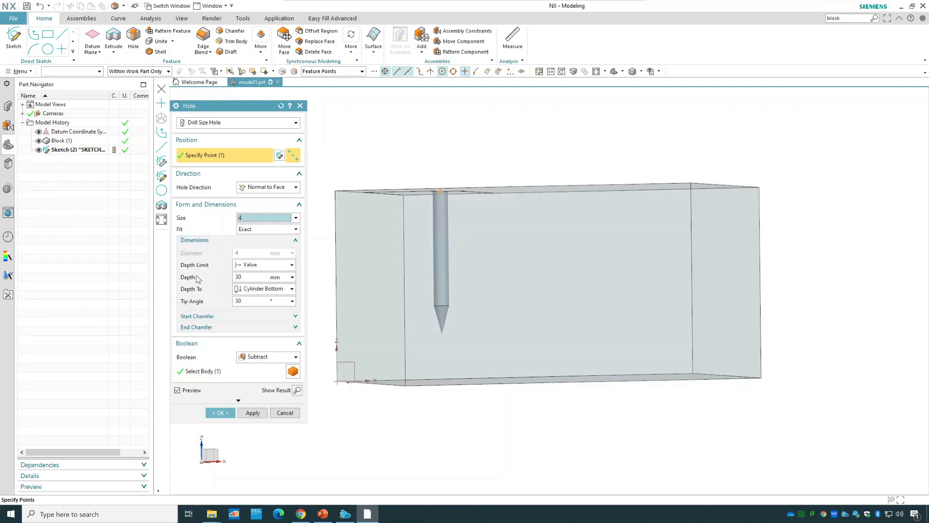
# Set the drill size hole's depth to 35 mm and tip angle to 100°, and create the hole.
pyautogui.click(240, 277)
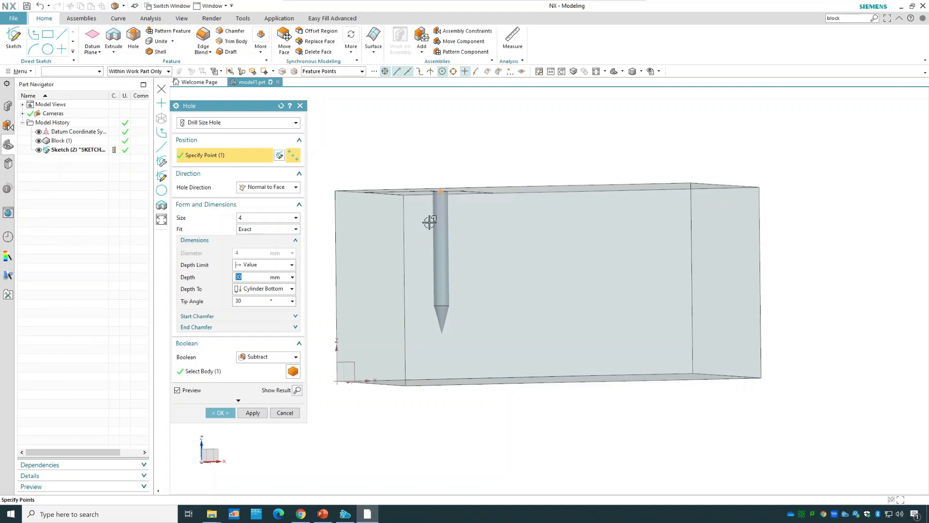
pyautogui.write('35')
pyautogui.click(256, 301)
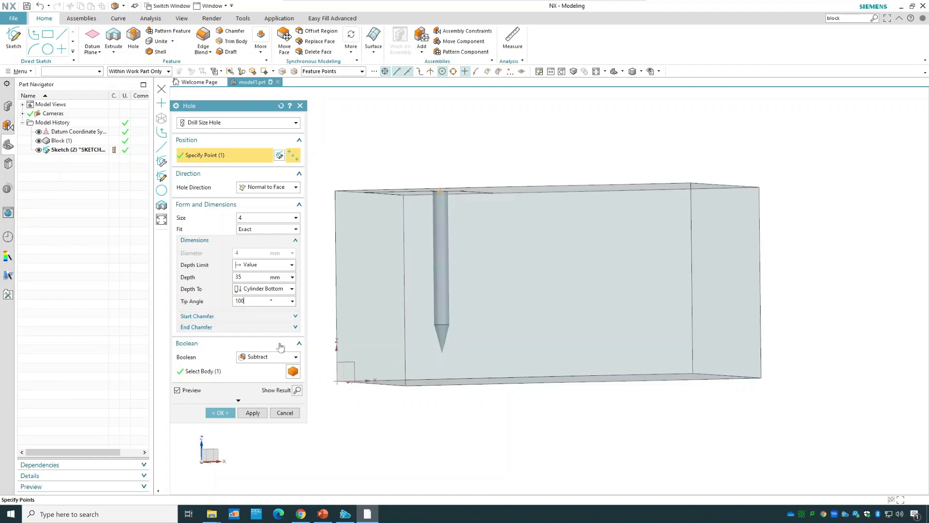
pyautogui.click(220, 413)
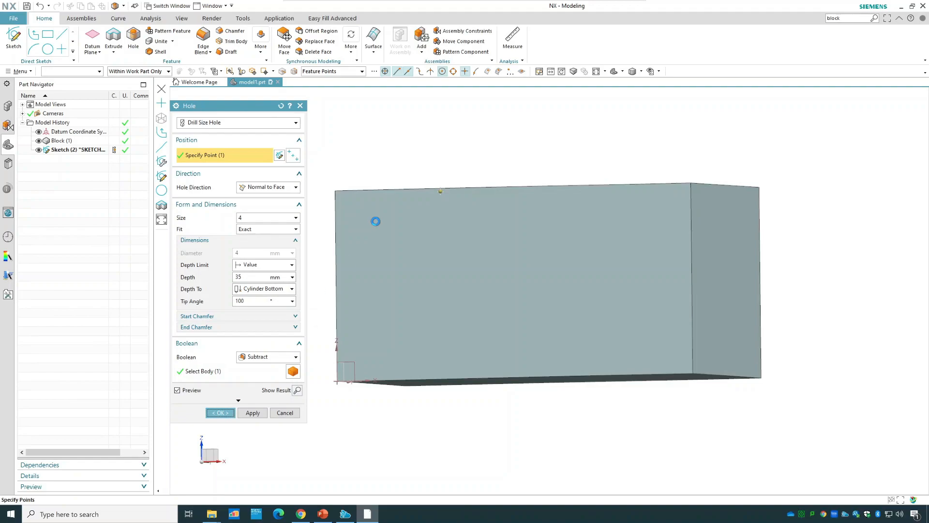
# Examine the shape of the finished drill size hole inside the block in wireframe display, and return to shaded display.
pyautogui.press('Home')
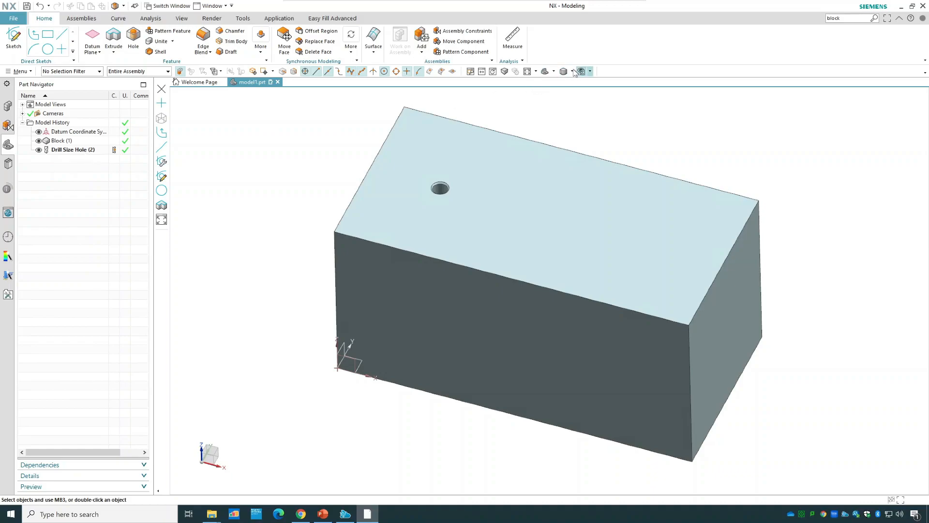
pyautogui.click(590, 71)
pyautogui.click(602, 125)
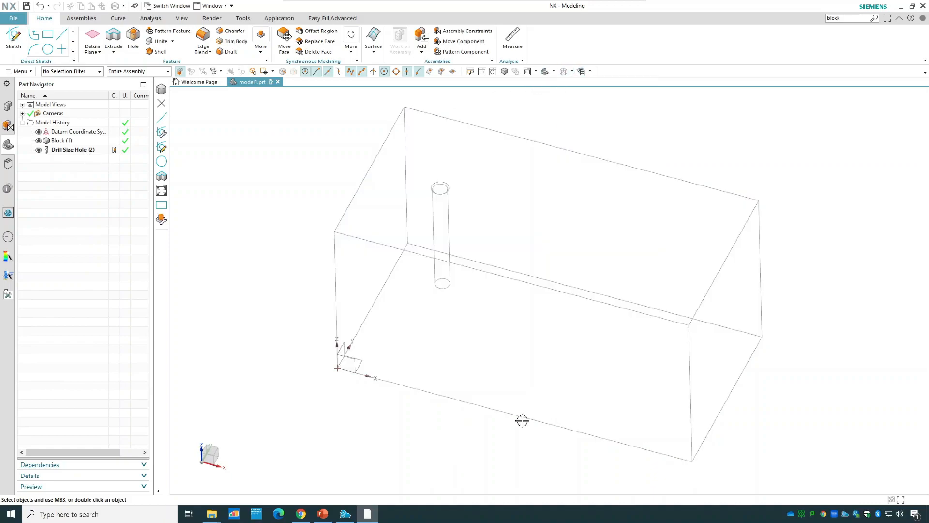
pyautogui.moveTo(488, 458); pyautogui.dragTo(507, 415, button='middle')
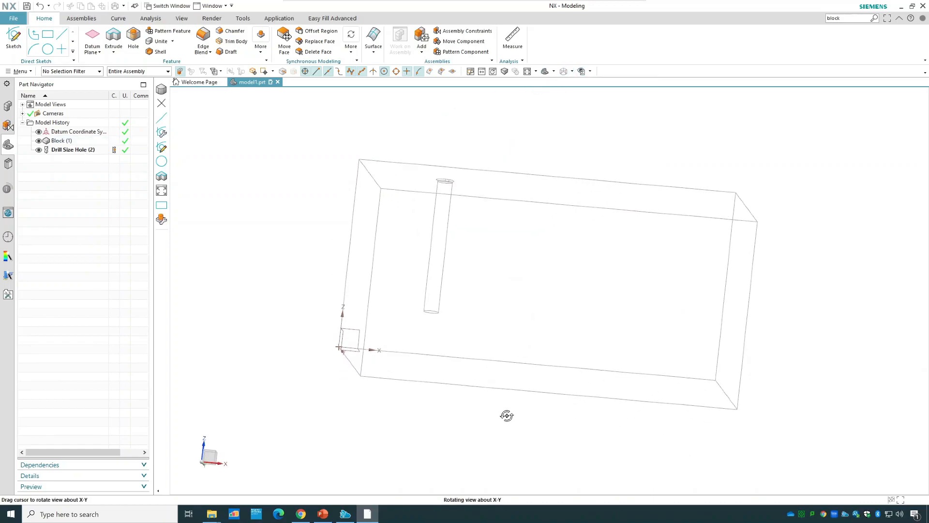
pyautogui.scroll(5, 459, 209)
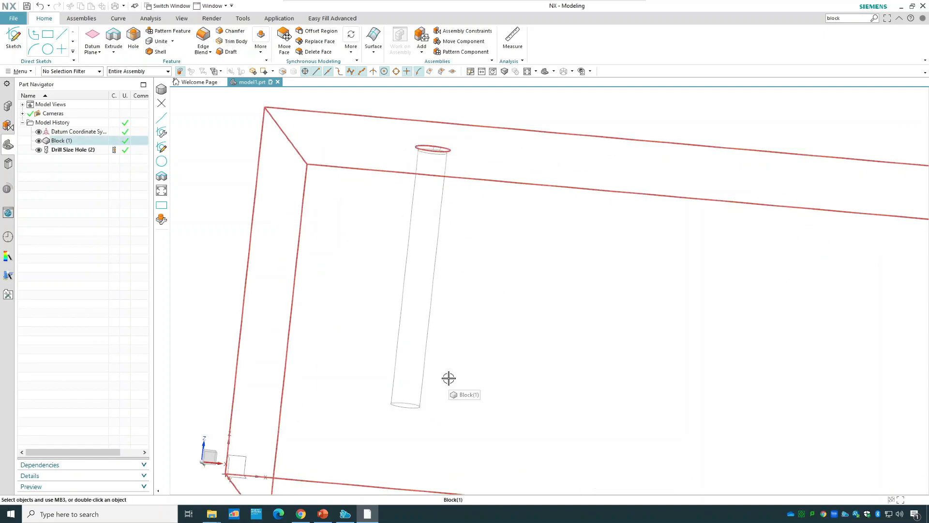
pyautogui.scroll(-5, 502, 344)
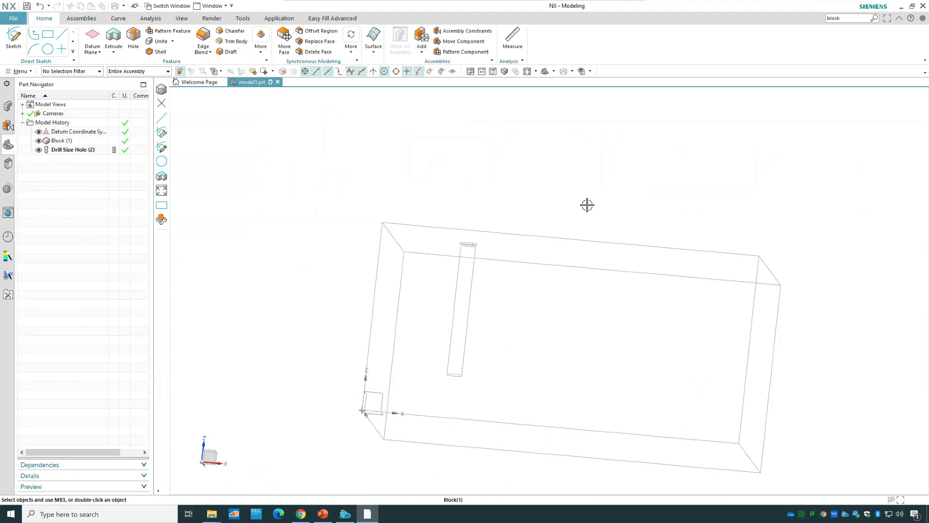
pyautogui.moveTo(588, 199); pyautogui.dragTo(579, 222, button='middle')
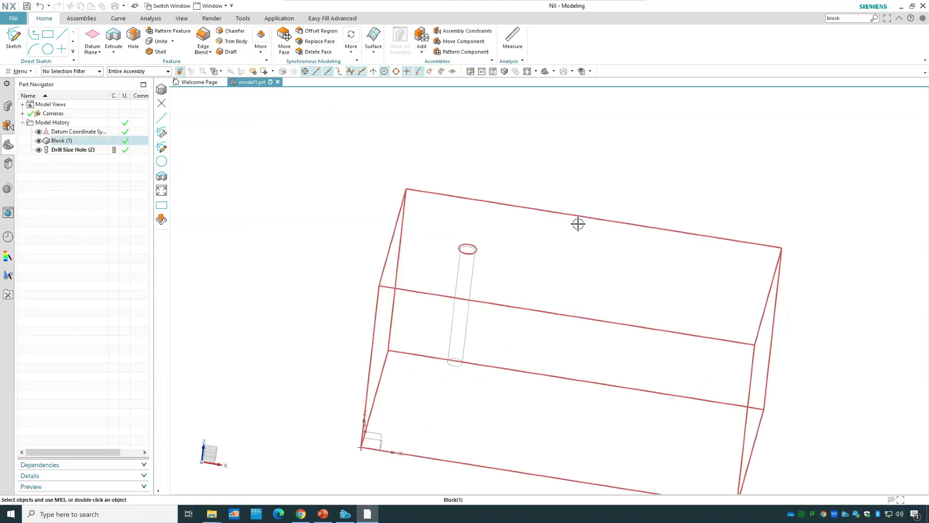
pyautogui.click(554, 72)
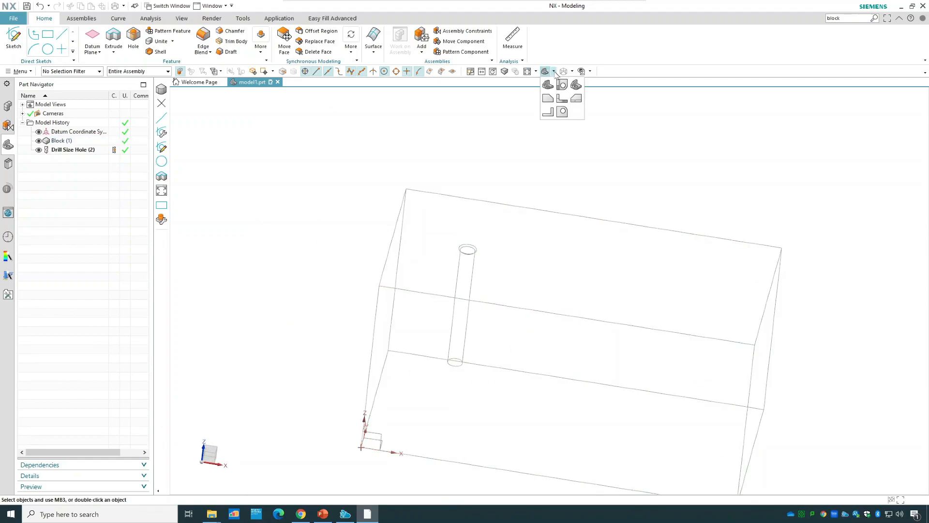
pyautogui.click(573, 71)
pyautogui.click(577, 83)
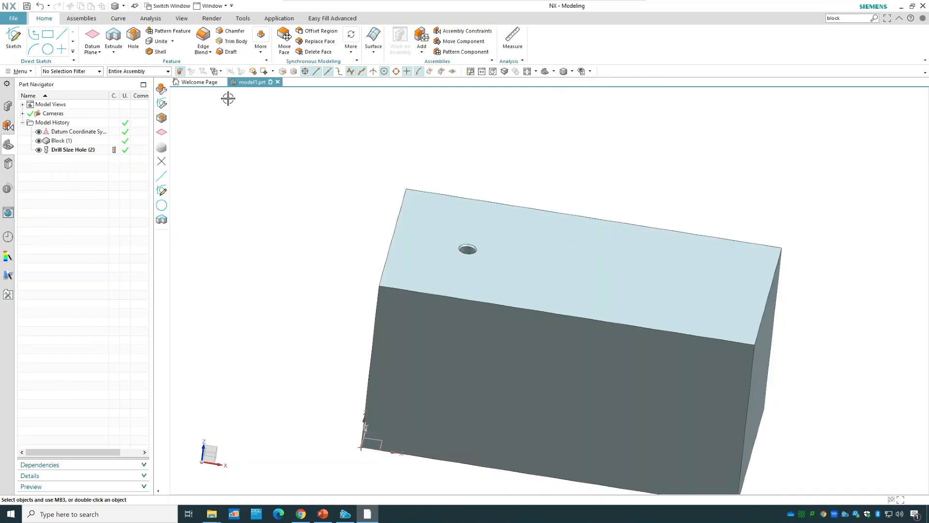
# Start a Screw Clearance Hole with its point on the block's top face, about 37 mm from the left edge and 26 mm from the front edge.
pyautogui.click(134, 41)
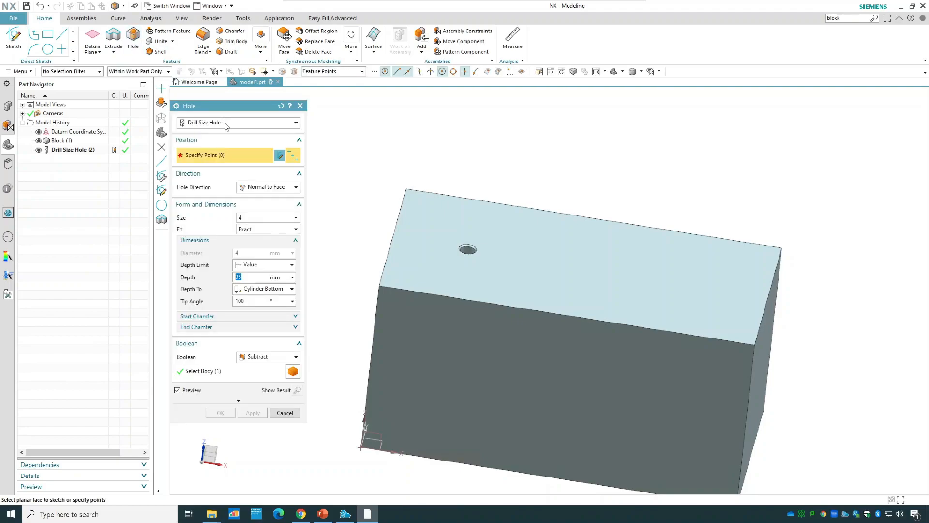
pyautogui.click(226, 123)
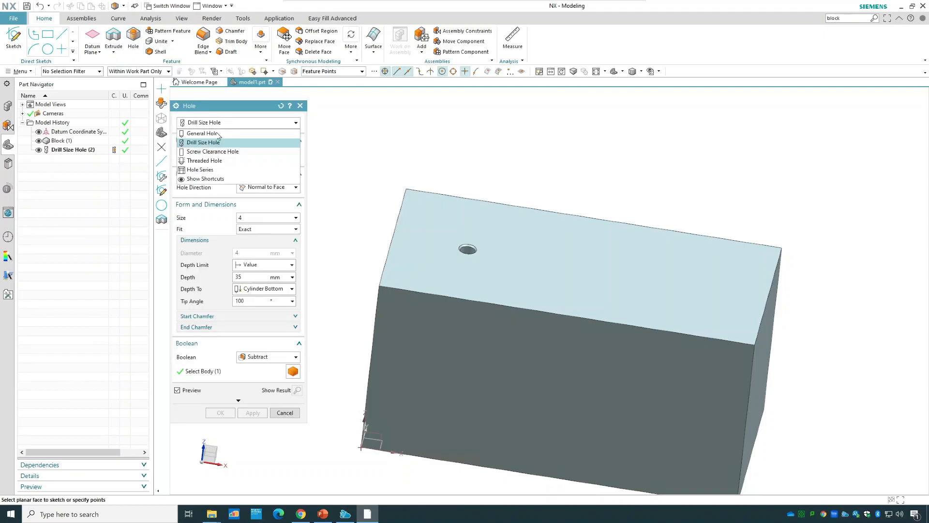
pyautogui.click(236, 152)
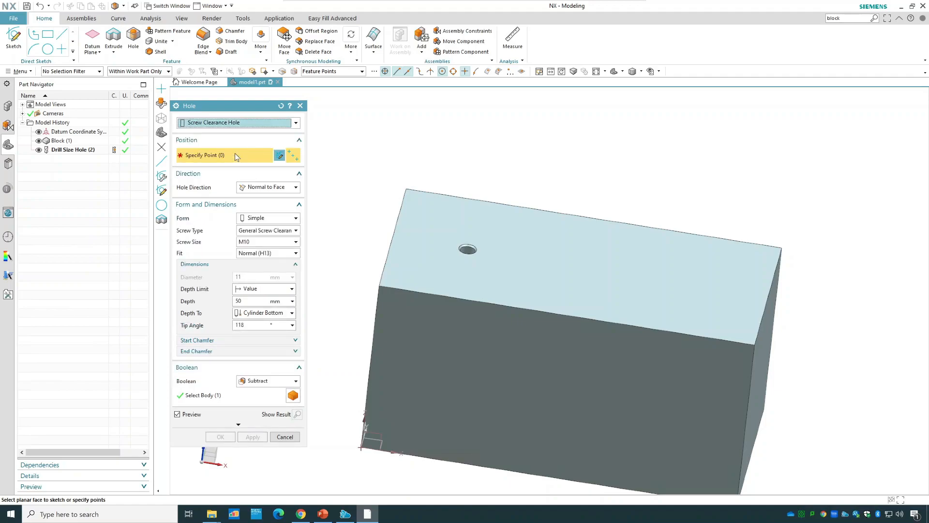
pyautogui.click(487, 230)
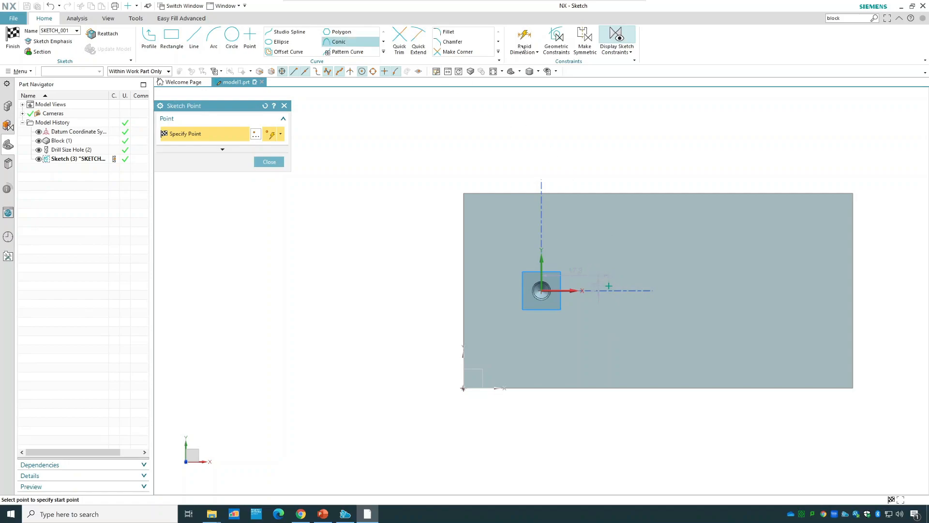
pyautogui.click(284, 105)
# Dimension the hole point 50 mm from the left edge of the block's top face.
pyautogui.click(531, 42)
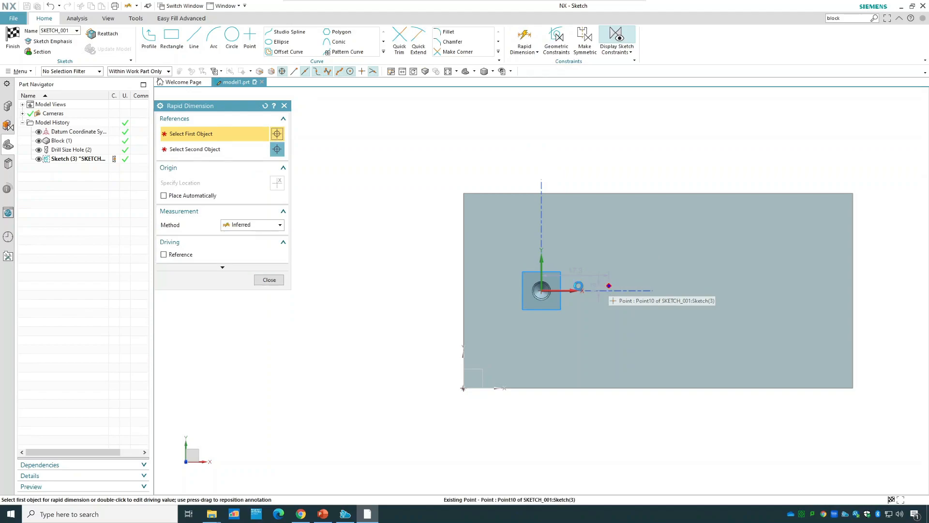
pyautogui.click(594, 287)
pyautogui.click(465, 282)
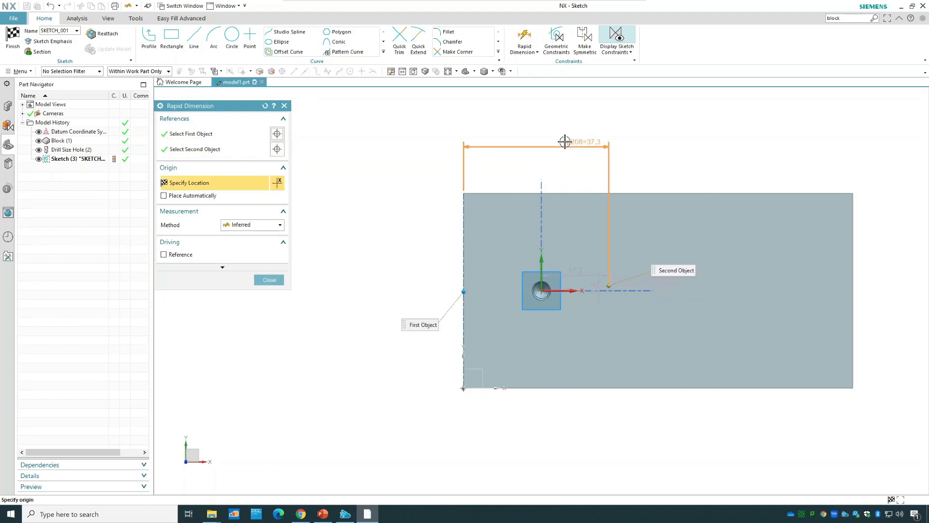
pyautogui.click(552, 233)
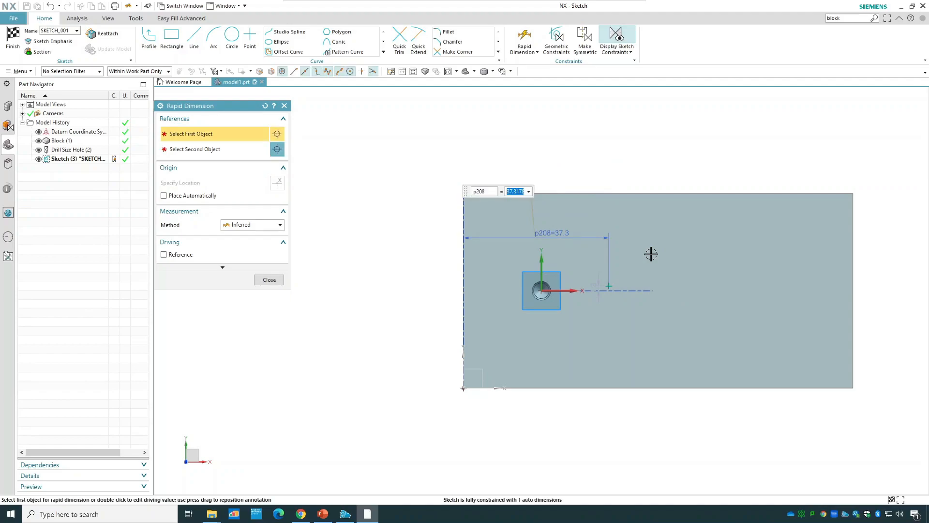
pyautogui.write('50')
pyautogui.press('Return')
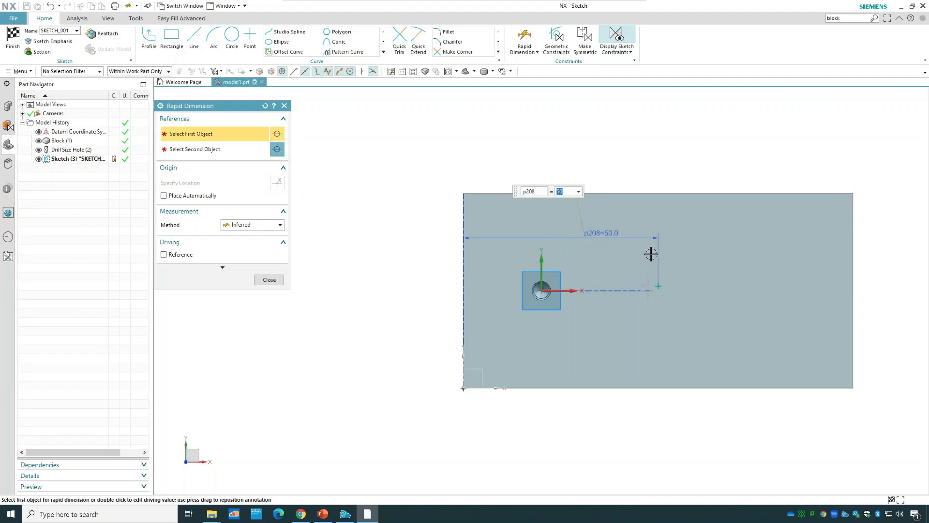
# Dimension the hole point 25 mm from the front edge of the top face and finish the sketch.
pyautogui.click(656, 287)
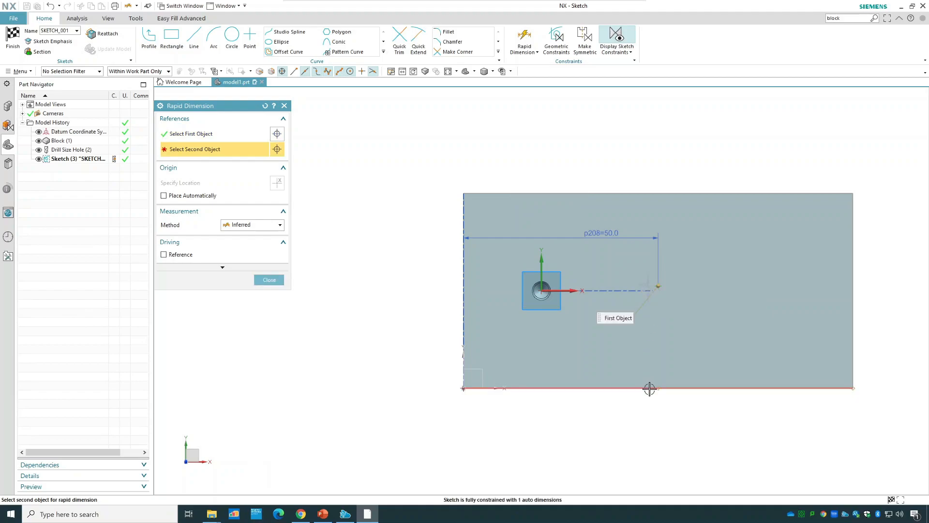
pyautogui.click(644, 388)
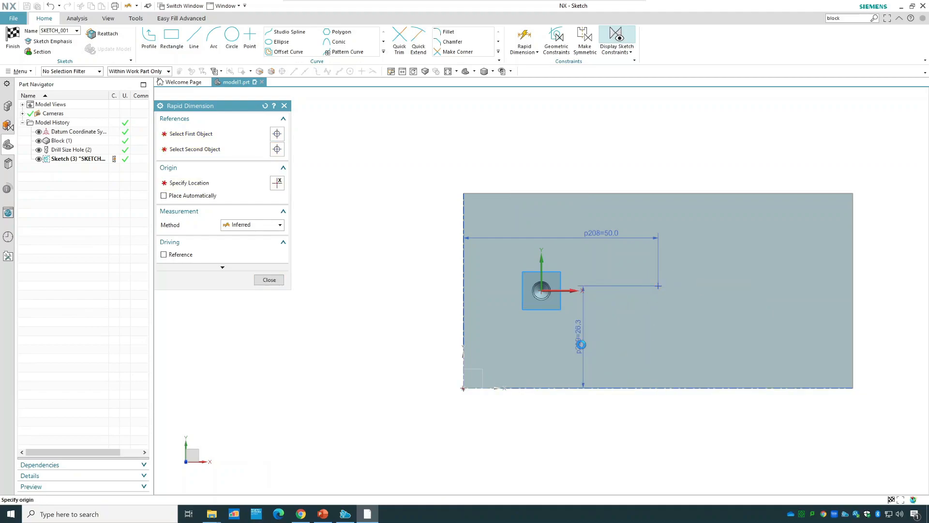
pyautogui.click(581, 345)
pyautogui.write('25')
pyautogui.press('Return')
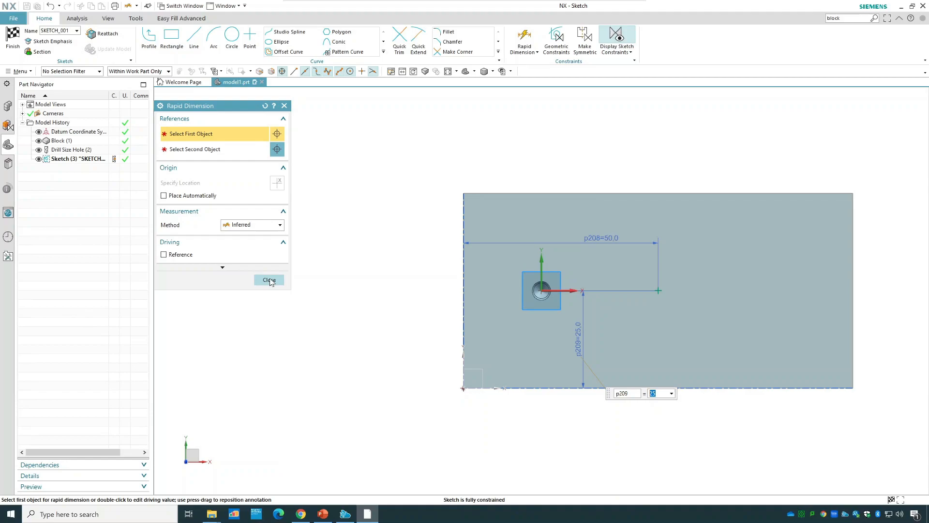
pyautogui.click(269, 281)
pyautogui.click(13, 38)
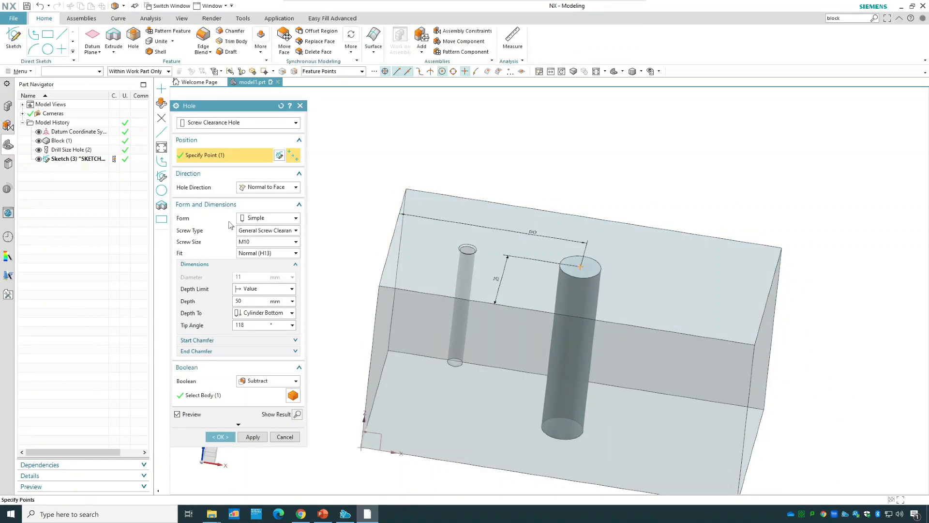
# Try the Counterbored and Countersunk forms on the screw clearance hole preview and return the form to Simple.
pyautogui.click(251, 223)
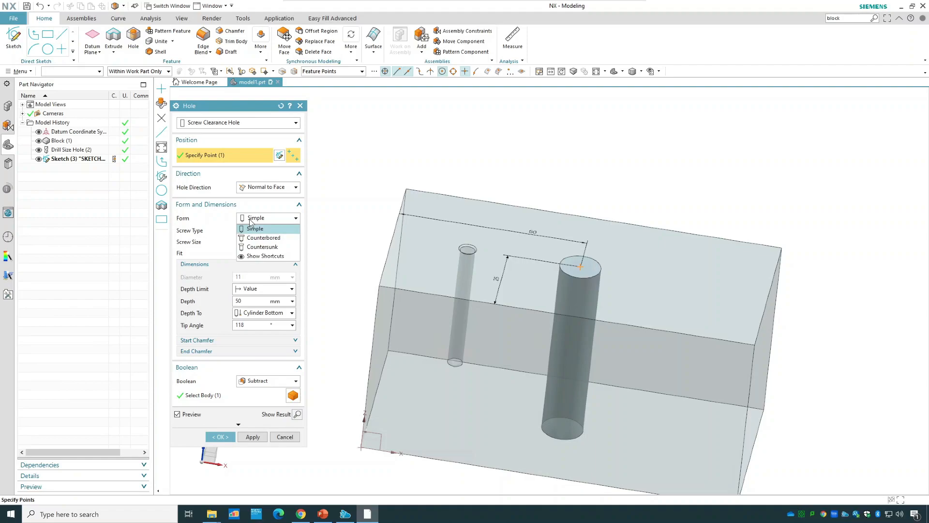
pyautogui.click(279, 237)
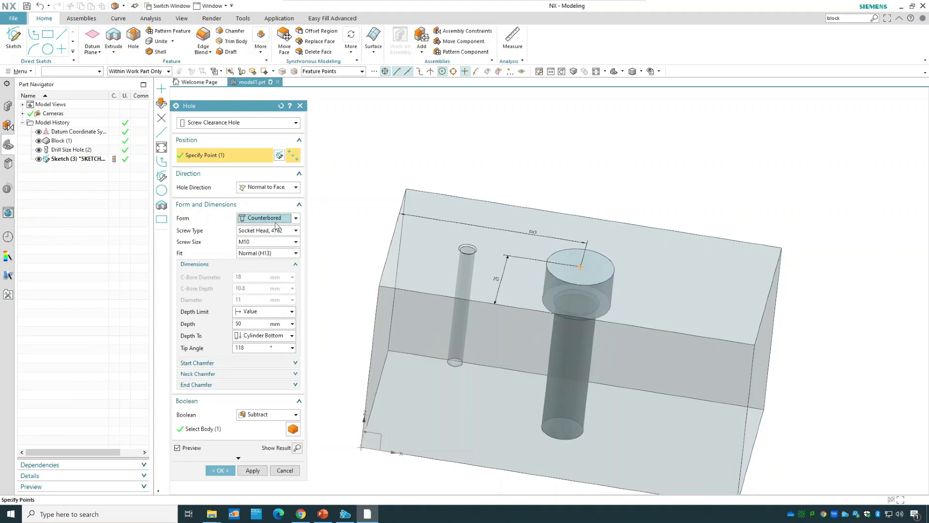
pyautogui.click(276, 227)
pyautogui.click(275, 246)
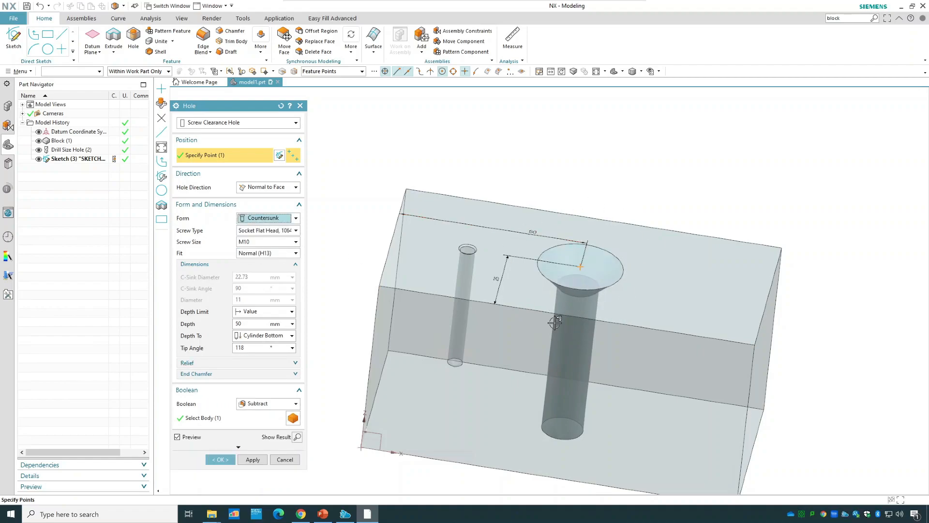
pyautogui.click(264, 219)
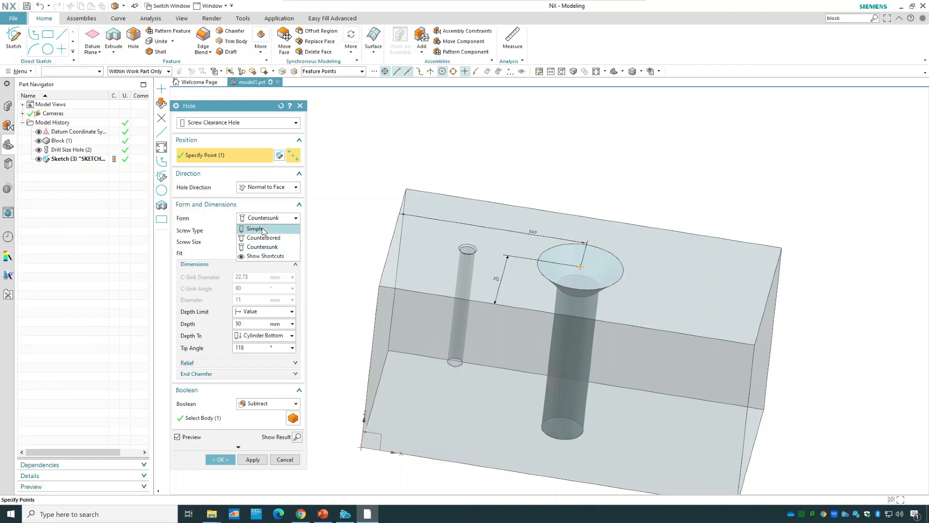
pyautogui.click(264, 229)
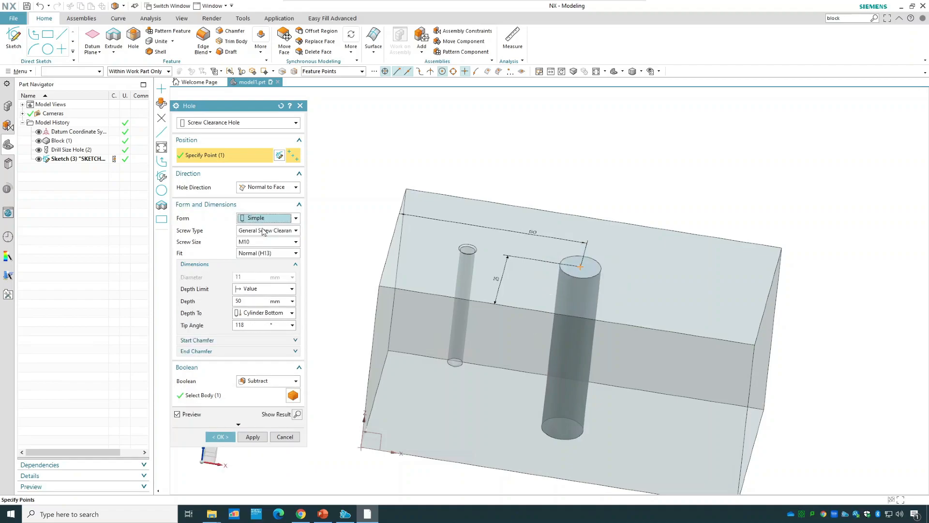
# Set the hole's screw type to General Screw Clearance, its screw size to M8 and its fit to Close (H12).
pyautogui.click(264, 230)
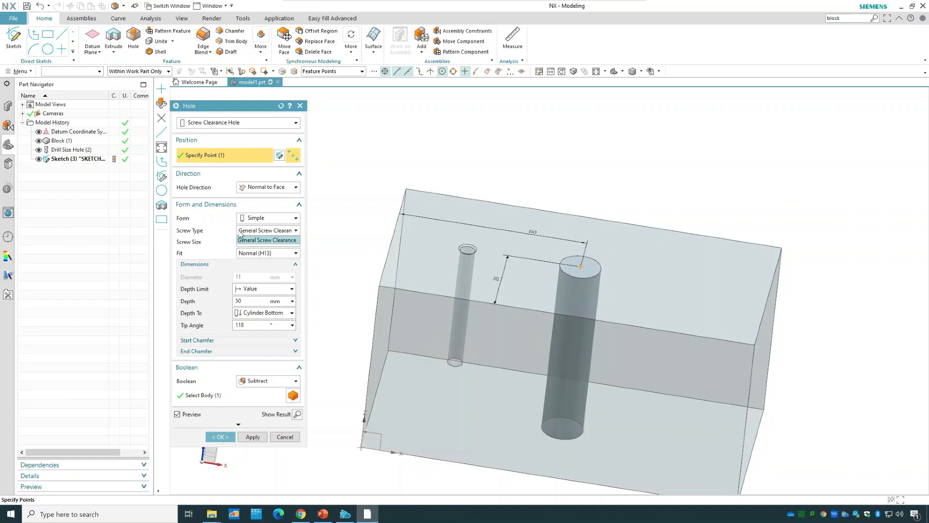
pyautogui.click(285, 240)
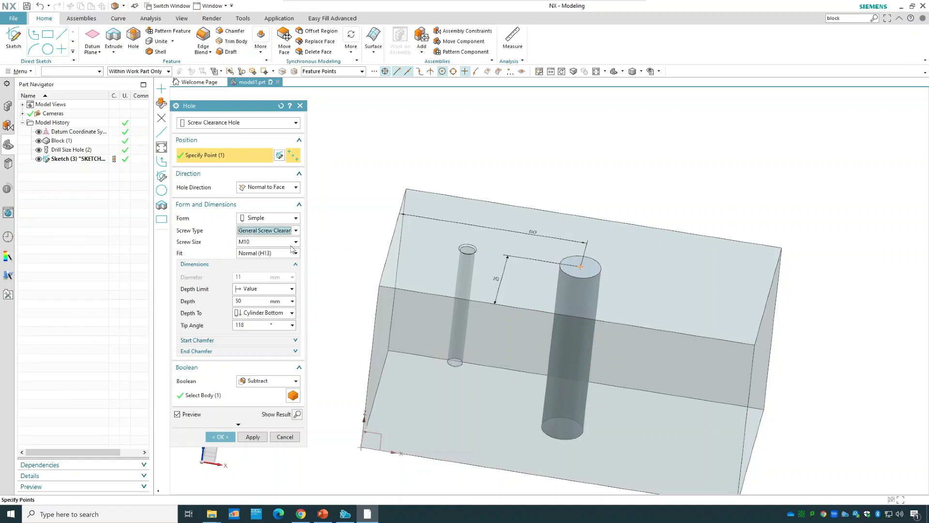
pyautogui.click(244, 242)
pyautogui.scroll(-5, 257, 277)
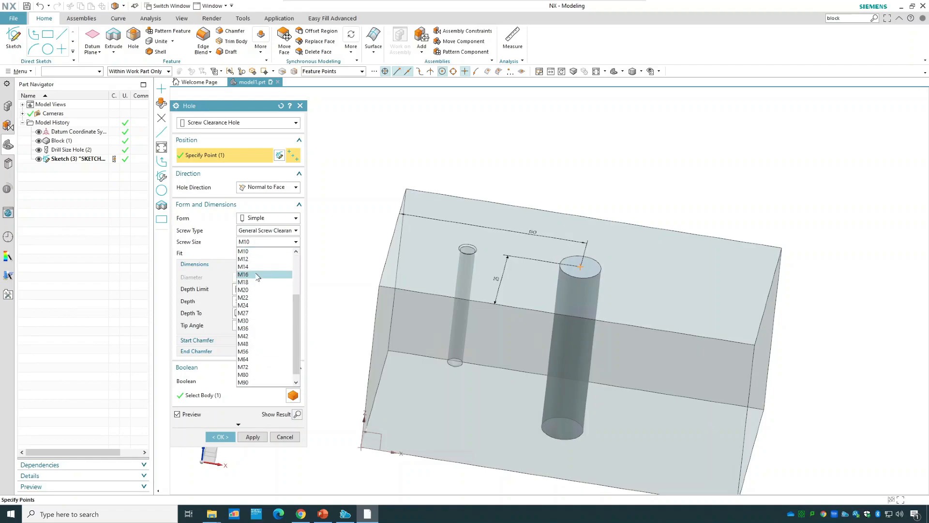
pyautogui.scroll(3, 257, 277)
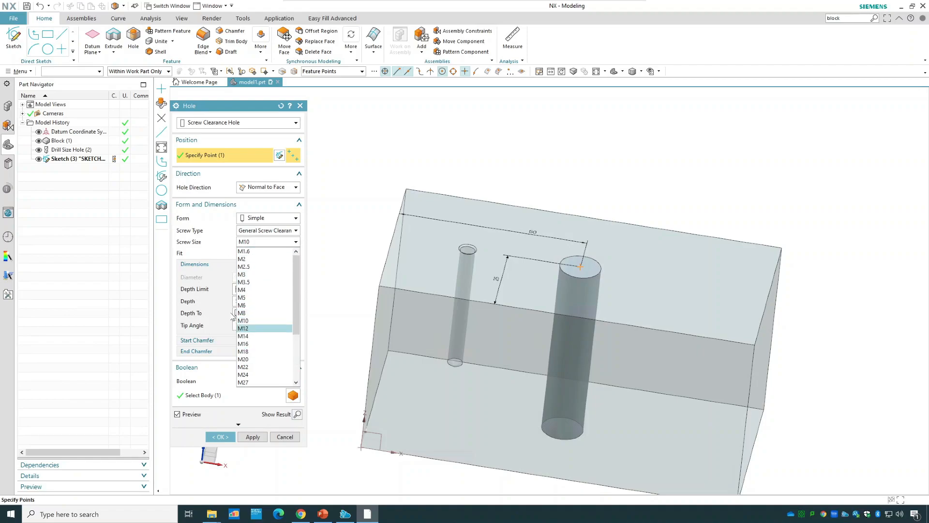
pyautogui.click(251, 313)
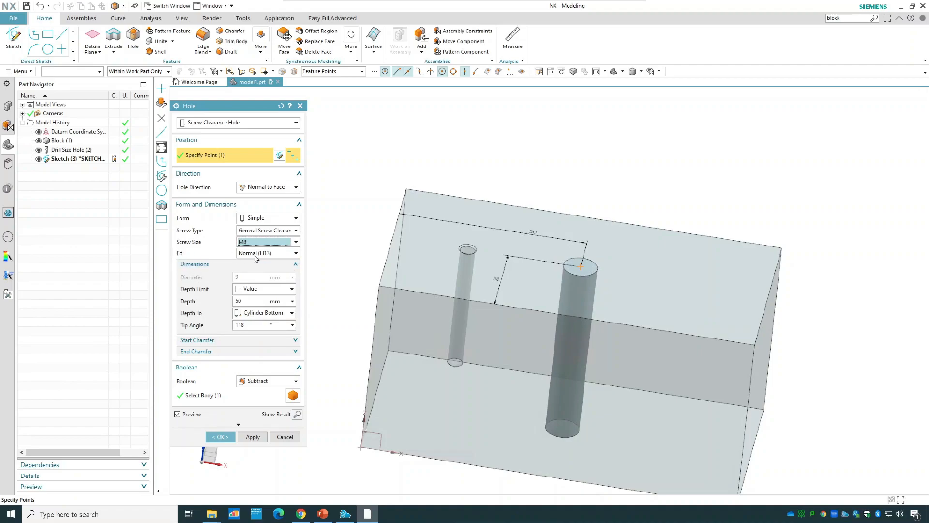
pyautogui.click(247, 255)
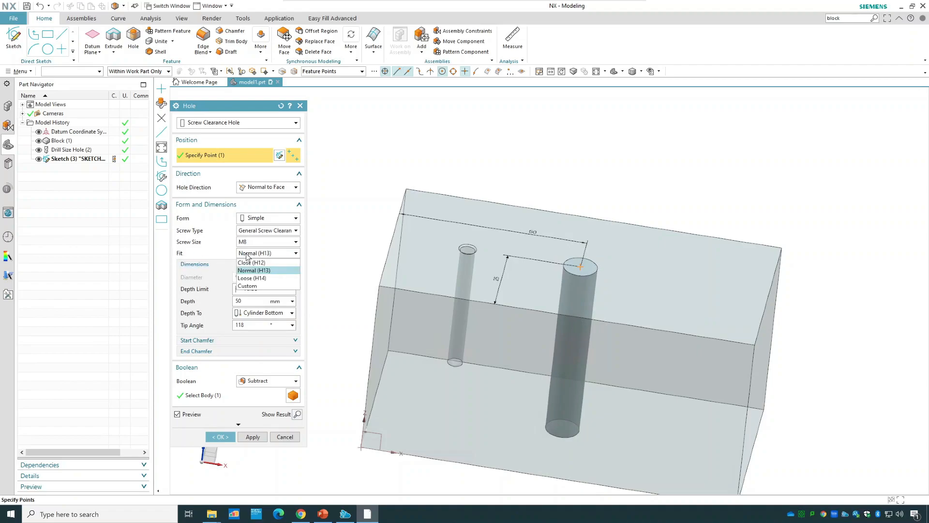
pyautogui.click(273, 263)
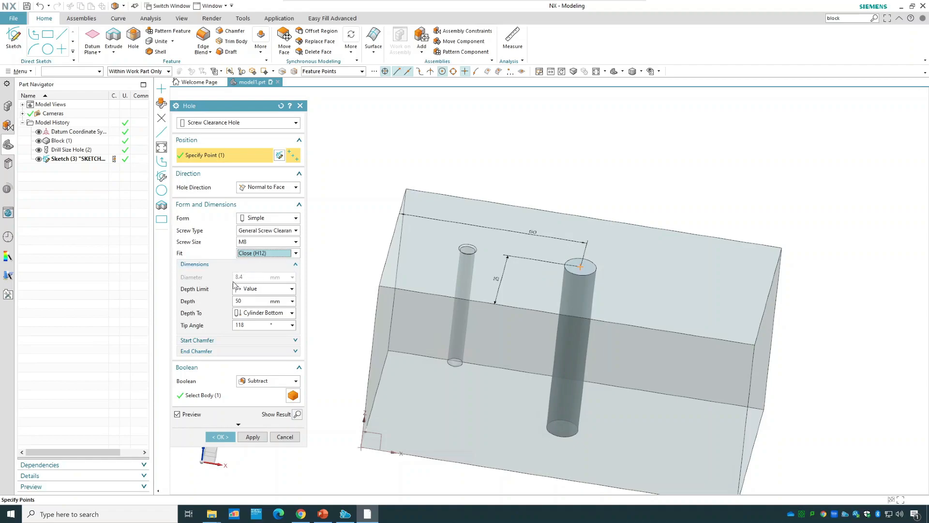
# Try the Normal (H13) and Loose (H14) fits on the M8 screw clearance hole preview.
pyautogui.click(283, 254)
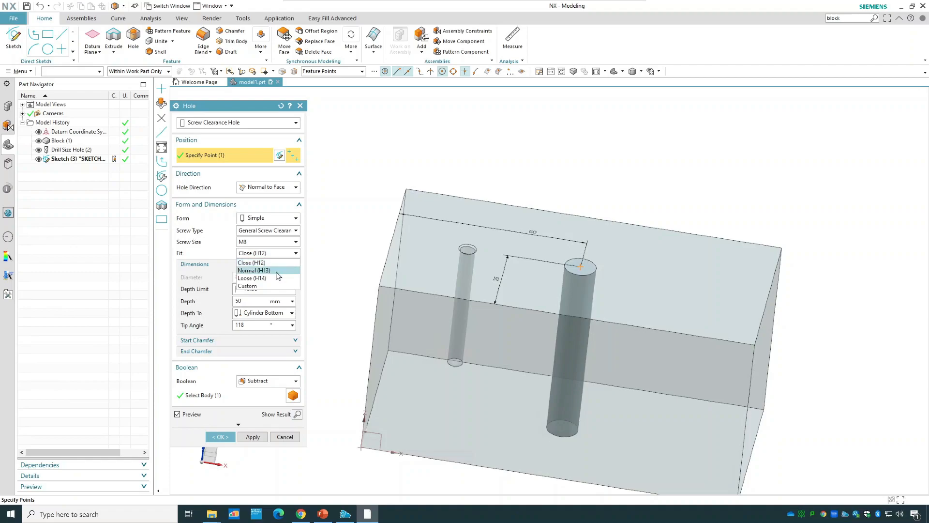
pyautogui.click(264, 270)
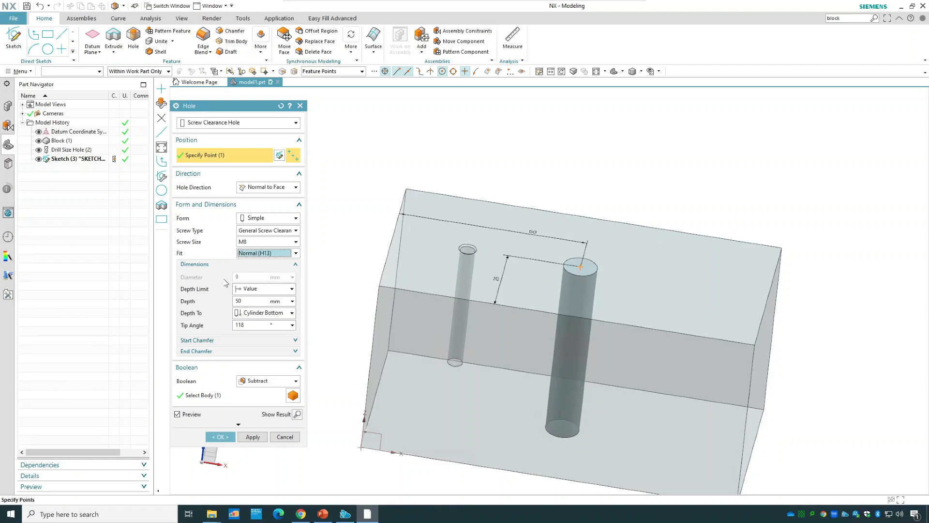
pyautogui.click(273, 253)
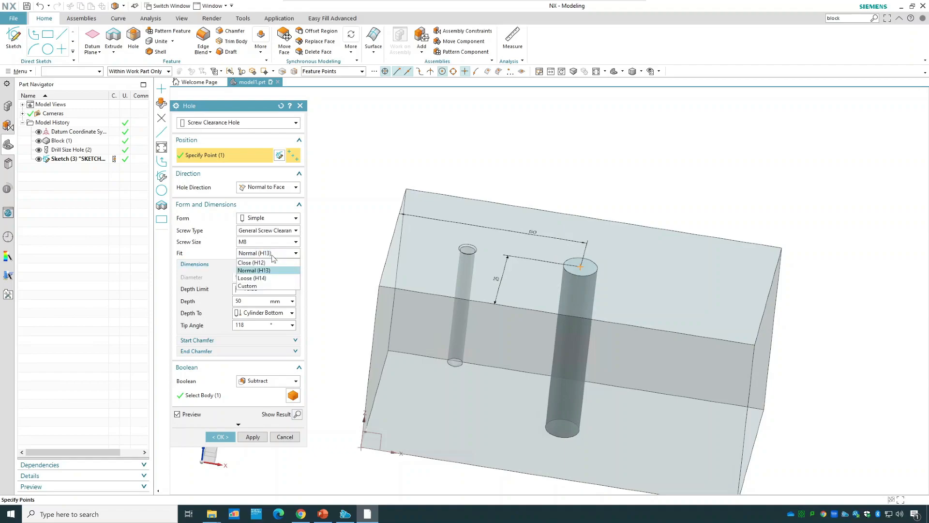
pyautogui.click(265, 278)
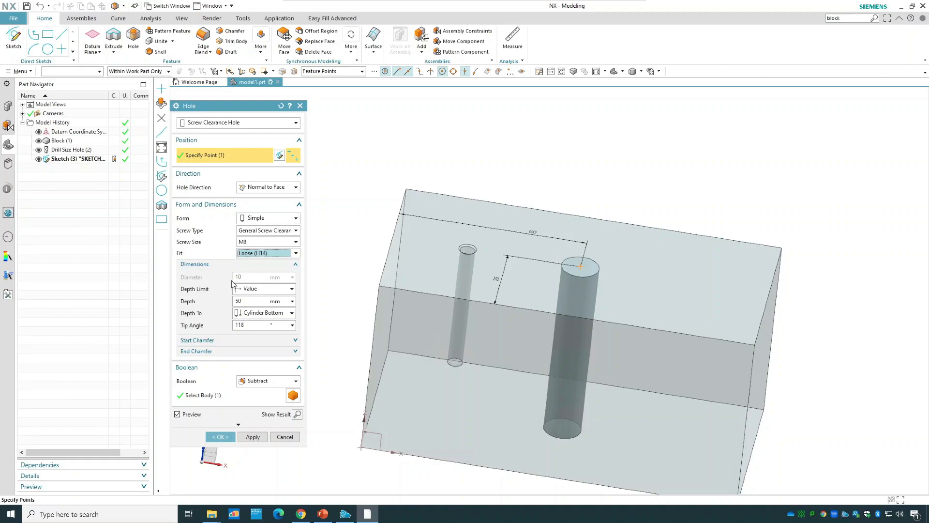
# Set the screw clearance hole's fit to Custom and its diameter to 8 mm.
pyautogui.click(252, 253)
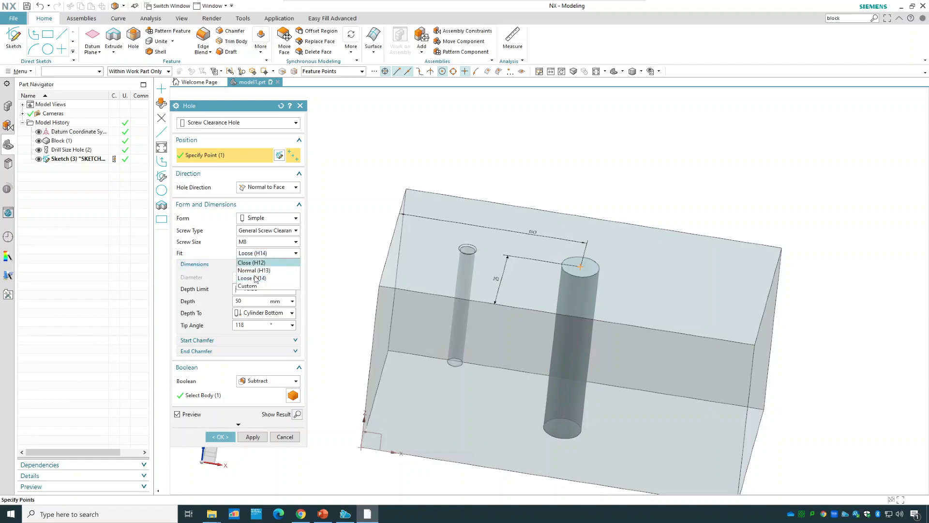
pyautogui.click(255, 289)
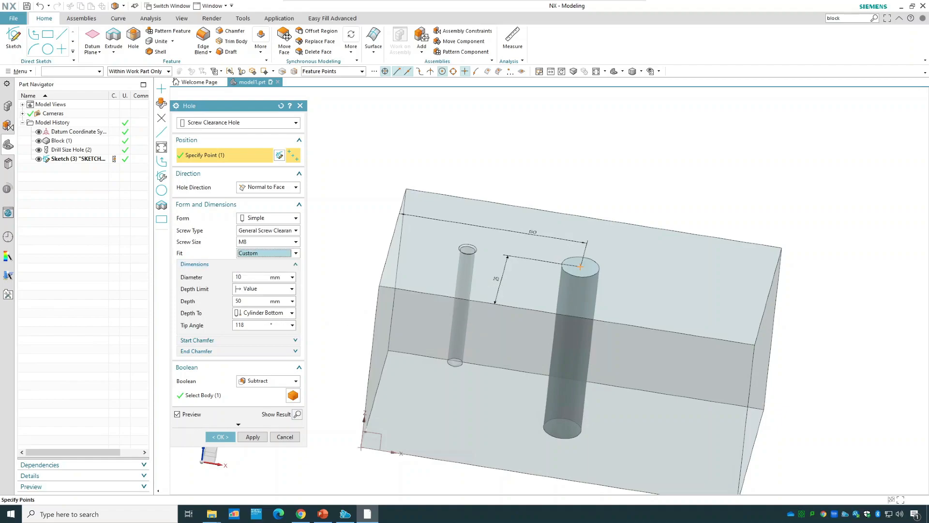
pyautogui.click(252, 277)
pyautogui.press('BackSpace')
pyautogui.press('BackSpace')
pyautogui.write('8')
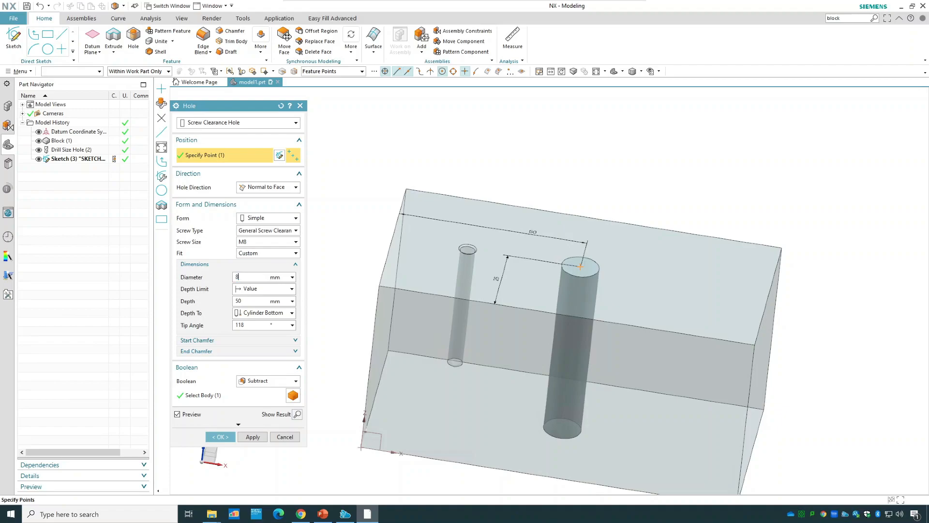
pyautogui.click(242, 301)
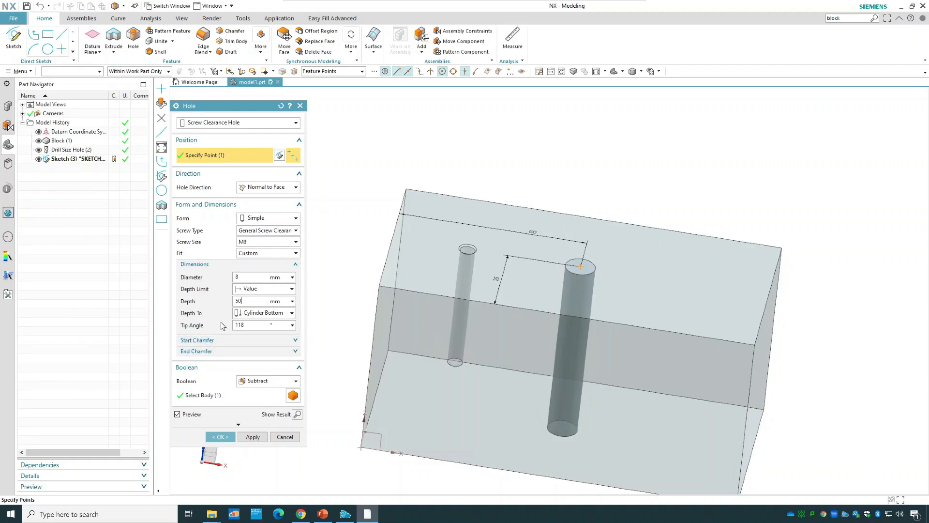
# Set the screw clearance hole's fit to Normal (H13) and its depth to 40 mm.
pyautogui.click(249, 254)
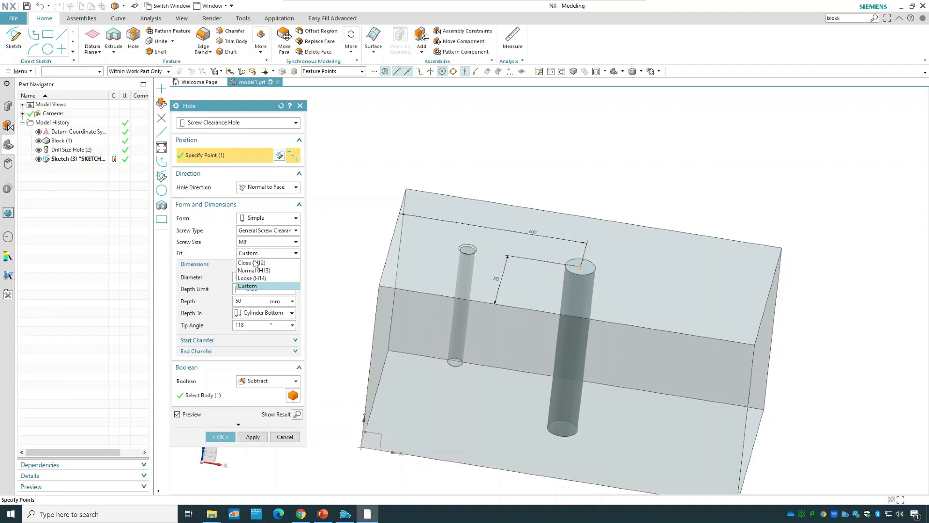
pyautogui.click(255, 270)
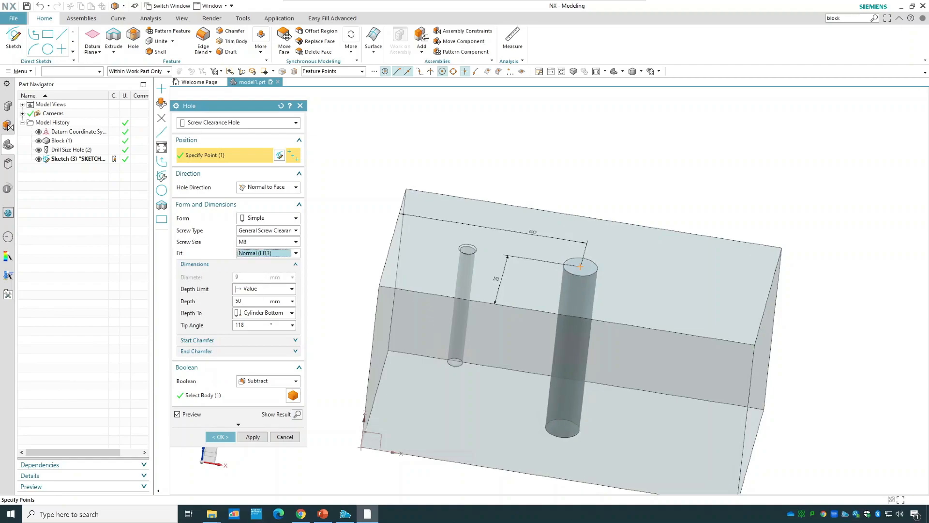
pyautogui.doubleClick(241, 301)
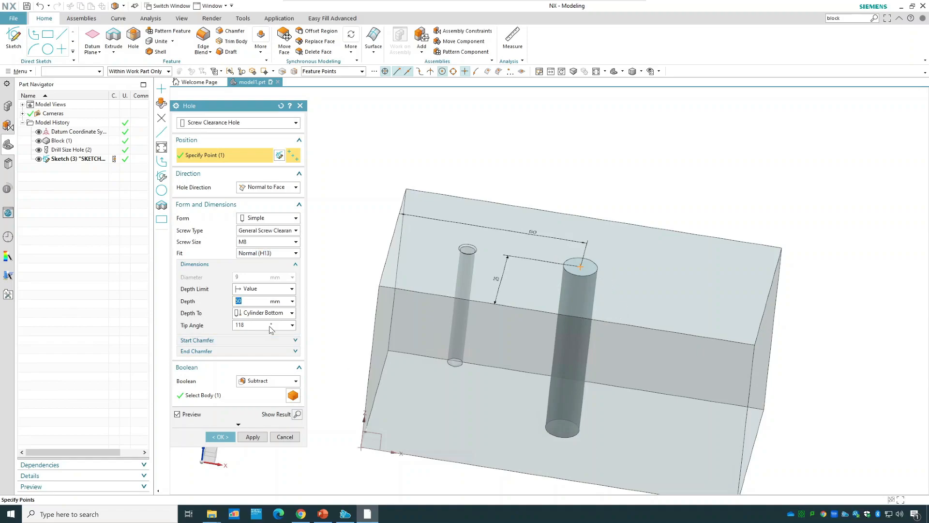
pyautogui.write('4')
pyautogui.press('Tab')
pyautogui.scroll(-2, 565, 389)
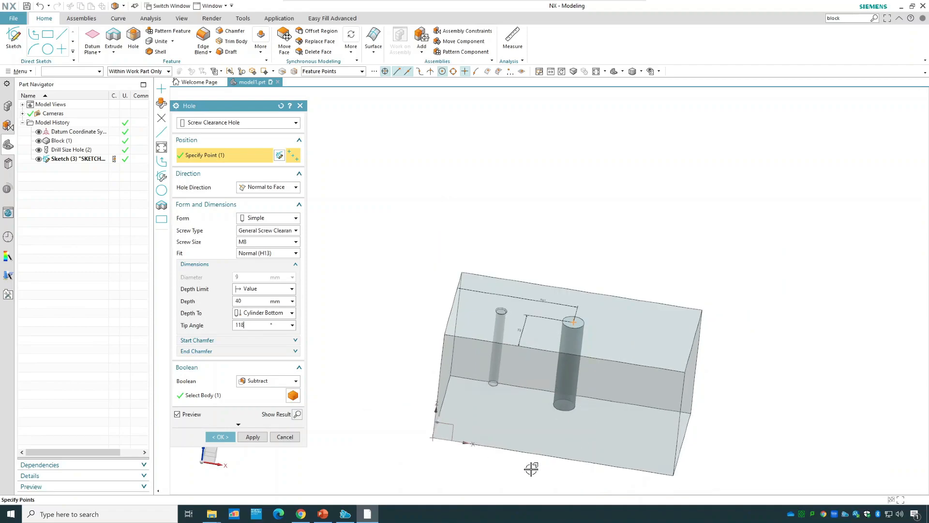
# Set the screw clearance hole's tip angle to 0° and create the hole.
pyautogui.moveTo(533, 451); pyautogui.dragTo(536, 435, button='middle')
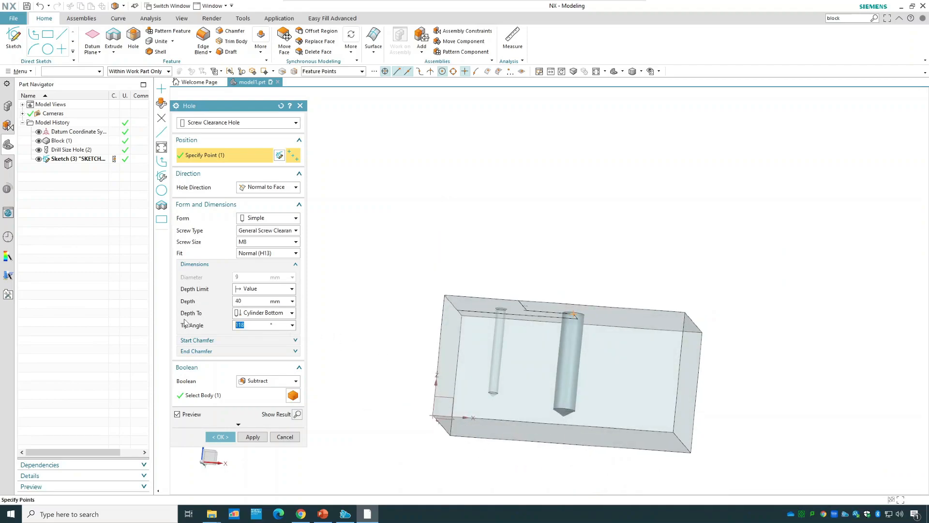
pyautogui.click(252, 301)
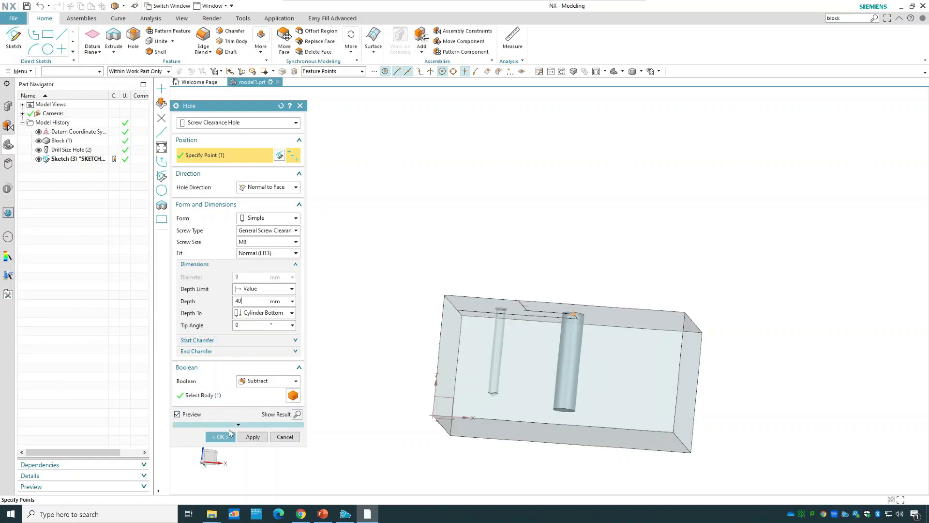
pyautogui.click(227, 438)
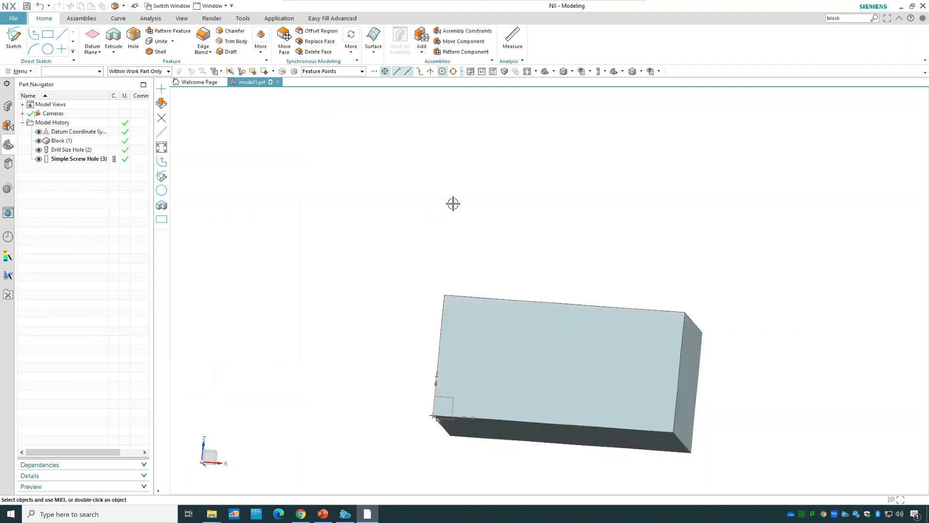
# Start a Threaded Hole with its point on the block's top face, about 24 mm from the right edge and 16 mm from the back edge.
pyautogui.moveTo(441, 222); pyautogui.dragTo(440, 234, button='middle')
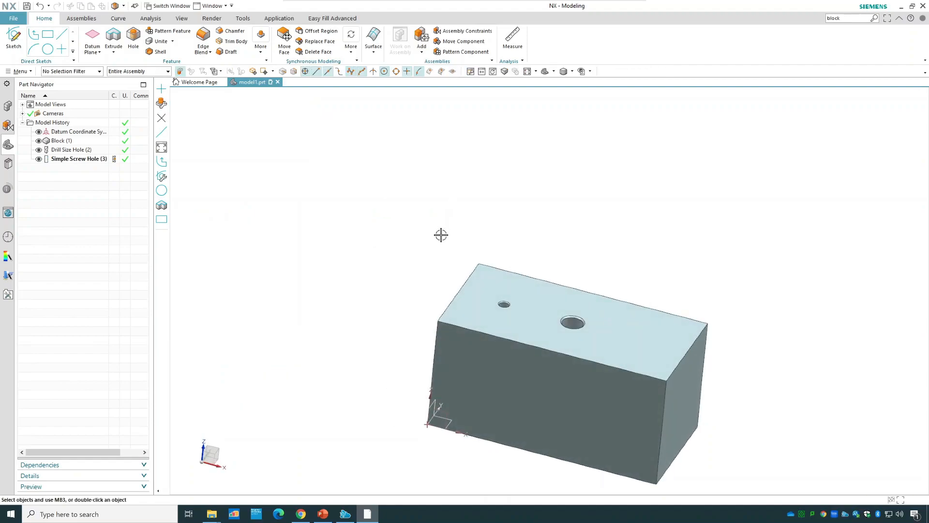
pyautogui.scroll(2, 671, 318)
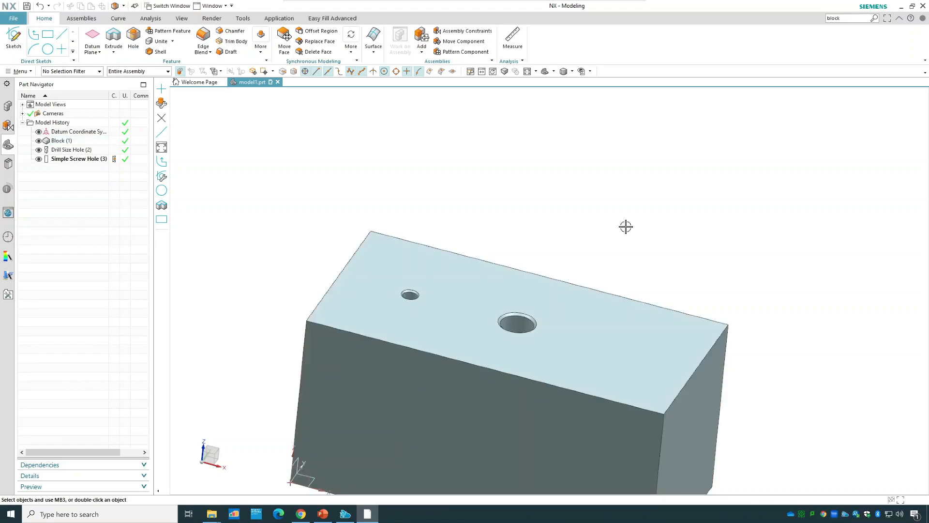
pyautogui.click(134, 44)
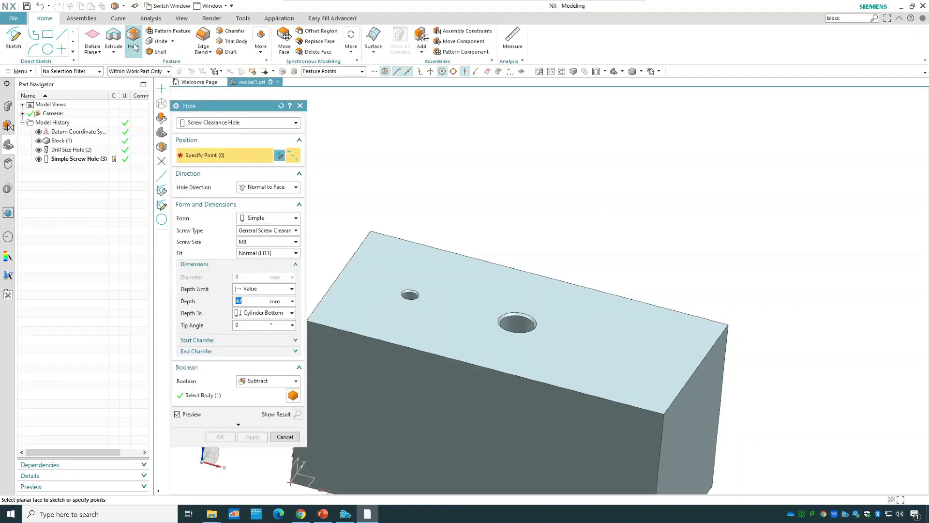
pyautogui.click(213, 124)
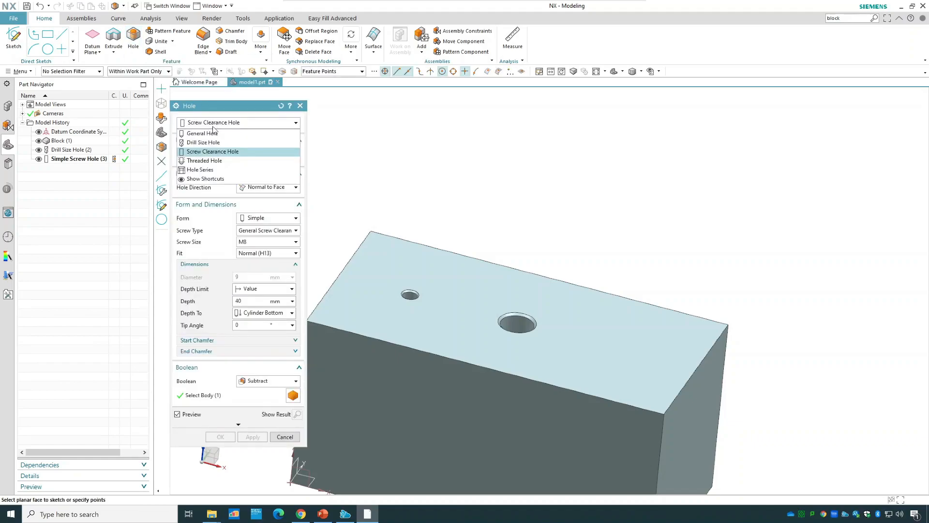
pyautogui.click(233, 165)
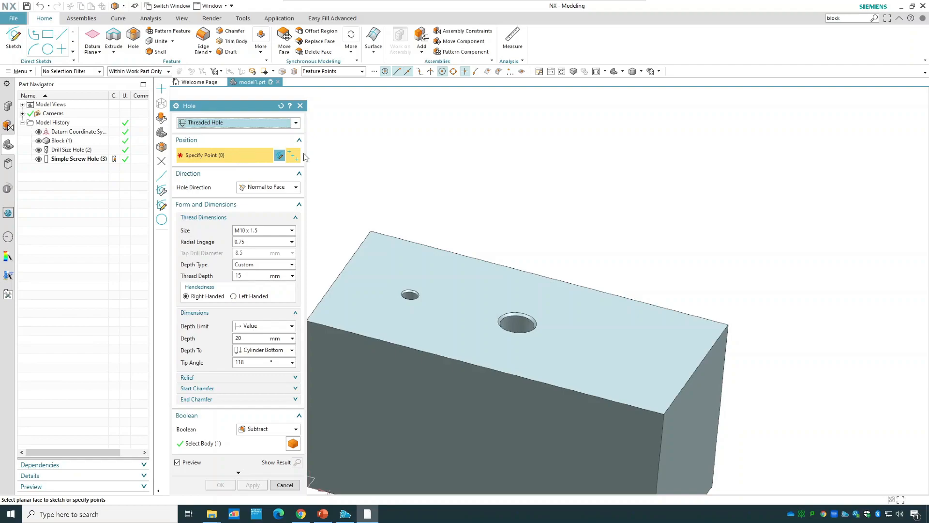
pyautogui.click(623, 331)
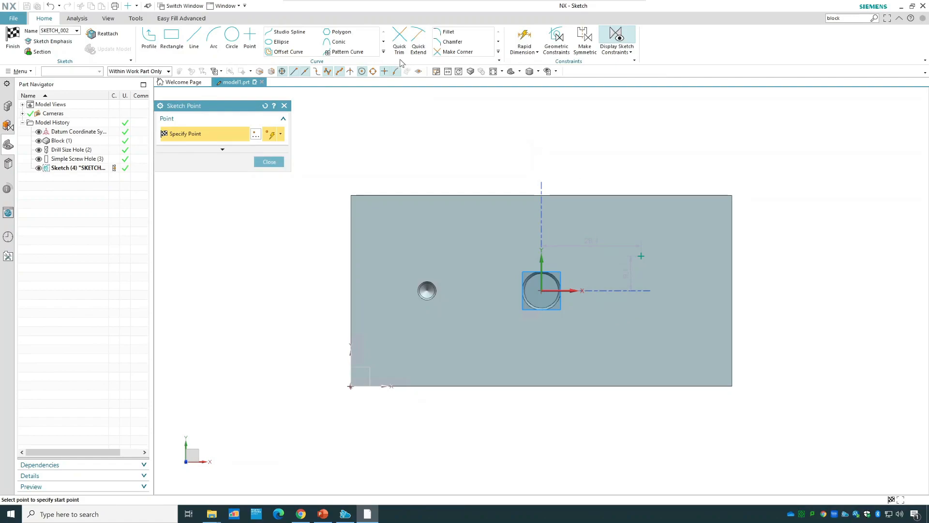
# Dimension the threaded hole's point 25 mm from the block's right edge.
pyautogui.click(525, 38)
pyautogui.click(642, 255)
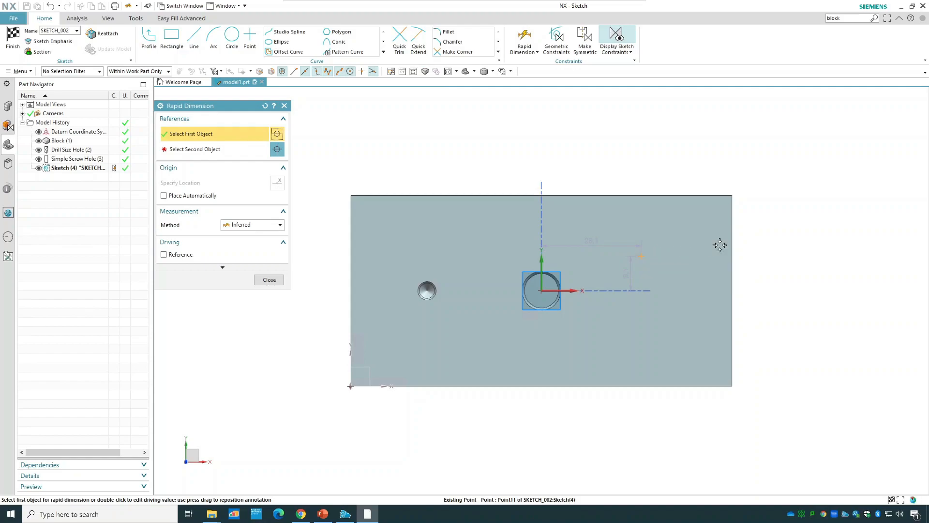
pyautogui.click(737, 196)
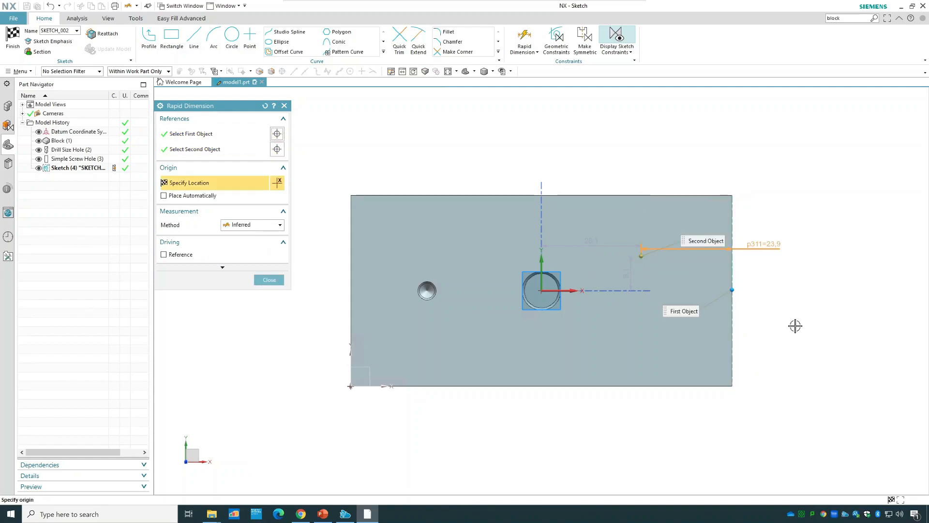
pyautogui.click(794, 324)
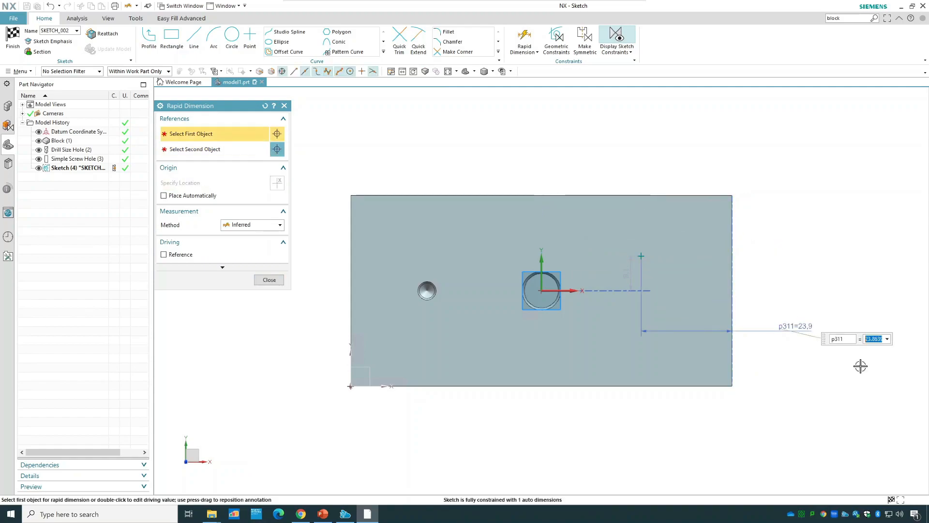
pyautogui.write('25')
pyautogui.press('Return')
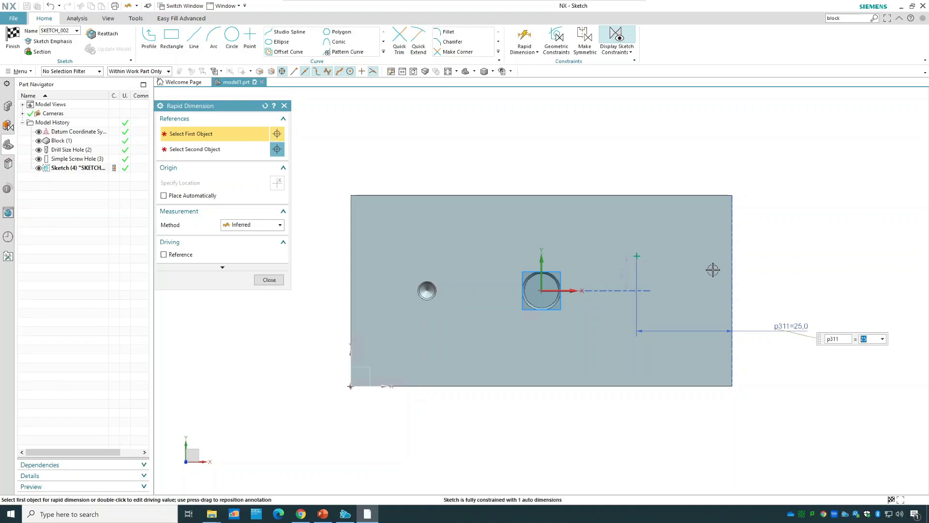
# Dimension the threaded hole's point 25 mm from the back edge of the top face and finish the sketch.
pyautogui.click(637, 256)
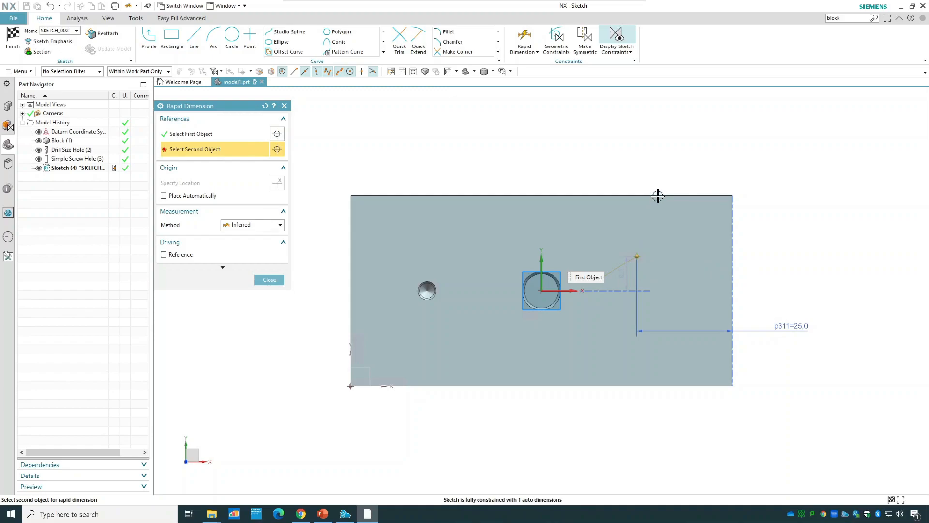
pyautogui.click(658, 196)
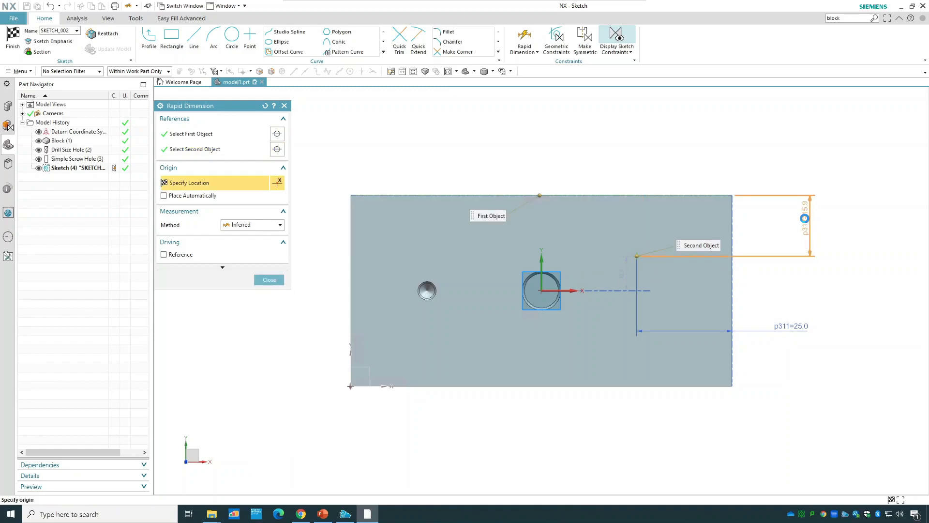
pyautogui.click(804, 219)
pyautogui.write('2')
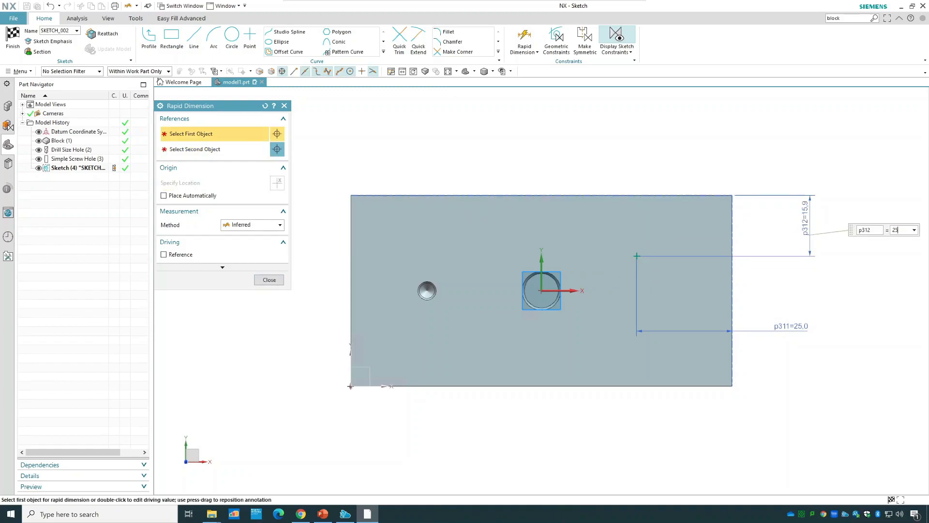
pyautogui.write('5')
pyautogui.press('Return')
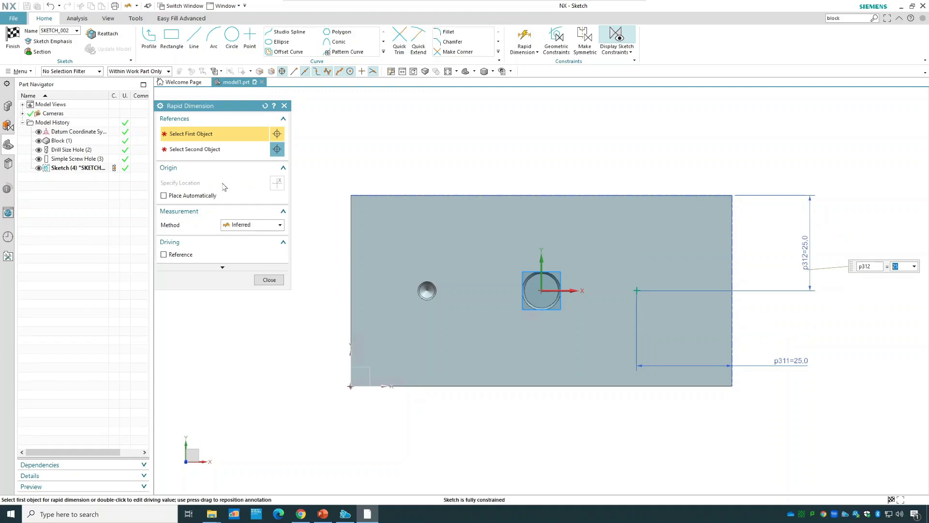
pyautogui.click(269, 280)
pyautogui.click(13, 39)
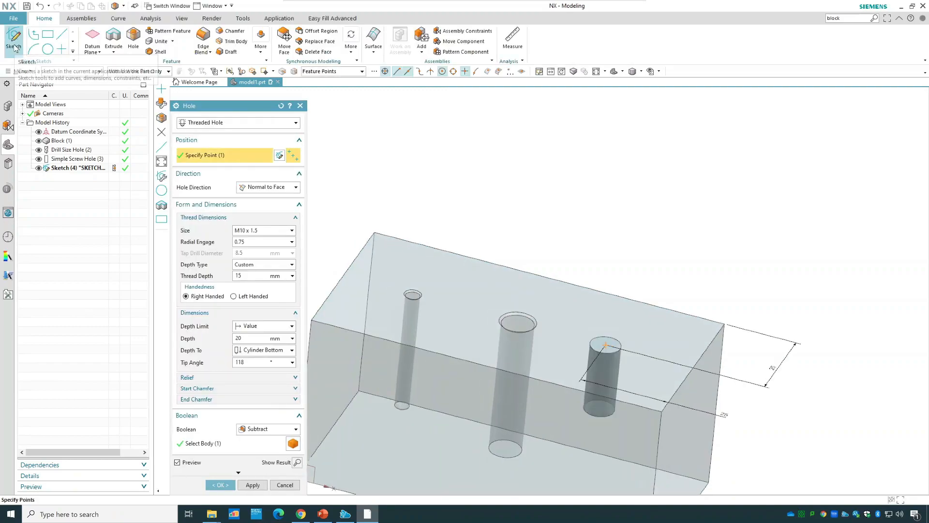
# Set the threaded hole's size to M8 x 1.25.
pyautogui.click(270, 231)
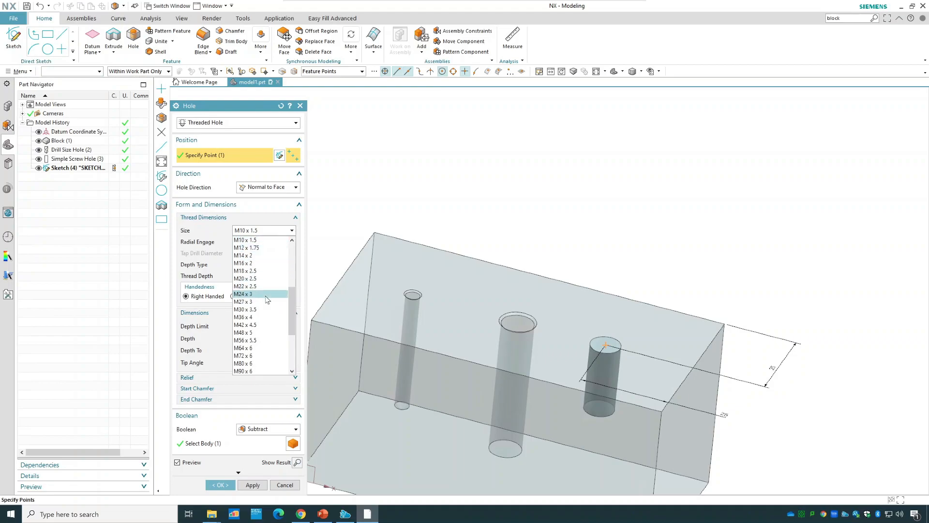
pyautogui.scroll(2, 264, 295)
pyautogui.scroll(3, 245, 325)
pyautogui.scroll(-5, 260, 334)
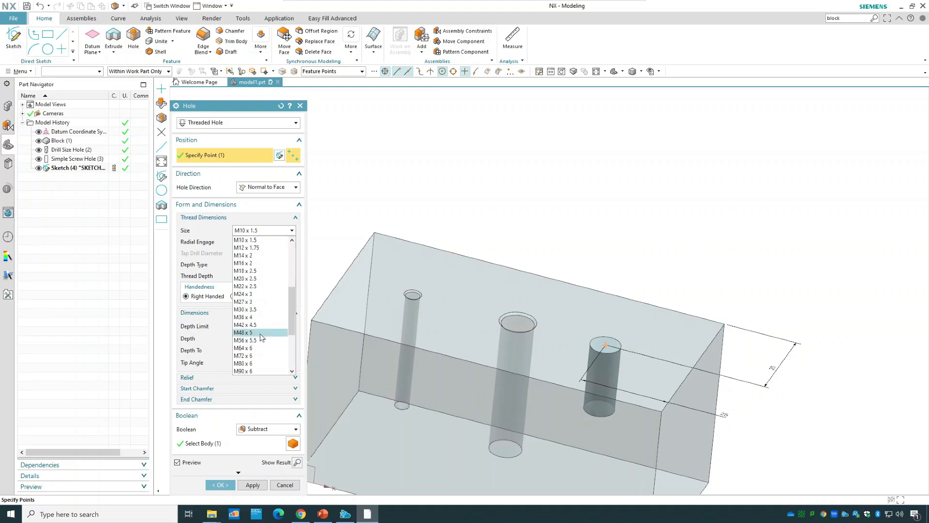
pyautogui.scroll(3, 260, 289)
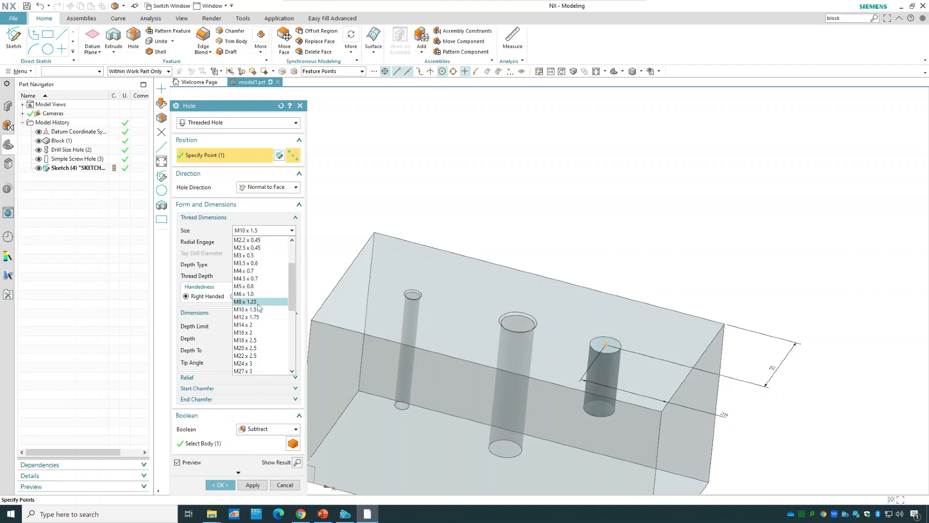
pyautogui.click(258, 302)
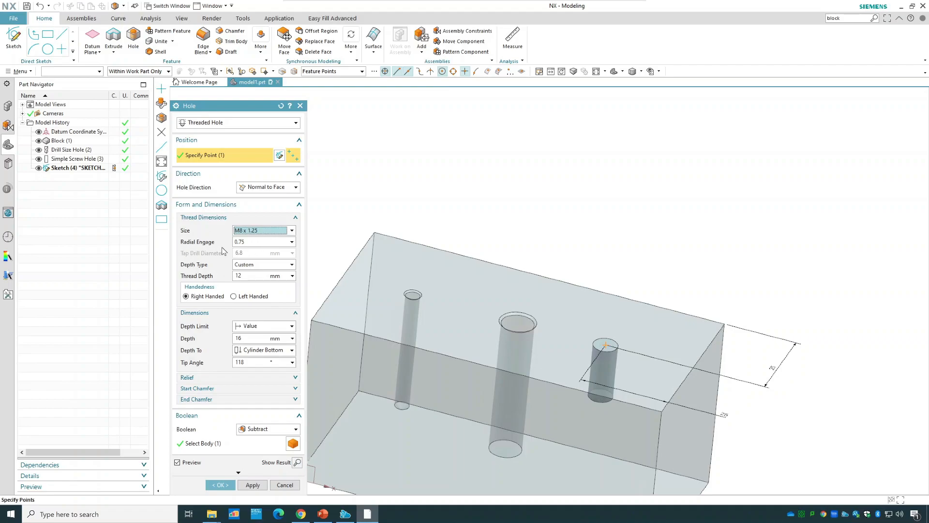
# Try the 1.0xDiameter, 2.0xDiameter and 3.0xDiameter thread depth types on the threaded hole and return the depth type to Custom.
pyautogui.click(257, 267)
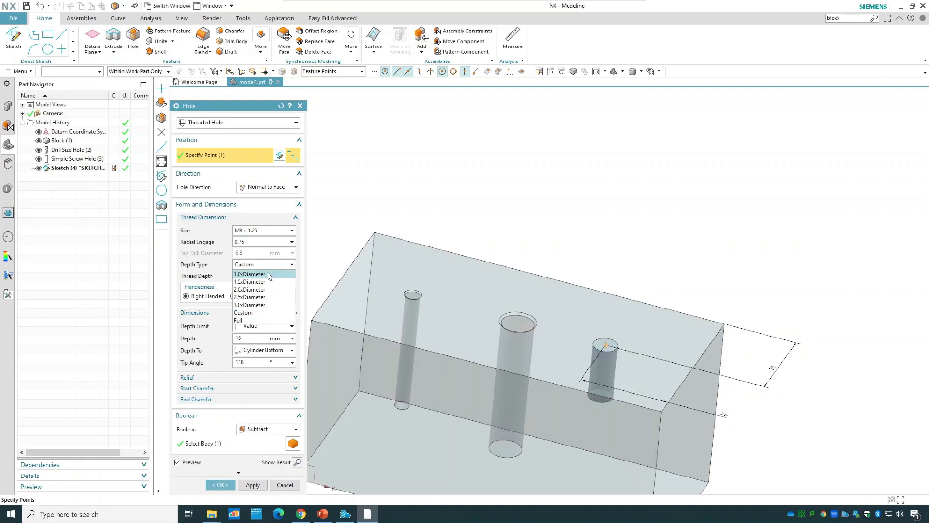
pyautogui.click(269, 274)
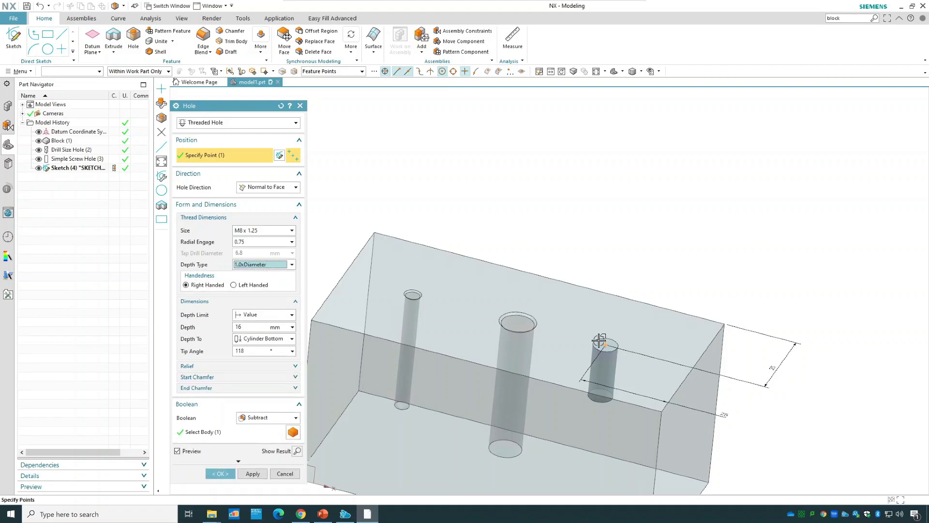
pyautogui.click(271, 267)
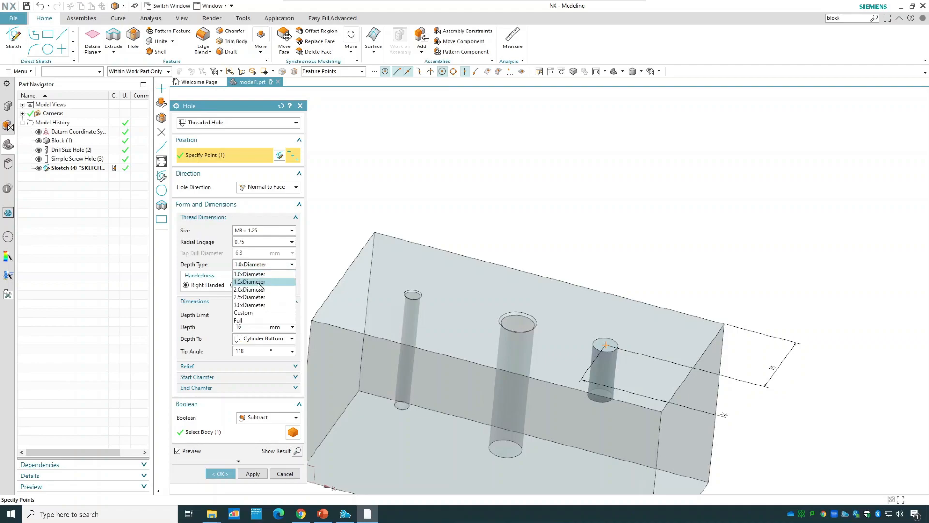
pyautogui.click(256, 289)
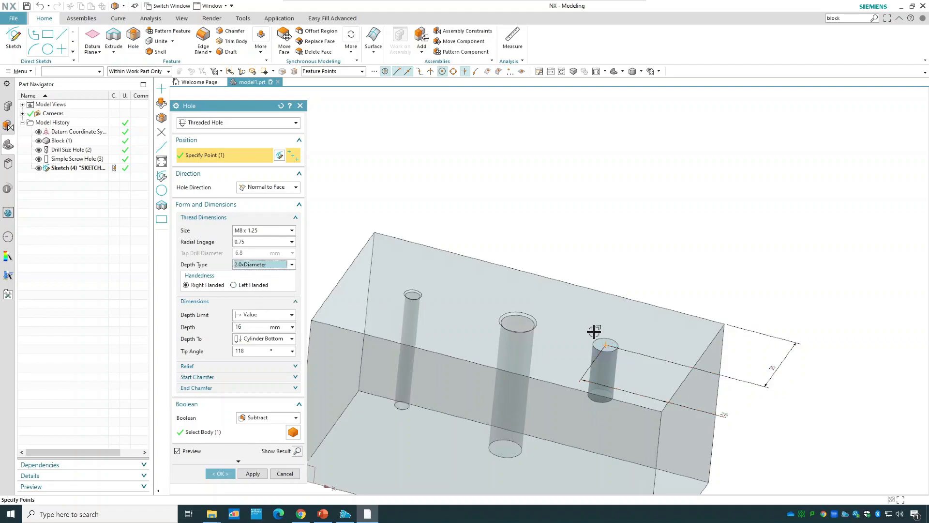
pyautogui.click(266, 267)
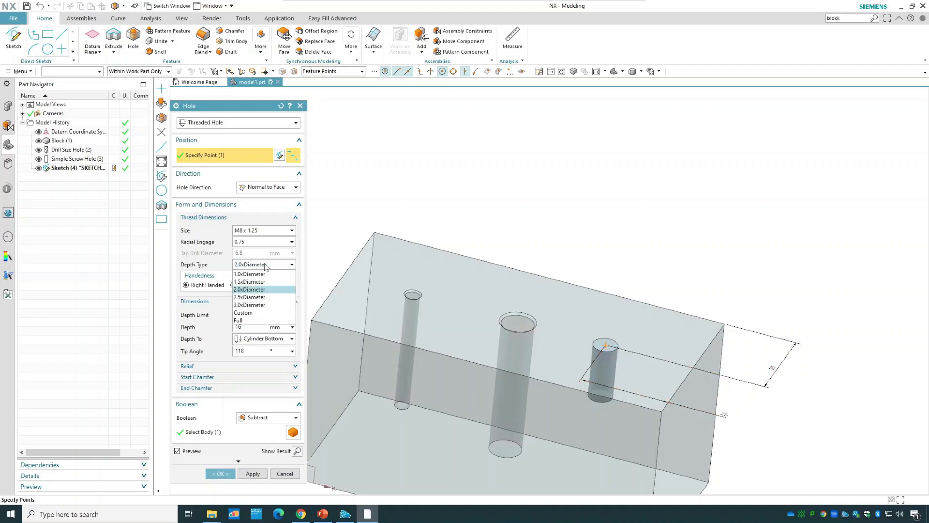
pyautogui.click(260, 303)
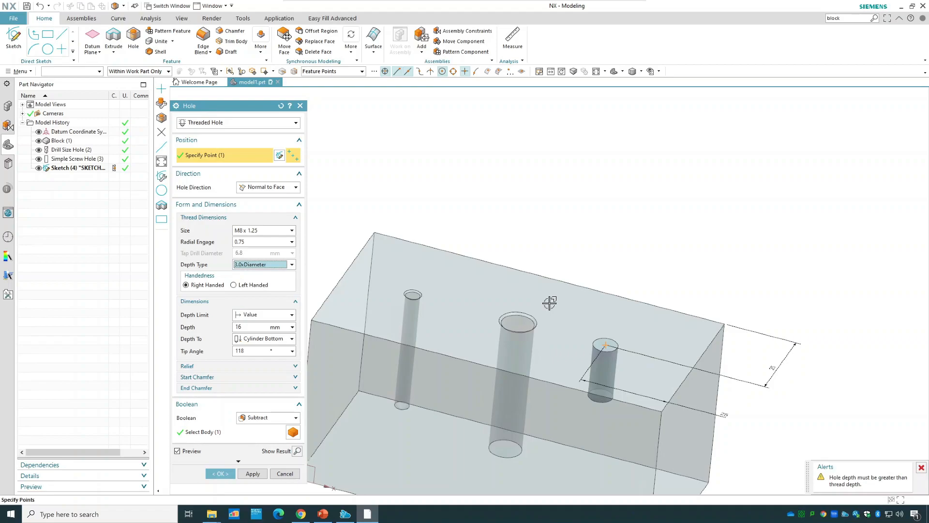
pyautogui.click(245, 263)
pyautogui.click(254, 310)
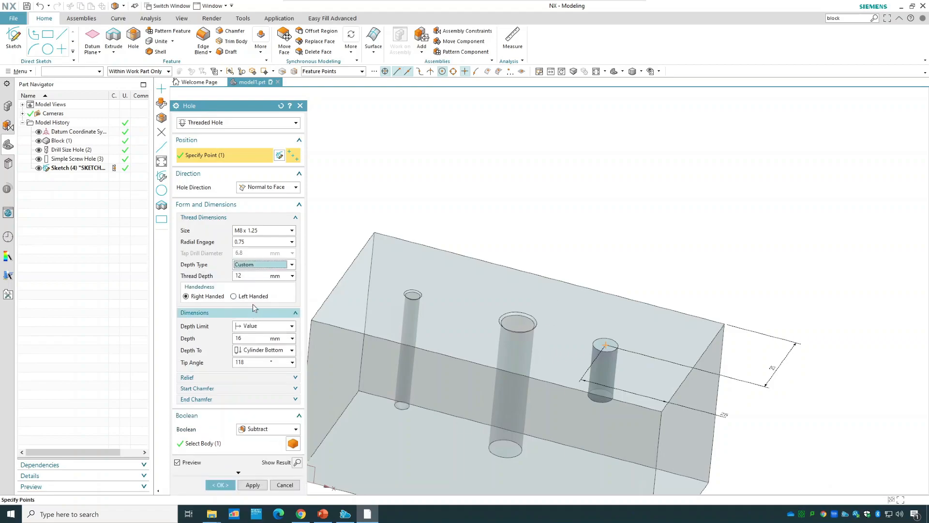
# Set the threaded hole's thread depth to 30 mm and its hole depth to 40 mm.
pyautogui.click(241, 275)
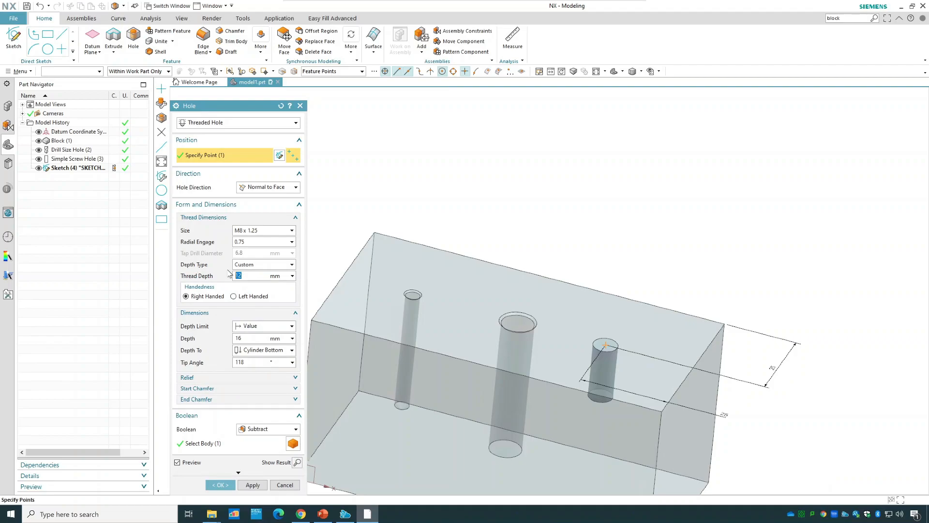
pyautogui.write('30')
pyautogui.click(254, 340)
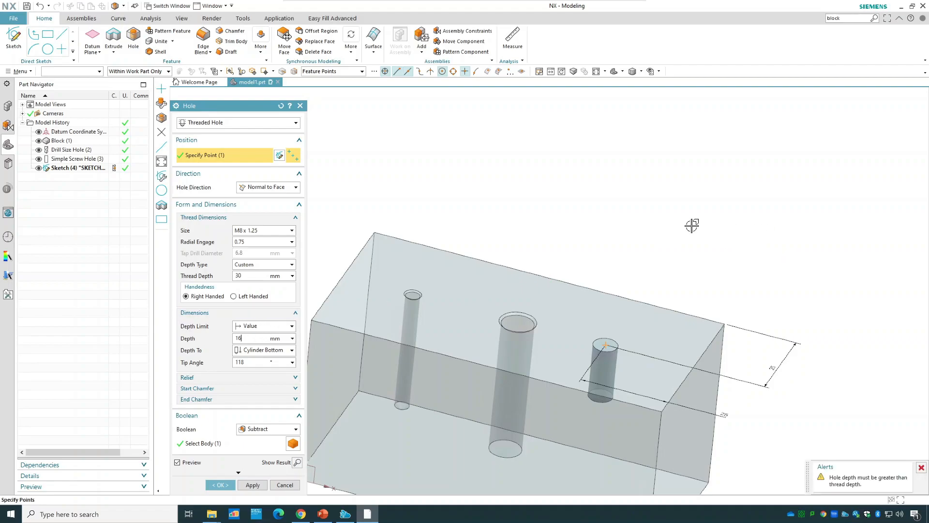
pyautogui.moveTo(692, 226); pyautogui.dragTo(708, 196, button='middle')
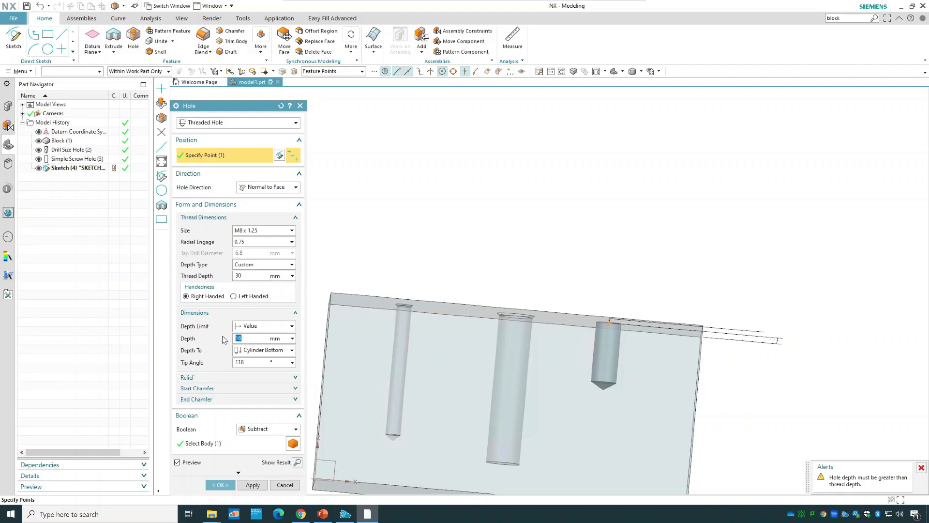
pyautogui.write('40')
pyautogui.press('Return')
# Reduce the threaded hole's depth to 30 mm, try 20 mm, and set the depth back to 30 mm.
pyautogui.click(271, 275)
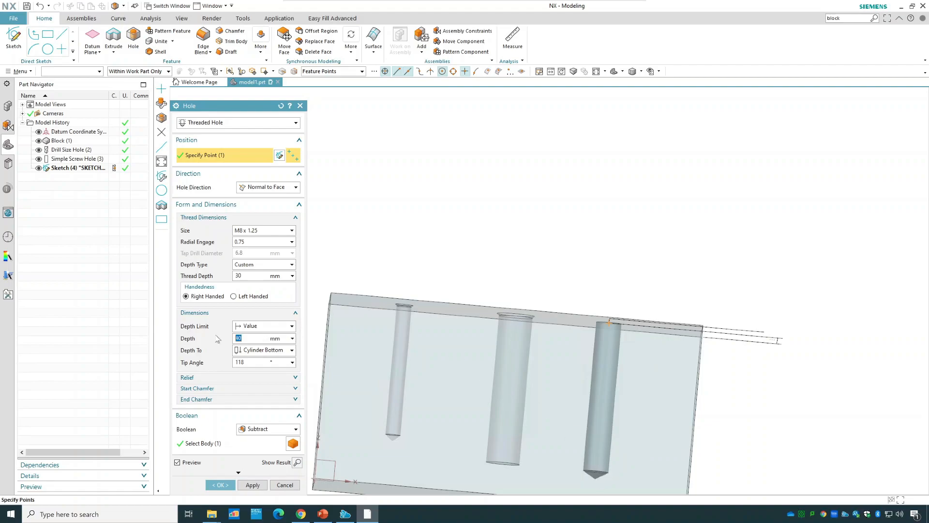
pyautogui.write('30')
pyautogui.click(252, 277)
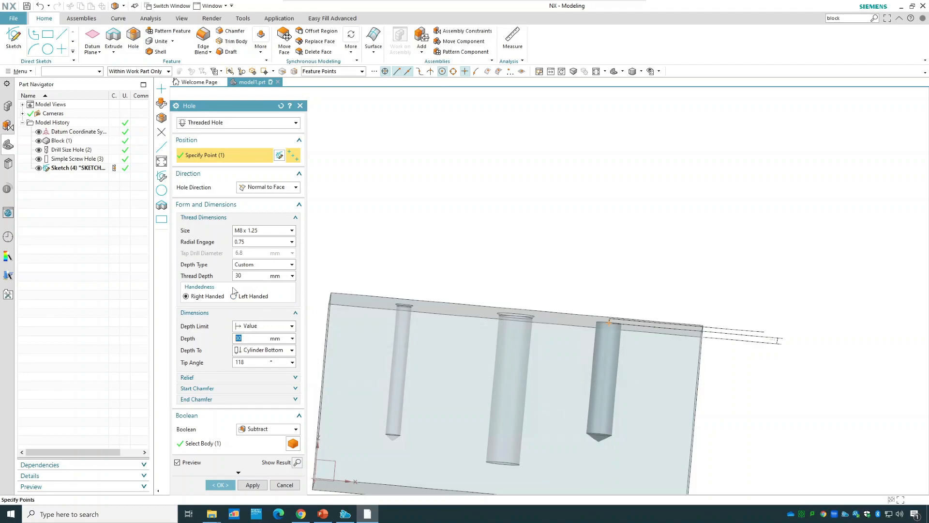
pyautogui.write('2')
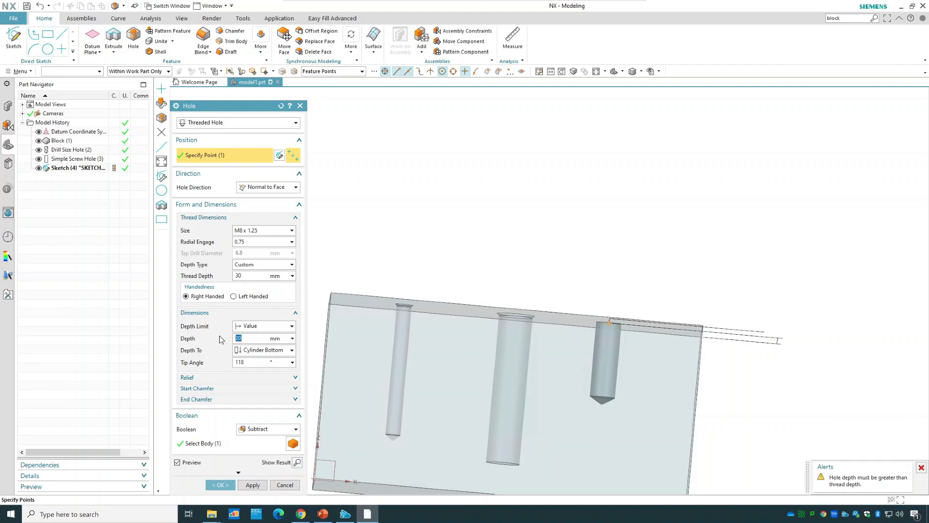
pyautogui.write('3')
# Set the threaded hole's tip angle to 0 degrees for a flat bottom.
pyautogui.press('Tab')
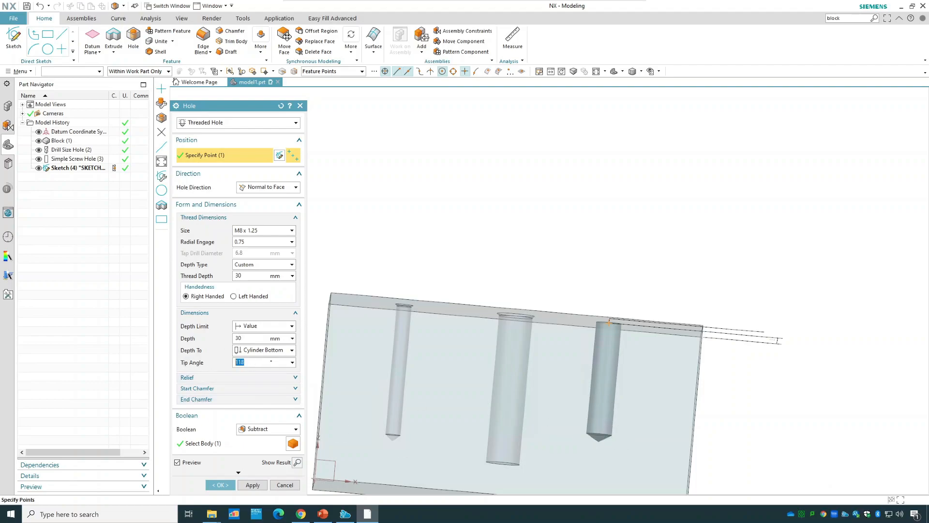
pyautogui.write('0')
pyautogui.hotkey('shift', 'Tab')
# Examine the standard metric thread sizes available for the threaded hole.
pyautogui.click(256, 233)
pyautogui.click(256, 233)
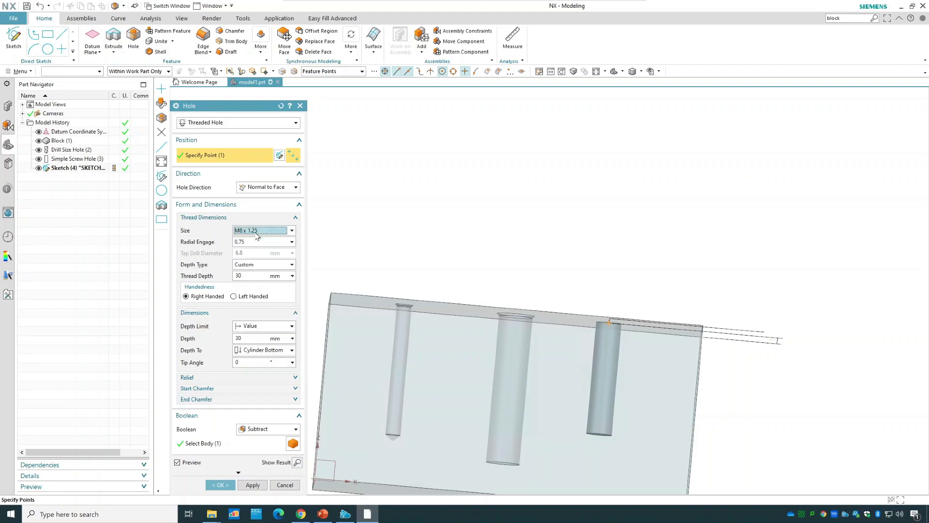
pyautogui.click(257, 236)
pyautogui.click(274, 232)
pyautogui.click(274, 231)
pyautogui.scroll(-5, 264, 263)
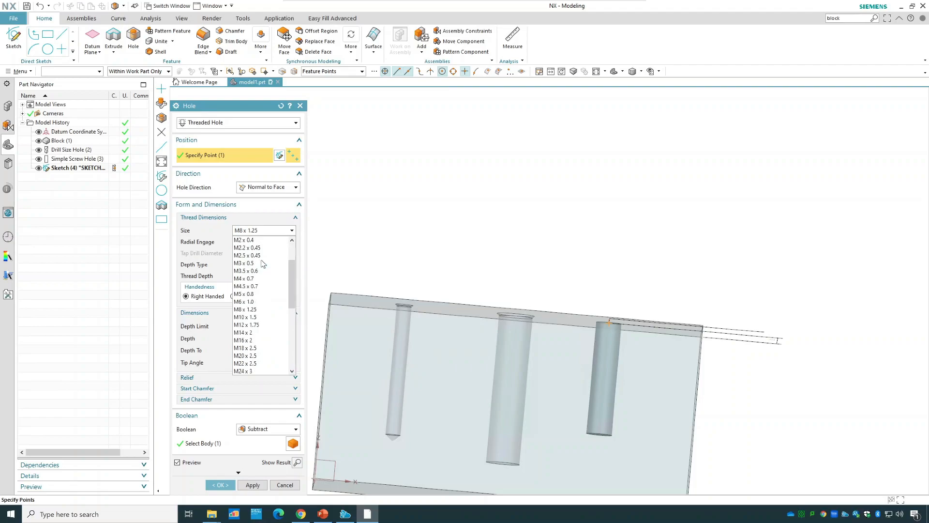
pyautogui.click(269, 230)
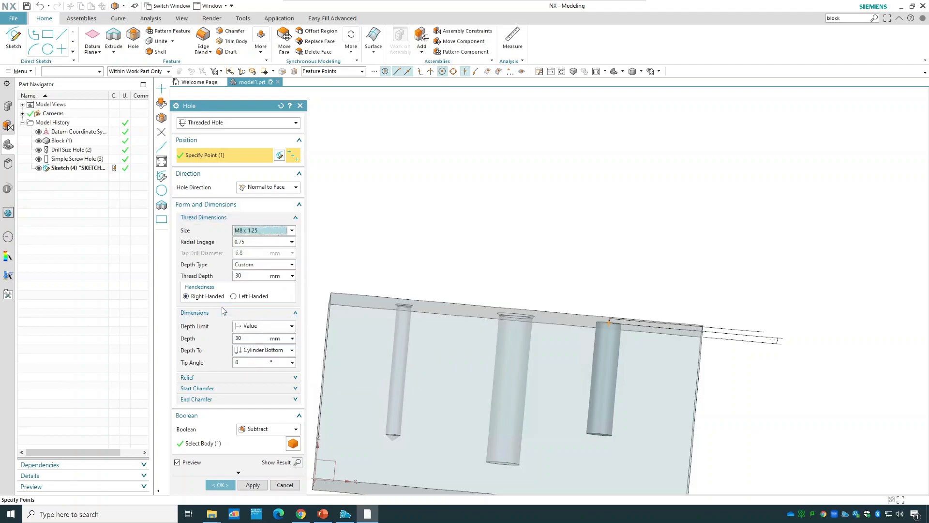
# Try the Custom and 0.5 radial engage options, return radial engage to 0.75 and create the threaded hole.
pyautogui.click(293, 242)
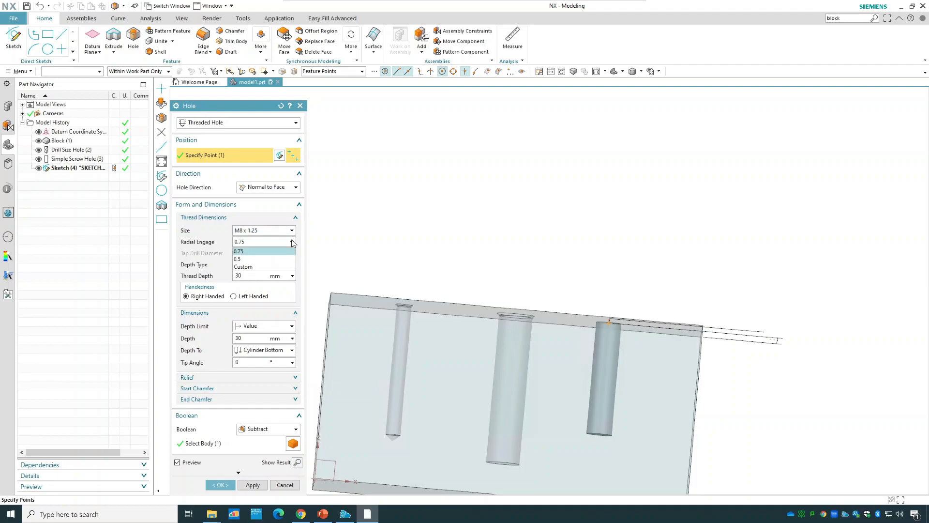
pyautogui.click(266, 266)
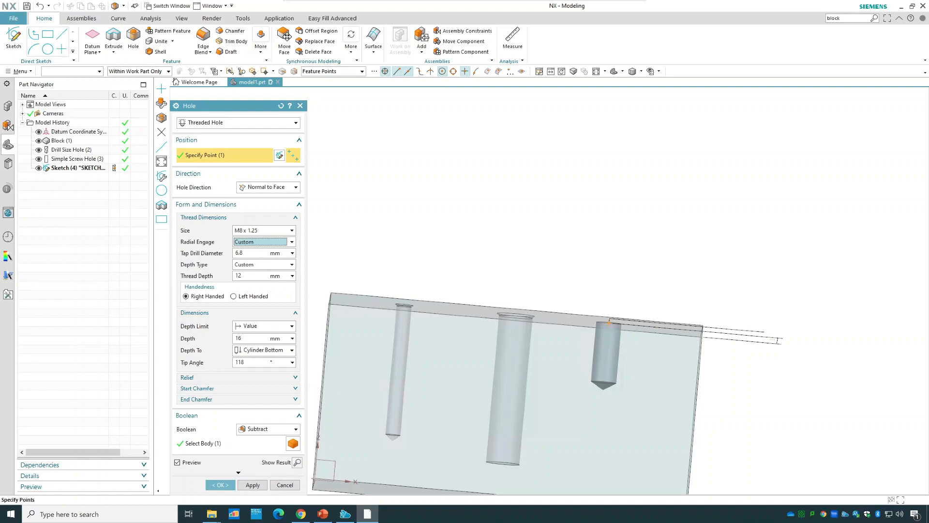
pyautogui.click(286, 243)
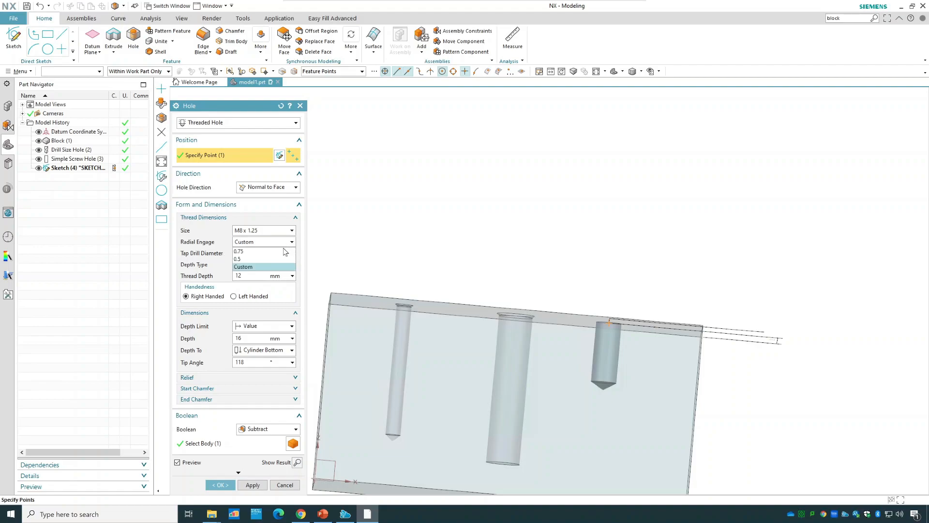
pyautogui.click(282, 252)
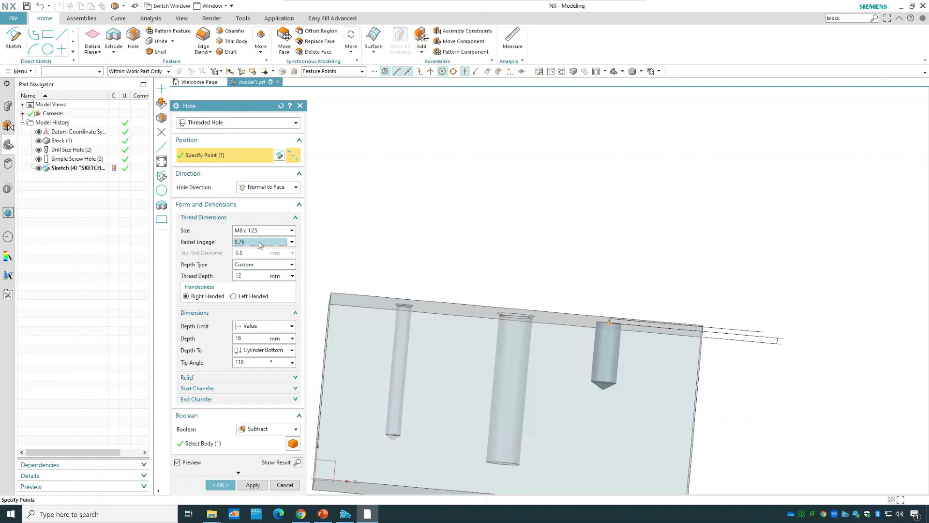
pyautogui.click(289, 243)
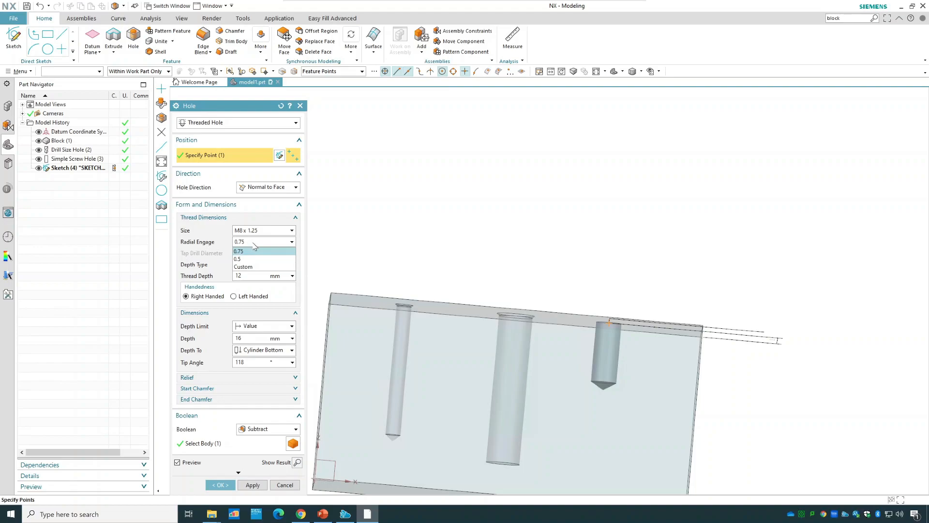
pyautogui.click(247, 258)
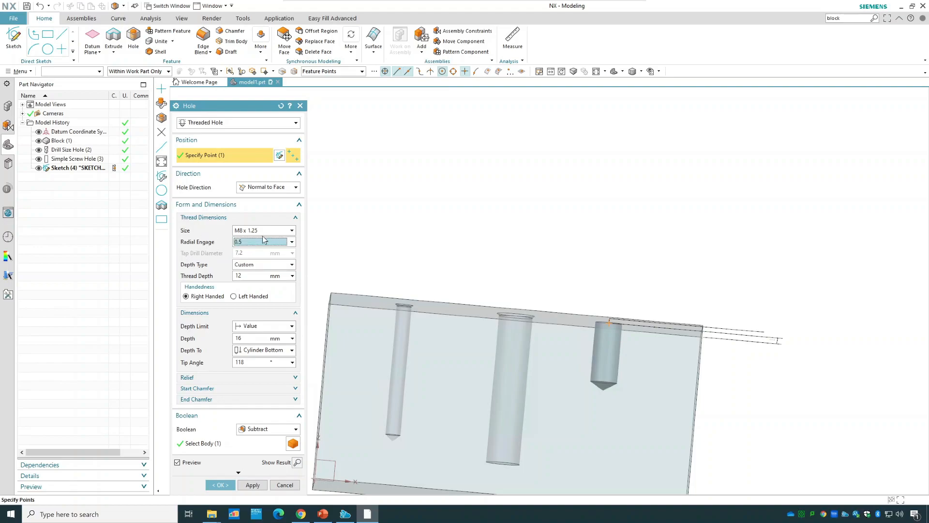
pyautogui.click(263, 242)
pyautogui.click(257, 266)
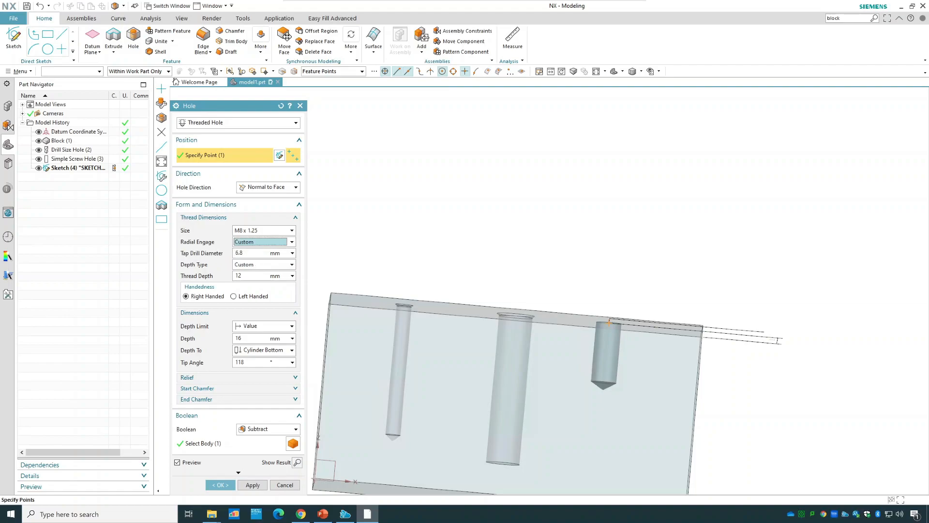
pyautogui.click(257, 246)
pyautogui.click(256, 249)
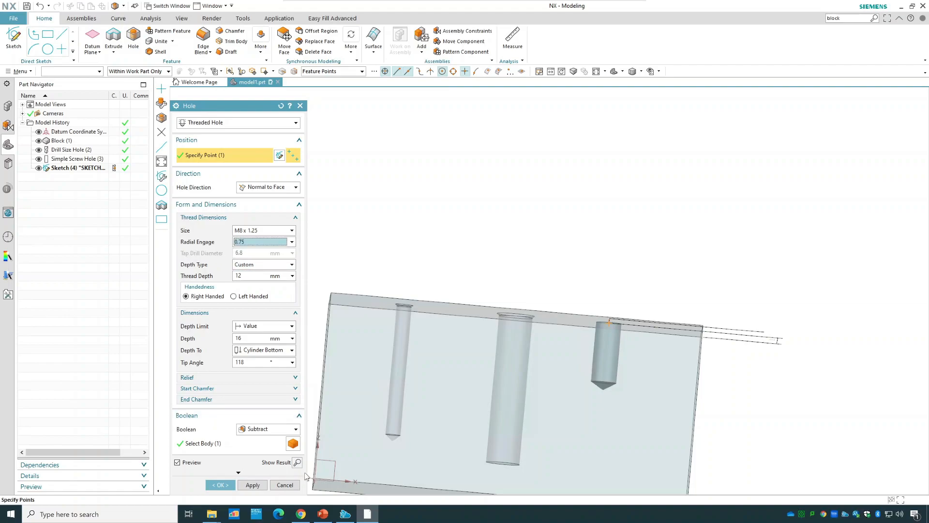
pyautogui.click(230, 485)
pyautogui.moveTo(640, 247); pyautogui.dragTo(583, 296, button='middle')
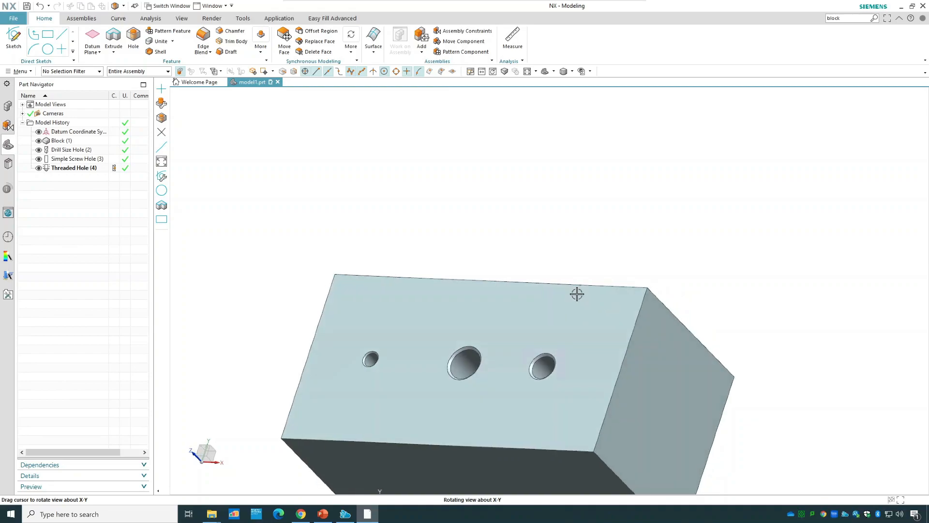
# Inspect the selected threaded hole in wireframe display and return the model to shaded display.
pyautogui.click(78, 167)
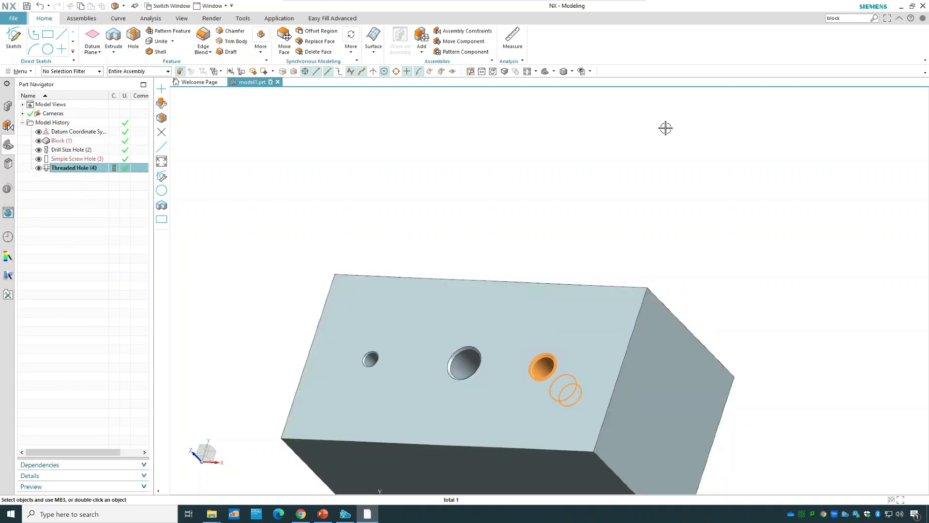
pyautogui.click(571, 71)
pyautogui.click(582, 129)
pyautogui.moveTo(683, 224); pyautogui.dragTo(690, 199, button='middle')
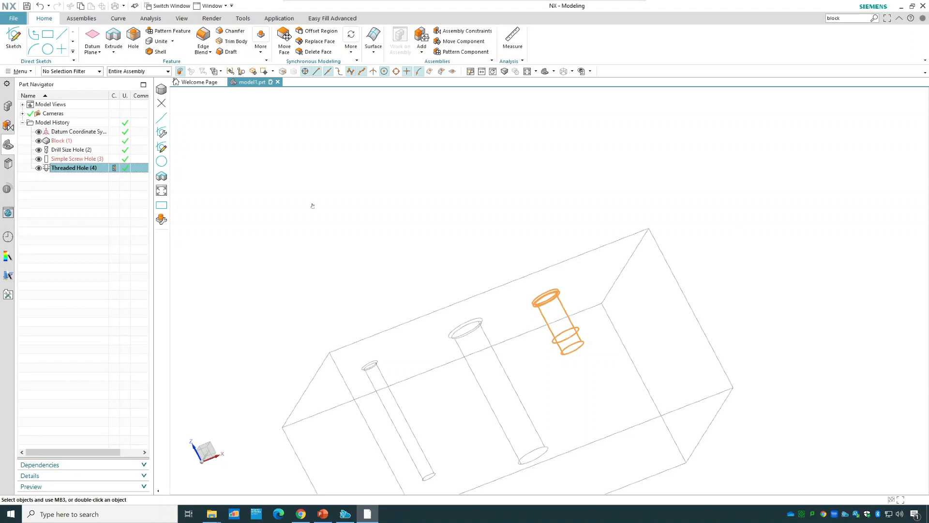
pyautogui.click(572, 71)
pyautogui.click(576, 85)
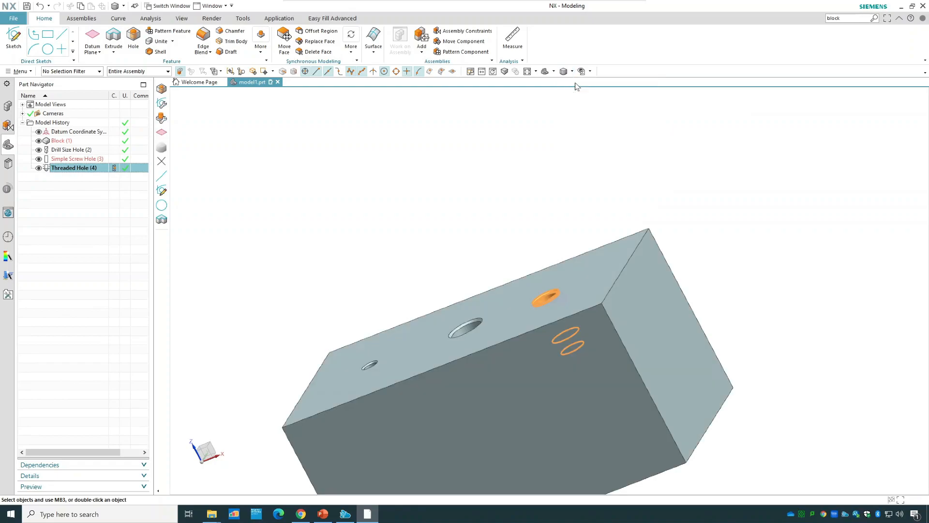
pyautogui.moveTo(565, 155); pyautogui.dragTo(512, 179, button='middle')
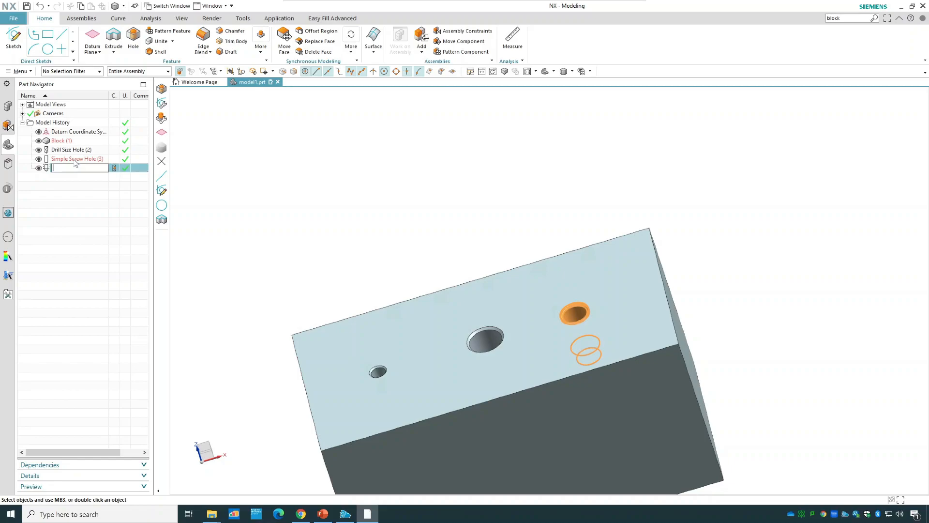
# Delete the drill size, simple screw and threaded hole features from the block and fit the model in view.
pyautogui.keyDown('ctrl'); pyautogui.click(76, 159); pyautogui.keyUp('ctrl')
pyautogui.keyDown('ctrl'); pyautogui.click(75, 150); pyautogui.keyUp('ctrl')
pyautogui.rightClick(75, 150)
pyautogui.click(95, 309)
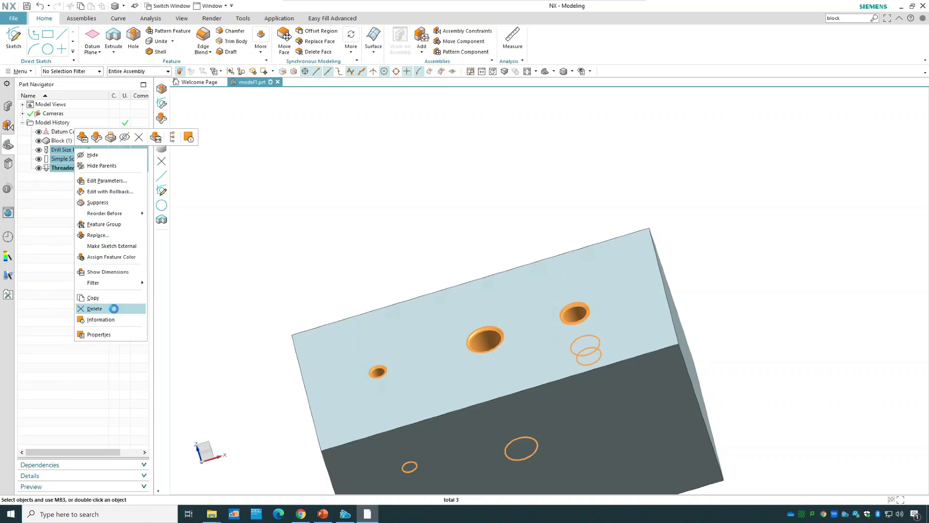
pyautogui.click(527, 73)
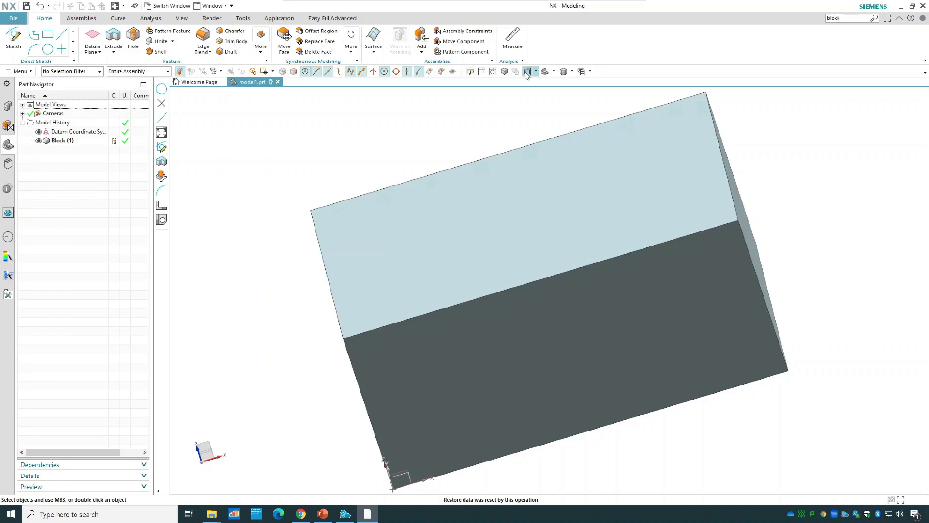
# Start a Hole Series hole and place its sketch point near a corner of the block's top face.
pyautogui.click(133, 39)
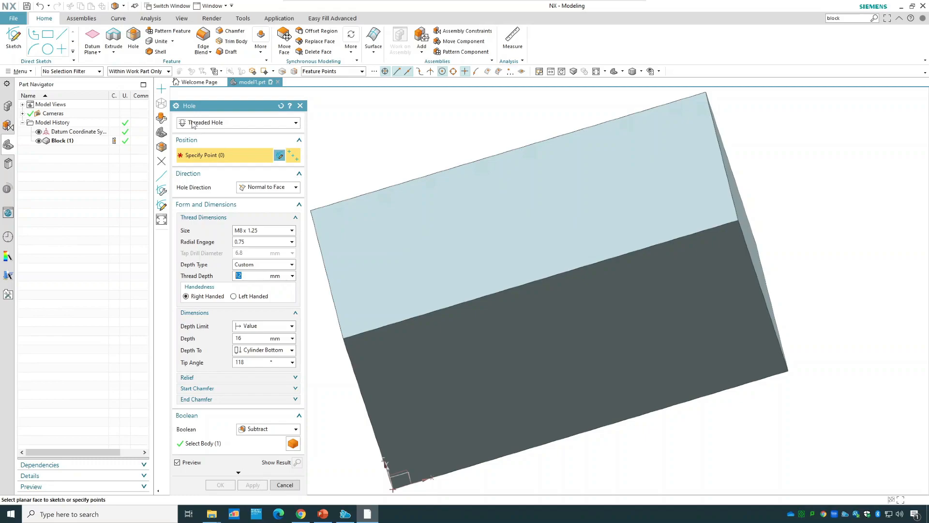
pyautogui.click(193, 124)
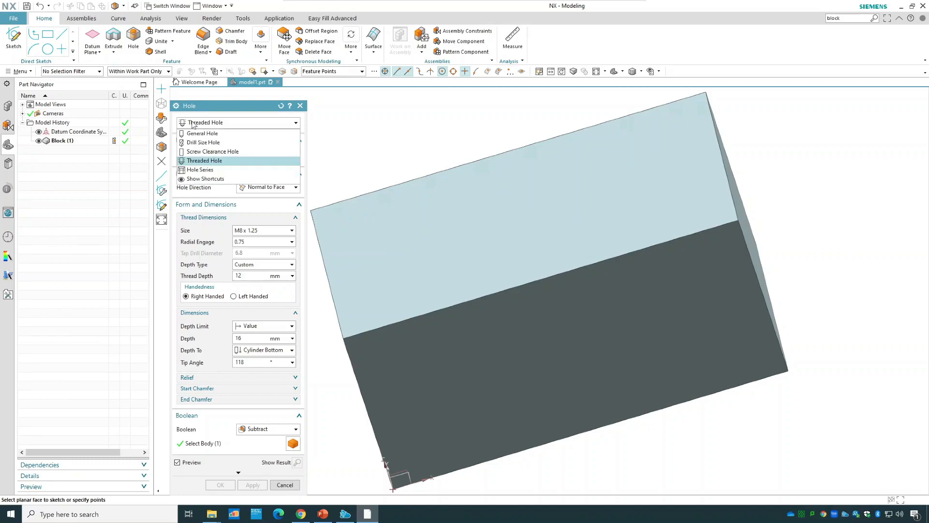
pyautogui.click(215, 172)
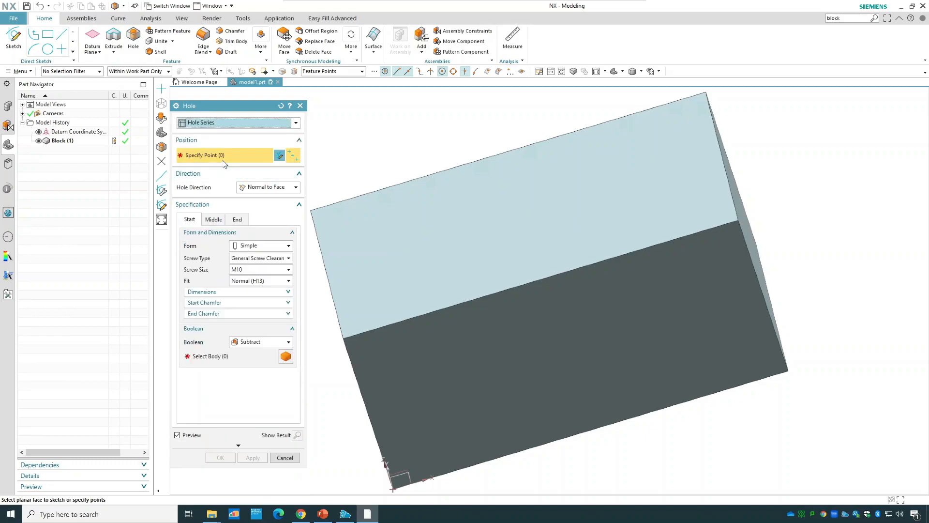
pyautogui.click(409, 243)
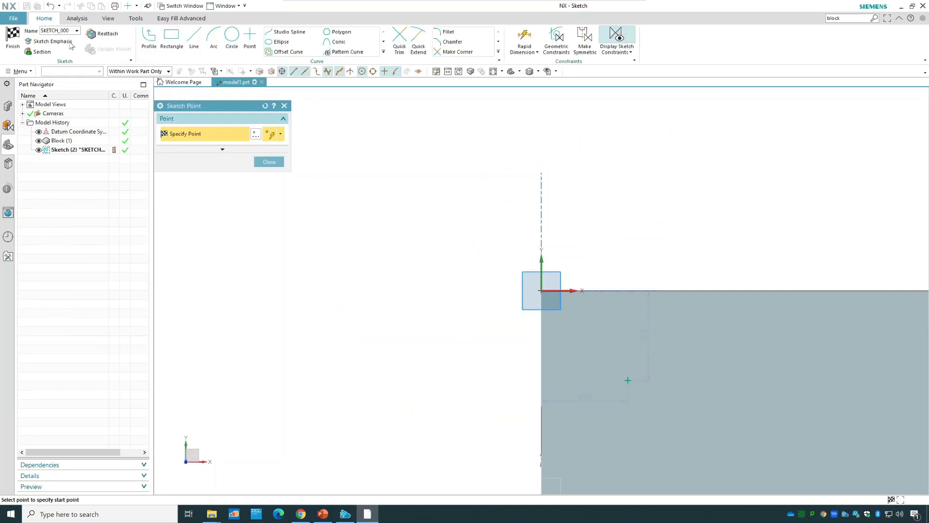
pyautogui.click(13, 44)
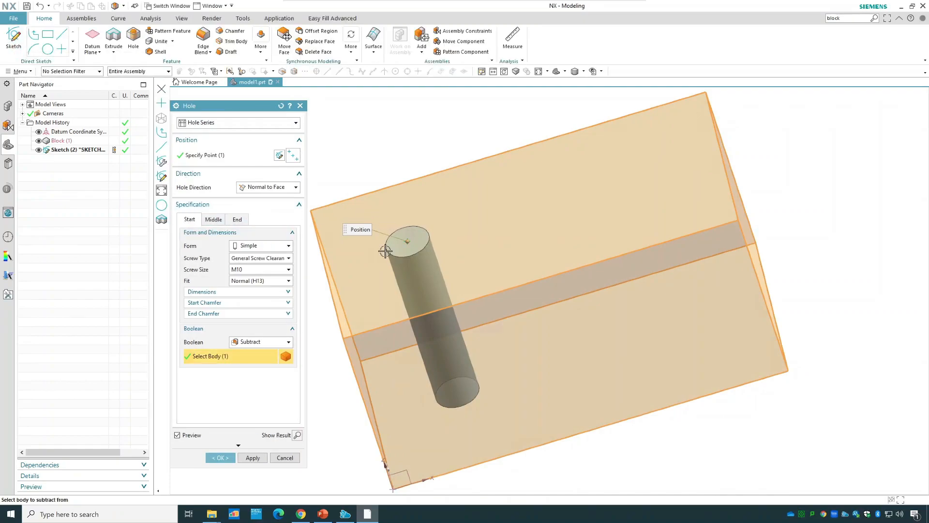
# Try the Counterbored form for the hole series' start hole, set it to Countersunk and check the available screw sizes.
pyautogui.moveTo(697, 405); pyautogui.dragTo(481, 286, button='middle')
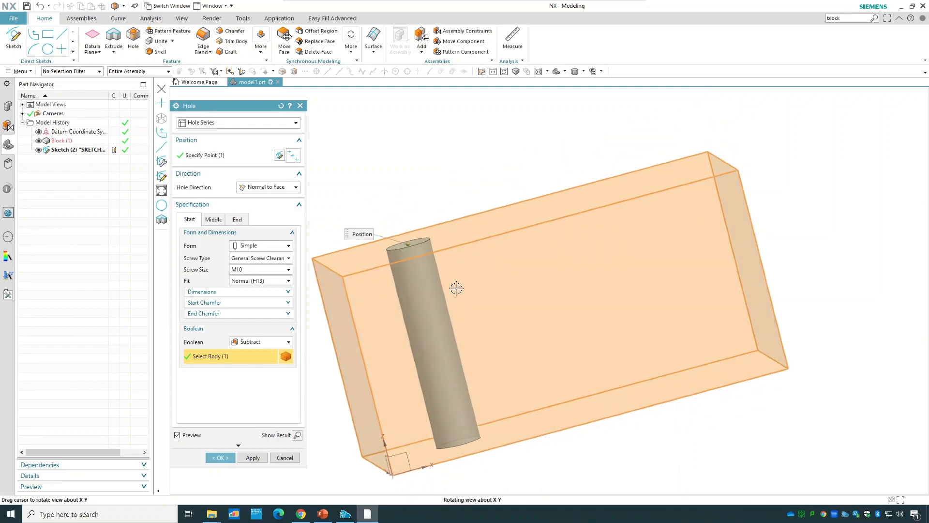
pyautogui.click(254, 248)
pyautogui.click(262, 265)
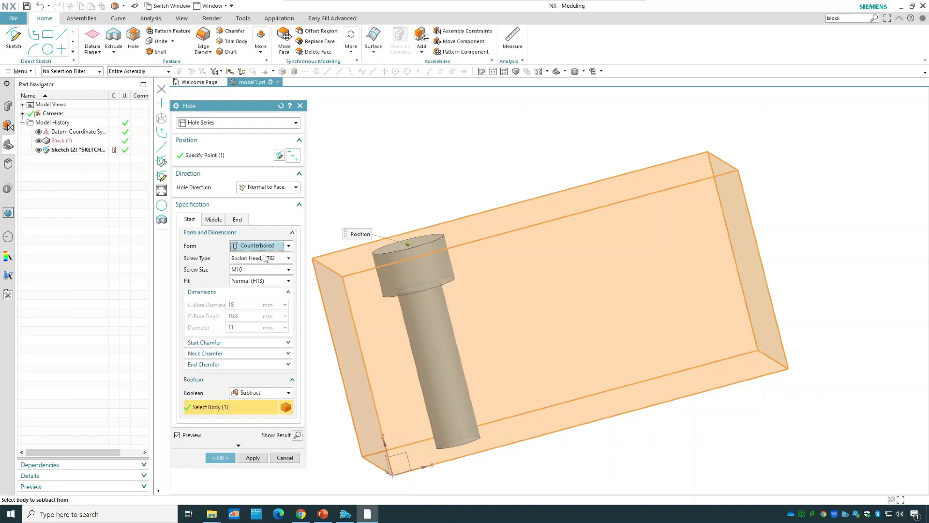
pyautogui.click(267, 248)
pyautogui.click(261, 275)
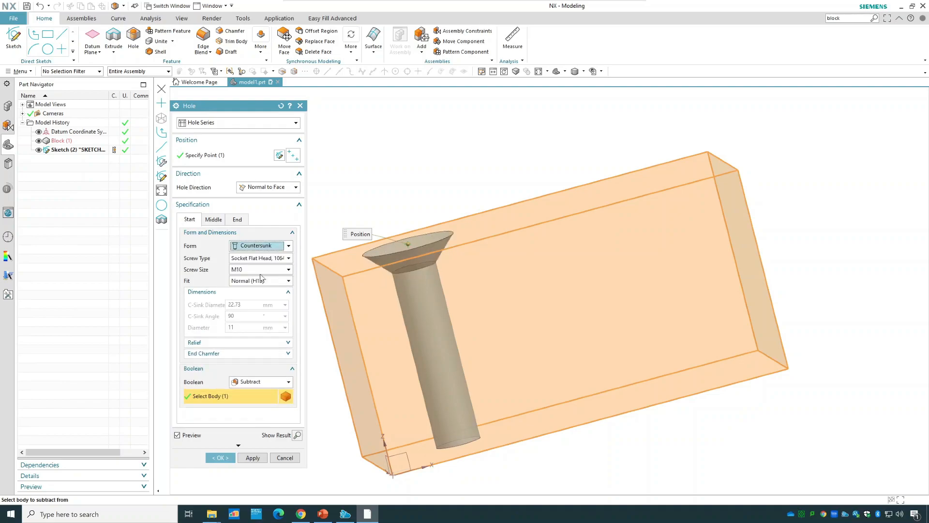
pyautogui.click(252, 270)
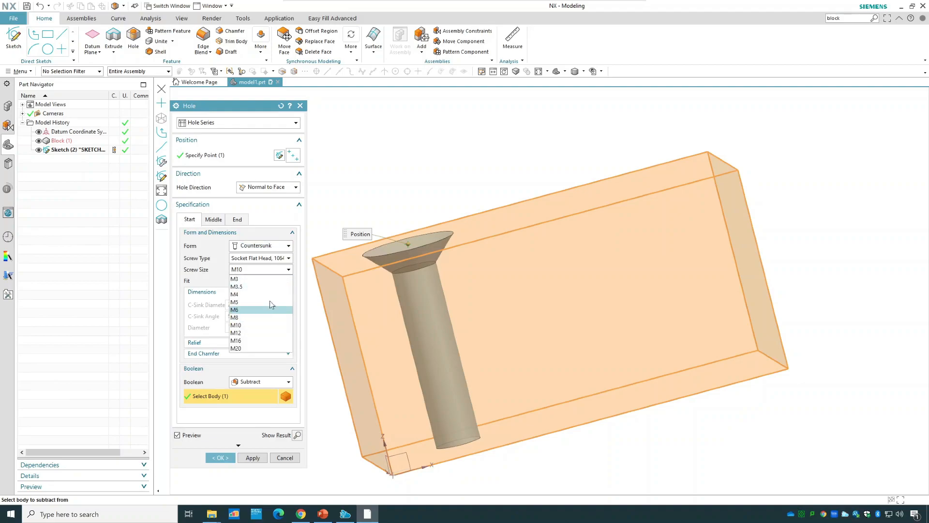
pyautogui.click(248, 270)
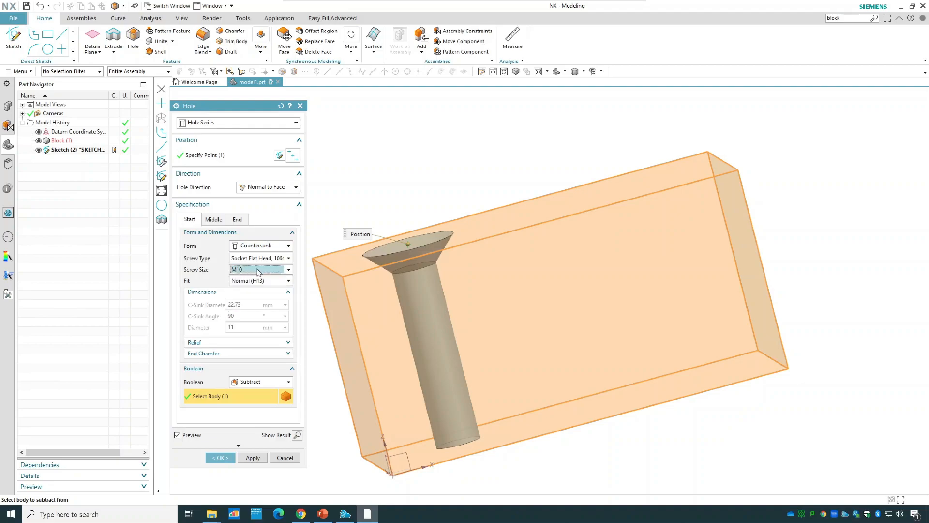
# Set the start hole's fit to Close (H12), then unlink the middle hole from the start dimensions and set its fit to Normal (H13).
pyautogui.click(246, 281)
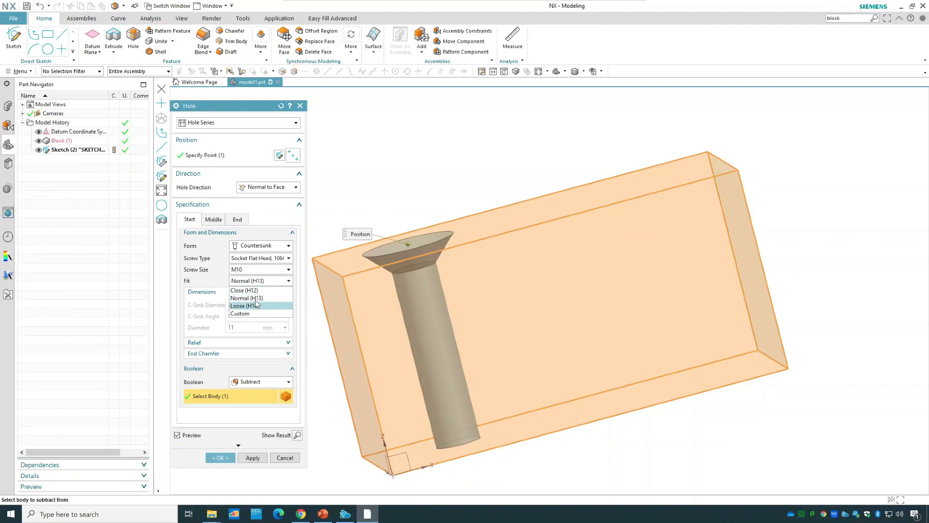
pyautogui.click(245, 291)
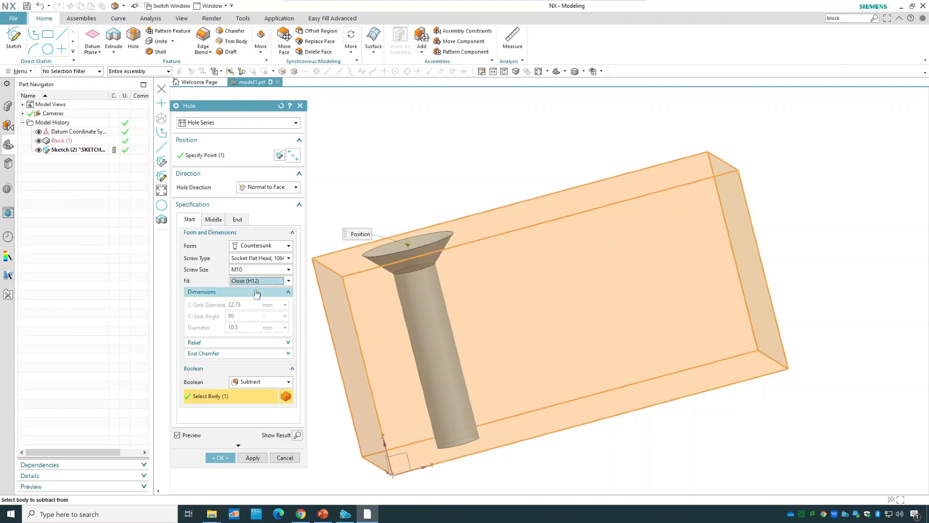
pyautogui.click(213, 220)
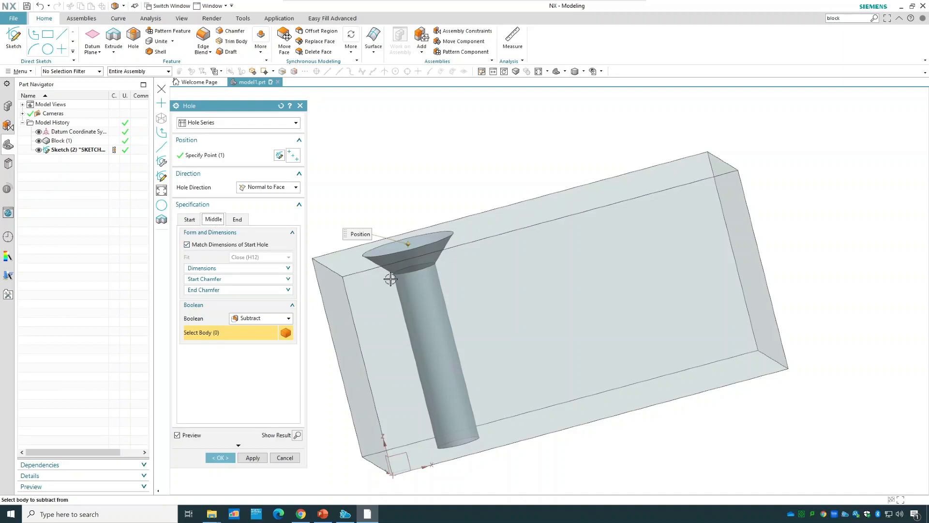
pyautogui.click(219, 245)
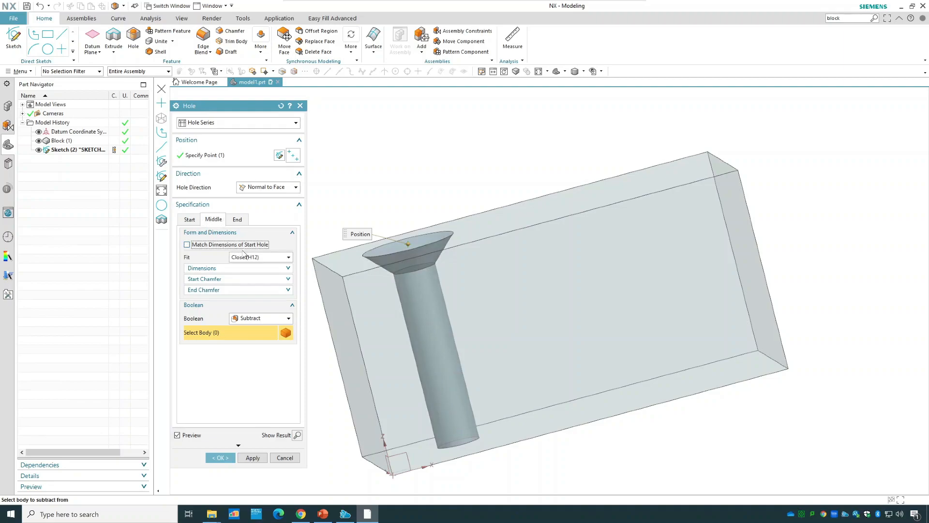
pyautogui.click(251, 258)
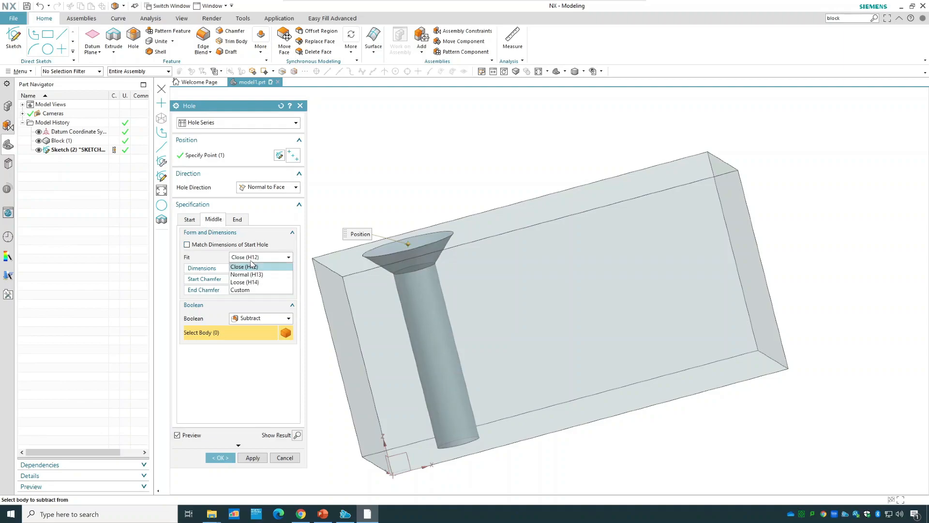
pyautogui.click(255, 274)
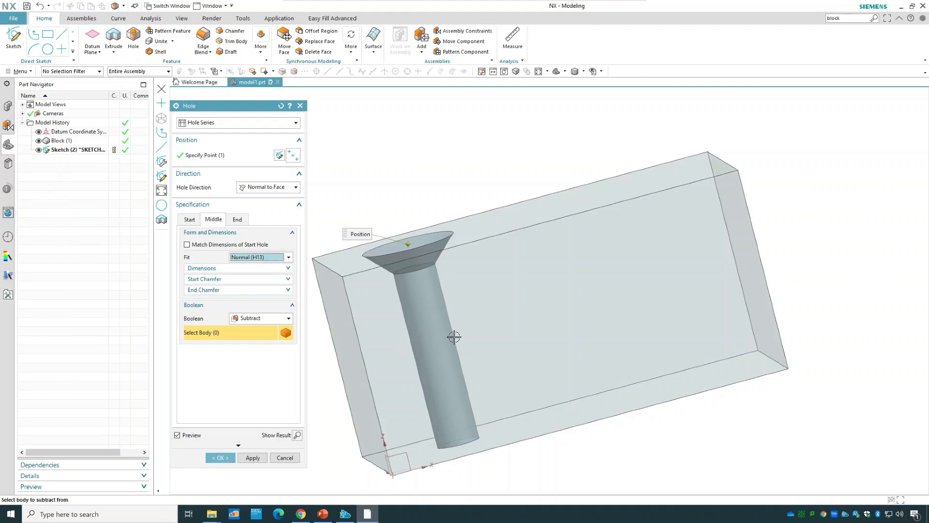
# Unlink the end hole from the start dimensions and set its fit to Loose (H14), tip angle to 0 and depth to 3 mm.
pyautogui.click(237, 219)
pyautogui.click(214, 245)
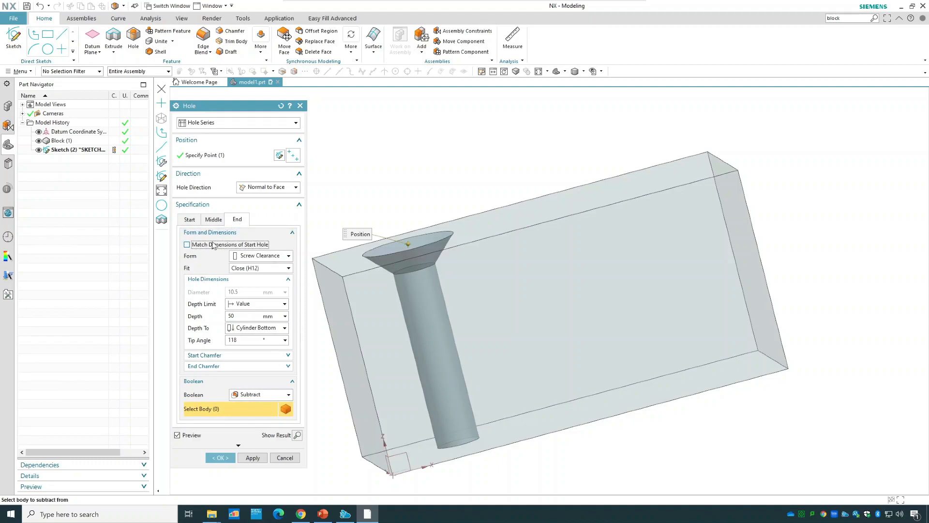
pyautogui.click(252, 269)
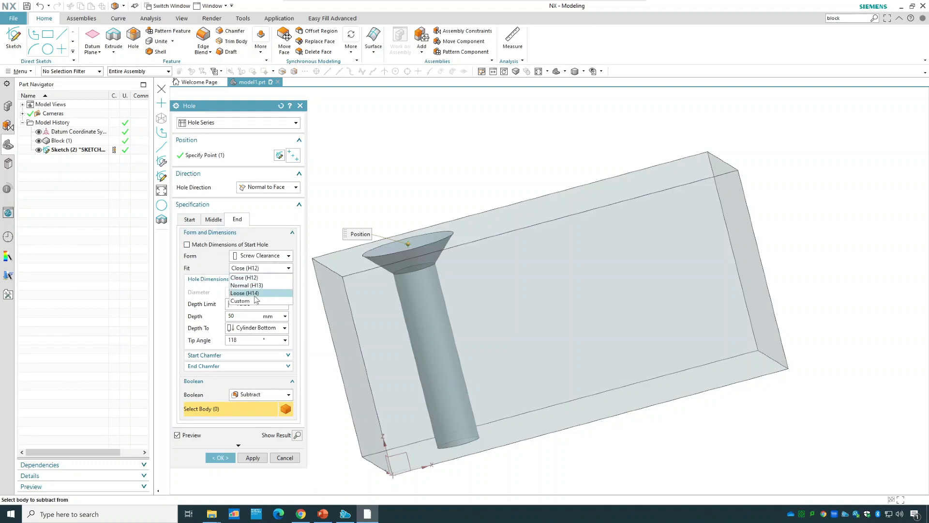
pyautogui.click(252, 293)
pyautogui.click(260, 341)
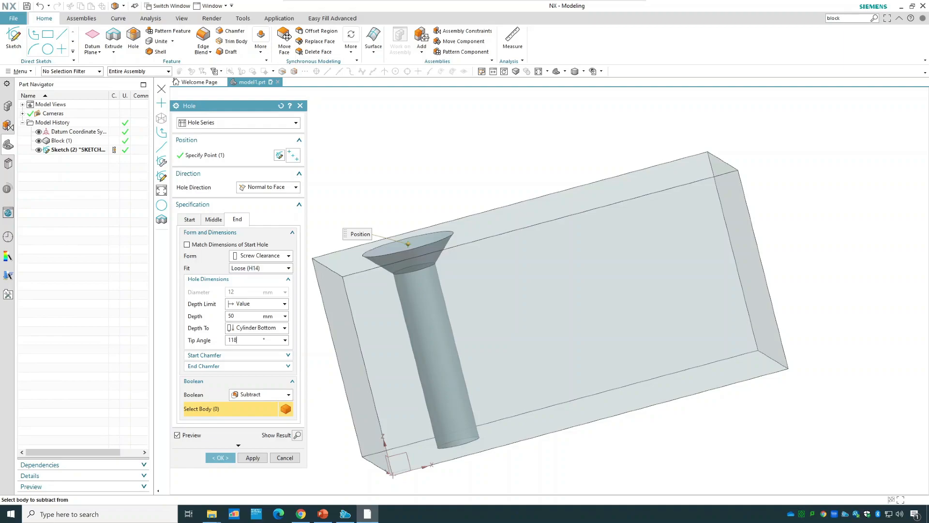
pyautogui.write('0')
pyautogui.moveTo(237, 316); pyautogui.dragTo(208, 314)
pyautogui.write('3')
# Recheck the start hole's specification, create the hole series in the block and inspect its countersink.
pyautogui.click(186, 219)
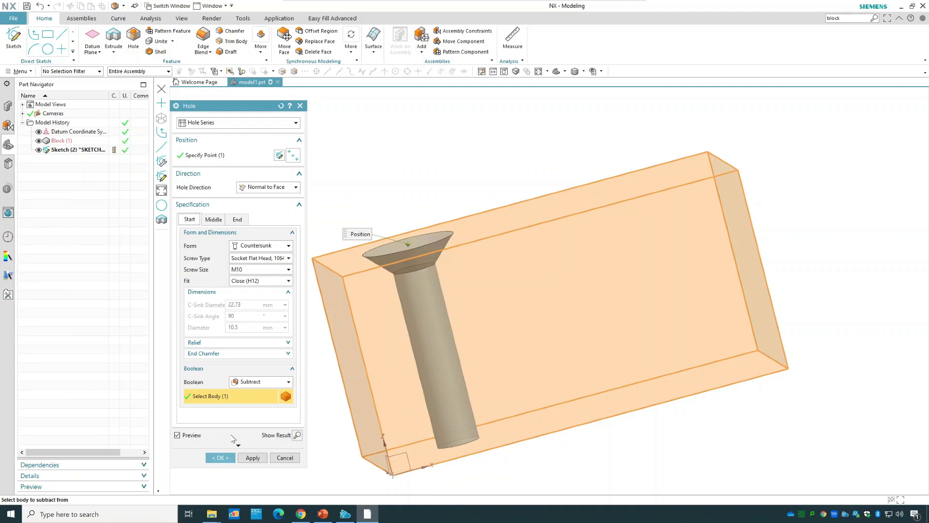
pyautogui.click(228, 457)
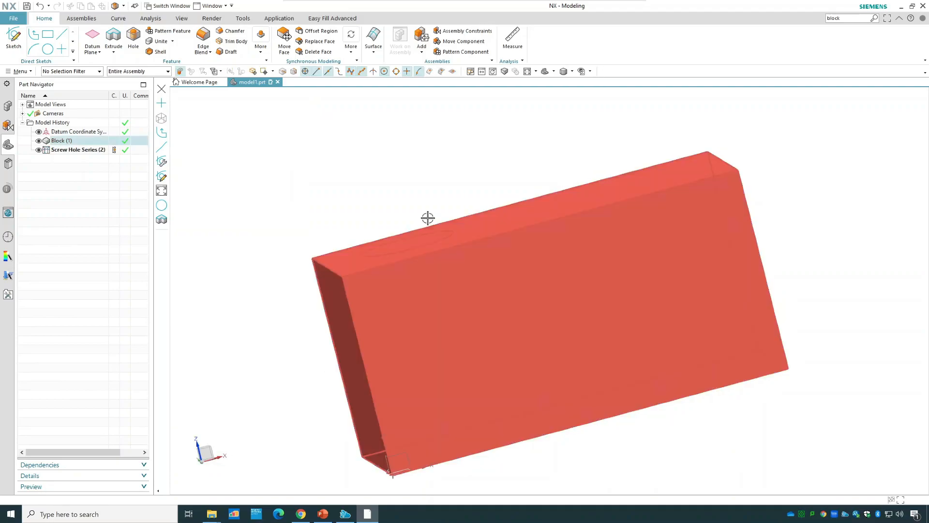
pyautogui.moveTo(425, 185); pyautogui.dragTo(430, 205, button='middle')
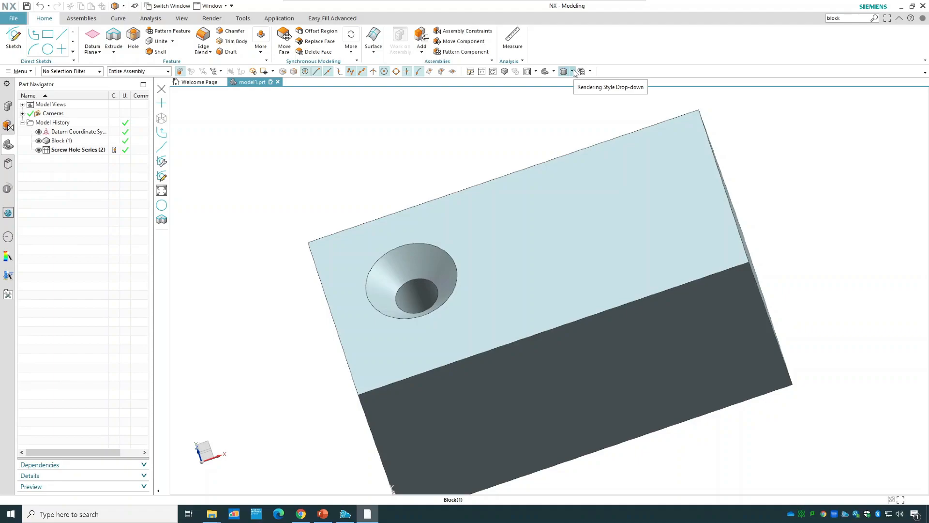
# Delete the screw hole series and the block from the model history.
pyautogui.click(58, 150)
pyautogui.rightClick(59, 151)
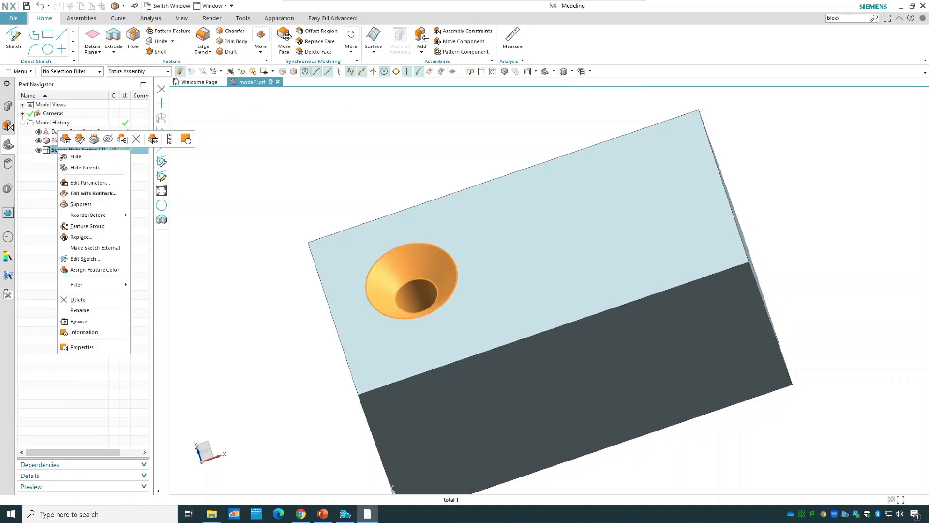
pyautogui.click(78, 311)
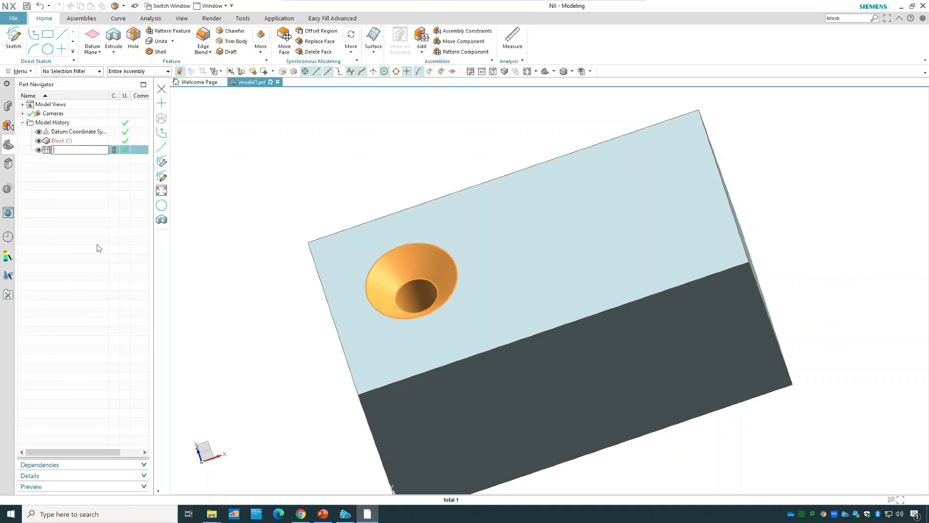
pyautogui.press('Escape')
pyautogui.rightClick(58, 150)
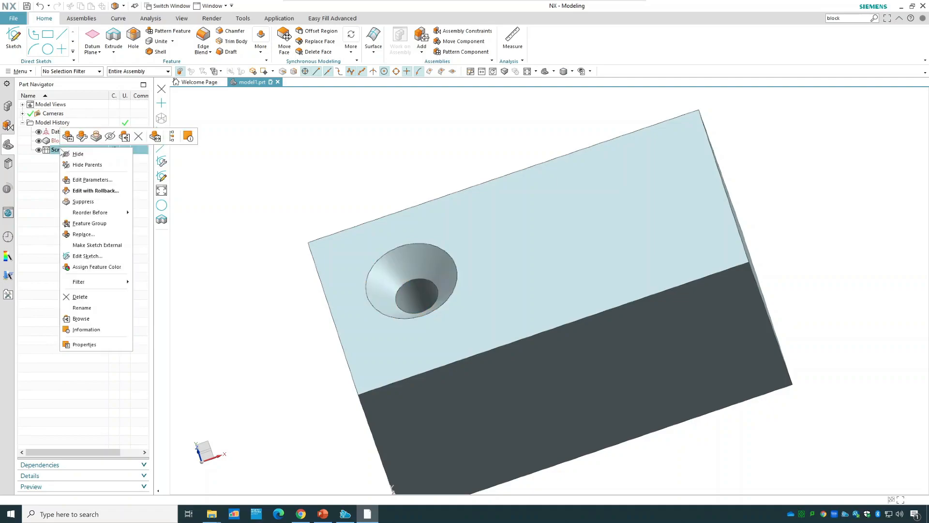
pyautogui.click(81, 297)
pyautogui.rightClick(75, 146)
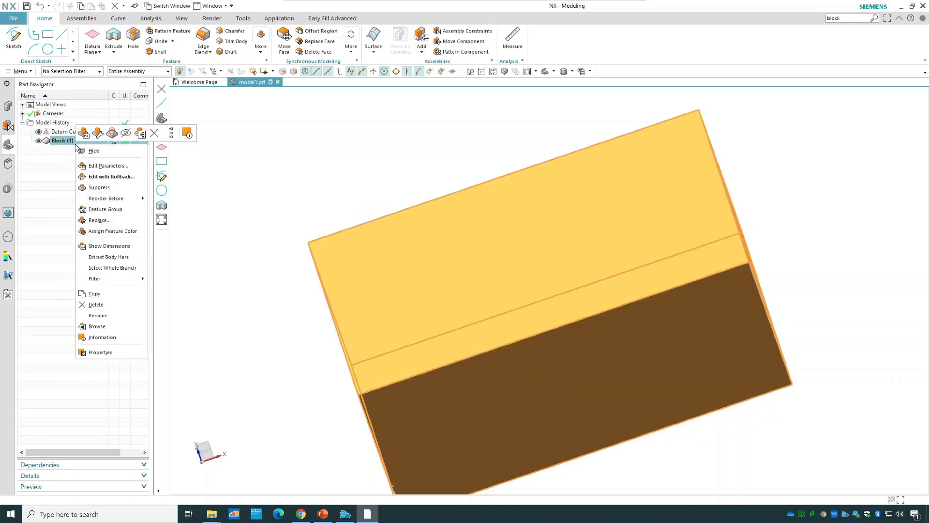
pyautogui.click(97, 304)
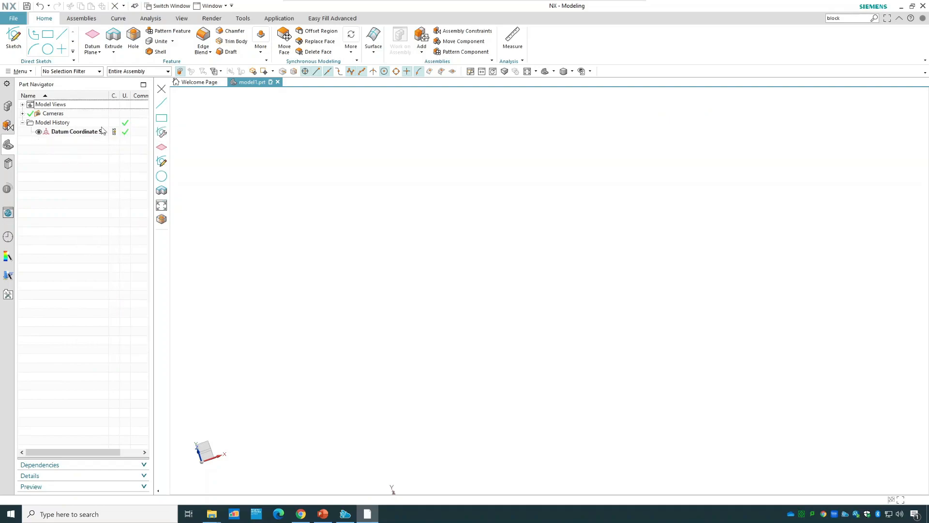
# Sketch a 25 mm diameter circle centred on the origin of the XY plane and finish the sketch.
pyautogui.click(15, 38)
pyautogui.click(254, 211)
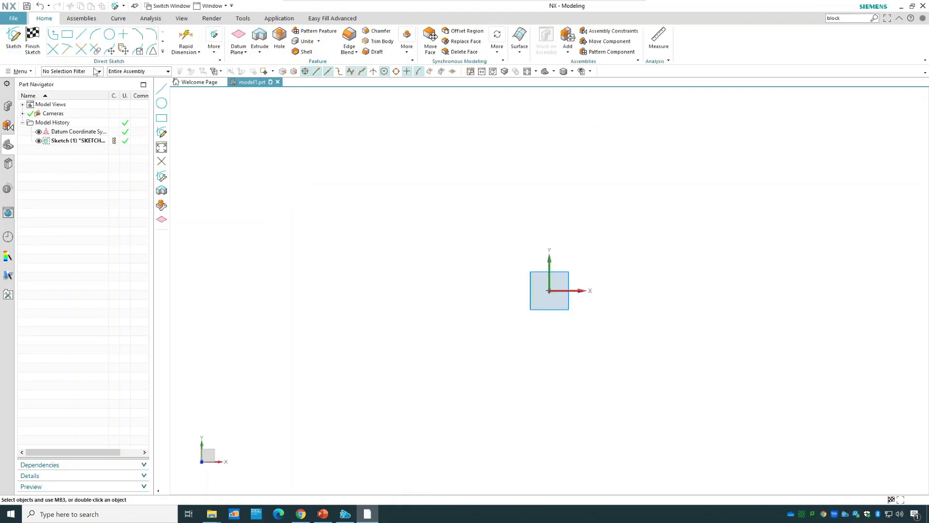
pyautogui.click(108, 34)
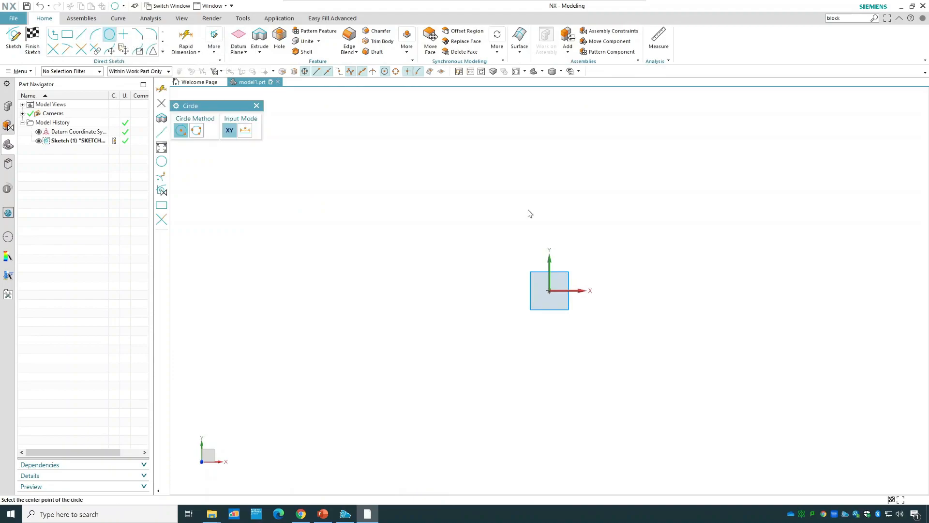
pyautogui.click(549, 290)
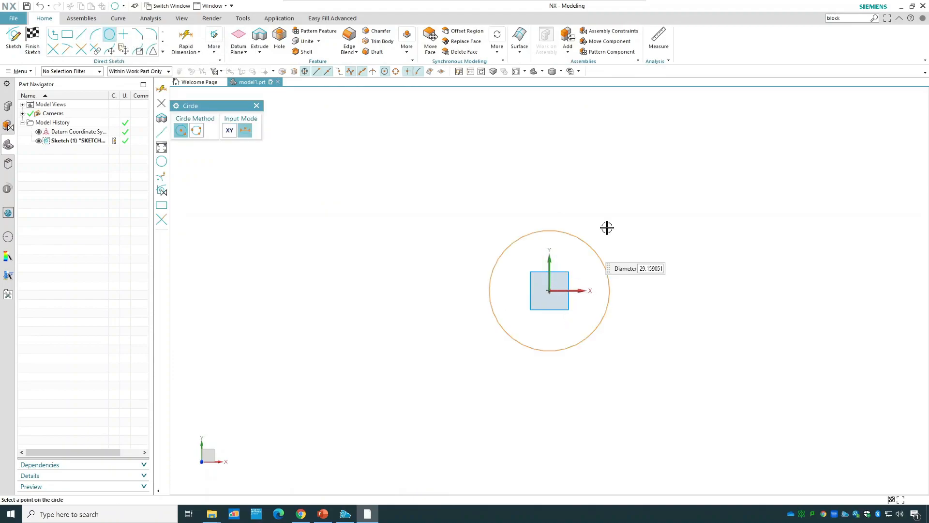
pyautogui.write('25')
pyautogui.press('Return')
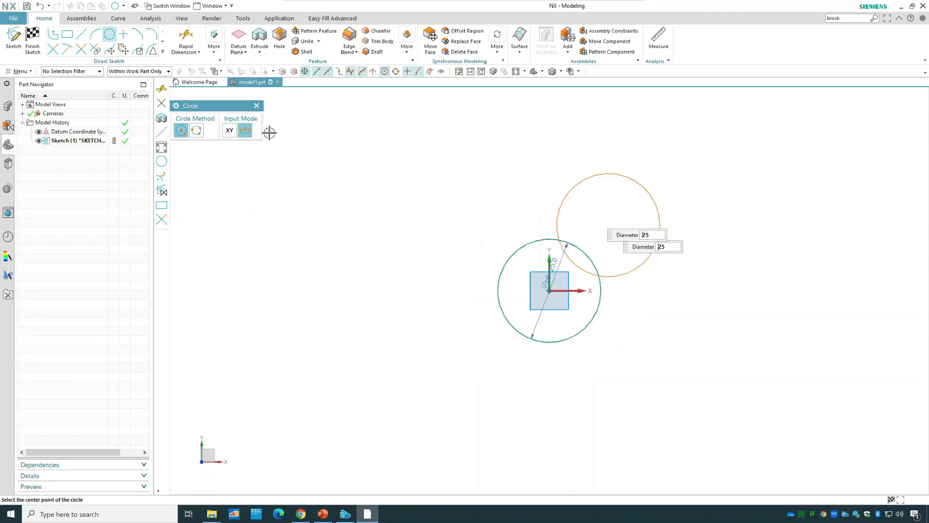
pyautogui.click(36, 46)
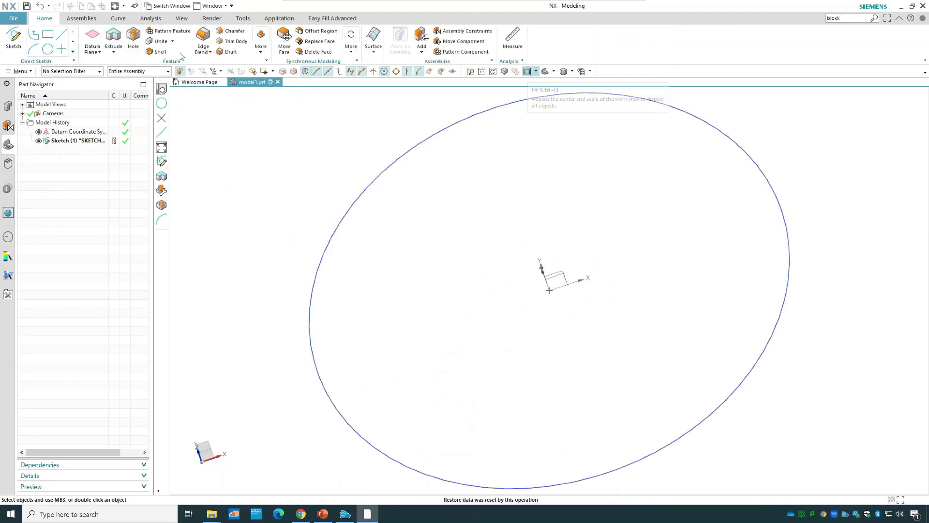
# Extrude the circle 100 mm into a solid cylinder and show it in isometric view.
pyautogui.click(113, 38)
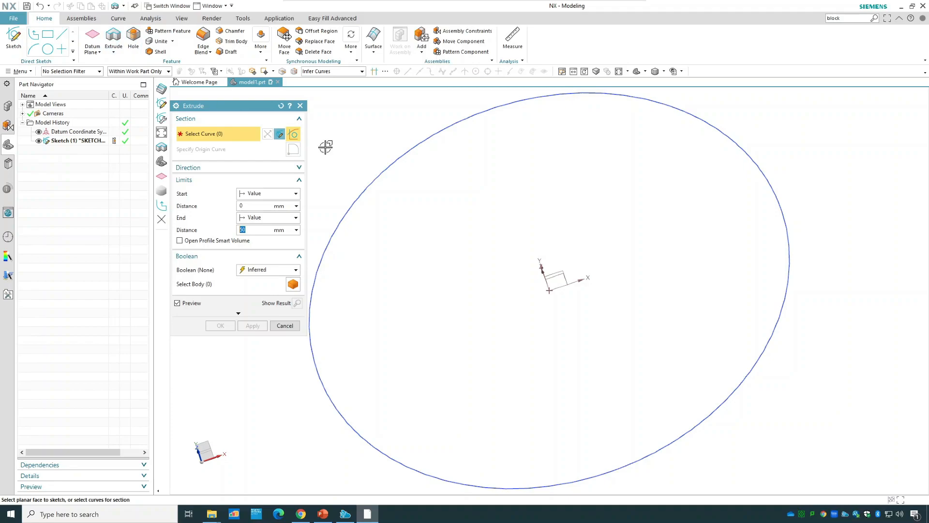
pyautogui.click(374, 173)
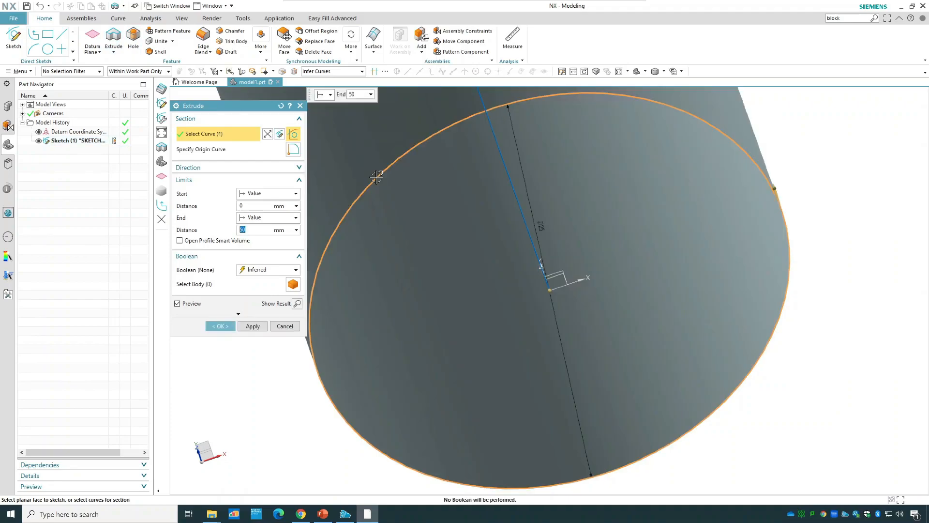
pyautogui.scroll(-7, 480, 274)
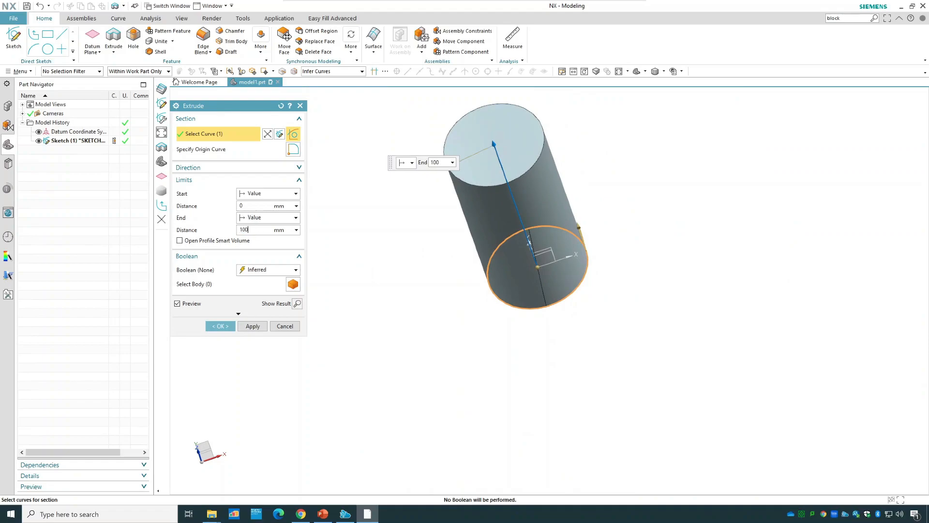
pyautogui.click(218, 326)
pyautogui.moveTo(680, 314); pyautogui.dragTo(688, 276, button='middle')
pyautogui.scroll(-3, 689, 277)
pyautogui.moveTo(716, 220); pyautogui.dragTo(825, 203, button='middle')
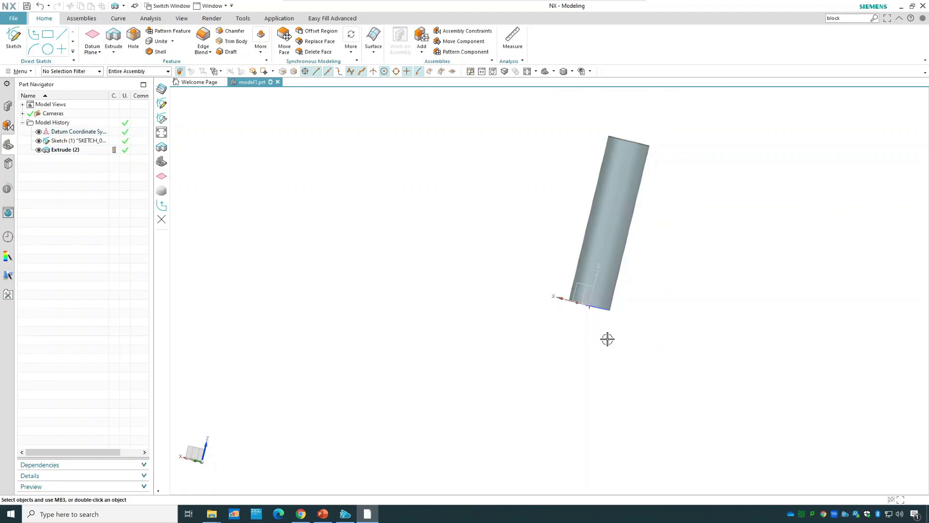
pyautogui.click(553, 71)
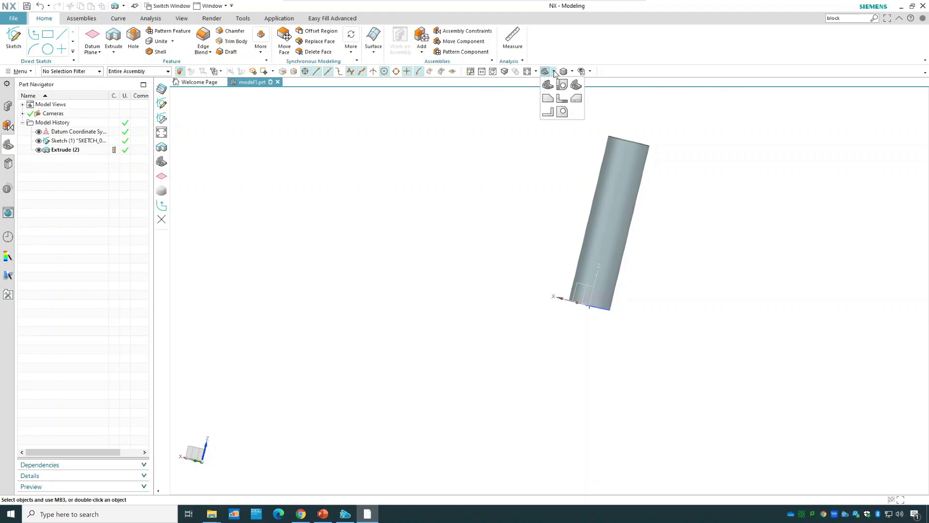
pyautogui.click(576, 85)
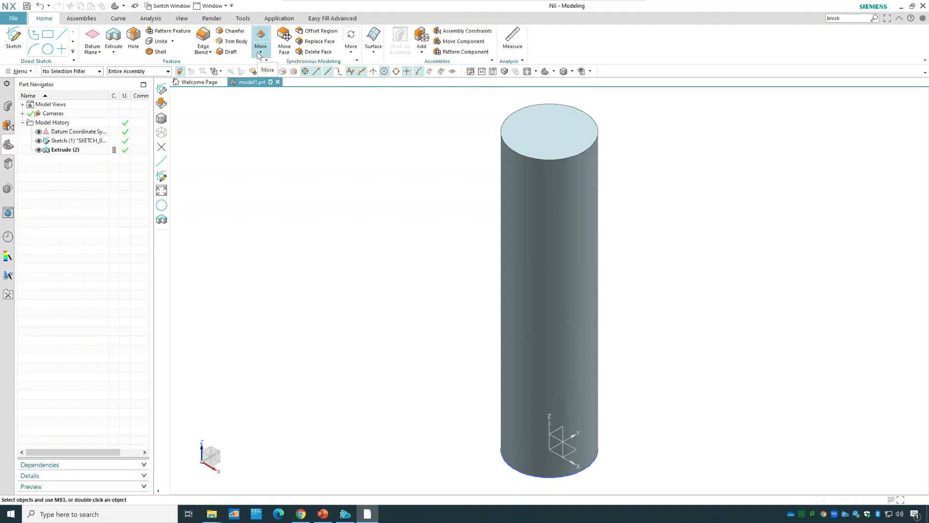
# Search the commands for "thread", start the Thread command and set the thread type to Detailed.
pyautogui.click(259, 53)
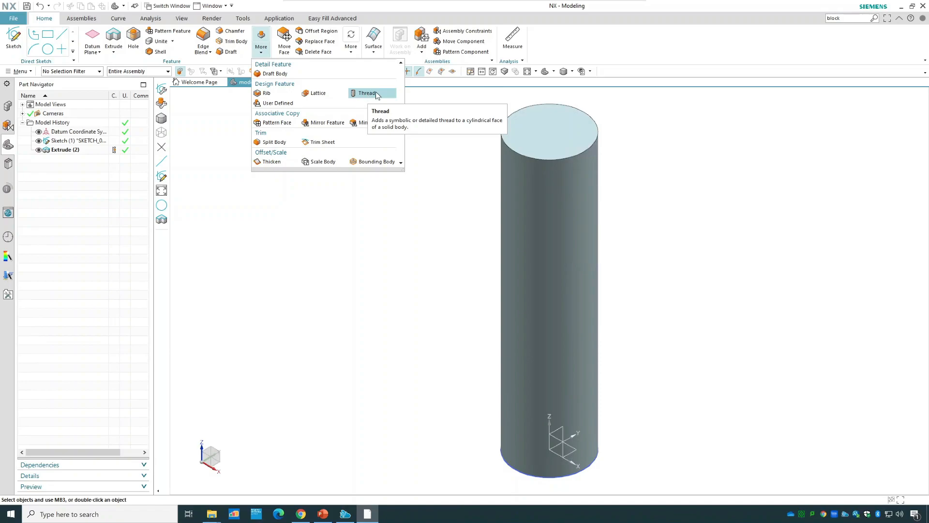
pyautogui.click(844, 18)
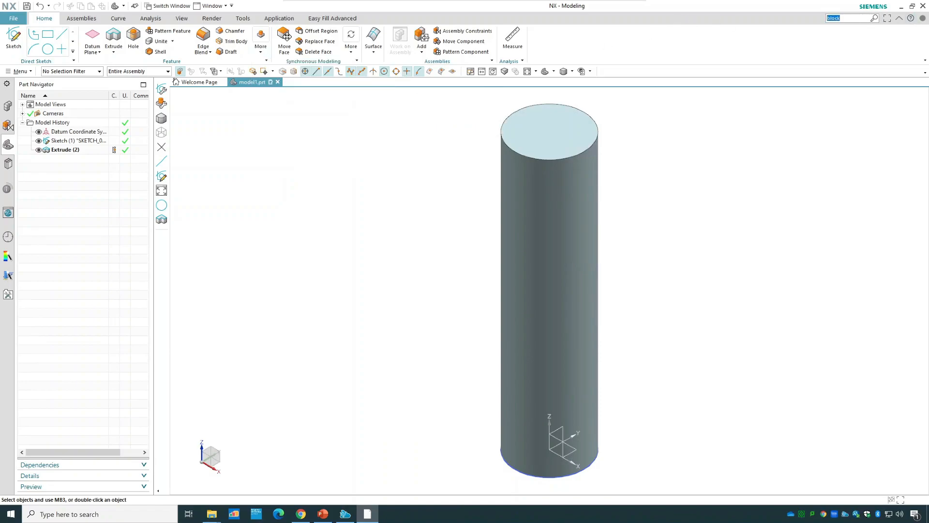
pyautogui.write('thread')
pyautogui.press('Return')
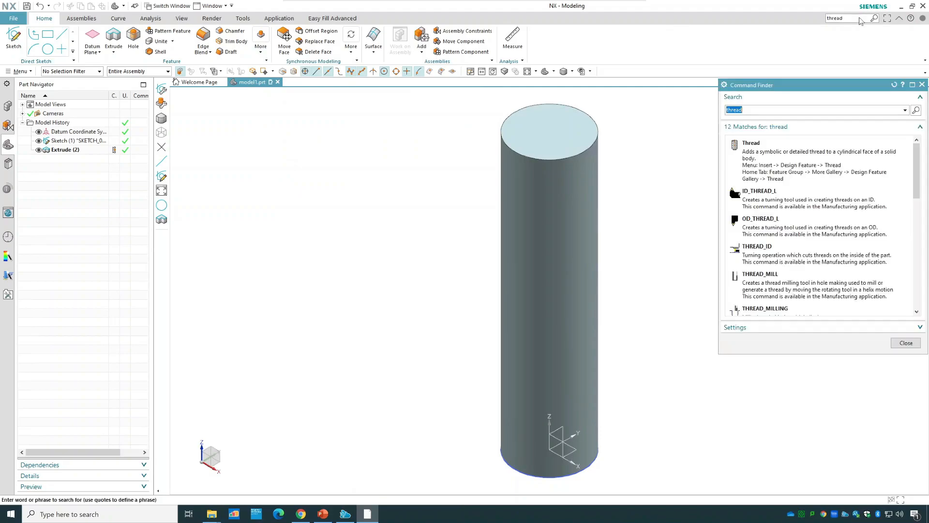
pyautogui.click(818, 159)
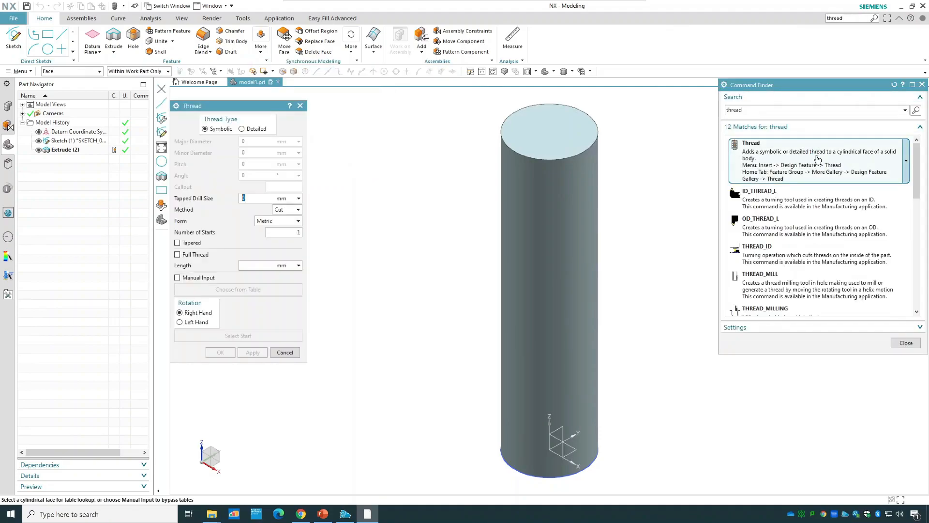
pyautogui.click(897, 345)
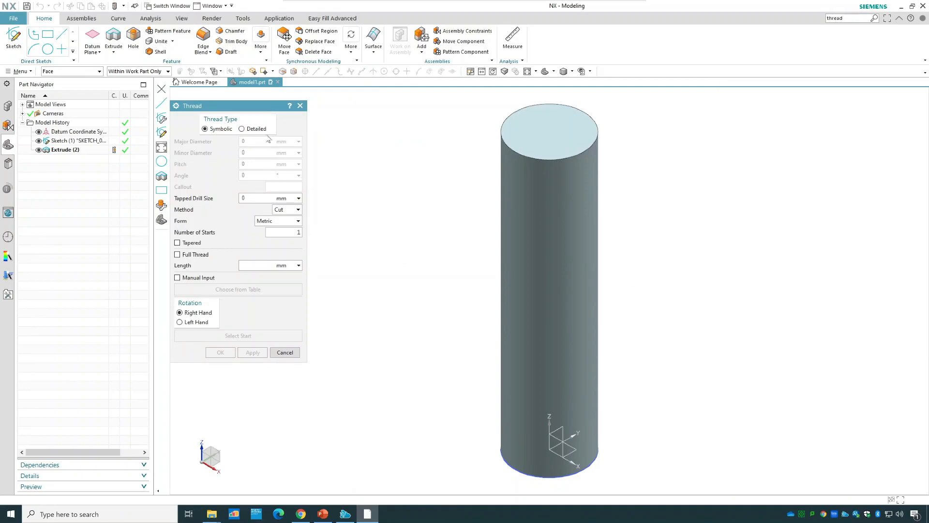
pyautogui.moveTo(273, 110); pyautogui.dragTo(316, 111)
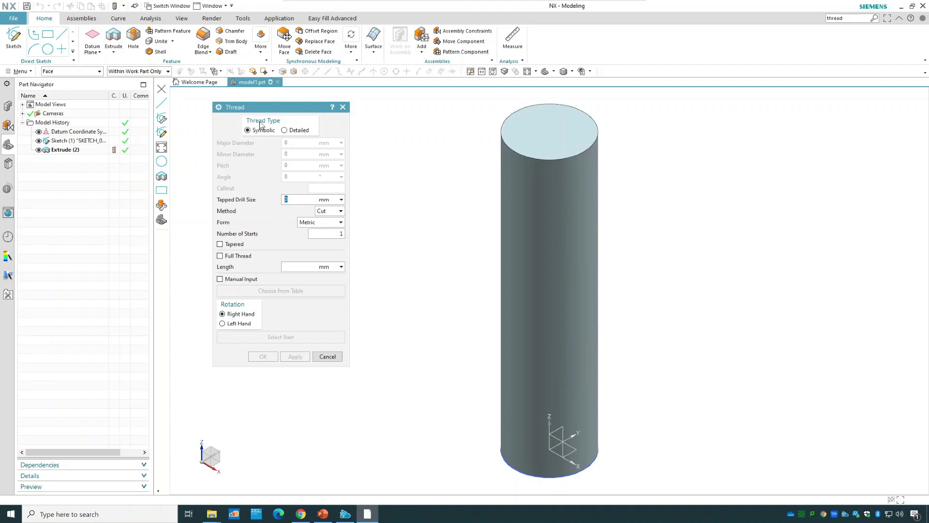
pyautogui.click(305, 132)
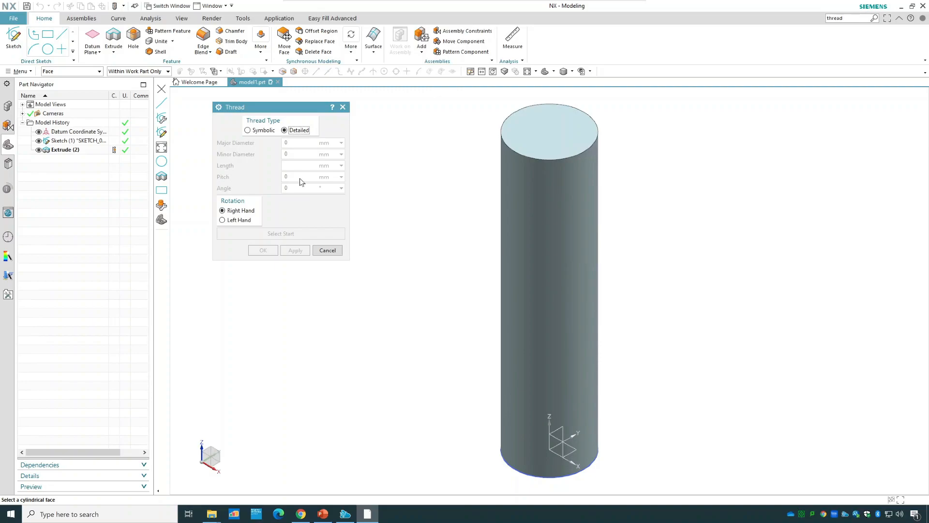
# Create a right-hand detailed thread 50 mm long with 3 mm pitch on the cylinder's outer face, starting from its top face.
pyautogui.click(555, 199)
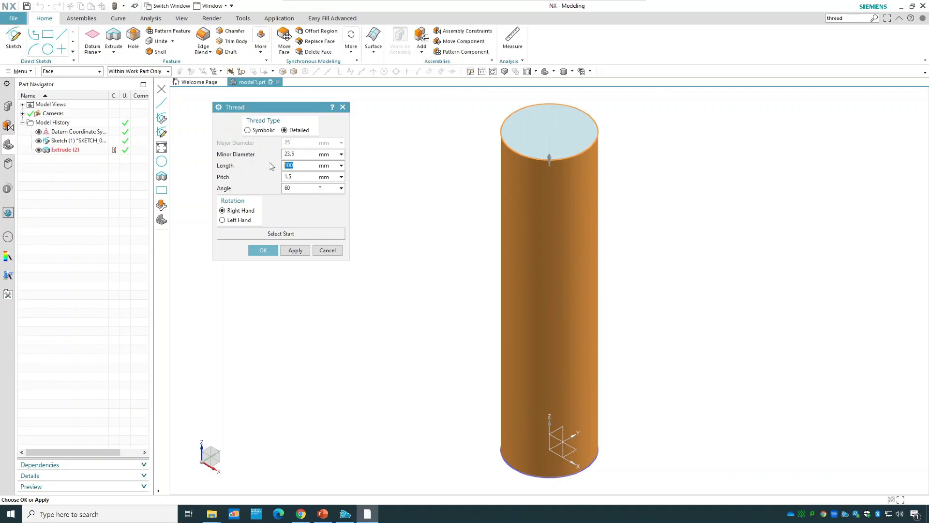
pyautogui.press('Tab')
pyautogui.write('3')
pyautogui.click(298, 234)
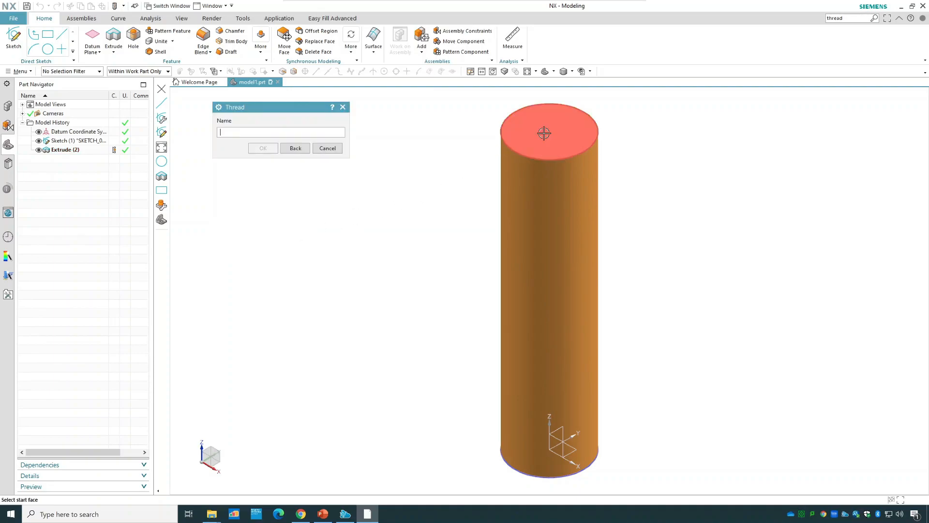
pyautogui.click(544, 133)
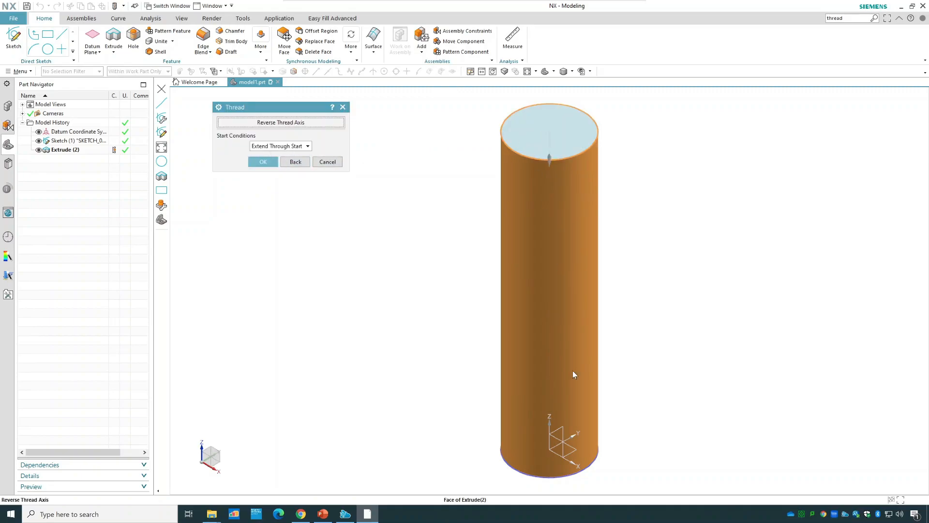
pyautogui.click(263, 161)
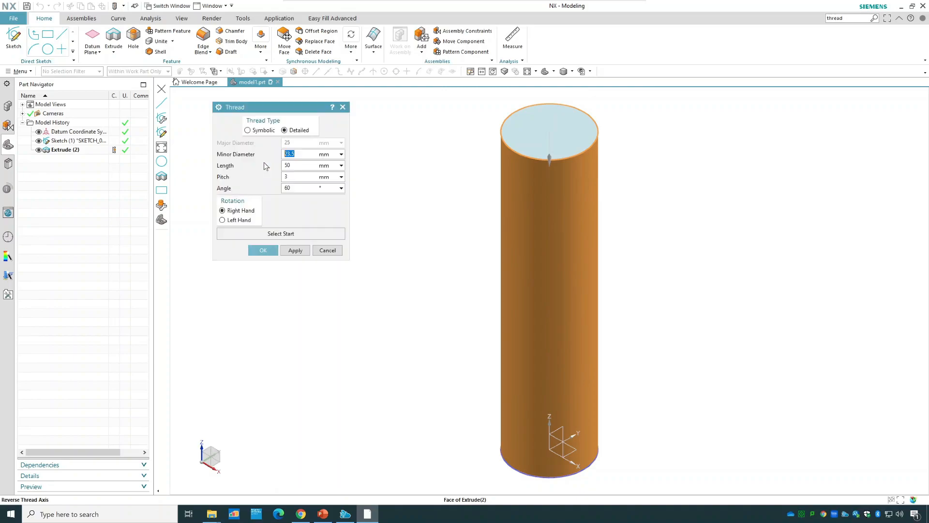
pyautogui.click(264, 250)
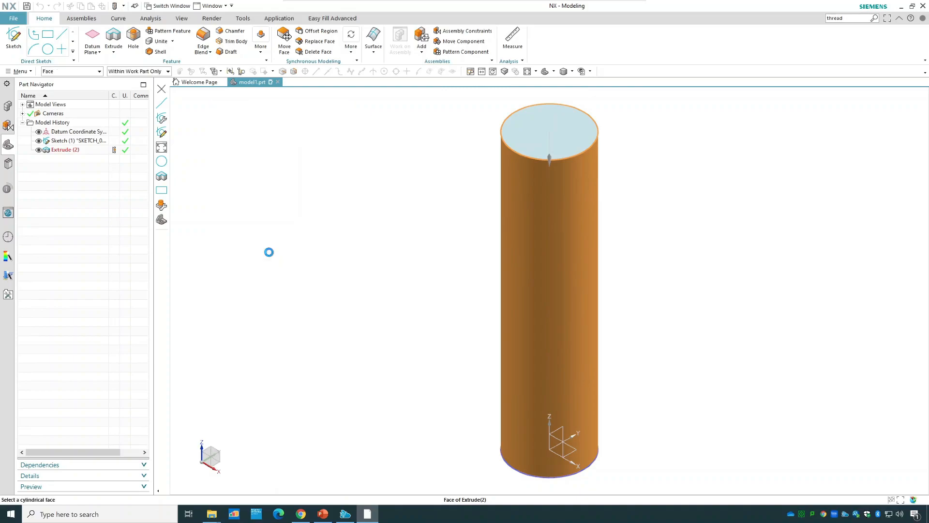
# Edit the thread feature and set its length to 100 mm.
pyautogui.moveTo(688, 280); pyautogui.dragTo(682, 249, button='middle')
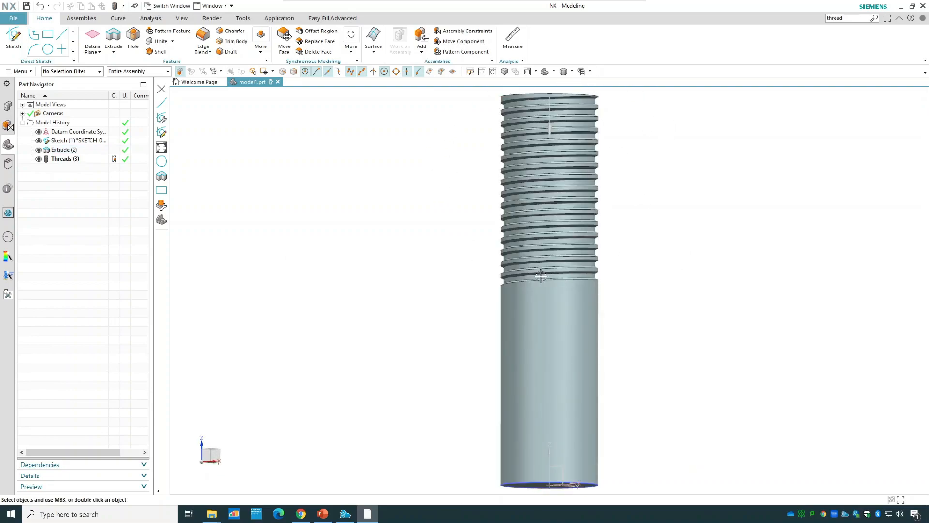
pyautogui.click(535, 290)
pyautogui.click(721, 275)
pyautogui.doubleClick(75, 160)
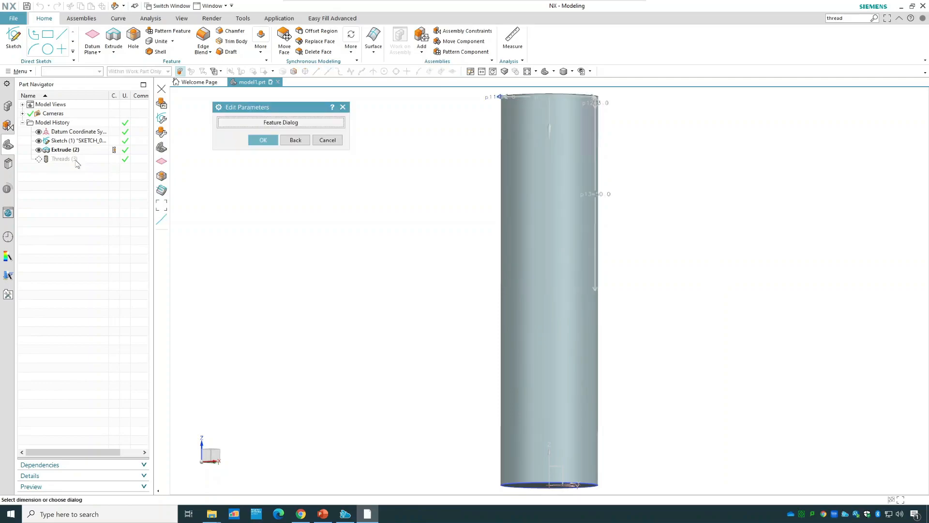
pyautogui.click(268, 123)
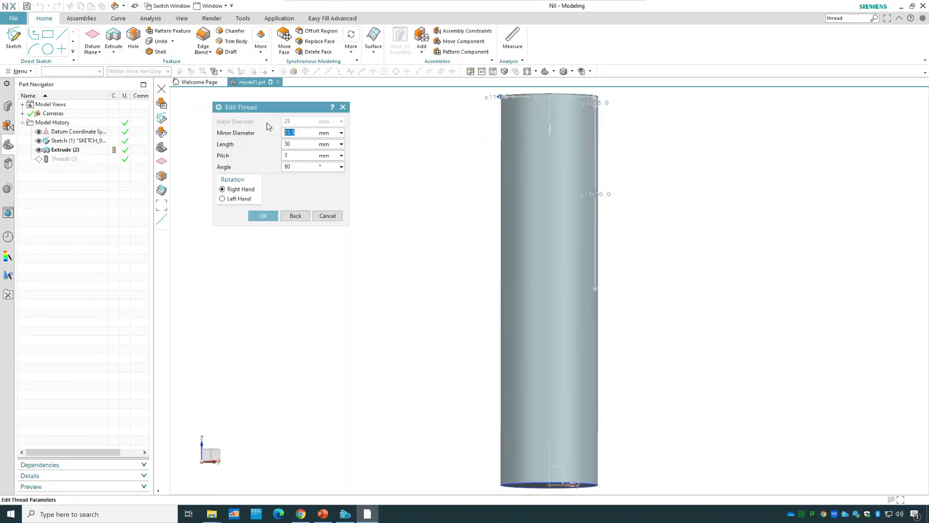
pyautogui.press('Tab')
pyautogui.write('1')
pyautogui.click(266, 216)
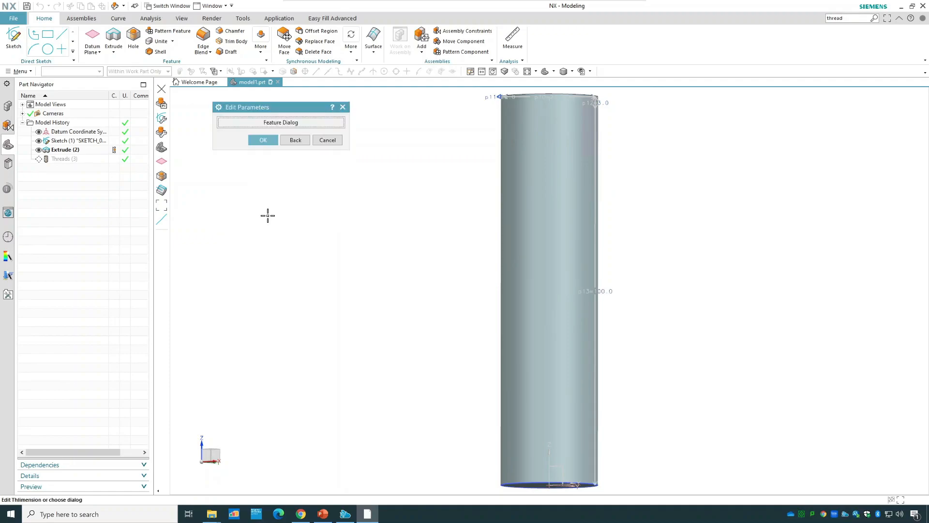
pyautogui.click(266, 143)
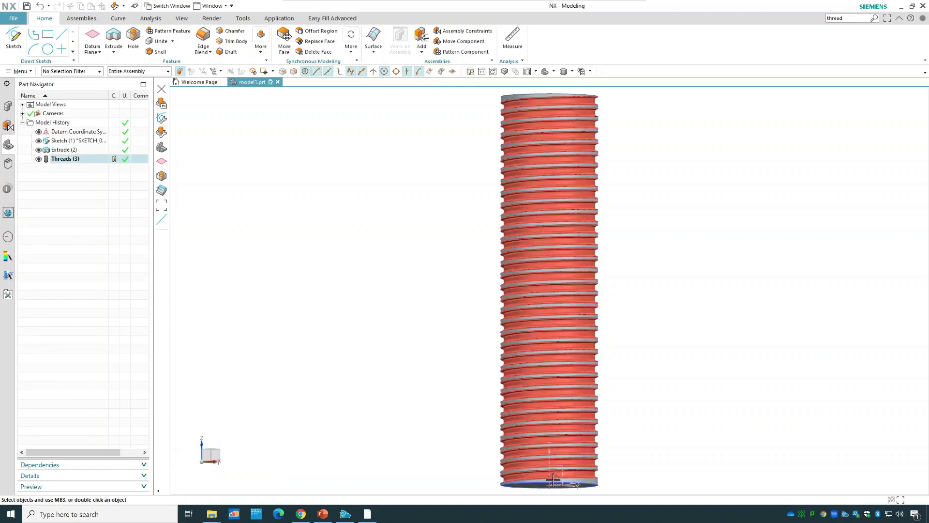
# Extend the thread past the cylinder's lower end by setting its length to 102 mm.
pyautogui.moveTo(652, 373); pyautogui.dragTo(735, 391, button='middle')
pyautogui.moveTo(749, 381)
pyautogui.mouseDown()
pyautogui.moveTo(744, 349)
pyautogui.moveTo(750, 388)
pyautogui.mouseUp()
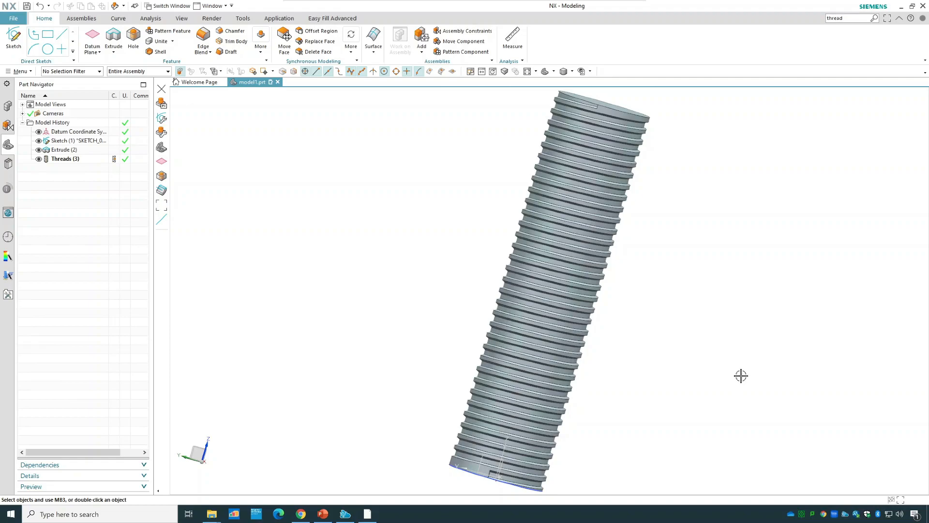
pyautogui.scroll(-6, 469, 479)
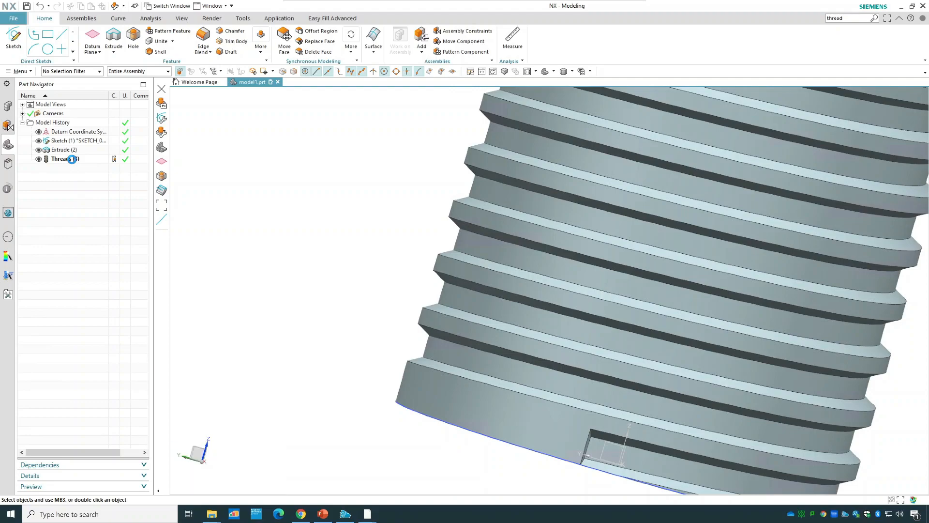
pyautogui.click(271, 127)
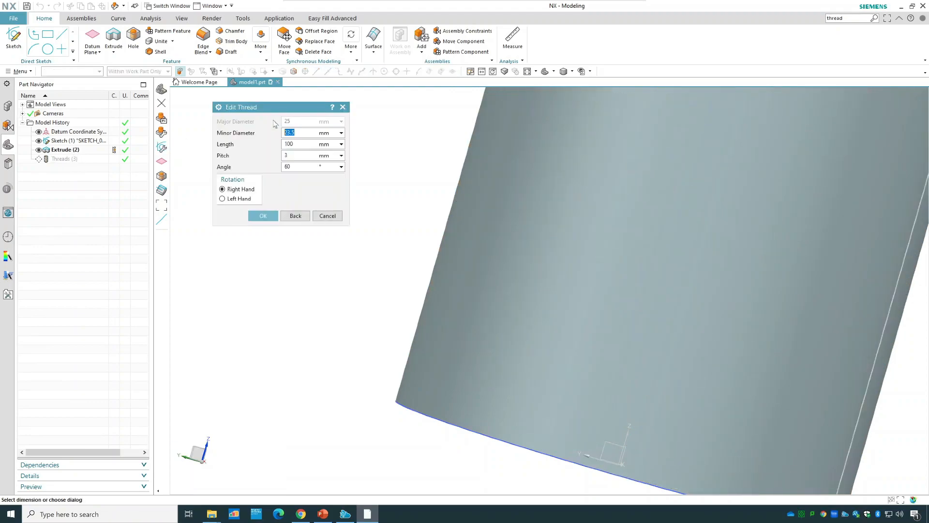
pyautogui.click(296, 144)
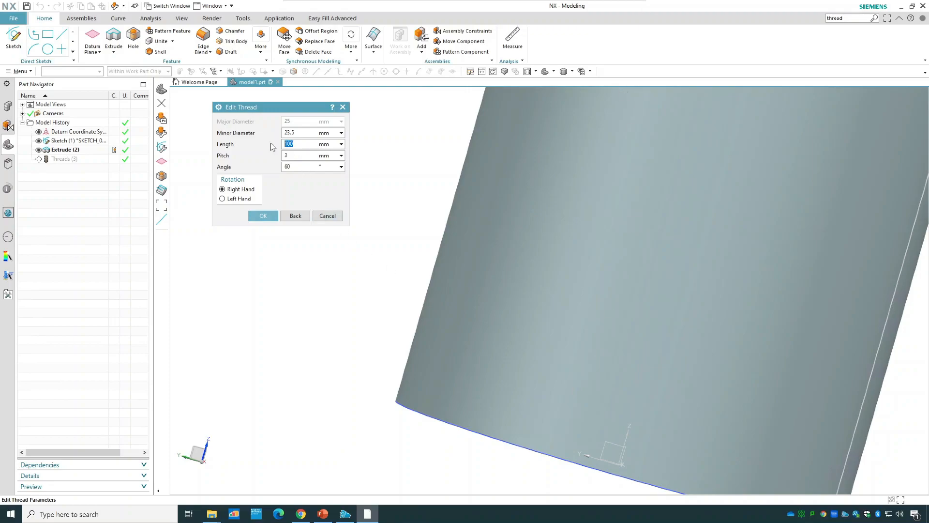
pyautogui.write('102')
pyautogui.click(263, 216)
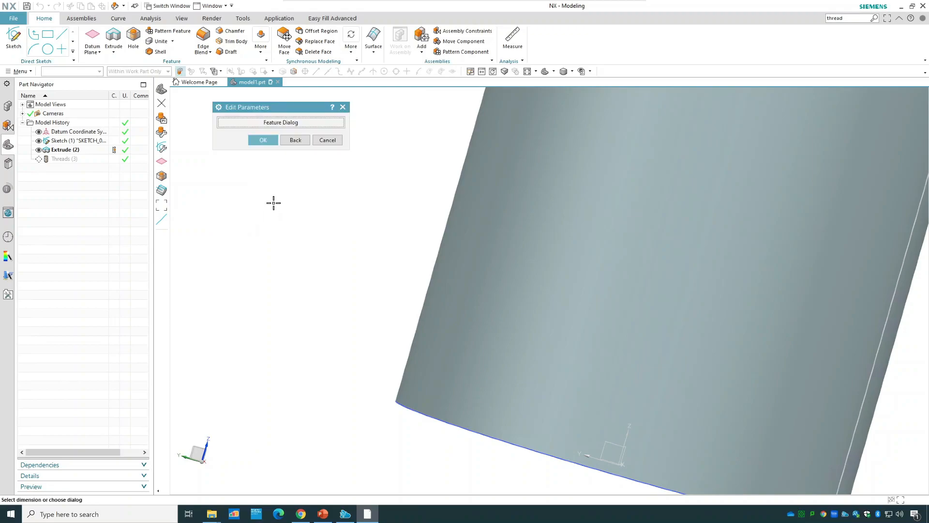
pyautogui.click(269, 139)
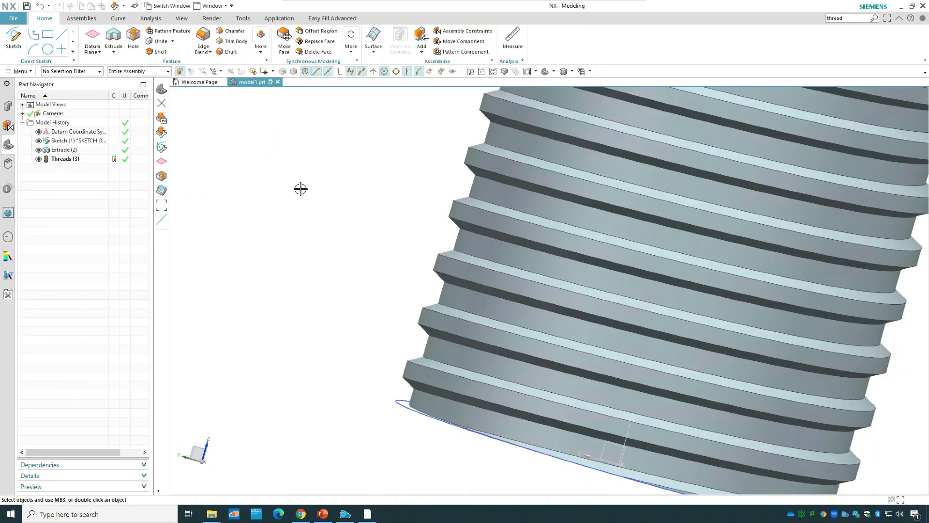
# Delete the thread feature from the model history.
pyautogui.scroll(-3, 386, 390)
pyautogui.scroll(2, 498, 445)
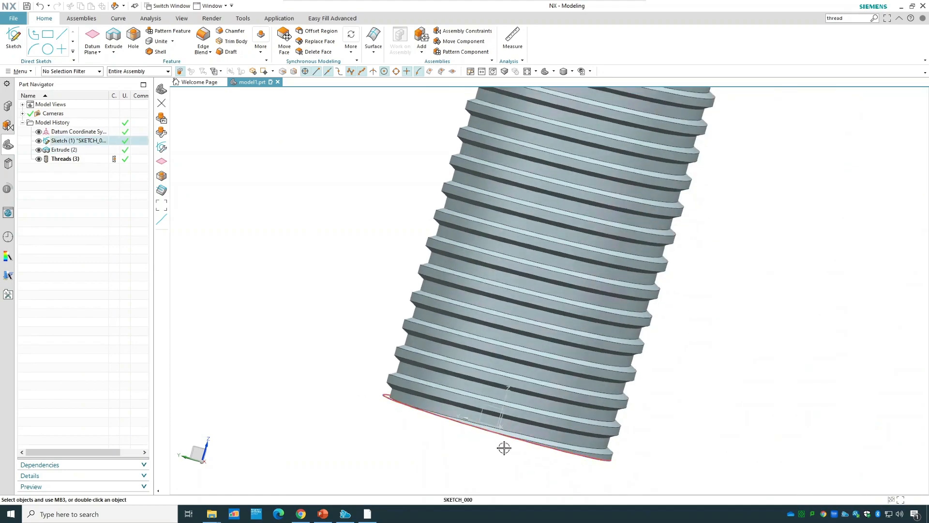
pyautogui.scroll(-1, 483, 394)
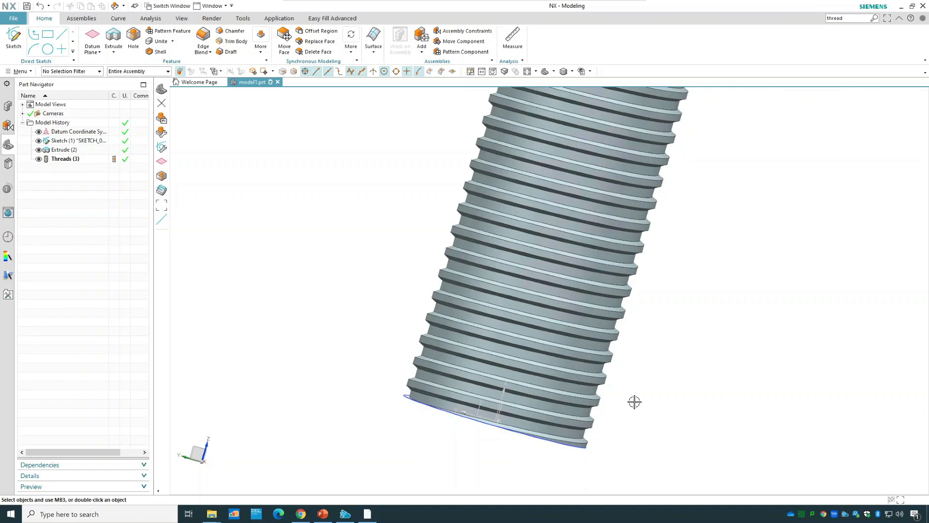
pyautogui.scroll(-4, 634, 402)
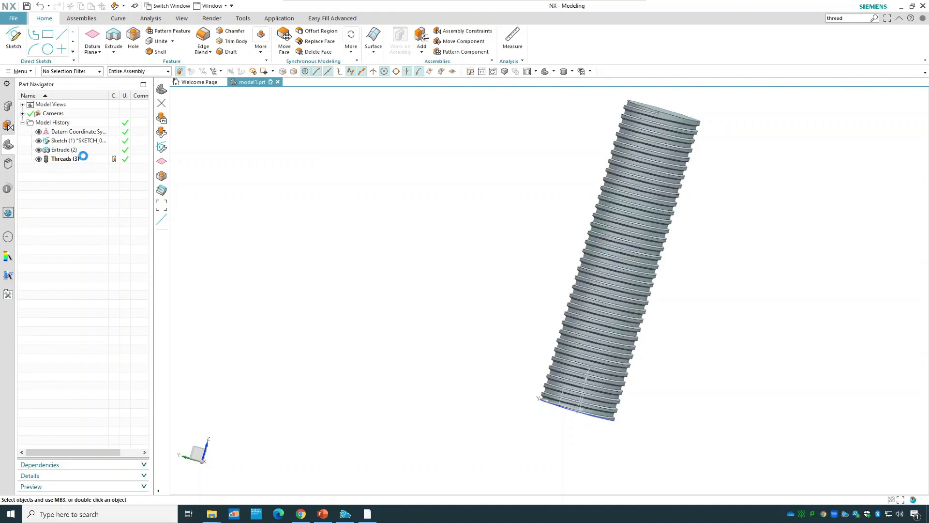
pyautogui.rightClick(83, 157)
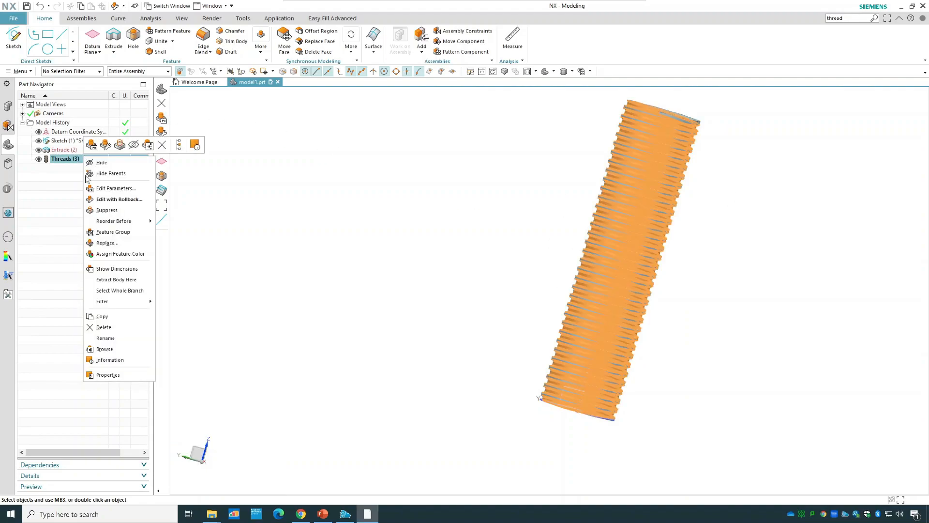
pyautogui.click(107, 328)
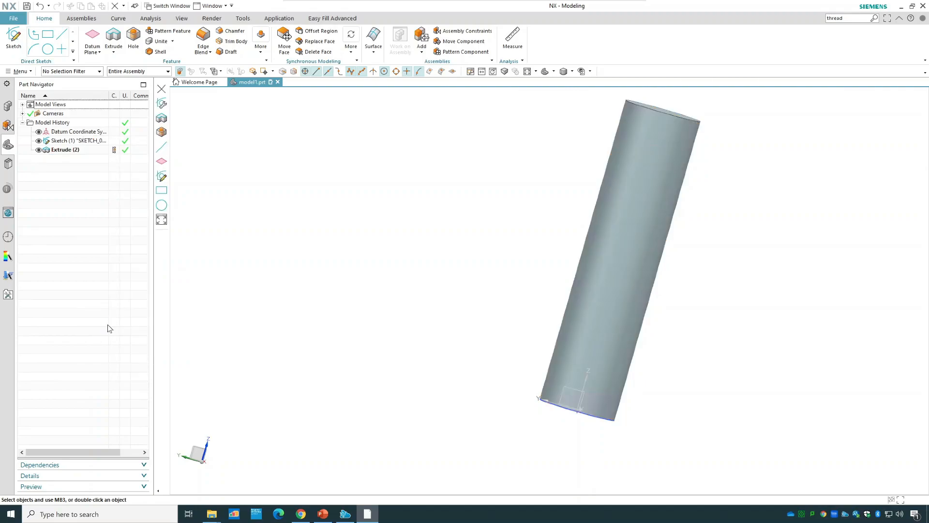
# Sketch an 18 mm diameter circle centred on the origin of the cylinder's top face and finish the sketch.
pyautogui.click(554, 71)
pyautogui.click(576, 86)
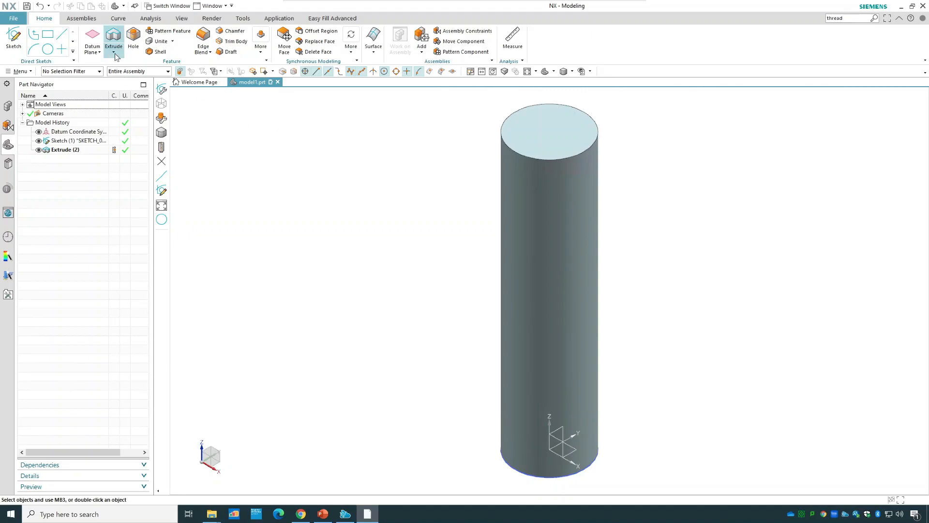
pyautogui.click(13, 38)
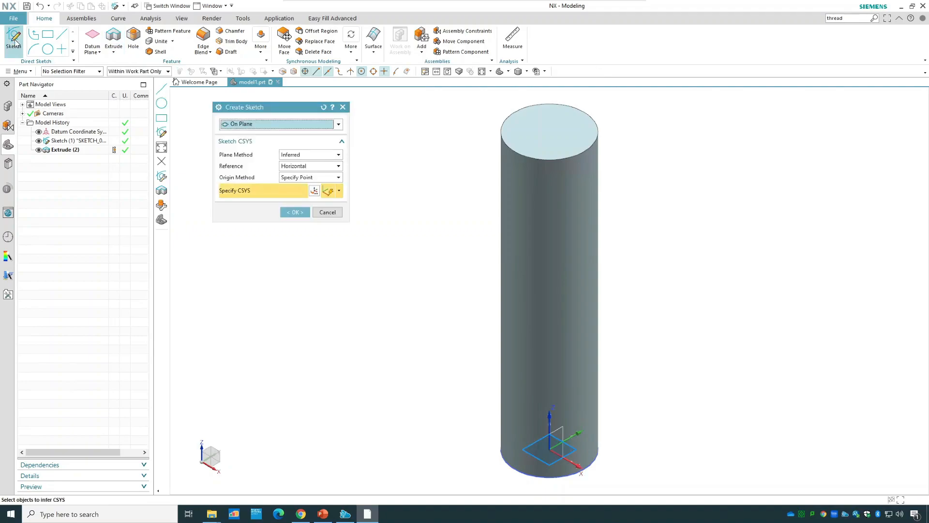
pyautogui.click(548, 135)
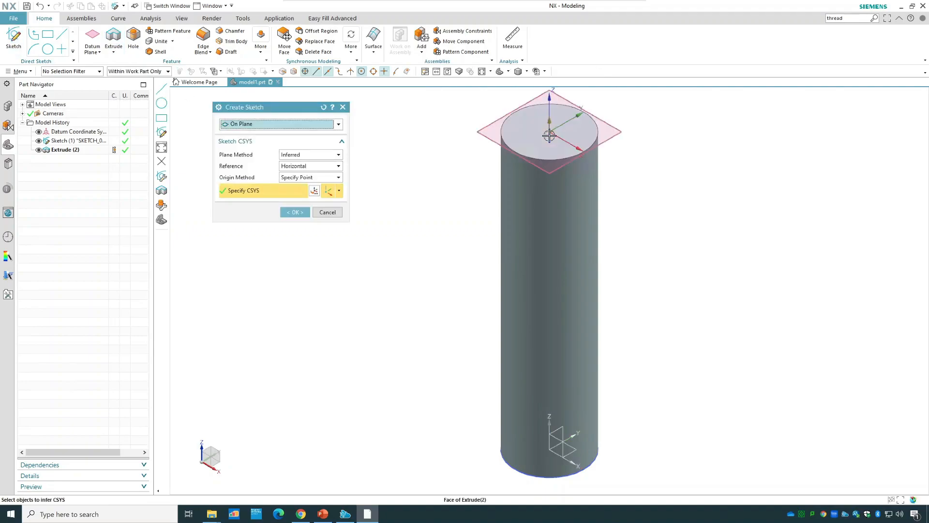
pyautogui.click(290, 213)
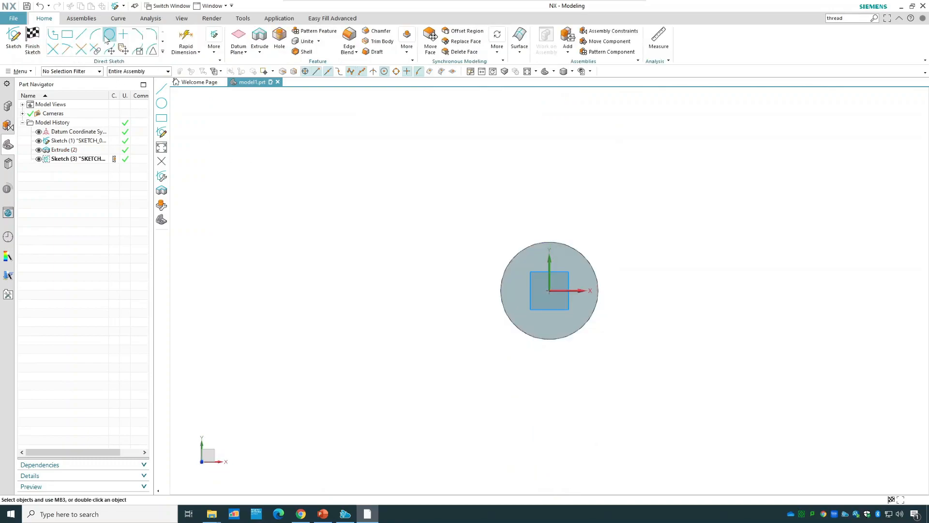
pyautogui.click(109, 33)
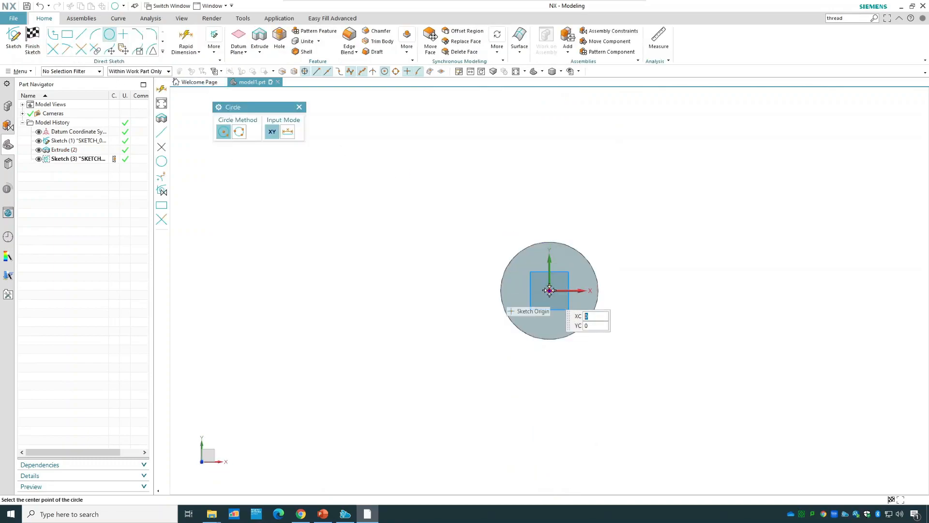
pyautogui.click(568, 263)
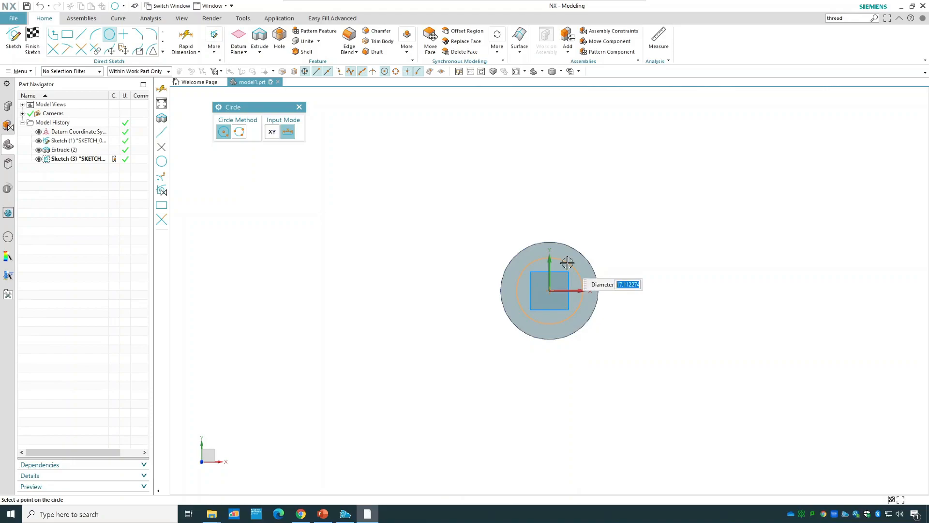
pyautogui.write('18')
pyautogui.press('Return')
pyautogui.click(32, 41)
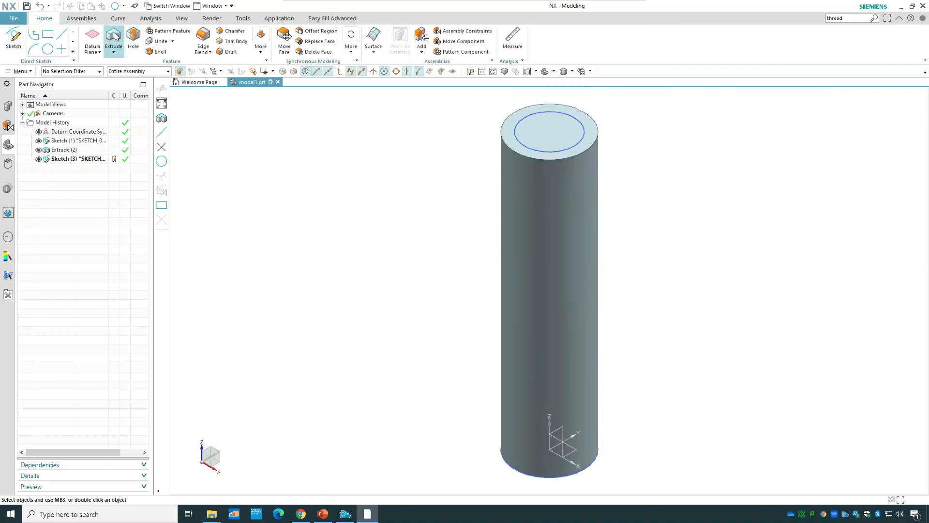
# Extrude the 18 mm circle down into the cylinder with the end limit Through All and the boolean set to Subtract.
pyautogui.click(114, 39)
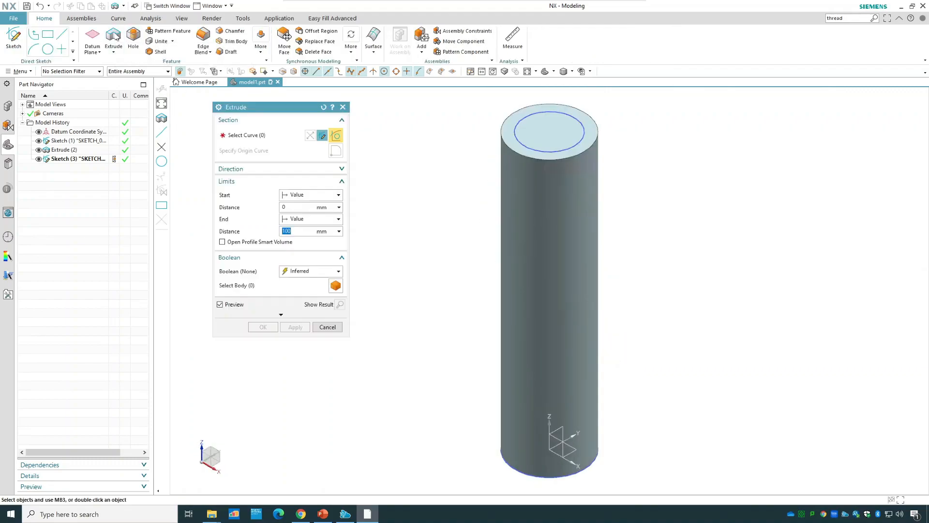
pyautogui.click(570, 147)
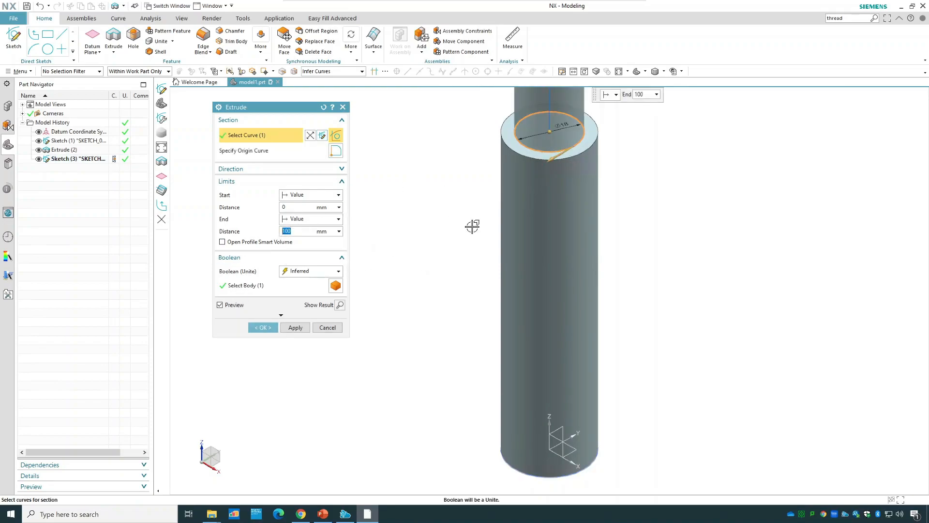
pyautogui.scroll(-3, 478, 219)
pyautogui.scroll(-2, 482, 217)
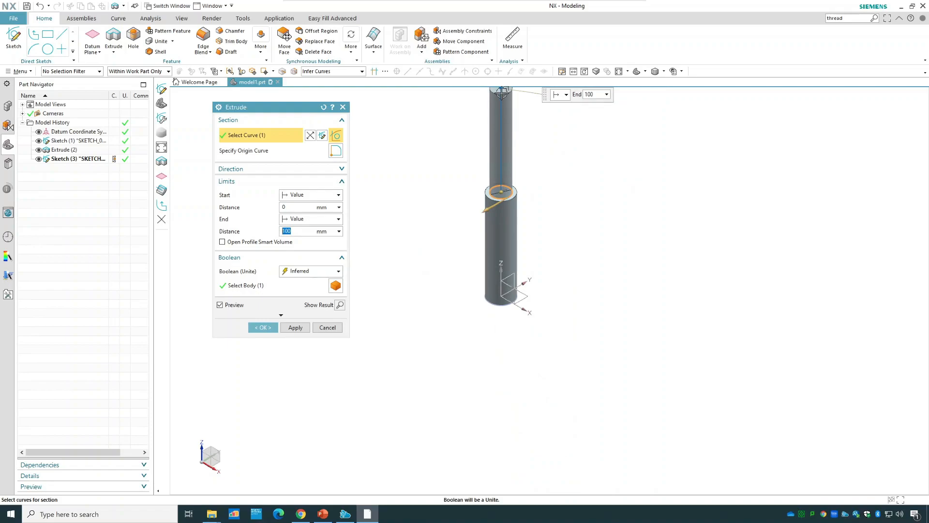
pyautogui.moveTo(510, 178); pyautogui.dragTo(496, 319)
pyautogui.click(299, 220)
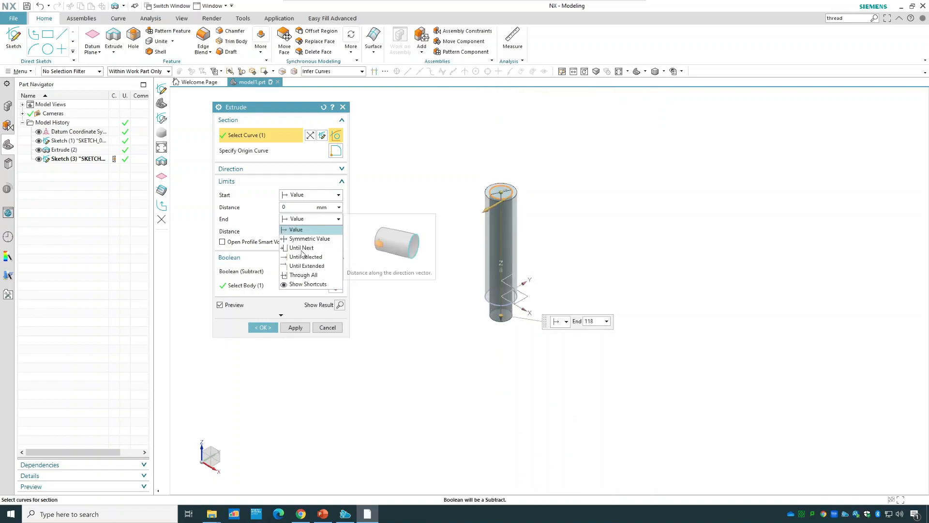
pyautogui.click(313, 275)
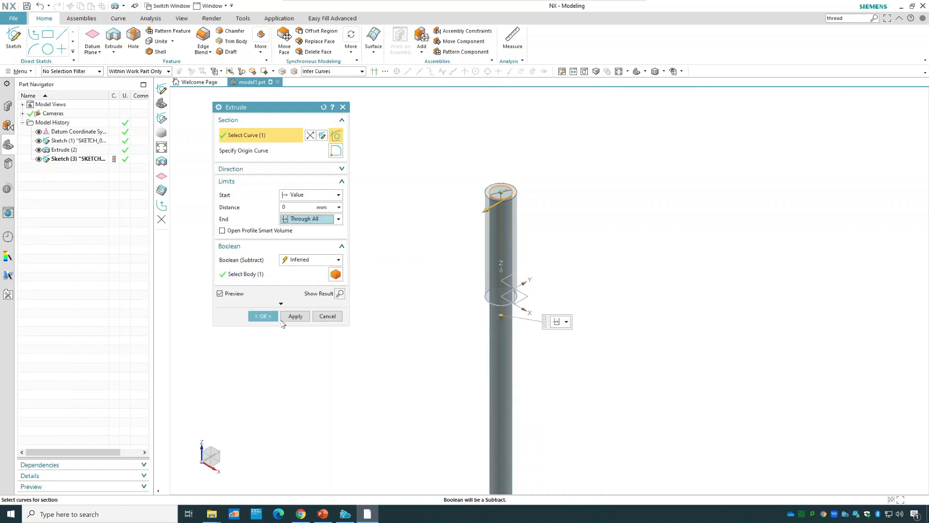
pyautogui.click(312, 260)
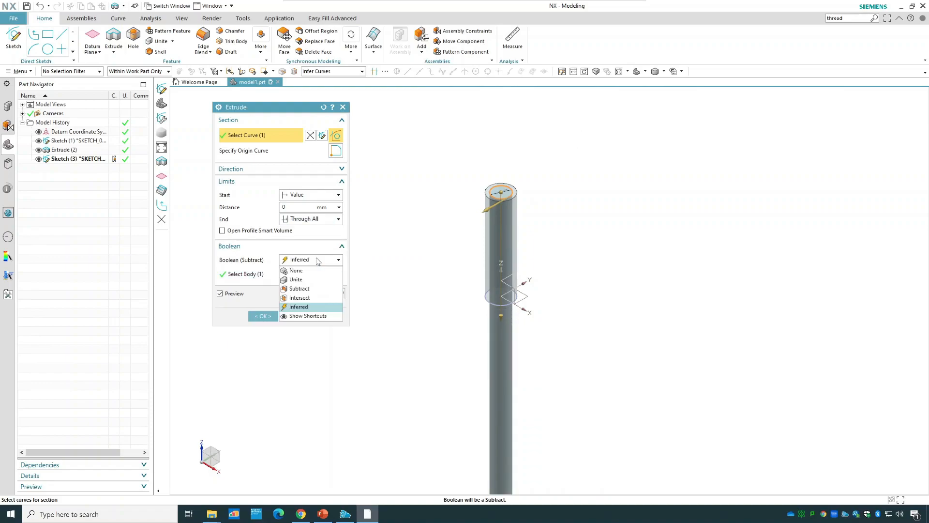
pyautogui.click(308, 289)
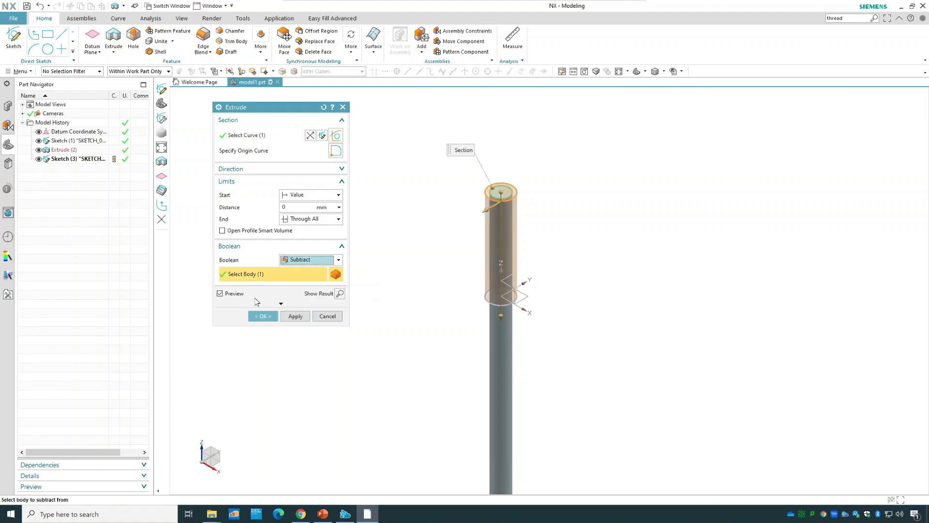
pyautogui.click(260, 319)
pyautogui.scroll(5, 510, 239)
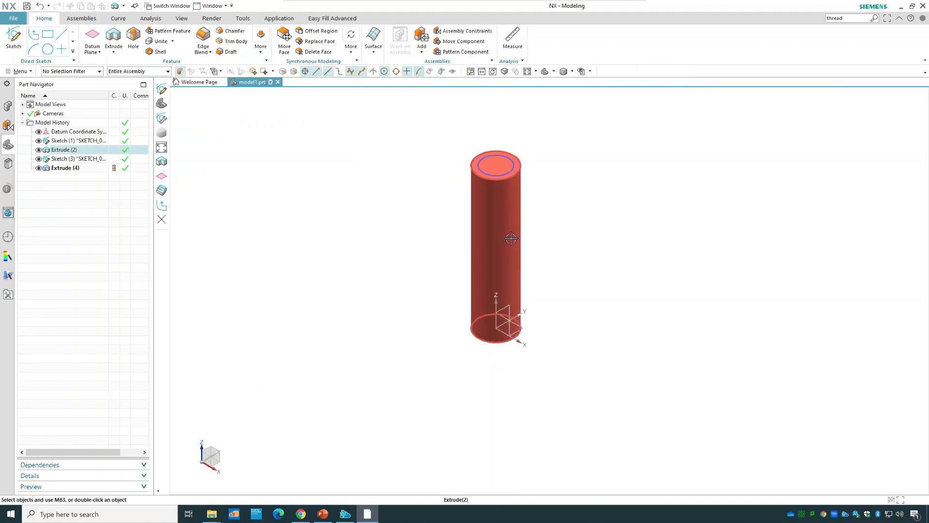
pyautogui.scroll(-2, 737, 166)
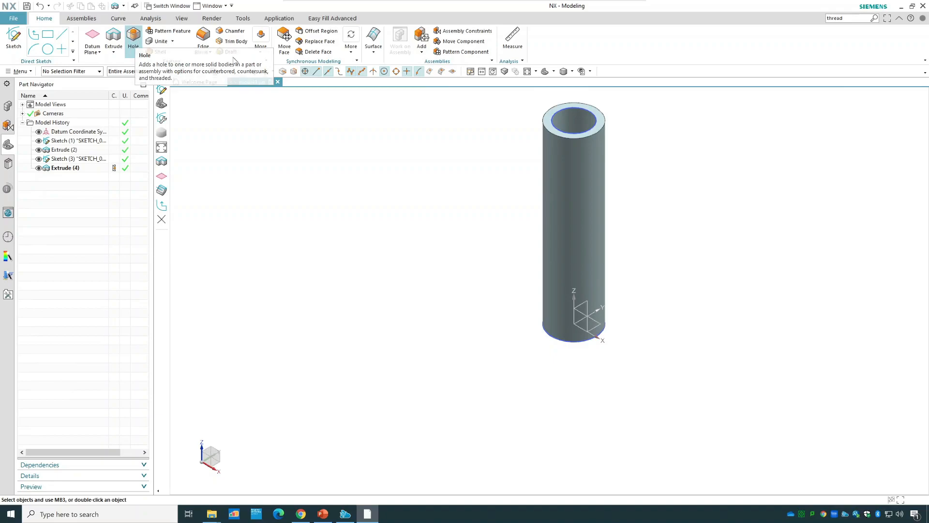
# Create a detailed right-hand thread on the bore's inner face, starting from the cylinder's top face, with 1.5 mm pitch and 100 mm length.
pyautogui.click(260, 42)
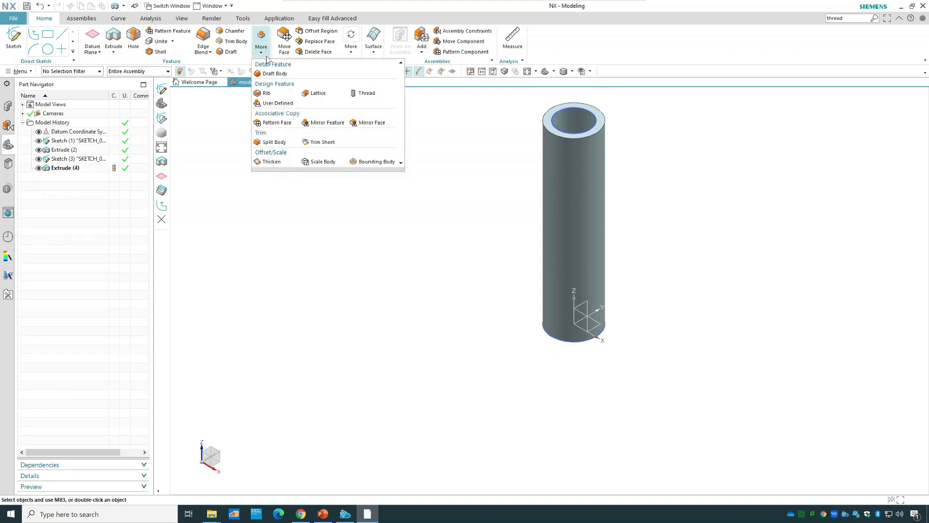
pyautogui.click(354, 93)
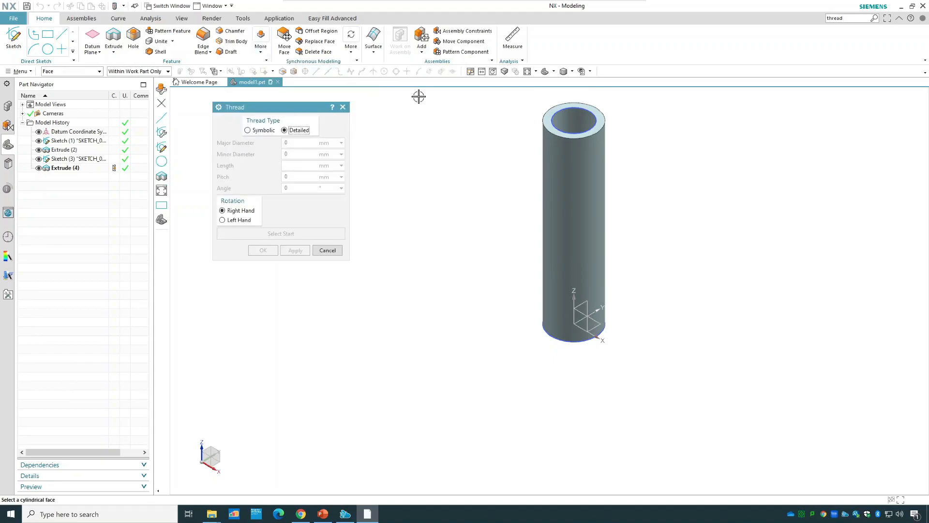
pyautogui.click(576, 122)
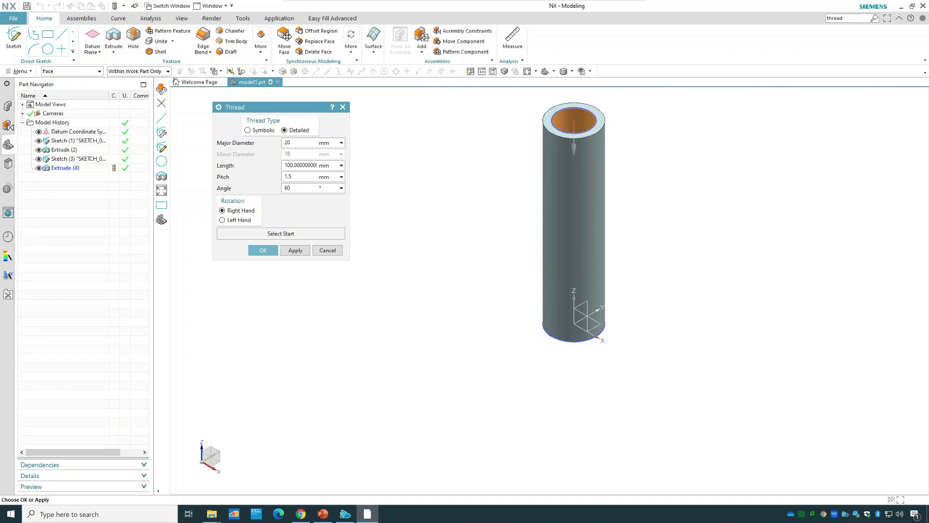
pyautogui.click(316, 231)
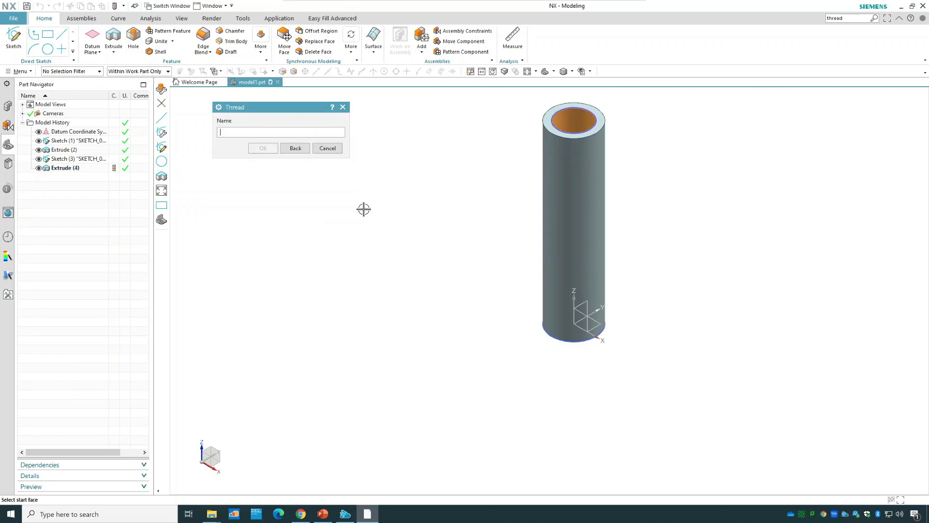
pyautogui.click(546, 116)
pyautogui.click(263, 161)
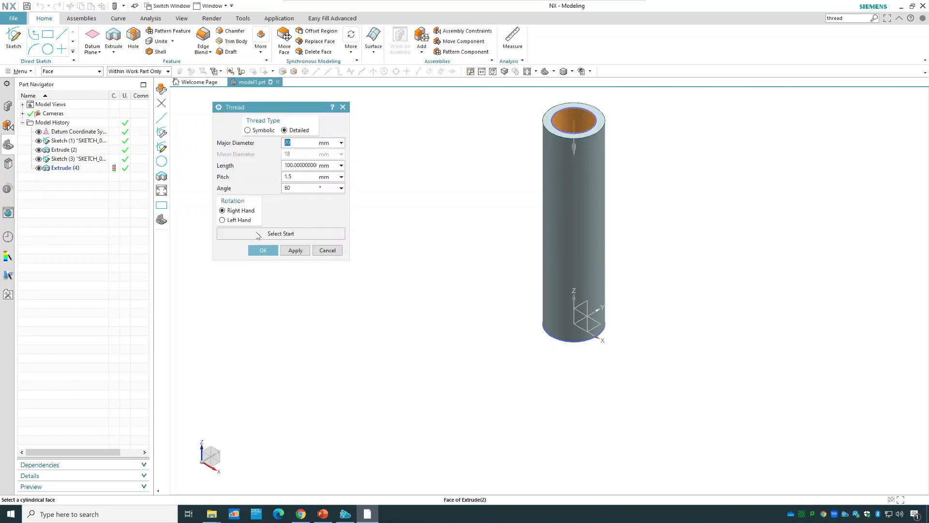
pyautogui.click(262, 250)
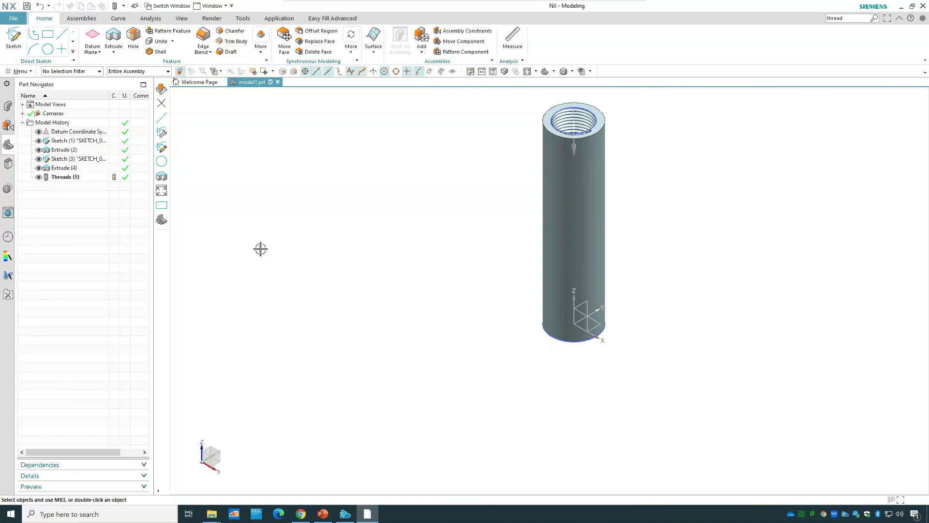
pyautogui.scroll(3, 630, 124)
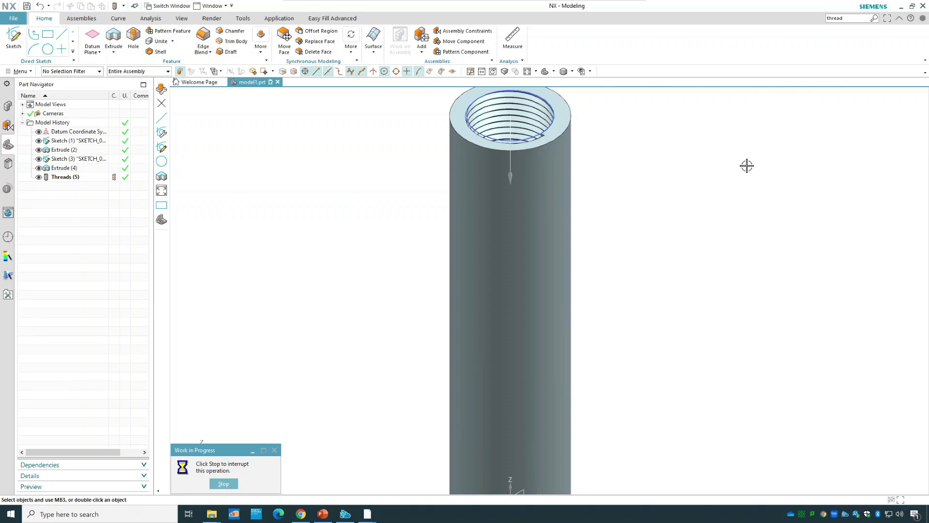
pyautogui.scroll(-1, 746, 165)
pyautogui.click(747, 166)
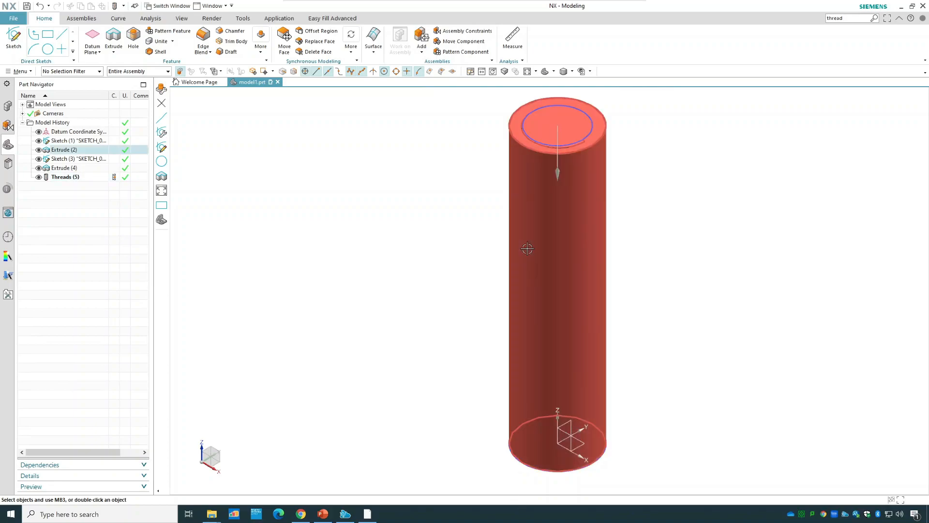
pyautogui.click(134, 41)
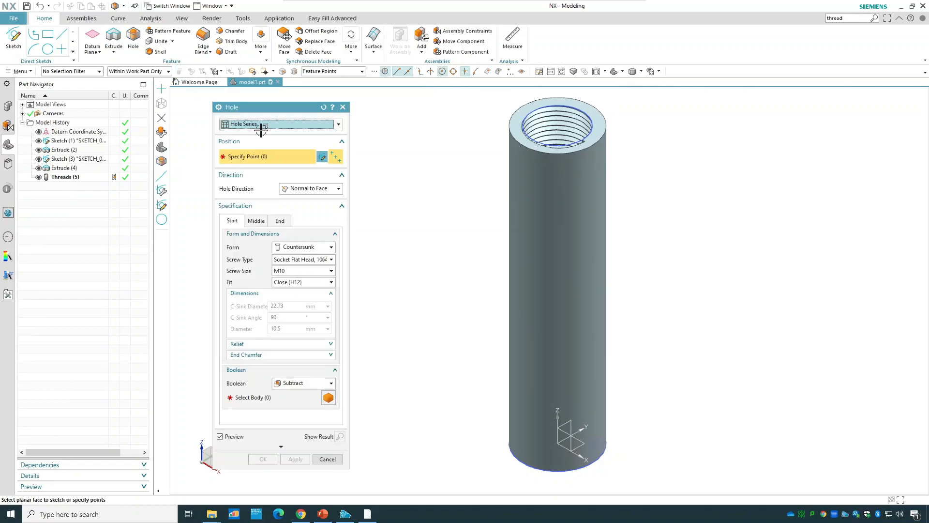
pyautogui.click(274, 125)
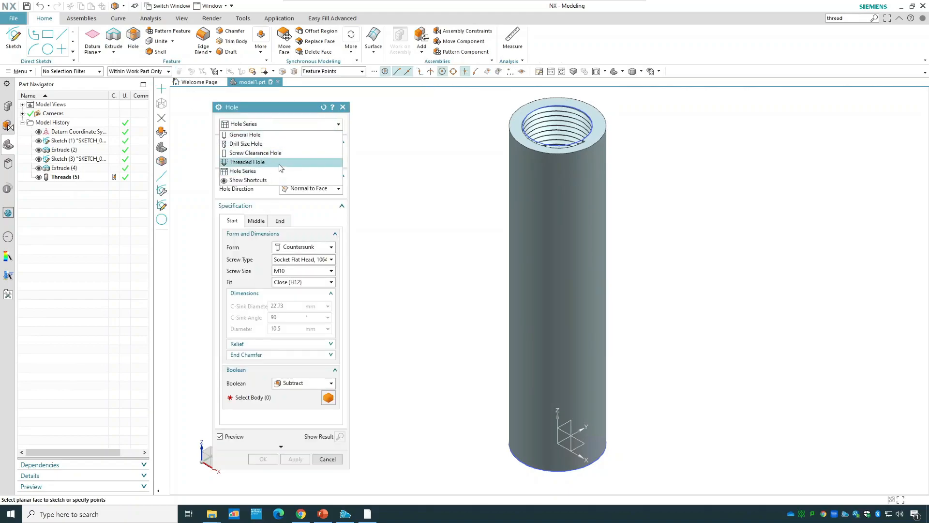
pyautogui.click(334, 461)
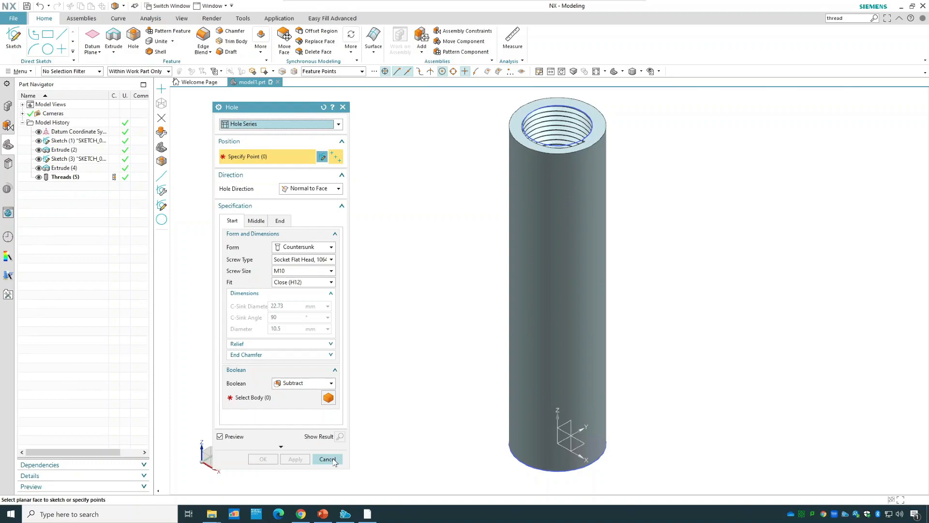
pyautogui.click(333, 460)
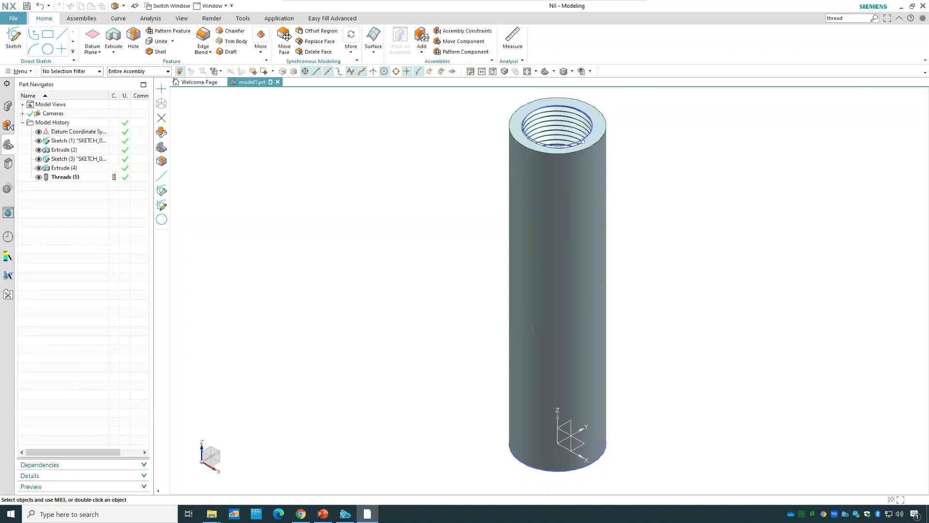
# Delete the detailed bore thread from the model history.
pyautogui.doubleClick(79, 177)
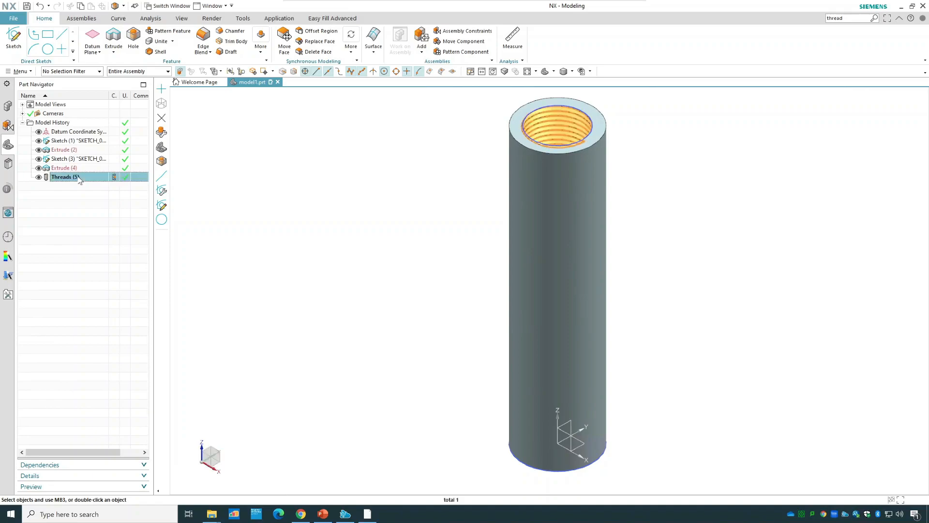
pyautogui.rightClick(79, 179)
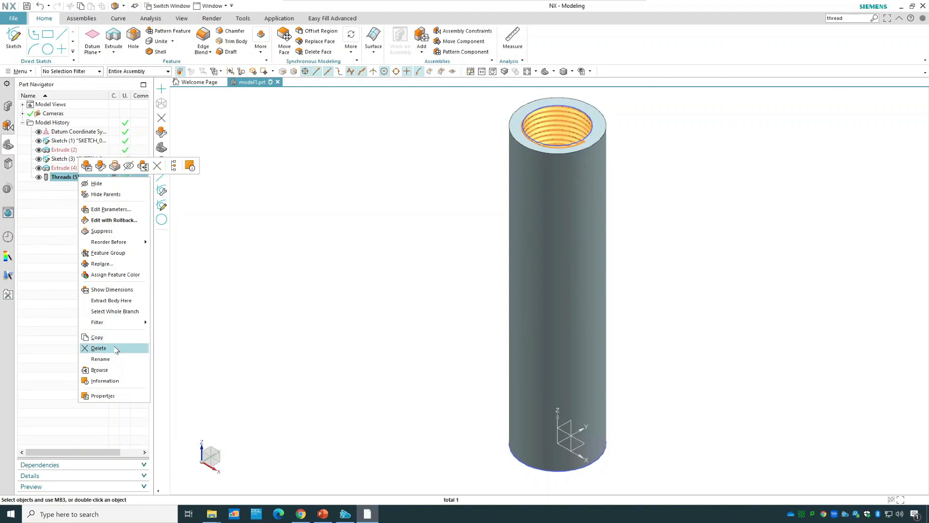
pyautogui.click(98, 348)
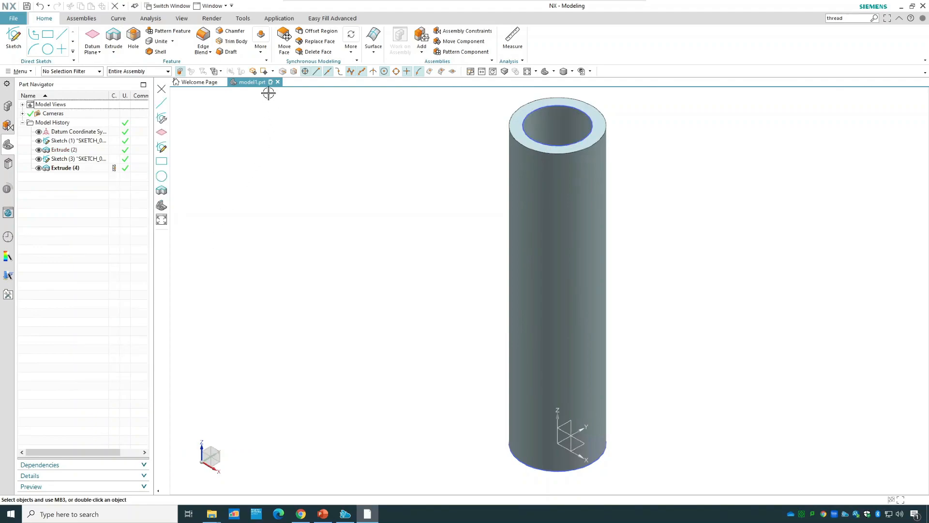
# Start a Thread of type Symbolic and select the bore's inner cylindrical face.
pyautogui.click(261, 49)
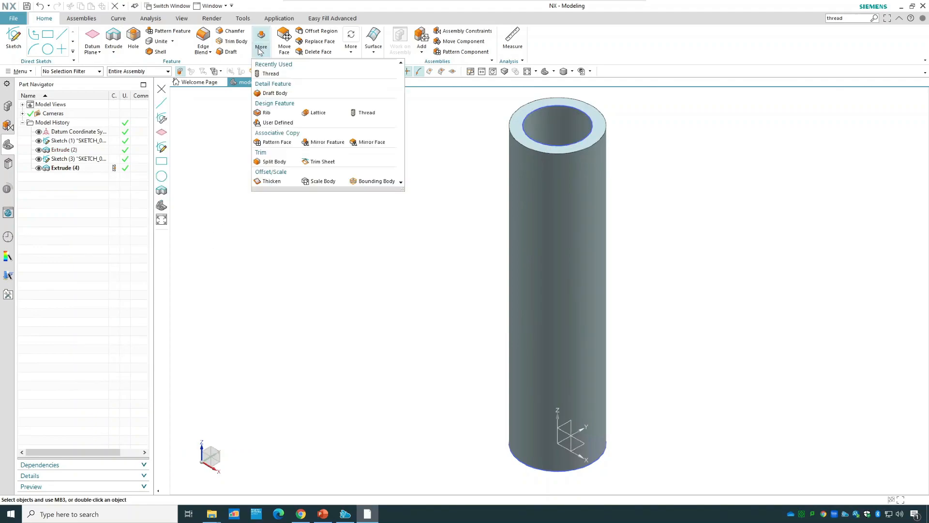
pyautogui.click(368, 112)
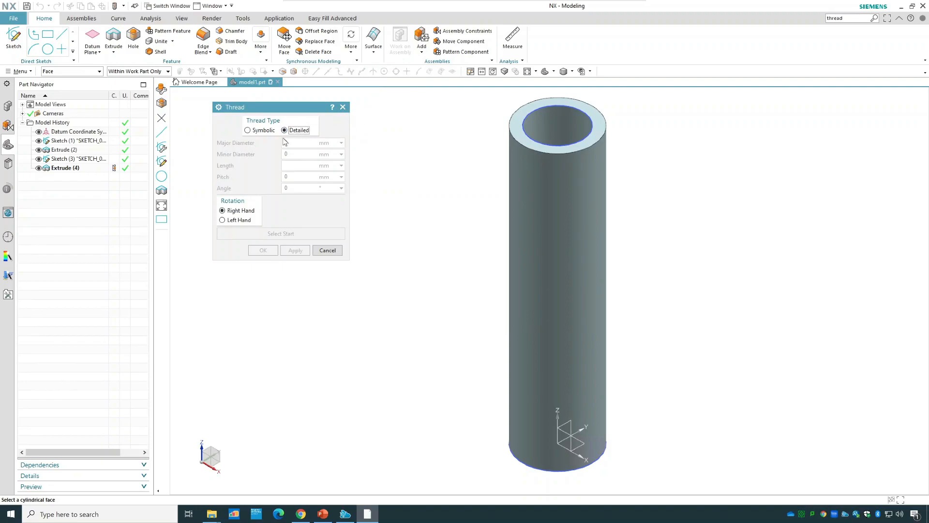
pyautogui.press('Escape')
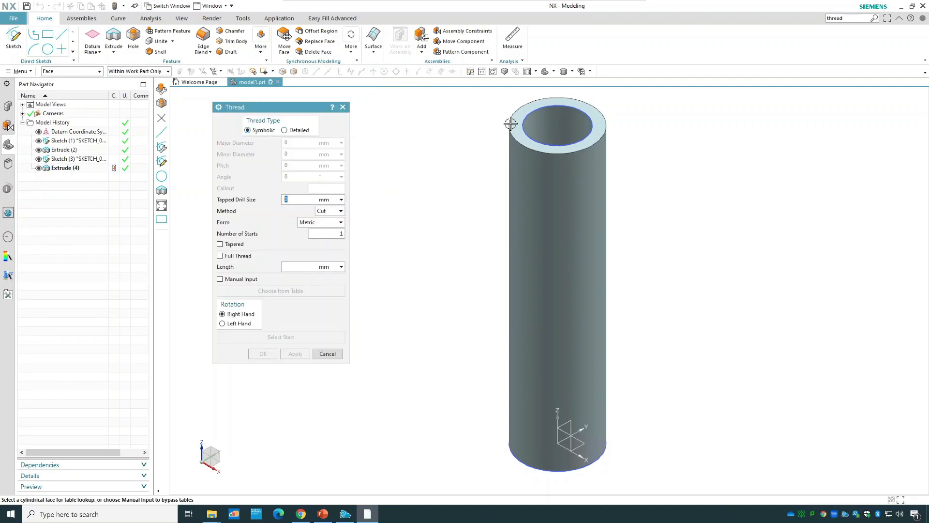
pyautogui.click(545, 123)
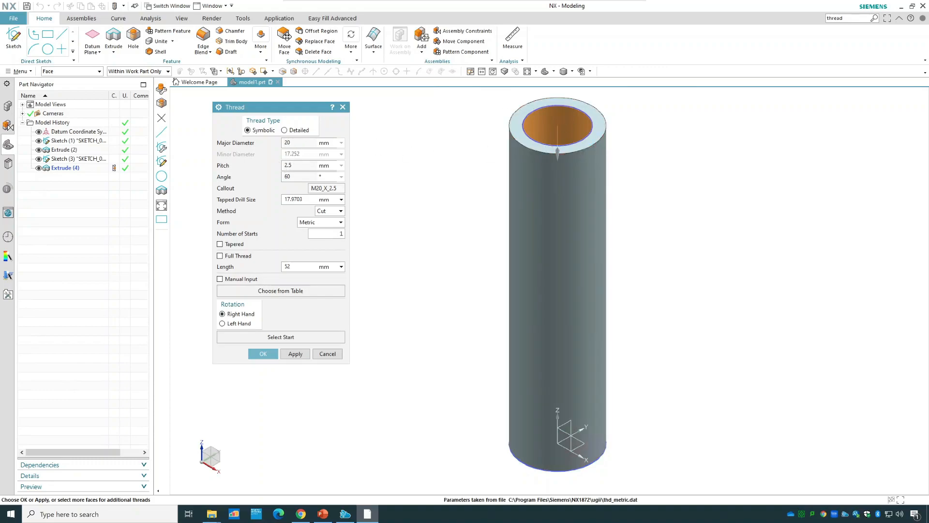
pyautogui.click(247, 290)
pyautogui.scroll(-15, 281, 161)
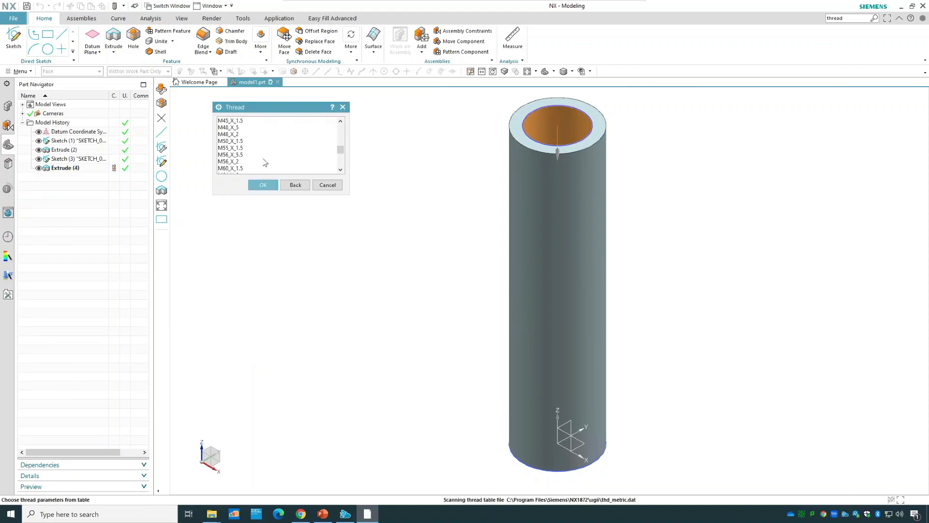
pyautogui.click(295, 185)
pyautogui.click(248, 280)
pyautogui.click(248, 280)
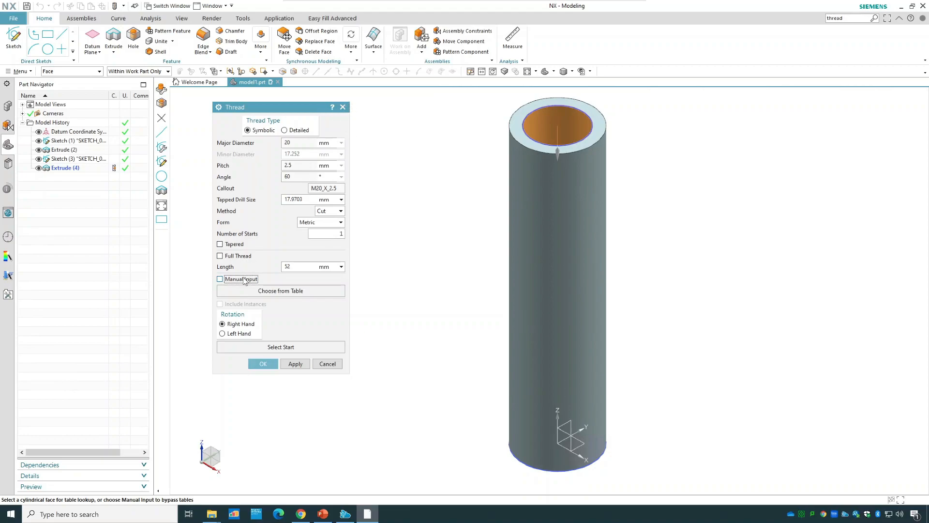
pyautogui.click(244, 281)
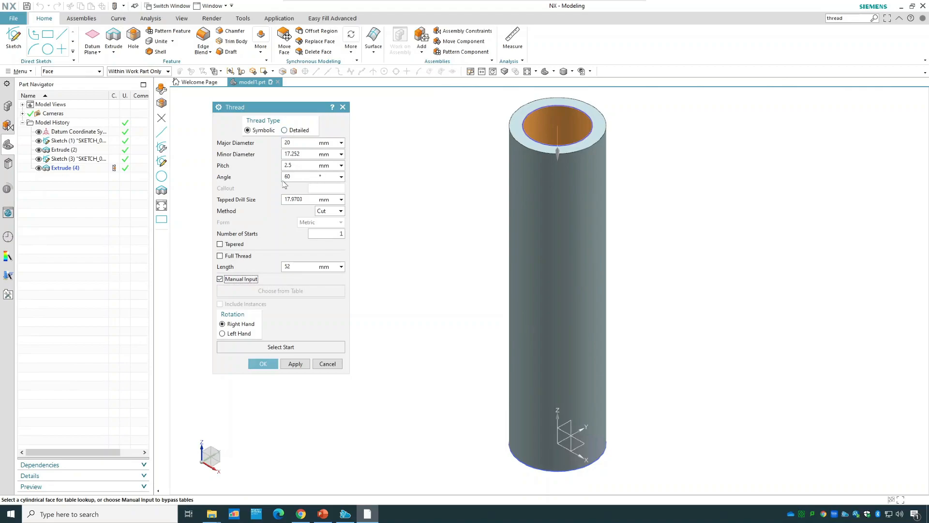
pyautogui.click(235, 281)
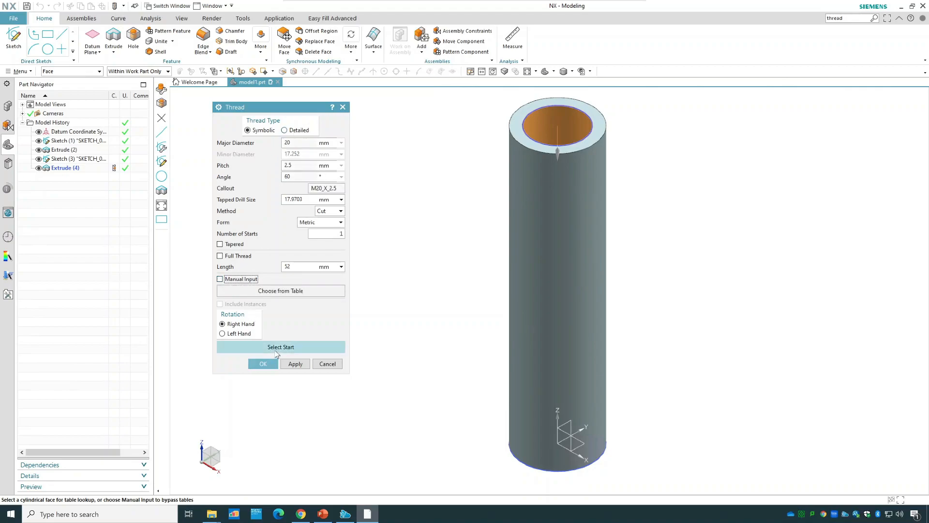
# Set the cylinder's top face as the thread start and create the M20_X_2.5 symbolic thread, 52 mm long and right-hand.
pyautogui.click(277, 352)
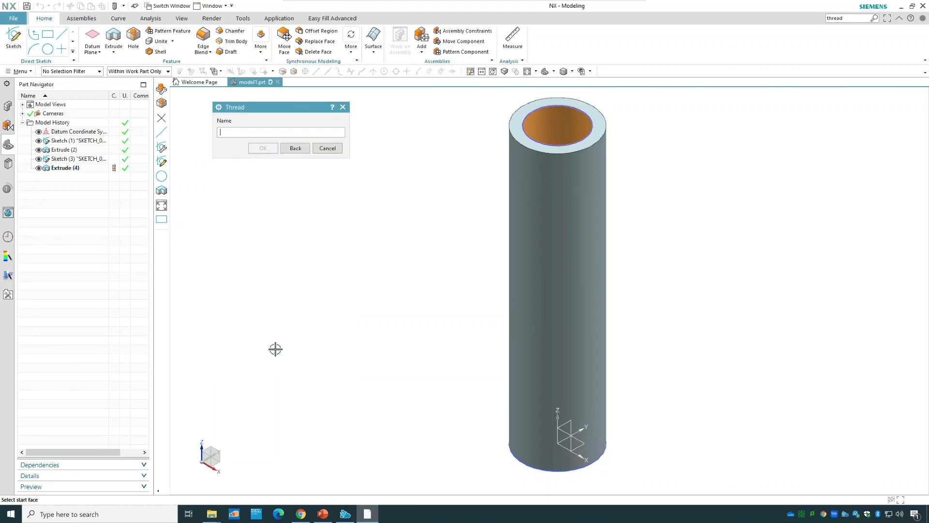
pyautogui.click(515, 125)
pyautogui.click(263, 160)
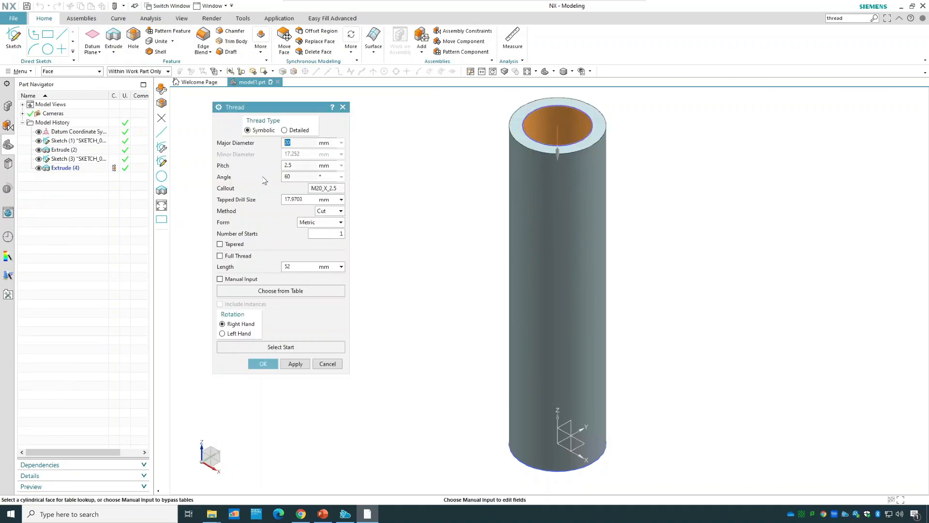
pyautogui.click(263, 363)
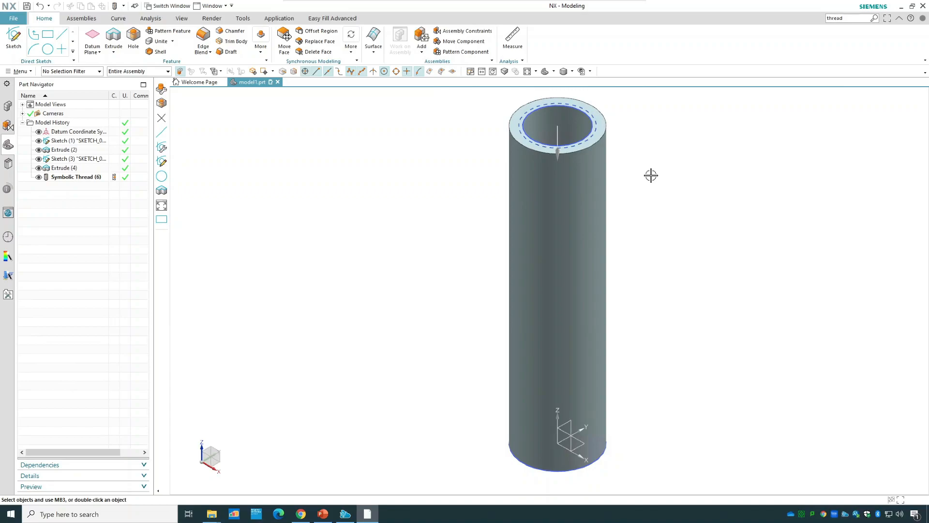
# Open the symbolic thread's parameters for review and close them without applying changes.
pyautogui.doubleClick(93, 177)
pyautogui.click(295, 122)
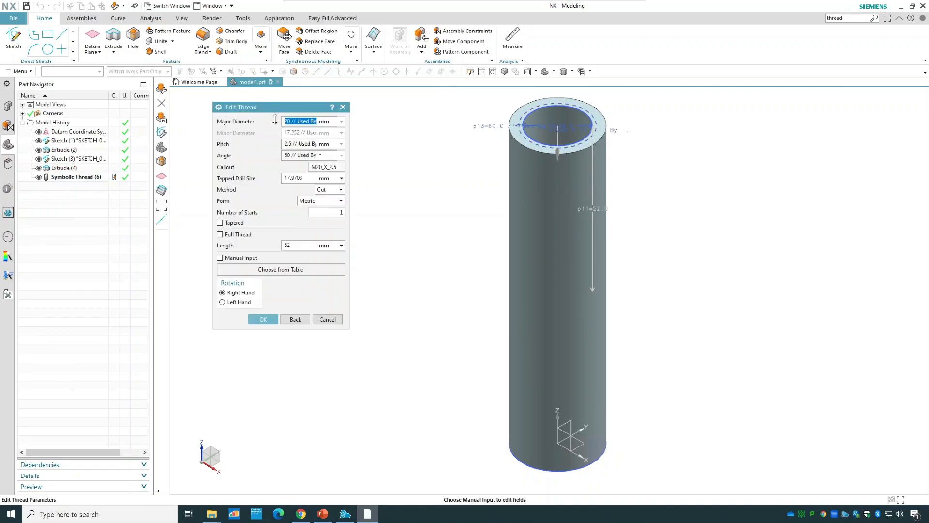
pyautogui.click(322, 320)
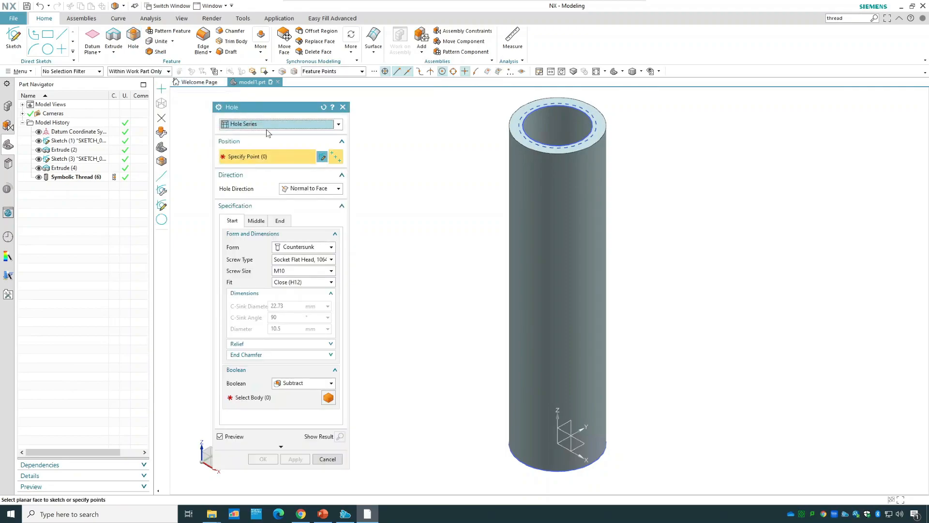
# Review the Threaded Hole type's thread and depth settings in the Hole command and leave without creating a hole.
pyautogui.click(267, 134)
pyautogui.click(265, 166)
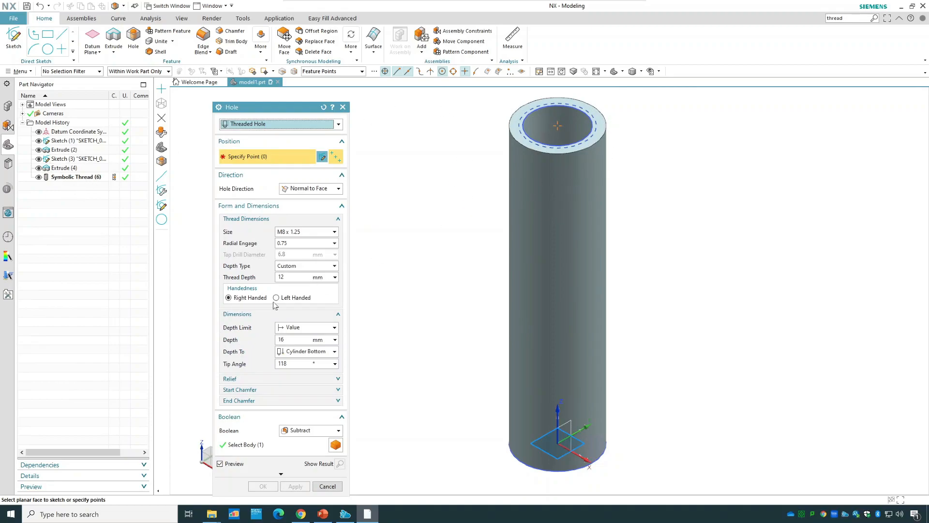
pyautogui.click(328, 486)
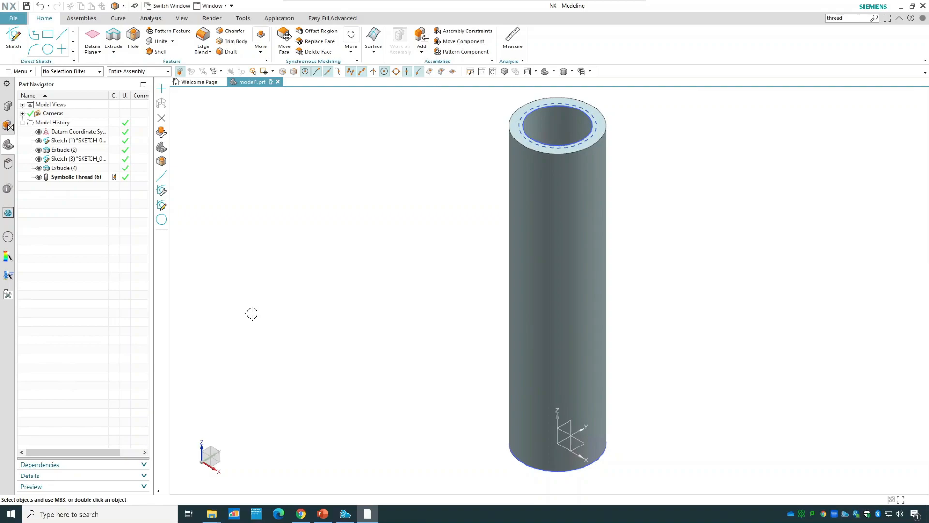
# Delete the symbolic thread, the bore extrusion and the bore sketch from the model history, keeping only the solid cylinder.
pyautogui.click(87, 178)
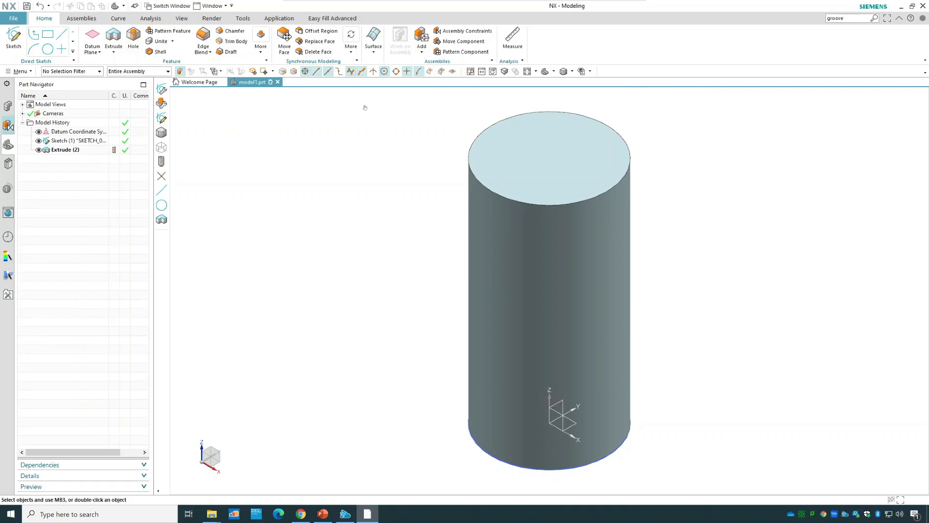
# Find the Groove command and start a Rectangular groove on the cylinder's outer cylindrical face.
pyautogui.click(850, 18)
pyautogui.press('Return')
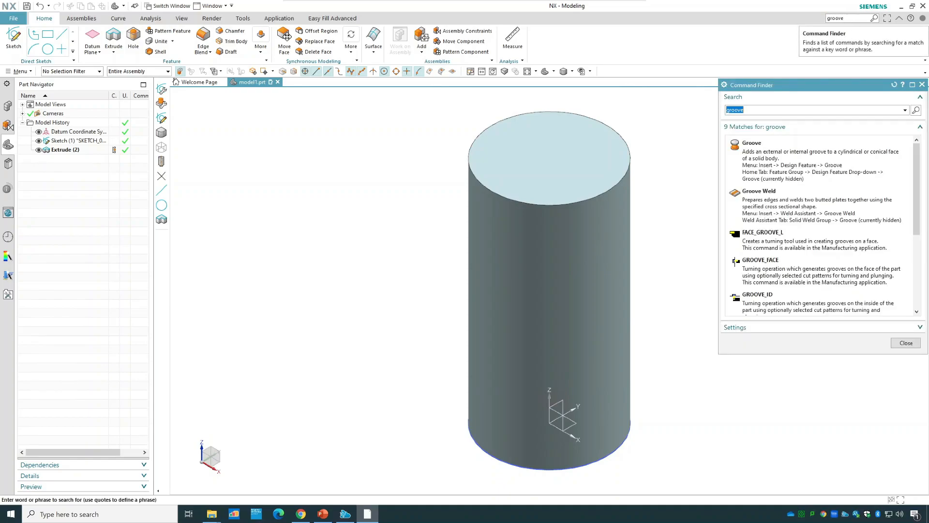
pyautogui.moveTo(832, 162)
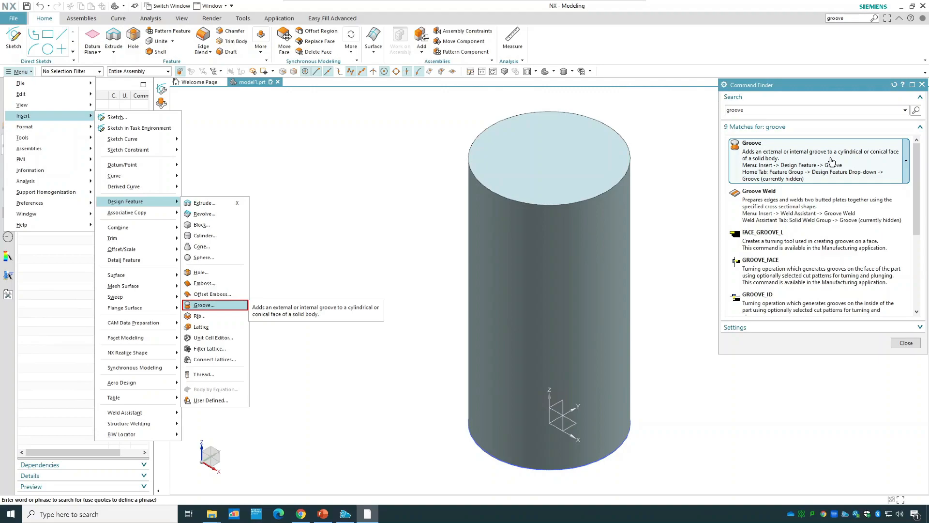
pyautogui.click(833, 156)
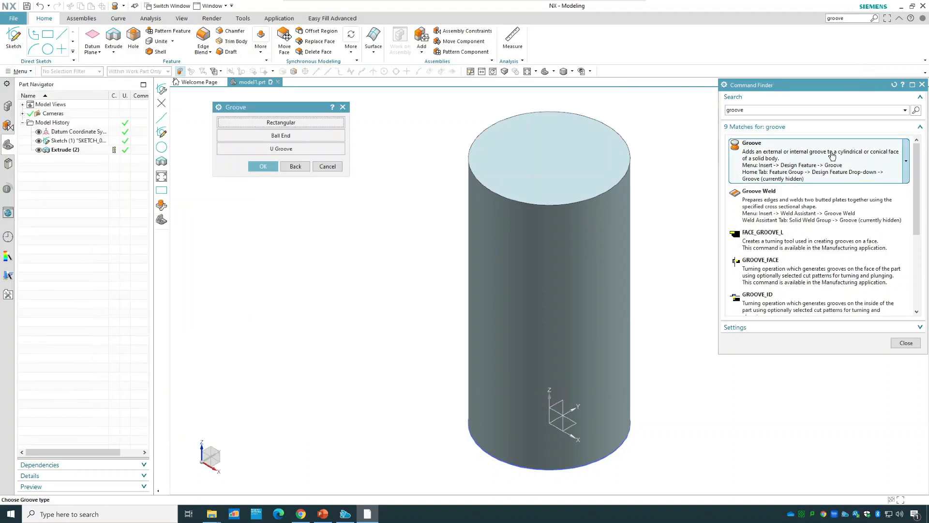
pyautogui.click(906, 343)
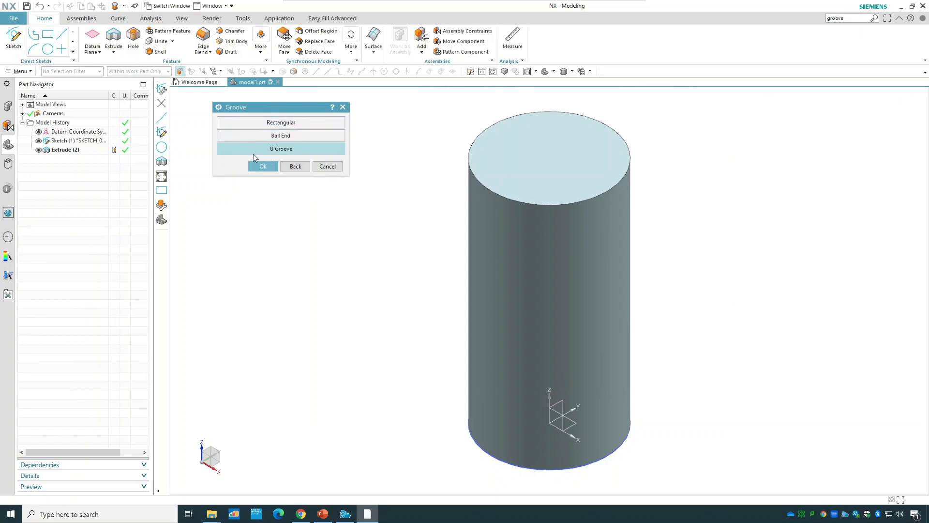
pyautogui.click(305, 125)
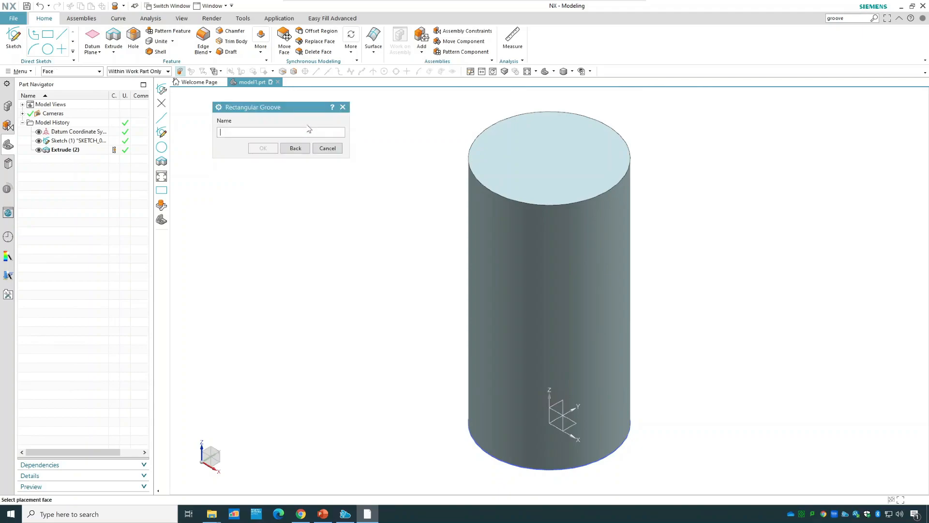
pyautogui.click(519, 242)
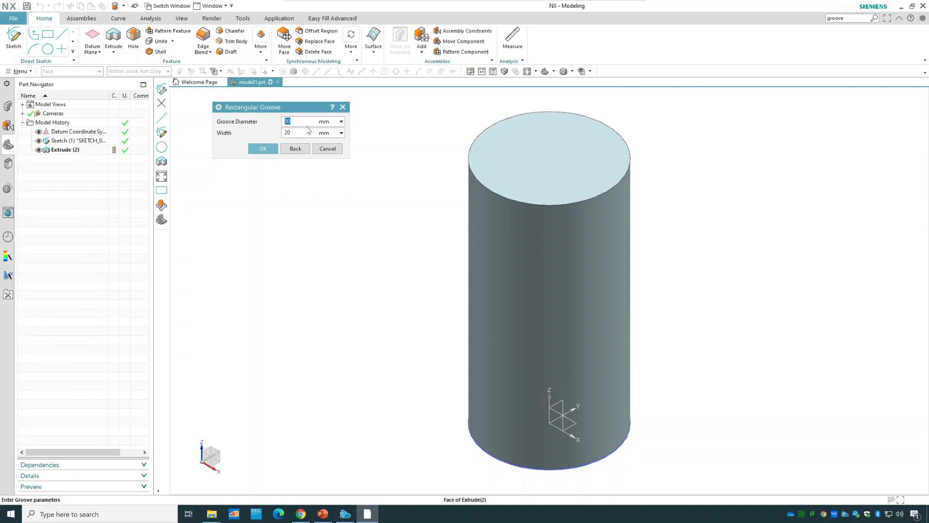
# Set the rectangular groove's diameter to 25 mm and its width to 50 mm.
pyautogui.write('2')
pyautogui.press('Return')
pyautogui.write('50')
pyautogui.click(263, 149)
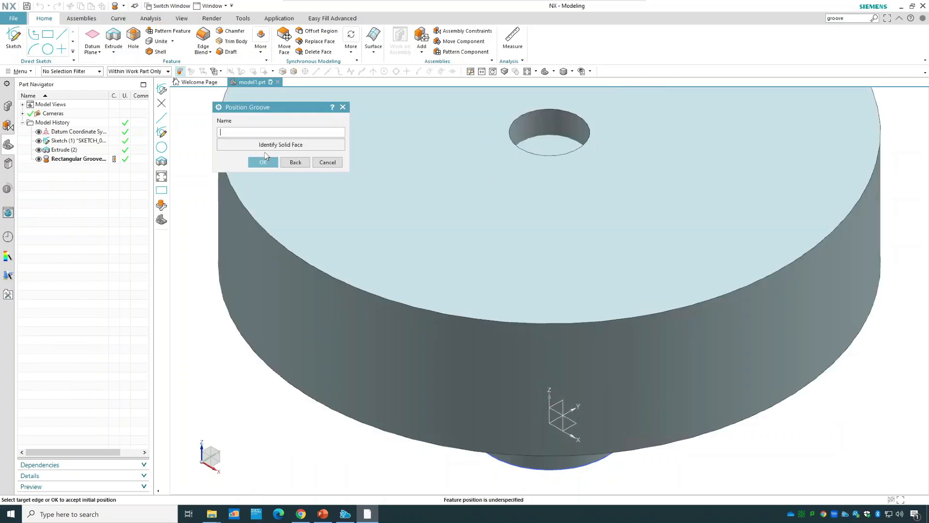
# Position the groove 30 mm from the cylinder's bottom edge, measured to the groove tool's lower edge, and finish the Groove command.
pyautogui.scroll(-3, 299, 353)
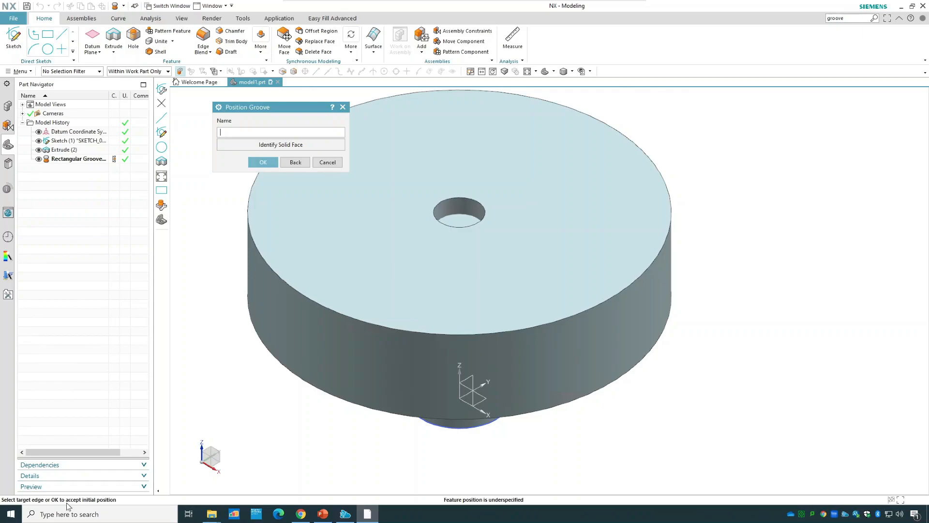
pyautogui.moveTo(363, 452); pyautogui.dragTo(370, 411, button='middle')
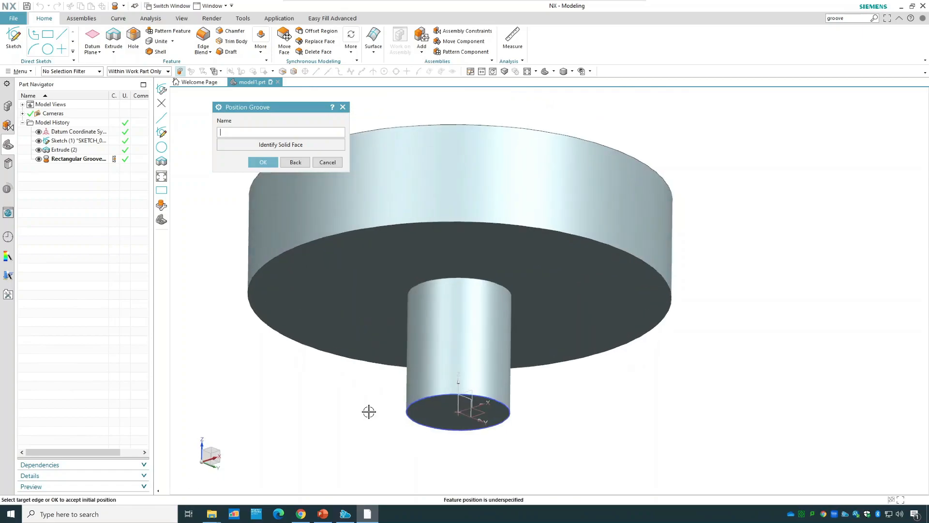
pyautogui.click(418, 400)
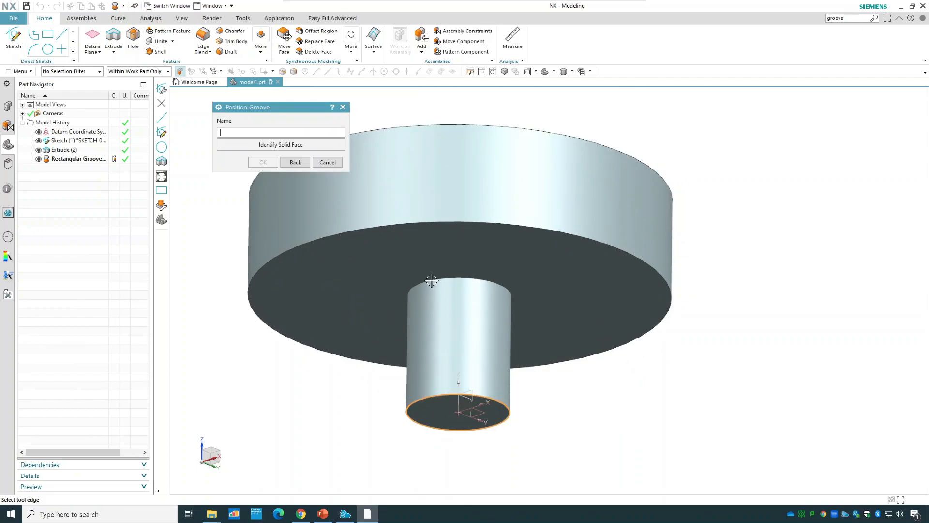
pyautogui.click(432, 222)
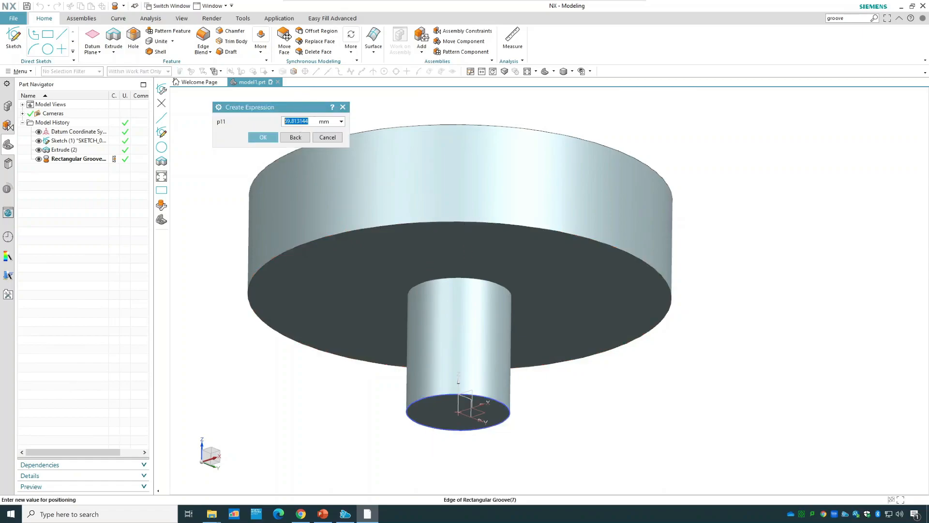
pyautogui.write('30')
pyautogui.click(263, 136)
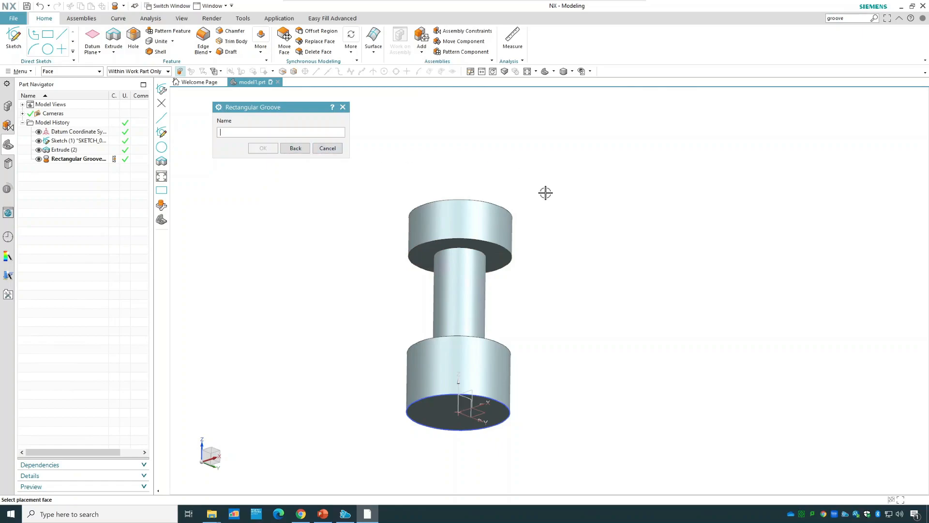
pyautogui.click(327, 148)
# Edit the rectangular groove's parameters, setting the width to 30 mm and reducing the groove diameter.
pyautogui.moveTo(569, 186)
pyautogui.mouseDown(button='middle')
pyautogui.moveTo(566, 224)
pyautogui.moveTo(567, 195)
pyautogui.mouseUp(button='middle')
pyautogui.moveTo(589, 249)
pyautogui.mouseDown(button='middle')
pyautogui.moveTo(590, 277)
pyautogui.moveTo(593, 255)
pyautogui.mouseUp(button='middle')
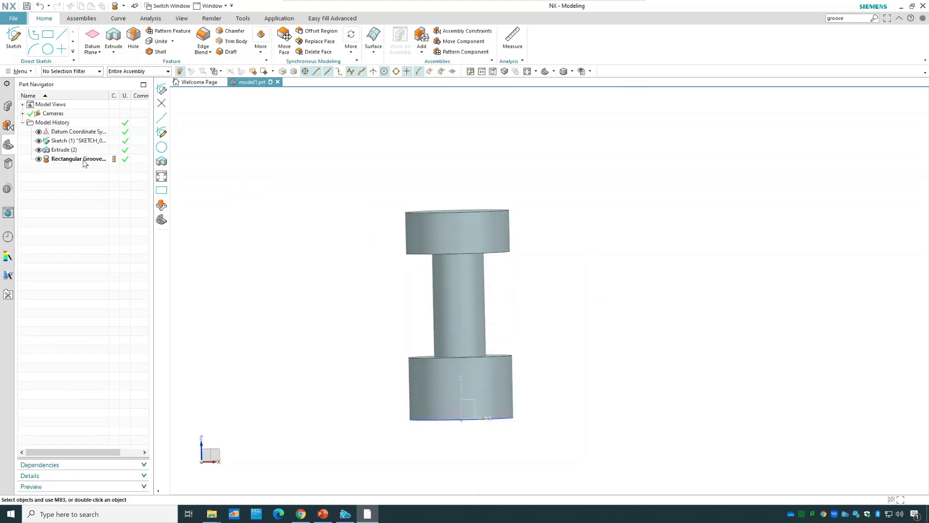
pyautogui.rightClick(83, 161)
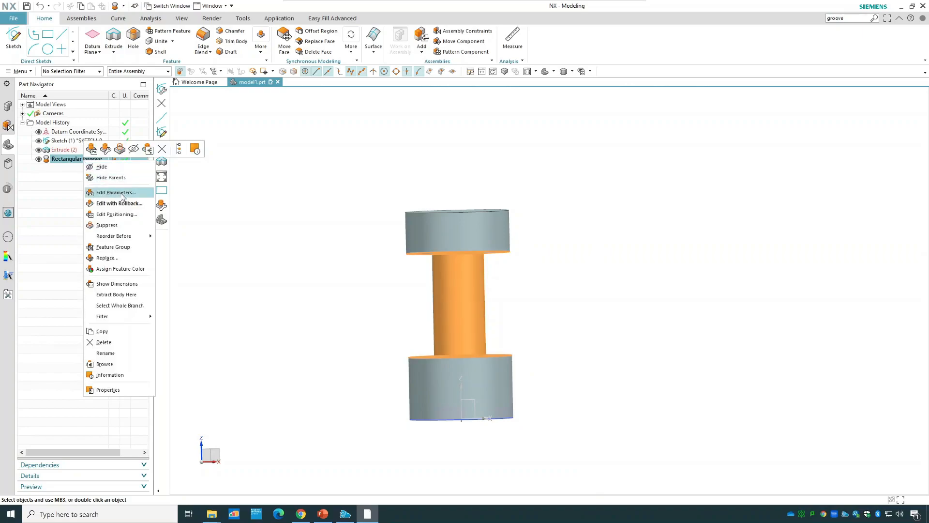
pyautogui.doubleClick(65, 162)
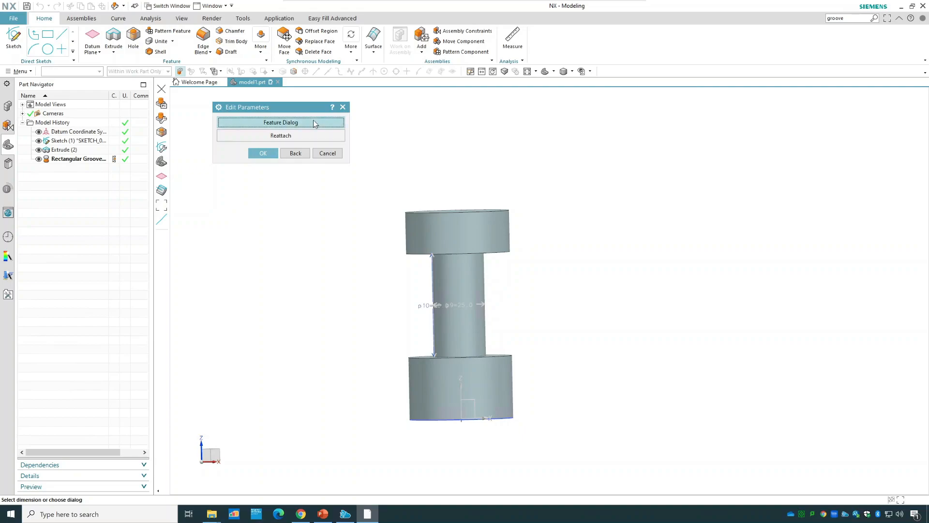
pyautogui.click(313, 123)
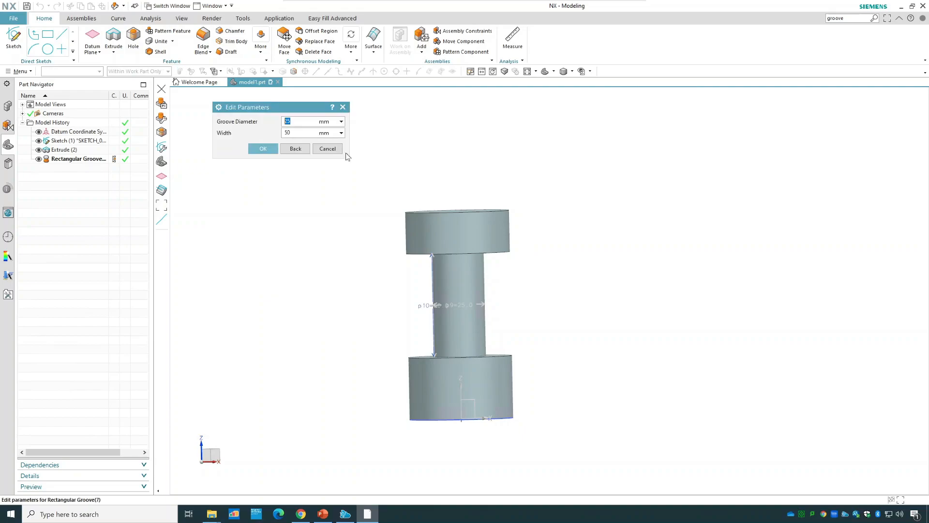
pyautogui.scroll(2, 457, 276)
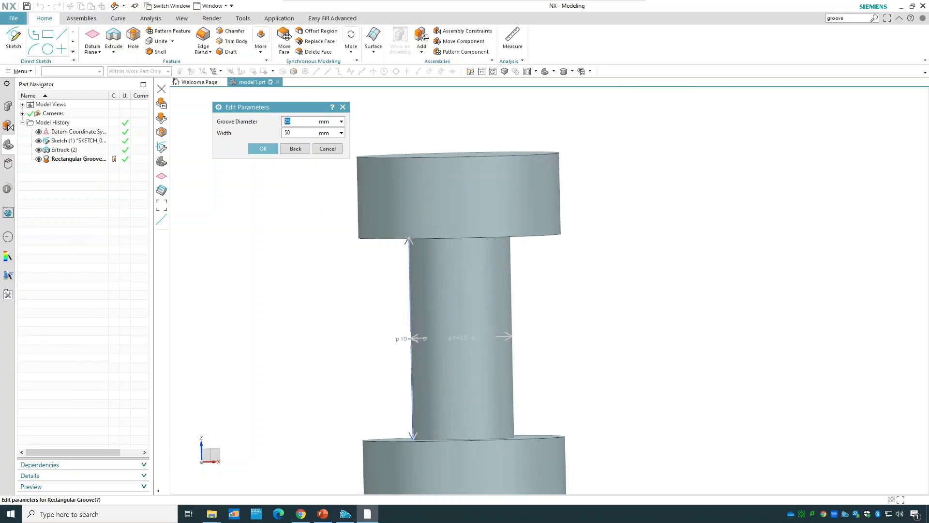
pyautogui.click(292, 133)
pyautogui.write('30')
pyautogui.click(291, 122)
pyautogui.doubleClick(287, 121)
pyautogui.click(264, 148)
pyautogui.click(265, 153)
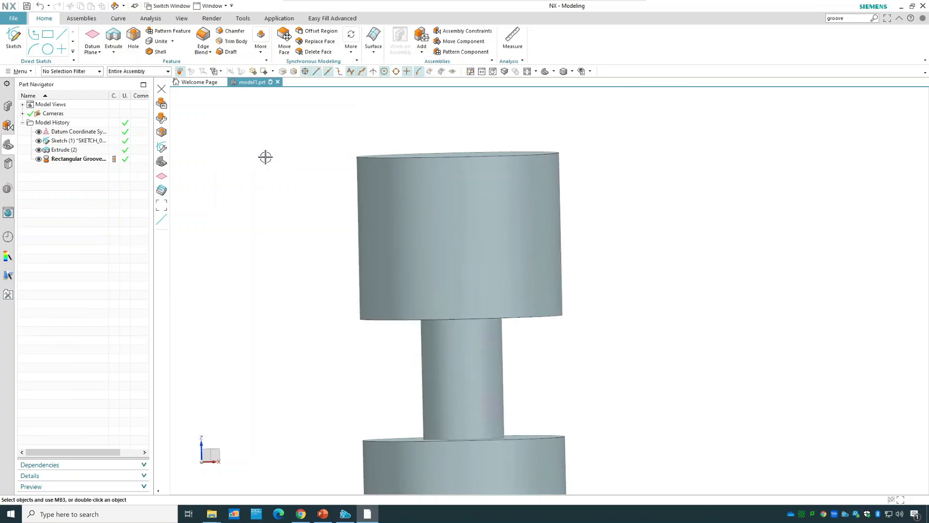
# Edit the groove's positioning dimension to increase its distance from the cylinder's bottom edge.
pyautogui.moveTo(620, 352)
pyautogui.mouseDown(button='middle')
pyautogui.moveTo(620, 334)
pyautogui.moveTo(622, 373)
pyautogui.moveTo(621, 338)
pyautogui.mouseUp(button='middle')
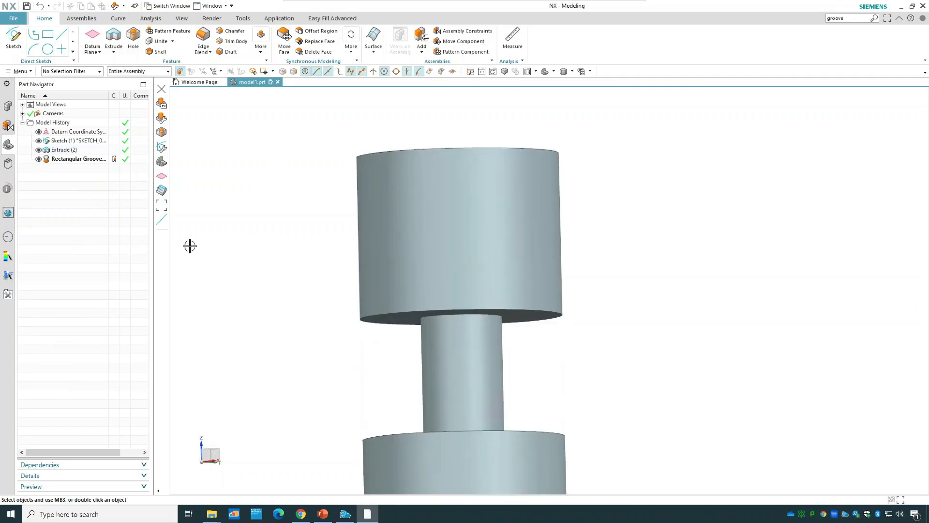
pyautogui.scroll(-3, 305, 303)
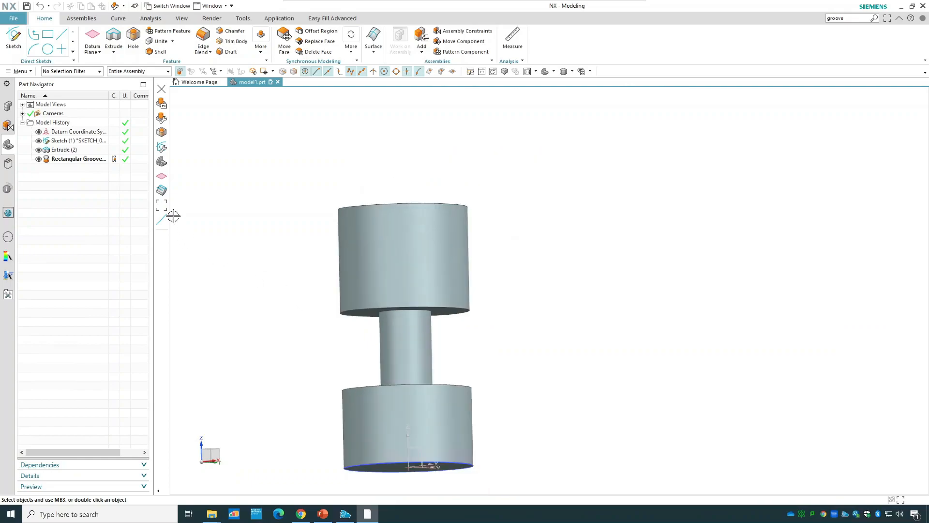
pyautogui.rightClick(80, 160)
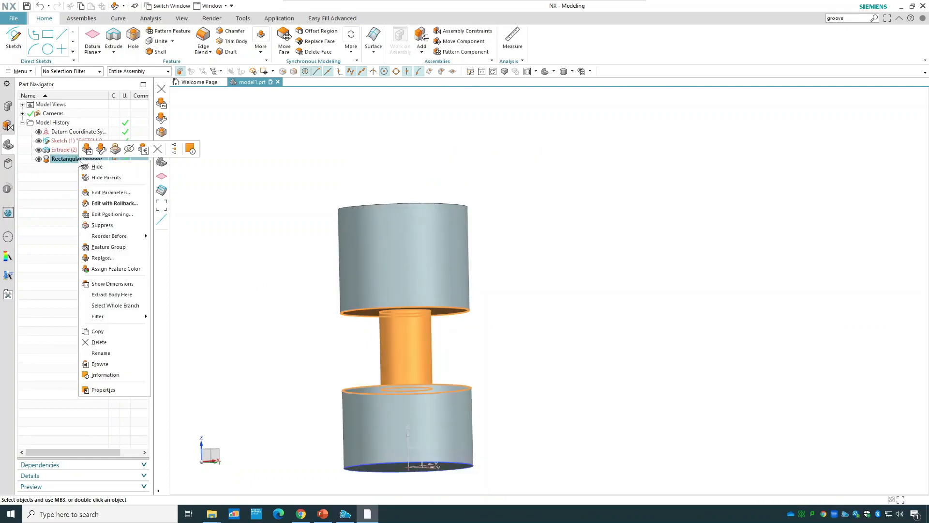
pyautogui.click(112, 214)
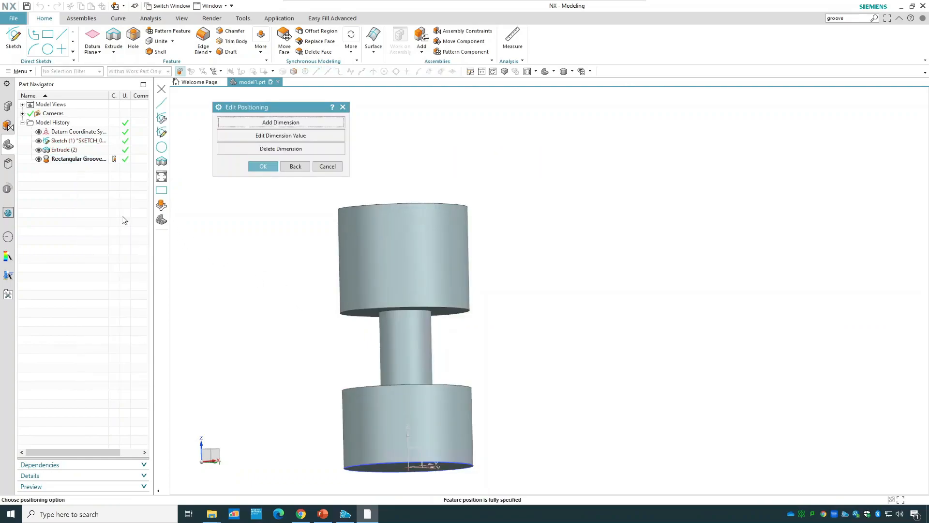
pyautogui.click(333, 136)
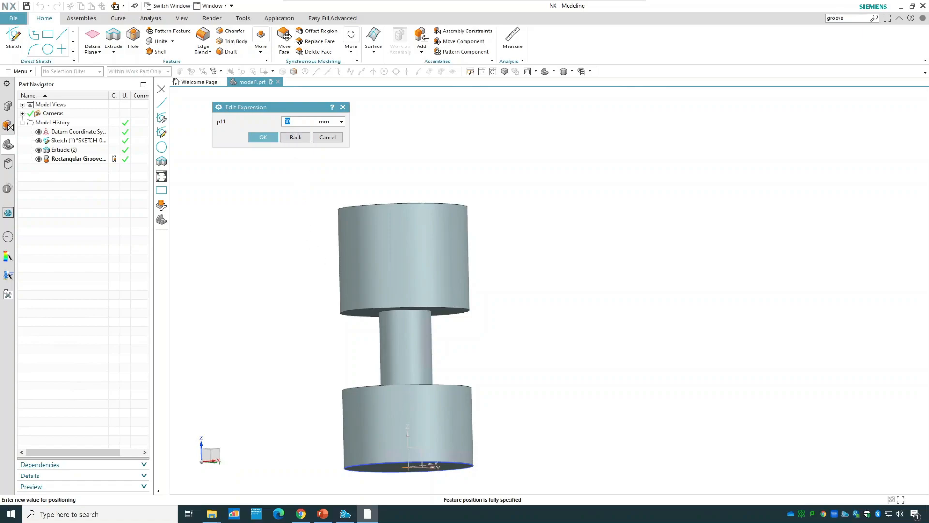
pyautogui.click(258, 137)
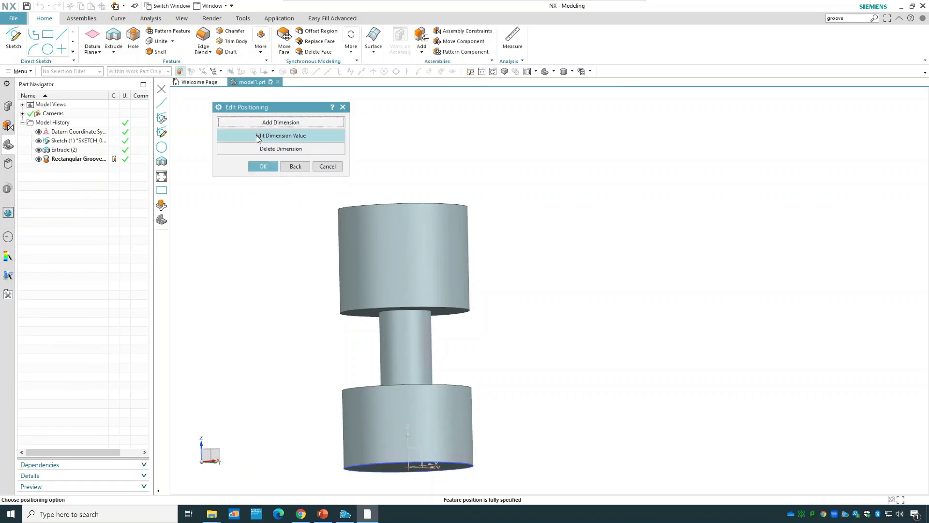
pyautogui.click(262, 166)
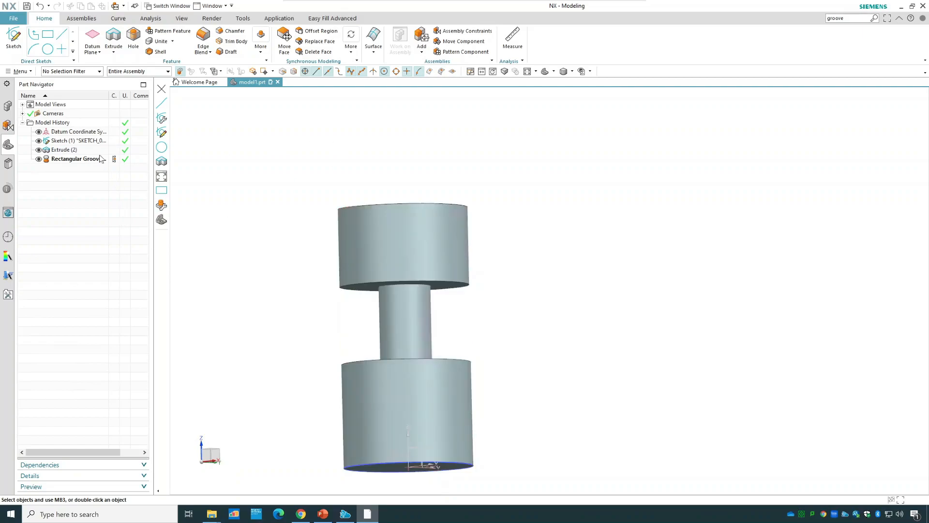
# Set the groove's positioning dimension from the cylinder's bottom edge to 10 mm.
pyautogui.rightClick(97, 159)
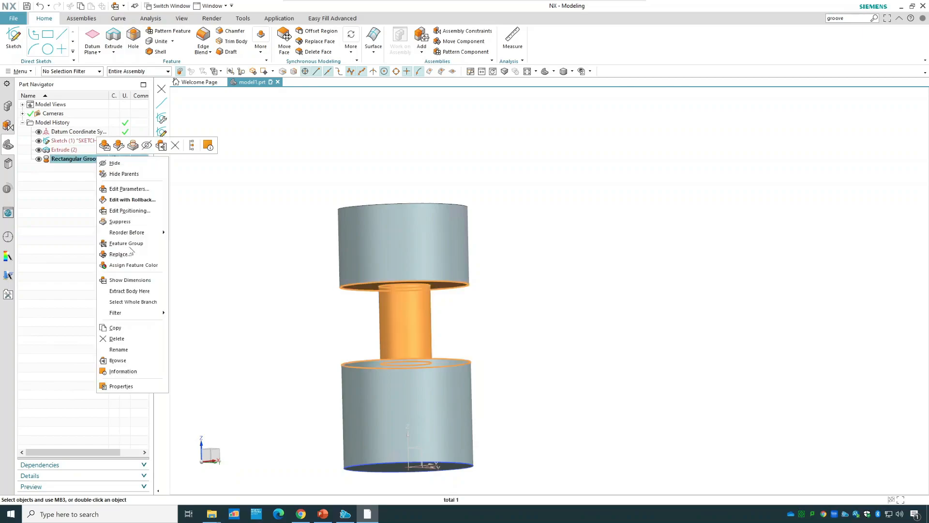
pyautogui.click(131, 210)
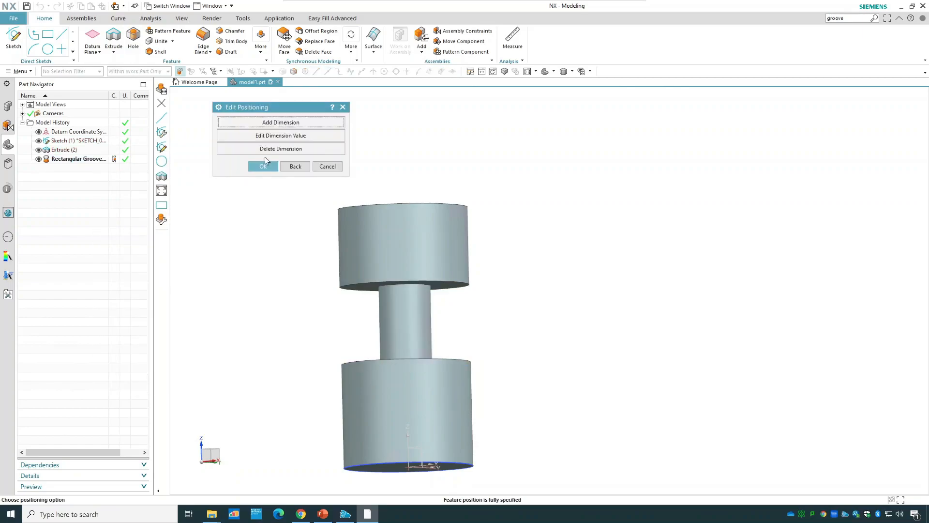
pyautogui.click(280, 136)
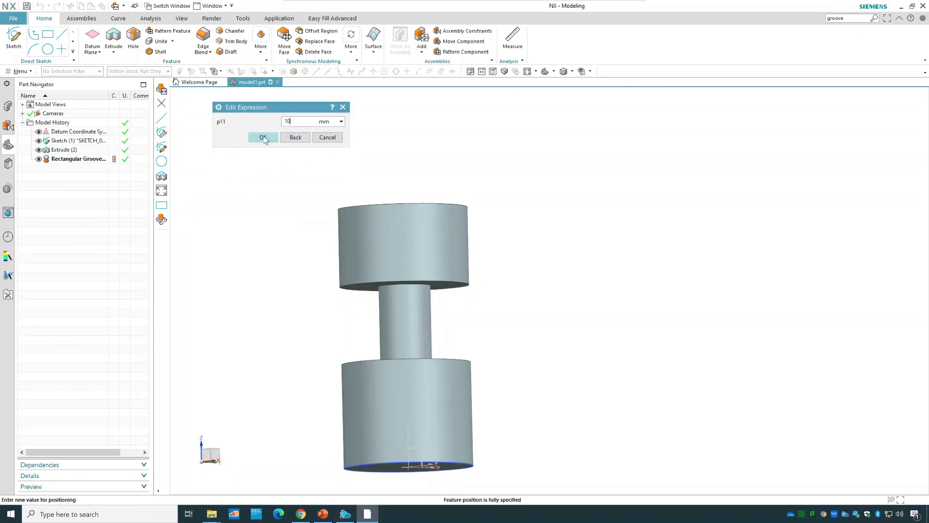
pyautogui.click(263, 139)
pyautogui.click(263, 166)
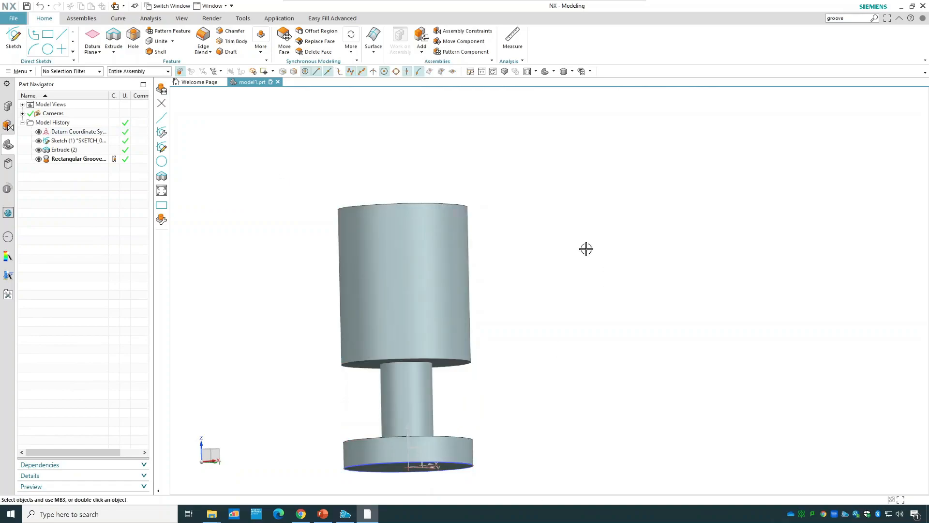
# Create a ball end groove on the upper cylindrical face with a 25 mm groove diameter and a 20 mm ball diameter.
pyautogui.doubleClick(836, 18)
pyautogui.press('Return')
pyautogui.click(802, 160)
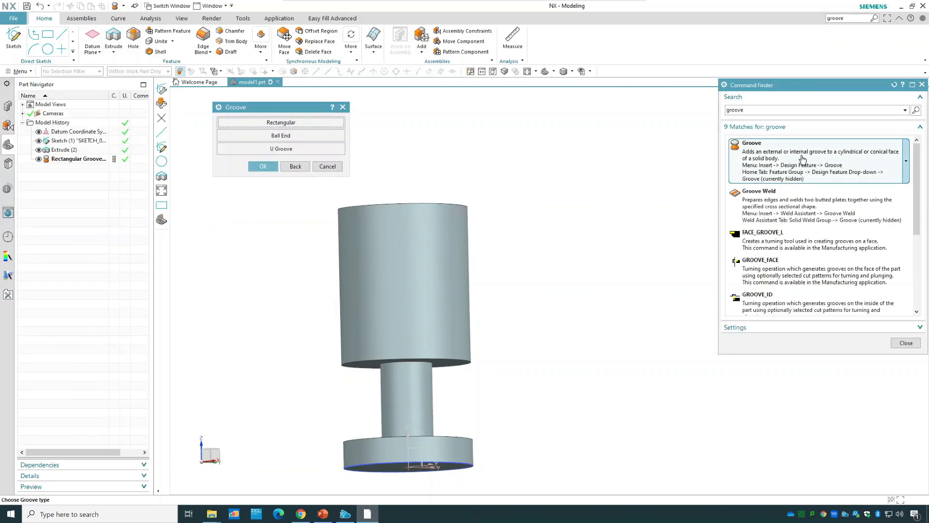
pyautogui.click(296, 138)
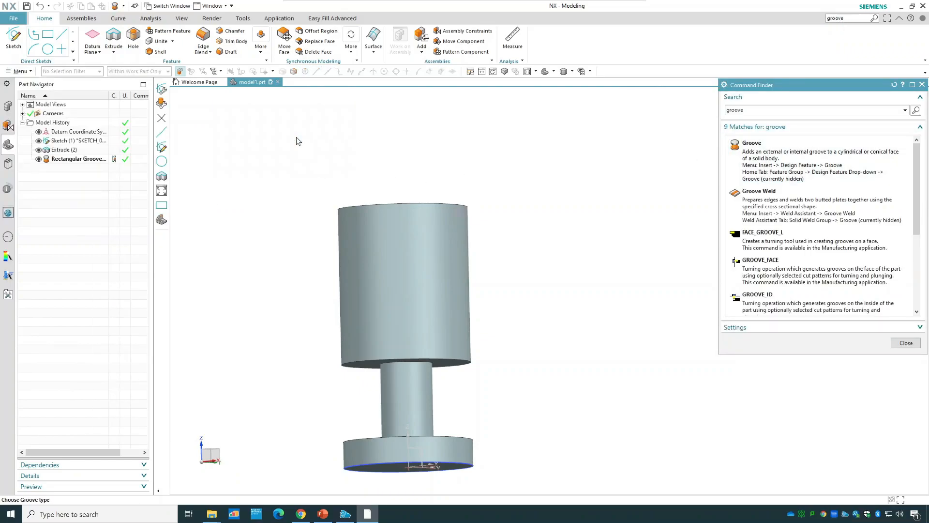
pyautogui.click(905, 344)
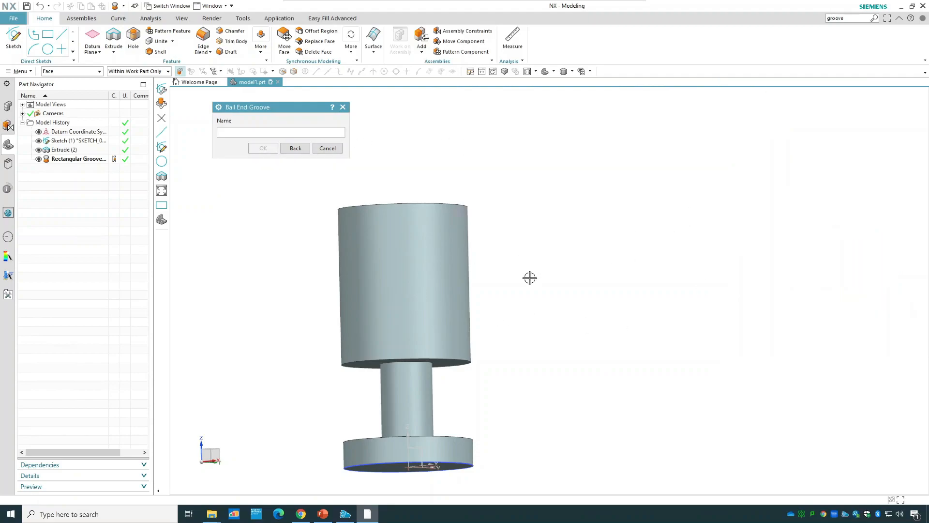
pyautogui.click(421, 268)
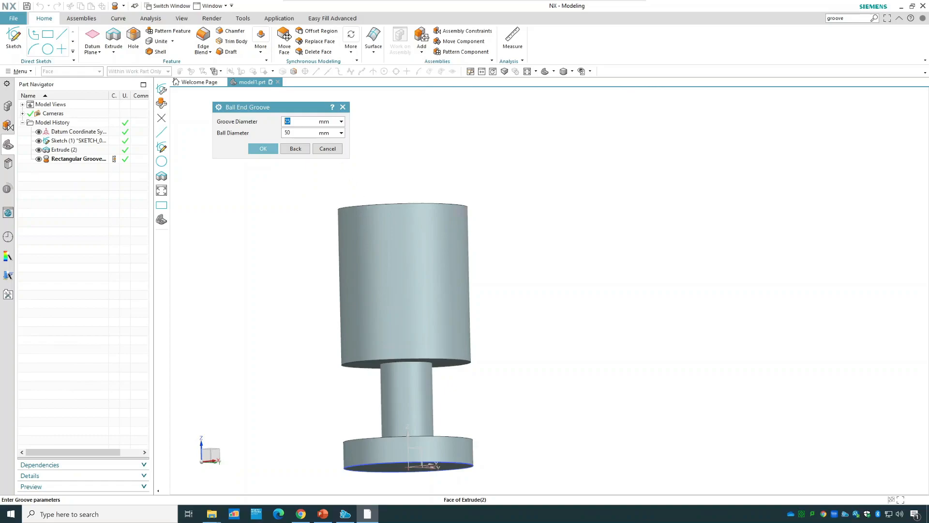
pyautogui.click(302, 132)
pyautogui.write('20')
pyautogui.click(270, 150)
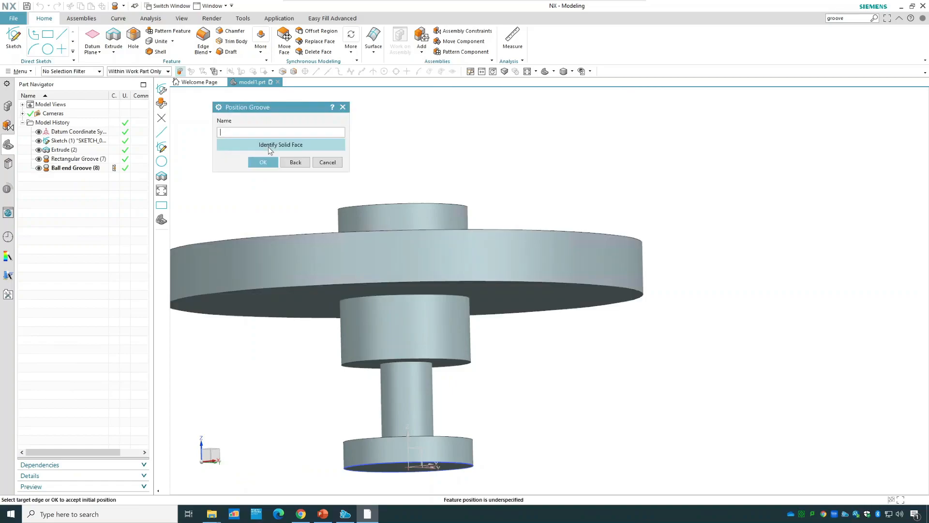
# Position the ball end groove 20 mm from the upper cylinder's lower edge to the tool's lower edge and finish the Groove command.
pyautogui.click(376, 361)
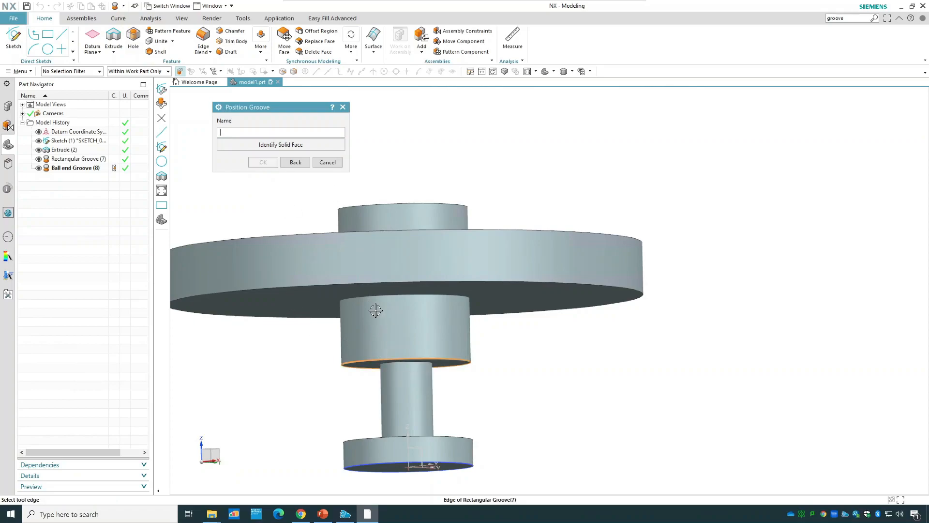
pyautogui.click(368, 284)
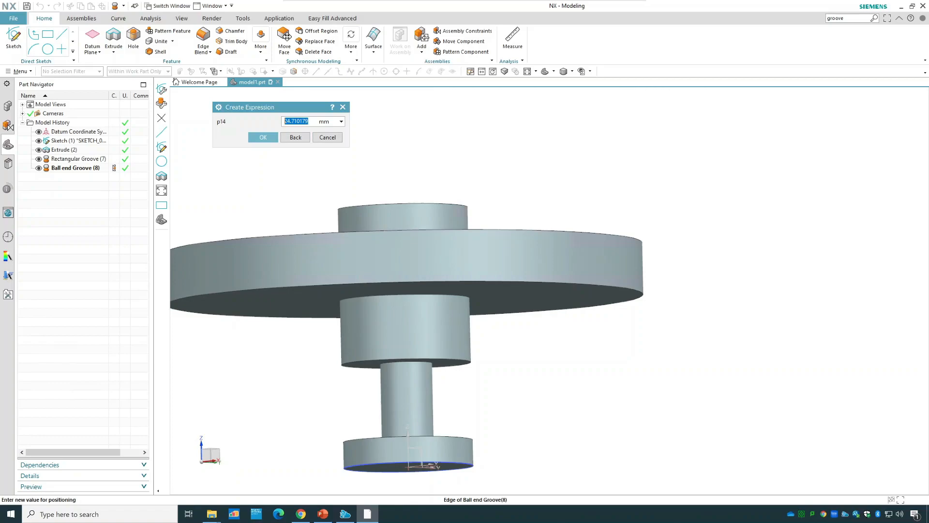
pyautogui.write('20')
pyautogui.click(266, 136)
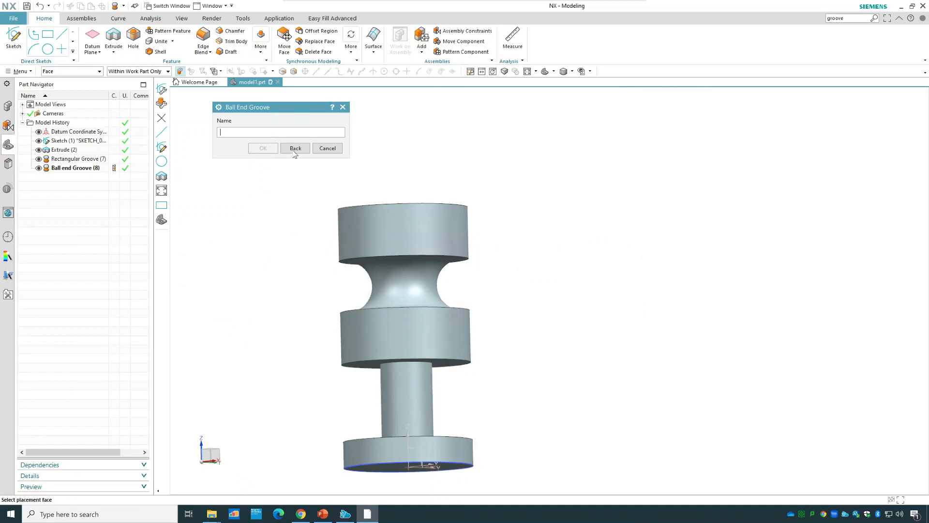
pyautogui.click(320, 149)
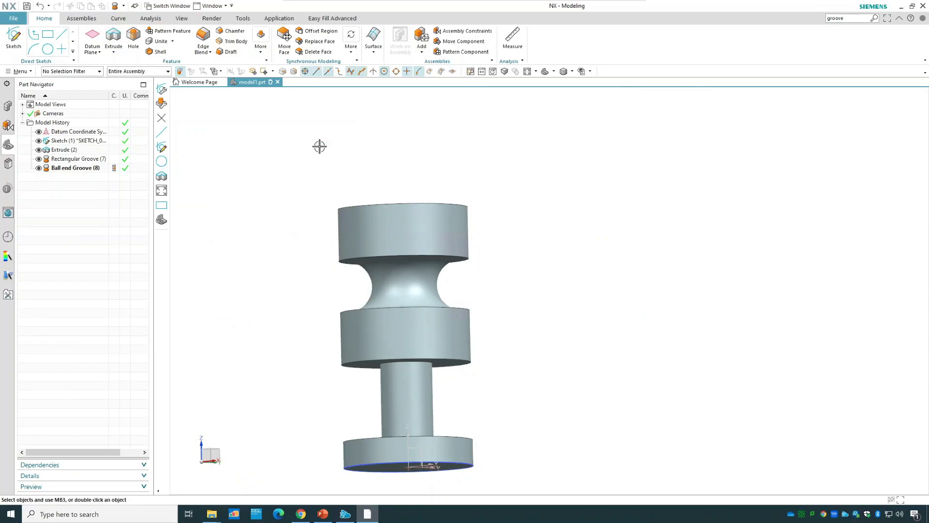
# Highlight the rectangular groove and the ball end groove one after the other to identify them on the model, then clear the selection.
pyautogui.moveTo(550, 260); pyautogui.dragTo(549, 270, button='middle')
pyautogui.click(81, 160)
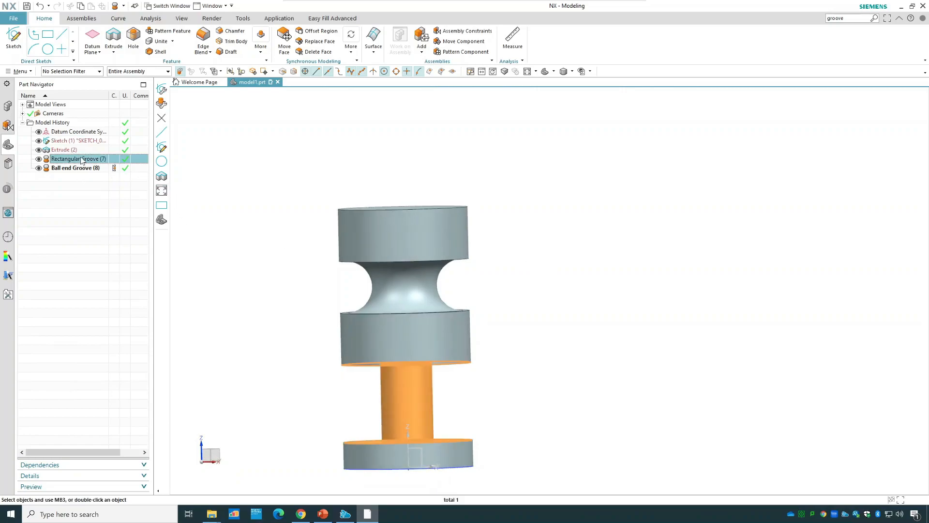
pyautogui.click(83, 168)
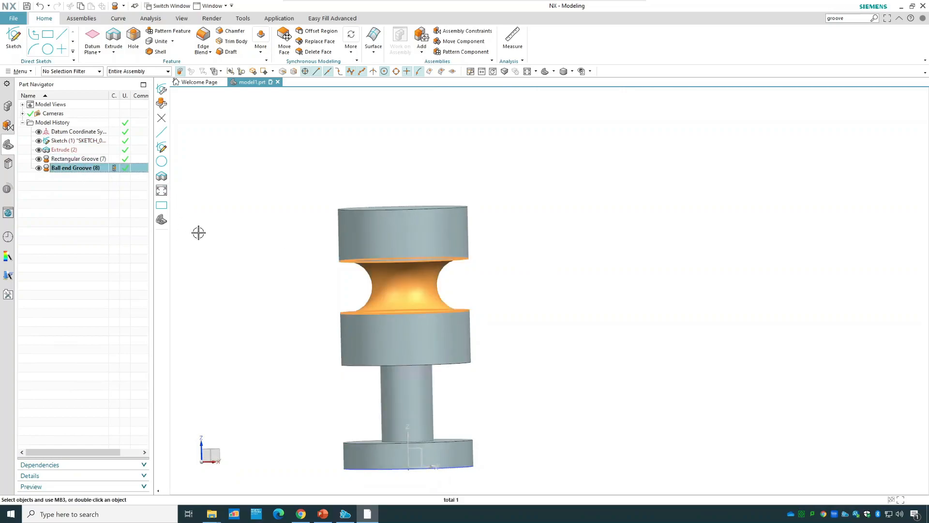
pyautogui.press('Escape')
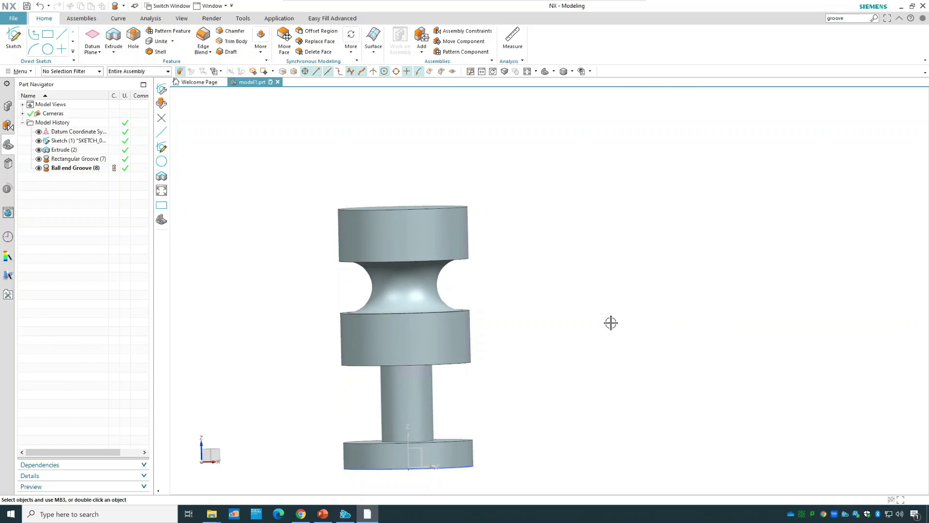
# Set the ball end groove's positioning dimension to 5 mm.
pyautogui.rightClick(71, 169)
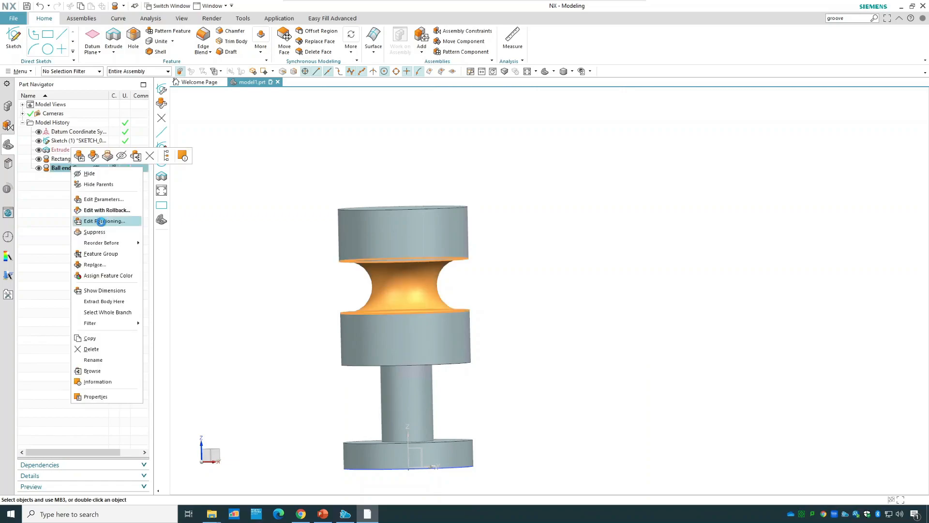
pyautogui.click(101, 222)
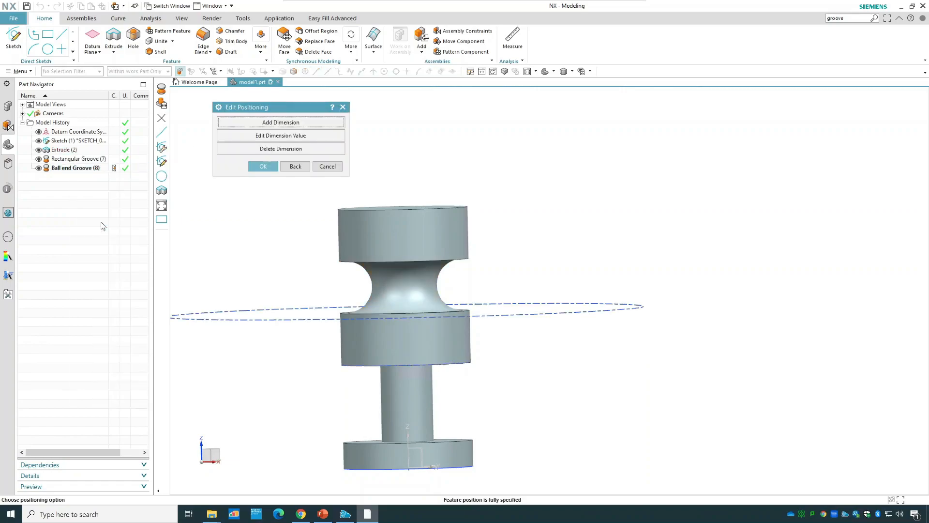
pyautogui.click(269, 141)
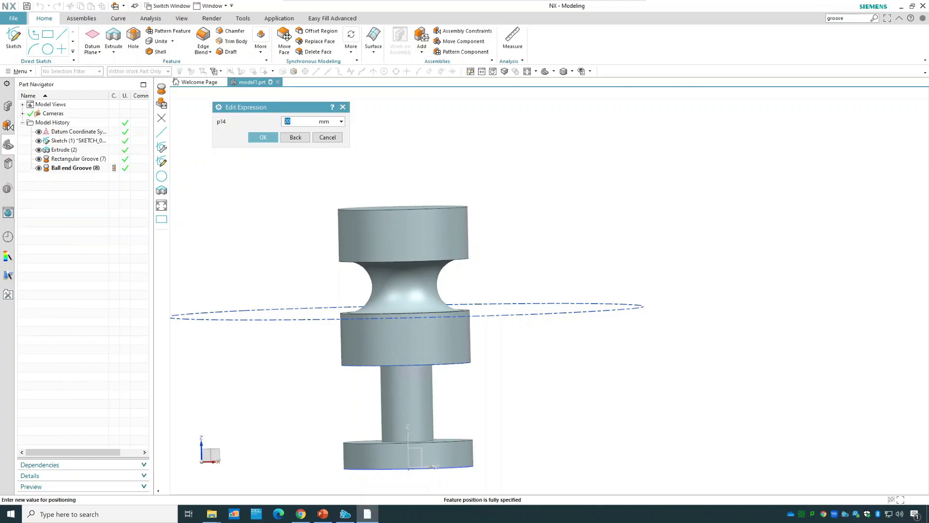
pyautogui.write('5')
pyautogui.click(262, 138)
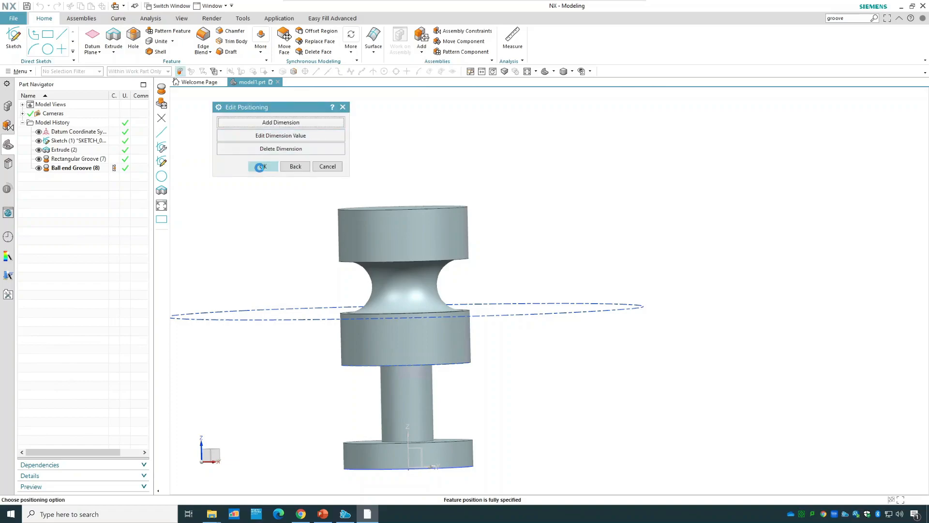
pyautogui.click(260, 164)
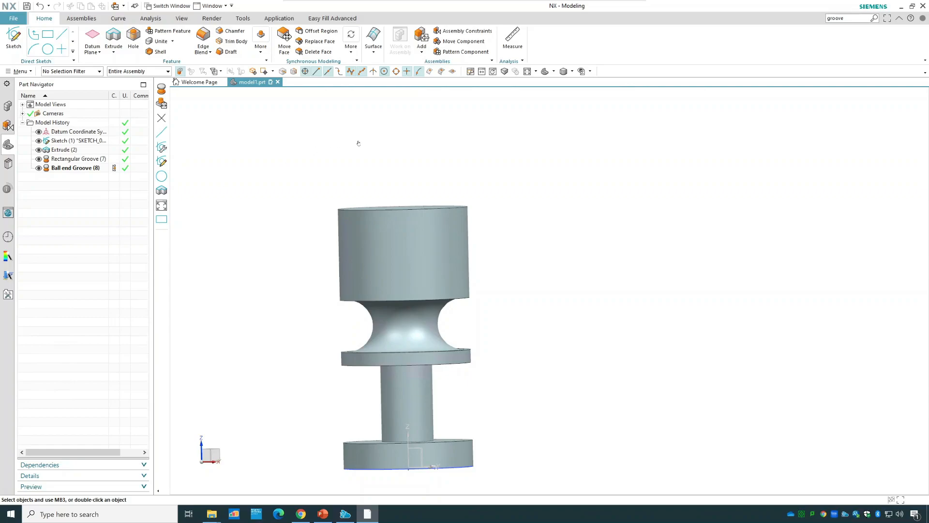
# Create a U groove on the upper cylindrical face with a 25 mm groove diameter, 20 mm width and 2.5 mm corner radius.
pyautogui.click(855, 18)
pyautogui.press('Return')
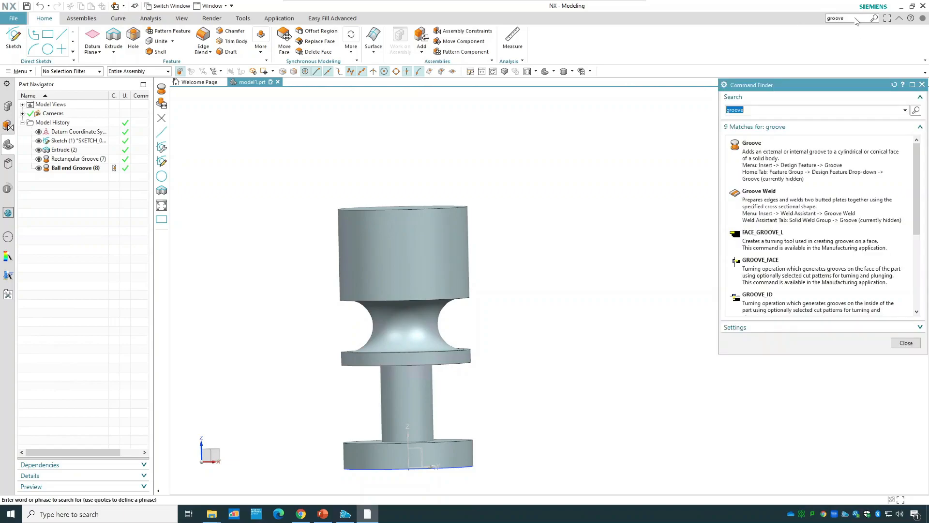
pyautogui.click(829, 163)
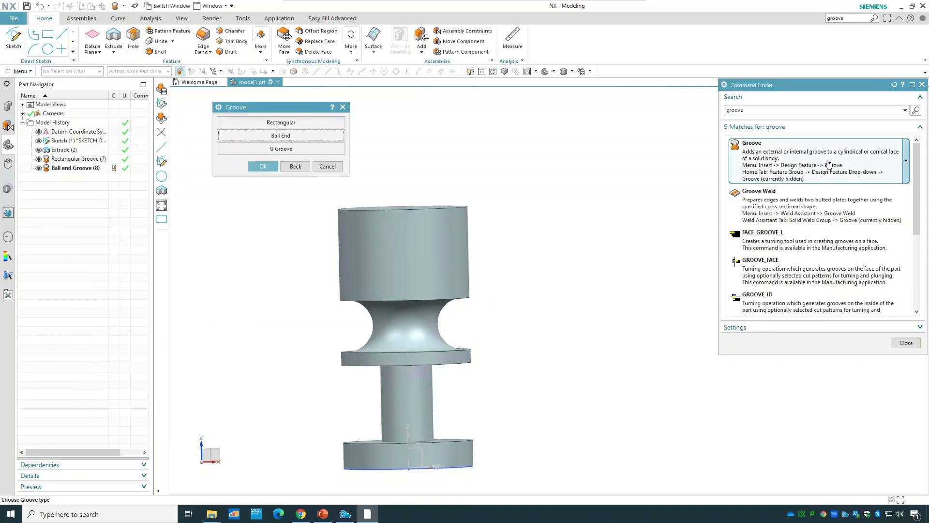
pyautogui.click(305, 150)
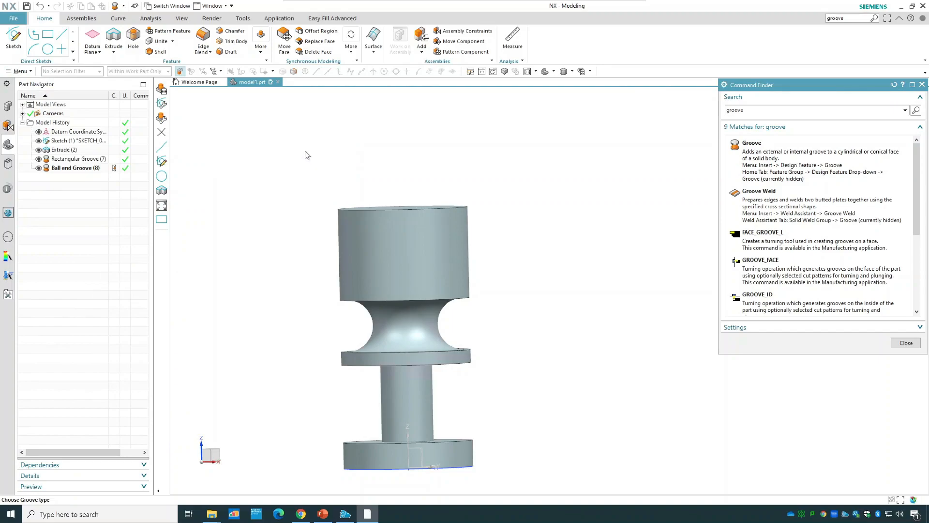
pyautogui.click(906, 342)
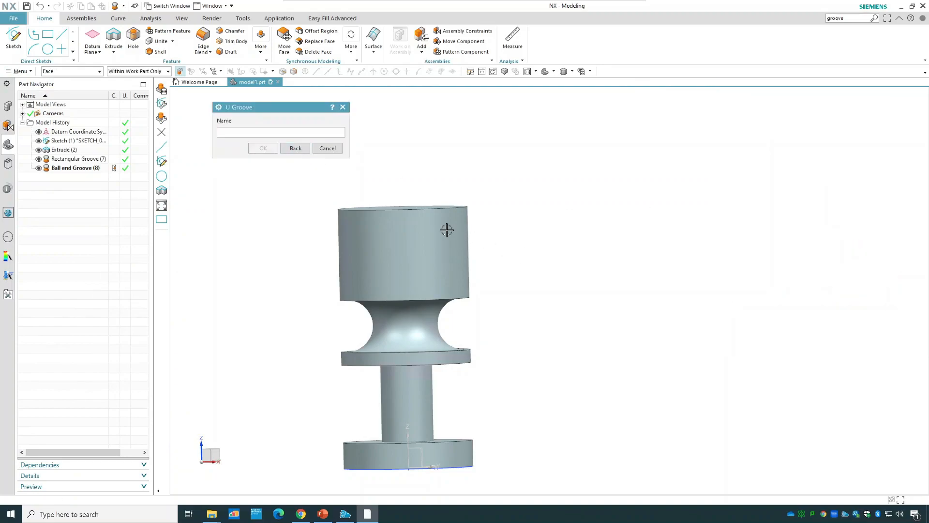
pyautogui.click(420, 236)
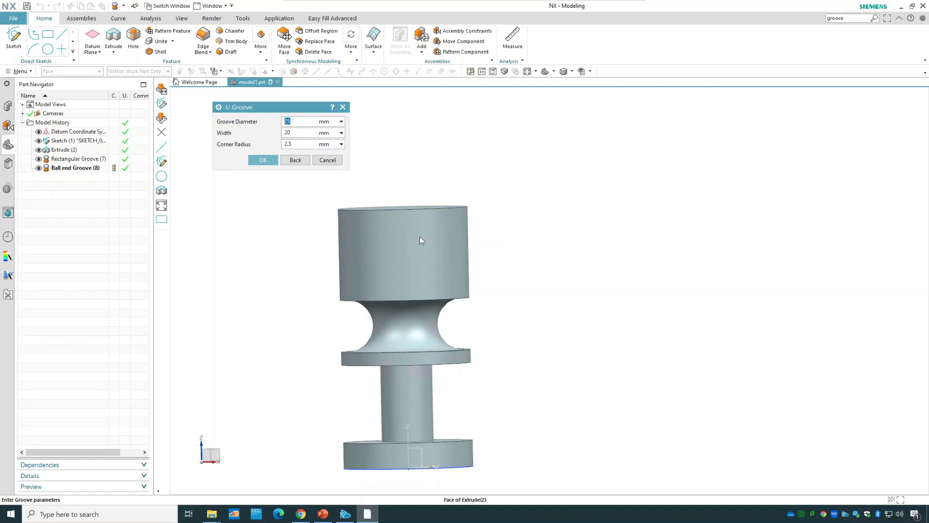
pyautogui.click(296, 144)
pyautogui.click(261, 160)
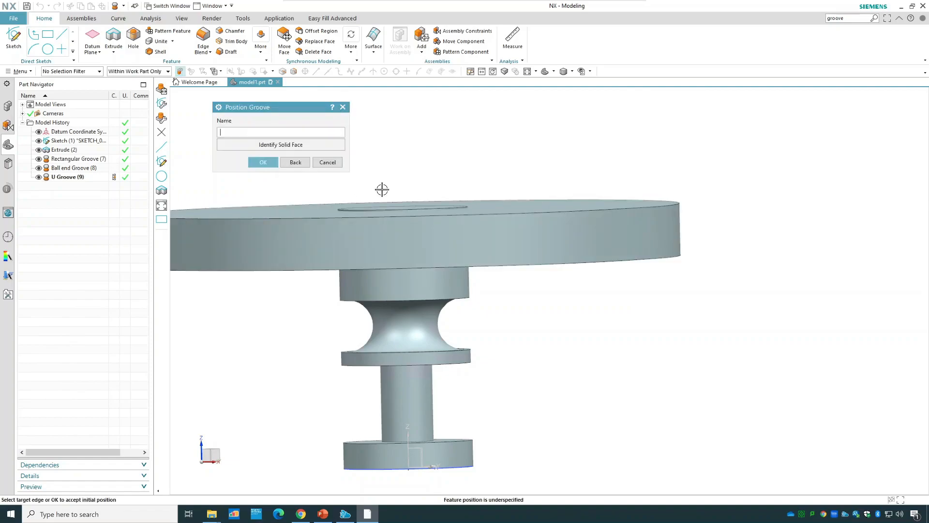
# Position the U groove 5 mm from the cylinder's top edge to the groove tool's upper edge and finish the Groove command.
pyautogui.scroll(5, 382, 190)
pyautogui.scroll(2, 322, 231)
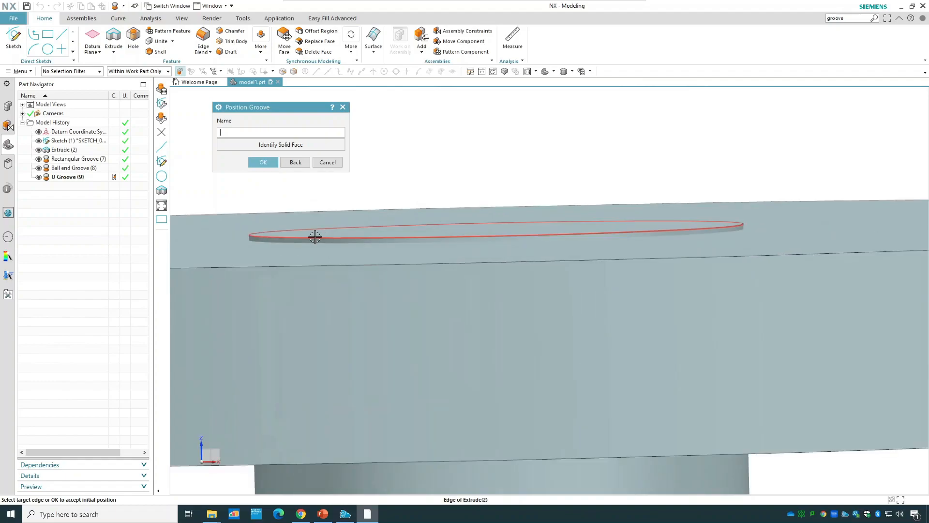
pyautogui.click(315, 246)
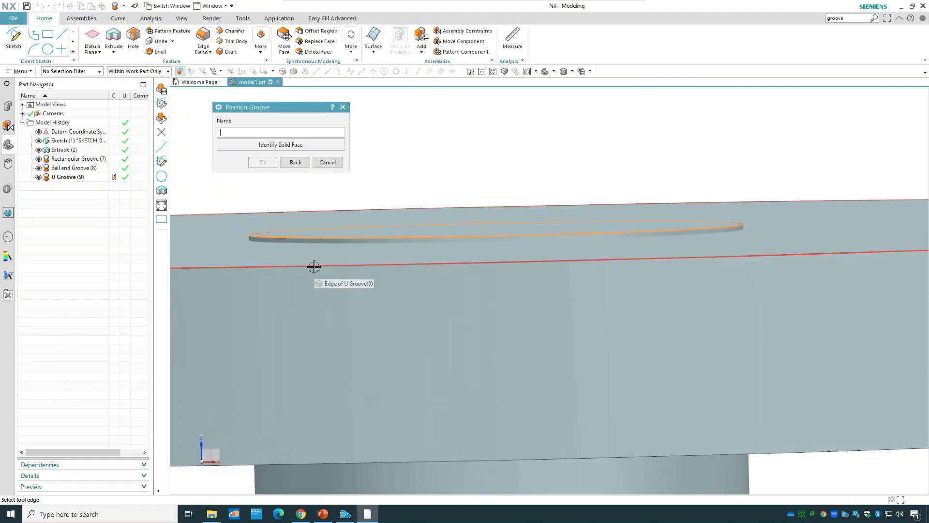
pyautogui.click(314, 264)
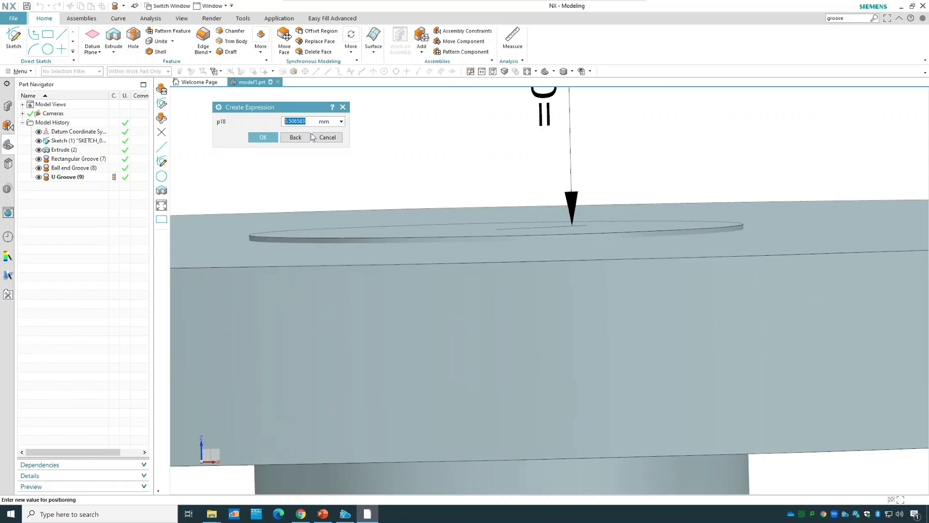
pyautogui.write('5')
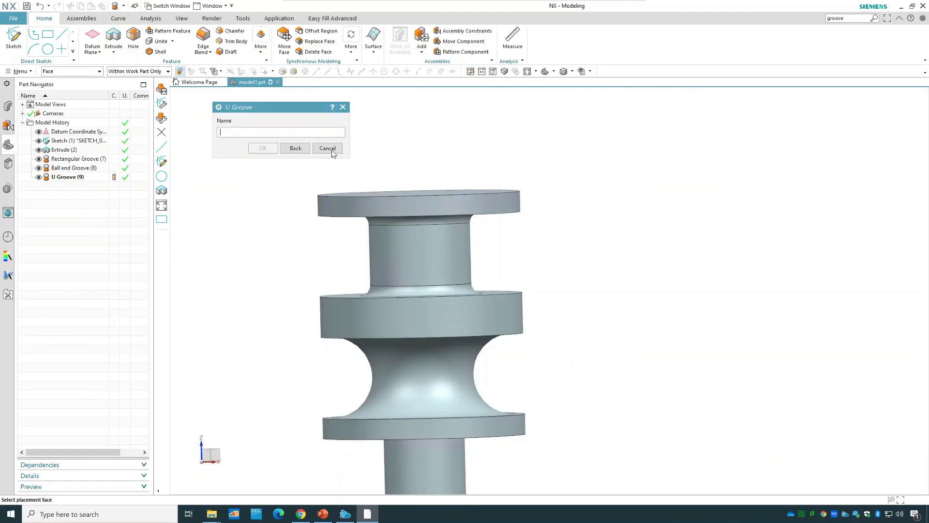
pyautogui.click(327, 149)
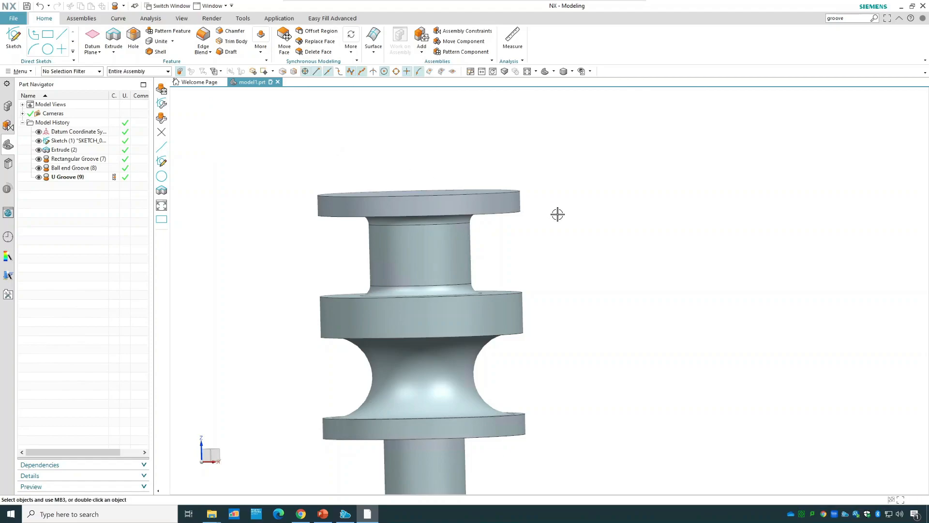
# Examine the U groove's diameter, width and corner radius in its parameters, then view the whole grooved part isometrically.
pyautogui.scroll(-1, 620, 308)
pyautogui.scroll(-1, 620, 308)
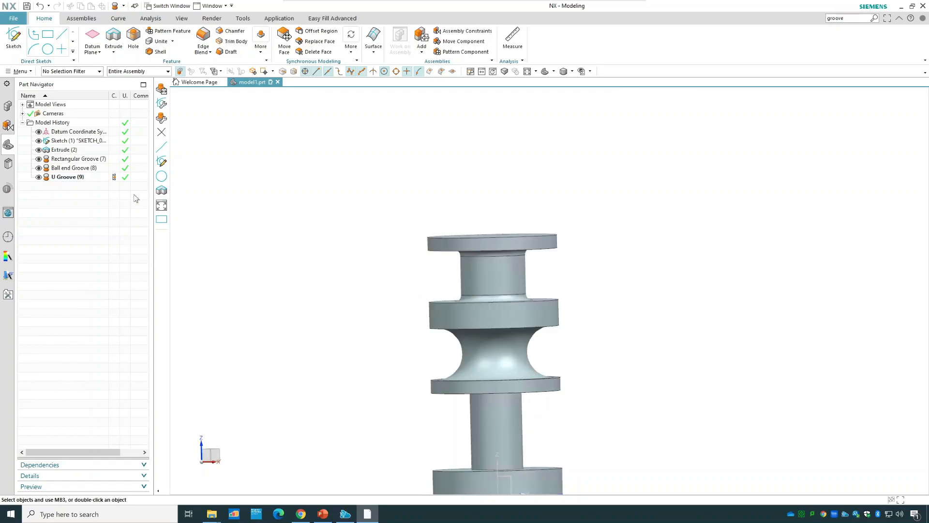
pyautogui.rightClick(68, 177)
pyautogui.click(95, 210)
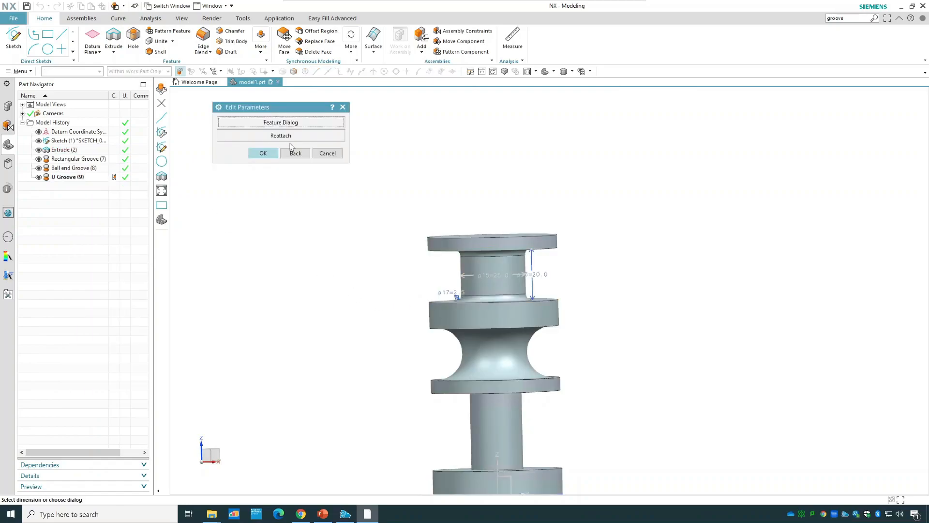
pyautogui.click(296, 122)
pyautogui.scroll(5, 472, 282)
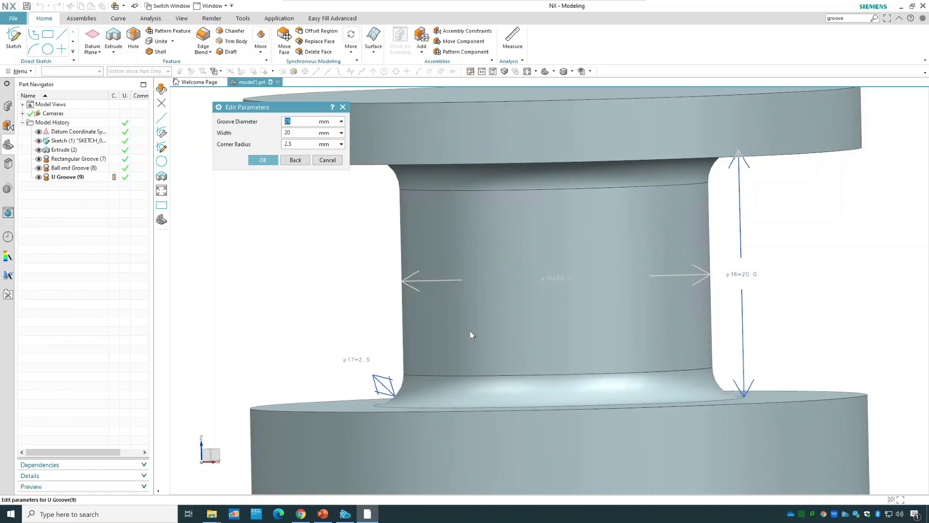
pyautogui.scroll(2, 470, 334)
pyautogui.scroll(-2, 470, 334)
pyautogui.scroll(-4, 470, 330)
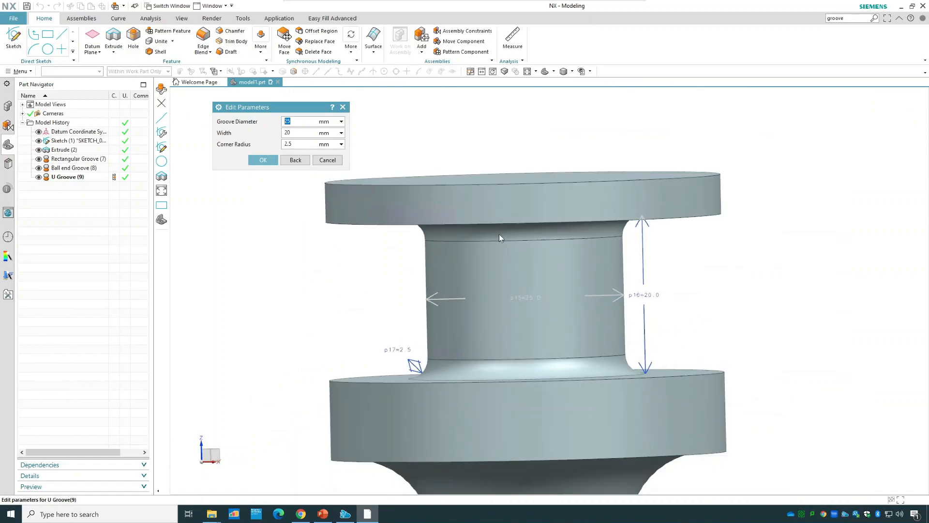
pyautogui.click(268, 160)
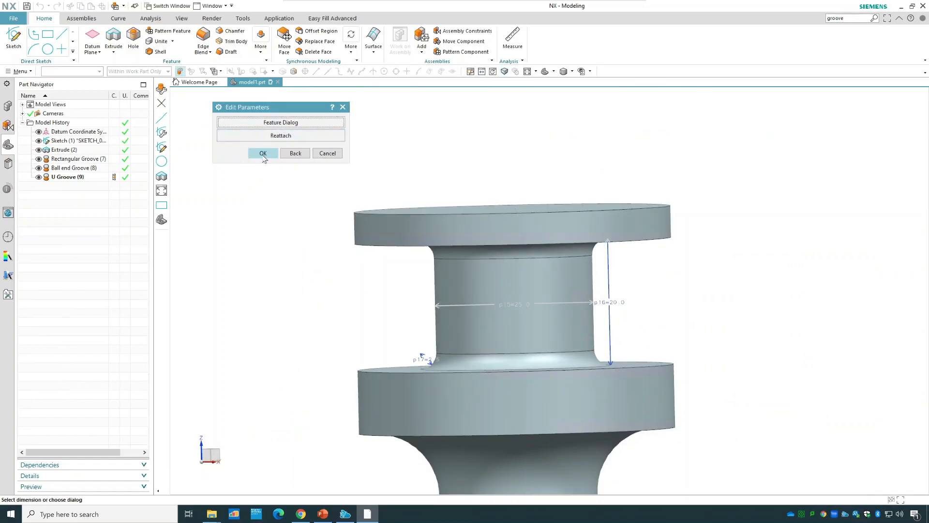
pyautogui.click(263, 153)
pyautogui.click(553, 72)
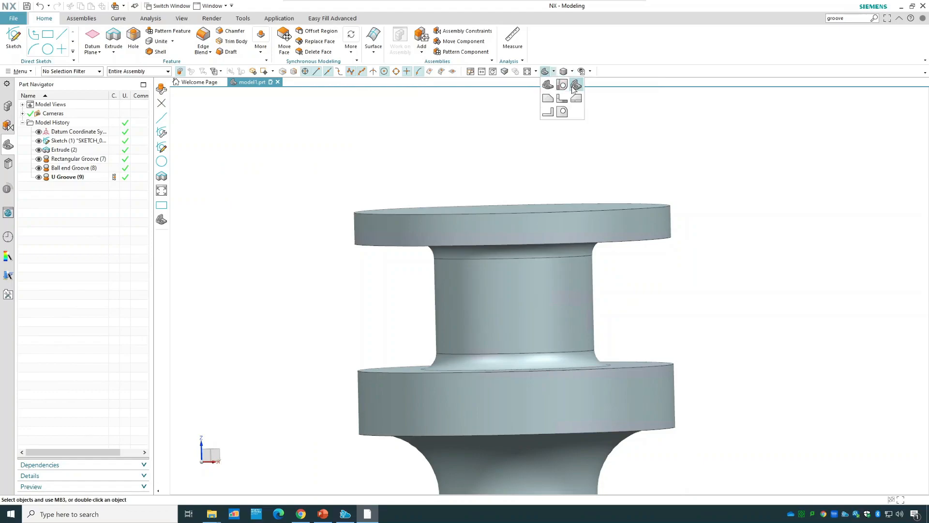
pyautogui.click(562, 85)
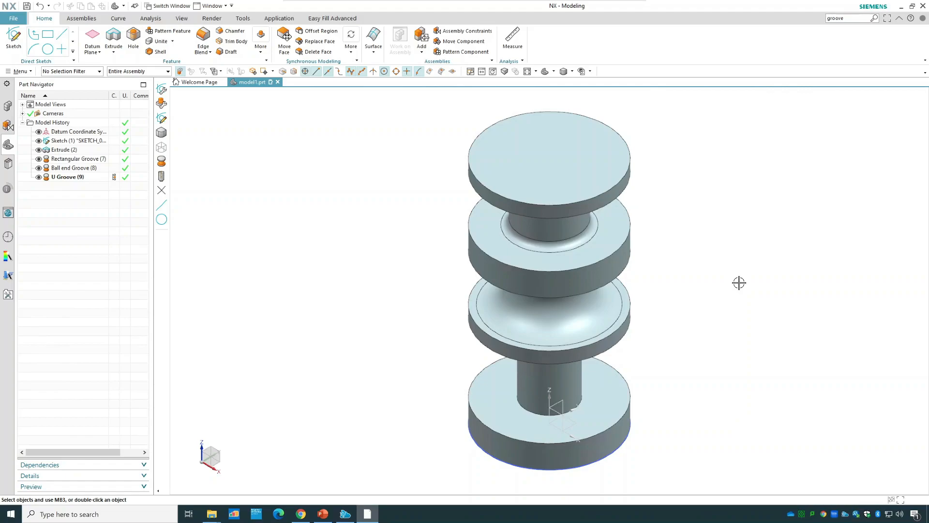
# Delete the sketch, the extruded cylinder and its rectangular, ball end and U grooves, keeping only the datum coordinate system.
pyautogui.moveTo(740, 274); pyautogui.dragTo(743, 249, button='middle')
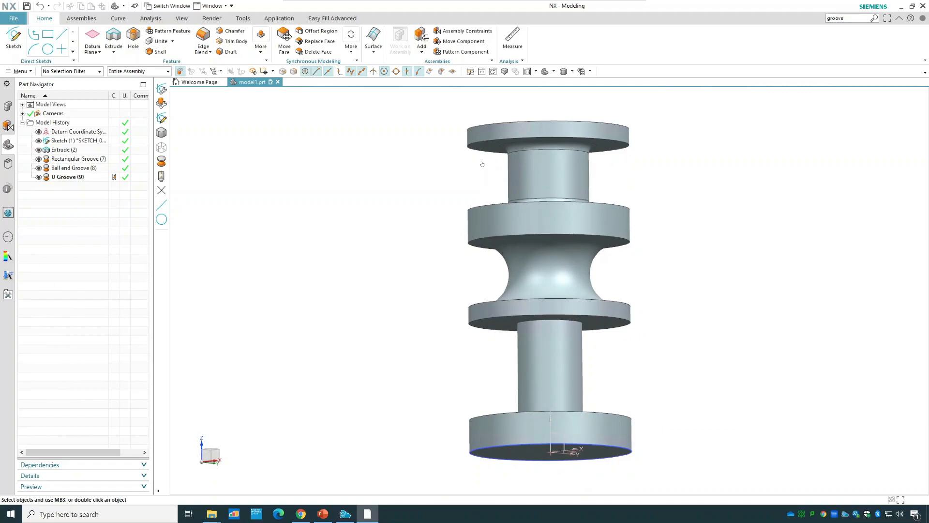
pyautogui.click(77, 178)
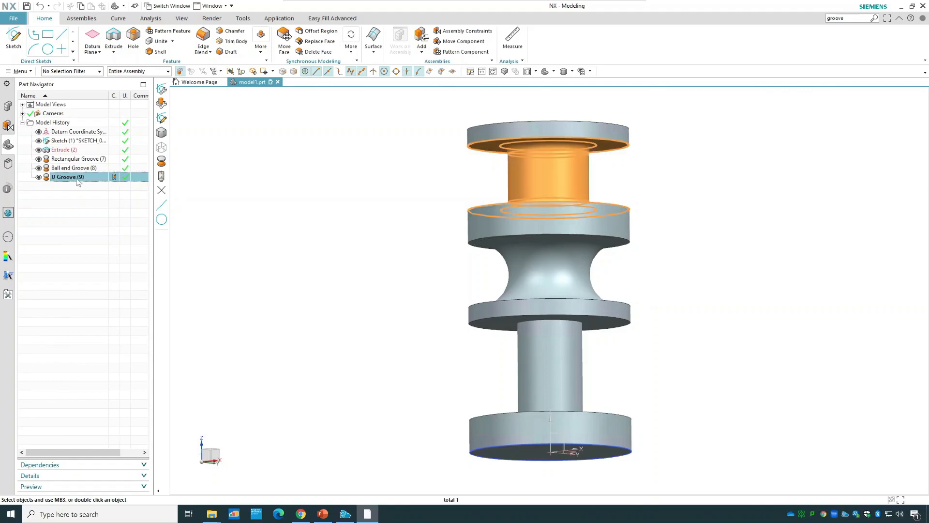
pyautogui.keyDown('shift'); pyautogui.click(72, 141); pyautogui.keyUp('shift')
pyautogui.rightClick(72, 140)
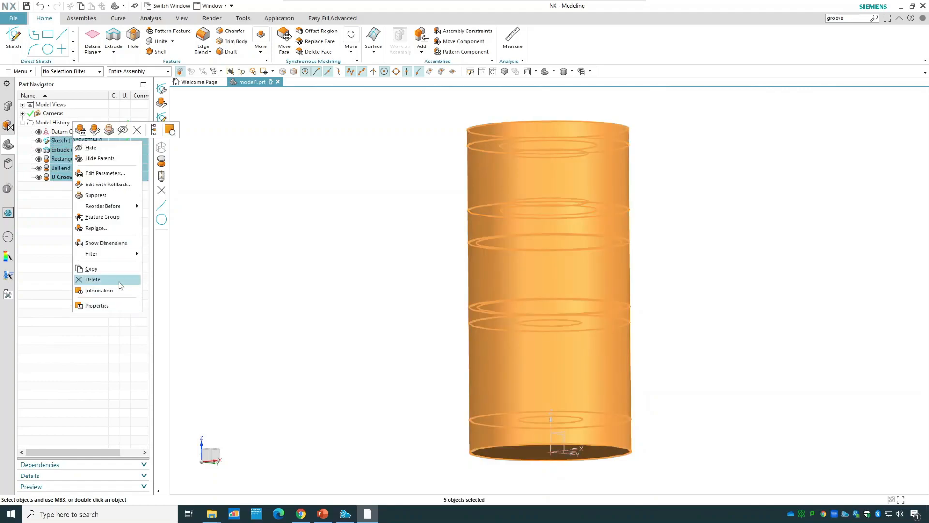
pyautogui.click(121, 280)
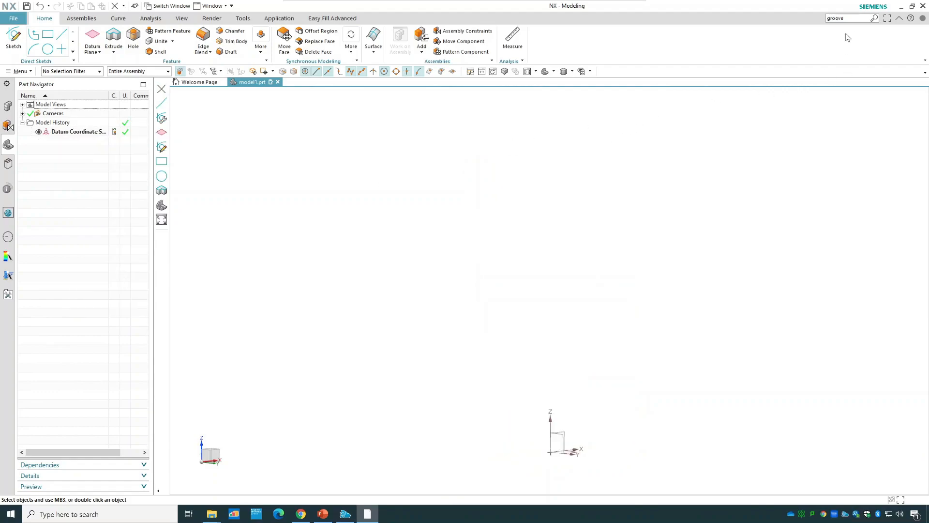
# Create a block at the origin with 100 mm length, 100 mm width and 50 mm height, shown in isometric view.
pyautogui.click(845, 18)
pyautogui.write('block')
pyautogui.press('Return')
pyautogui.click(809, 157)
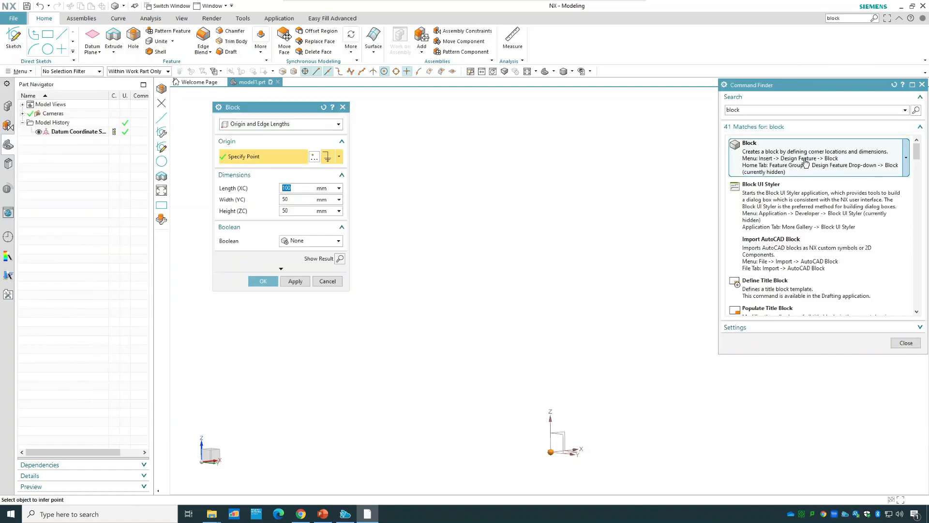
pyautogui.press('Tab')
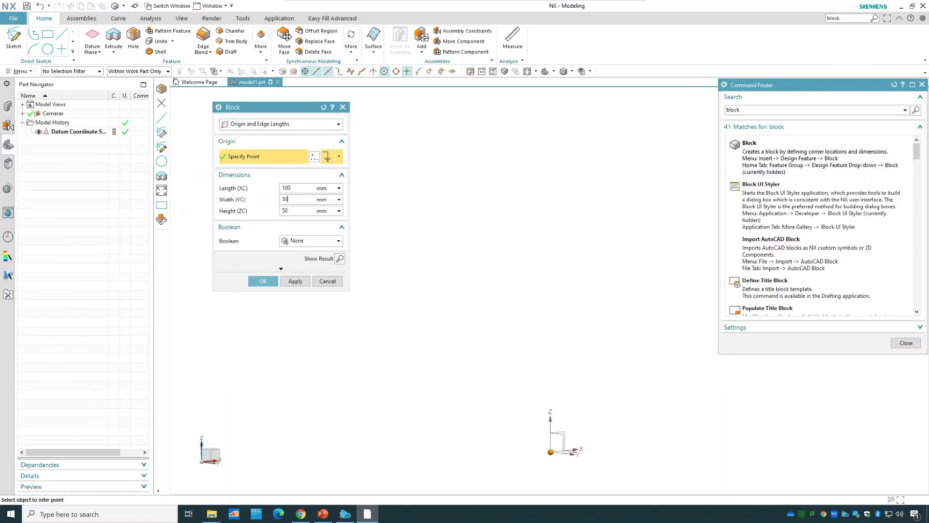
pyautogui.write('100')
pyautogui.click(262, 281)
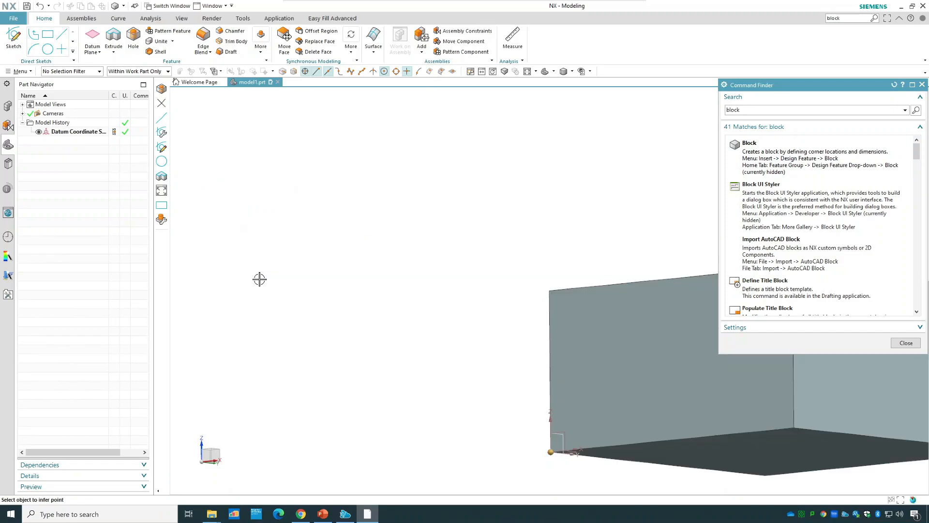
pyautogui.click(907, 342)
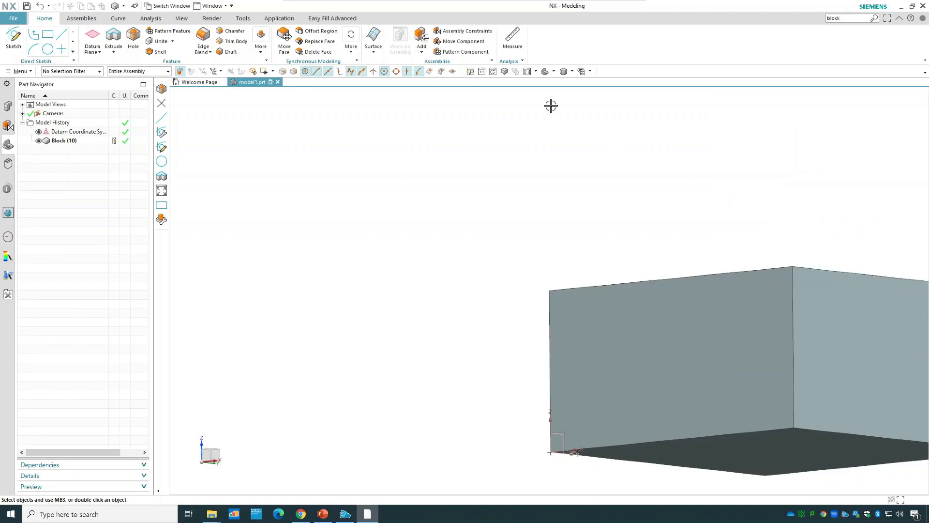
pyautogui.click(543, 71)
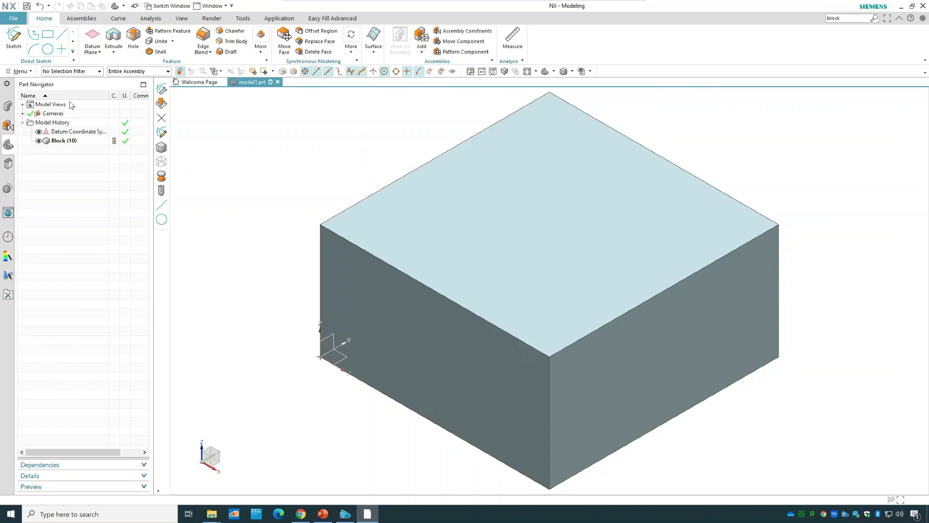
# Search the commands for "slot" and locate Slot (Legacy) among the matches.
pyautogui.click(844, 19)
pyautogui.write('slot')
pyautogui.press('Return')
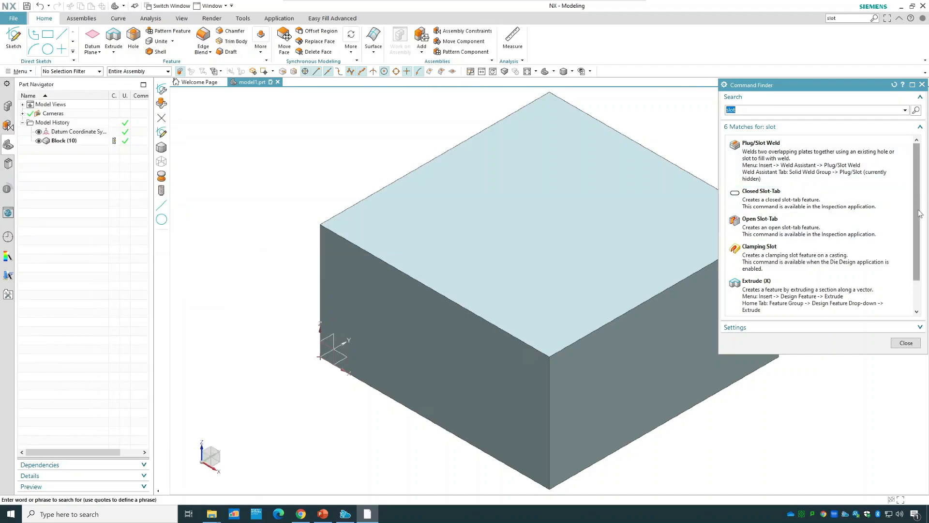
pyautogui.scroll(-1, 921, 240)
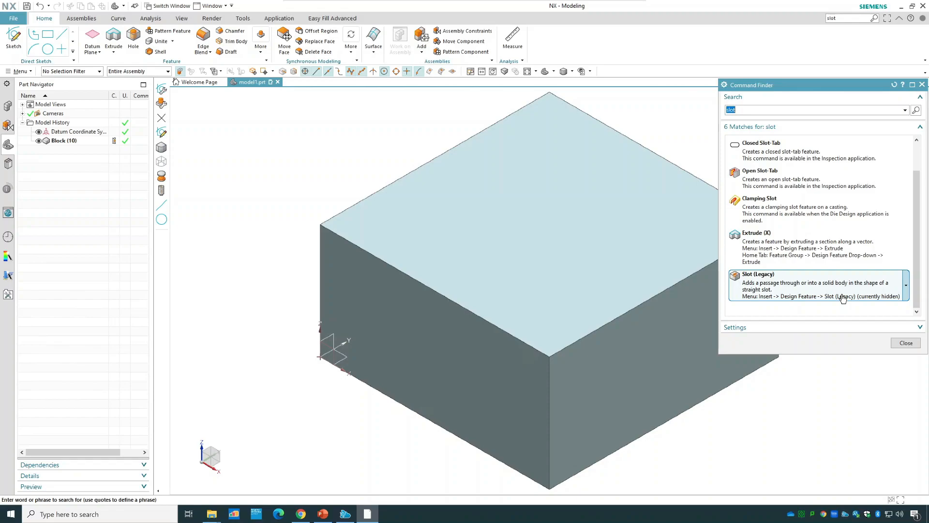
# Start a rectangular Slot (Legacy) on the block's top face, using the edge parallel to the Y axis as horizontal reference.
pyautogui.click(843, 298)
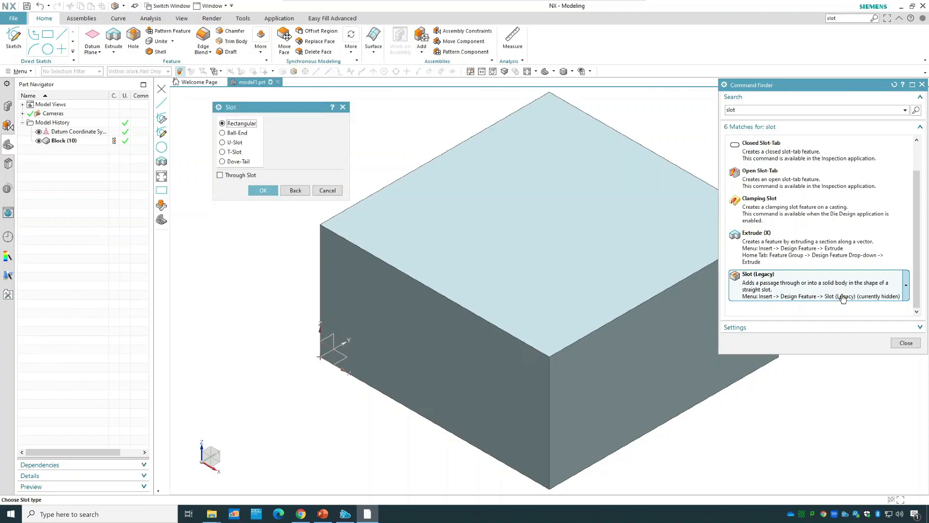
pyautogui.click(906, 343)
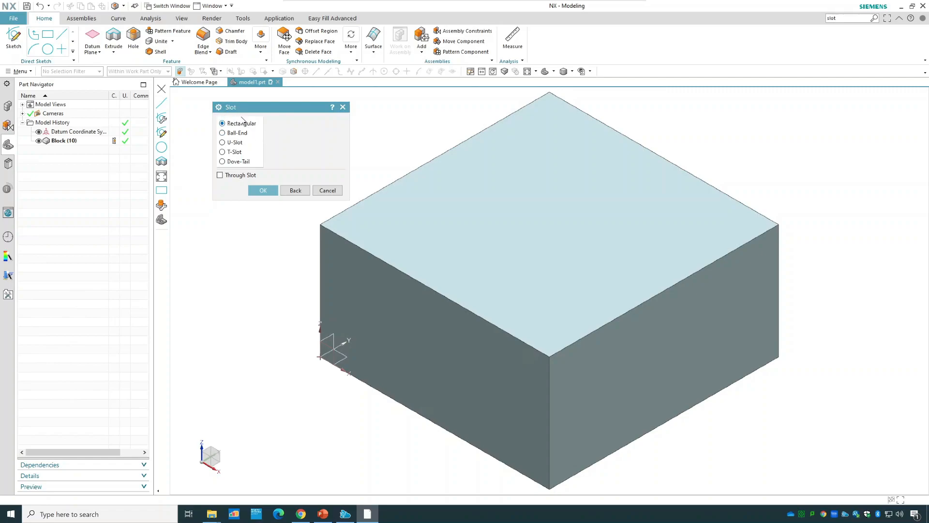
pyautogui.click(263, 190)
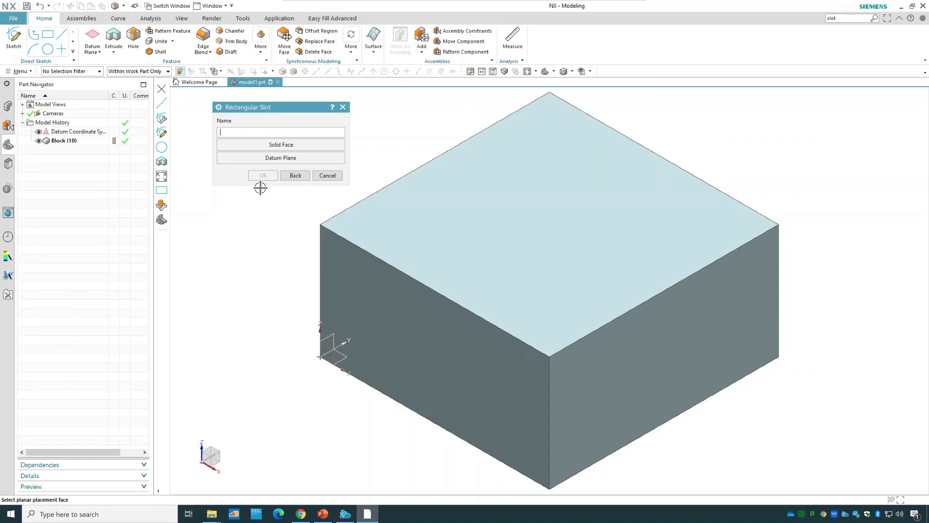
pyautogui.click(450, 193)
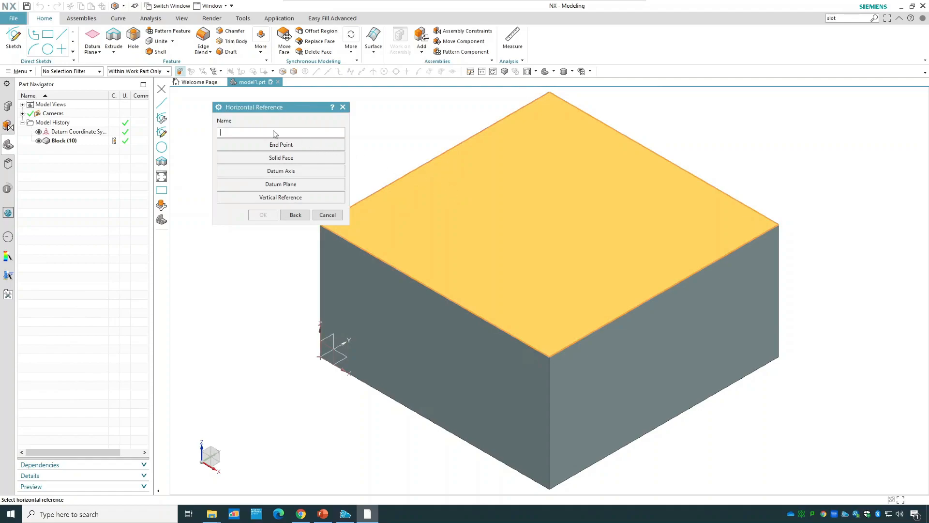
pyautogui.click(431, 161)
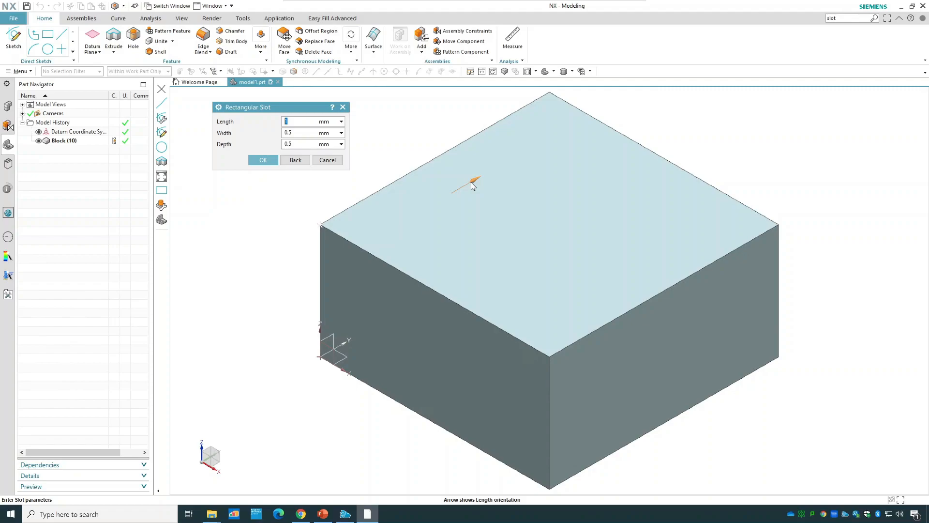
# Set the rectangular slot to 20 mm length, 5 mm width and 10 mm depth.
pyautogui.write('20')
pyautogui.doubleClick(291, 133)
pyautogui.write('5')
pyautogui.doubleClick(296, 144)
pyautogui.write('10')
pyautogui.click(265, 160)
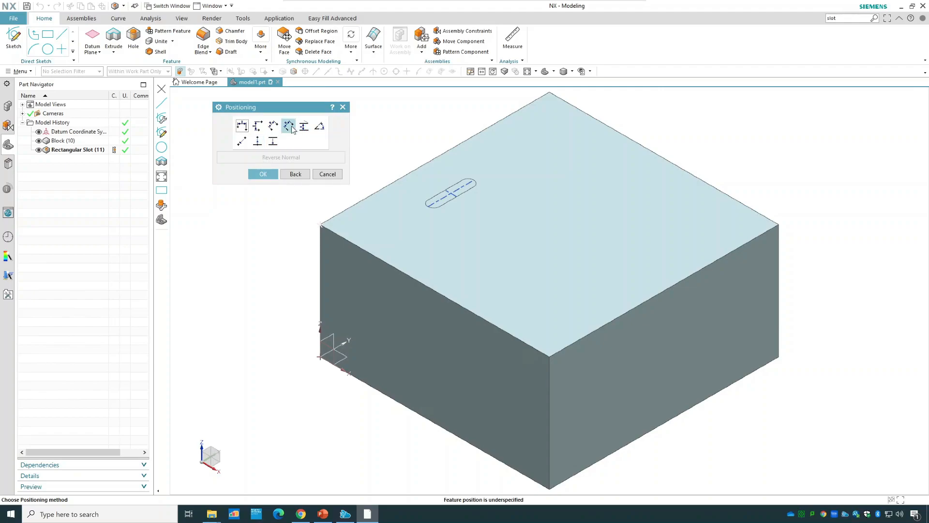
# Position the slot's lengthwise centreline at a perpendicular distance of 20 mm from the parallel top edge along the Y axis.
pyautogui.click(289, 126)
pyautogui.click(417, 167)
pyautogui.click(460, 189)
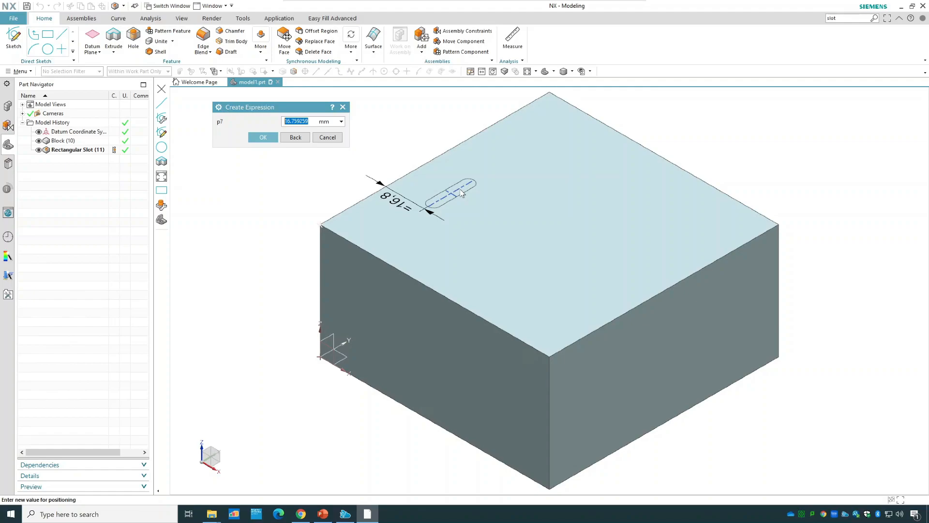
pyautogui.write('20')
pyautogui.click(262, 138)
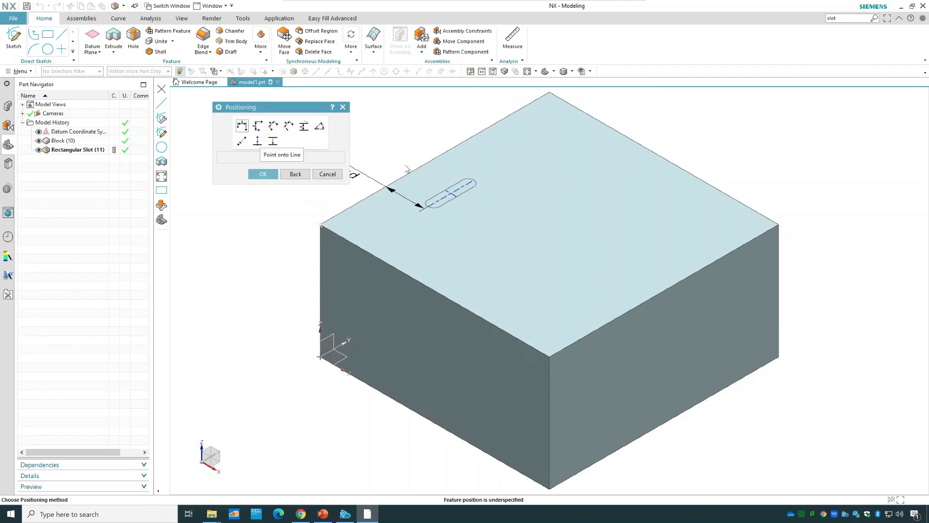
# Position the slot's crosswise centreline 50 mm perpendicular from the top edge running along the X axis, and finish the slot.
pyautogui.click(288, 127)
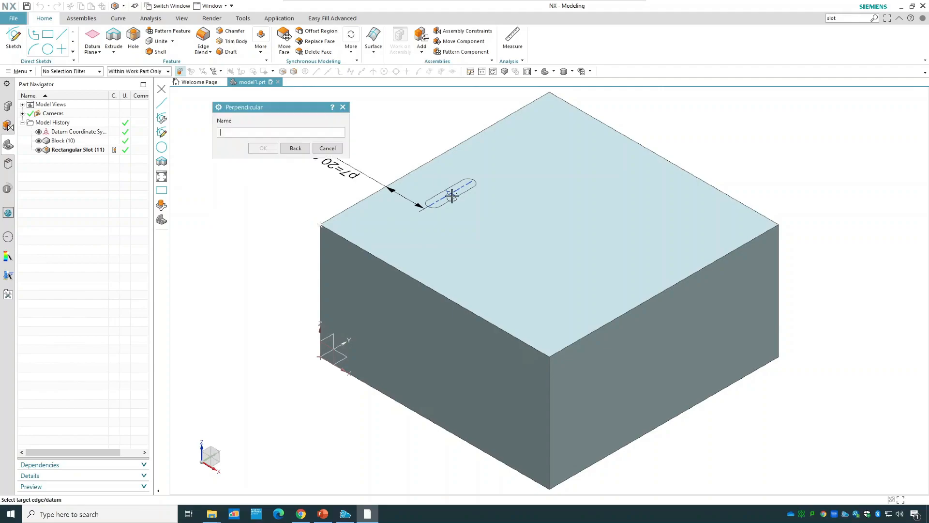
pyautogui.click(378, 259)
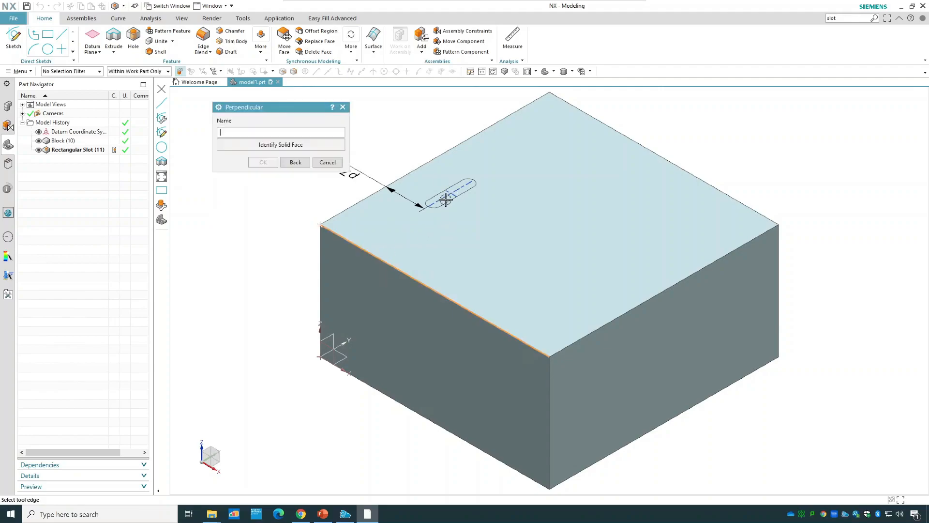
pyautogui.click(454, 195)
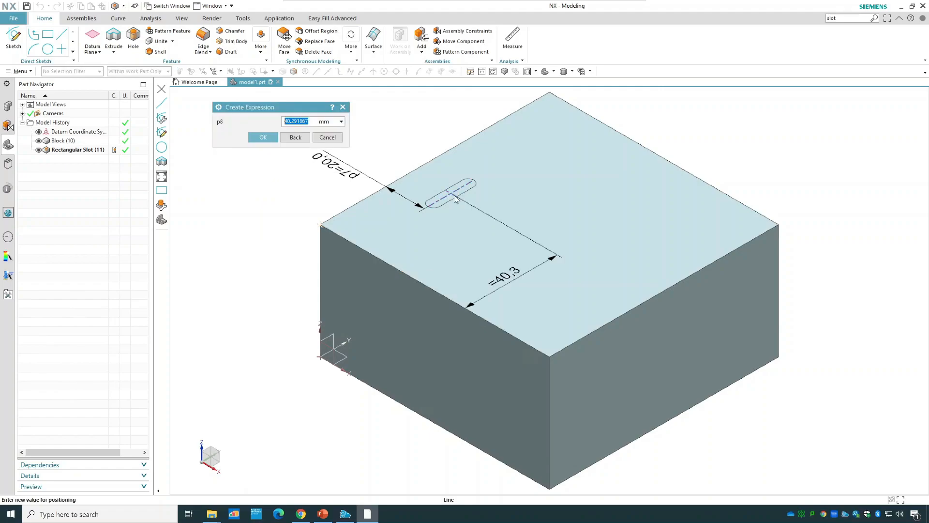
pyautogui.write('50')
pyautogui.click(266, 138)
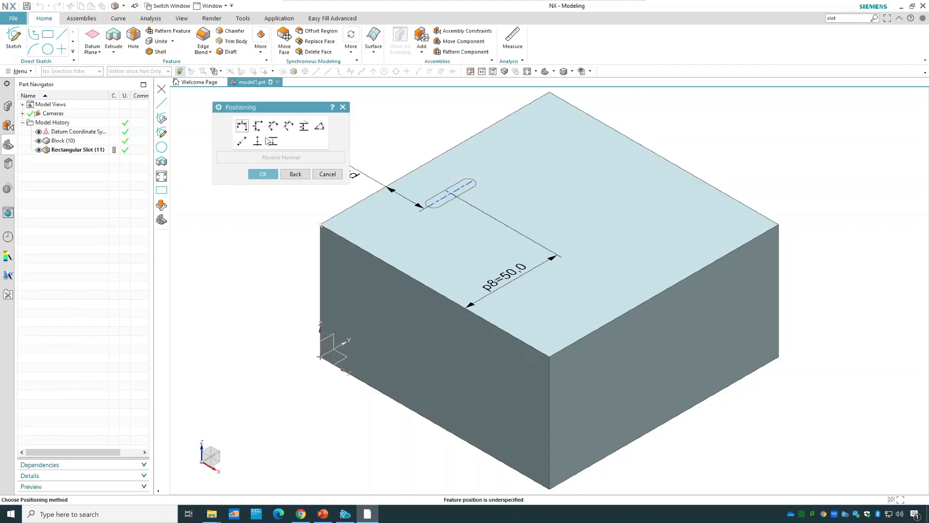
pyautogui.click(263, 175)
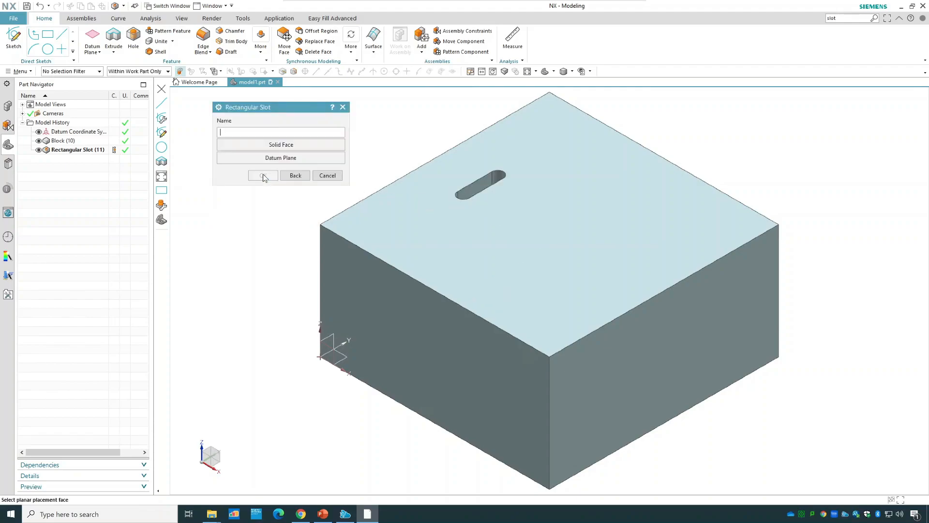
pyautogui.click(325, 175)
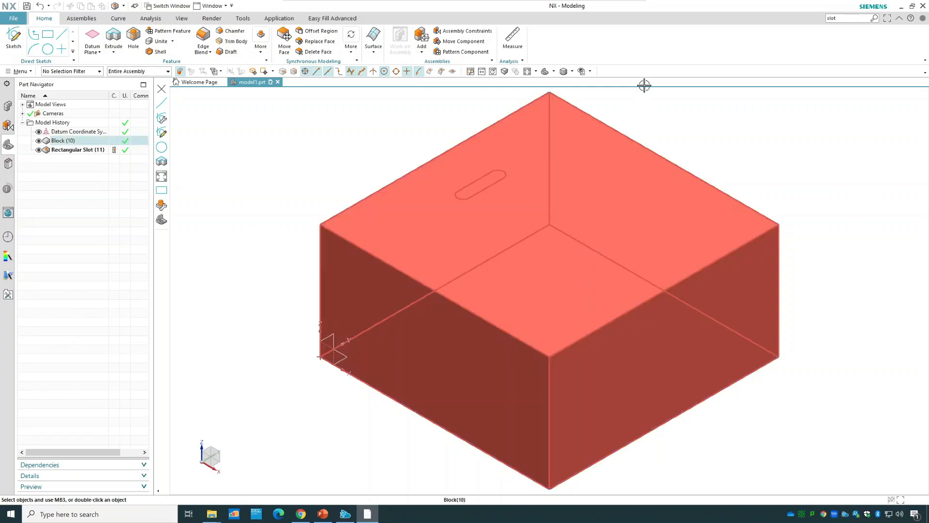
# Examine the slot's shape inside the block in static wireframe from a rotated view, and return to the shaded display.
pyautogui.click(572, 72)
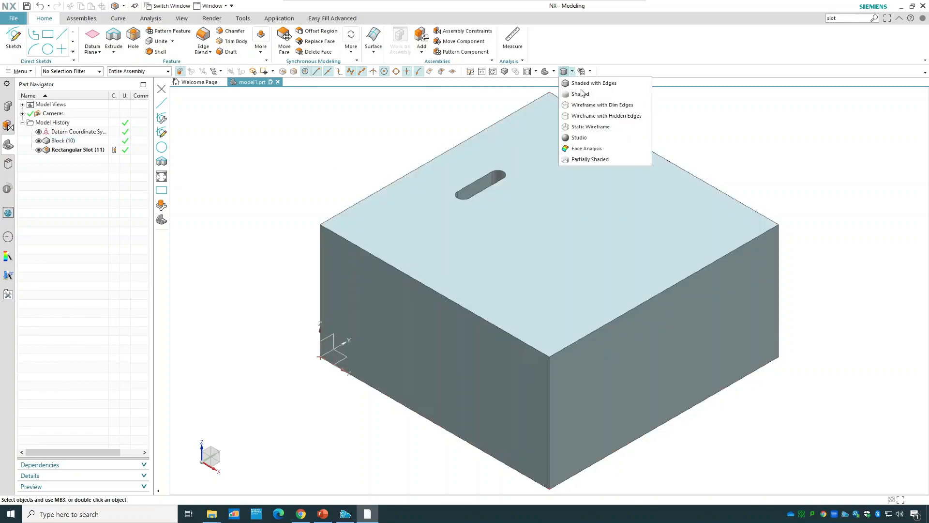
pyautogui.click(591, 126)
pyautogui.moveTo(859, 178); pyautogui.dragTo(818, 180, button='middle')
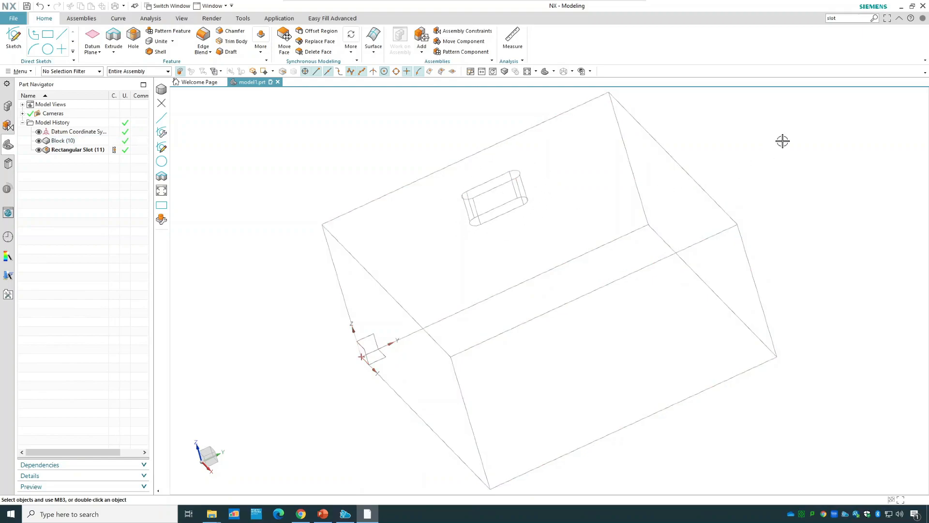
pyautogui.moveTo(784, 142); pyautogui.dragTo(605, 97, button='middle')
pyautogui.click(555, 71)
pyautogui.click(562, 91)
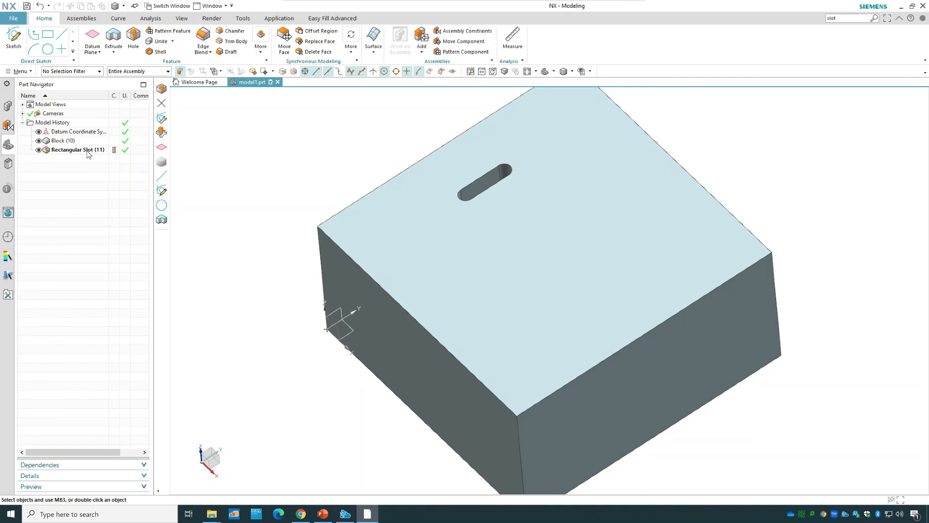
# Edit the rectangular slot's parameters to set its width to 10 mm.
pyautogui.rightClick(87, 152)
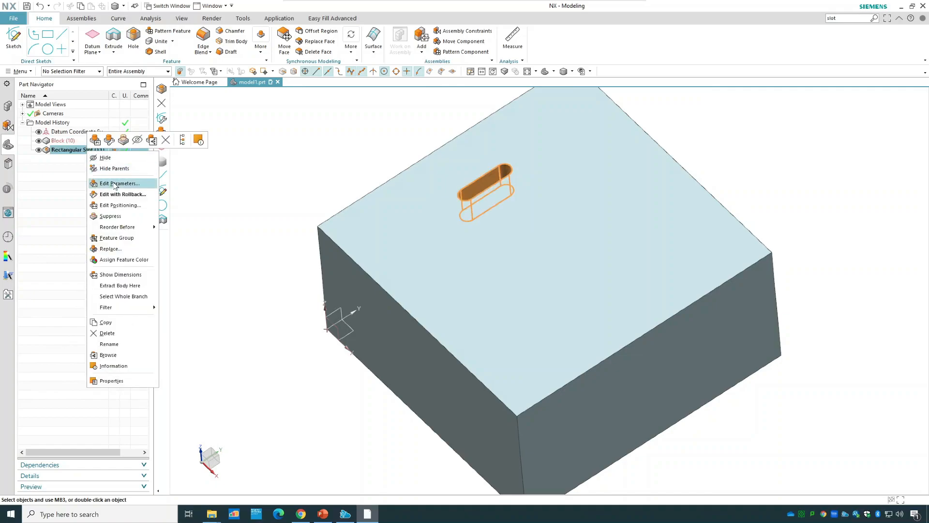
pyautogui.click(116, 183)
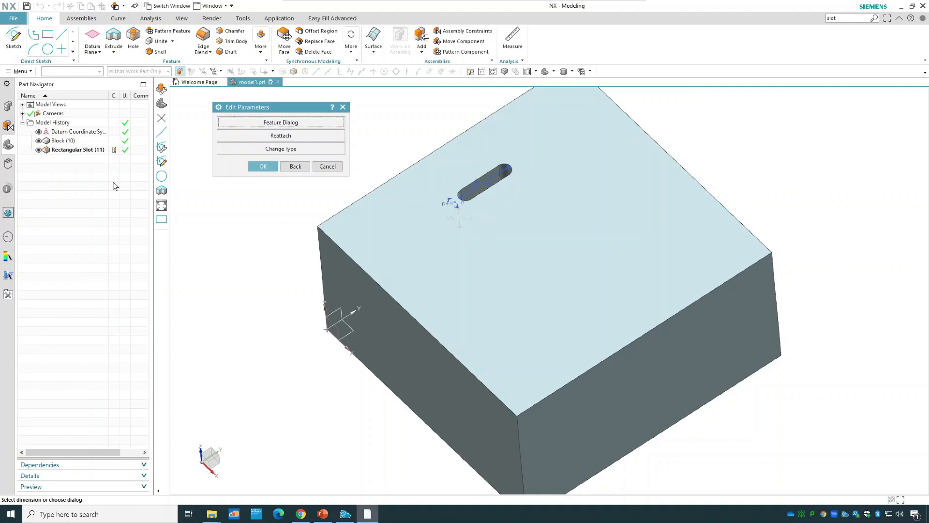
pyautogui.click(272, 122)
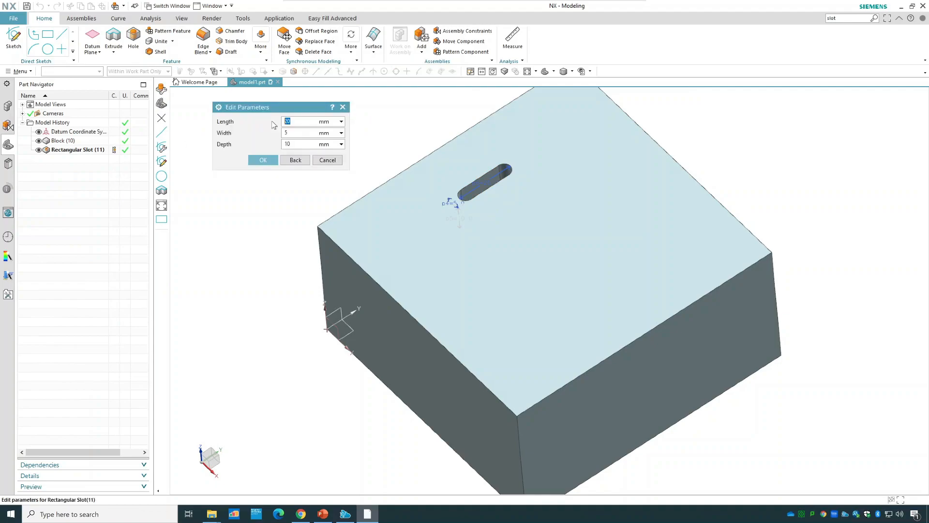
pyautogui.click(287, 132)
pyautogui.write('10')
pyautogui.click(263, 160)
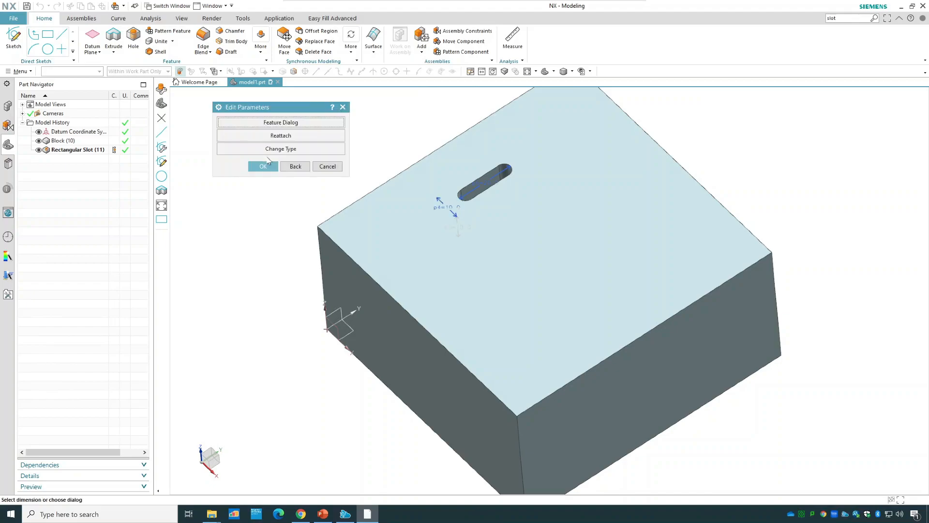
pyautogui.click(261, 165)
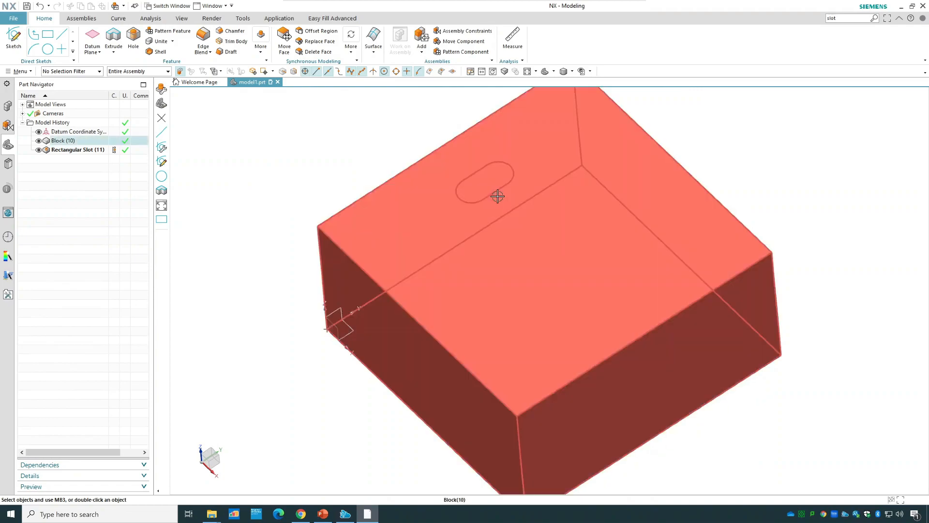
# Edit the slot's positioning so its lengthwise centreline lies 25 mm from the parallel top edge of the block.
pyautogui.rightClick(82, 149)
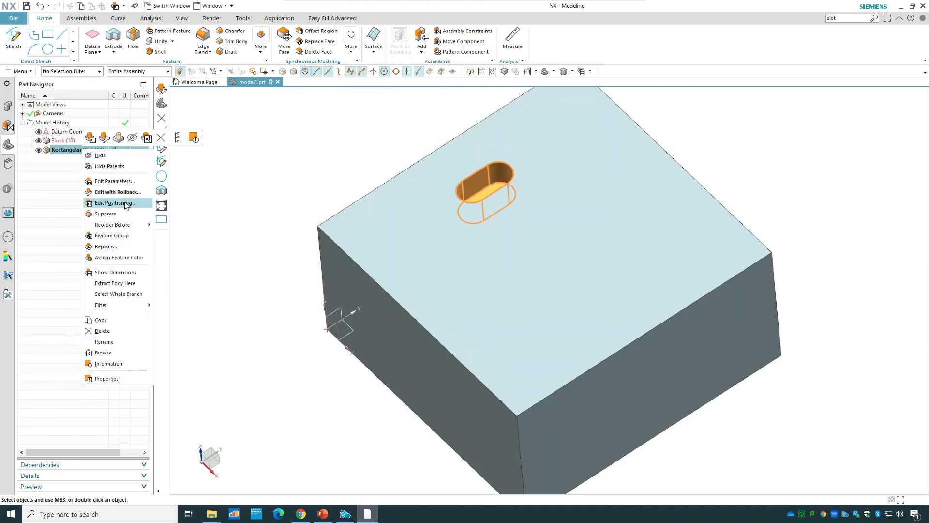
pyautogui.click(125, 203)
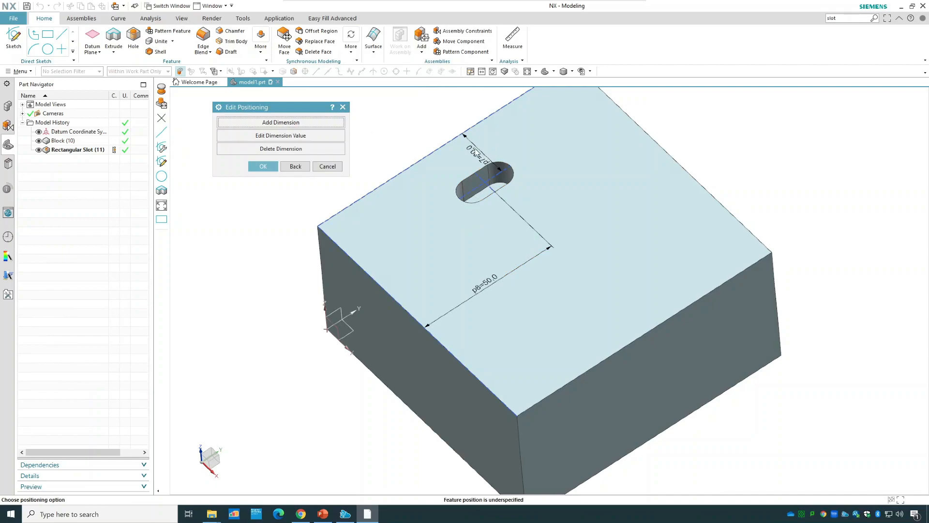
pyautogui.click(312, 137)
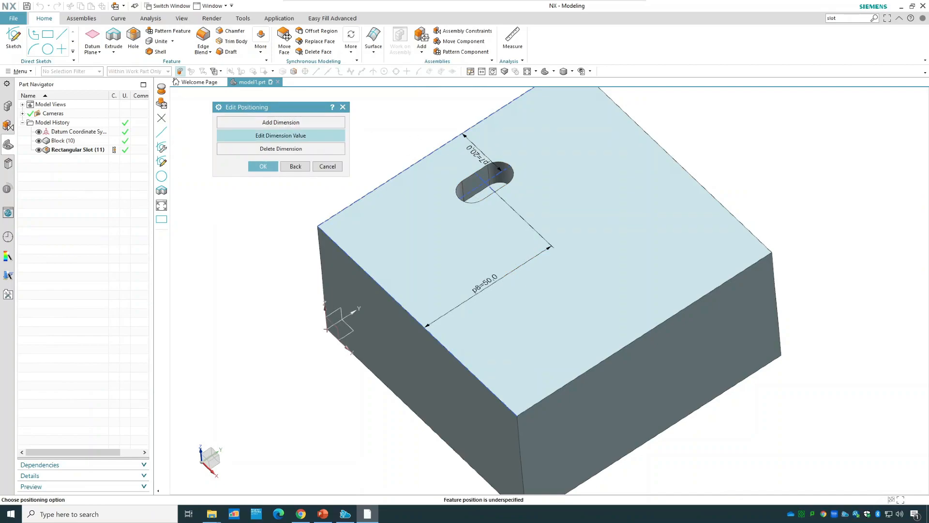
pyautogui.click(473, 152)
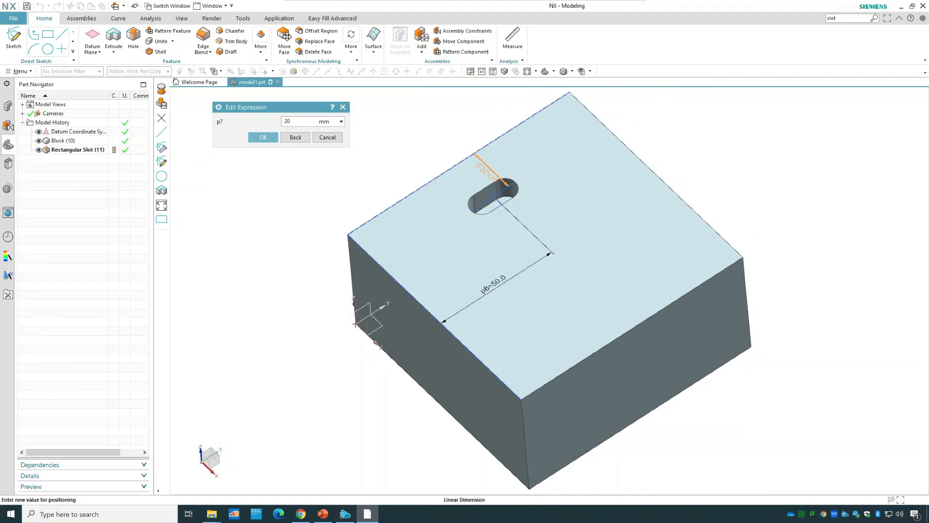
pyautogui.write('25')
pyautogui.click(259, 138)
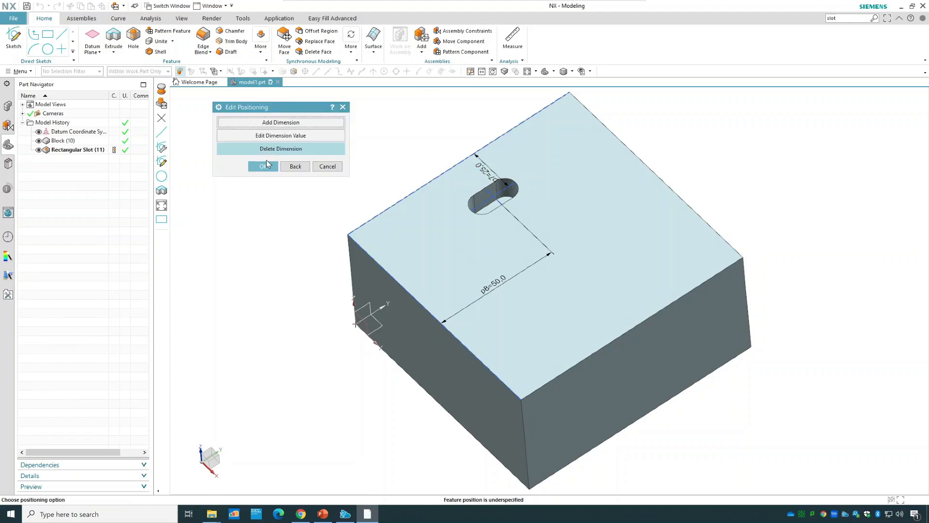
pyautogui.click(263, 166)
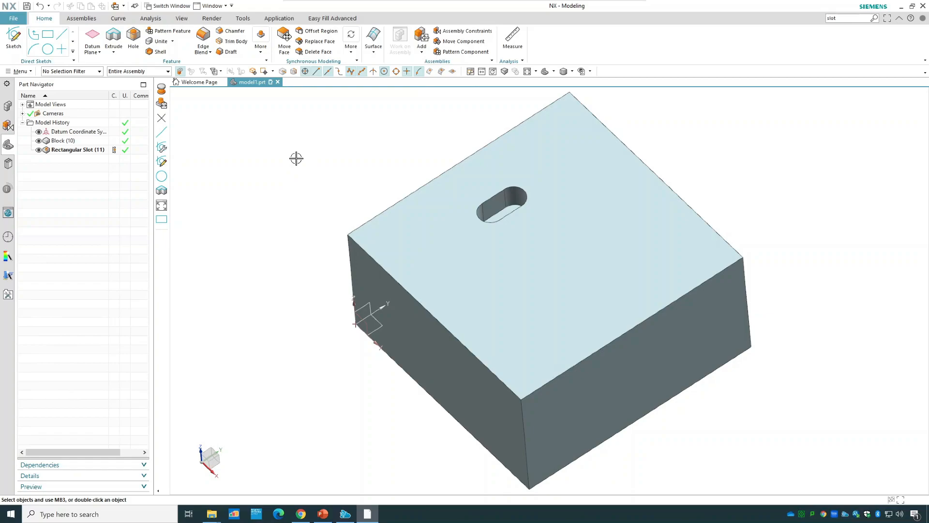
# Create a sketch on the block's top face with the inferred plane and a horizontal reference.
pyautogui.click(13, 46)
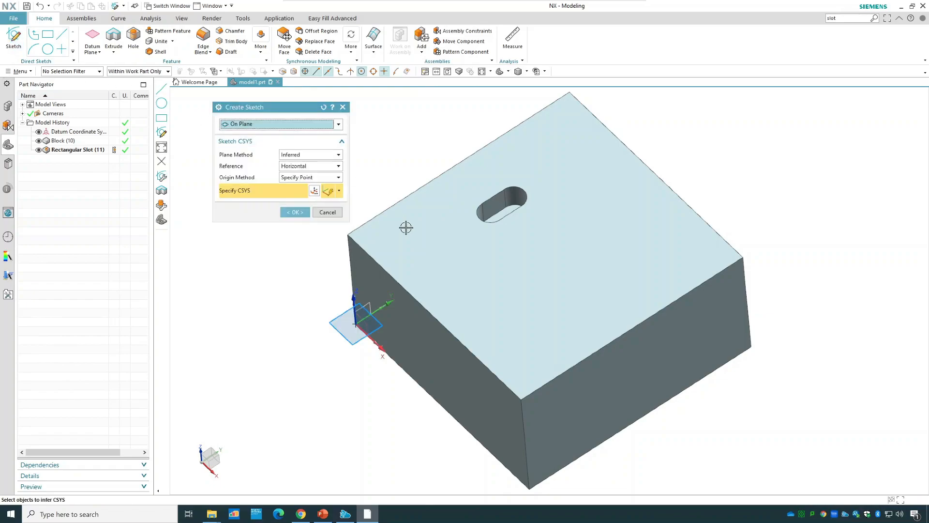
pyautogui.click(460, 266)
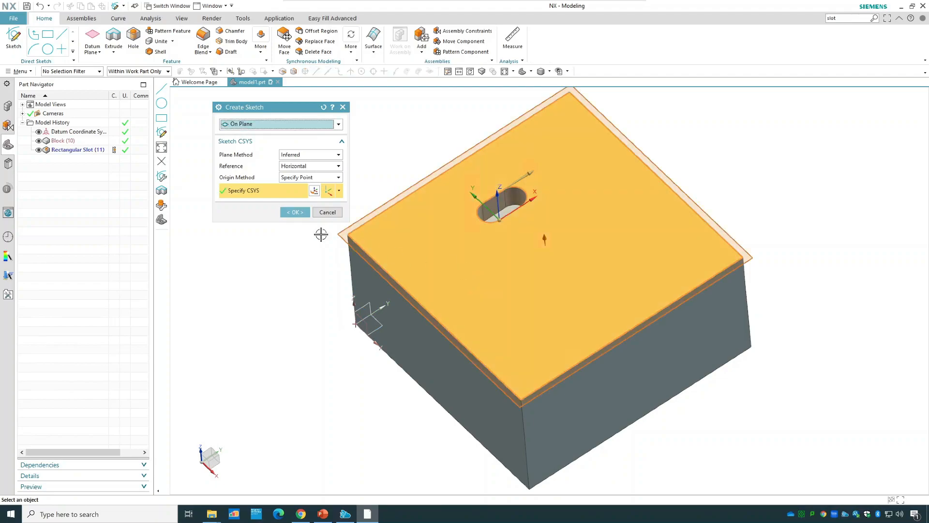
pyautogui.moveTo(290, 286); pyautogui.dragTo(290, 264, button='middle')
pyautogui.click(295, 213)
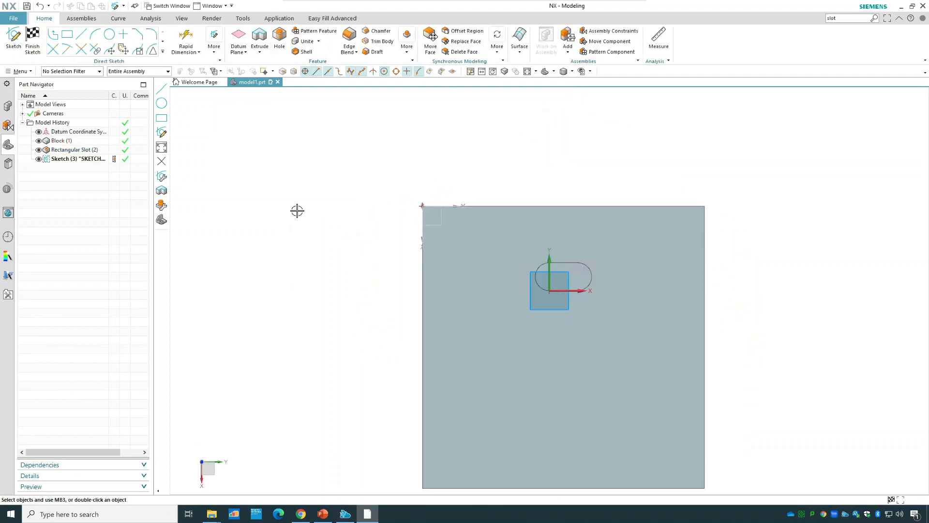
# Sketch a rectangle about 28 mm wide and 9 mm high below the existing slot.
pyautogui.click(67, 34)
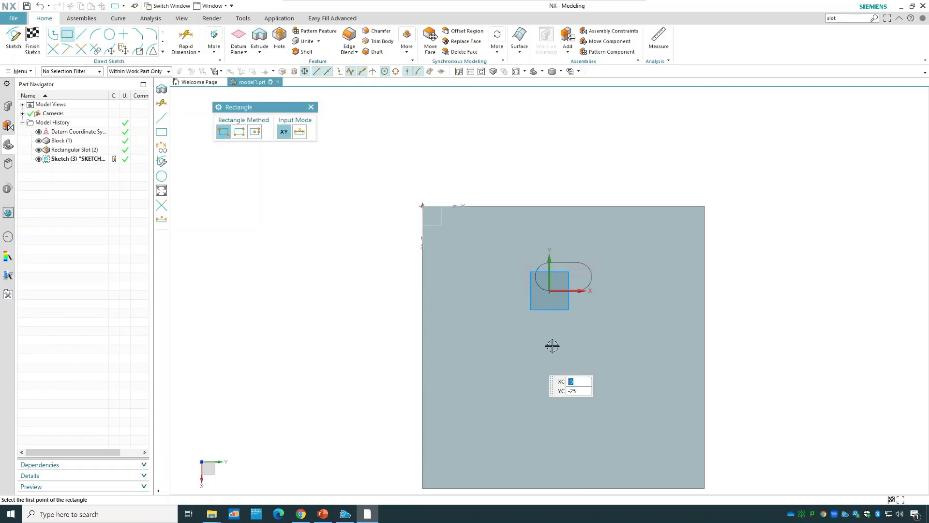
pyautogui.click(535, 361)
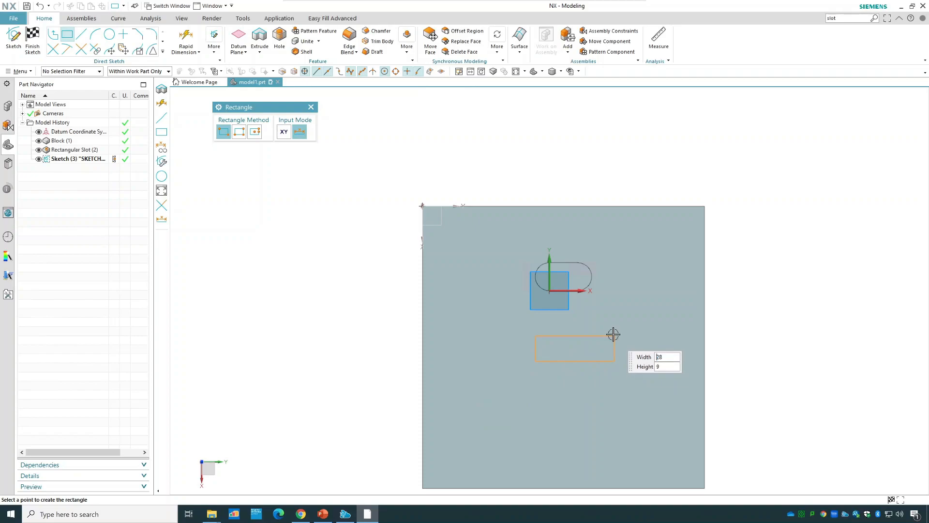
pyautogui.click(613, 334)
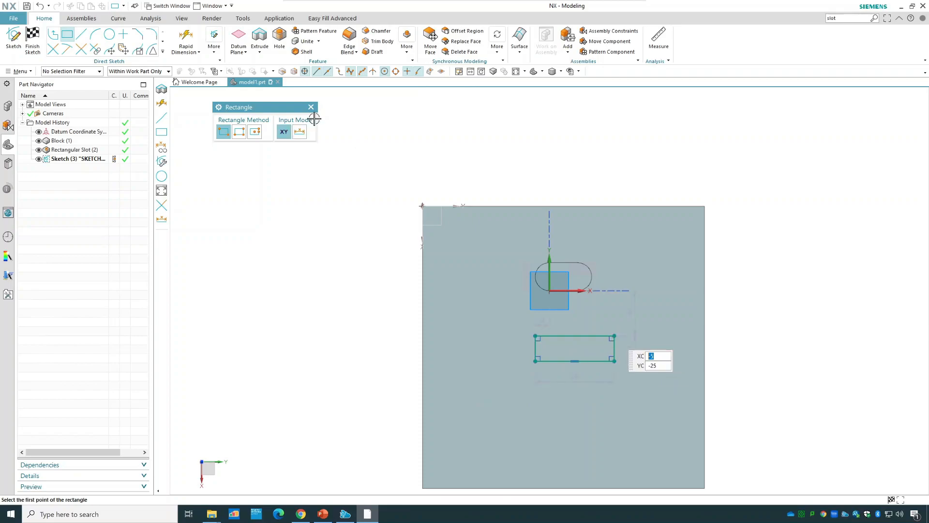
# Draw outward-bulging semicircular three-point arcs across both short ends of the sketched rectangle, joining its corner points.
pyautogui.click(93, 35)
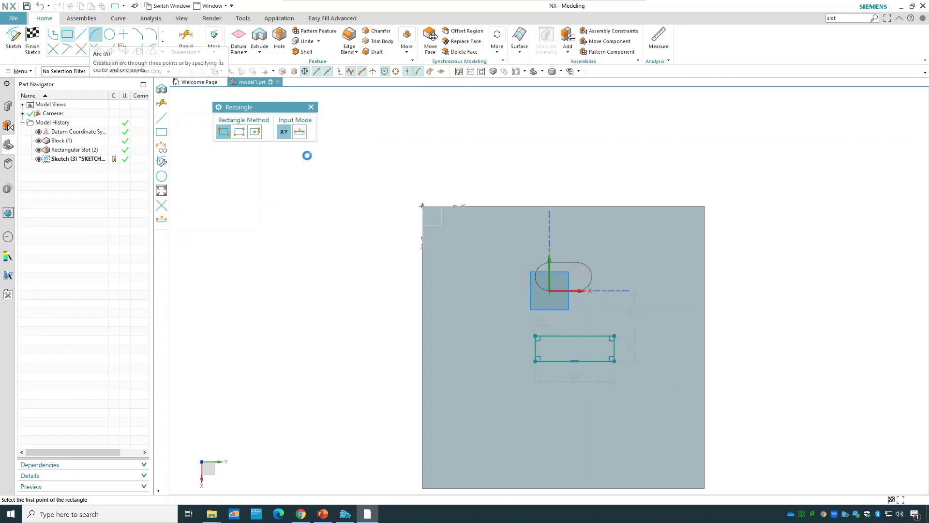
pyautogui.click(614, 362)
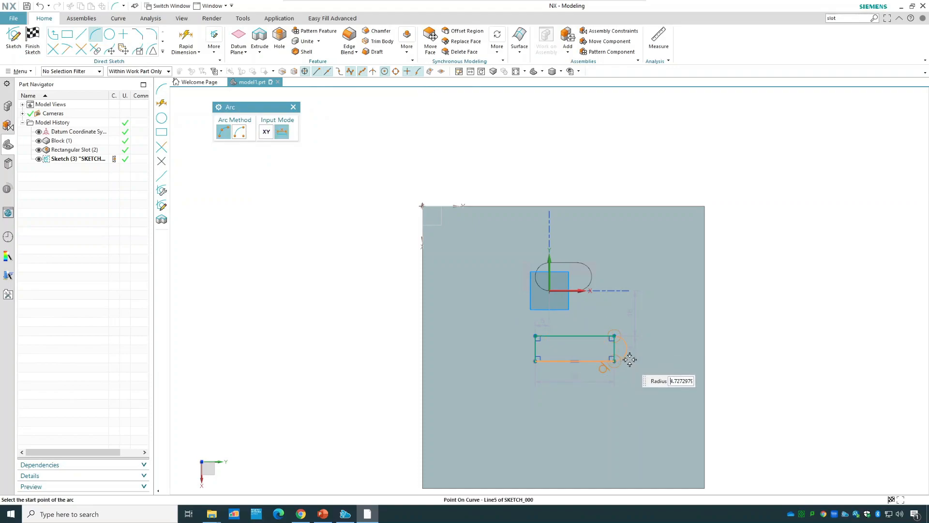
pyautogui.click(630, 359)
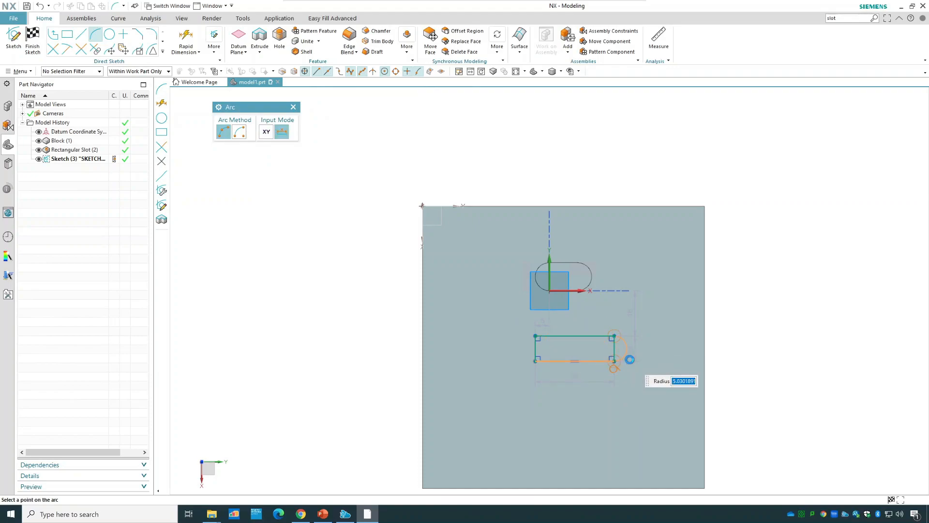
pyautogui.click(535, 361)
pyautogui.click(535, 336)
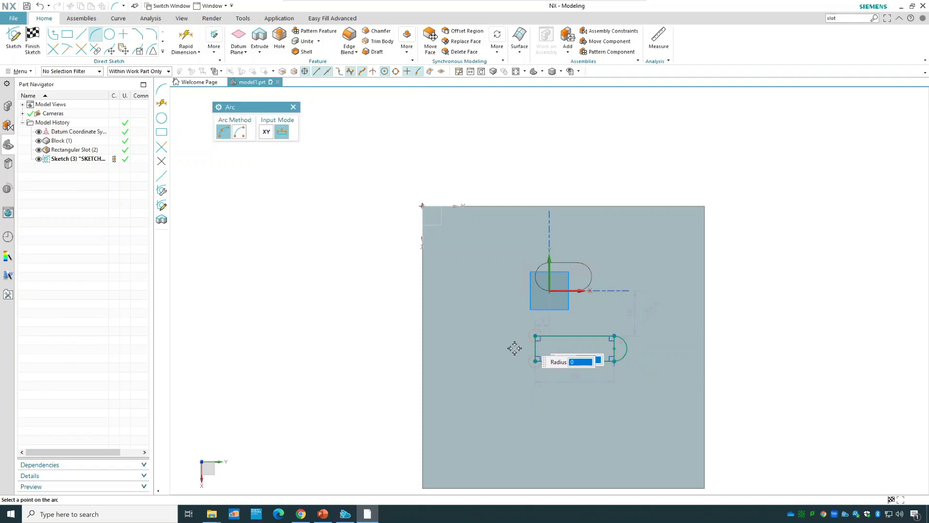
pyautogui.click(517, 355)
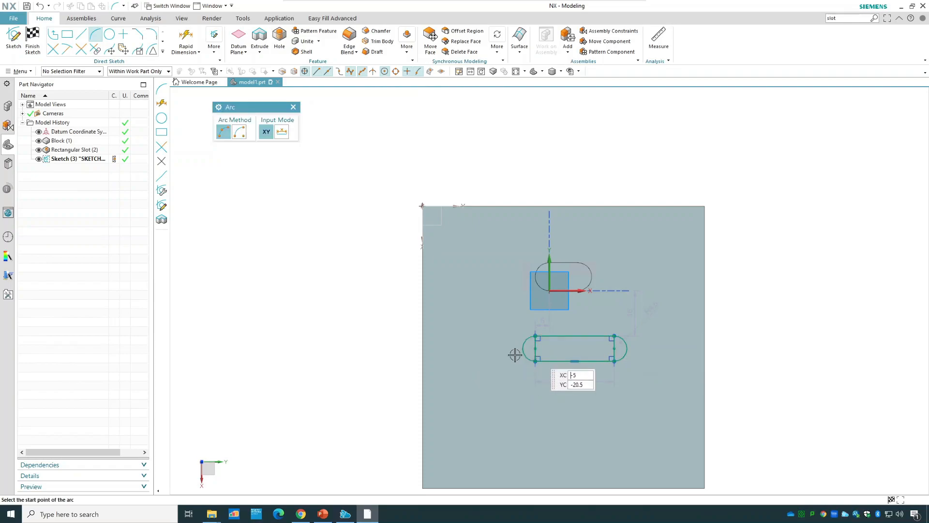
# Trim away the rectangle's two short sides with Quick Trim to leave a closed slot outline, and finish the sketch.
pyautogui.click(53, 50)
pyautogui.click(535, 353)
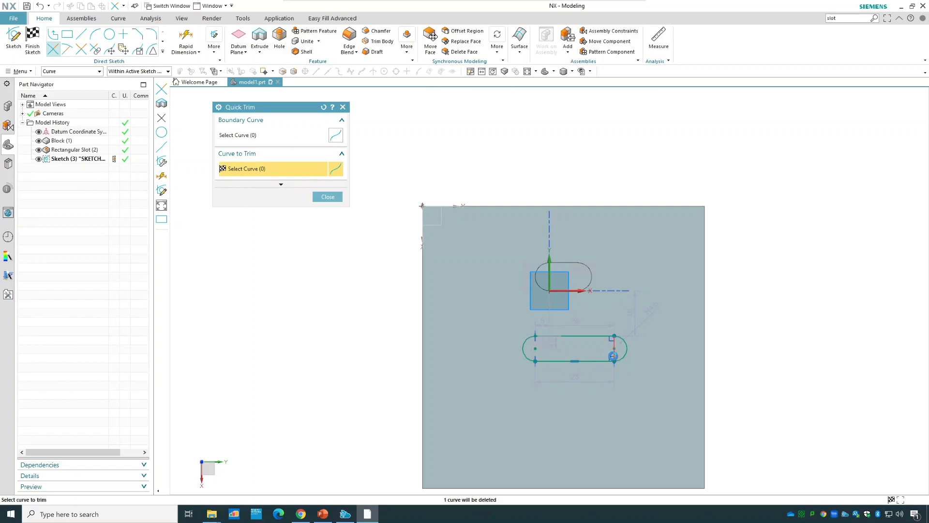
pyautogui.click(328, 197)
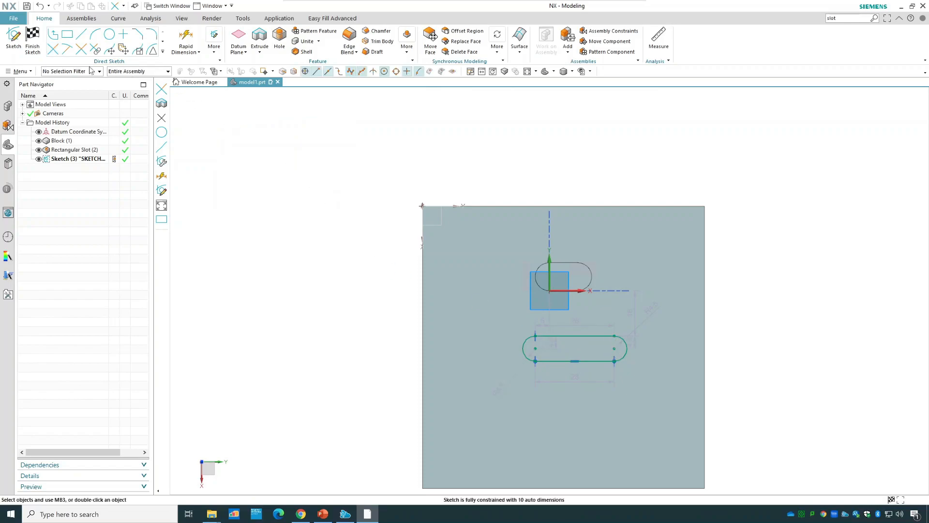
pyautogui.click(33, 40)
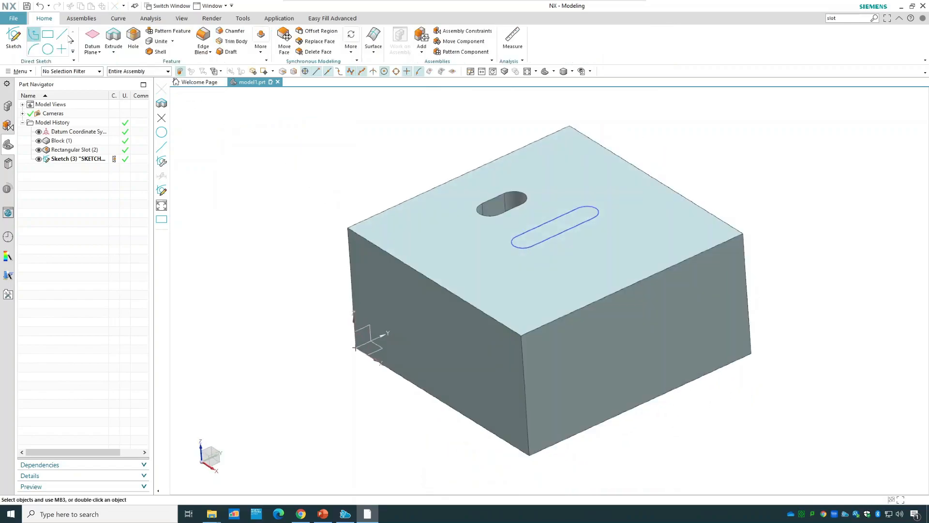
# Extrude the sketched slot profile 30 mm down into the block with Subtract.
pyautogui.click(114, 41)
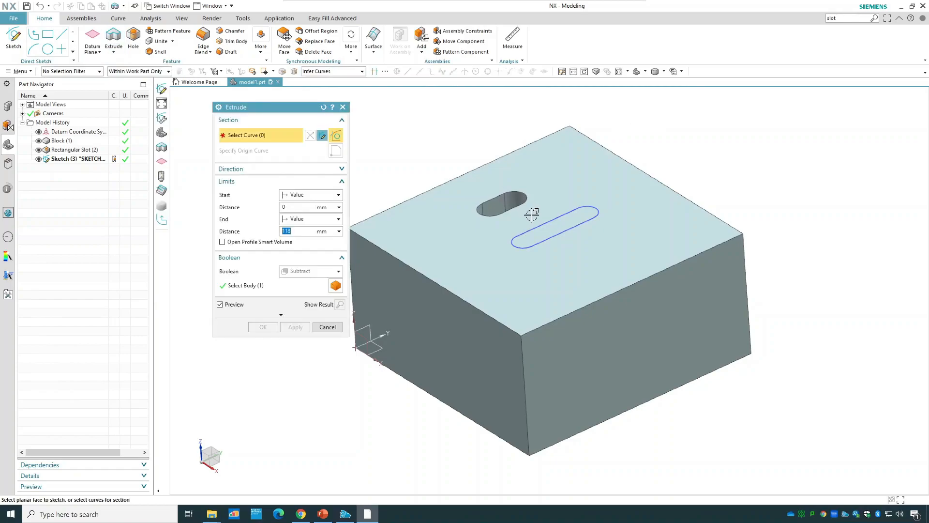
pyautogui.click(552, 237)
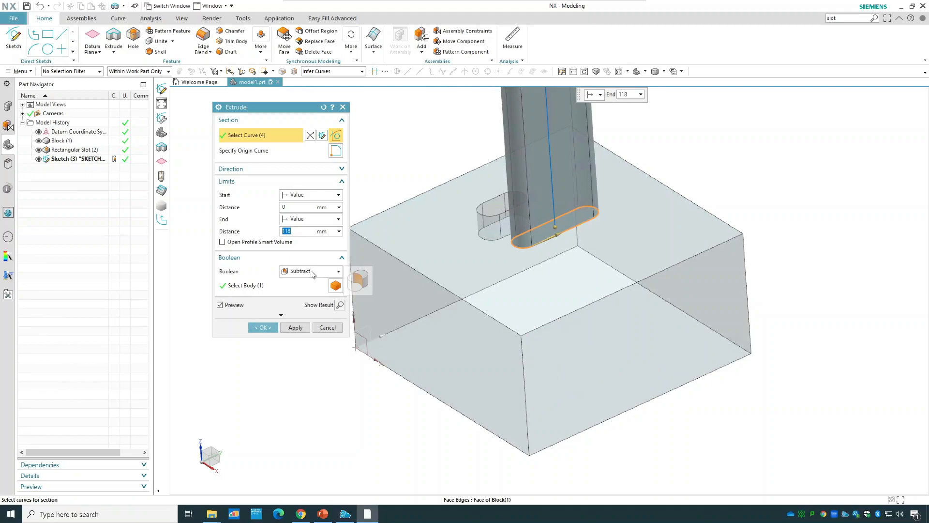
pyautogui.scroll(2, 504, 229)
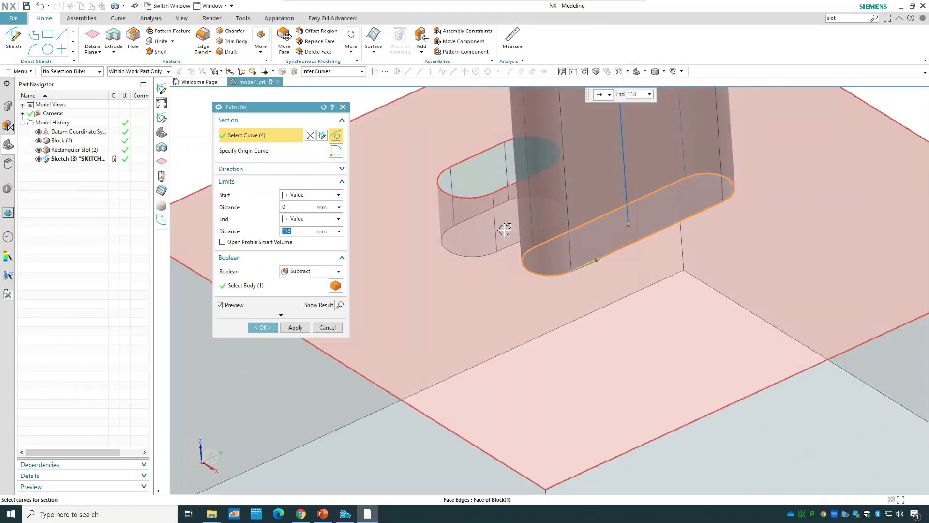
pyautogui.scroll(-5, 505, 230)
pyautogui.moveTo(520, 145); pyautogui.dragTo(531, 252)
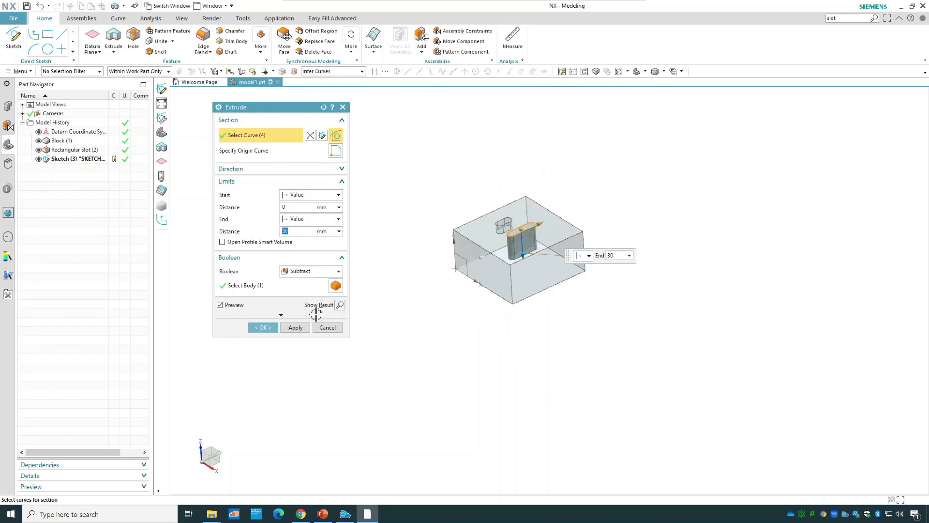
pyautogui.click(263, 327)
pyautogui.scroll(4, 561, 227)
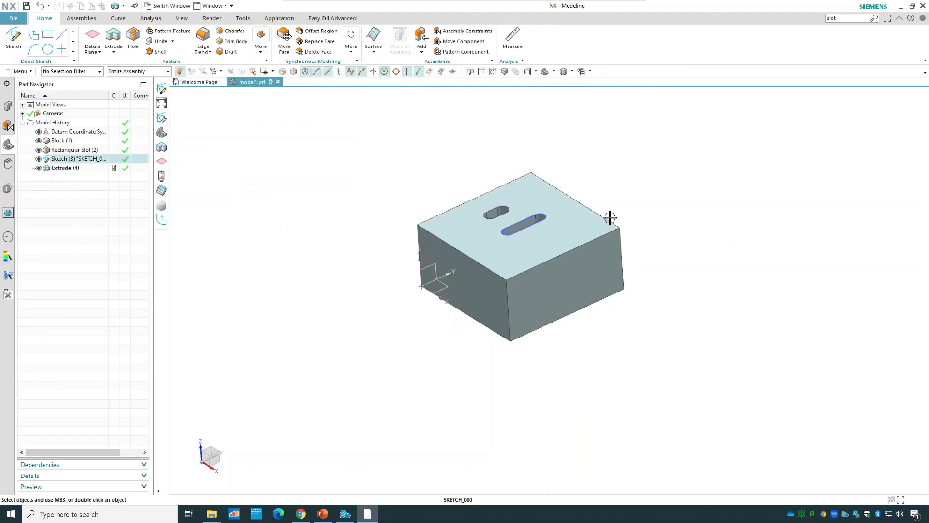
pyautogui.moveTo(676, 158); pyautogui.dragTo(674, 183, button='middle')
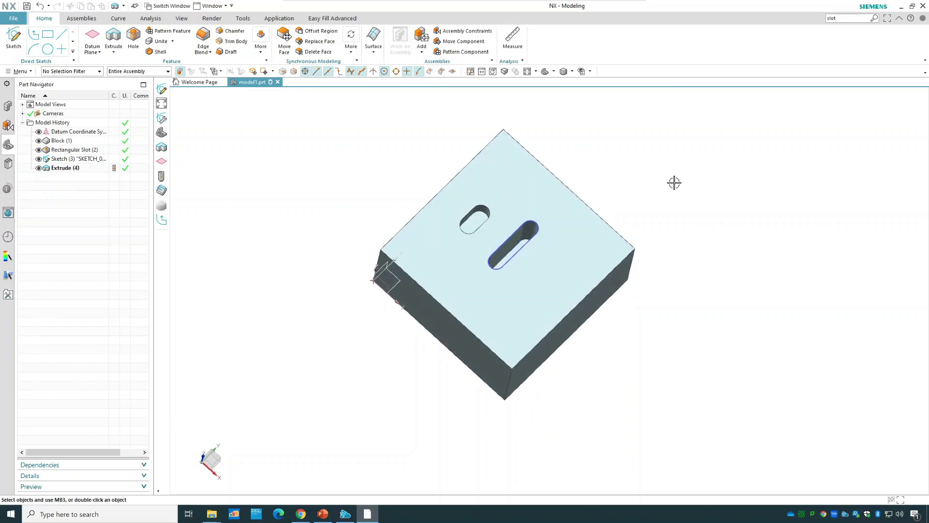
pyautogui.scroll(2, 674, 182)
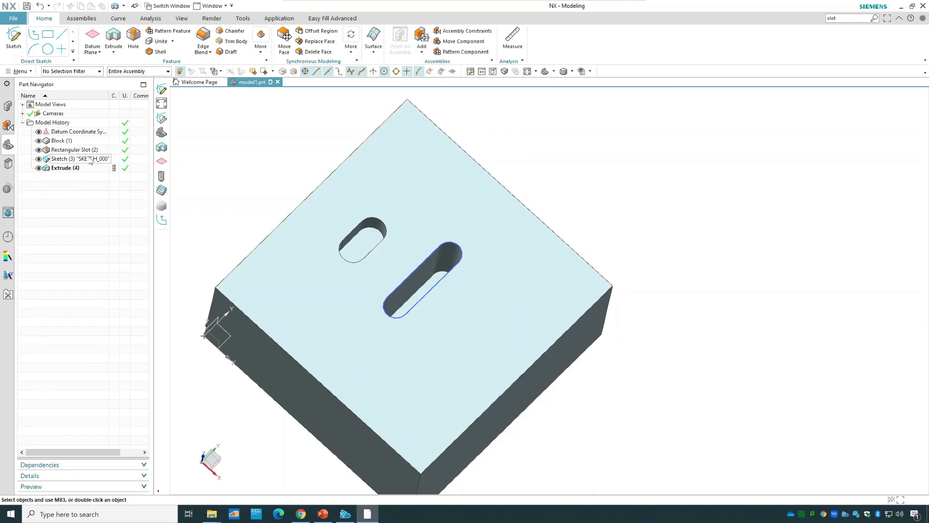
# Review the sketch behind the extruded slot, and highlight the Rectangular Slot feature for comparison.
pyautogui.doubleClick(91, 160)
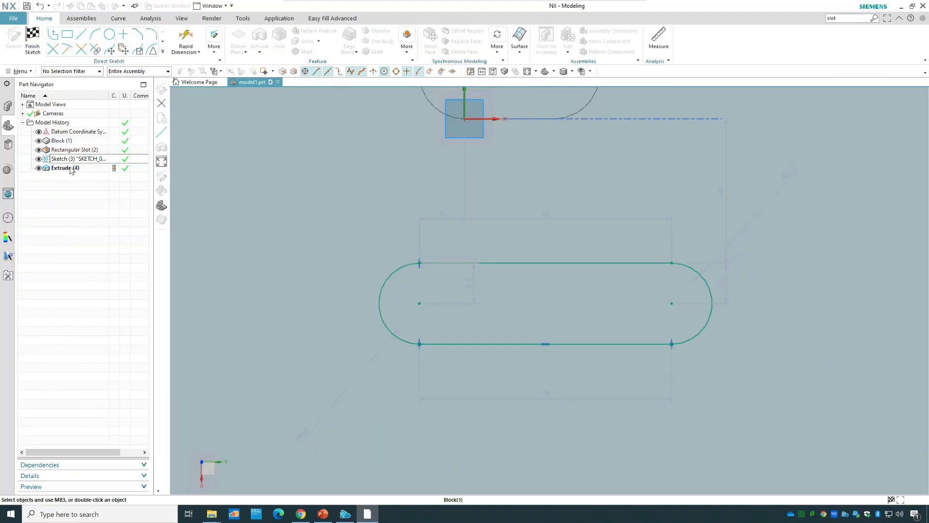
pyautogui.click(33, 42)
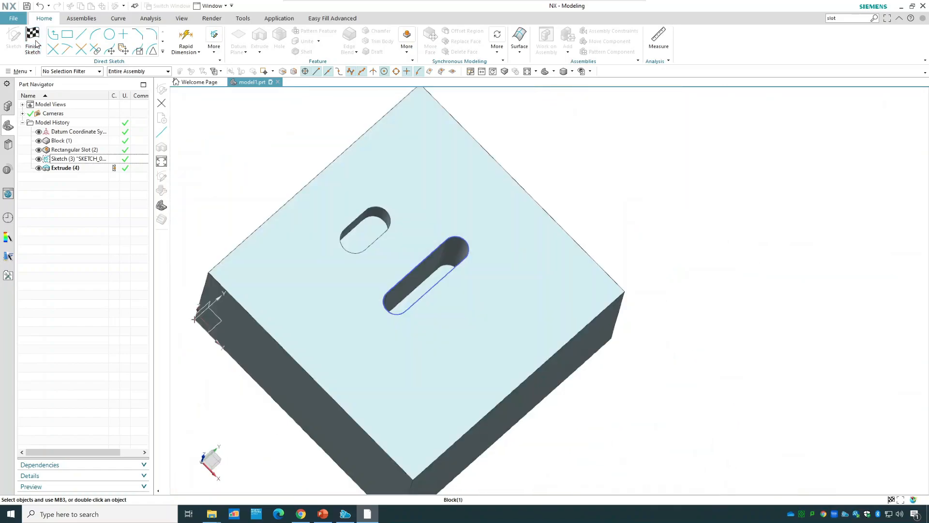
pyautogui.click(62, 153)
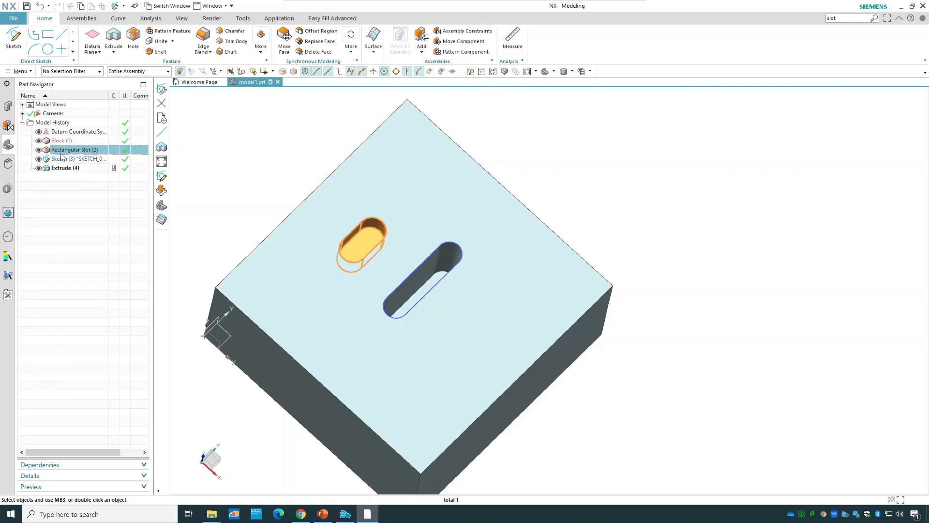
# Delete the slot sketch and its extruded cut from the model history.
pyautogui.click(63, 159)
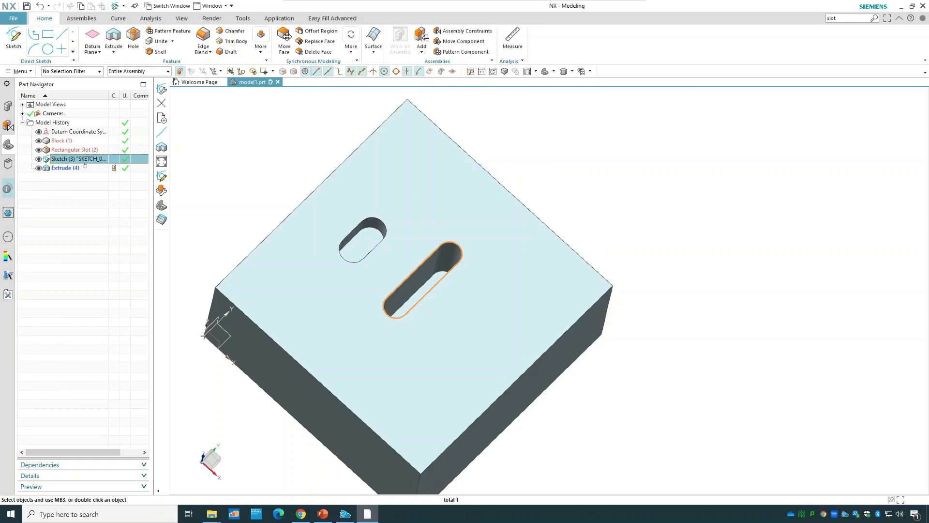
pyautogui.keyDown('ctrl'); pyautogui.click(82, 168); pyautogui.keyUp('ctrl')
pyautogui.rightClick(82, 168)
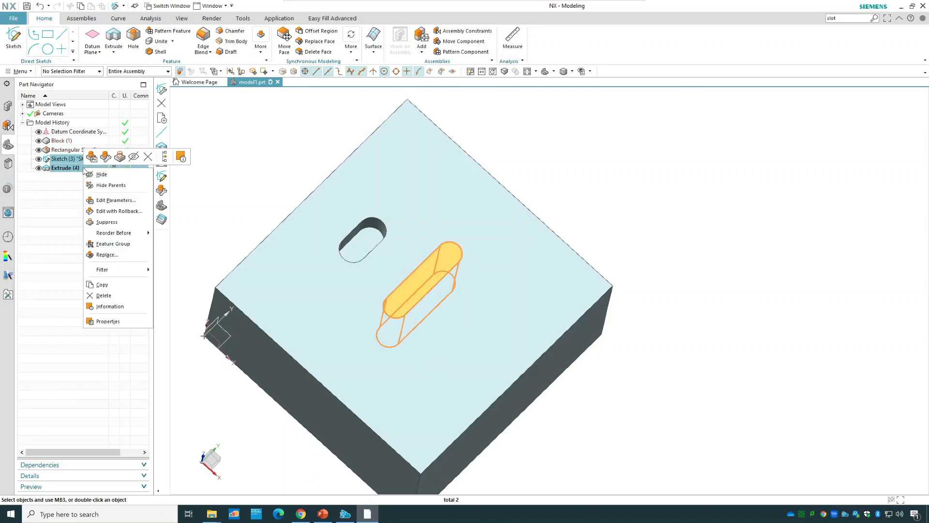
pyautogui.click(117, 295)
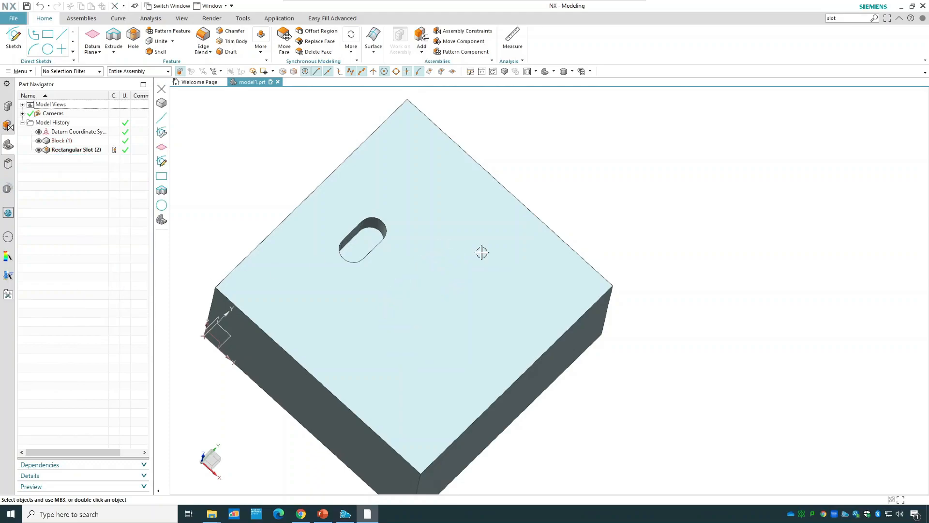
# Examine the rectangular slot's length, width and depth parameters without changing them.
pyautogui.moveTo(731, 280); pyautogui.dragTo(732, 251, button='middle')
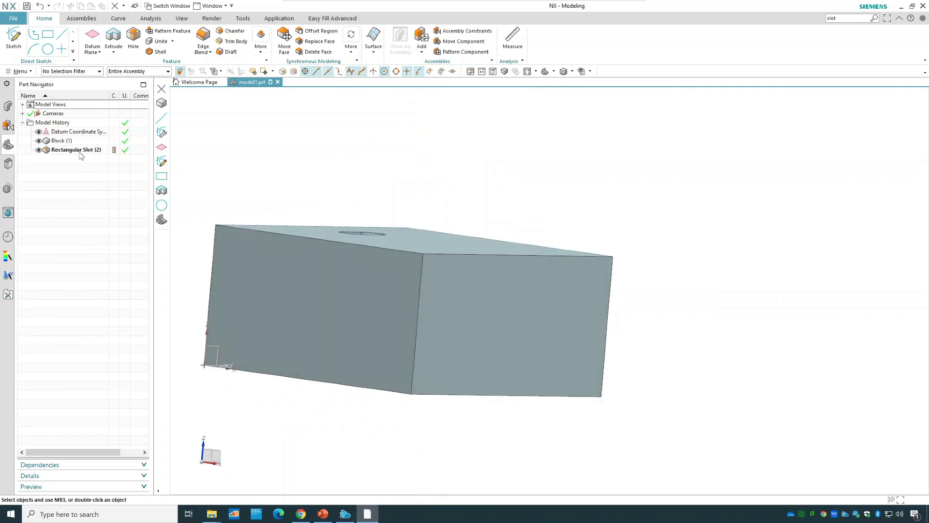
pyautogui.rightClick(80, 155)
pyautogui.click(98, 182)
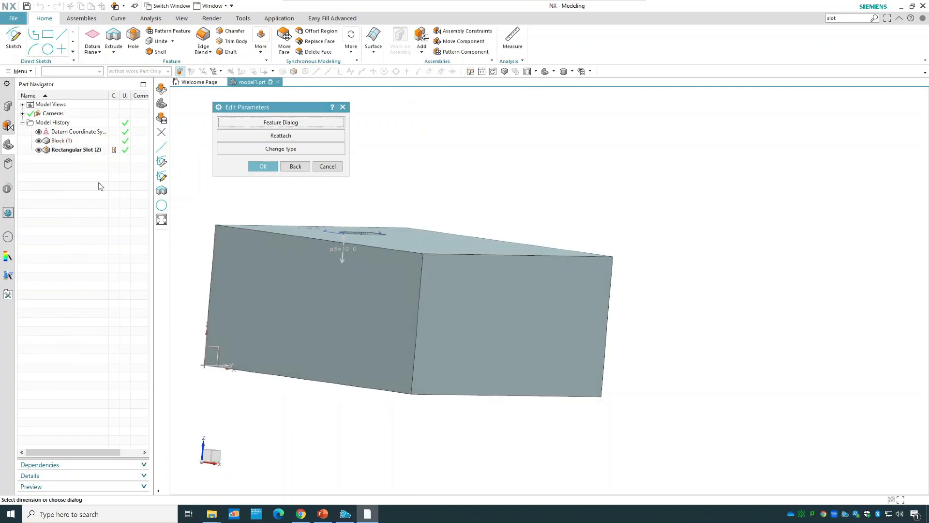
pyautogui.click(289, 122)
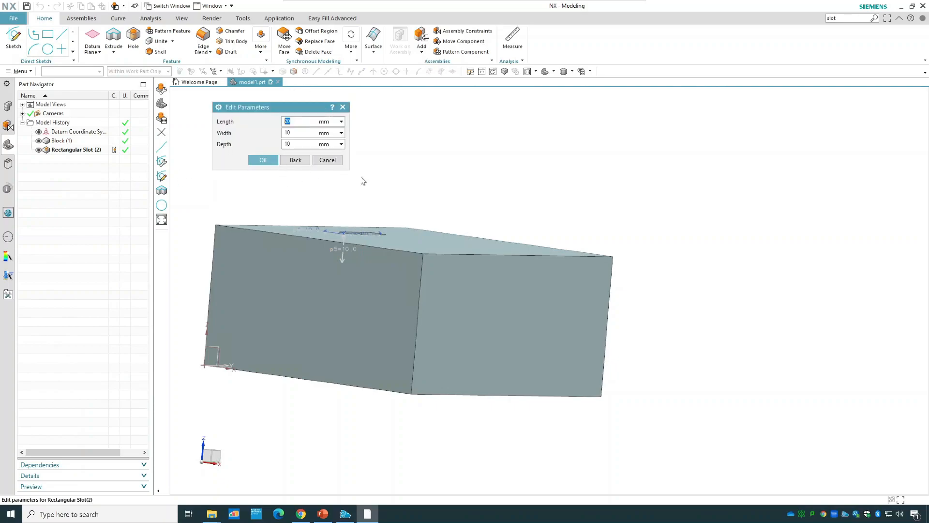
pyautogui.moveTo(446, 193); pyautogui.dragTo(452, 226, button='middle')
pyautogui.click(270, 161)
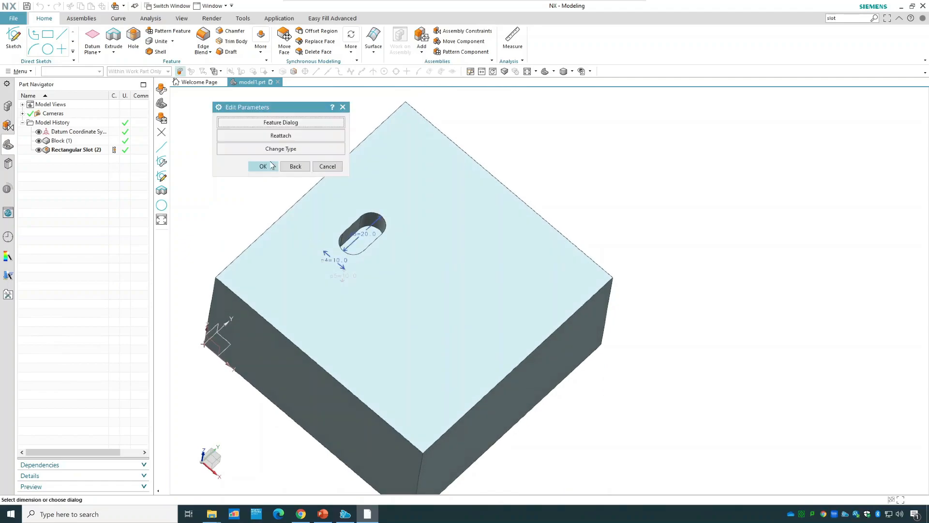
# Change the rectangular slot to a through slot, using the block's two opposite side faces as the start and end faces.
pyautogui.click(316, 150)
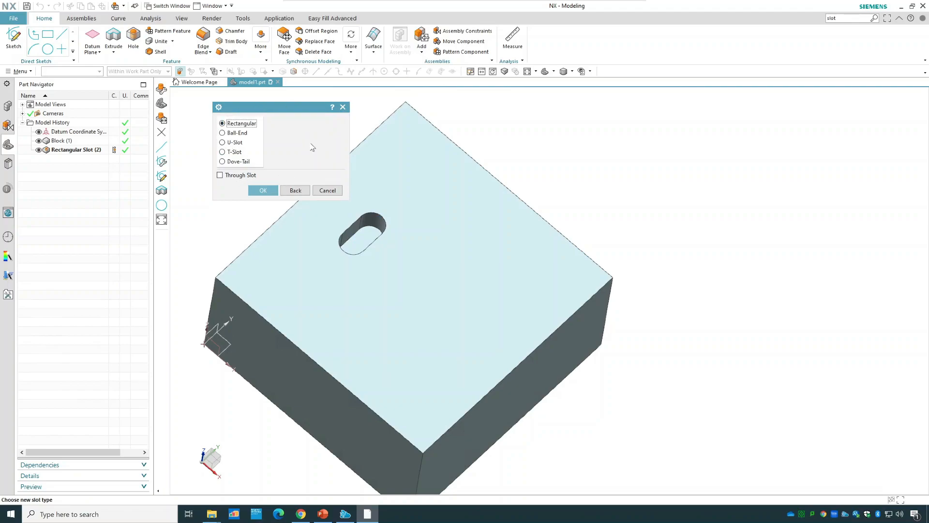
pyautogui.click(254, 176)
pyautogui.click(262, 189)
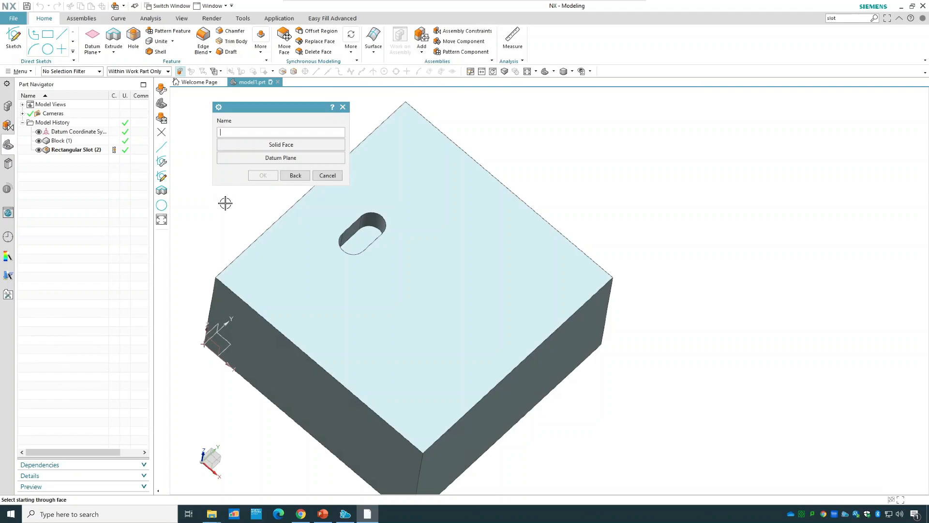
pyautogui.click(267, 351)
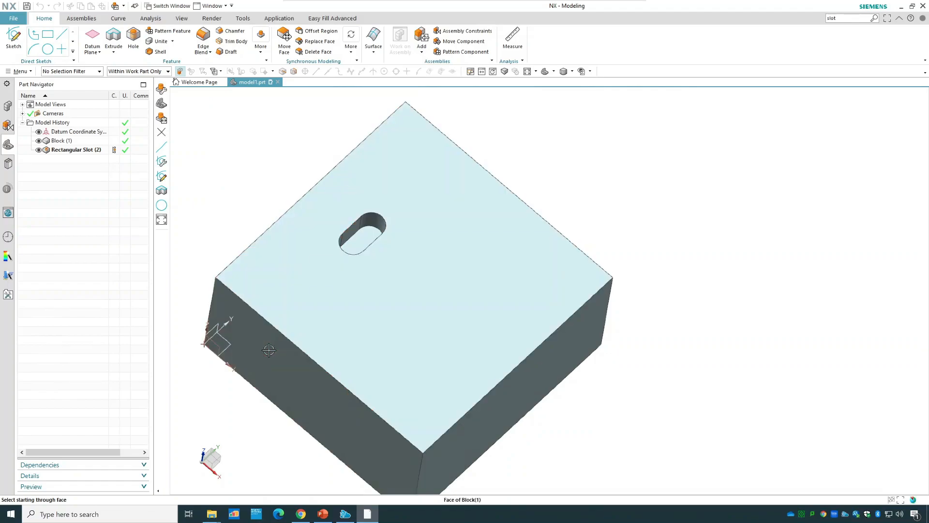
pyautogui.moveTo(572, 168); pyautogui.dragTo(485, 193, button='middle')
pyautogui.click(485, 192)
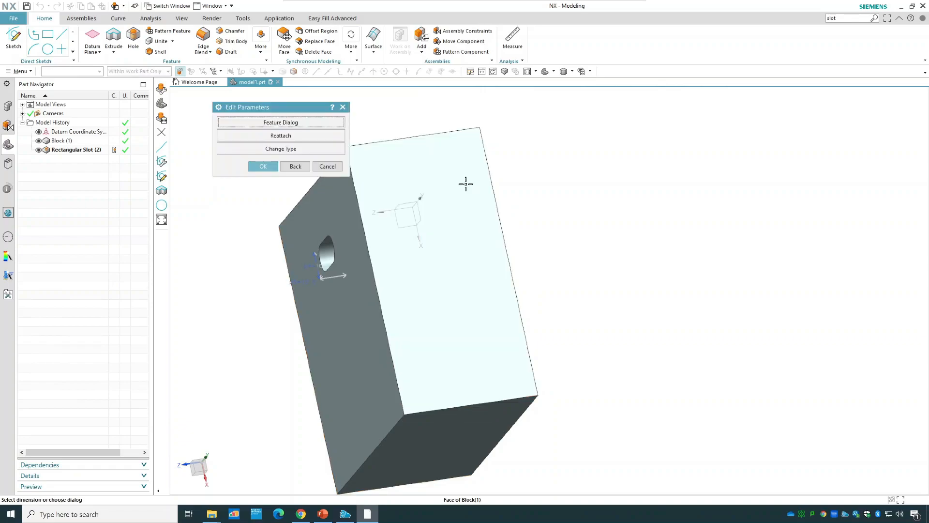
pyautogui.click(265, 166)
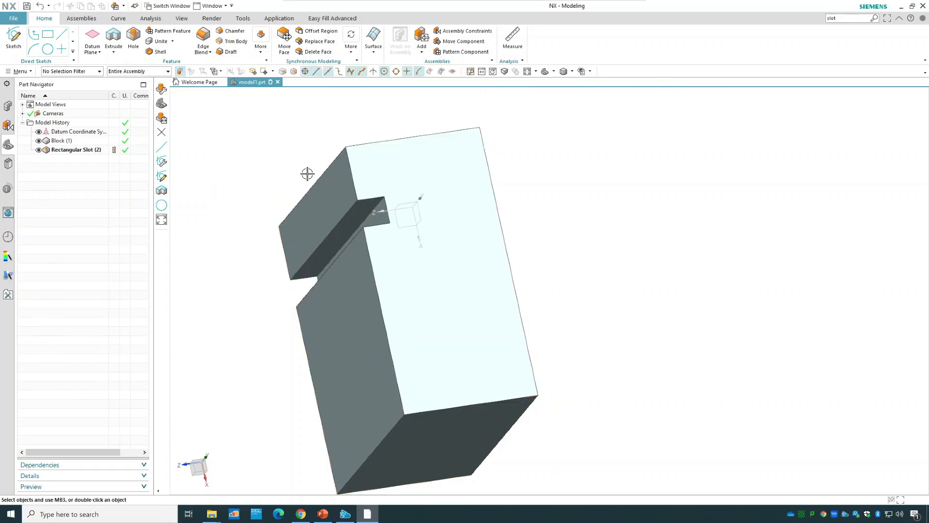
# Change the rectangular slot to a ball-end through slot, keeping the ball diameter and depth at 10 mm.
pyautogui.moveTo(673, 246); pyautogui.dragTo(740, 189, button='middle')
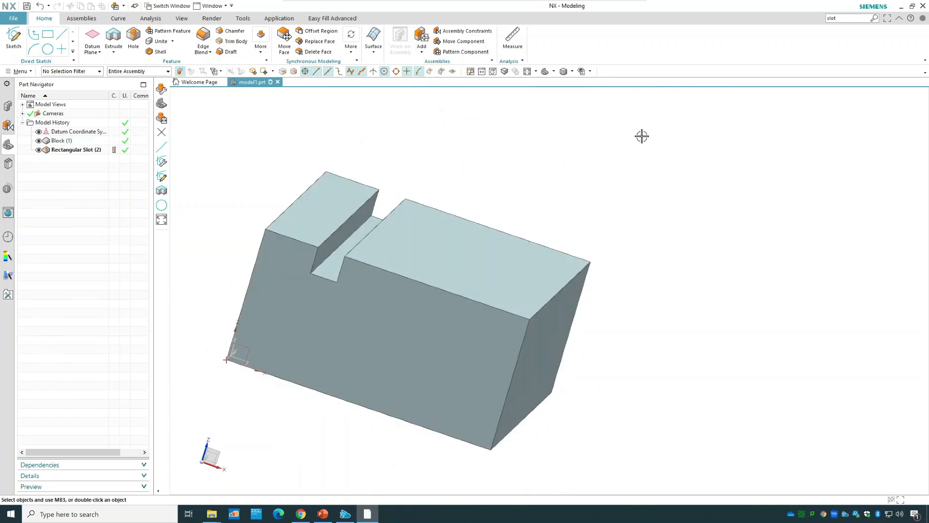
pyautogui.rightClick(75, 150)
pyautogui.click(106, 182)
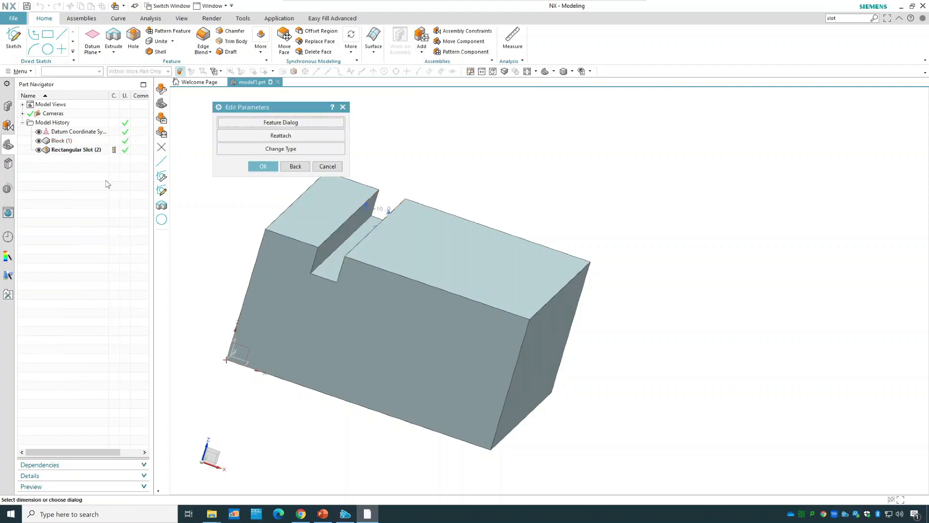
pyautogui.click(265, 150)
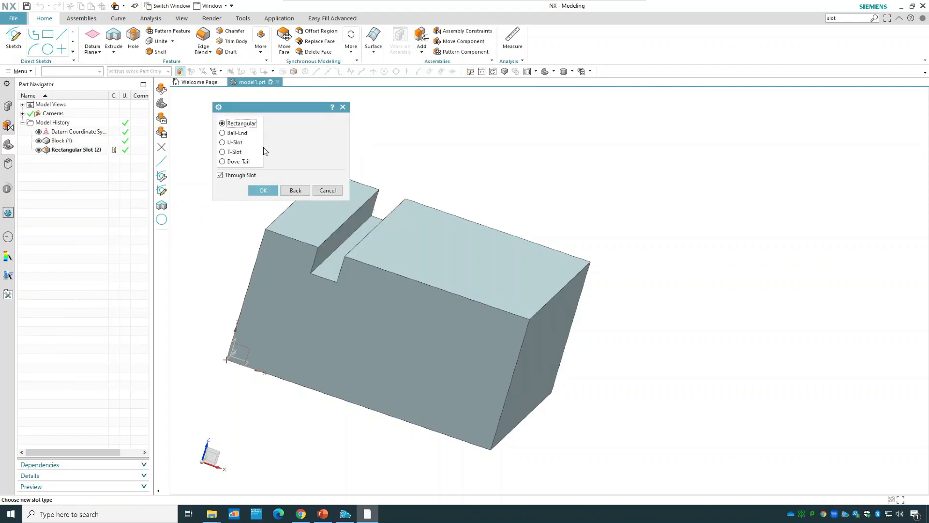
pyautogui.click(236, 134)
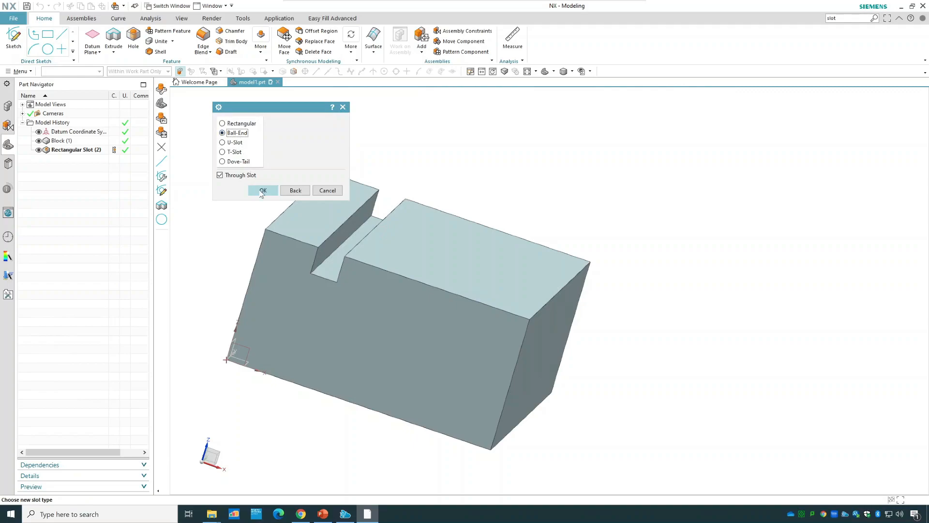
pyautogui.click(263, 190)
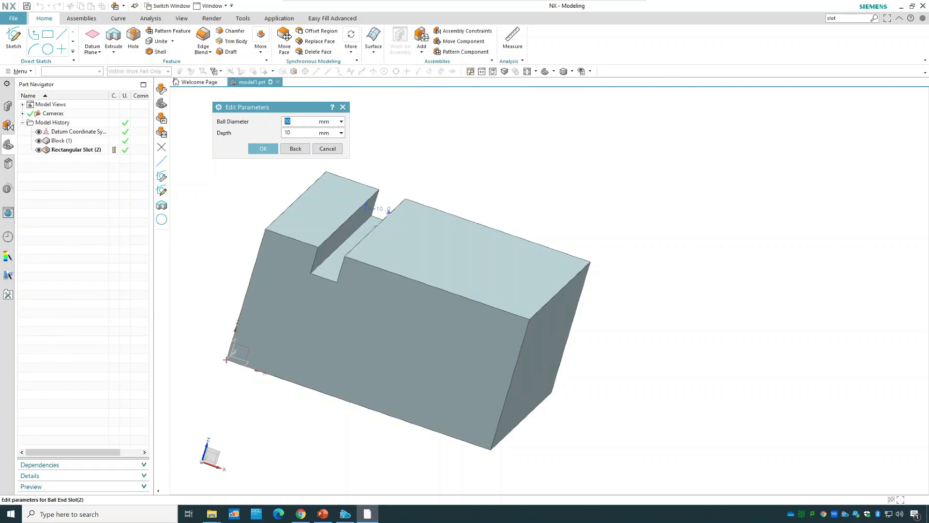
pyautogui.click(260, 153)
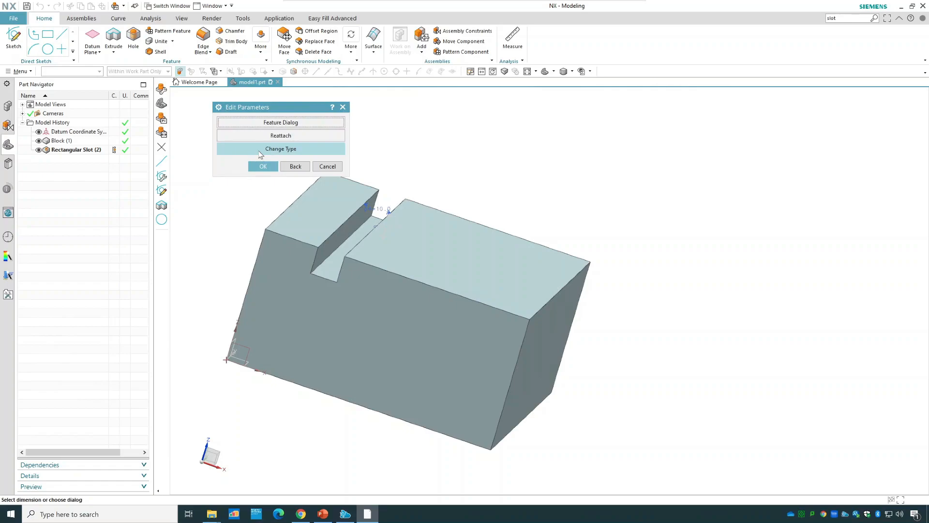
pyautogui.click(264, 166)
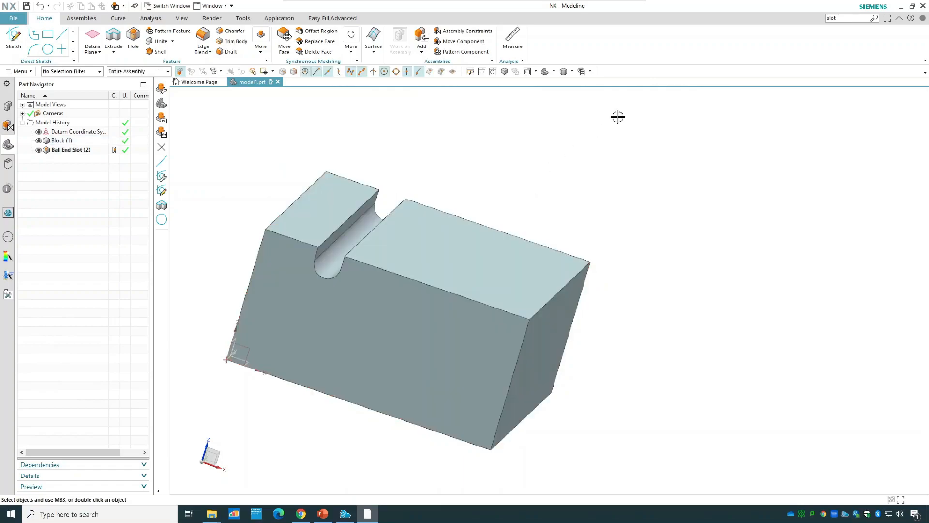
# Examine the ball-end slot's diameter and depth parameters on the block without changing them.
pyautogui.rightClick(60, 150)
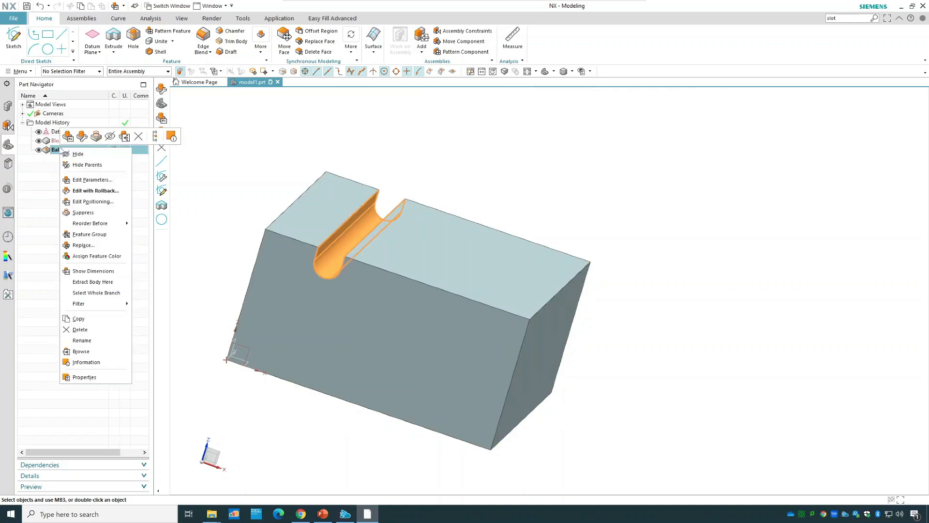
pyautogui.click(97, 180)
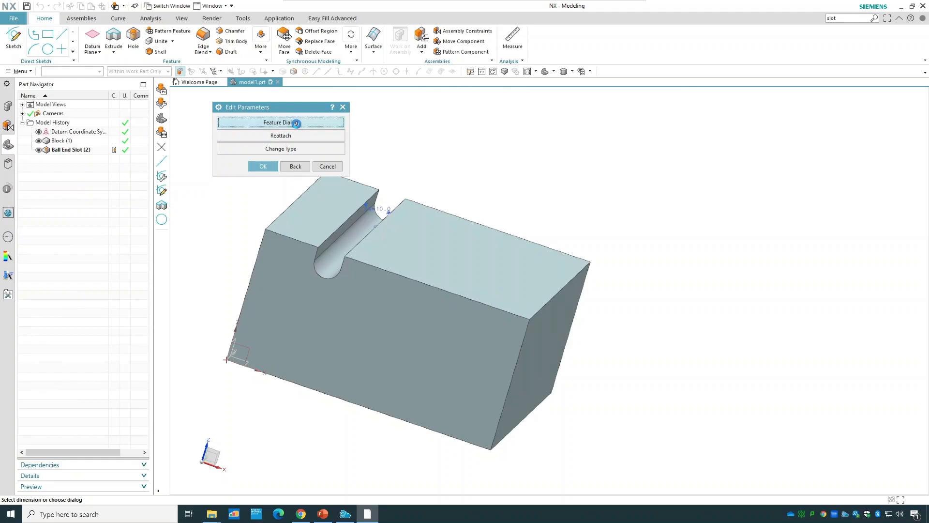
pyautogui.click(283, 122)
pyautogui.scroll(5, 431, 159)
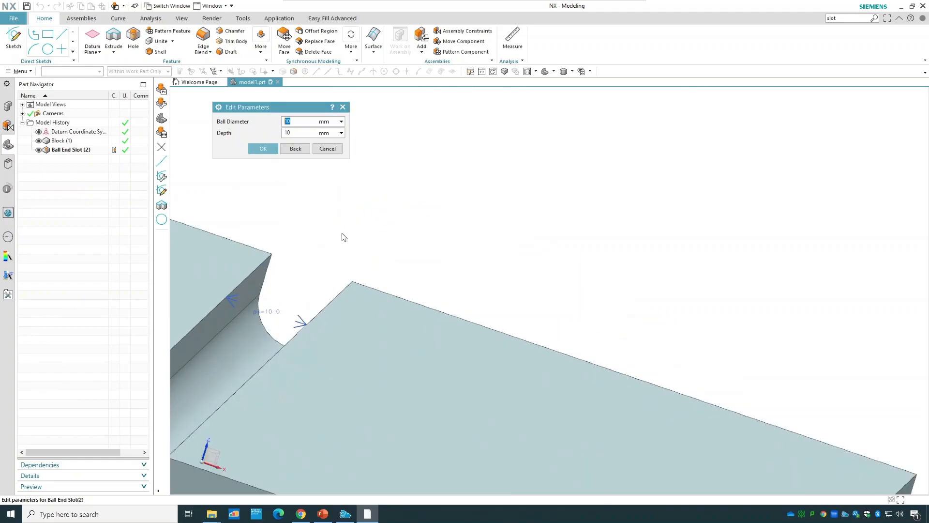
pyautogui.scroll(-4, 342, 233)
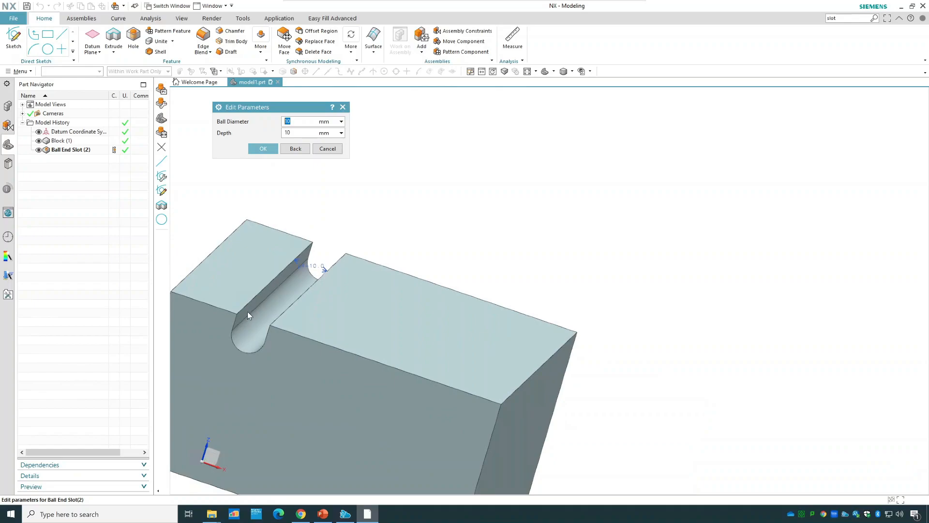
pyautogui.click(255, 147)
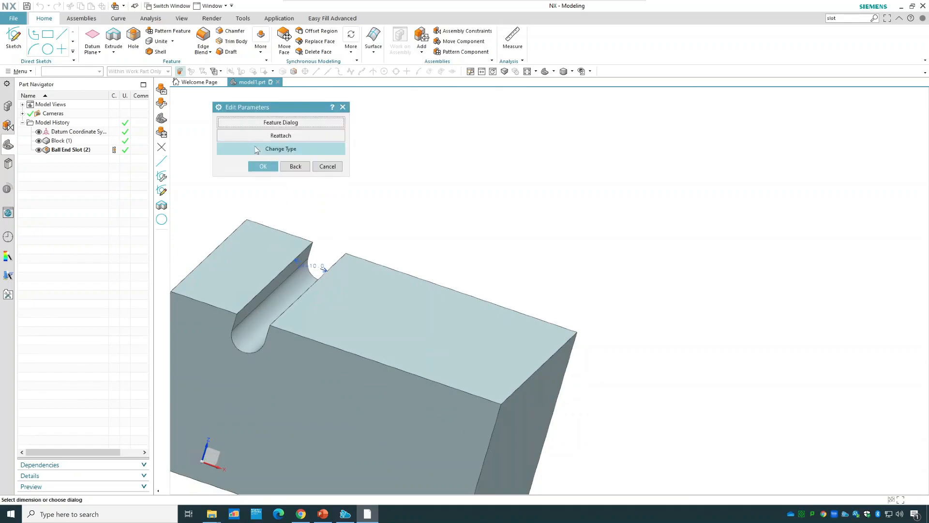
# Change the ball-end slot to a U-slot with 10 mm width, 10 mm depth and a 2 mm corner radius.
pyautogui.click(274, 149)
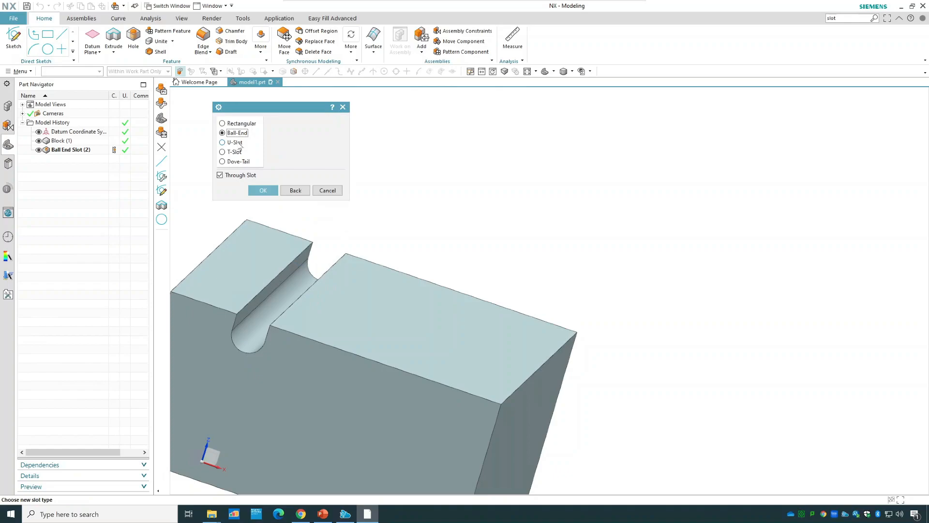
pyautogui.click(239, 143)
pyautogui.click(272, 192)
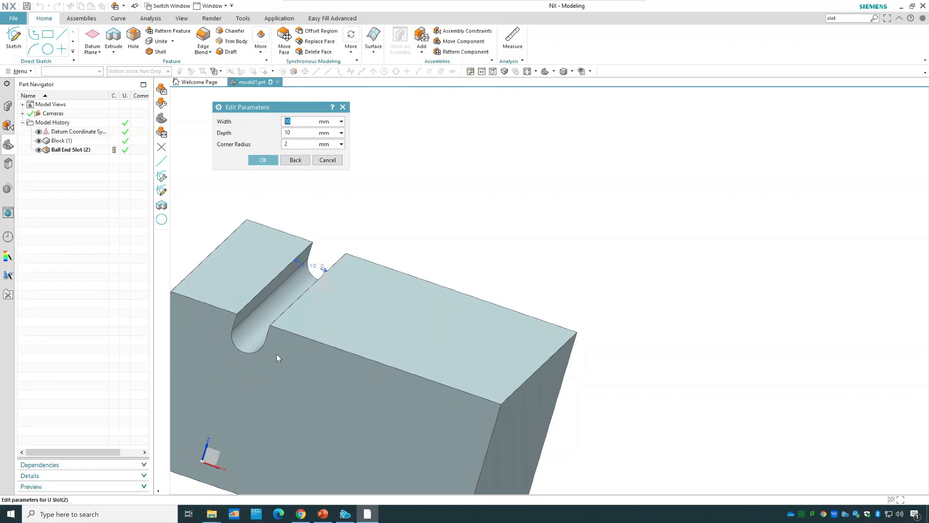
pyautogui.click(265, 160)
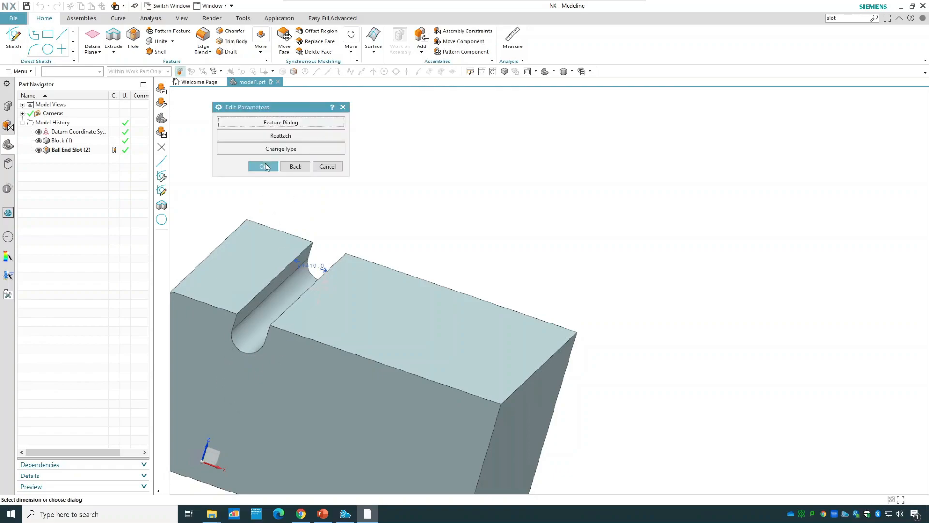
pyautogui.click(265, 167)
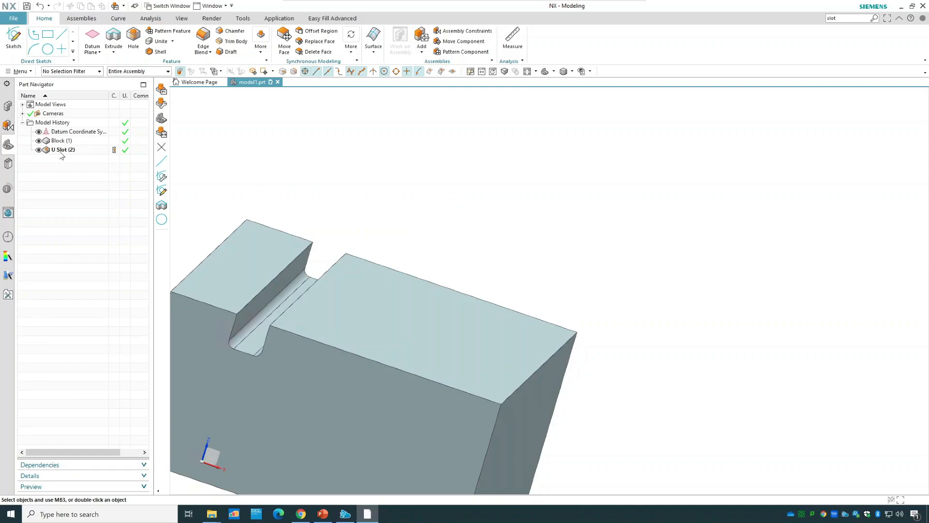
# Change the U-slot to a through T-slot, accepting the default top and bottom widths and depths.
pyautogui.rightClick(62, 151)
pyautogui.click(95, 183)
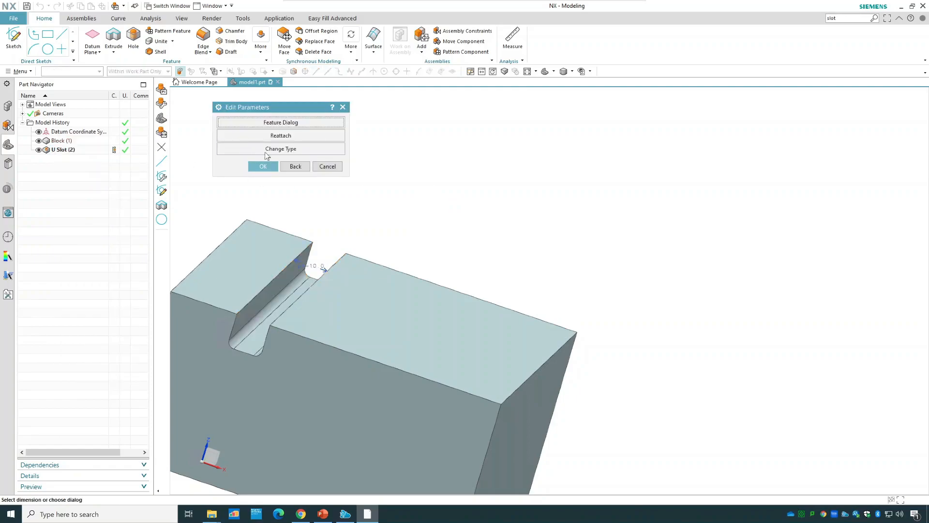
pyautogui.click(265, 154)
pyautogui.click(237, 153)
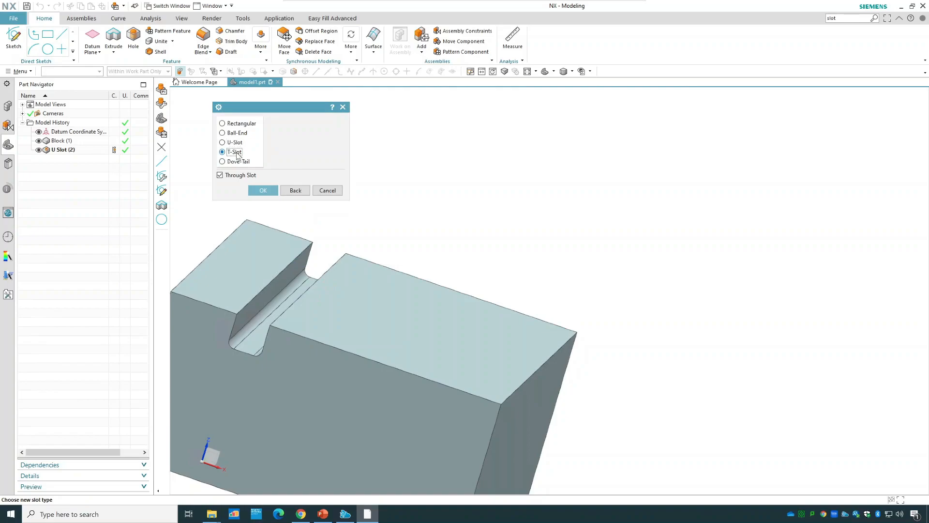
pyautogui.click(265, 190)
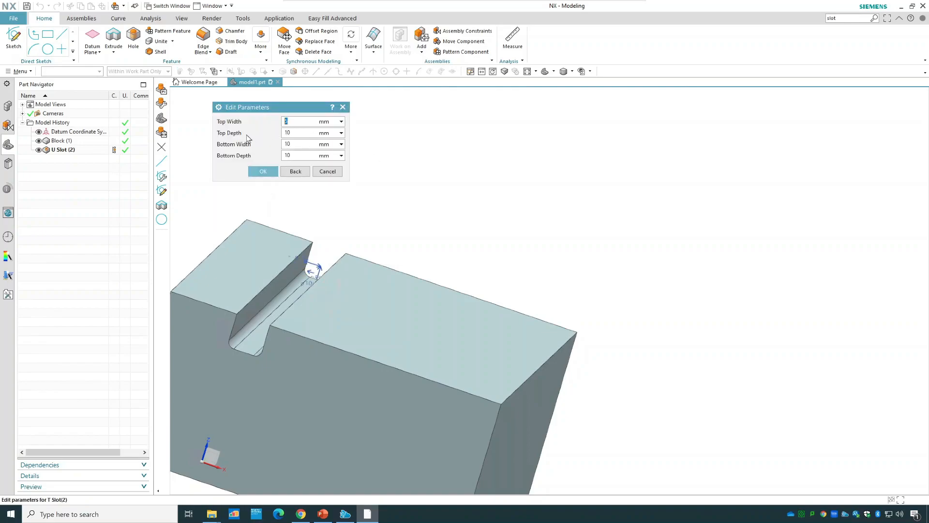
pyautogui.click(266, 171)
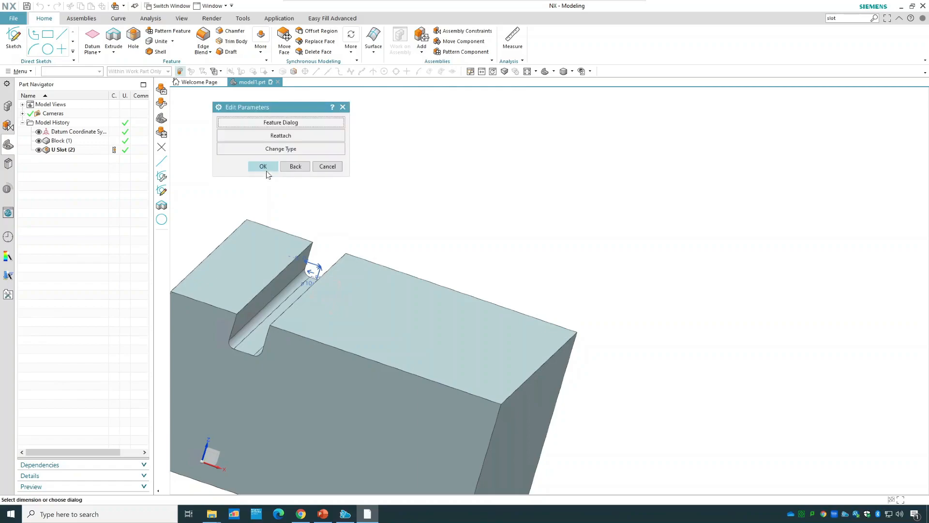
pyautogui.click(266, 170)
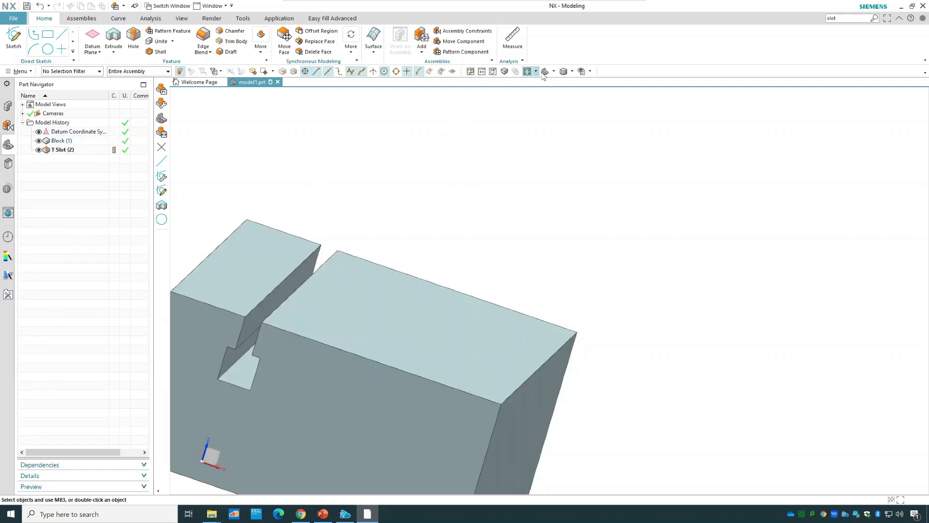
# Change the T-slot to a dovetail through slot with 10 mm width, 10 mm depth and a 45° angle.
pyautogui.click(543, 71)
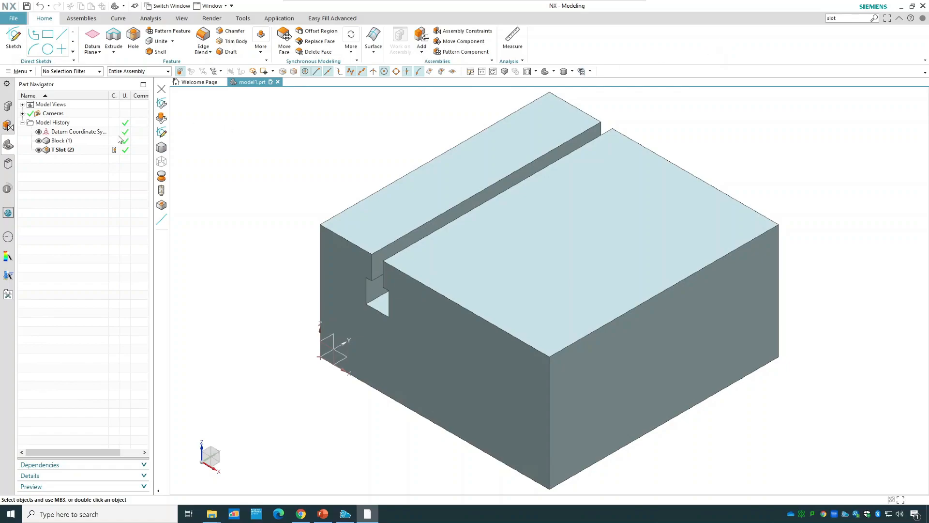
pyautogui.rightClick(82, 149)
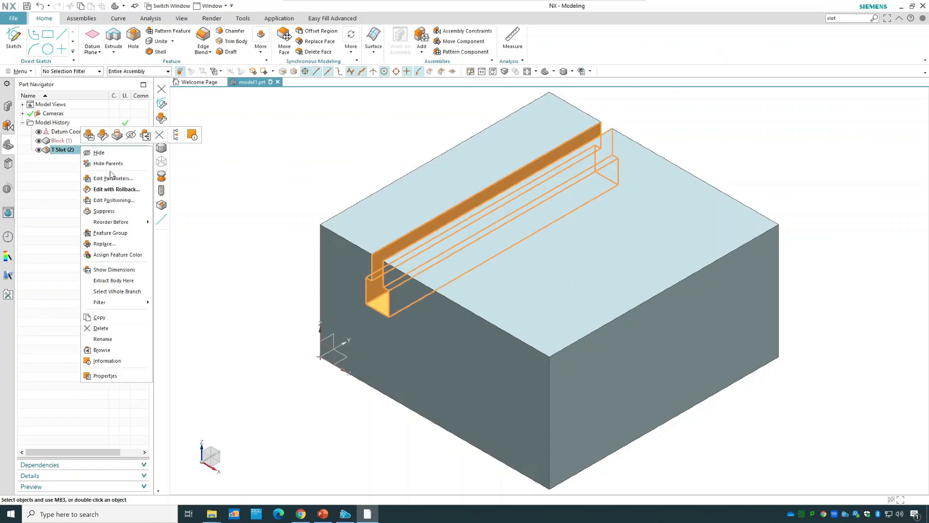
pyautogui.click(125, 179)
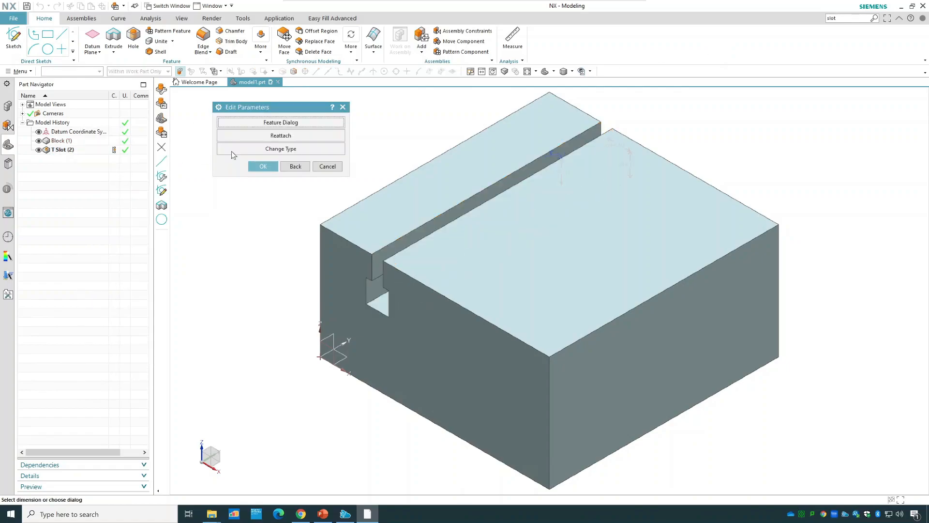
pyautogui.click(254, 150)
pyautogui.click(246, 163)
pyautogui.click(265, 191)
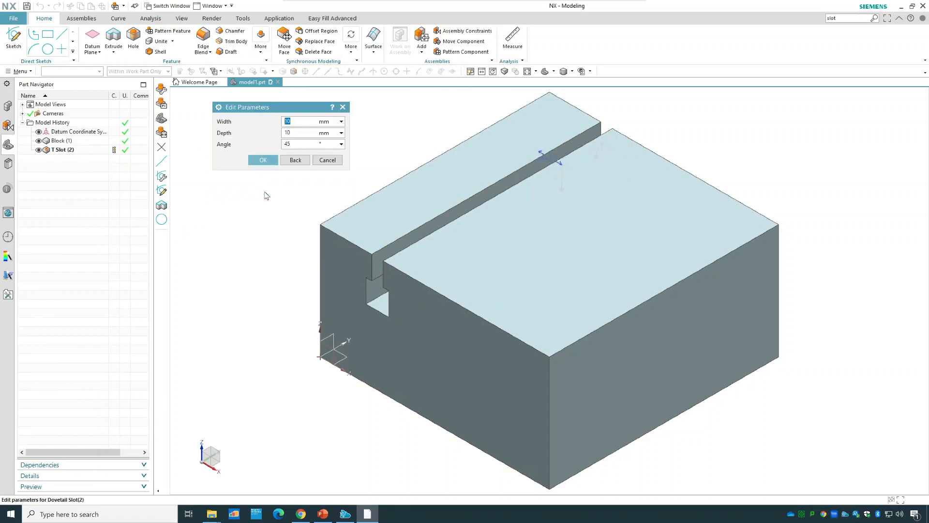
pyautogui.click(273, 161)
pyautogui.click(266, 164)
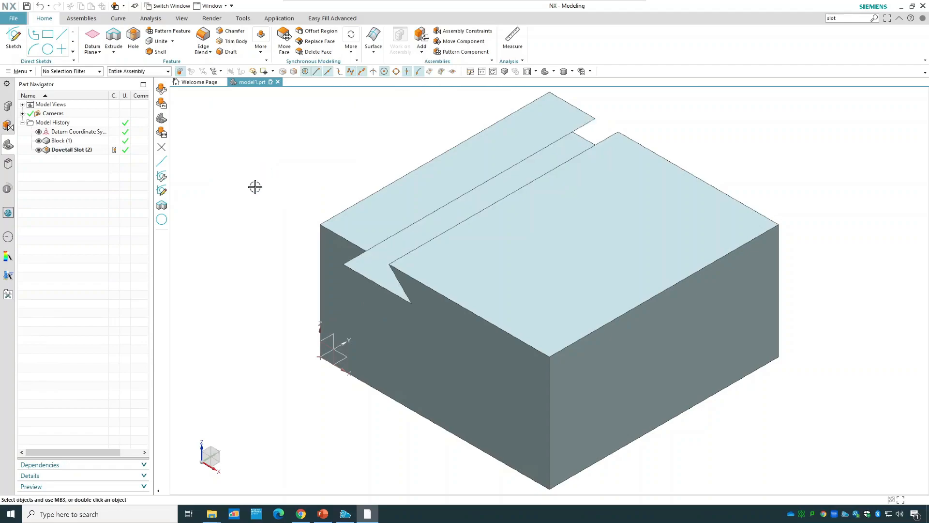
# Inspect the dovetail slot's profile and delete the slot feature from the model history.
pyautogui.moveTo(245, 262); pyautogui.dragTo(421, 179, button='middle')
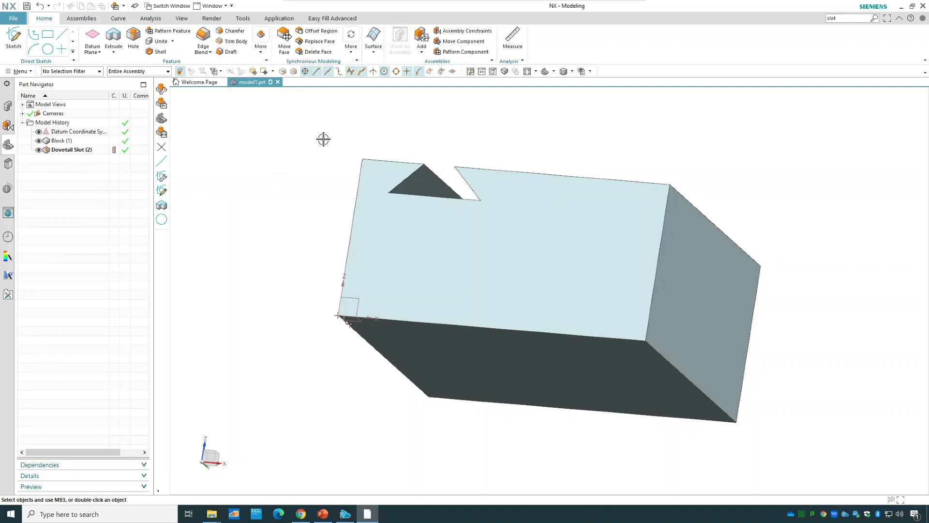
pyautogui.moveTo(325, 139); pyautogui.dragTo(305, 162, button='middle')
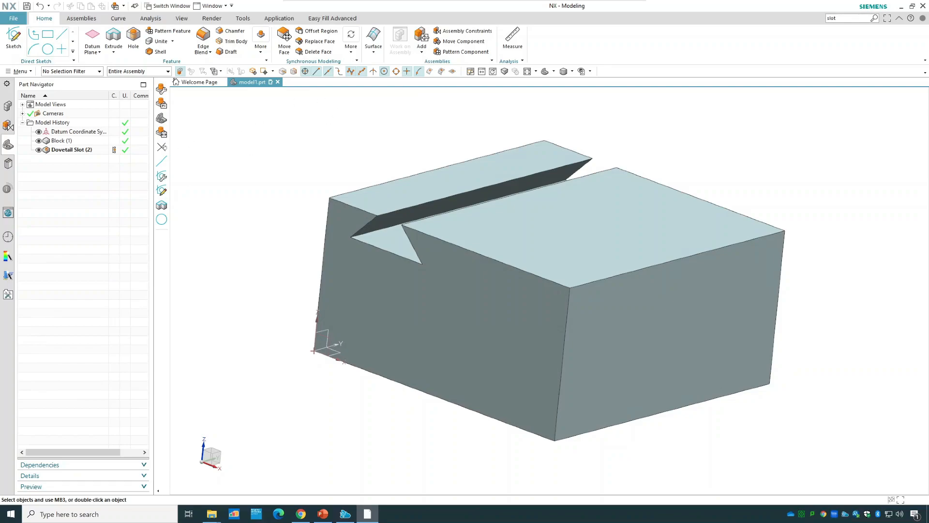
pyautogui.click(90, 150)
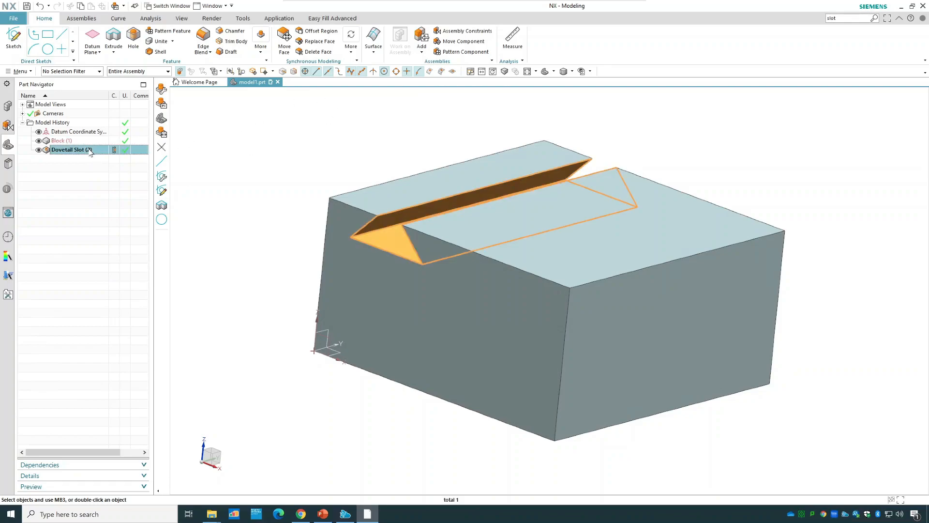
pyautogui.rightClick(90, 150)
pyautogui.click(120, 336)
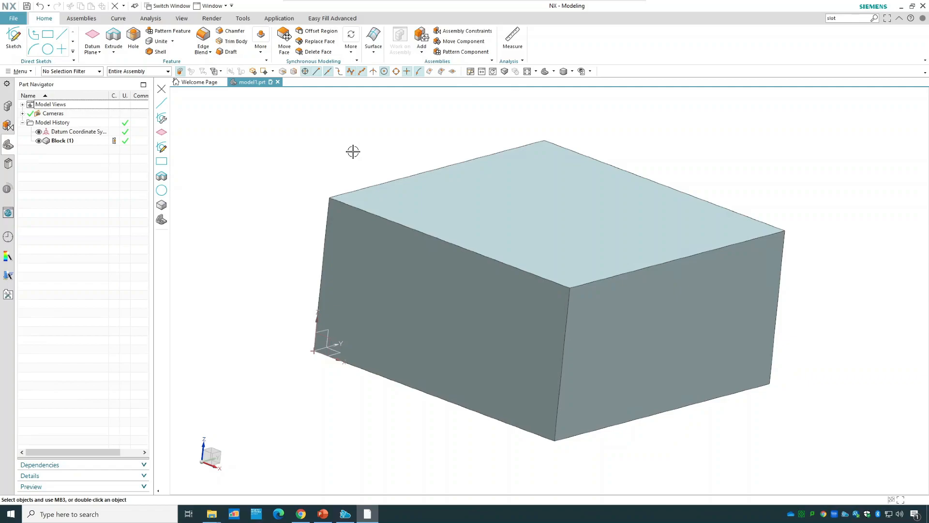
# Start an Edge Blend on the block's front vertical corner edge.
pyautogui.click(560, 375)
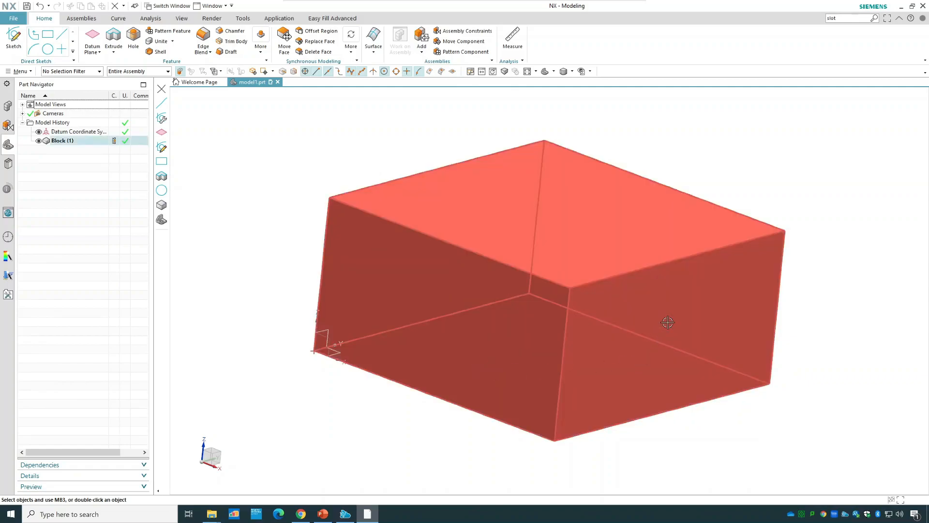
pyautogui.press('Escape')
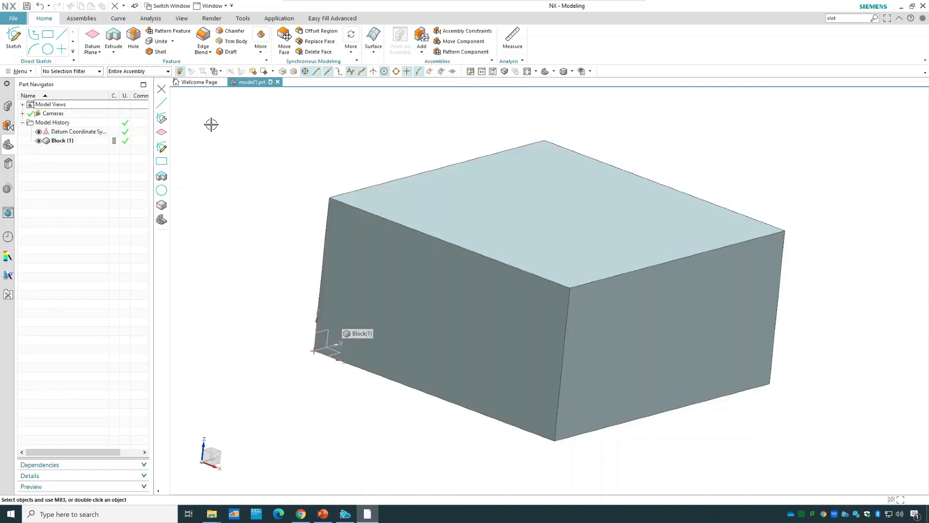
pyautogui.click(203, 34)
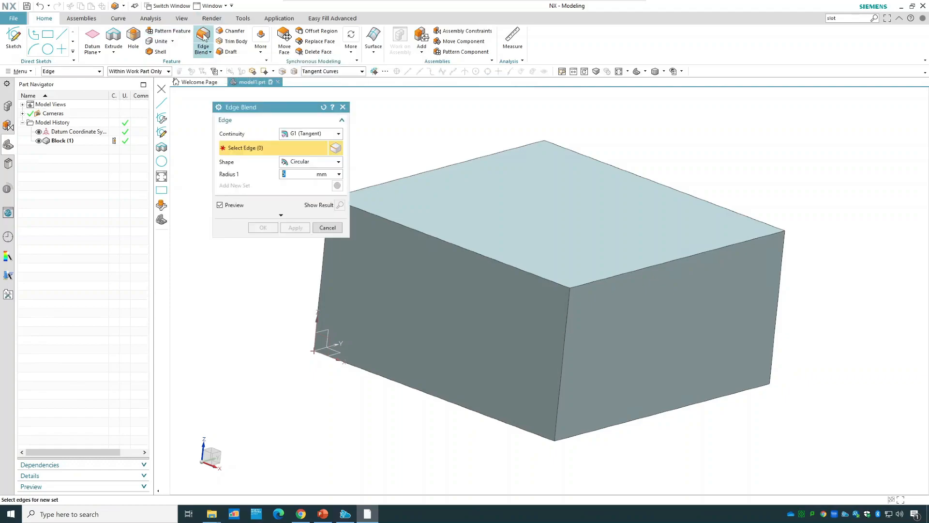
pyautogui.moveTo(277, 113); pyautogui.dragTo(240, 112)
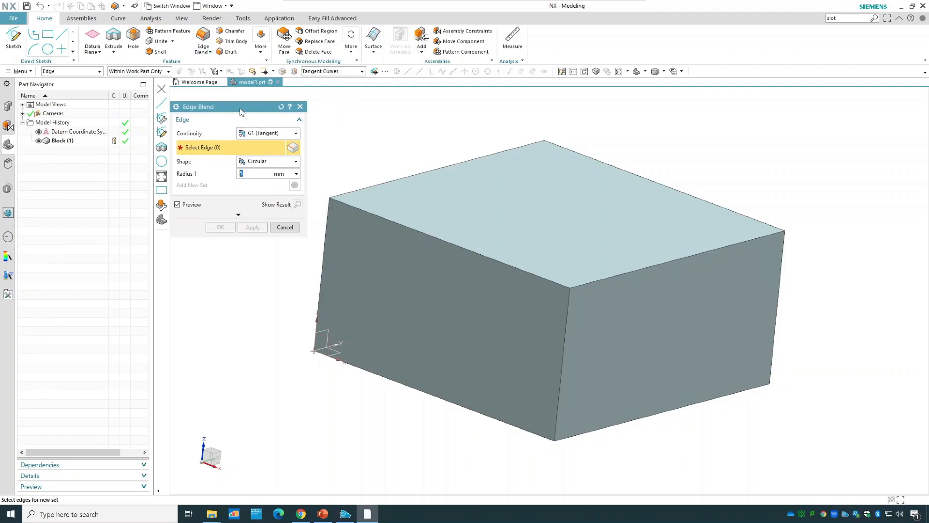
pyautogui.click(567, 314)
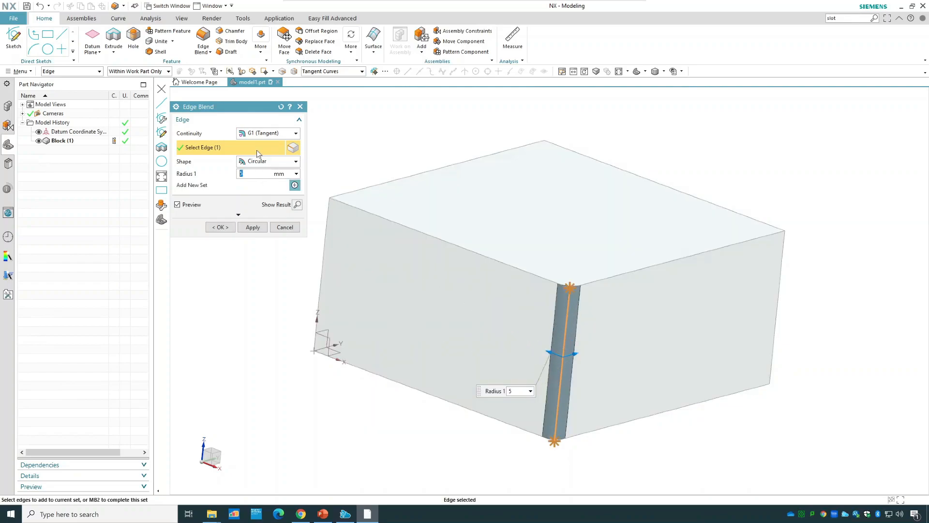
# Try G2 (Curvature) continuity on the corner blend and return it to G1 (Tangent).
pyautogui.click(264, 134)
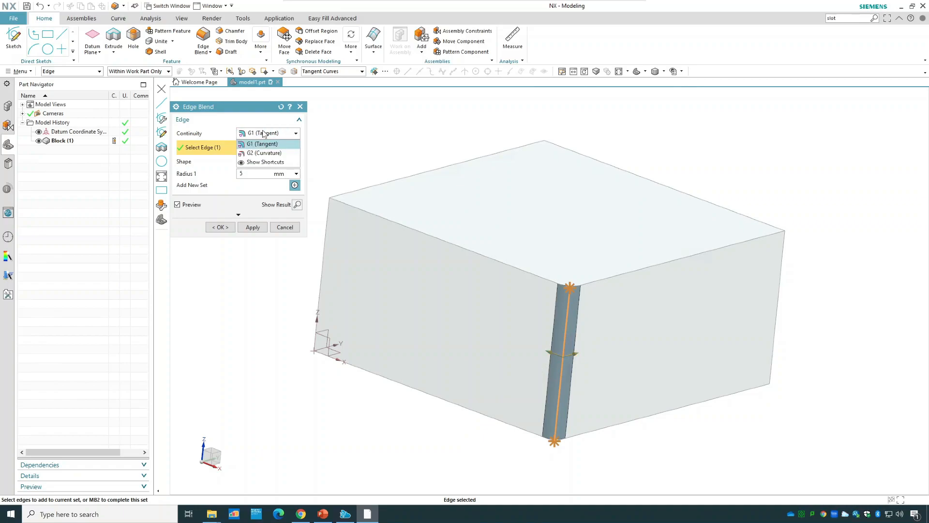
pyautogui.click(276, 153)
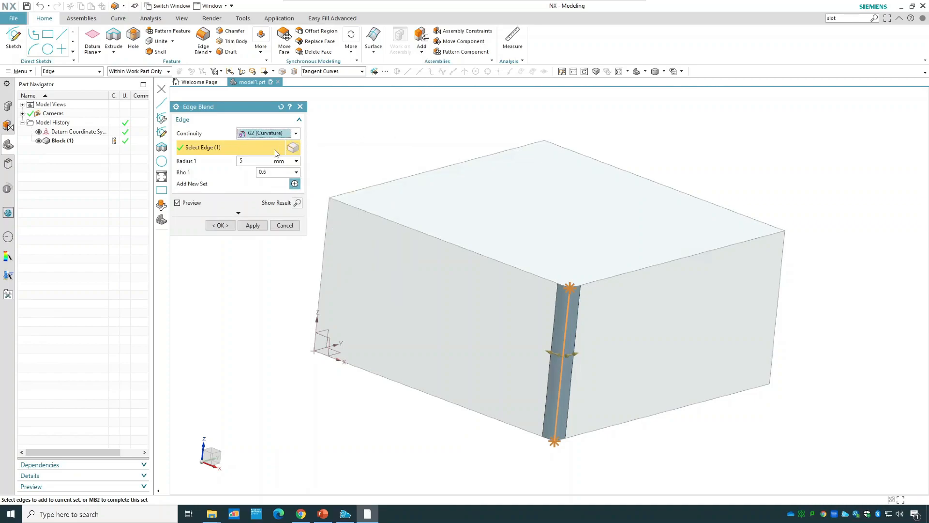
pyautogui.click(265, 172)
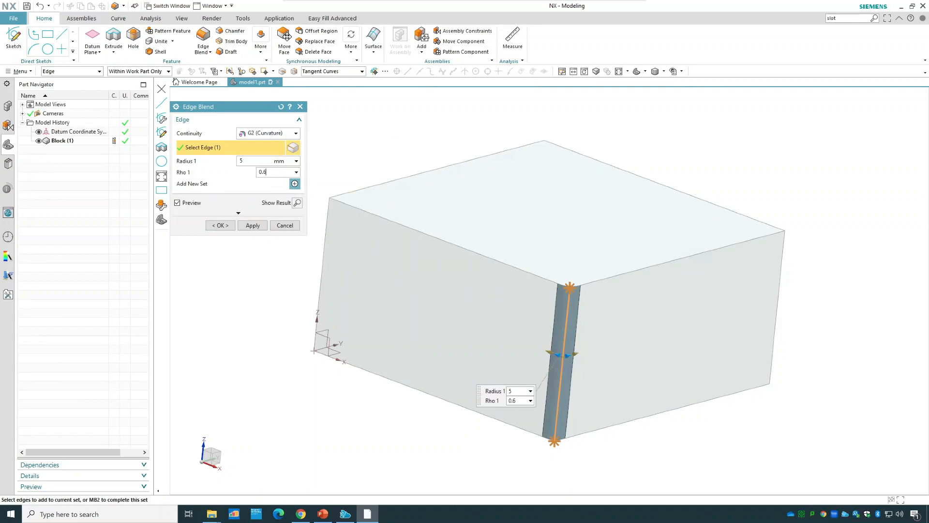
pyautogui.click(265, 138)
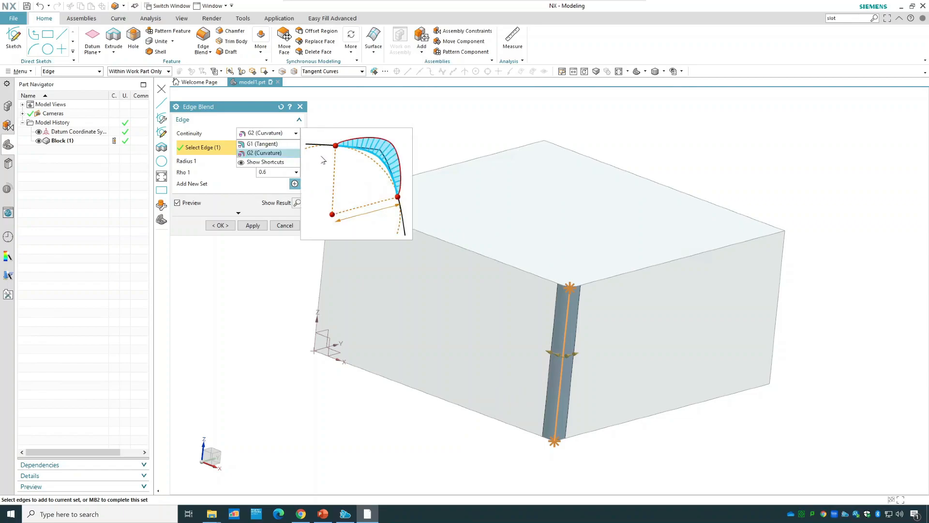
pyautogui.click(262, 144)
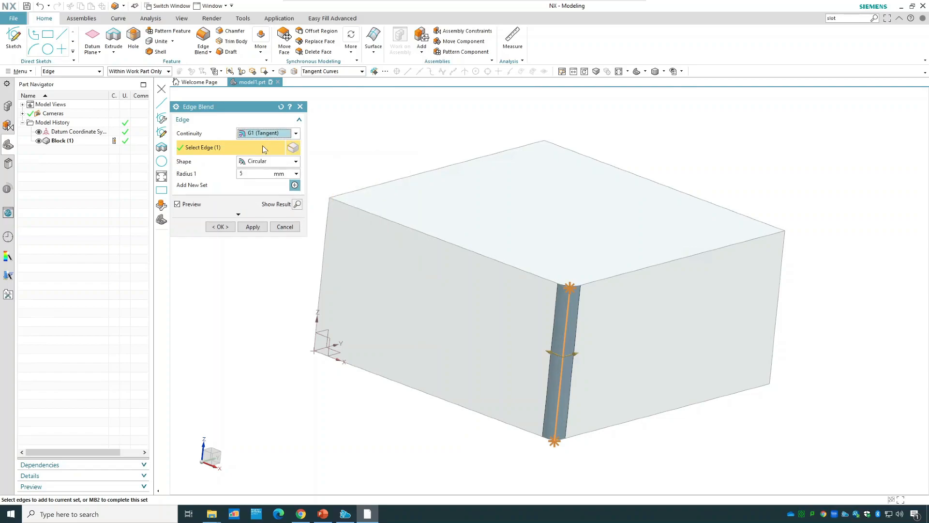
# Compare the Conic blend shape with Circular and create the corner blend as Circular with a 5 mm radius.
pyautogui.click(252, 163)
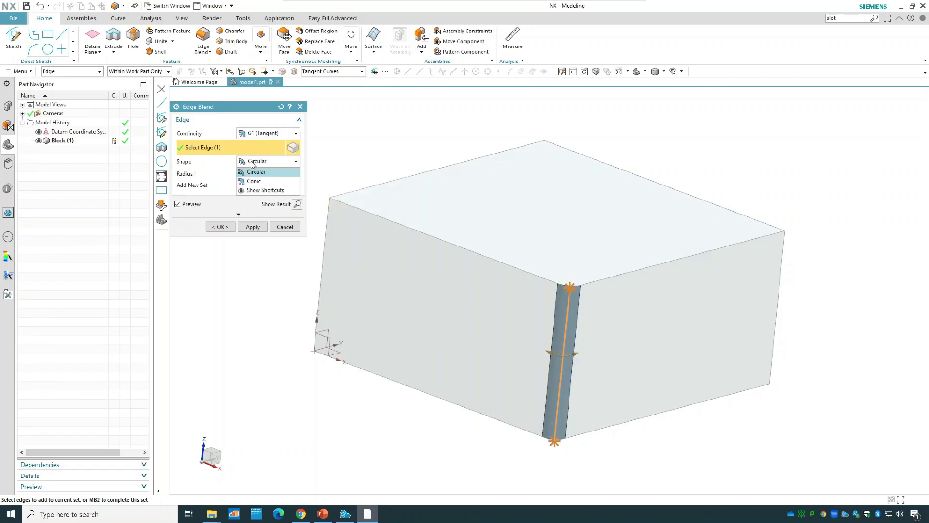
pyautogui.click(253, 181)
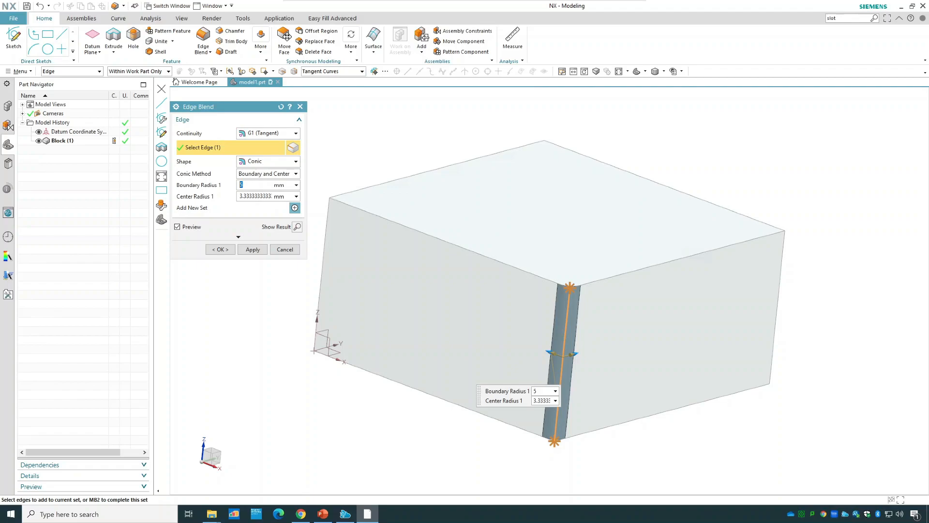
pyautogui.click(264, 161)
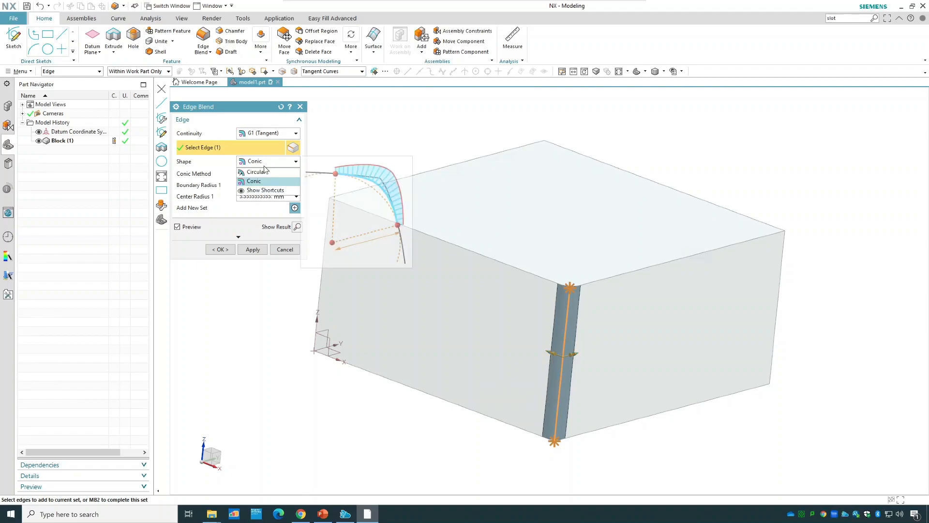
pyautogui.click(266, 174)
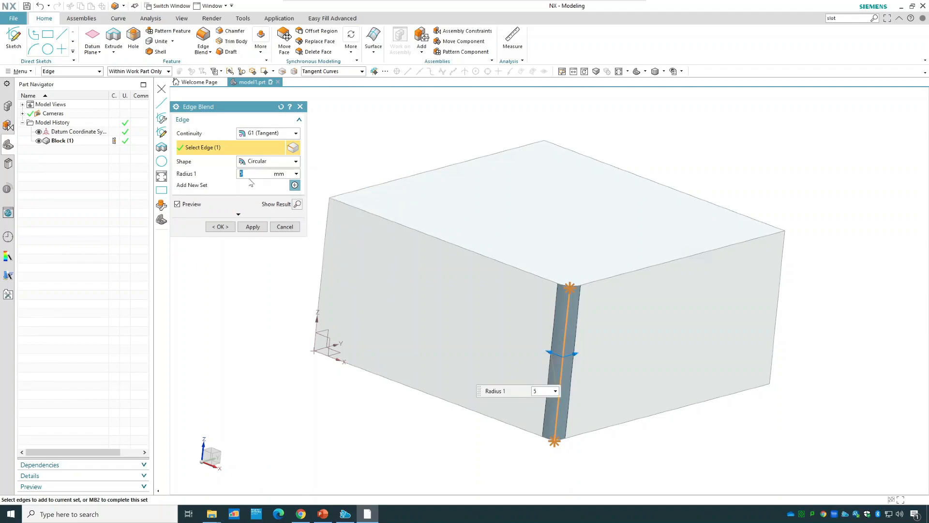
pyautogui.click(222, 226)
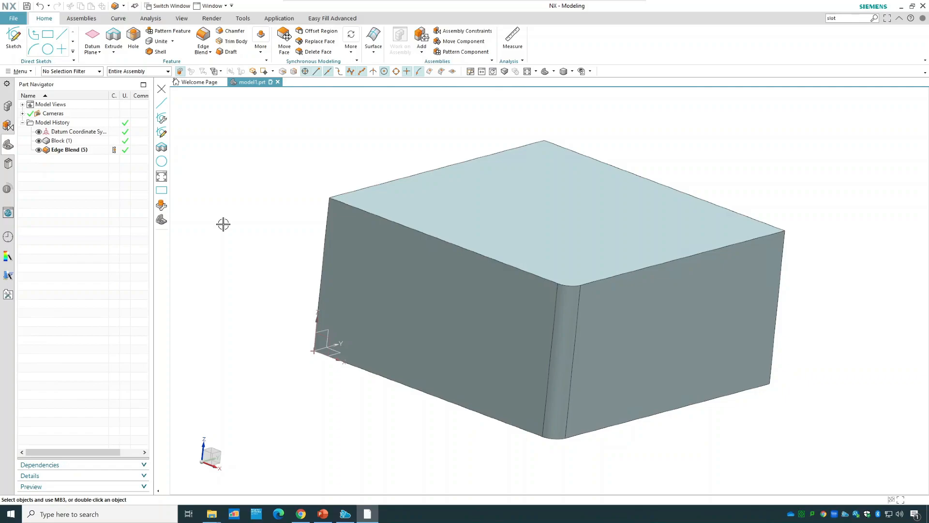
# Add the top and bottom edges of the front and right faces and the right rear vertical edge to the 5 mm blend.
pyautogui.rightClick(86, 151)
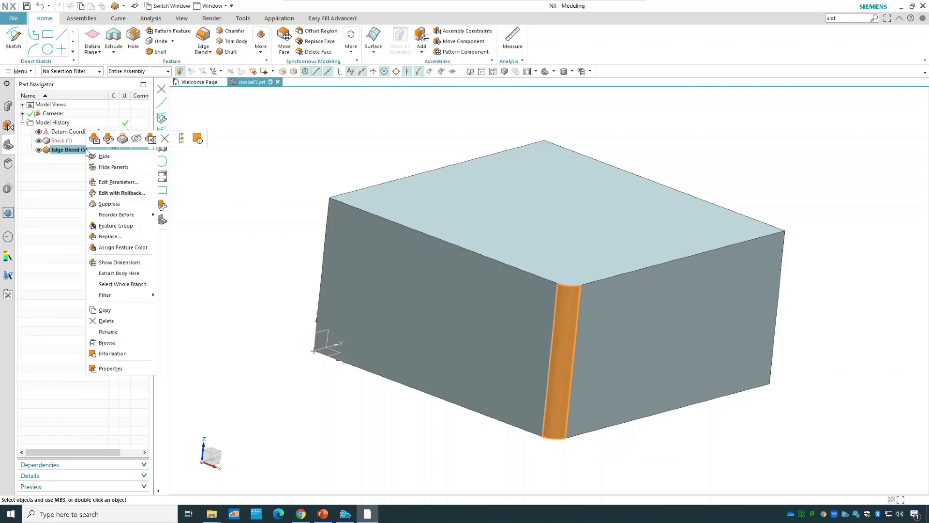
pyautogui.click(114, 184)
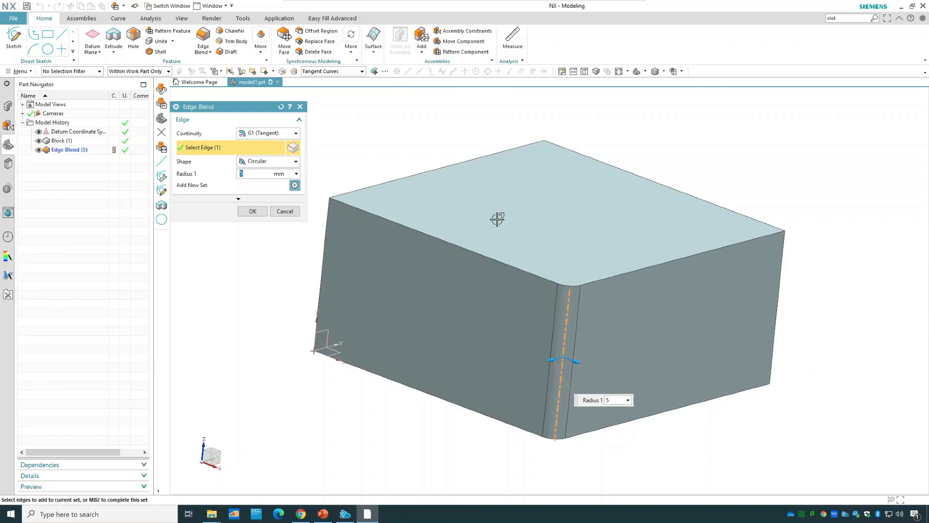
pyautogui.click(481, 254)
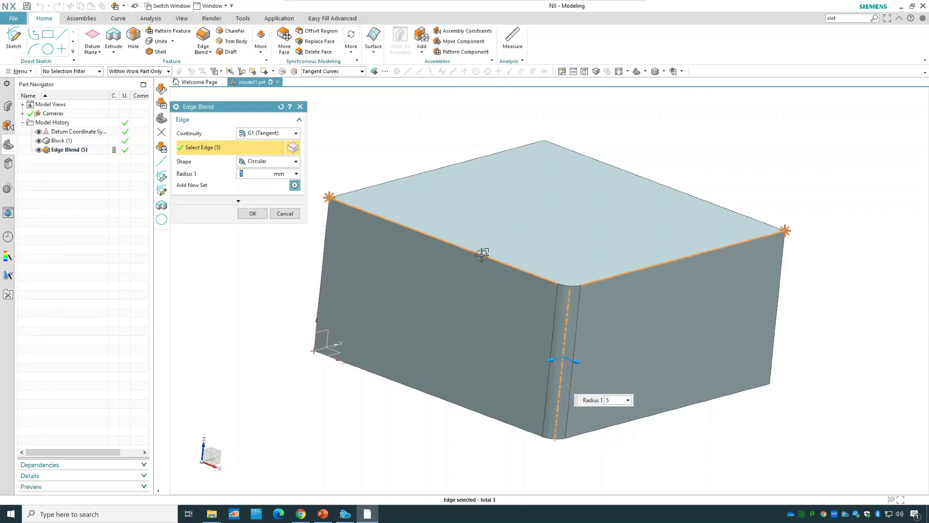
pyautogui.click(468, 410)
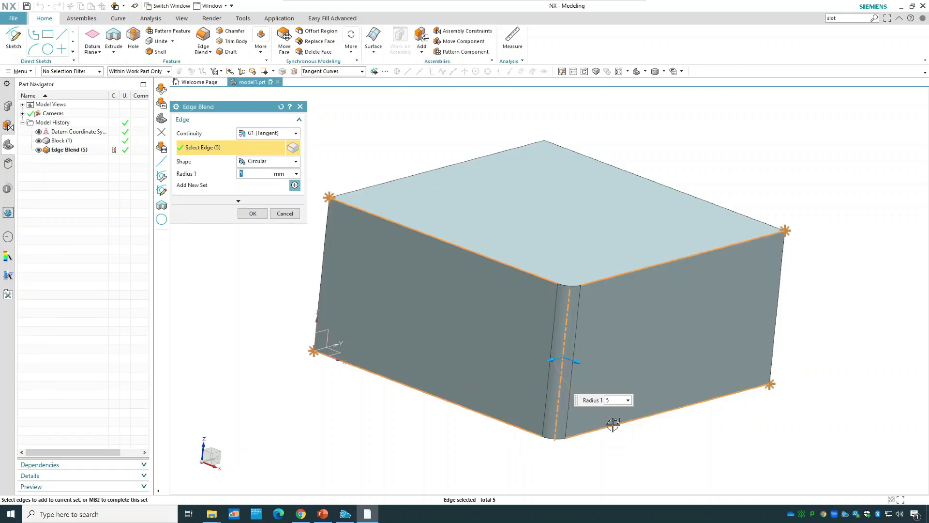
pyautogui.click(780, 289)
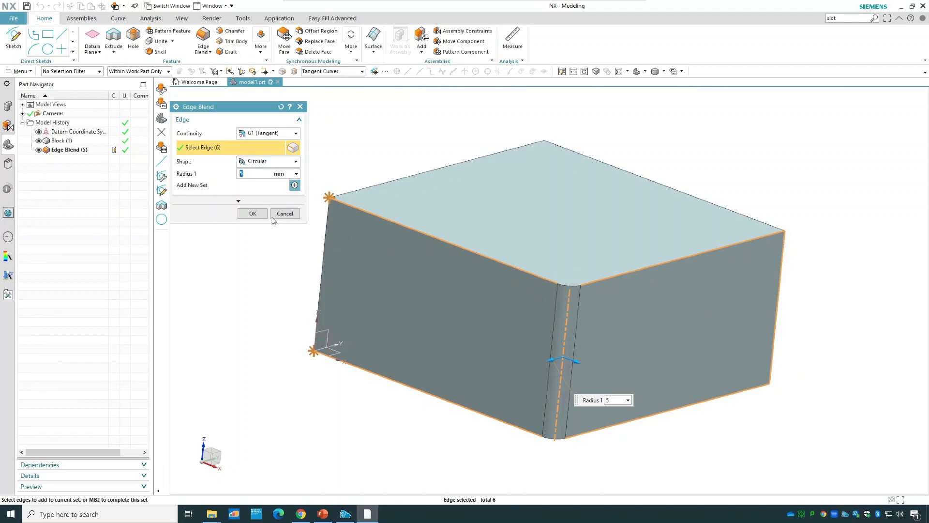
pyautogui.click(253, 213)
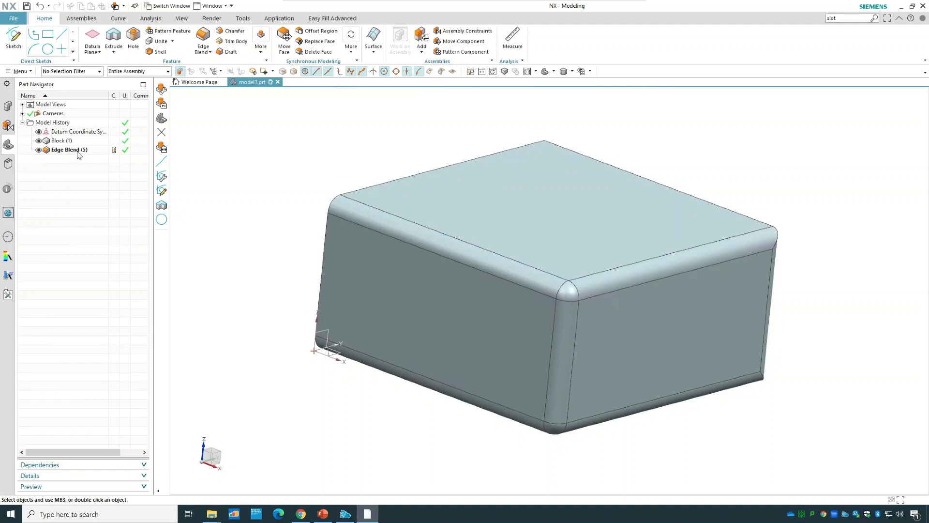
# Add a second edge set to the blend with a 10 mm radius on the left face's top, front vertical and bottom edges.
pyautogui.rightClick(79, 151)
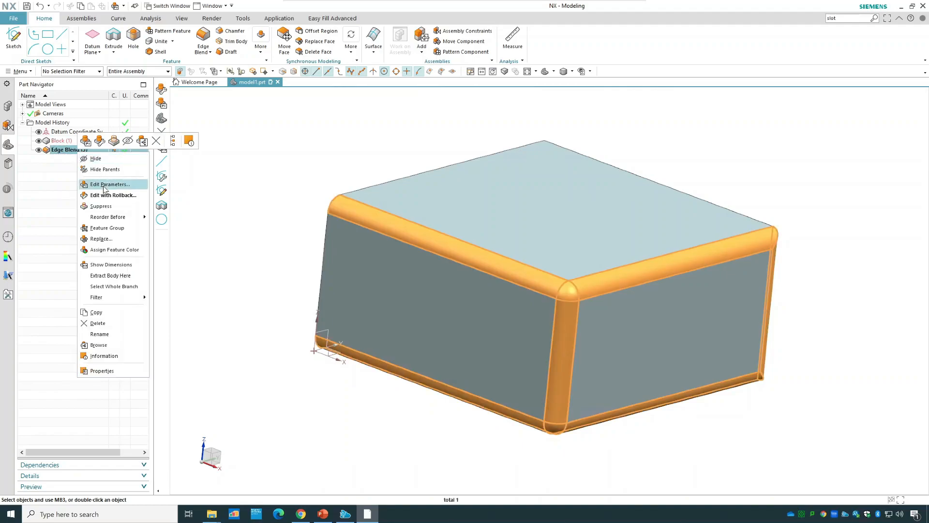
pyautogui.click(104, 184)
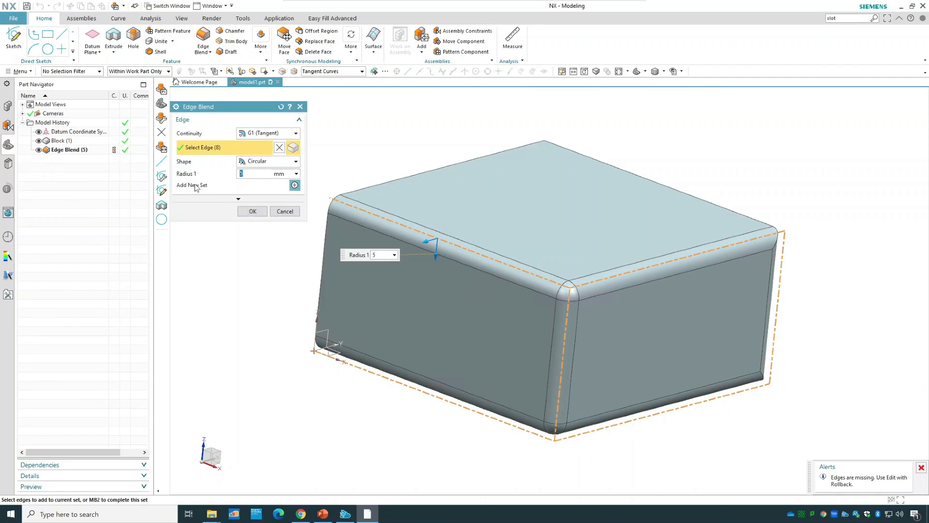
pyautogui.click(295, 185)
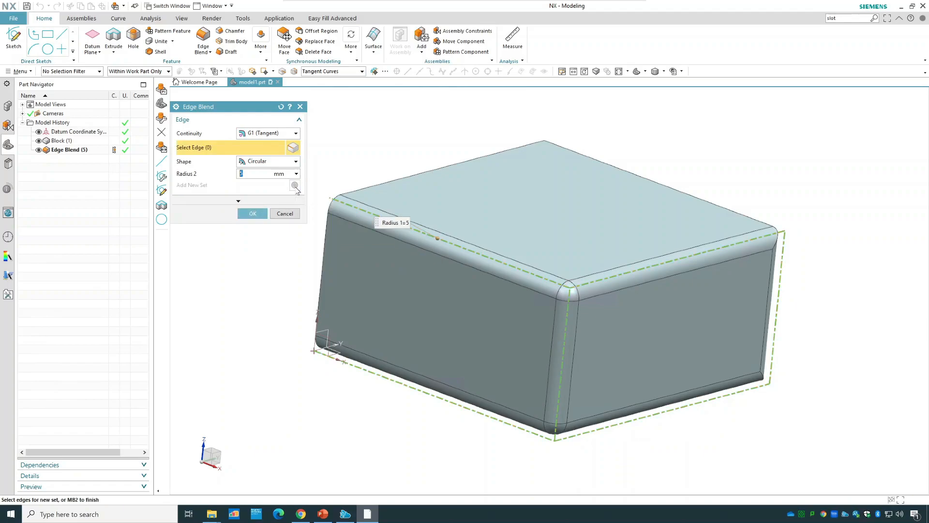
pyautogui.moveTo(379, 154); pyautogui.dragTo(405, 179, button='middle')
pyautogui.click(425, 183)
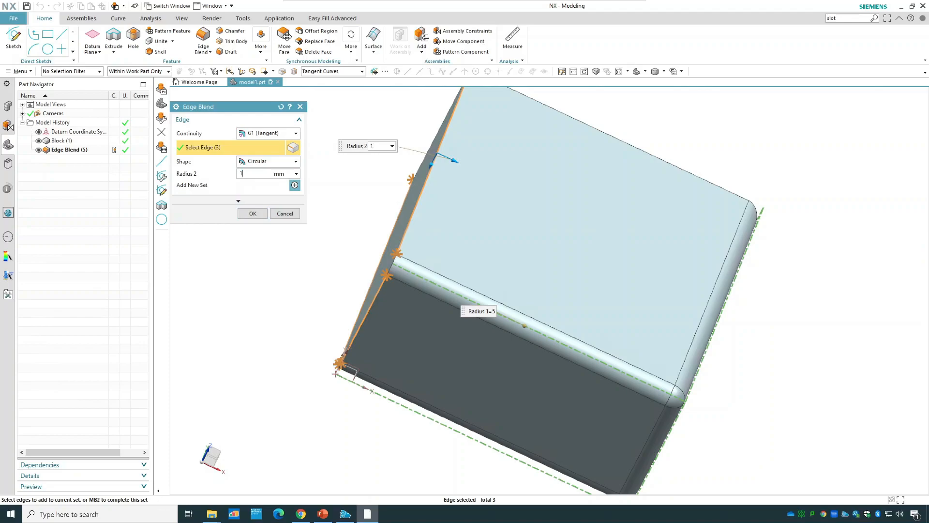
pyautogui.click(247, 212)
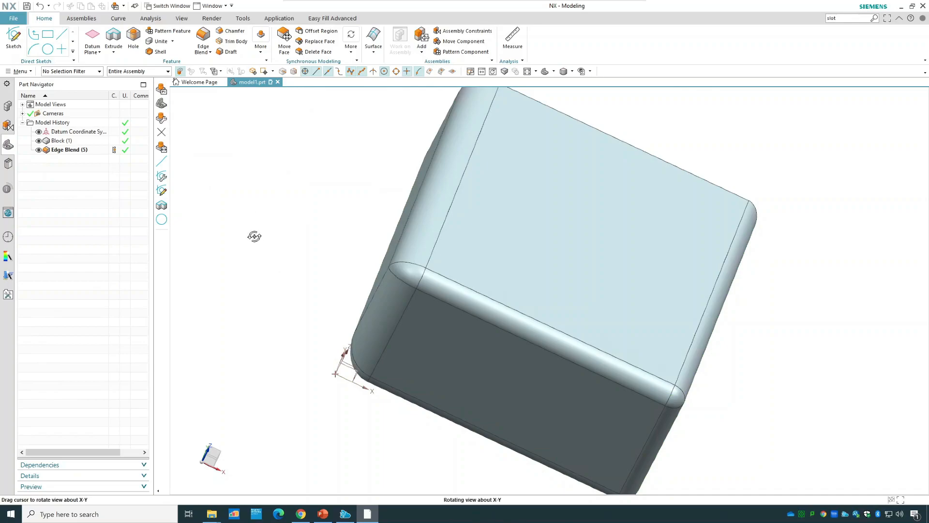
pyautogui.moveTo(255, 238); pyautogui.dragTo(247, 230, button='middle')
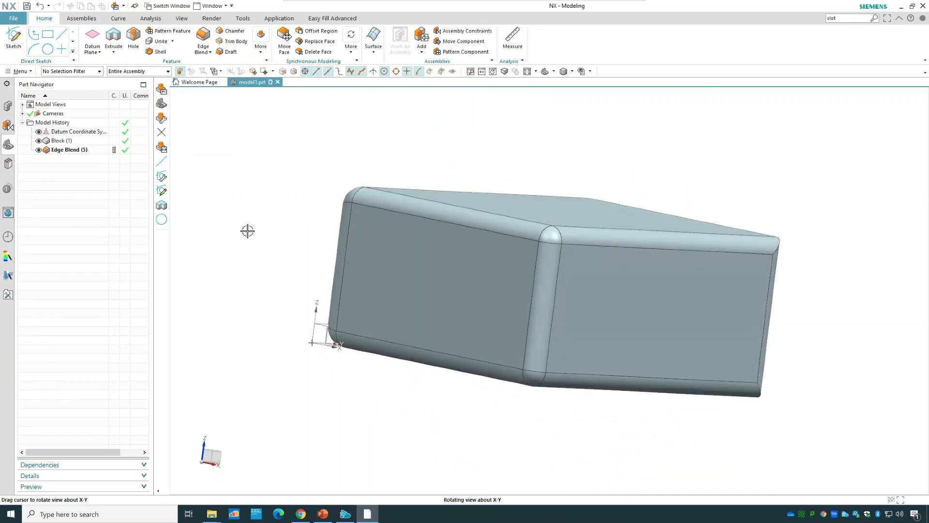
# Add a third edge set to the blend with a 20 mm radius on the block's rear top edge.
pyautogui.click(79, 153)
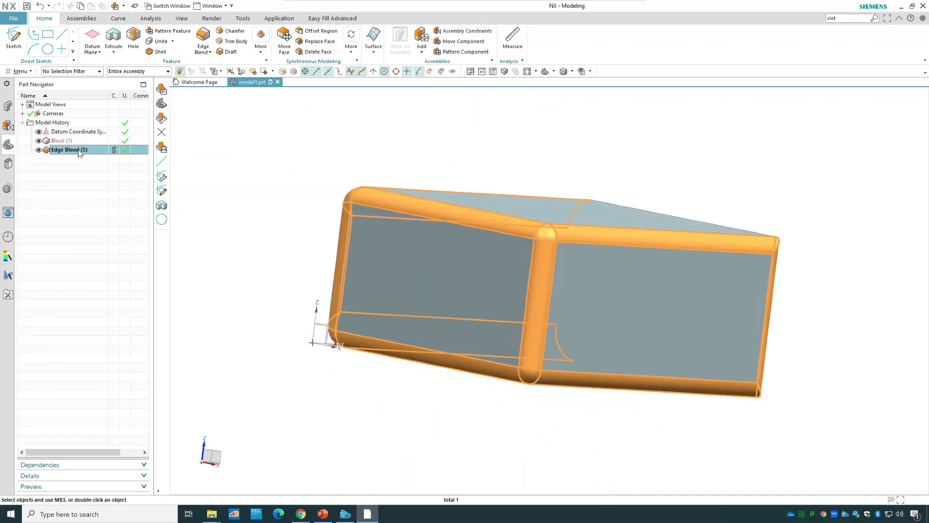
pyautogui.moveTo(270, 184)
pyautogui.mouseDown(button='middle')
pyautogui.moveTo(271, 197)
pyautogui.moveTo(258, 172)
pyautogui.mouseUp(button='middle')
pyautogui.press('Escape')
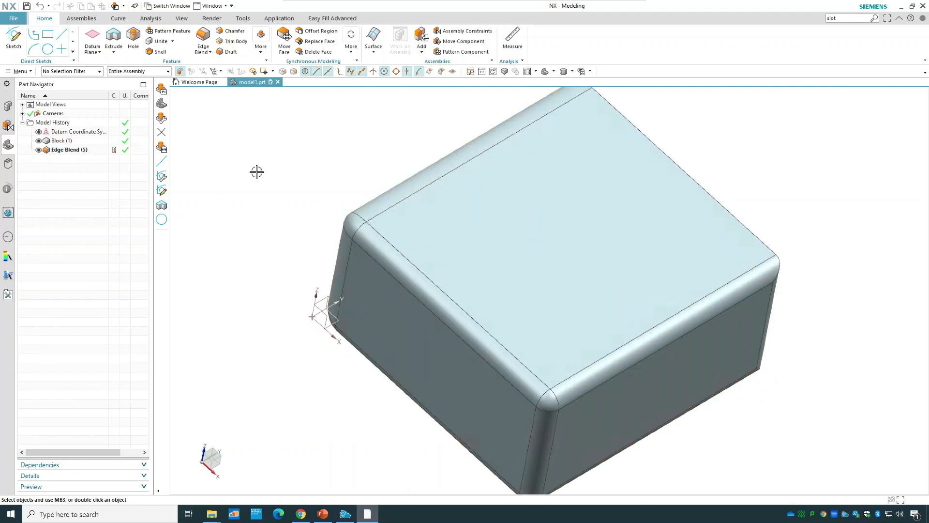
pyautogui.doubleClick(70, 151)
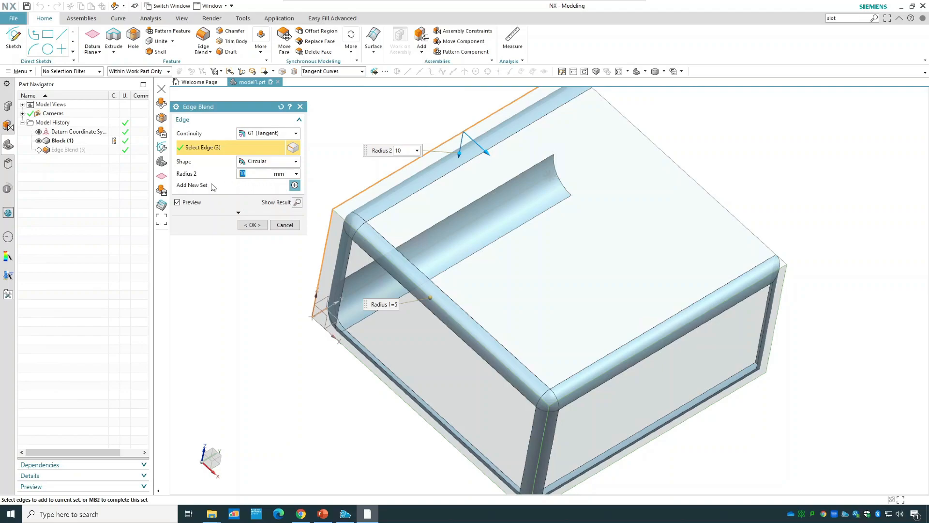
pyautogui.click(295, 185)
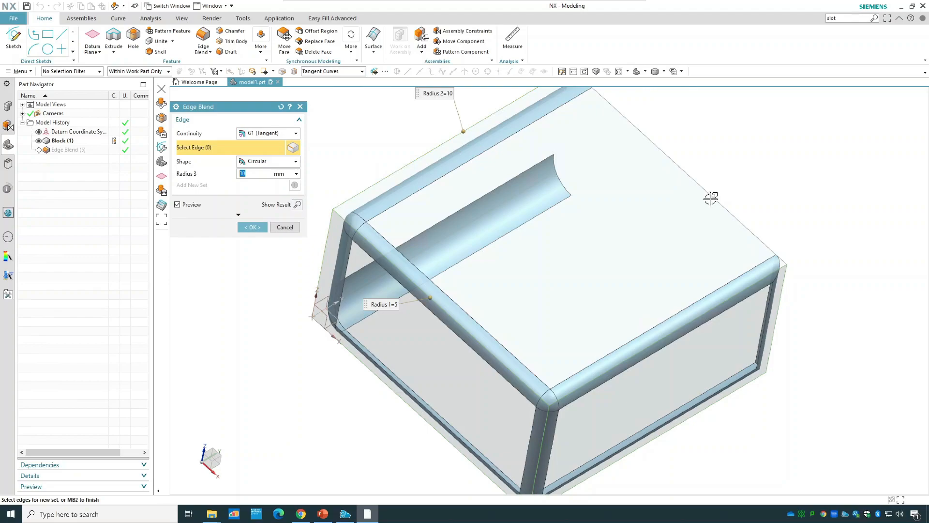
pyautogui.click(710, 196)
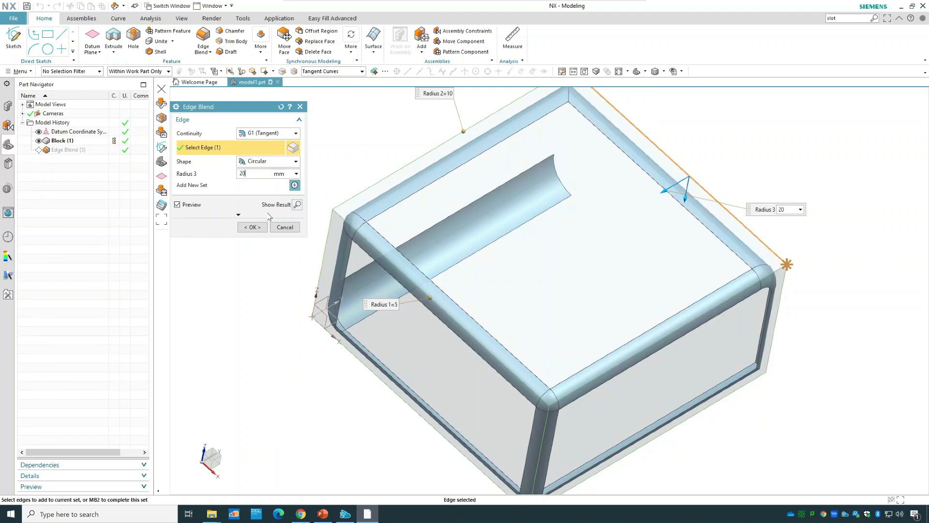
pyautogui.click(252, 227)
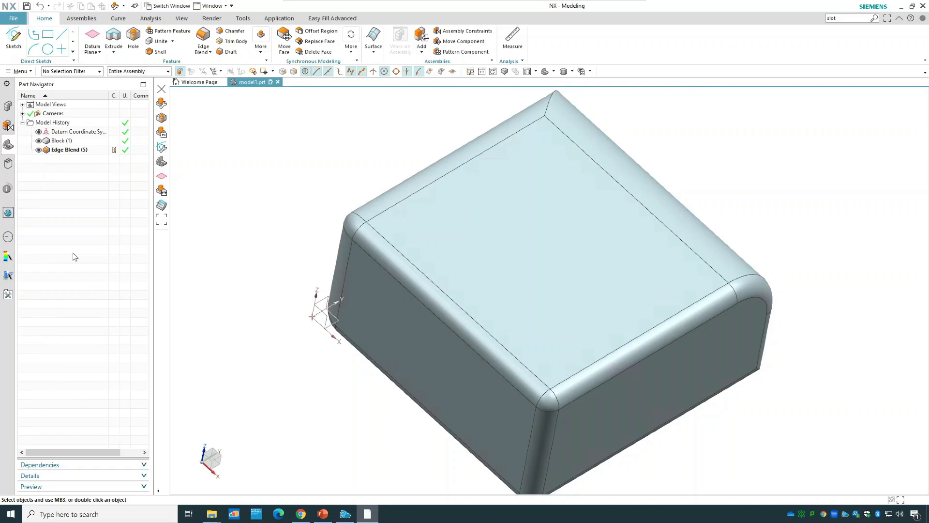
# Reopen the edge blend for editing and add a corner setback at the block's front top corner where the 5 mm blends meet.
pyautogui.doubleClick(63, 150)
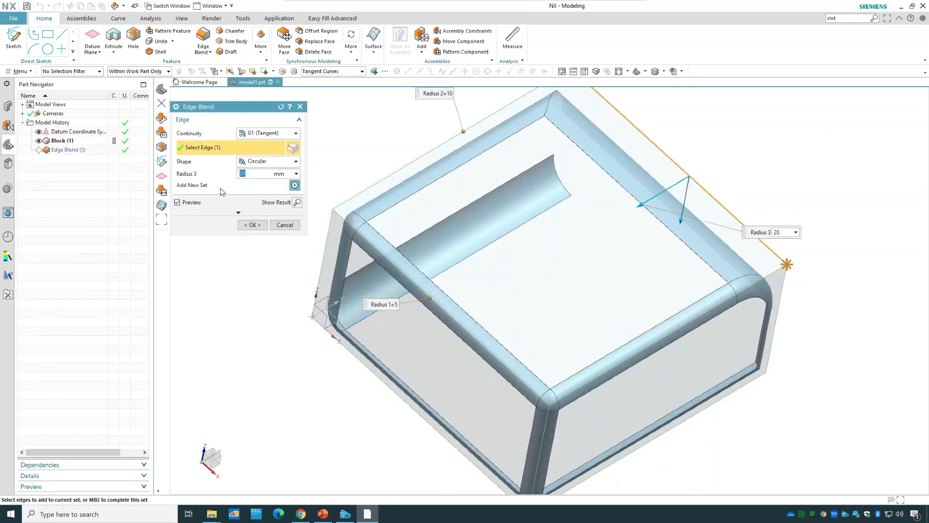
pyautogui.click(238, 213)
pyautogui.click(239, 215)
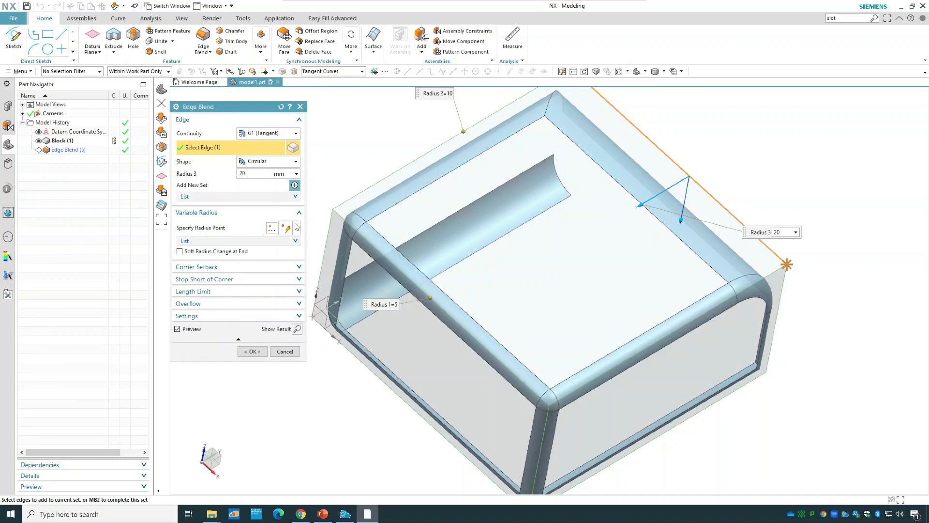
pyautogui.click(211, 228)
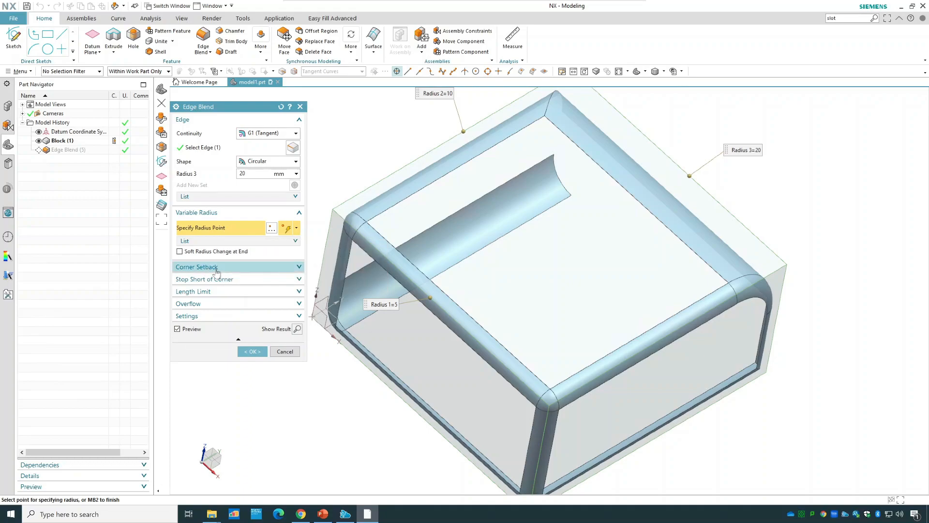
pyautogui.click(248, 268)
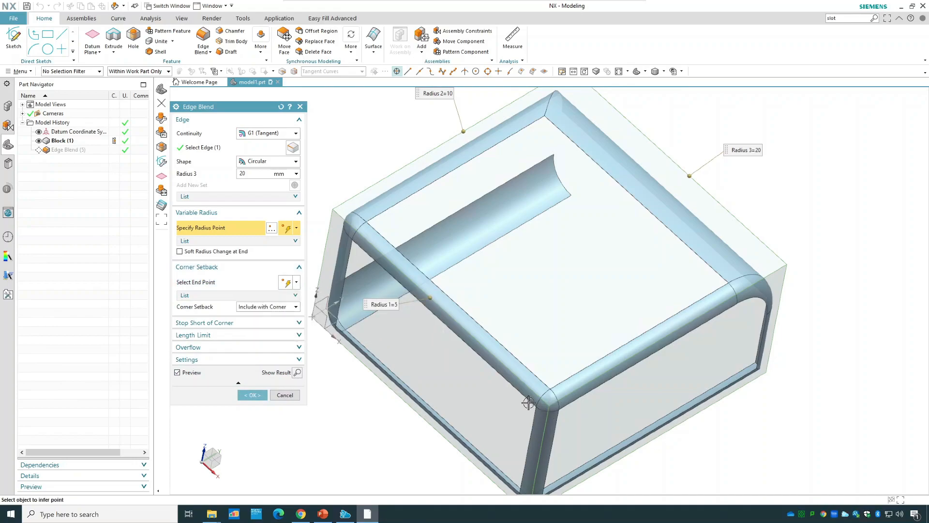
pyautogui.scroll(5, 548, 406)
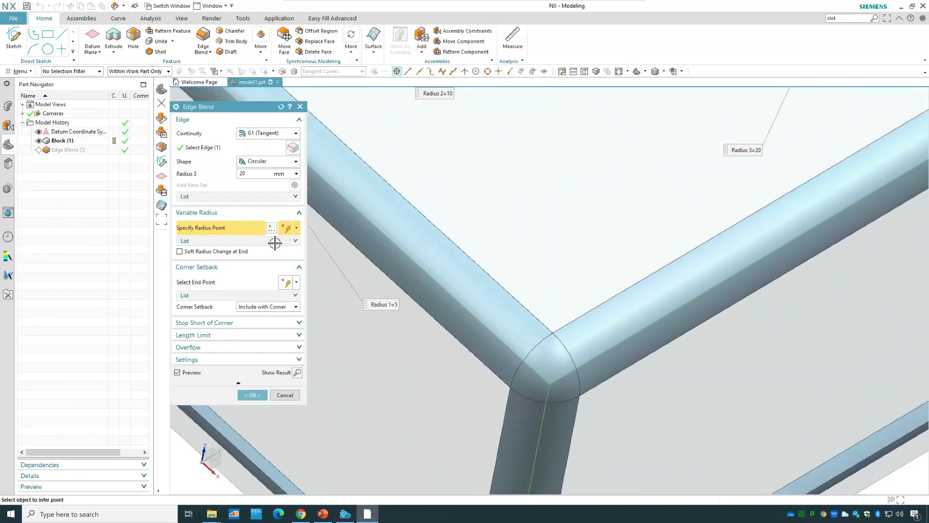
pyautogui.click(208, 282)
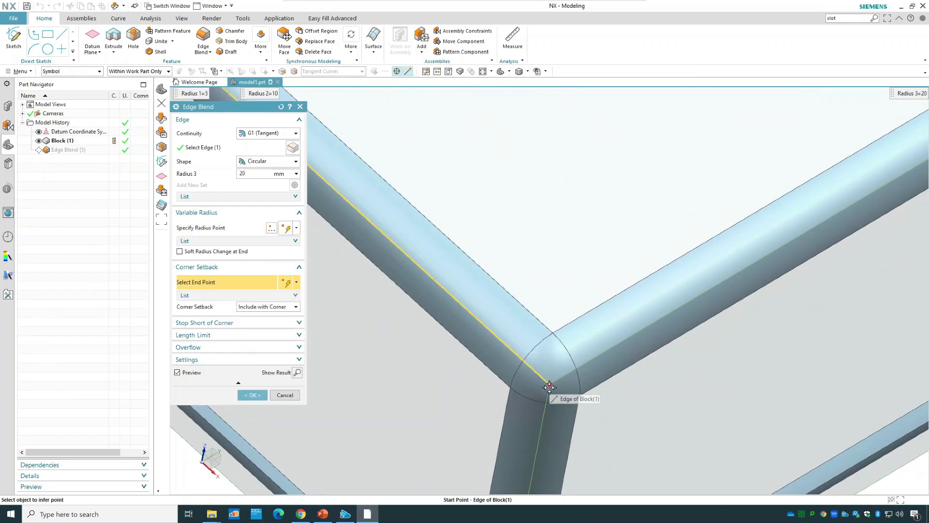
pyautogui.click(550, 388)
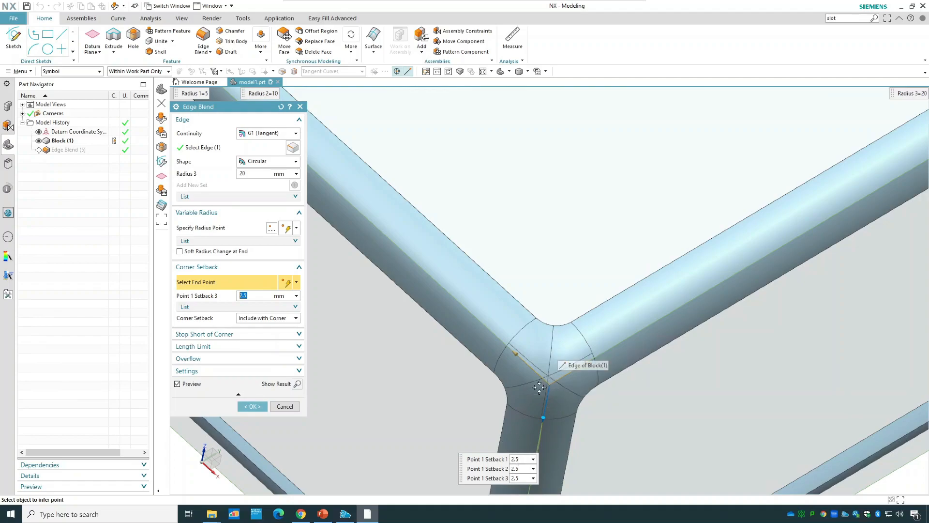
# Set the corner's Point 1 Setback 1 to 4 mm and Point 1 Setback 3 to 3 mm.
pyautogui.click(515, 459)
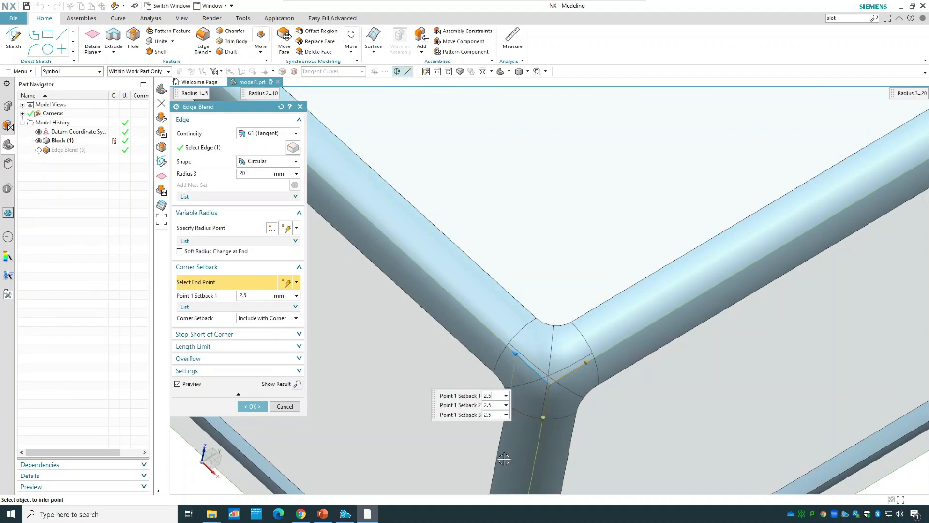
pyautogui.moveTo(493, 400); pyautogui.dragTo(481, 395)
pyautogui.write('4')
pyautogui.doubleClick(493, 405)
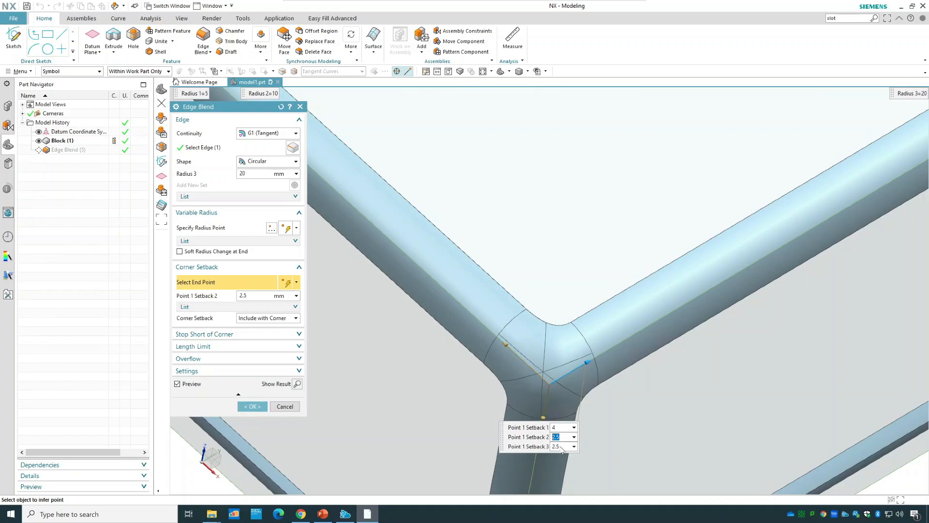
pyautogui.click(562, 447)
pyautogui.moveTo(508, 451); pyautogui.dragTo(475, 456)
pyautogui.write('3')
pyautogui.doubleClick(523, 469)
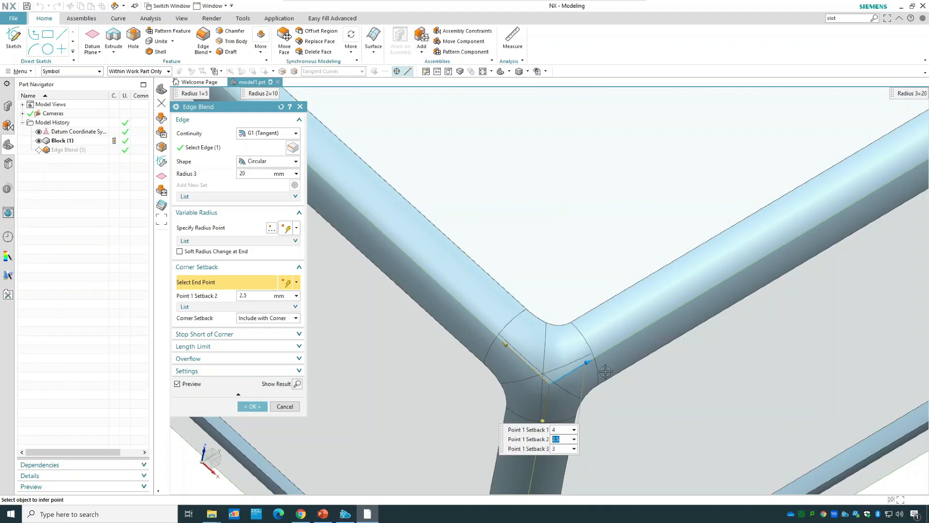
# Show the Length Limit and Stop Short of Corner options and accept the edited edge blend.
pyautogui.click(273, 354)
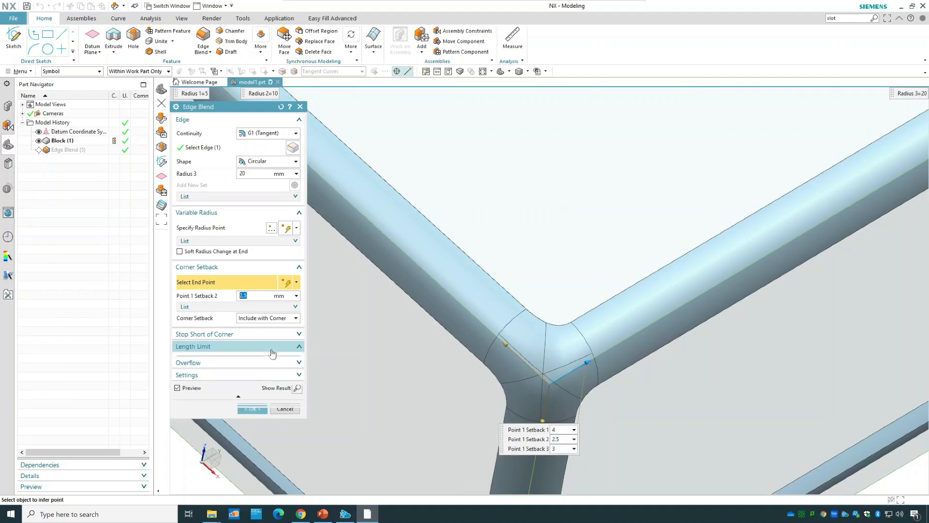
pyautogui.click(250, 335)
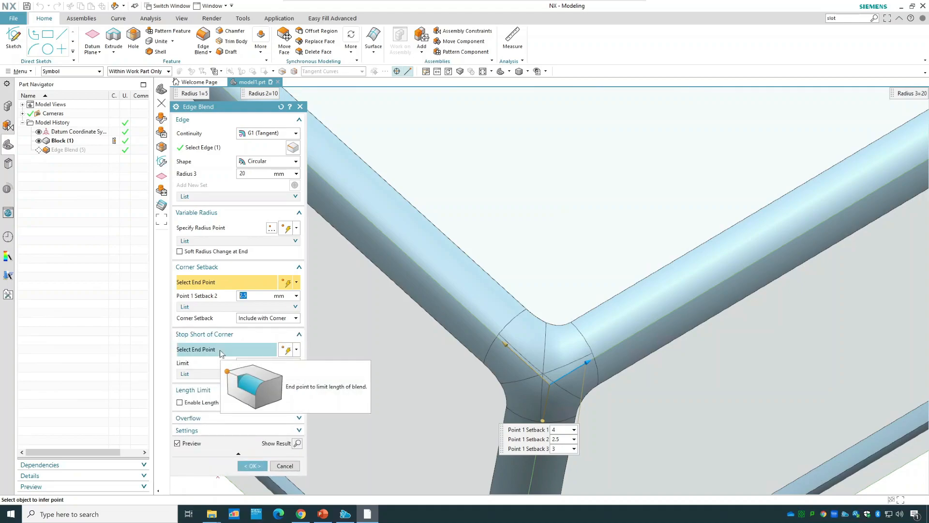
pyautogui.click(259, 466)
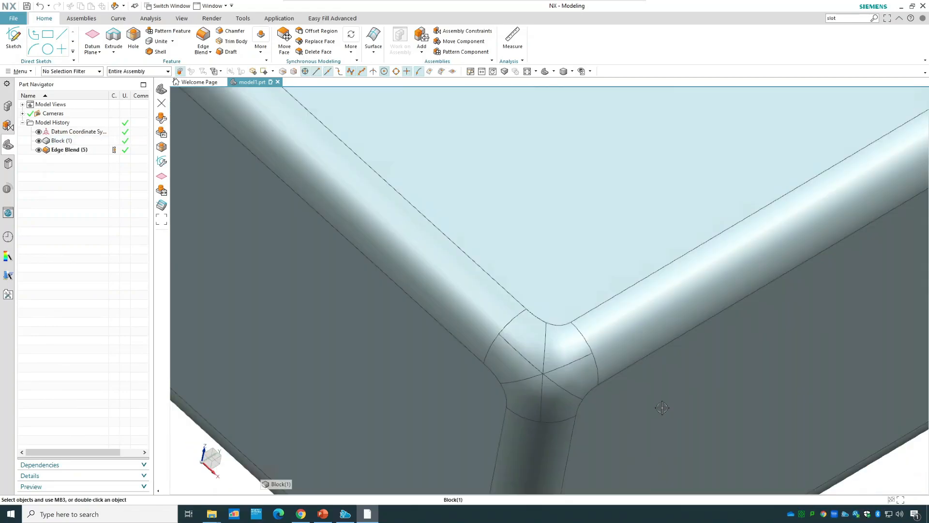
pyautogui.scroll(-5, 689, 387)
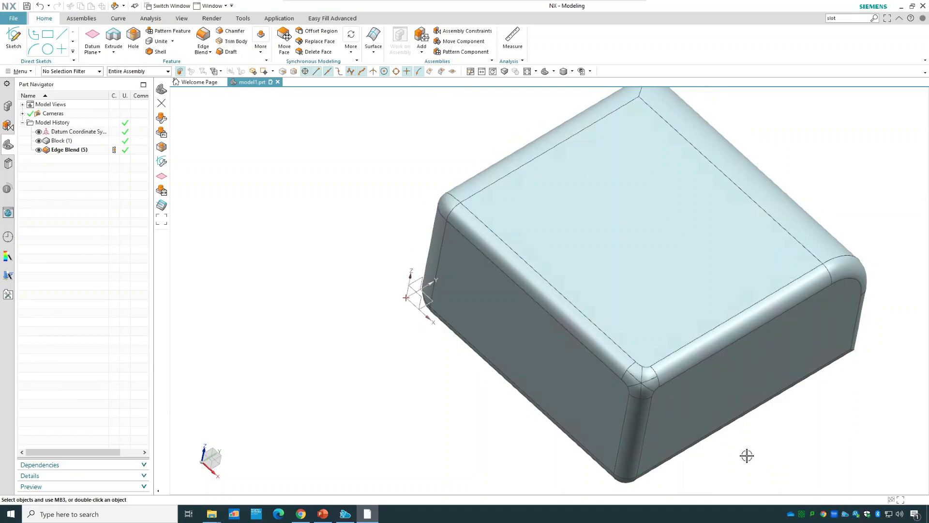
# Delete the edge blend and the block from the model history.
pyautogui.click(74, 150)
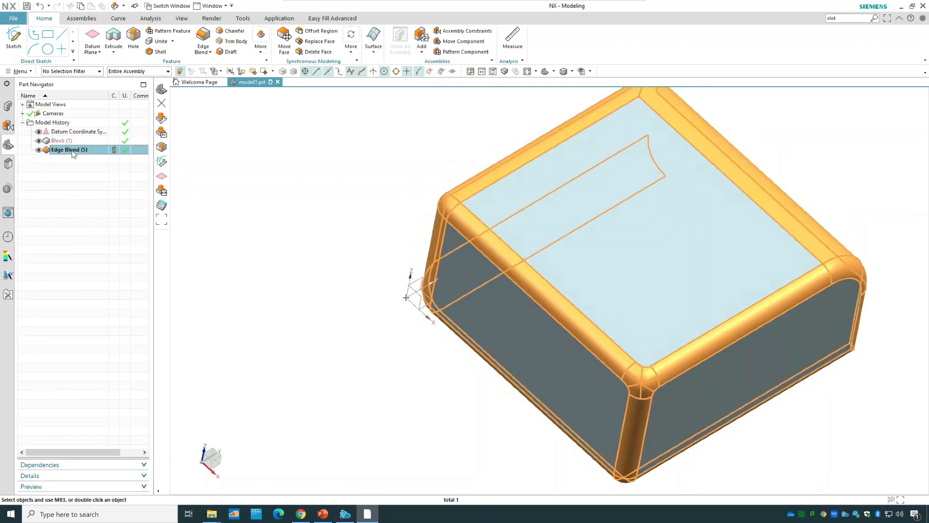
pyautogui.rightClick(73, 150)
pyautogui.click(102, 323)
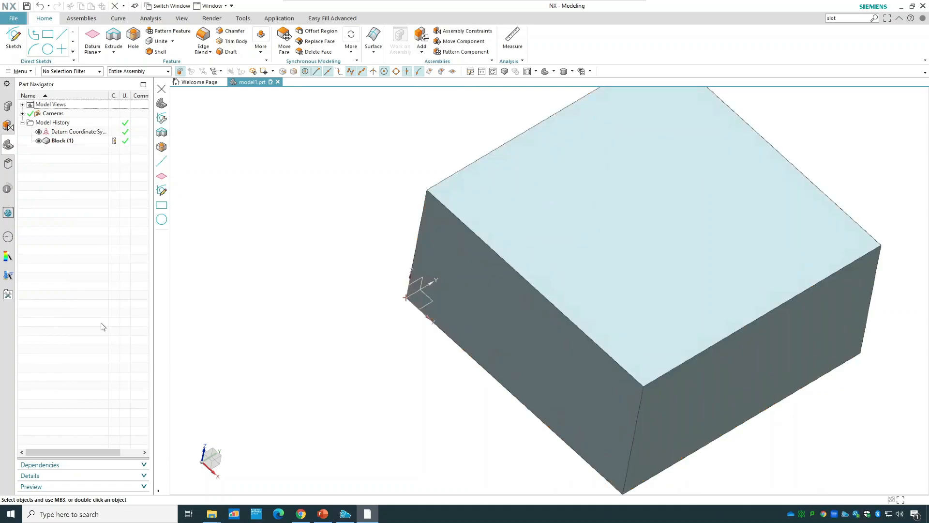
pyautogui.rightClick(71, 140)
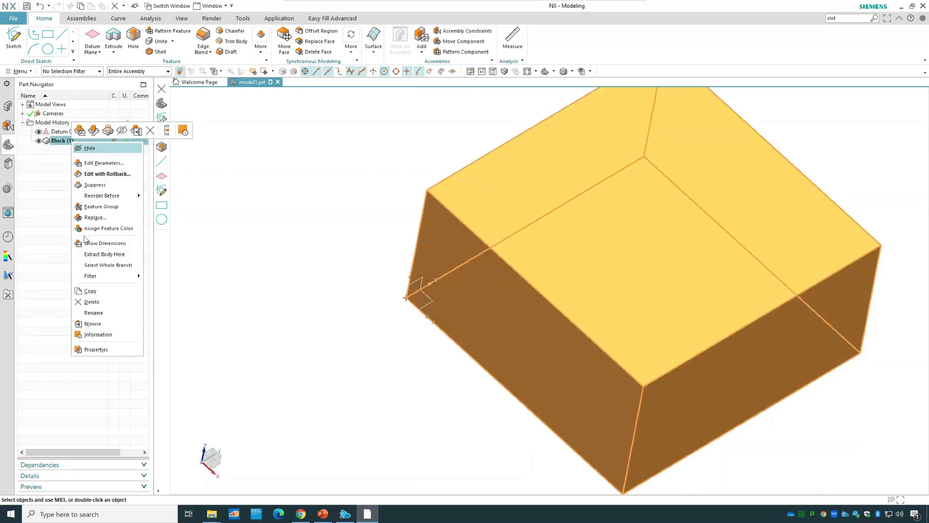
pyautogui.click(92, 302)
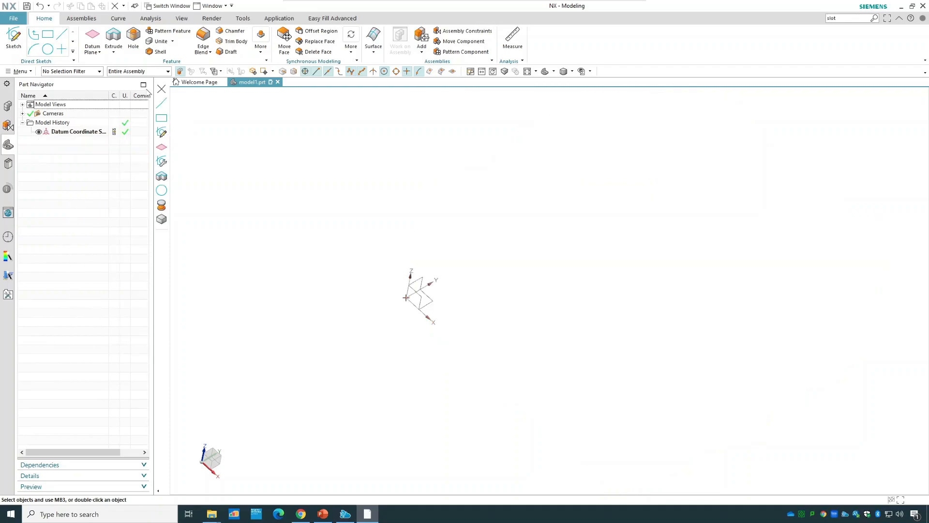
# Start a sketch on the XY plane and draw a rectangle from the origin, about 76 mm wide and 42 mm high.
pyautogui.click(18, 40)
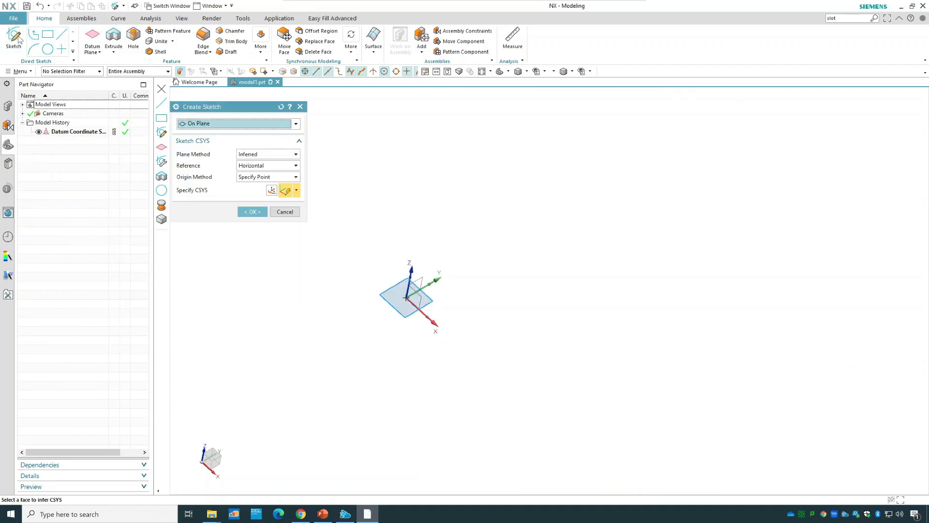
pyautogui.click(250, 211)
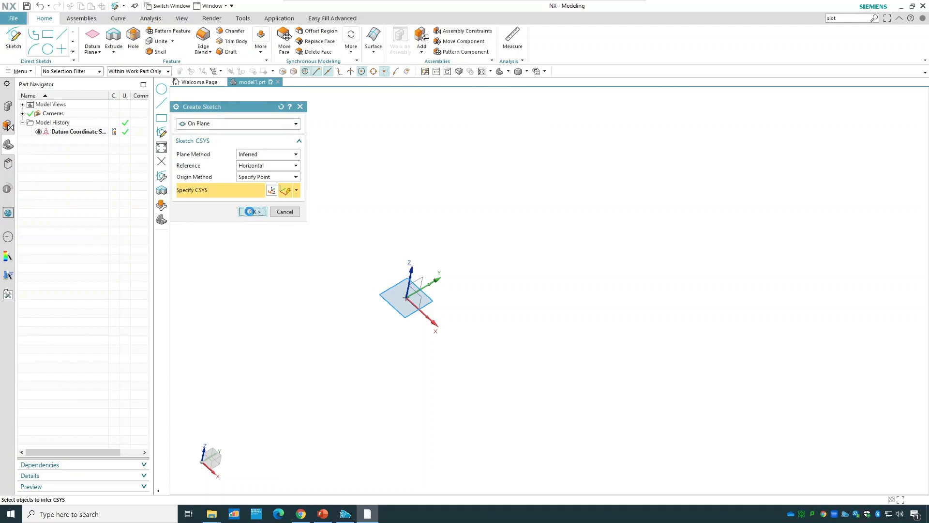
pyautogui.click(68, 34)
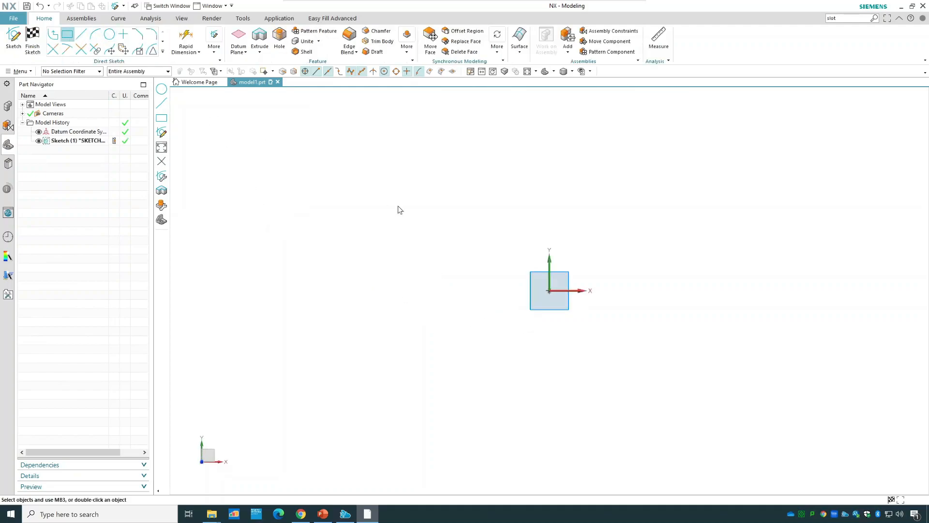
pyautogui.click(578, 263)
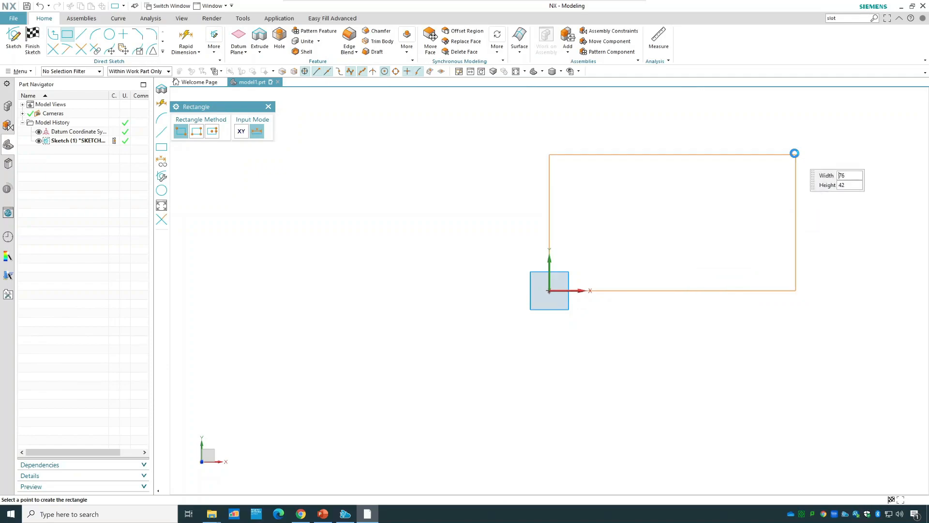
pyautogui.click(795, 153)
pyautogui.press('Escape')
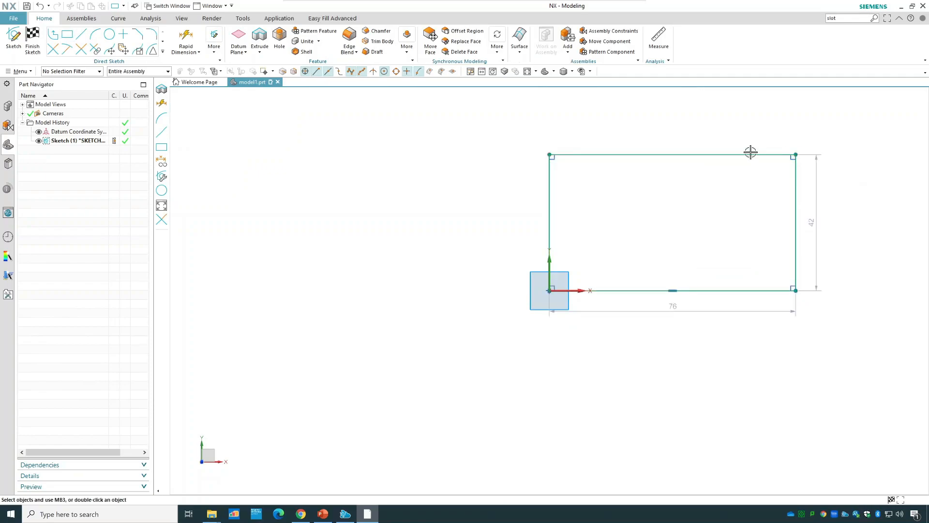
# Round all four corners of the sketched rectangle with 10 mm fillets.
pyautogui.click(153, 35)
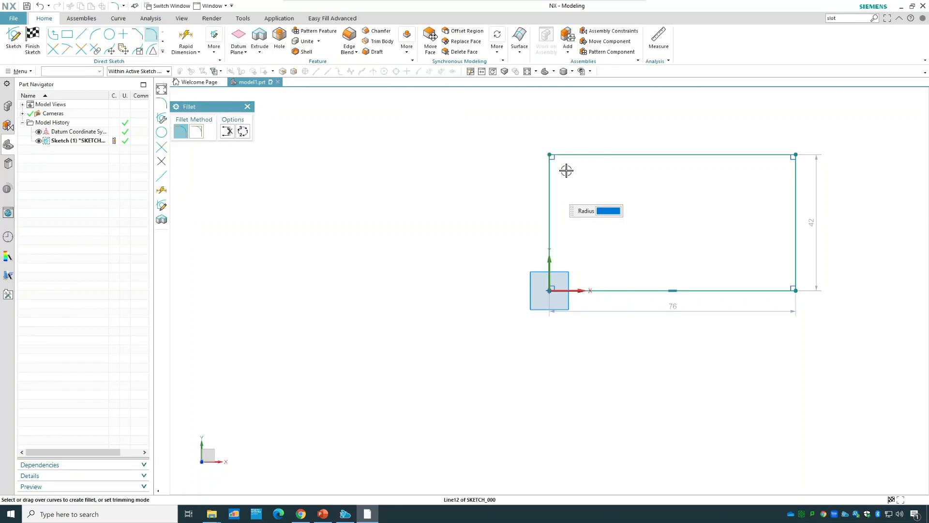
pyautogui.click(574, 155)
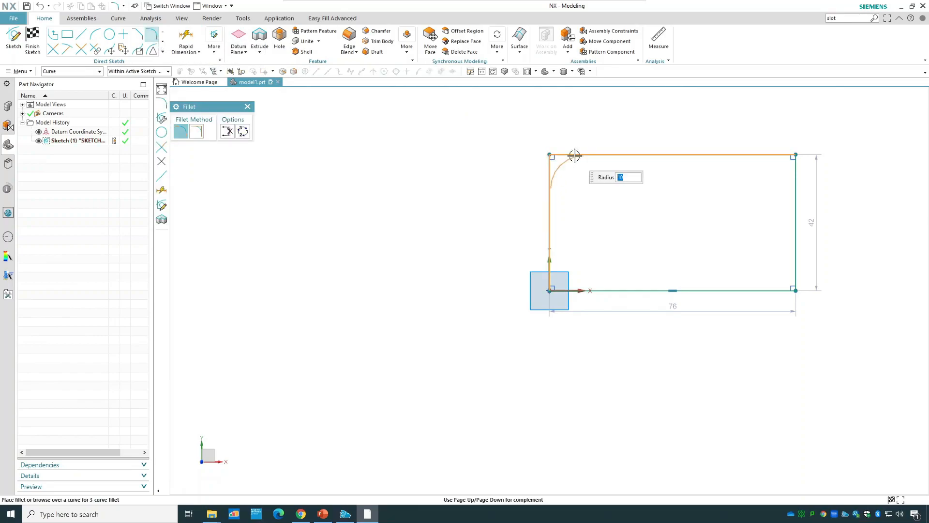
pyautogui.click(574, 155)
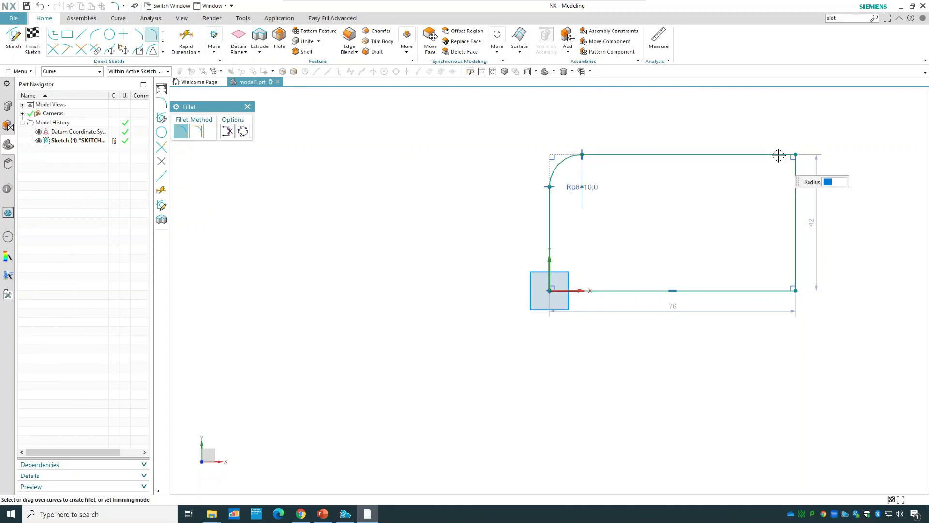
pyautogui.click(794, 174)
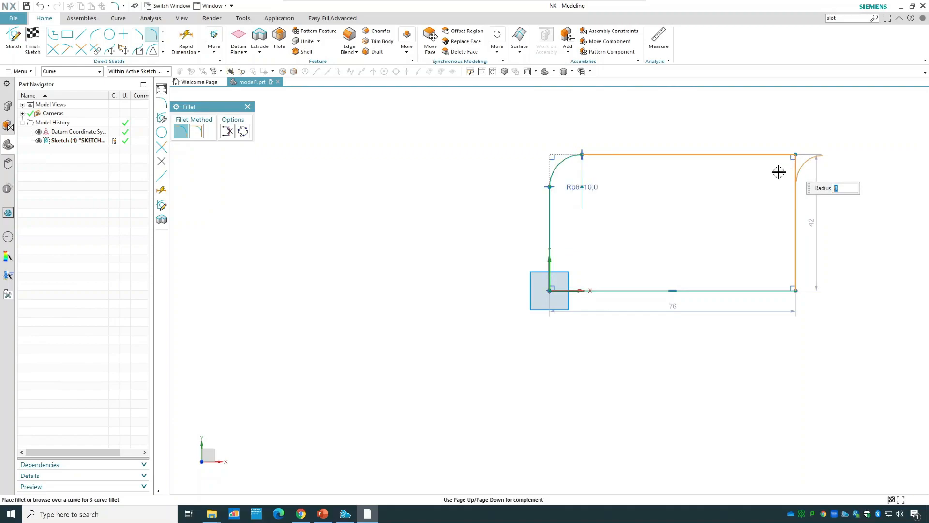
pyautogui.click(779, 172)
pyautogui.click(796, 265)
pyautogui.click(771, 289)
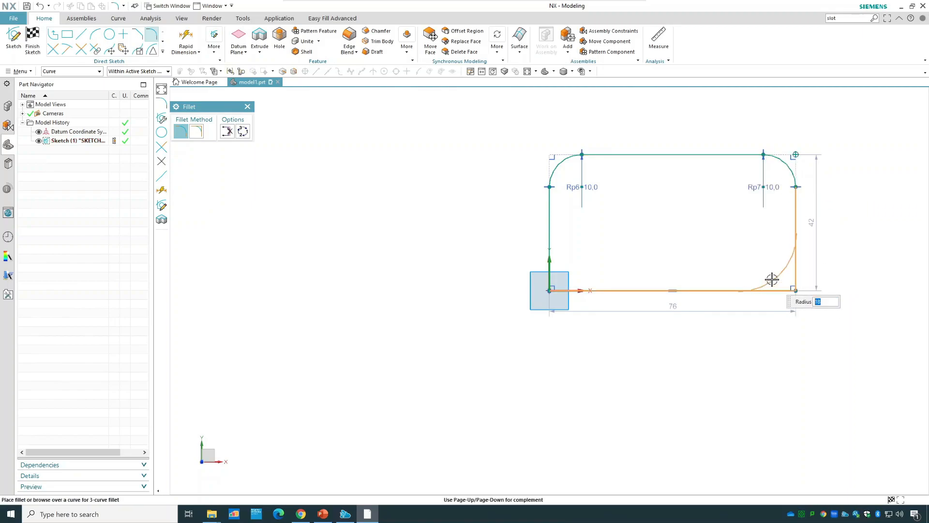
pyautogui.click(771, 277)
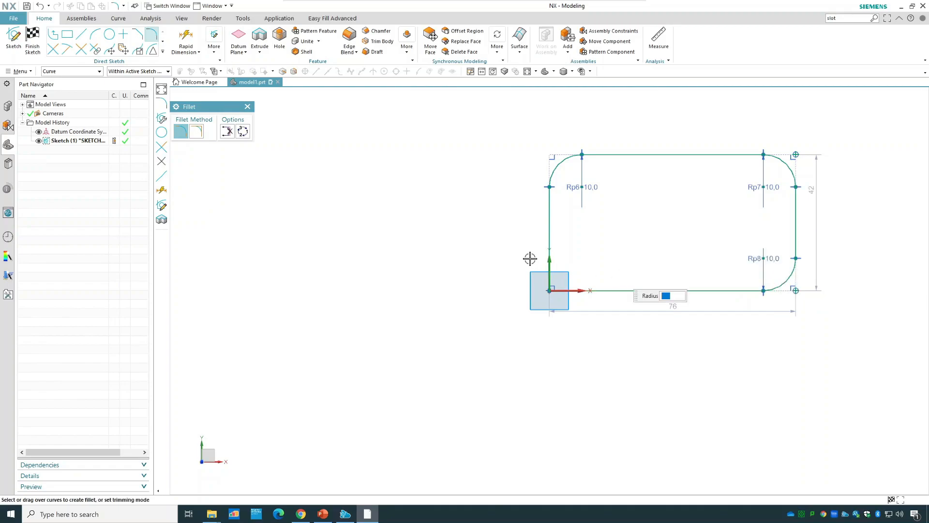
pyautogui.click(549, 250)
pyautogui.click(606, 290)
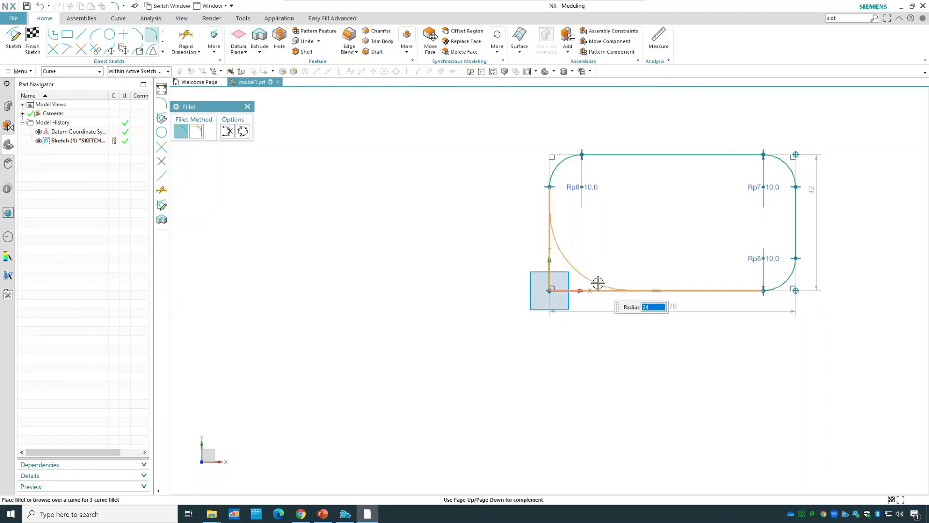
pyautogui.write('10')
pyautogui.click(598, 282)
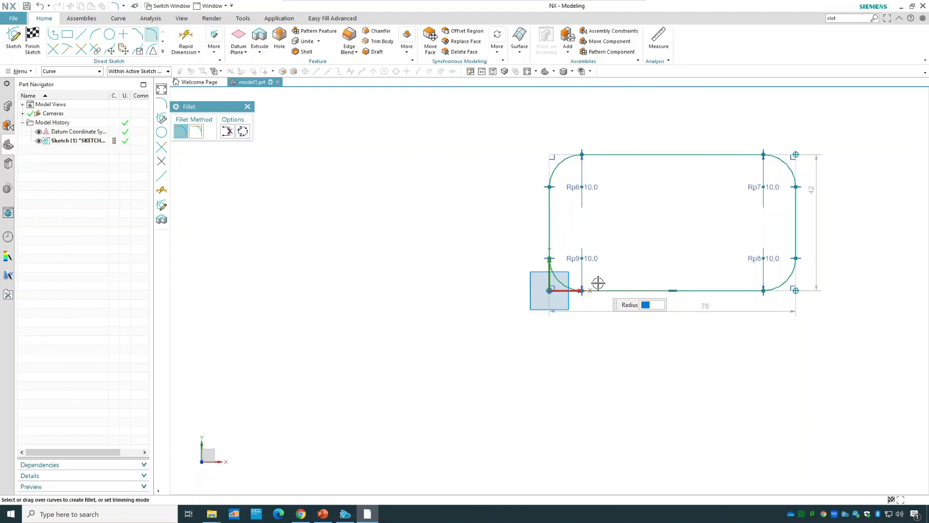
# Finish the sketch and extrude the rounded rectangle 30 mm into a solid.
pyautogui.click(33, 38)
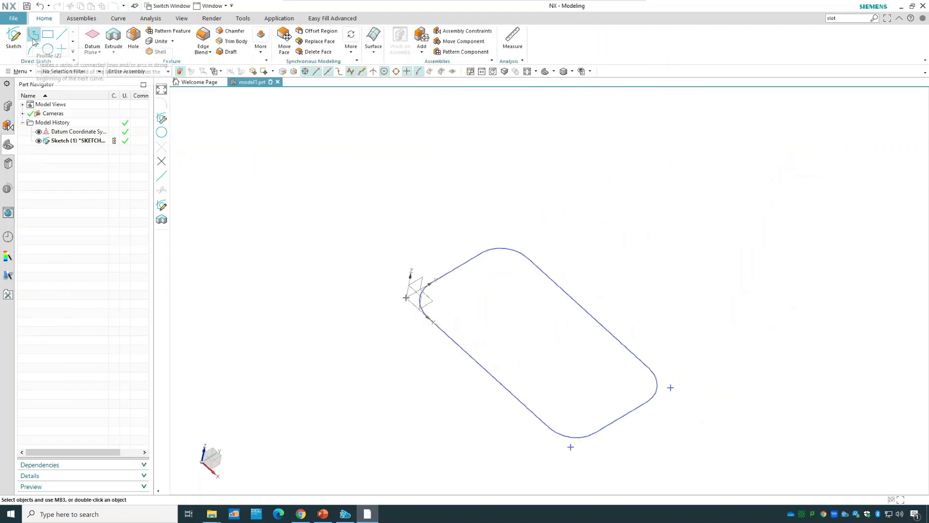
pyautogui.click(115, 37)
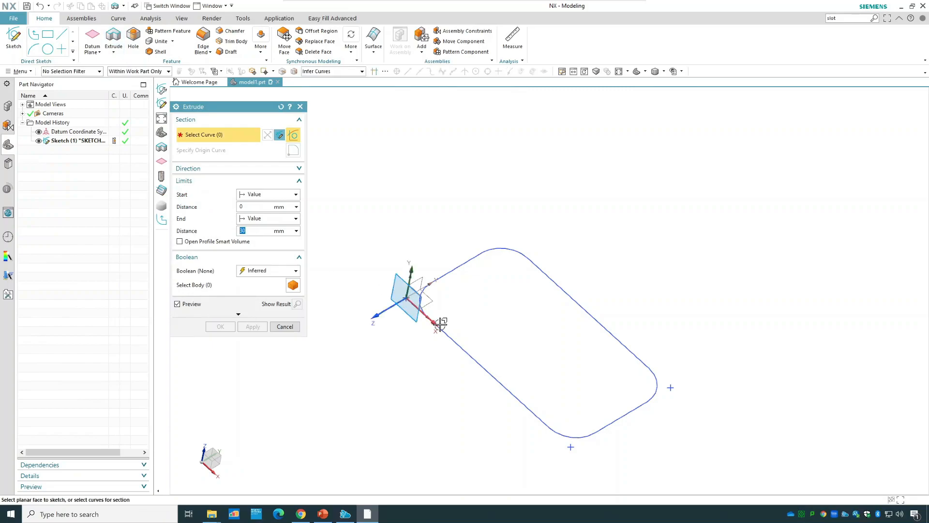
pyautogui.click(443, 332)
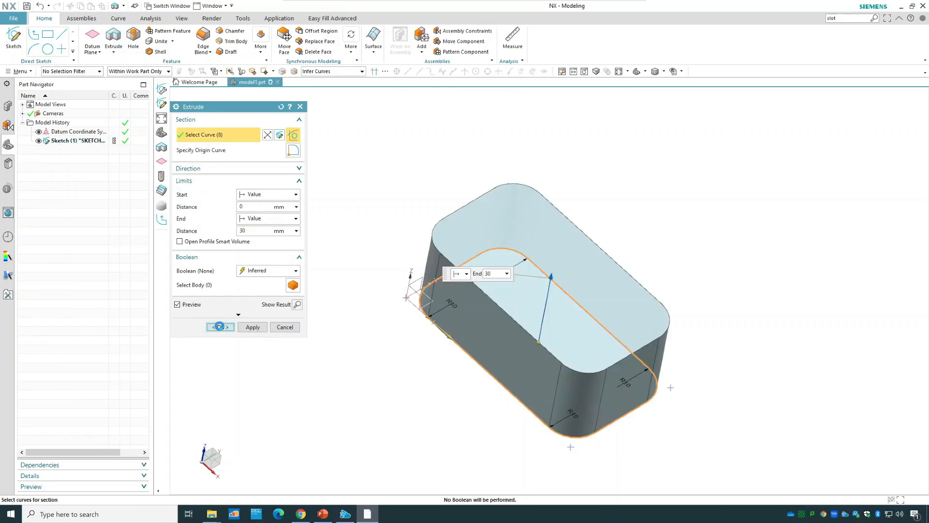
pyautogui.click(221, 326)
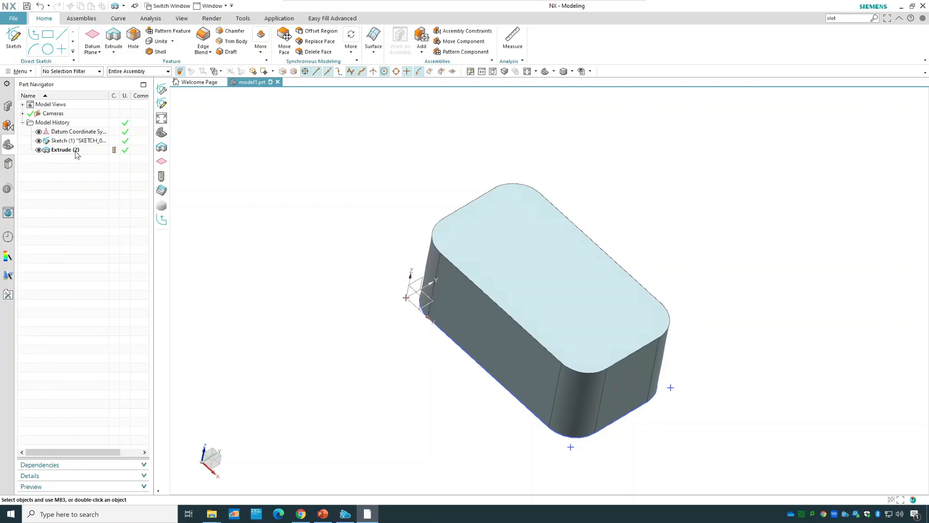
# Undo the extrusion and the sketch's corner fillets, and extrude the sharp-cornered rectangle 30 mm into a solid.
pyautogui.hotkey('ctrl', 'z')
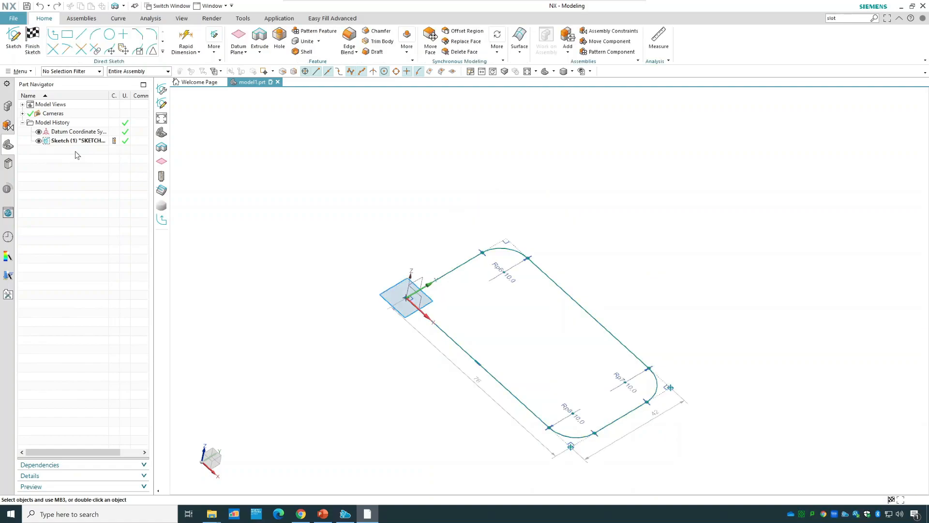
pyautogui.click(33, 43)
pyautogui.click(113, 38)
pyautogui.click(449, 339)
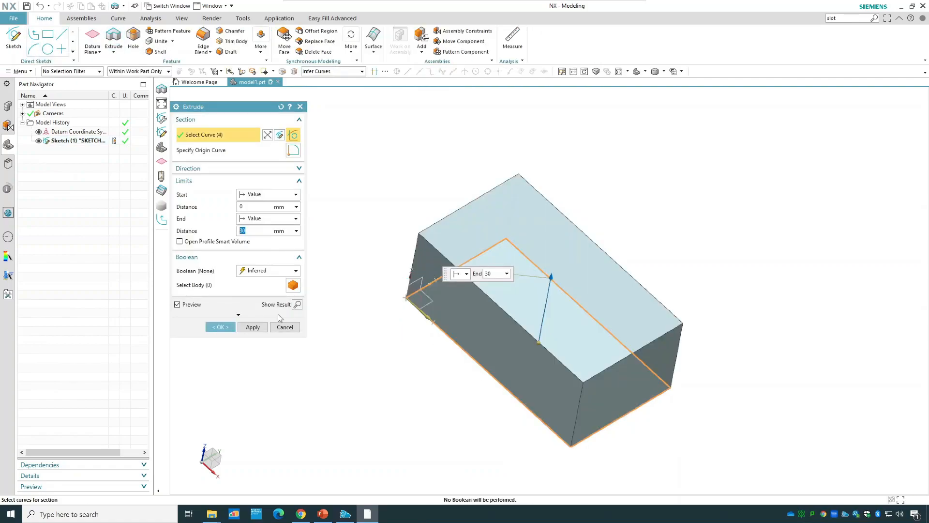
pyautogui.click(226, 326)
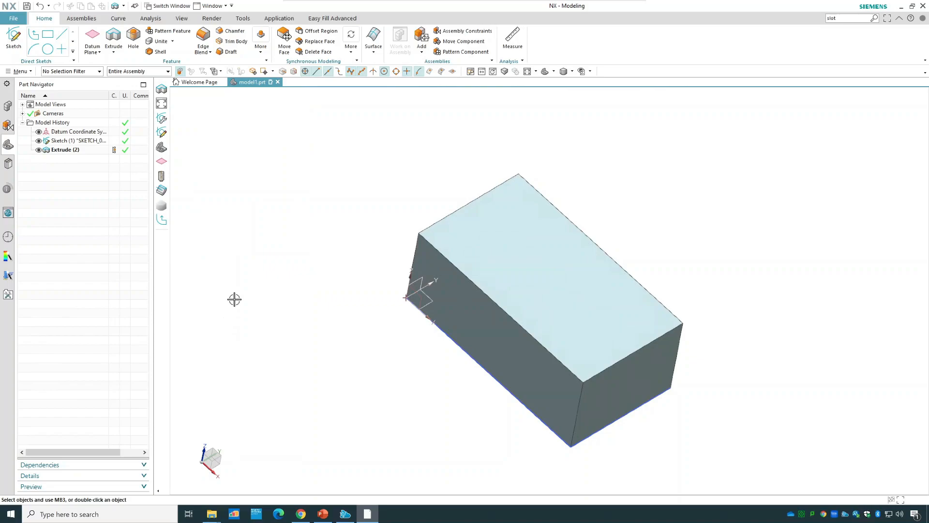
# Blend the four vertical edges of the extruded block with a 10 mm circular radius.
pyautogui.press('b')
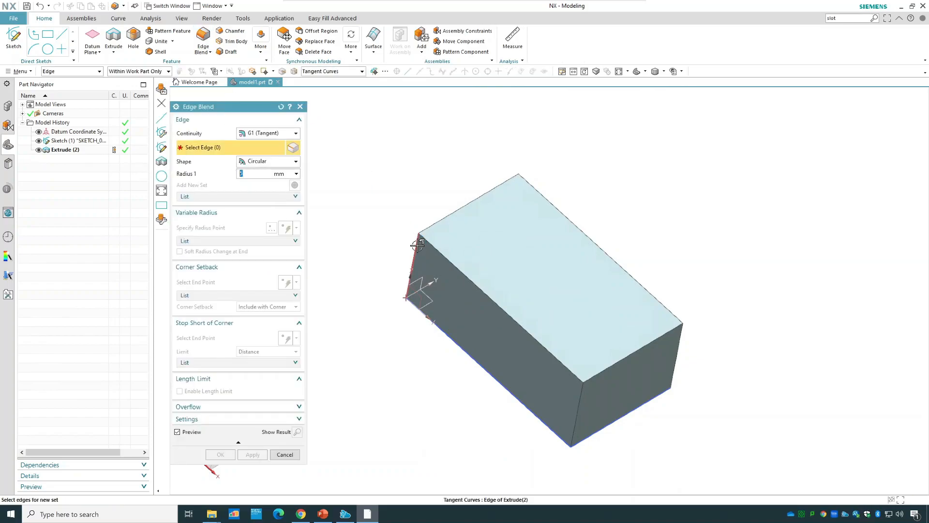
pyautogui.click(416, 259)
pyautogui.click(580, 403)
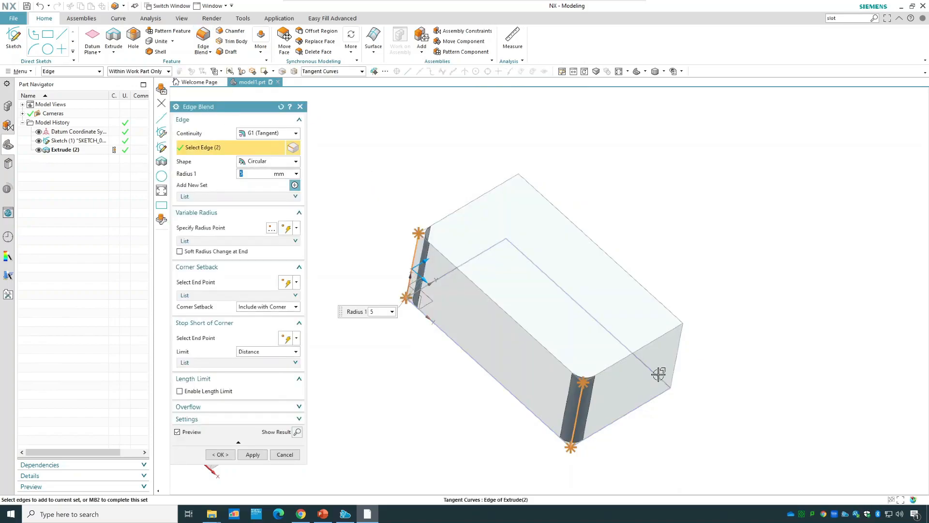
pyautogui.click(677, 353)
pyautogui.moveTo(609, 151); pyautogui.dragTo(524, 200, button='middle')
pyautogui.click(516, 199)
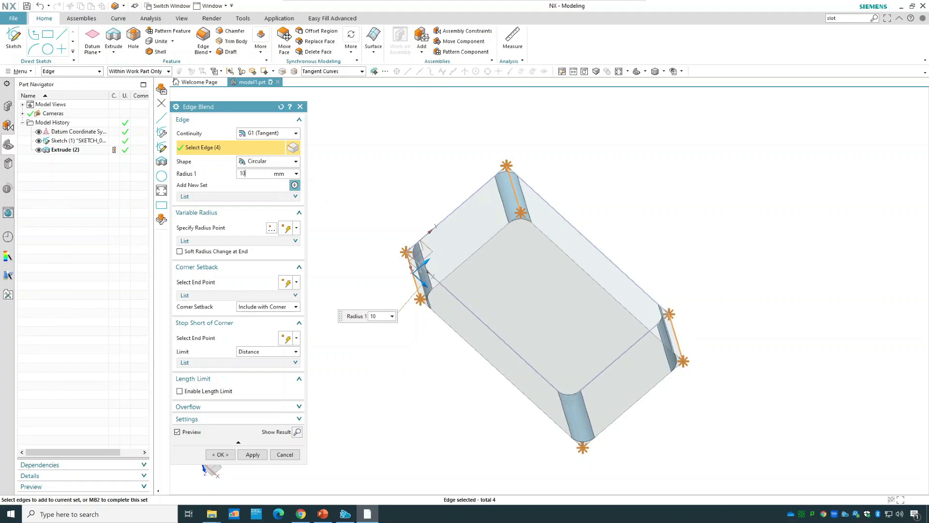
pyautogui.write('10')
pyautogui.press('Return')
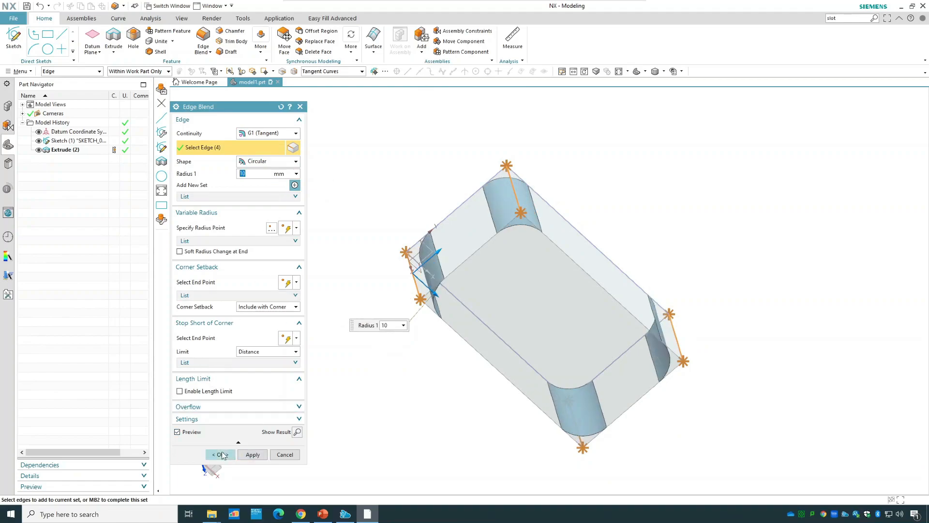
pyautogui.click(221, 454)
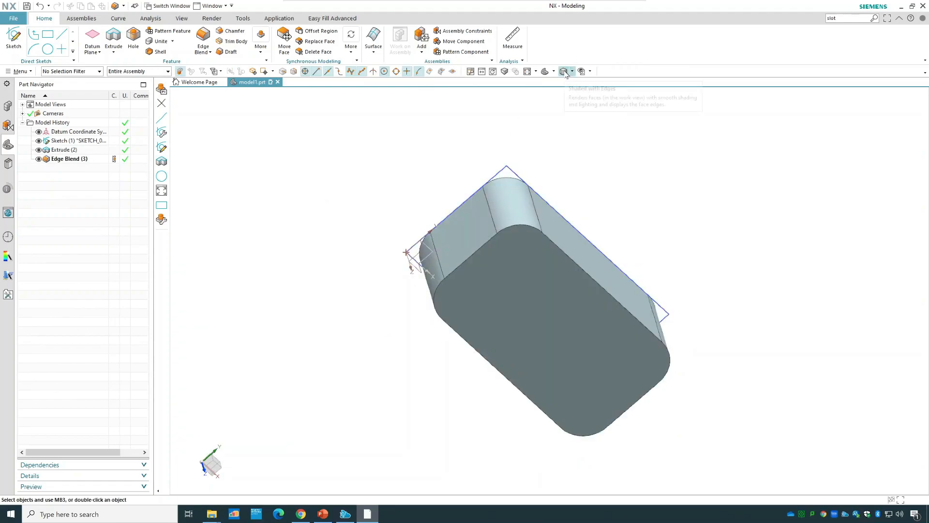
pyautogui.click(546, 72)
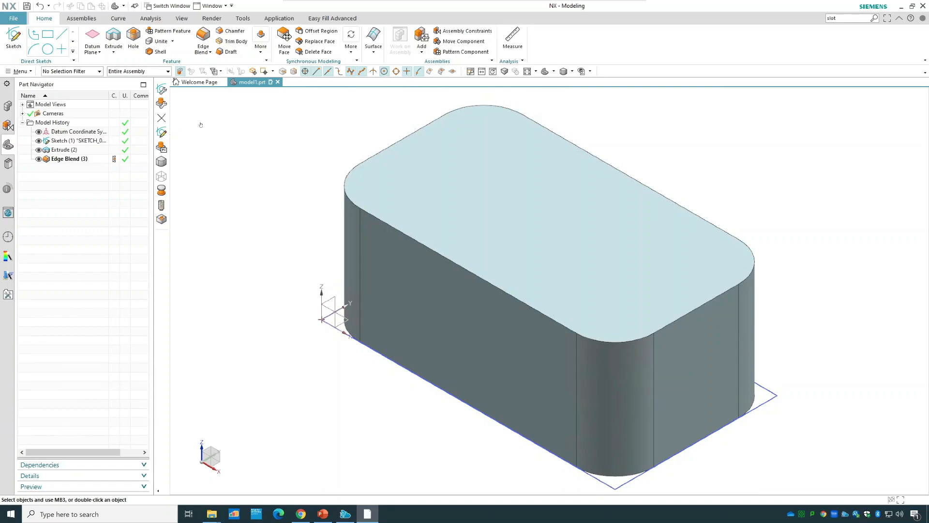
# Delete the edge blend from the model history.
pyautogui.click(235, 31)
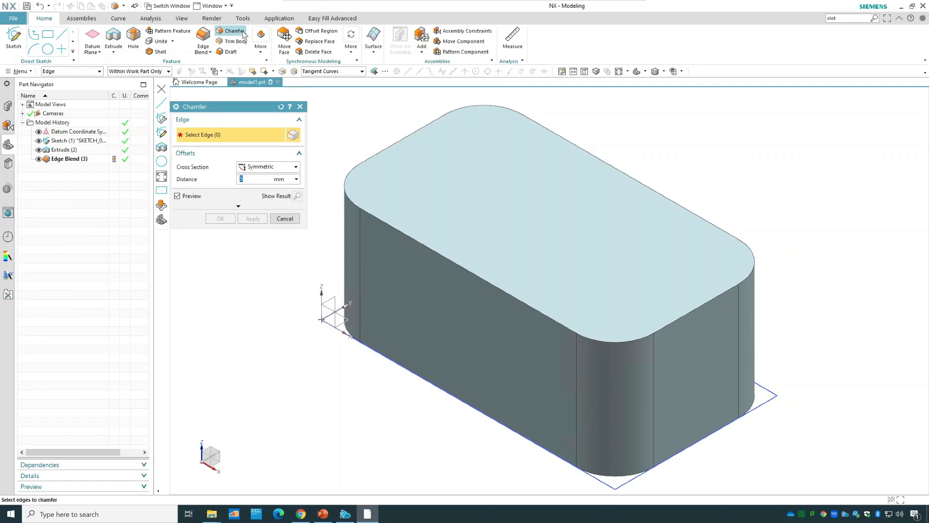
pyautogui.click(279, 219)
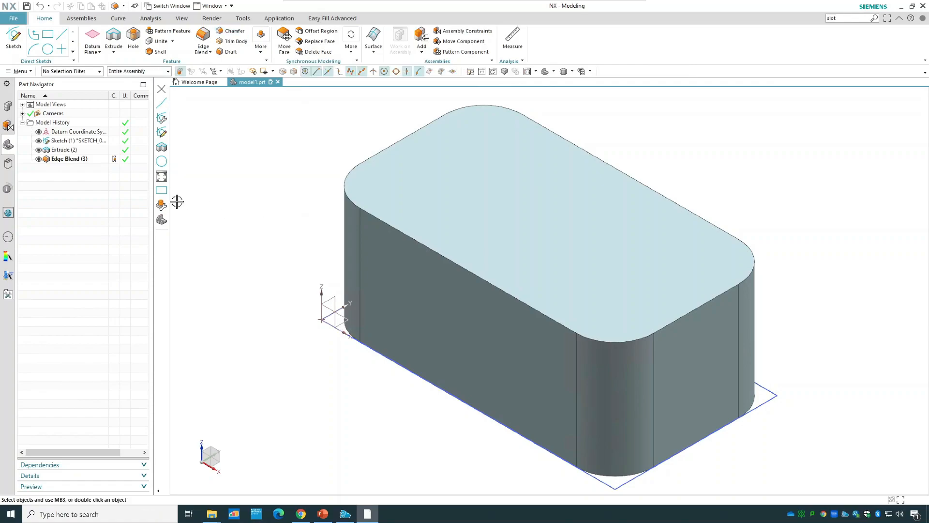
pyautogui.rightClick(86, 161)
pyautogui.click(123, 331)
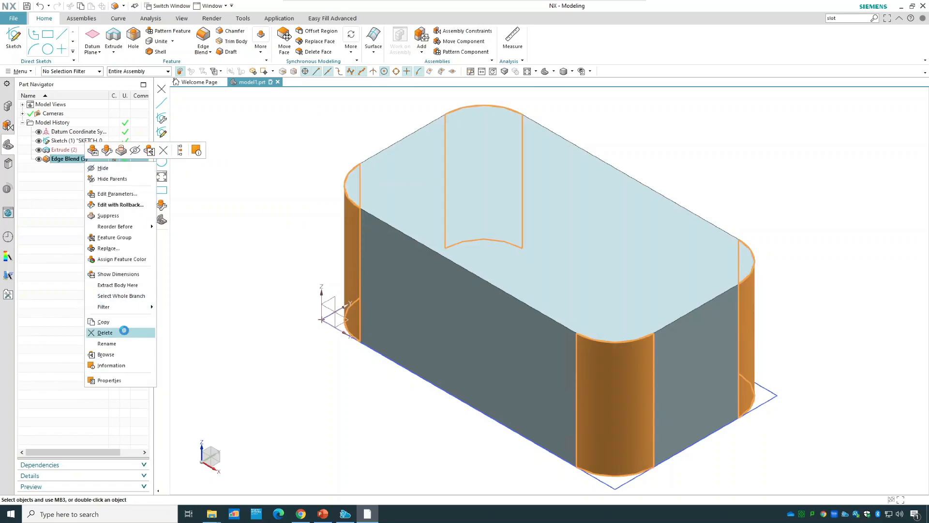
# Start a chamfer on the block's front vertical edge with an asymmetric cross section of 5 mm and 10 mm.
pyautogui.click(233, 32)
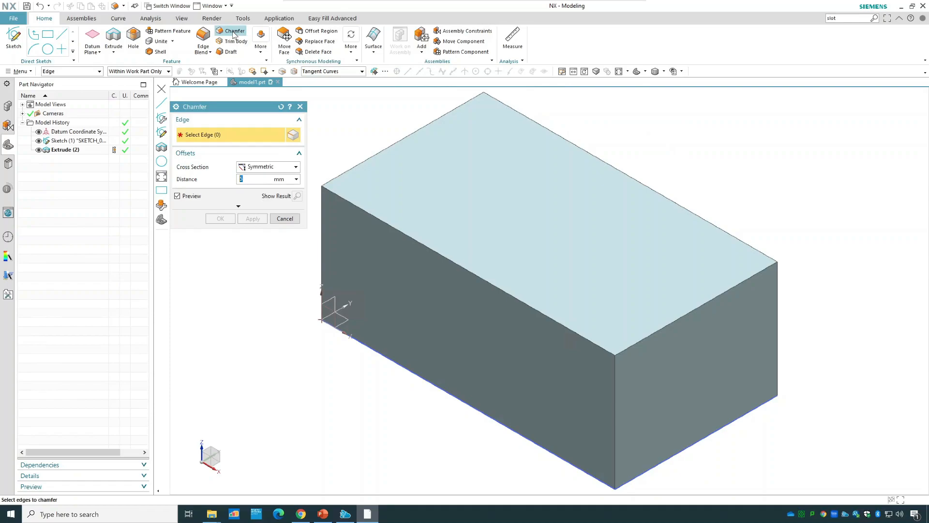
pyautogui.click(616, 375)
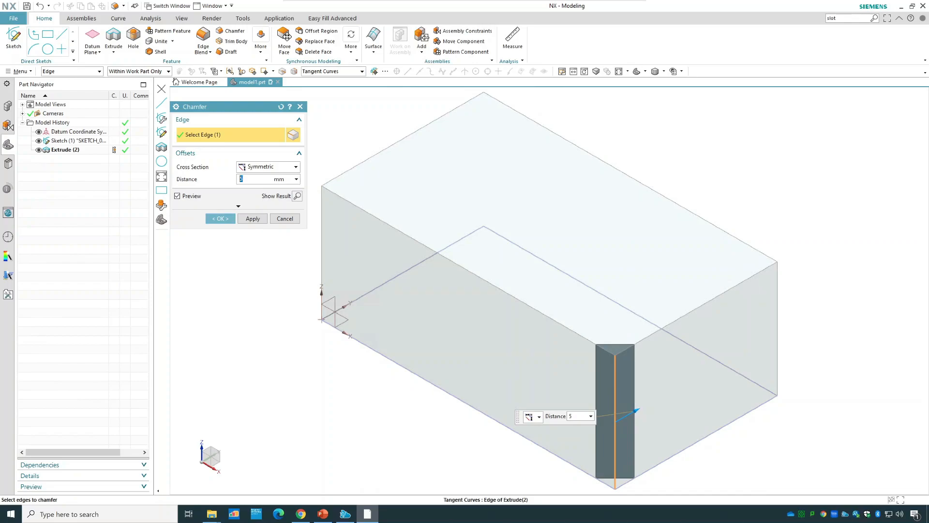
pyautogui.click(269, 167)
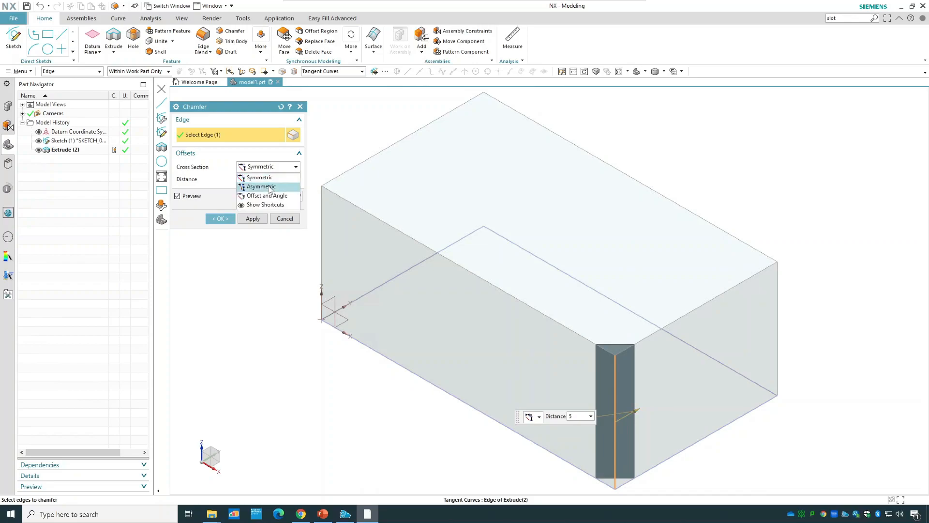
pyautogui.click(262, 186)
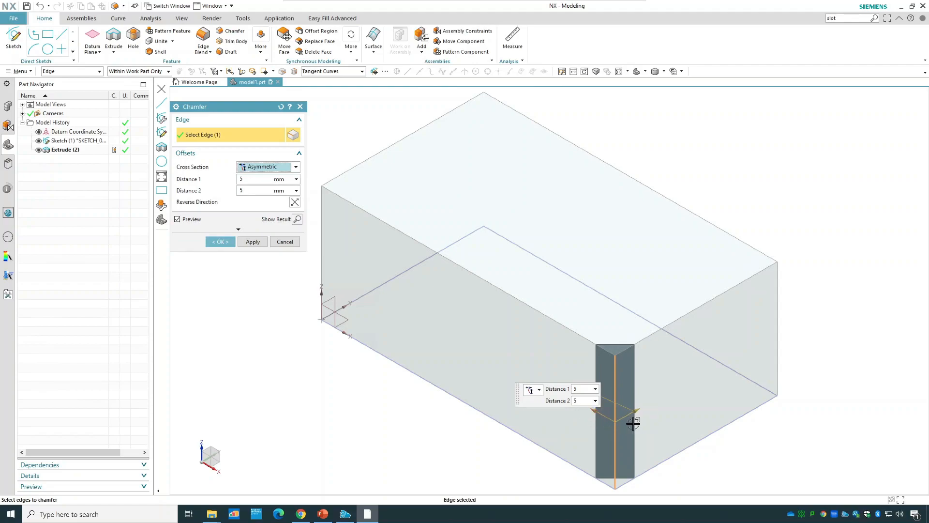
pyautogui.click(581, 400)
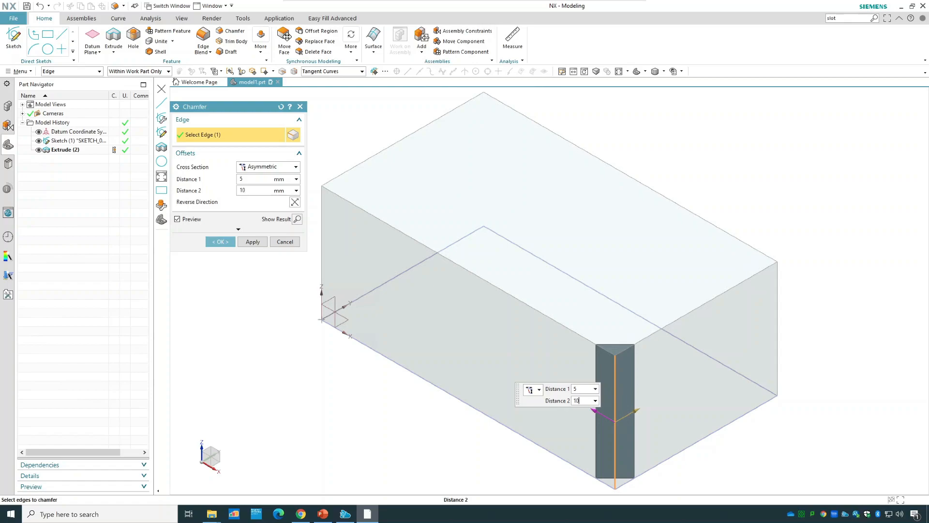
pyautogui.press('Tab')
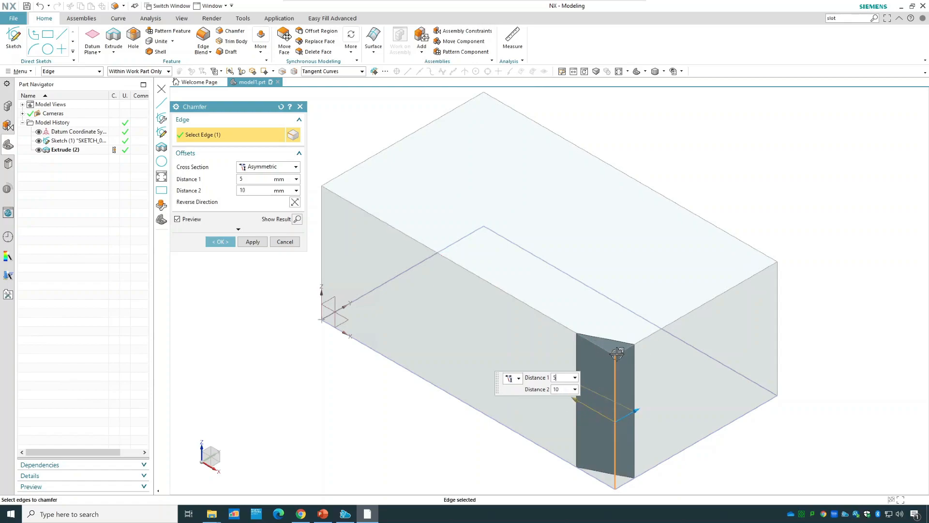
# Switch the chamfer's cross section to Offset and Angle and adjust its angle to 45 degrees.
pyautogui.click(282, 169)
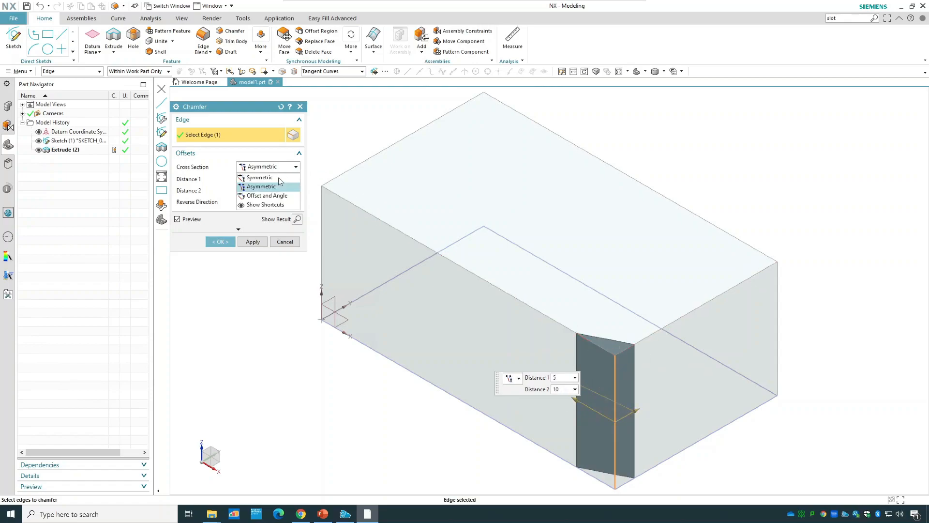
pyautogui.click(280, 196)
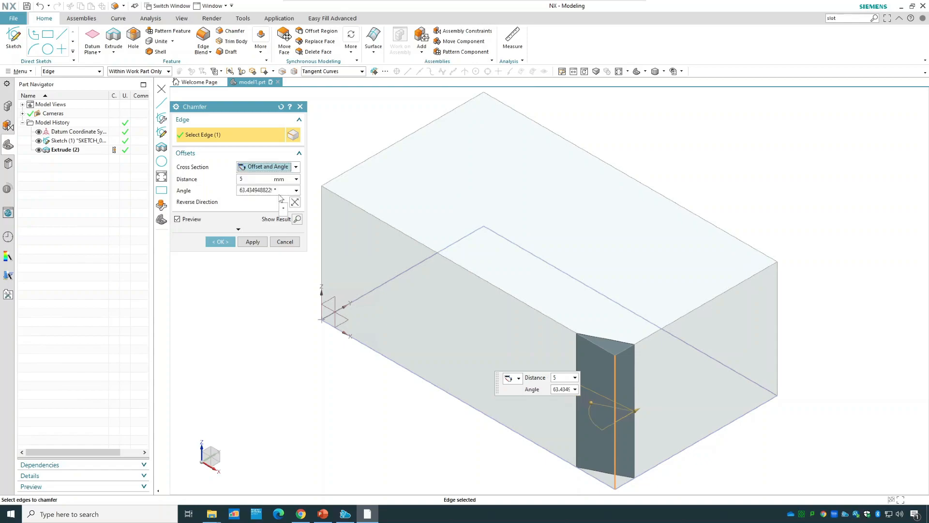
pyautogui.moveTo(592, 405); pyautogui.dragTo(568, 414)
# Change the chamfer to a symmetric cross section and create it with a 5 mm distance.
pyautogui.click(261, 166)
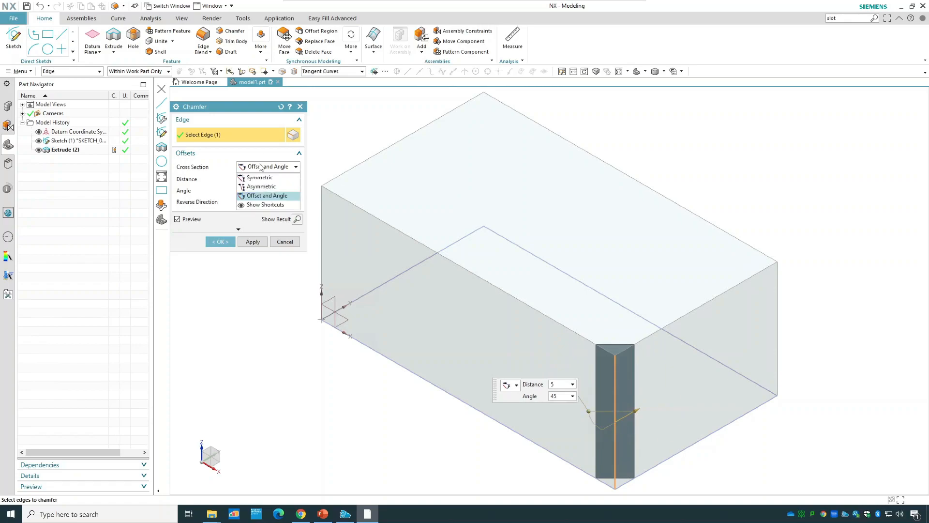
pyautogui.click(261, 177)
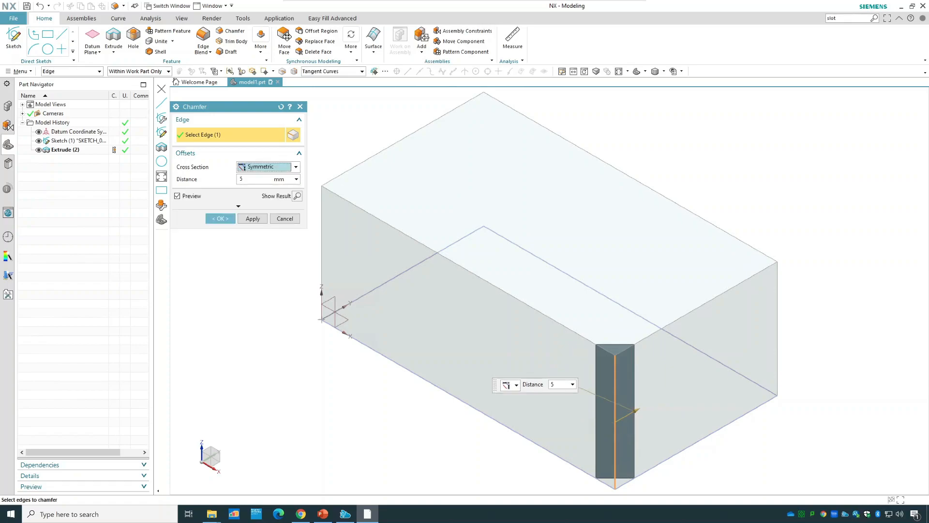
pyautogui.click(228, 219)
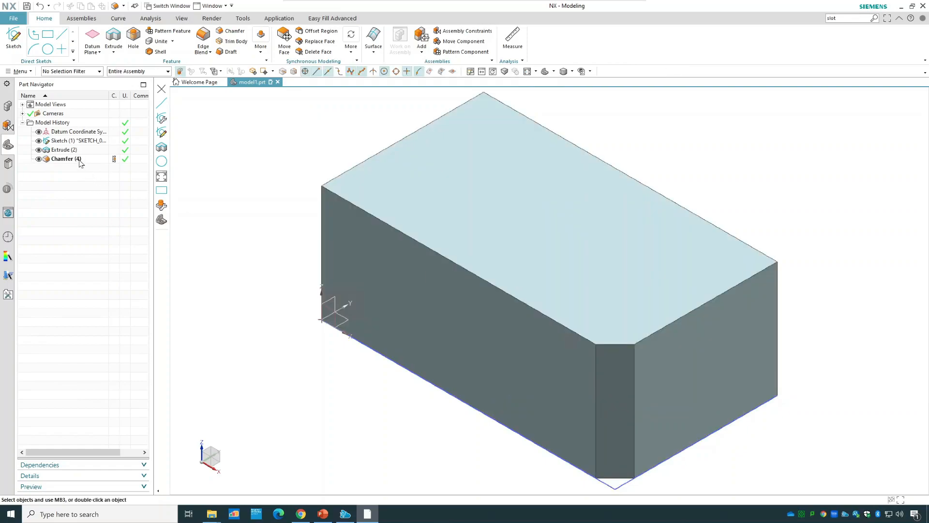
# Edit the chamfer to include another vertical edge and the long front edge of the top face.
pyautogui.doubleClick(79, 160)
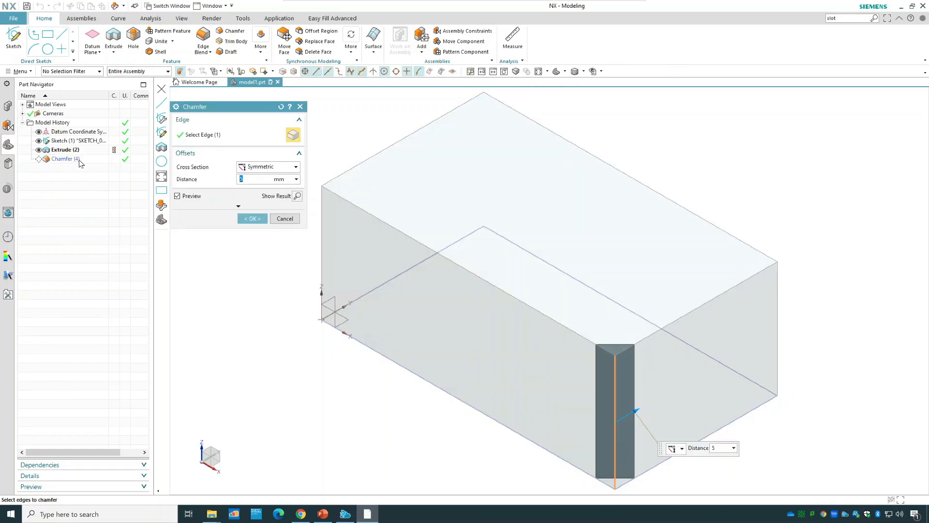
pyautogui.click(776, 329)
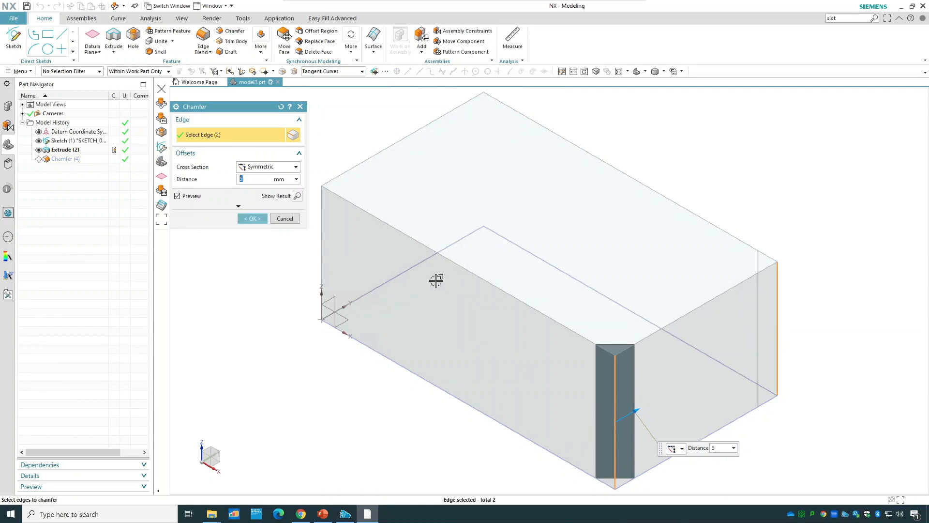
pyautogui.click(458, 265)
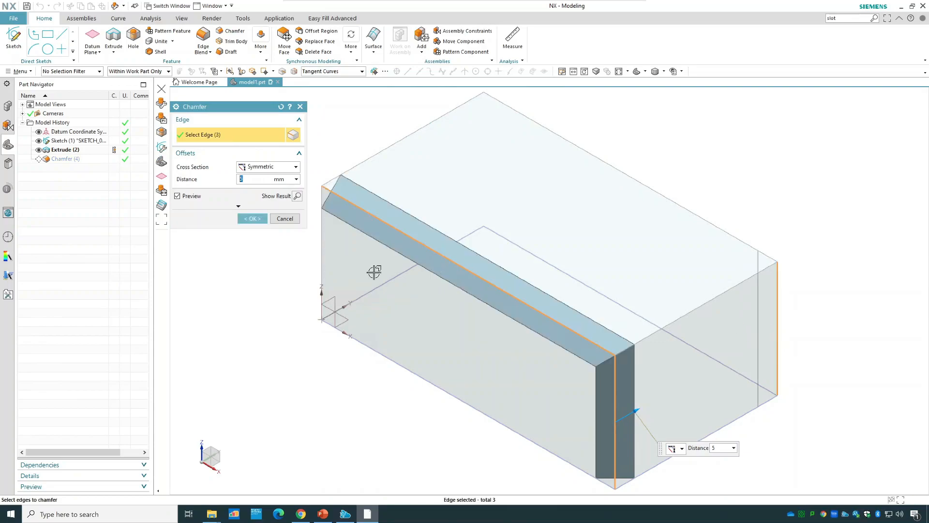
pyautogui.click(254, 219)
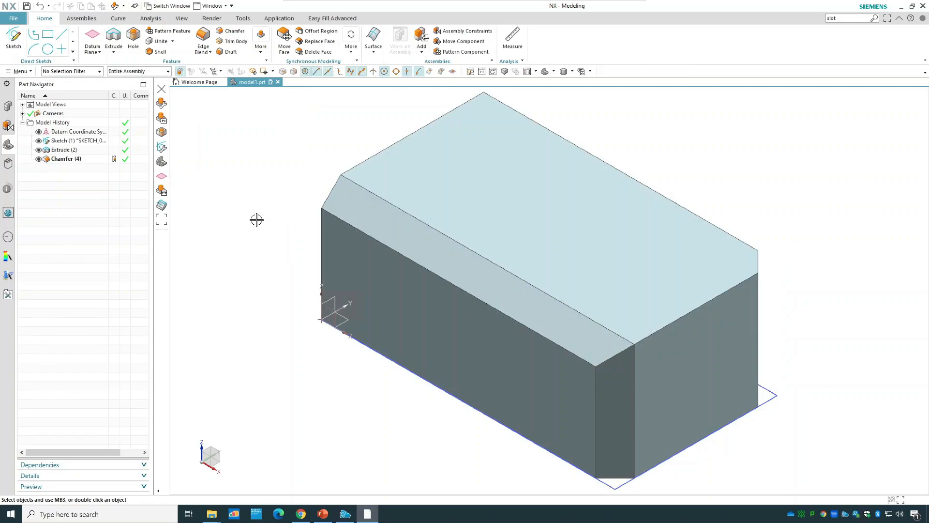
# Delete the chamfer from the model history.
pyautogui.moveTo(817, 307); pyautogui.dragTo(843, 324, button='middle')
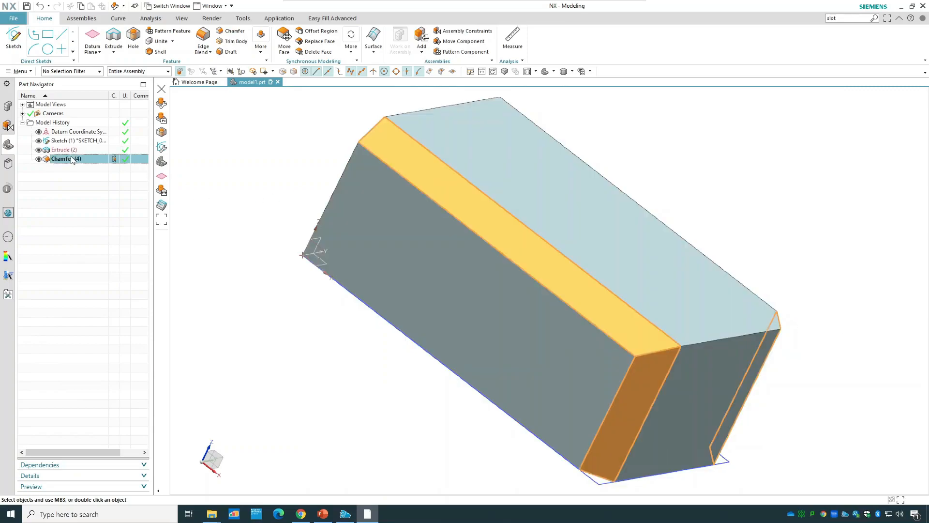
pyautogui.rightClick(71, 159)
pyautogui.click(99, 328)
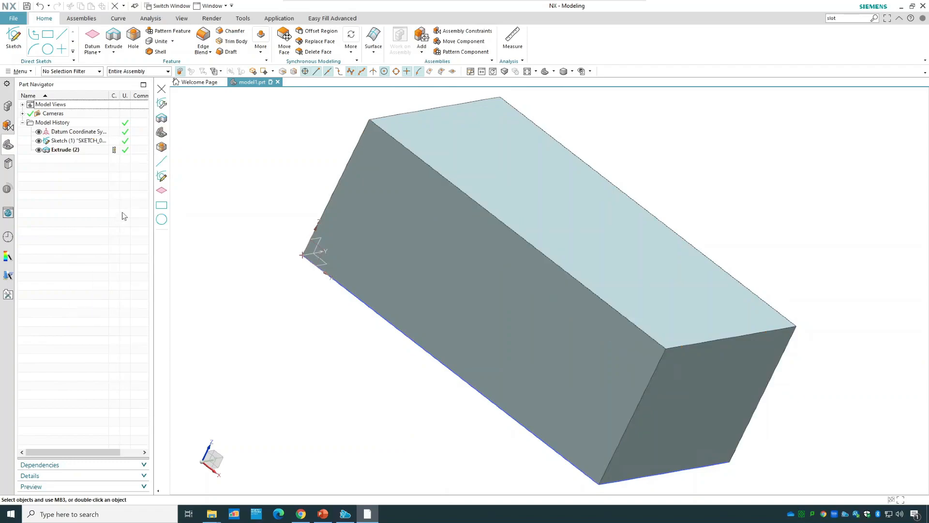
# Edit the rectangle sketch and add a symmetric chamfer of about 7.5 mm between its left and upper lines.
pyautogui.doubleClick(66, 141)
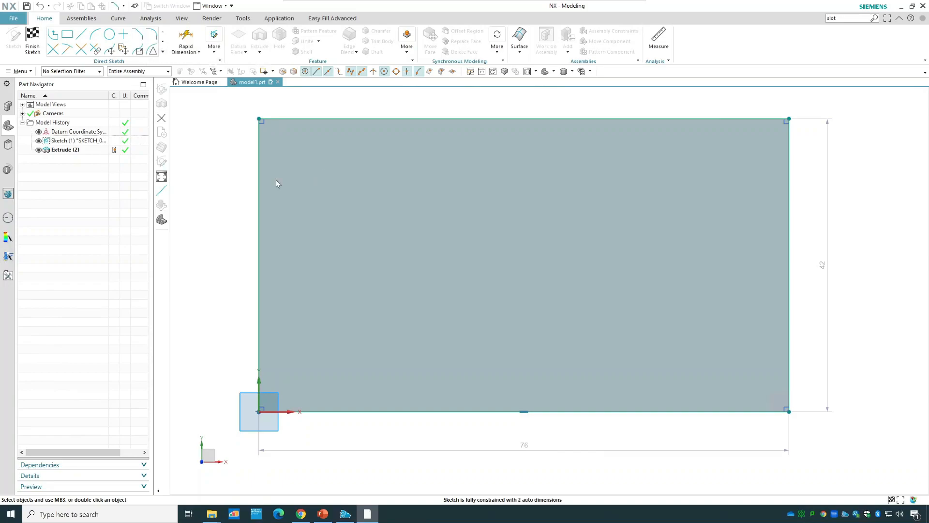
pyautogui.moveTo(220, 112); pyautogui.dragTo(141, 115)
pyautogui.click(259, 175)
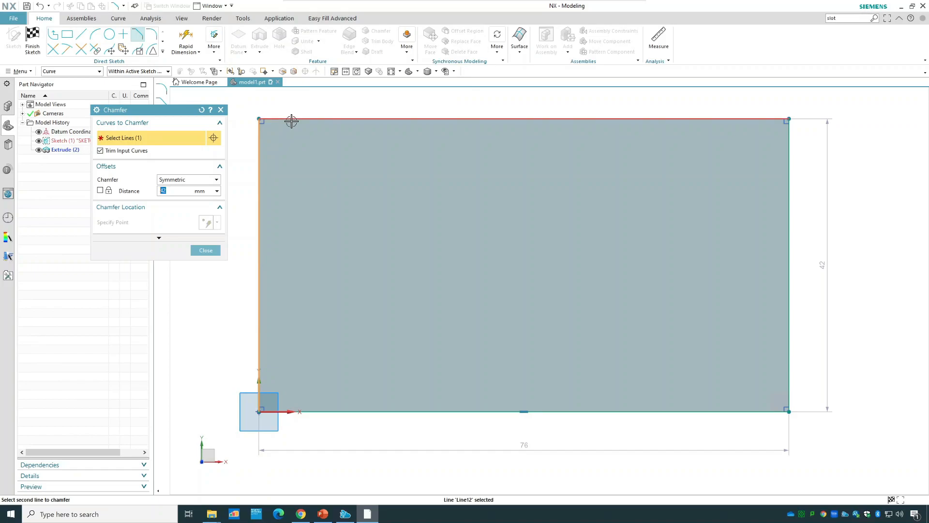
pyautogui.click(291, 120)
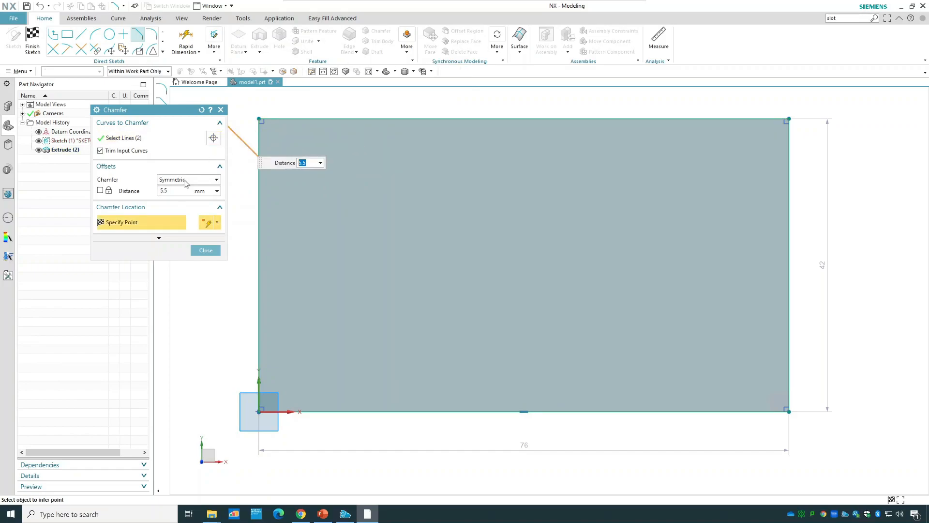
pyautogui.write('5.5')
pyautogui.press('Return')
pyautogui.write('10')
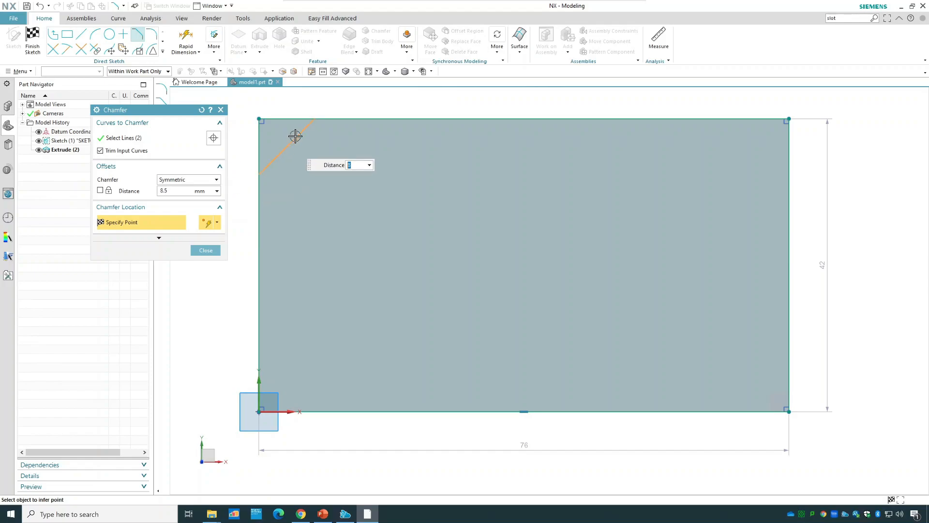
pyautogui.click(293, 137)
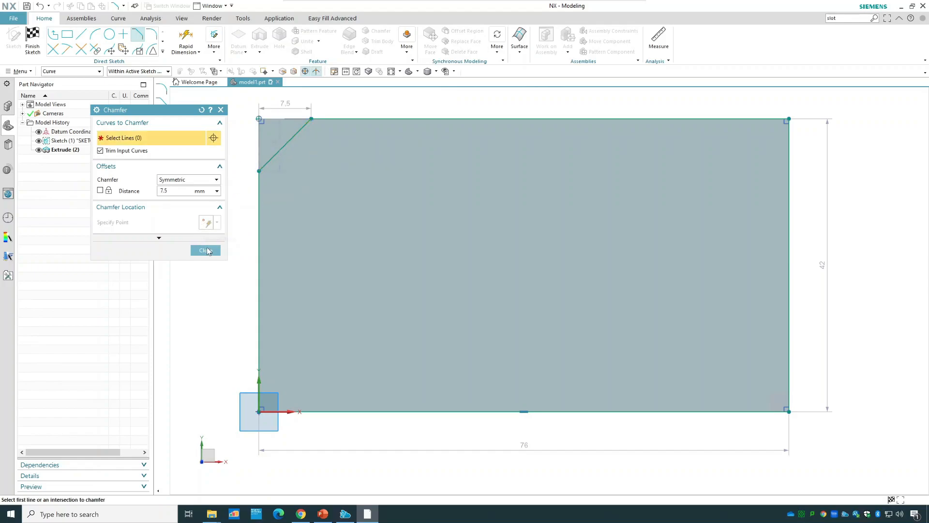
pyautogui.click(206, 250)
# Set the sketch chamfer's horizontal distance to 10 mm and finish the rectangle sketch.
pyautogui.doubleClick(288, 107)
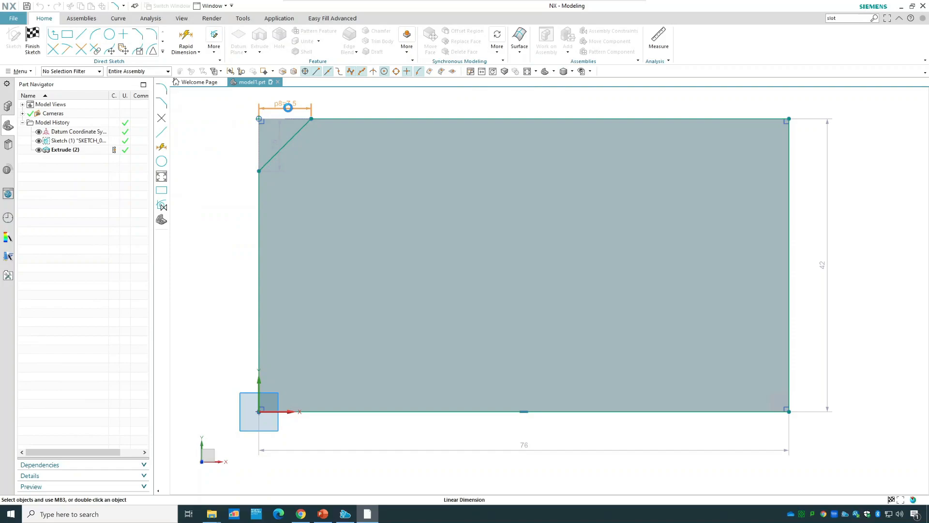
pyautogui.write('10')
pyautogui.press('Return')
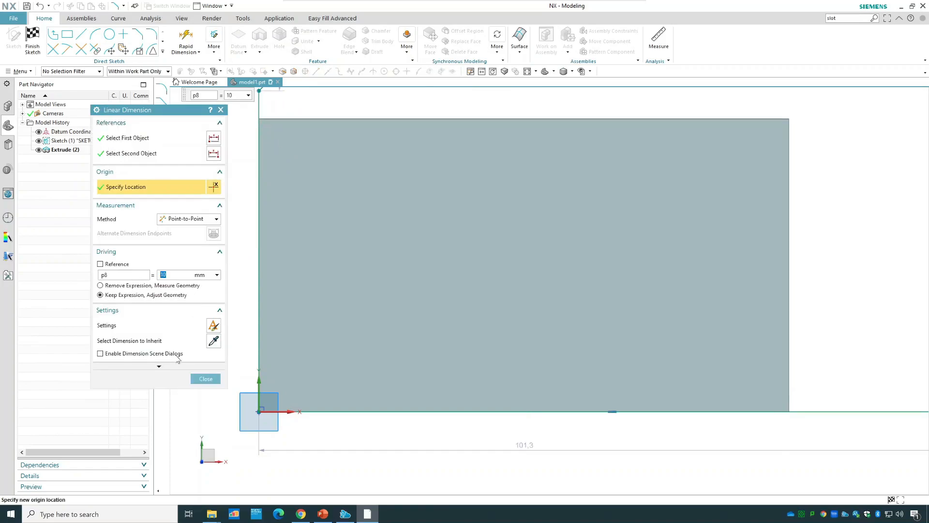
pyautogui.click(206, 379)
pyautogui.scroll(2, 295, 305)
pyautogui.scroll(-5, 294, 305)
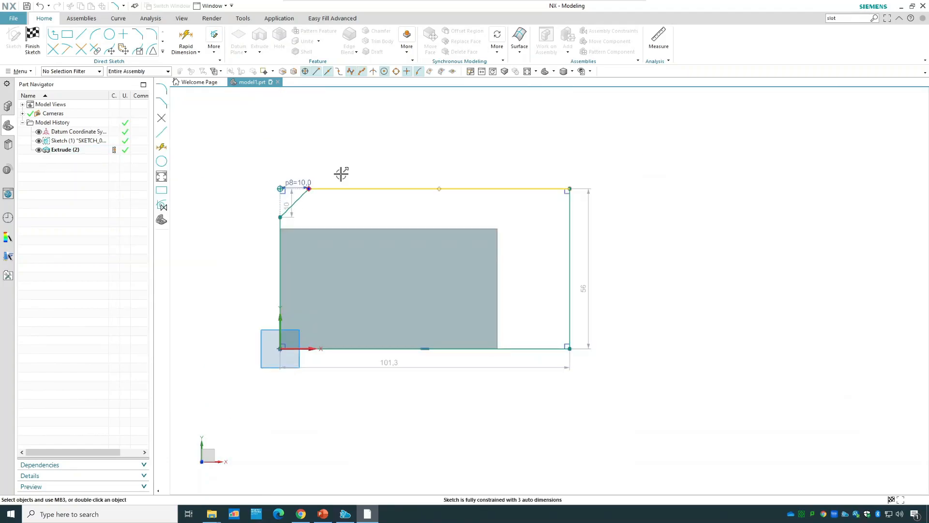
pyautogui.click(33, 44)
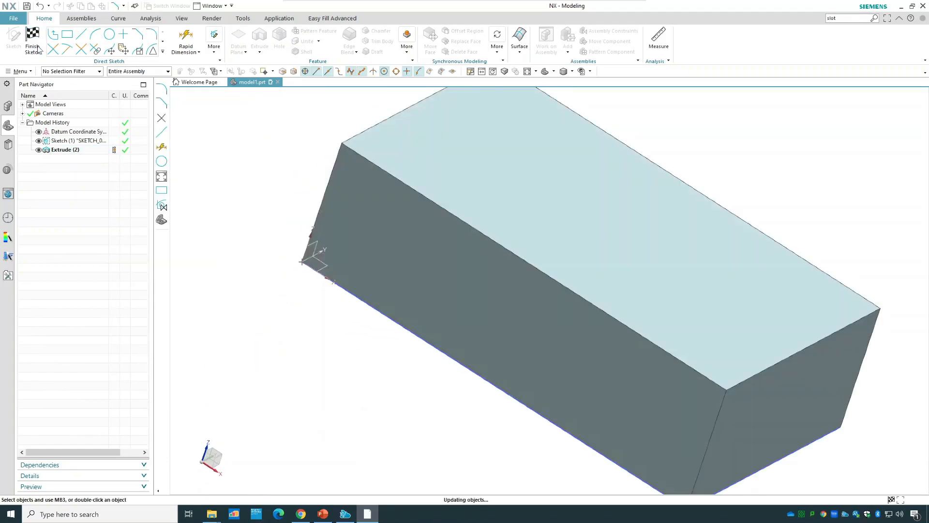
pyautogui.scroll(-3, 478, 258)
pyautogui.moveTo(764, 204); pyautogui.dragTo(667, 259, button='middle')
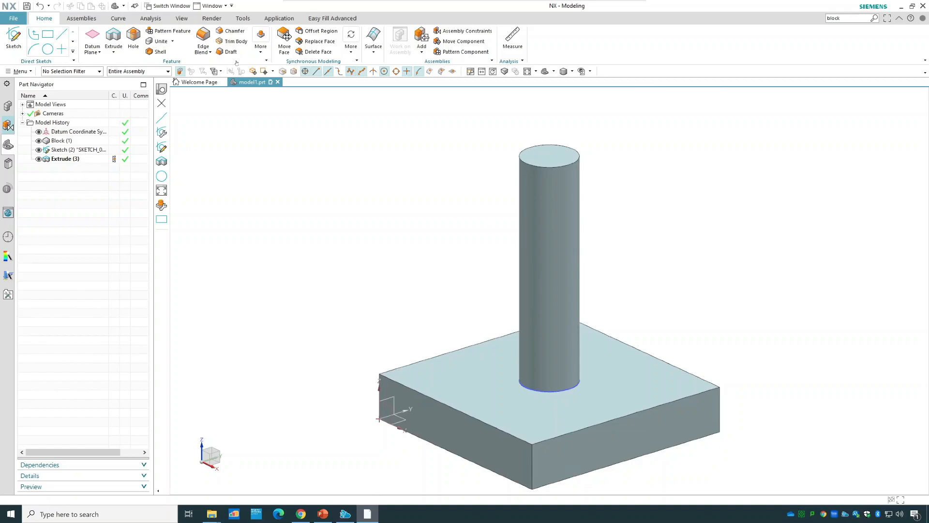
pyautogui.click(260, 50)
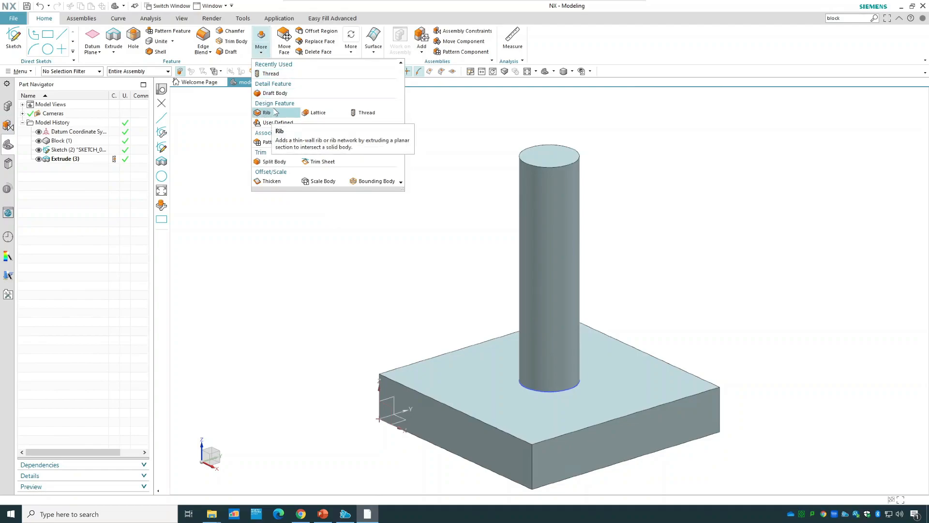
pyautogui.click(847, 20)
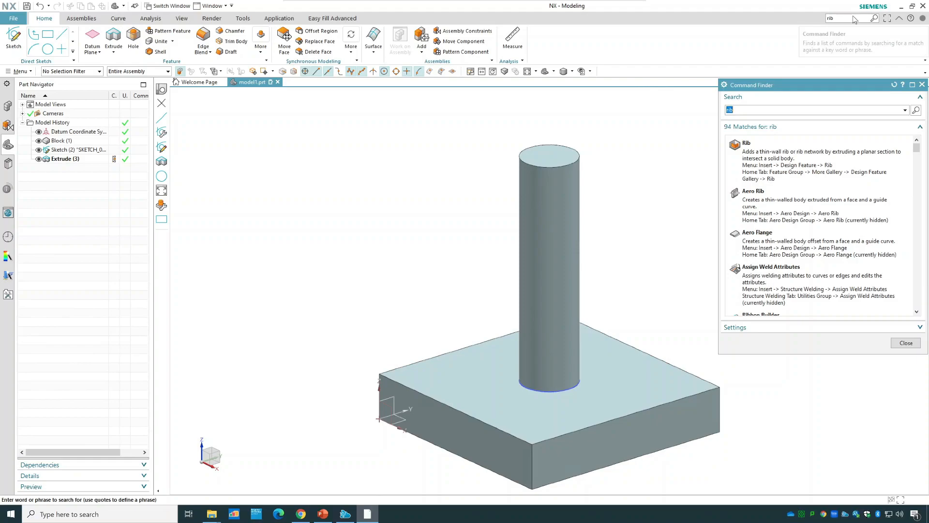
pyautogui.click(811, 170)
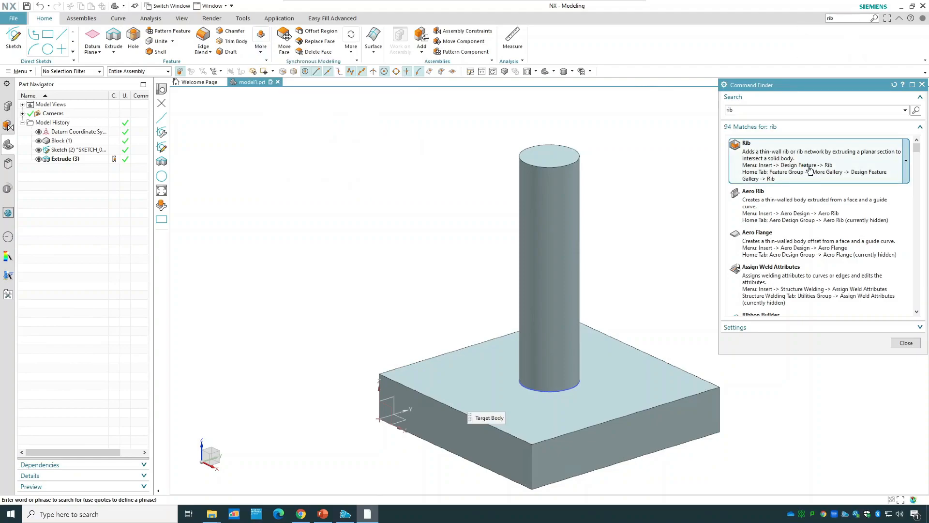
pyautogui.click(903, 343)
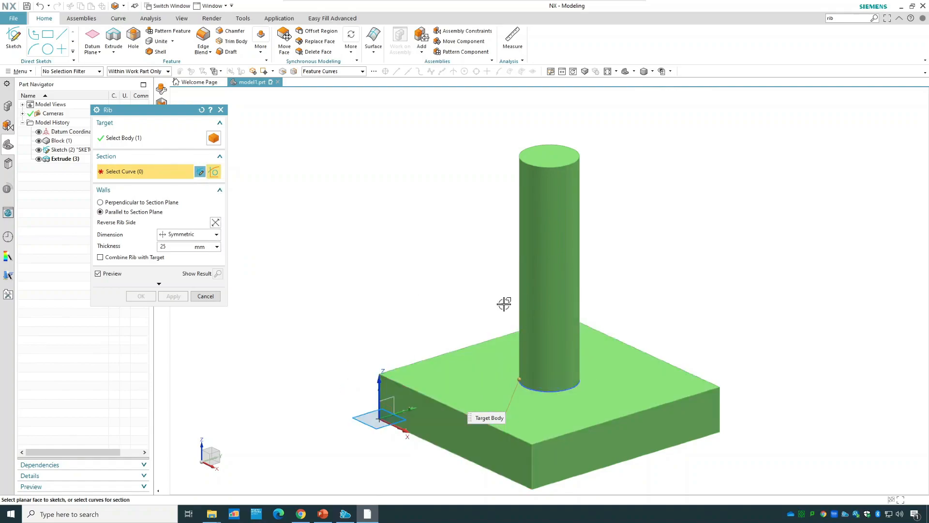
pyautogui.click(200, 172)
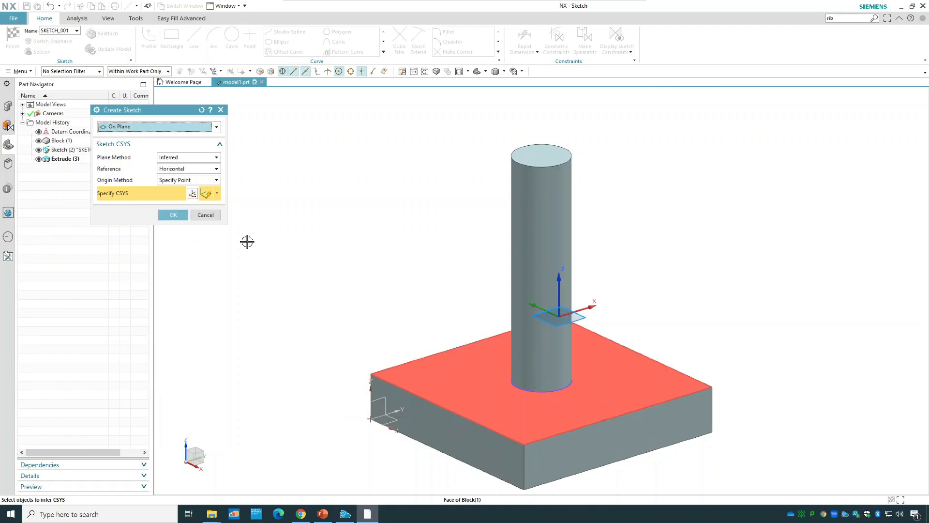
pyautogui.click(199, 214)
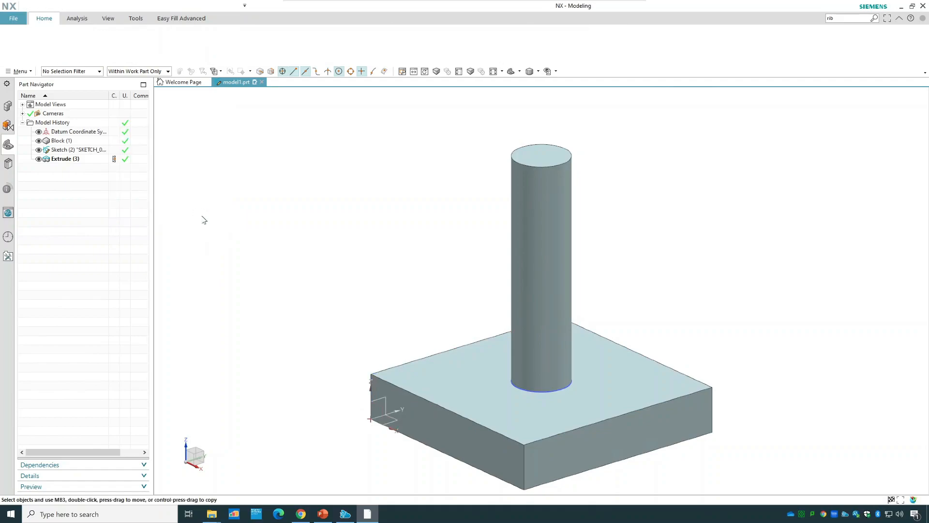
pyautogui.click(205, 297)
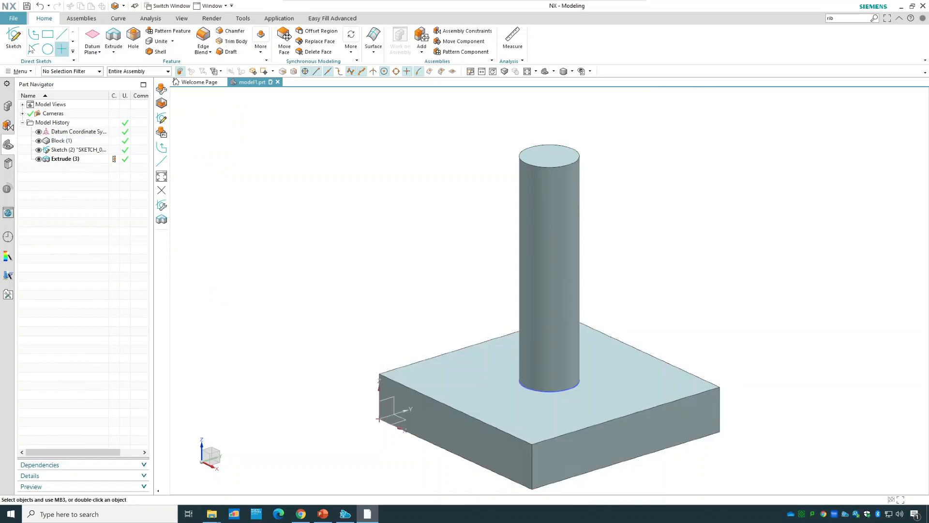
pyautogui.click(13, 37)
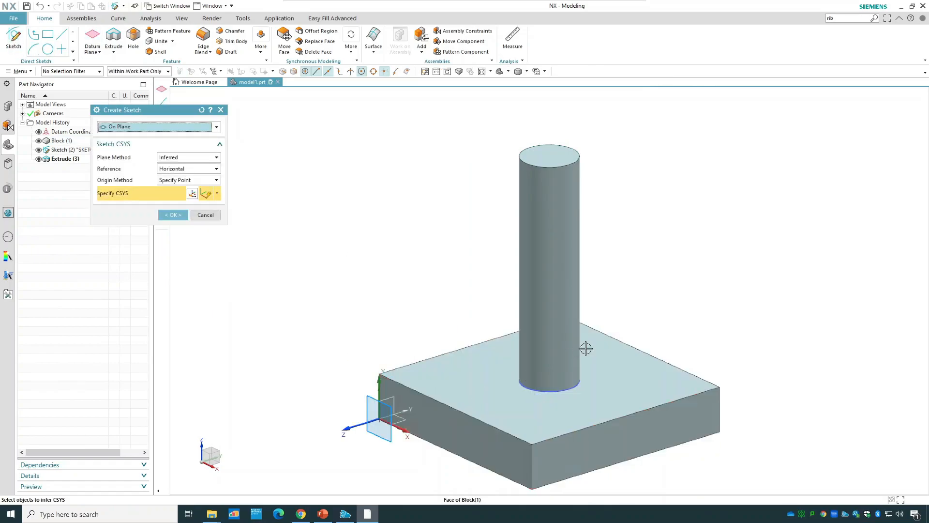
pyautogui.click(205, 215)
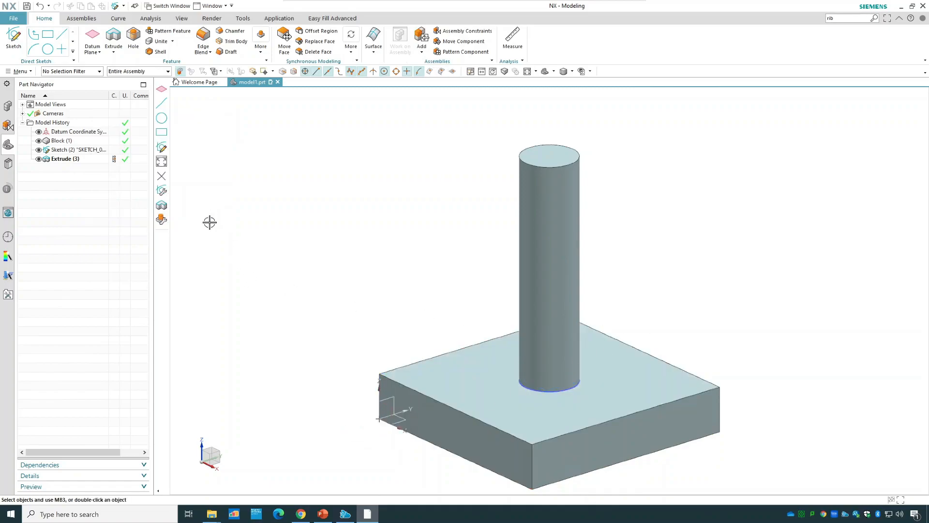
# Create a Bisector datum plane midway between two opposite side faces of the base block.
pyautogui.click(96, 55)
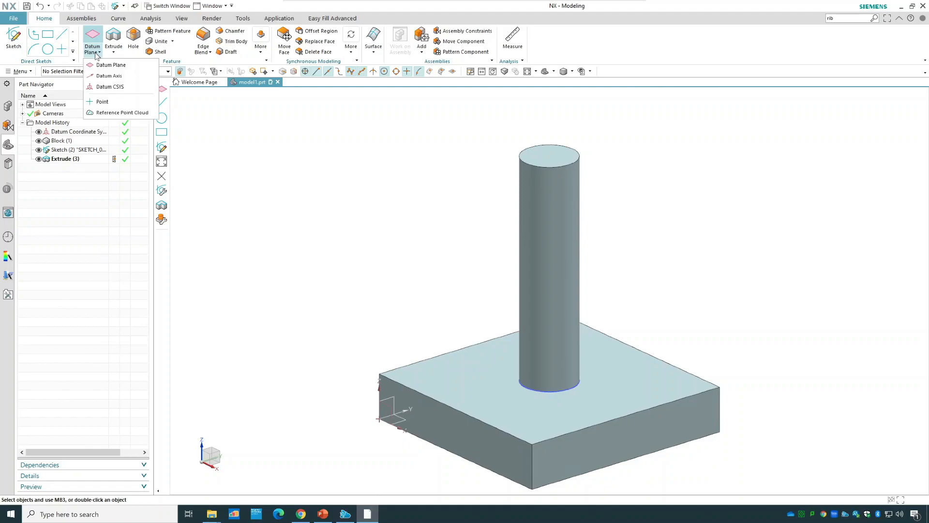
pyautogui.click(106, 66)
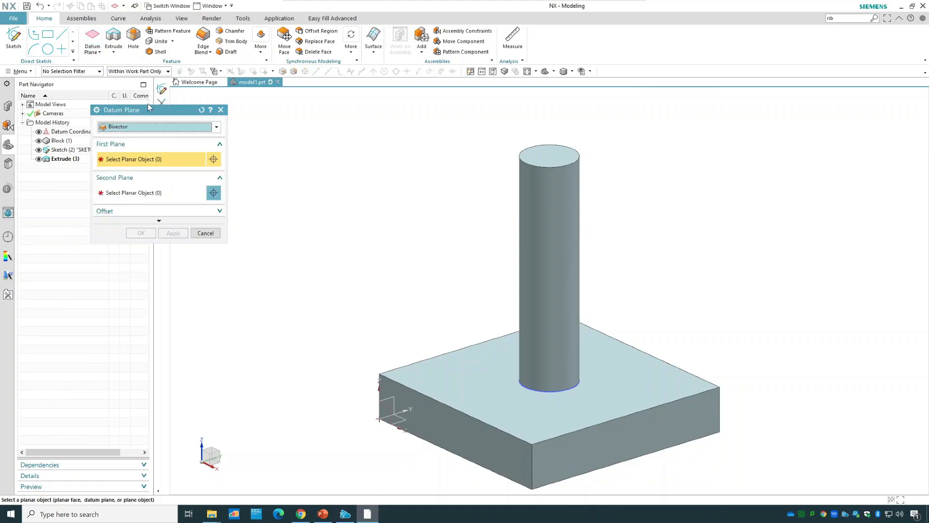
pyautogui.click(129, 130)
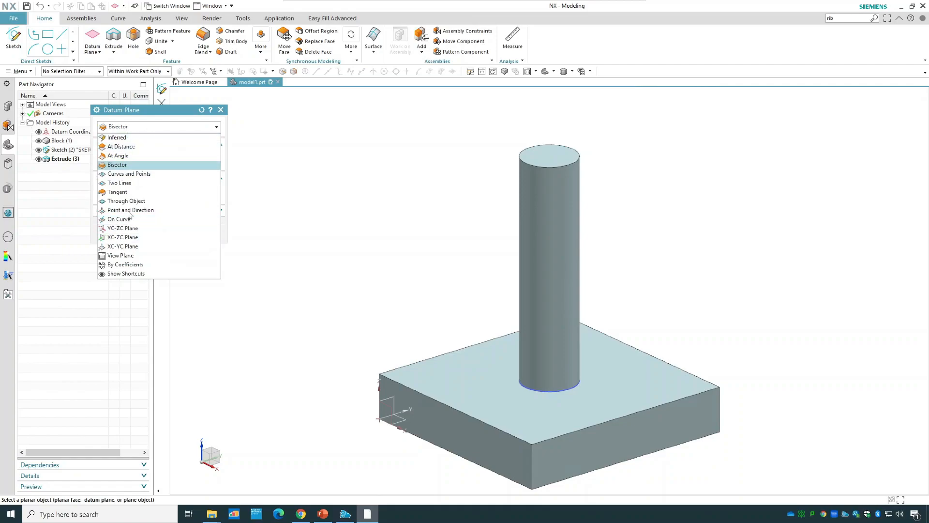
pyautogui.click(117, 165)
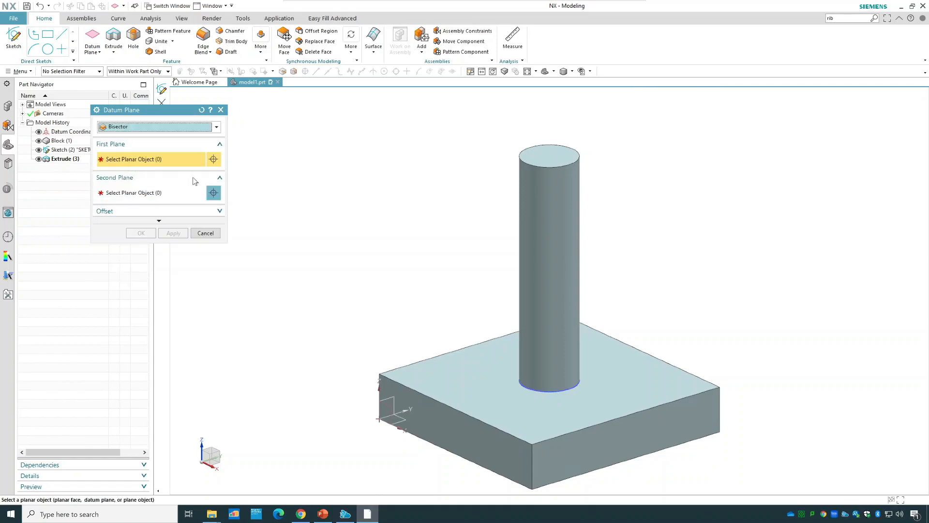
pyautogui.moveTo(323, 228); pyautogui.dragTo(342, 239, button='middle')
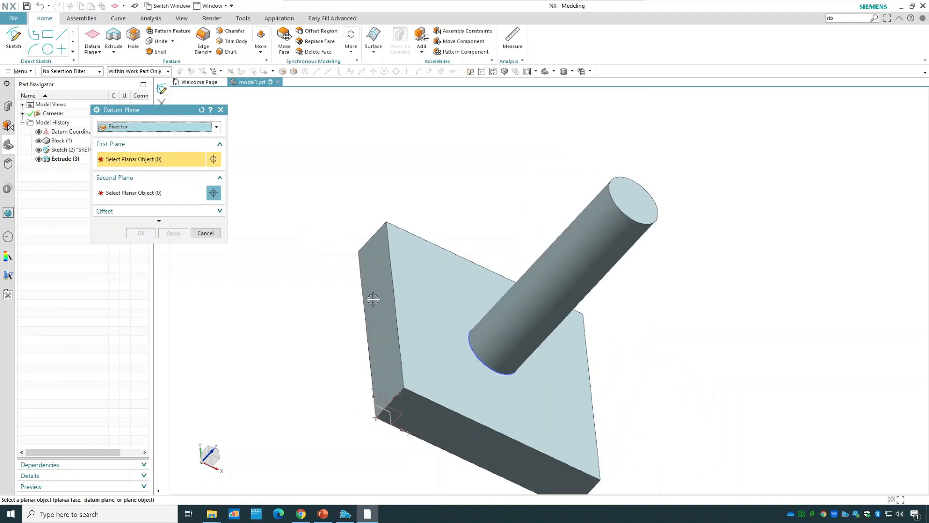
pyautogui.click(373, 304)
pyautogui.moveTo(687, 398); pyautogui.dragTo(620, 373, button='middle')
pyautogui.click(649, 394)
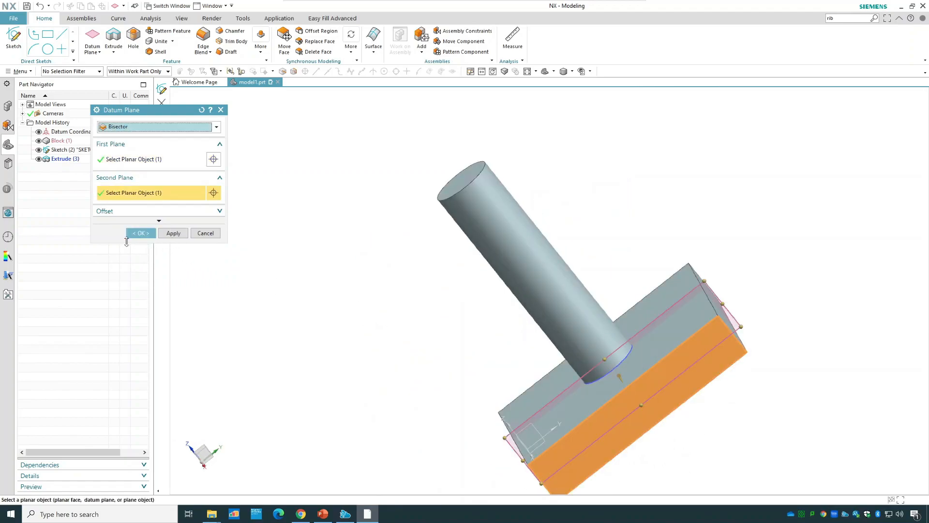
pyautogui.click(138, 233)
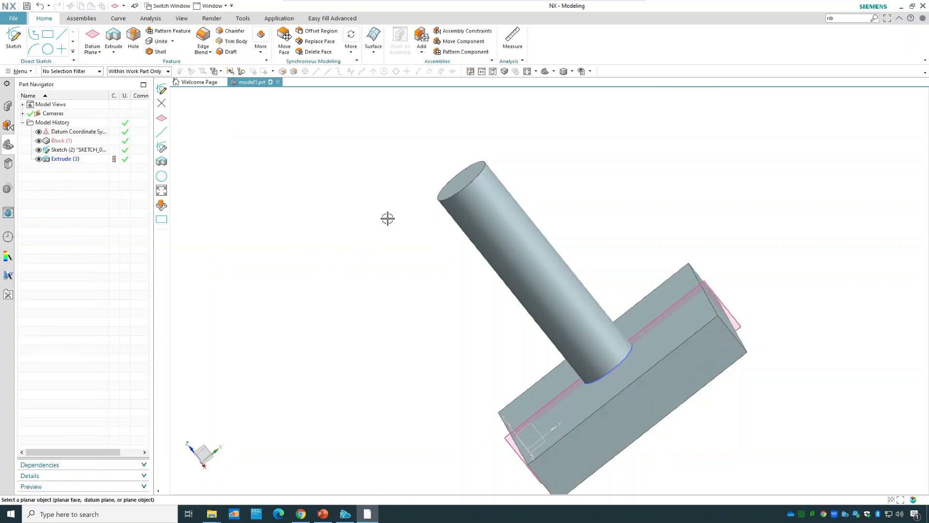
# Start a new sketch on the bisector datum plane through the block.
pyautogui.click(544, 71)
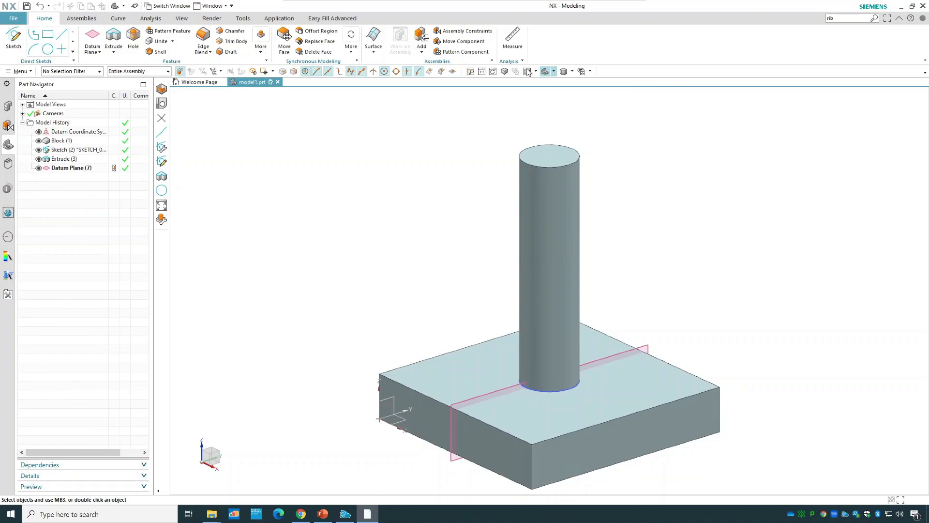
pyautogui.click(14, 38)
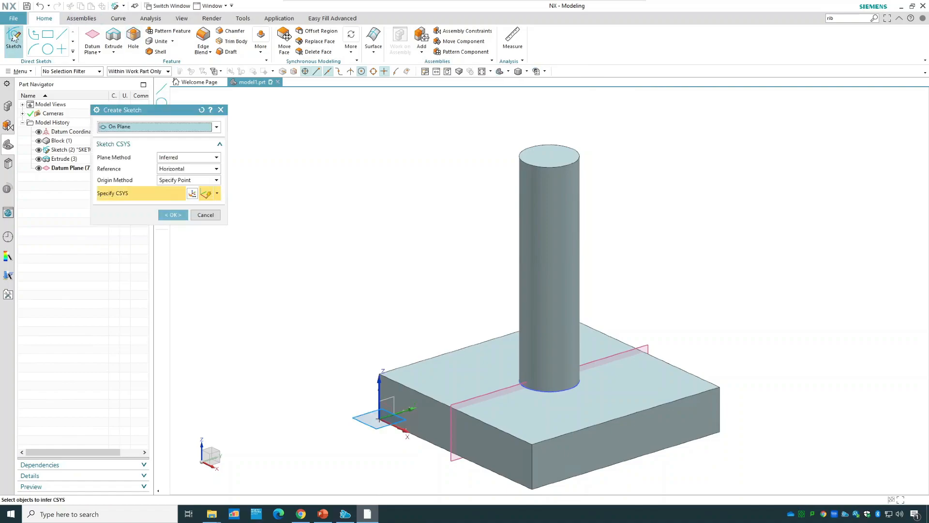
pyautogui.click(55, 166)
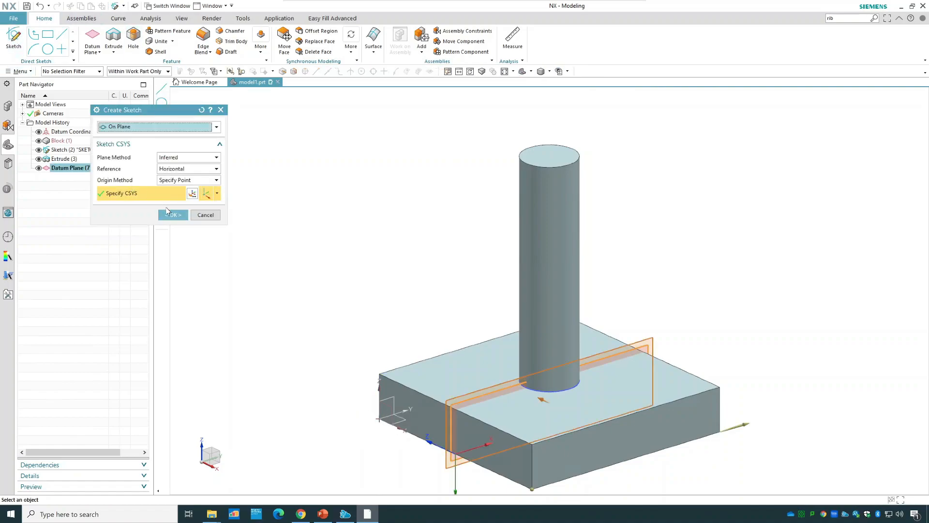
pyautogui.click(169, 214)
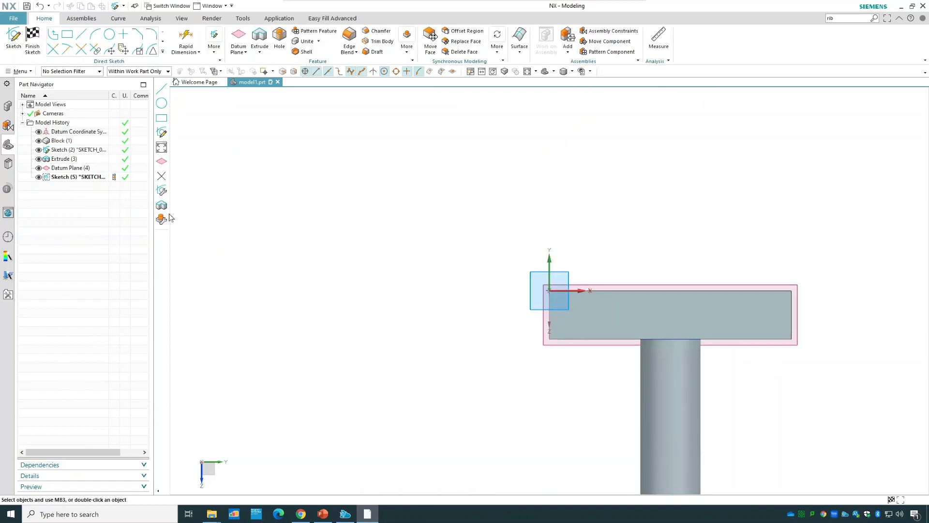
pyautogui.click(81, 35)
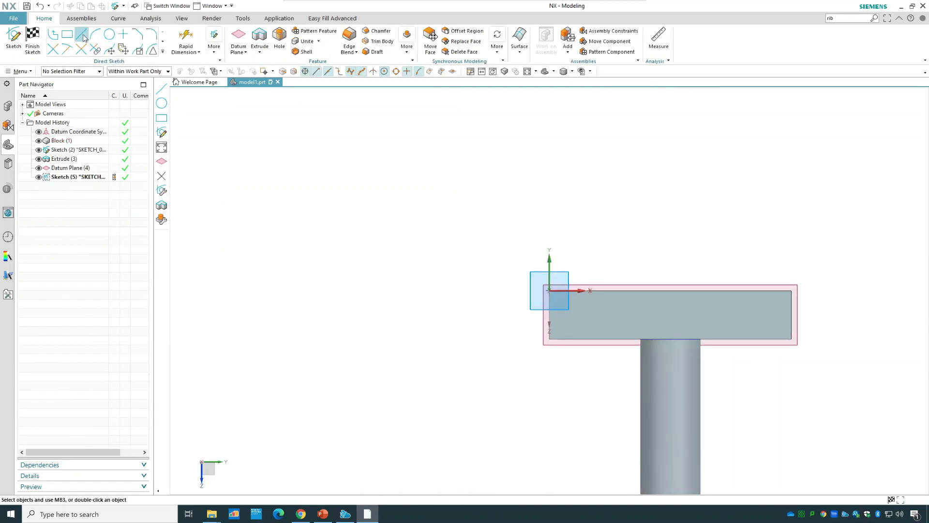
pyautogui.click(578, 340)
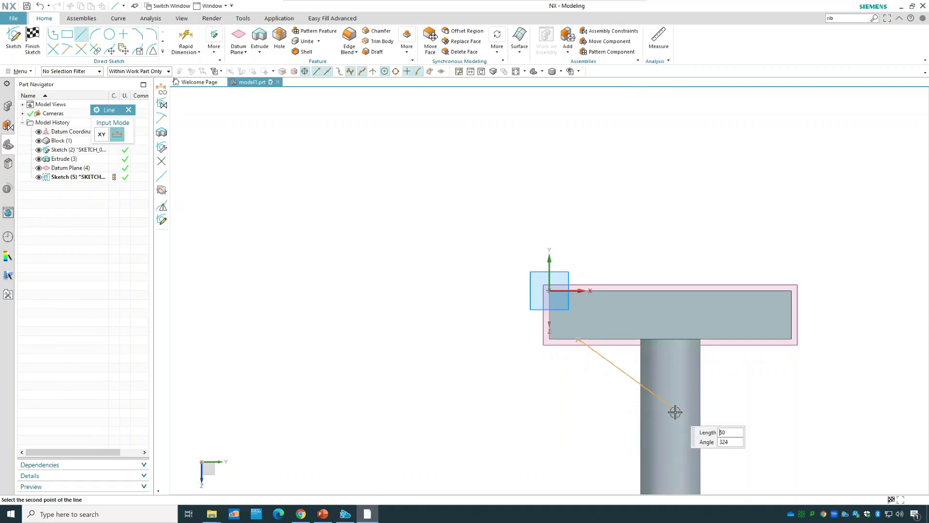
pyautogui.press('Escape')
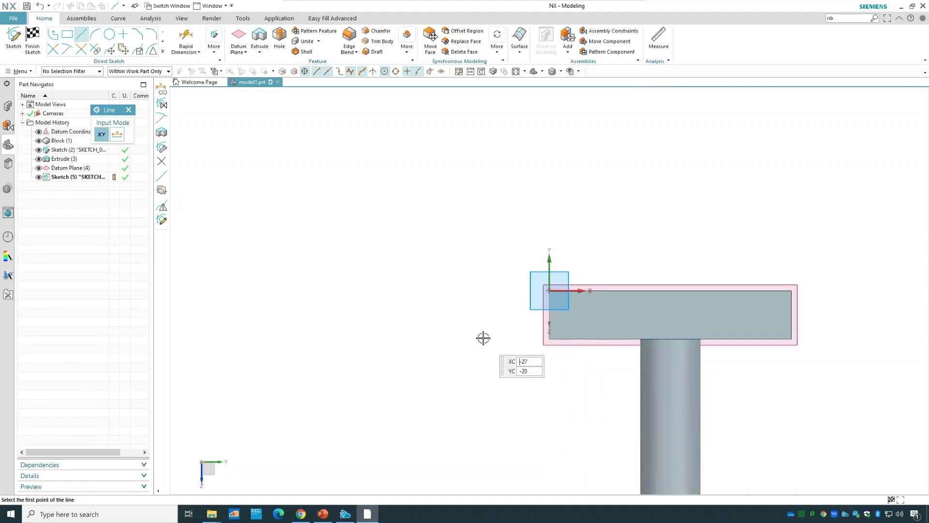
# Create an intersection curve between the cylinder's side face and the sketch plane, and finish the sketch.
pyautogui.scroll(-2, 484, 337)
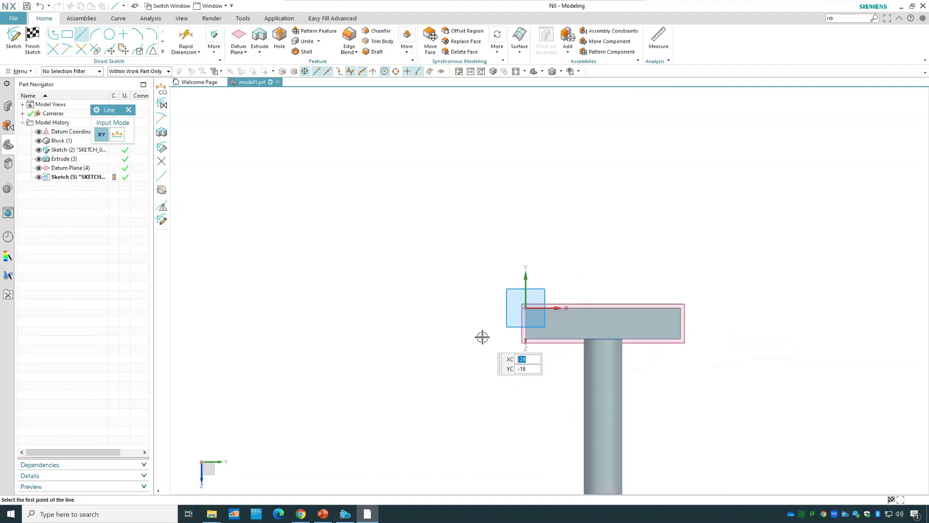
pyautogui.click(515, 72)
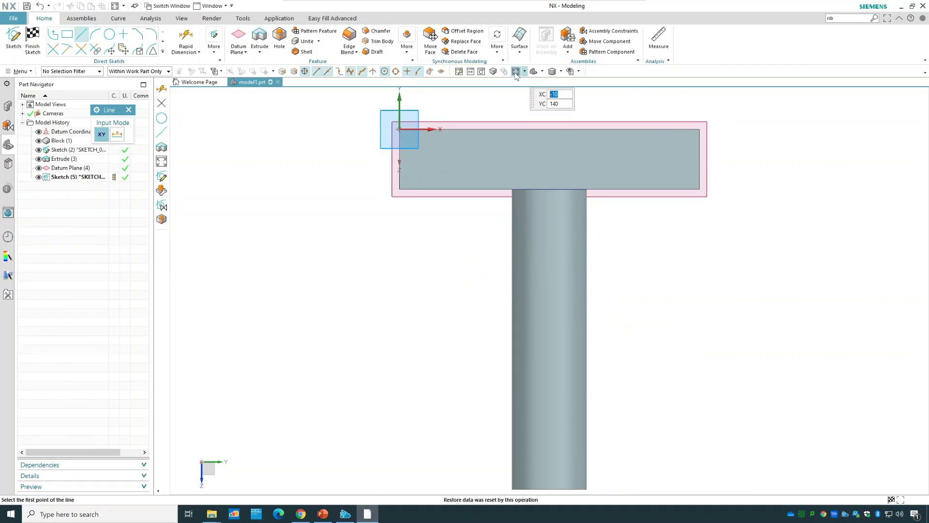
pyautogui.click(163, 52)
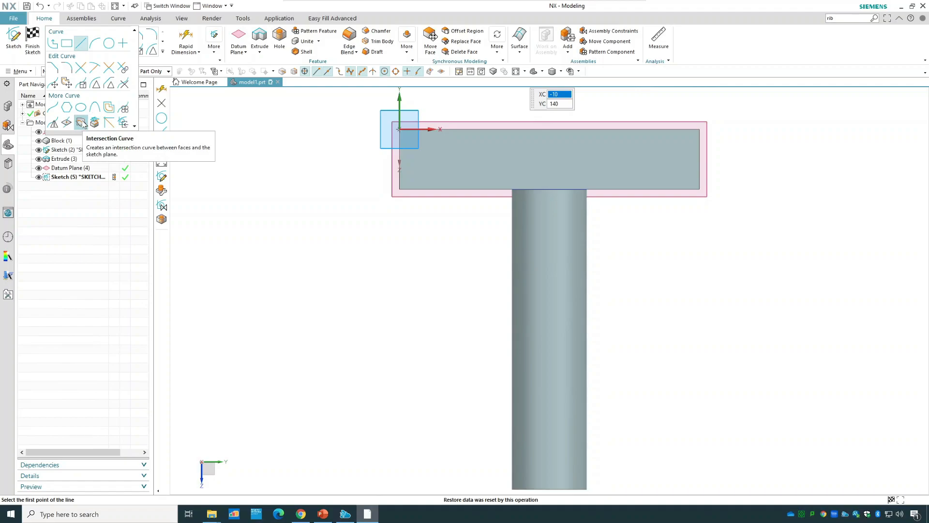
pyautogui.click(81, 123)
pyautogui.moveTo(390, 321); pyautogui.dragTo(440, 223, button='middle')
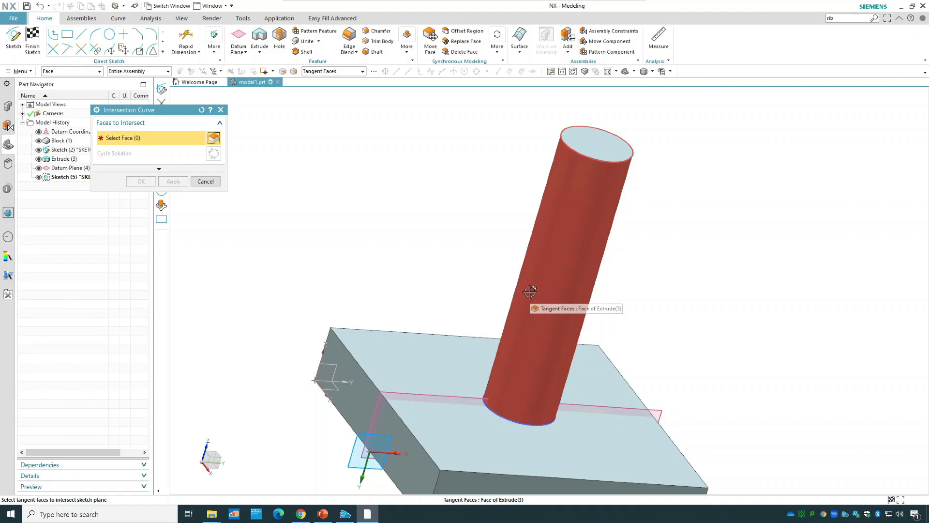
pyautogui.click(530, 292)
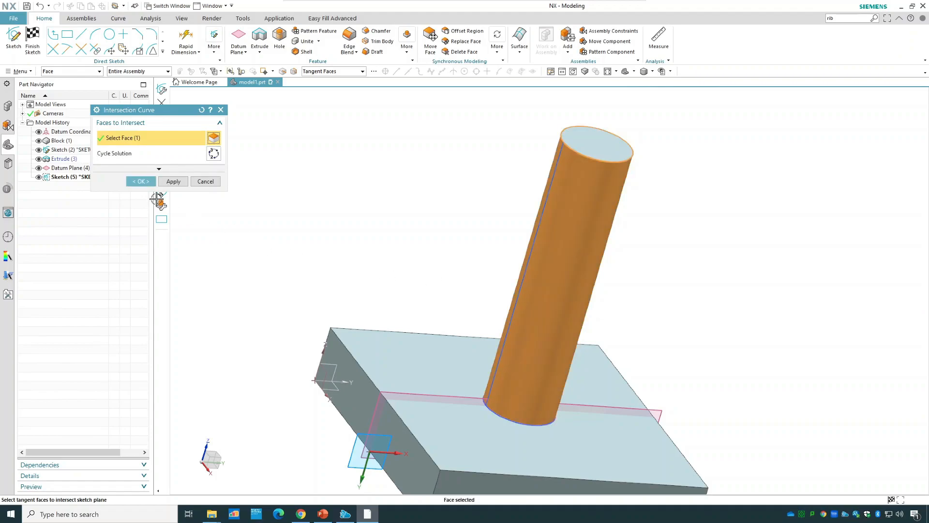
pyautogui.click(141, 181)
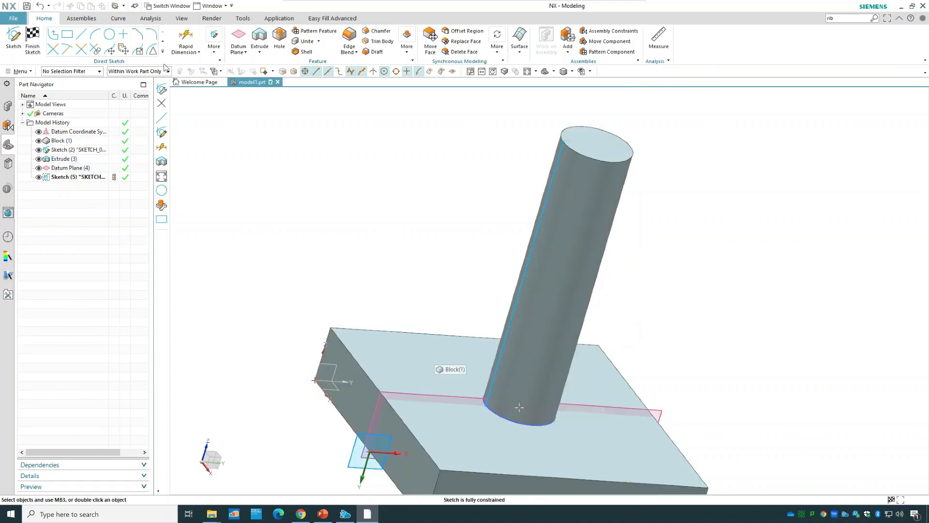
pyautogui.click(32, 41)
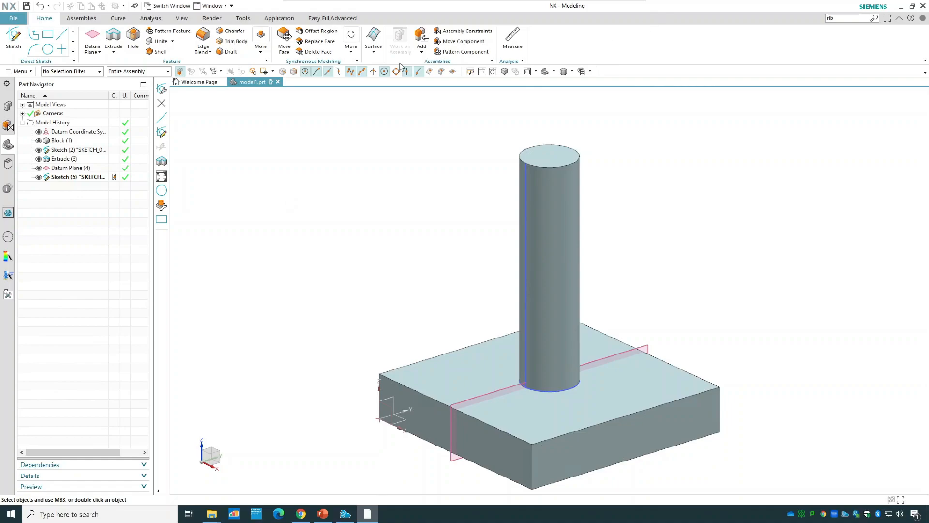
pyautogui.click(260, 51)
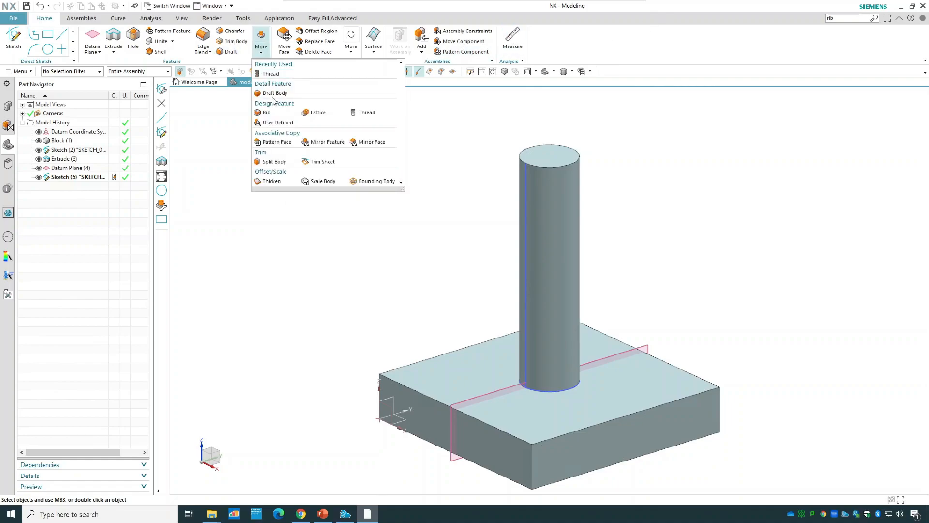
pyautogui.click(279, 113)
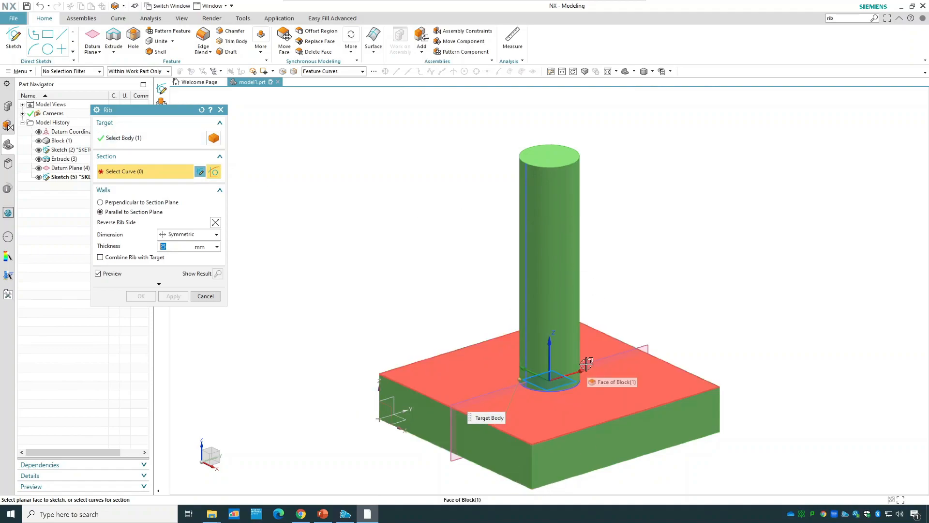
pyautogui.click(199, 296)
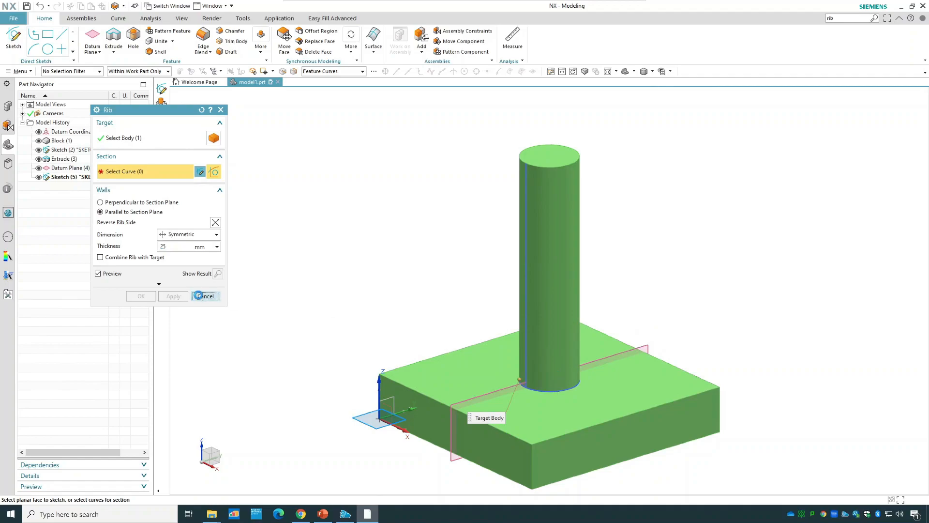
# Edit the cylinder's extrude and set its Boolean to None so it is a separate body from the block.
pyautogui.click(73, 162)
pyautogui.doubleClick(71, 160)
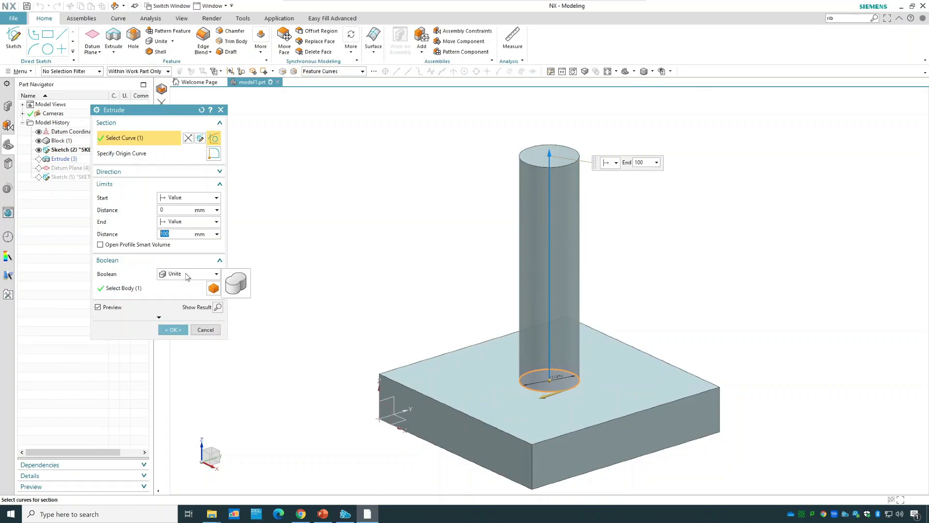
pyautogui.click(186, 274)
pyautogui.click(188, 286)
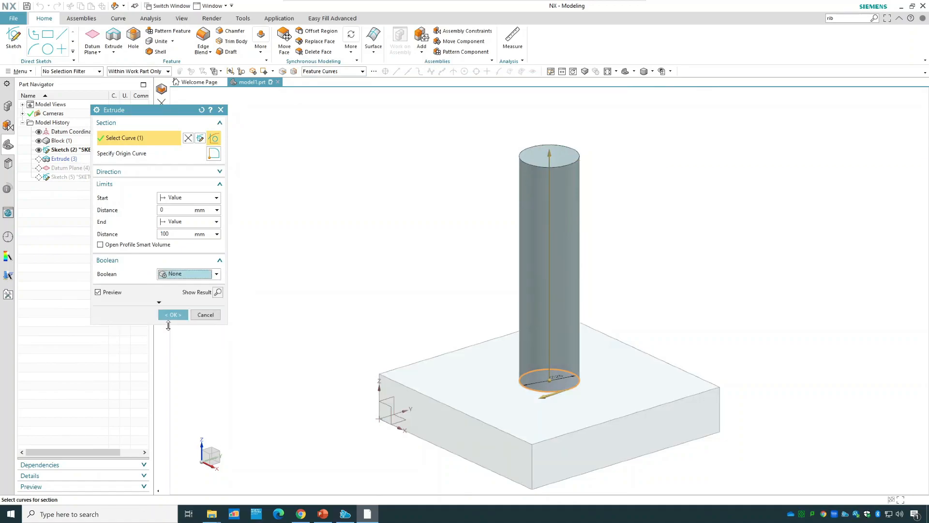
pyautogui.click(204, 315)
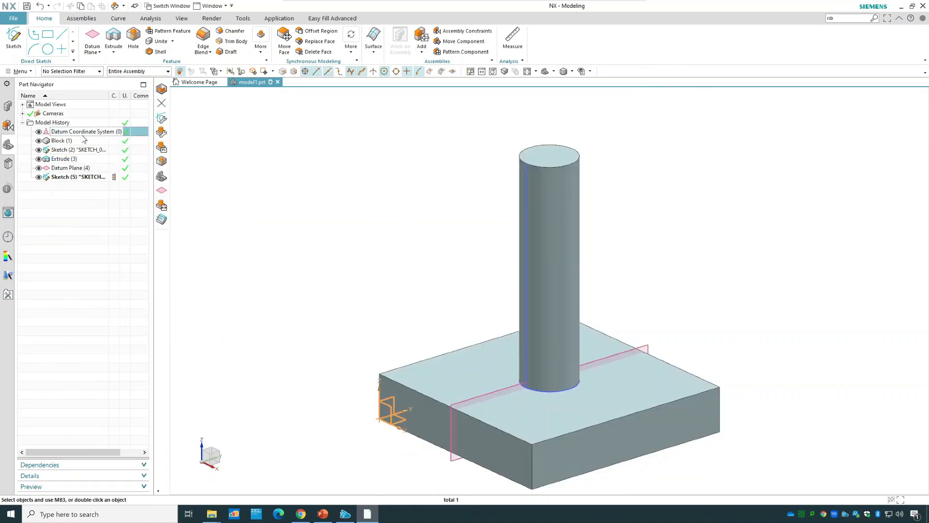
# Try the Rib command with the cylinder as the target body instead of the block.
pyautogui.click(87, 142)
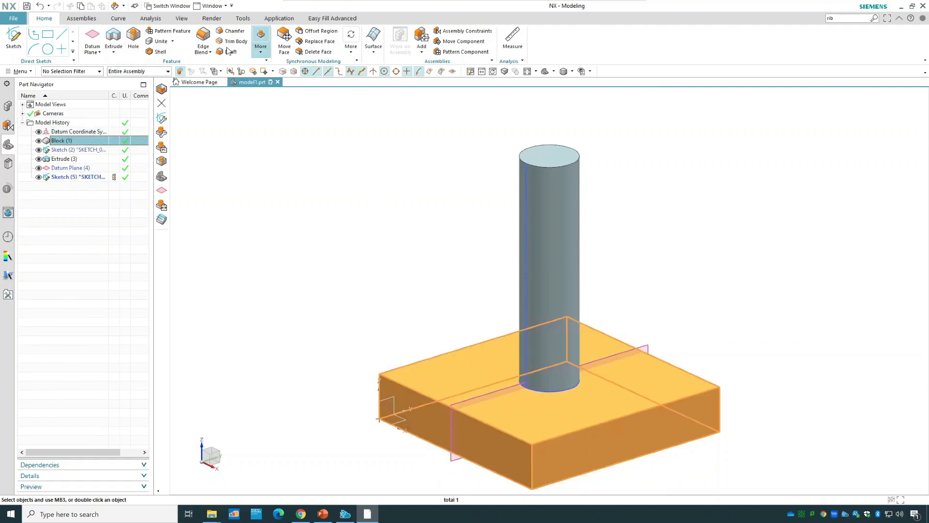
pyautogui.click(261, 43)
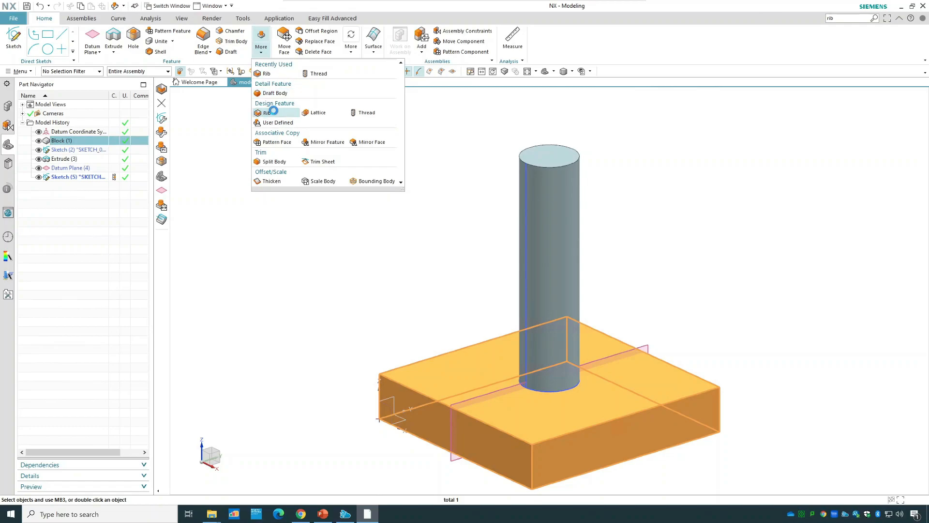
pyautogui.click(274, 111)
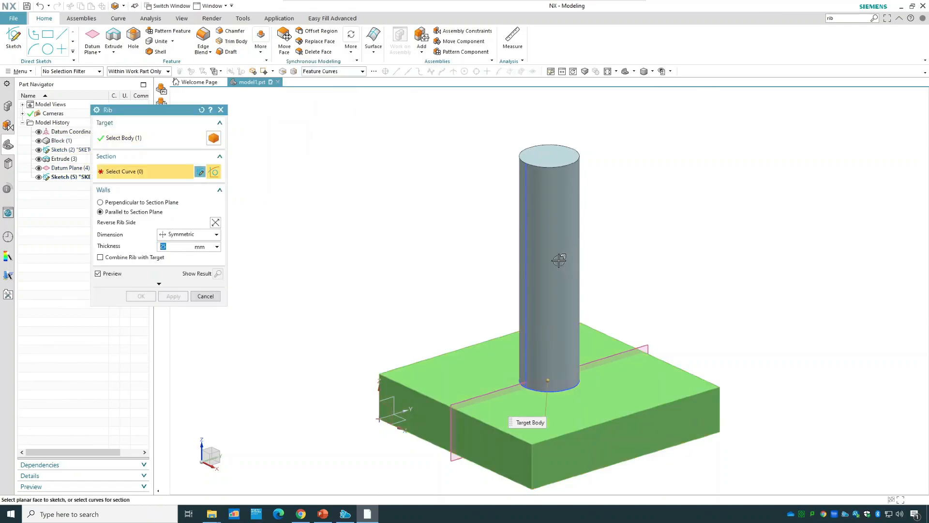
pyautogui.click(141, 138)
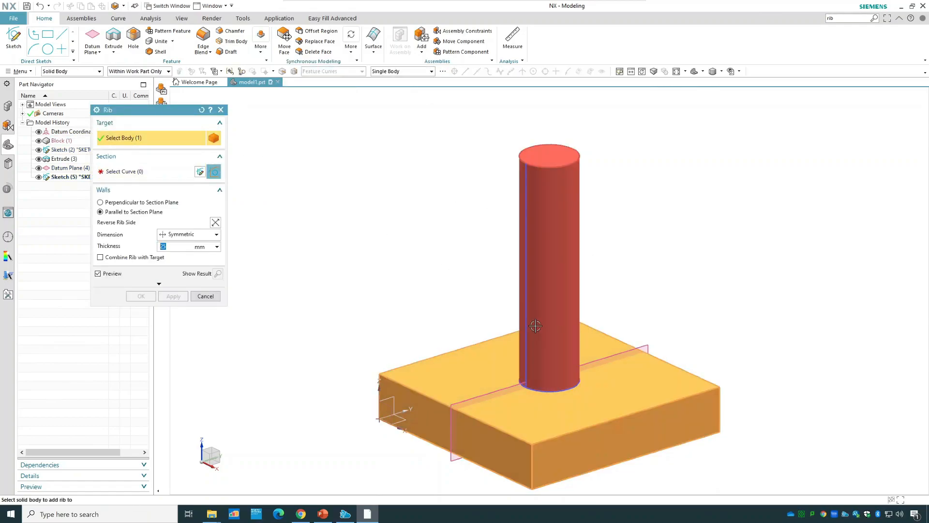
pyautogui.click(552, 319)
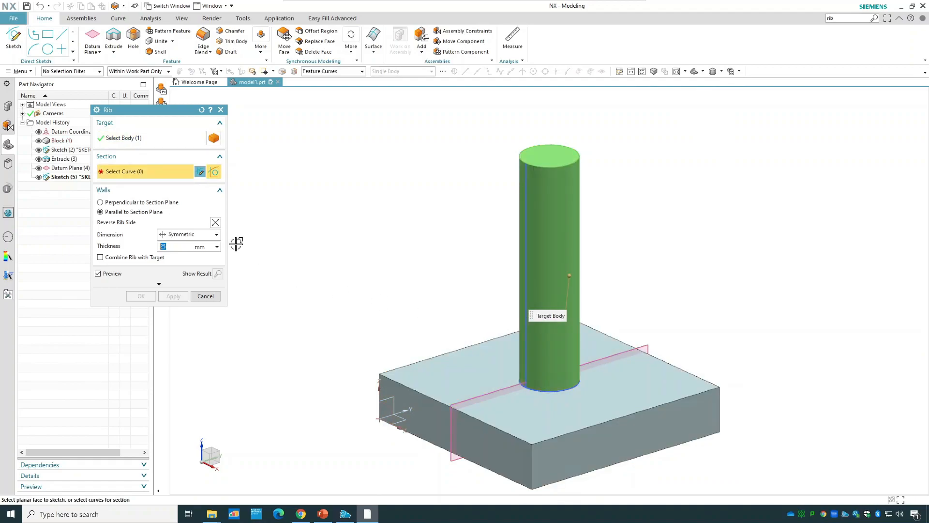
pyautogui.click(205, 296)
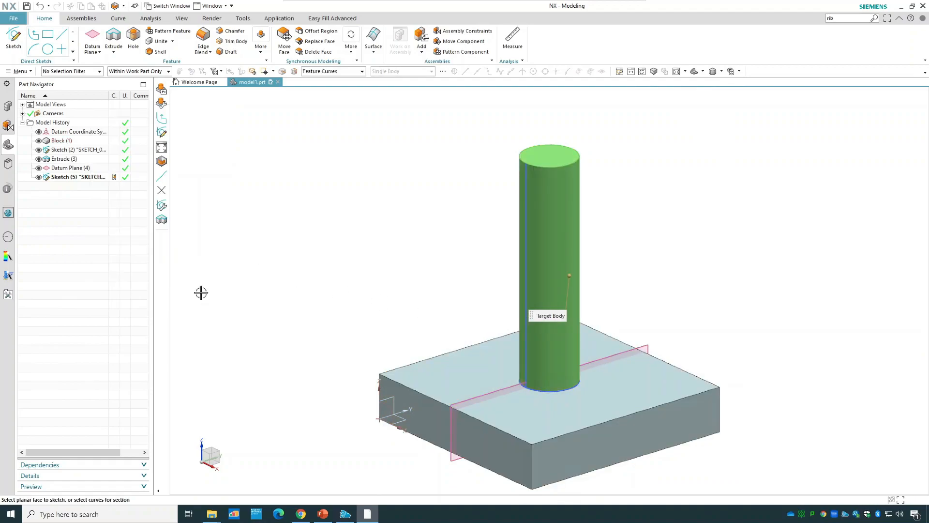
# Edit the cylinder's extrude and set its Boolean to Unite with the base block.
pyautogui.doubleClick(67, 159)
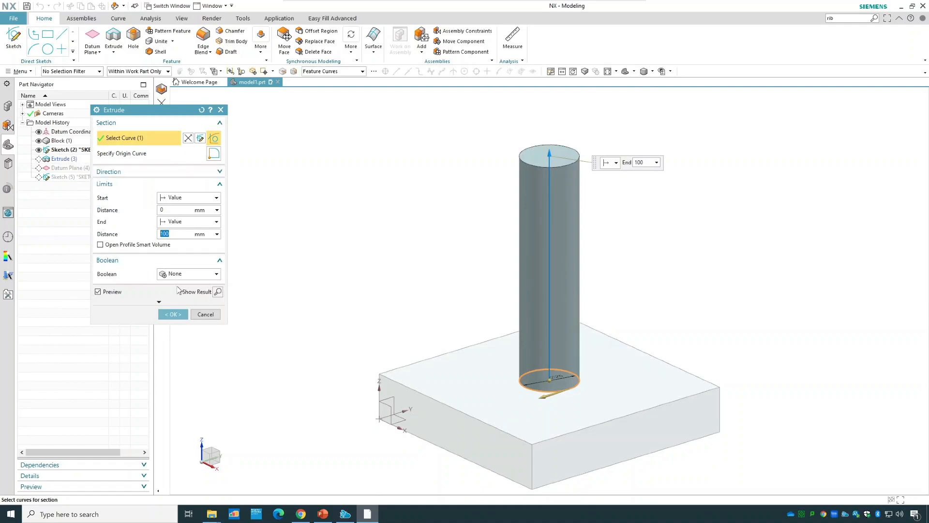
pyautogui.click(181, 274)
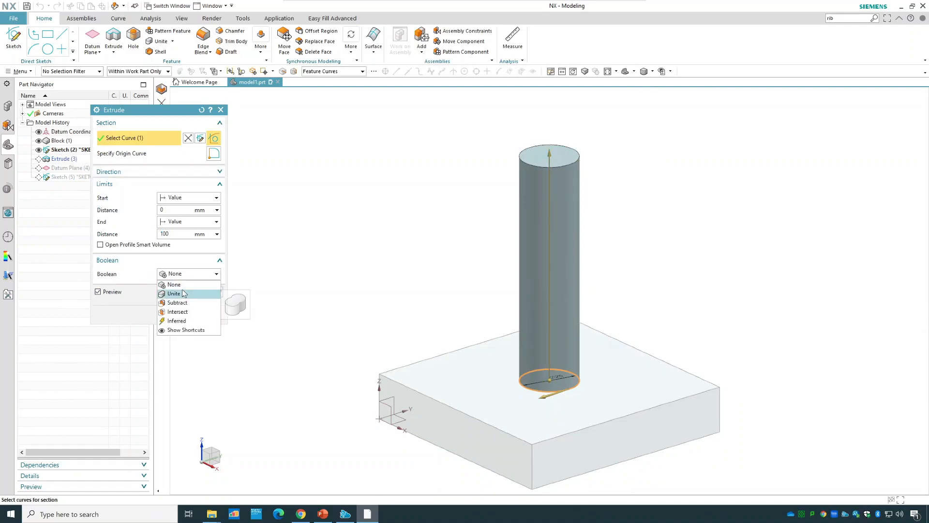
pyautogui.click(174, 293)
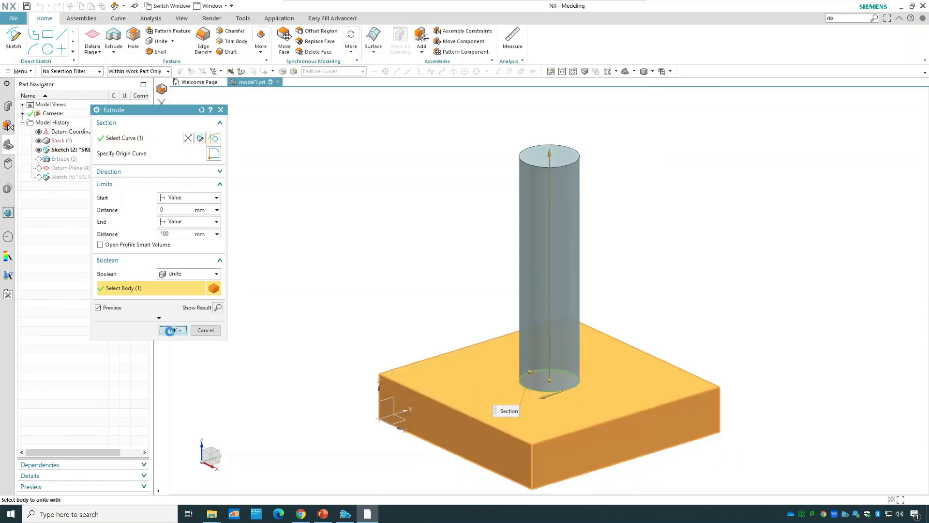
pyautogui.click(172, 333)
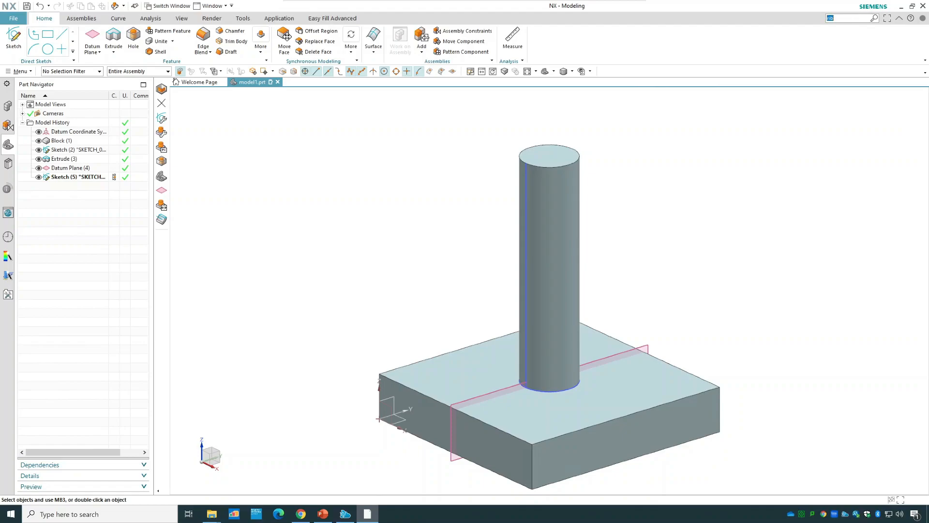
# Search the commands for "rib", start the Rib command and close the command search.
pyautogui.click(847, 19)
pyautogui.write('rib')
pyautogui.press('Return')
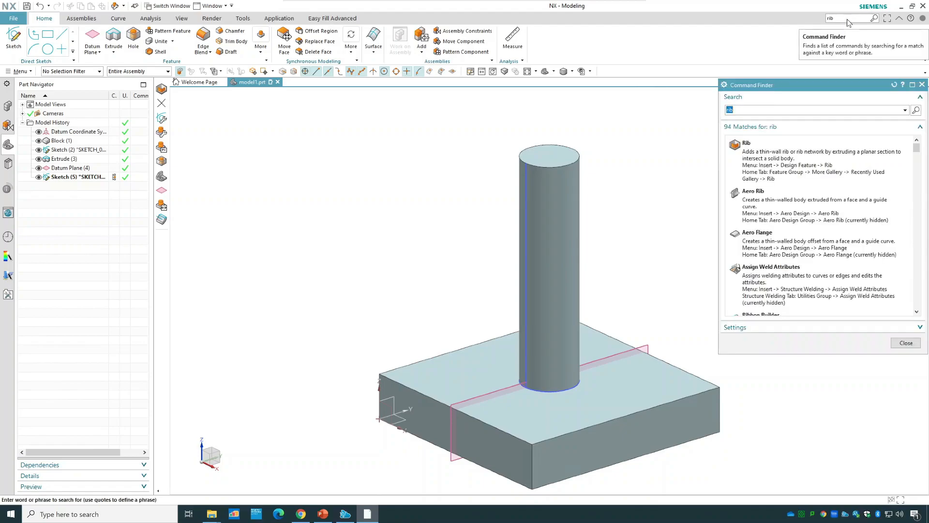
pyautogui.click(845, 160)
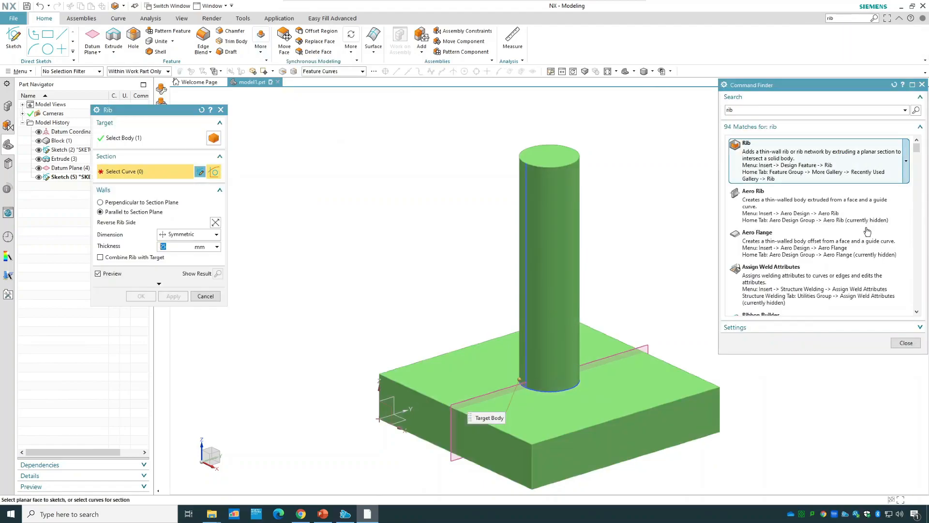
pyautogui.click(905, 345)
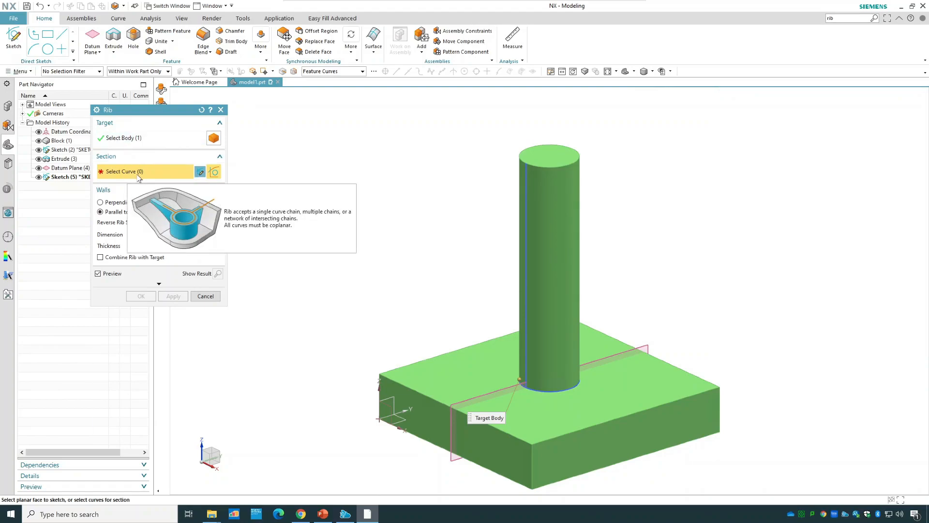
# Start a new section sketch for the rib on the datum plane midway through the block.
pyautogui.click(200, 173)
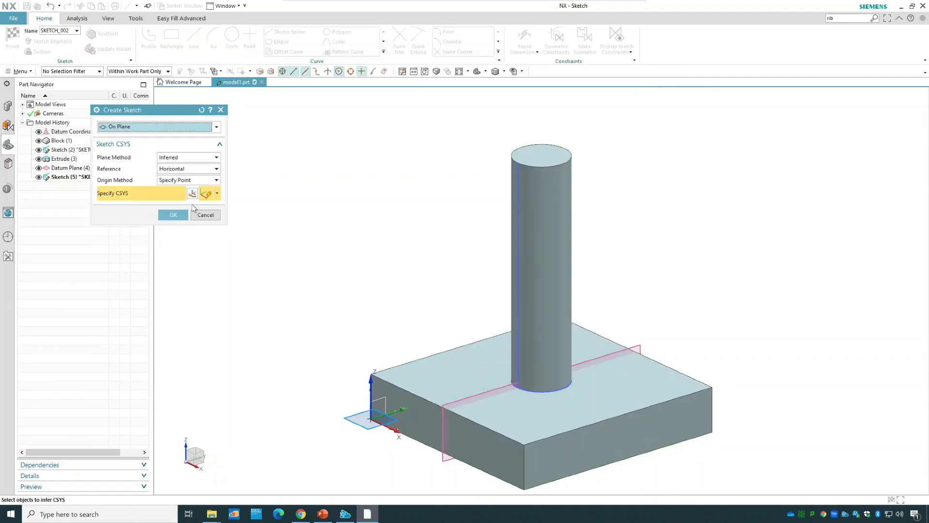
pyautogui.click(68, 168)
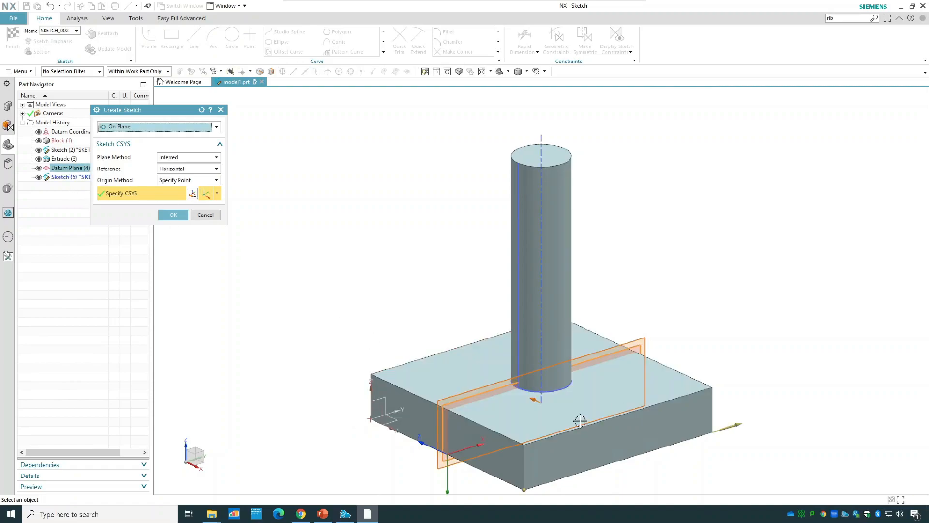
pyautogui.click(172, 214)
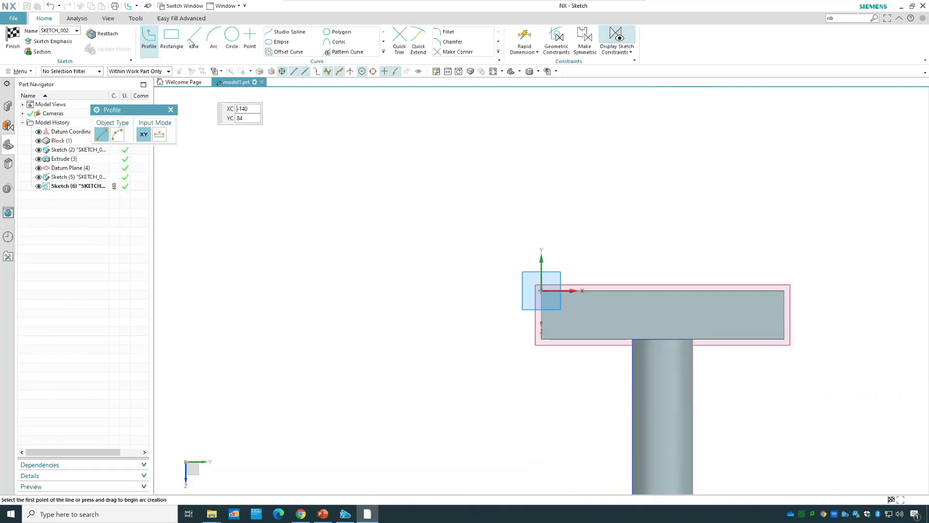
# Sketch a slanted line about 65.1 mm long from the block's top edge to the cylinder's side, and finish the sketch.
pyautogui.click(191, 42)
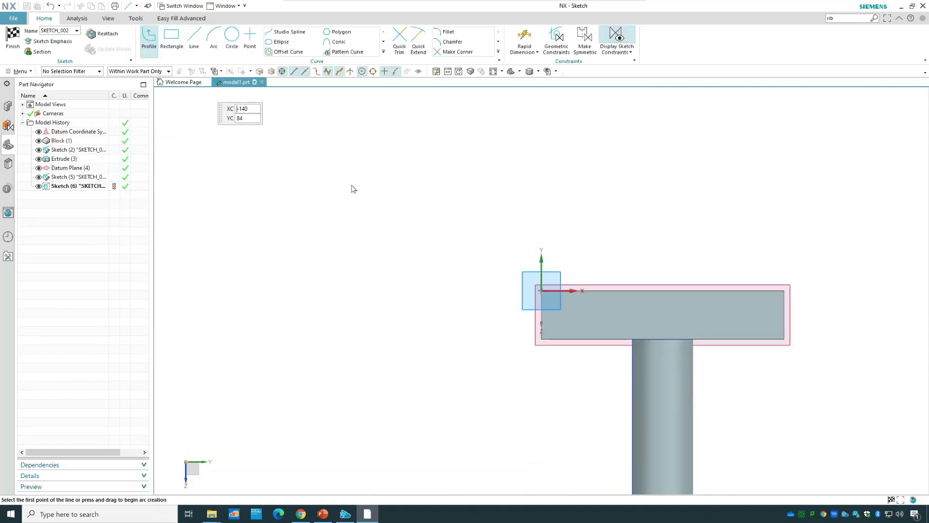
pyautogui.click(566, 338)
pyautogui.scroll(-2, 617, 438)
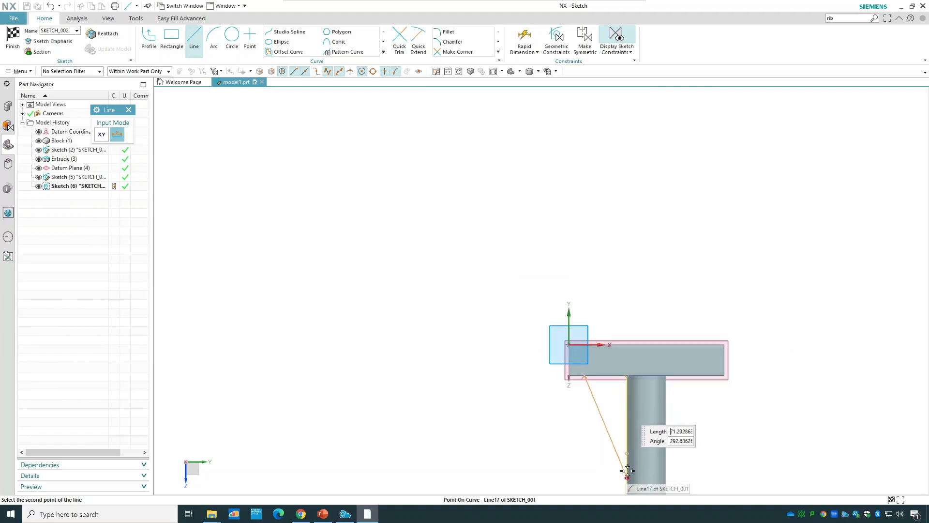
pyautogui.click(627, 469)
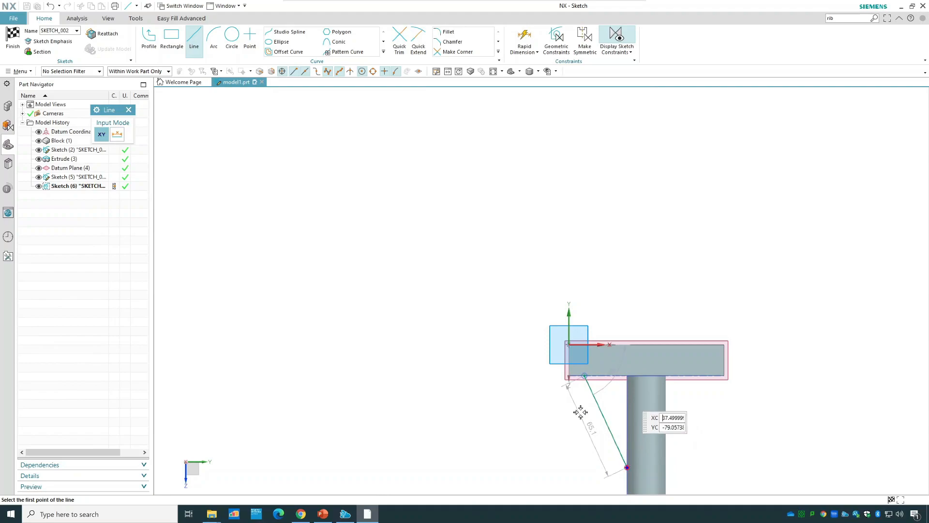
pyautogui.click(12, 39)
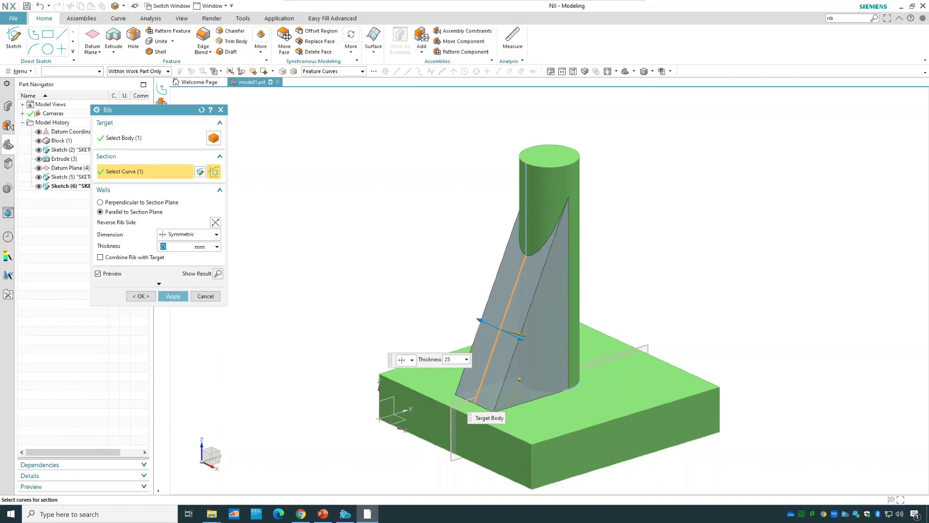
# Set the rib thickness to 20 mm and preview the finished result.
pyautogui.write('20')
pyautogui.click(218, 274)
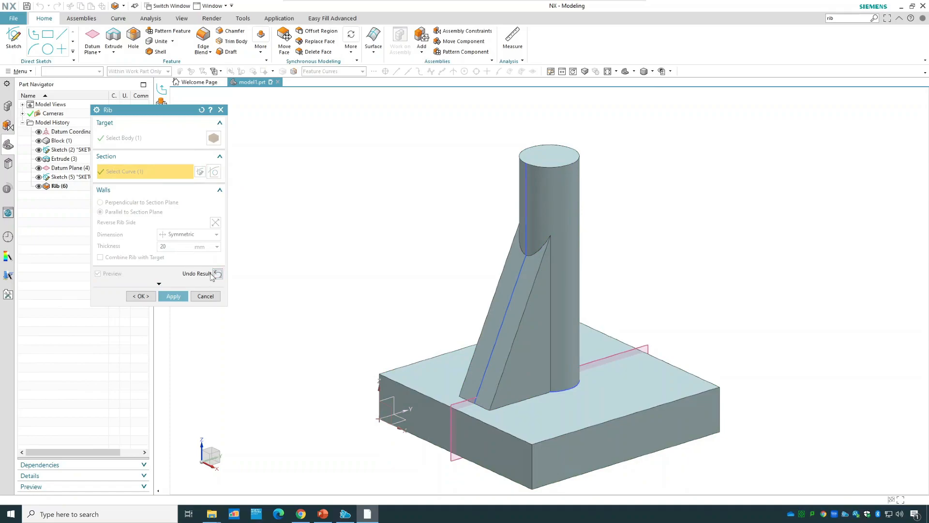
pyautogui.click(217, 274)
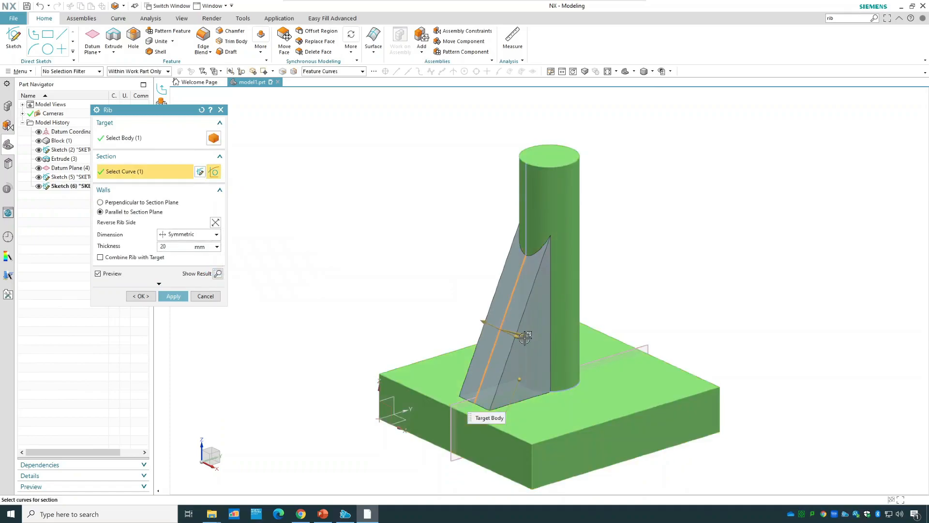
# Try an asymmetric rib wall, adjusting its thickness to 5 mm and then 1.5 mm.
pyautogui.moveTo(521, 337)
pyautogui.mouseDown()
pyautogui.moveTo(538, 347)
pyautogui.moveTo(503, 333)
pyautogui.mouseUp()
pyautogui.click(190, 236)
pyautogui.click(185, 254)
pyautogui.moveTo(452, 257); pyautogui.dragTo(455, 261, button='middle')
pyautogui.scroll(5, 484, 290)
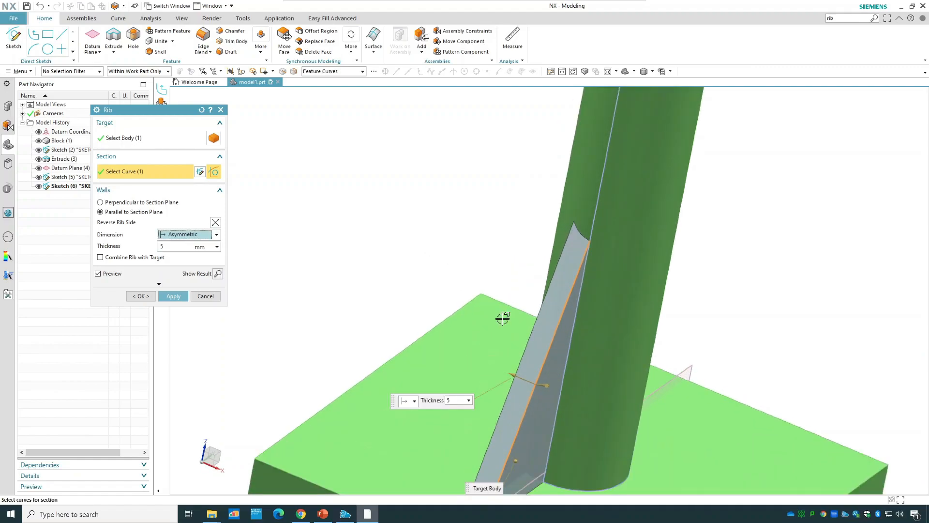
pyautogui.moveTo(507, 374); pyautogui.dragTo(543, 386)
# Make the rib wall symmetric with a thickness of 11 mm, create the rib and restore the trimetric view.
pyautogui.click(165, 235)
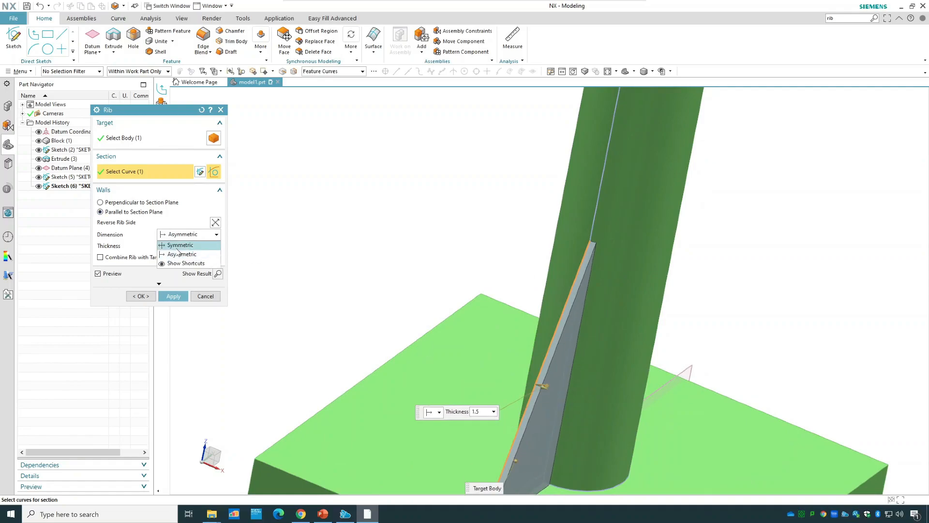
pyautogui.click(252, 262)
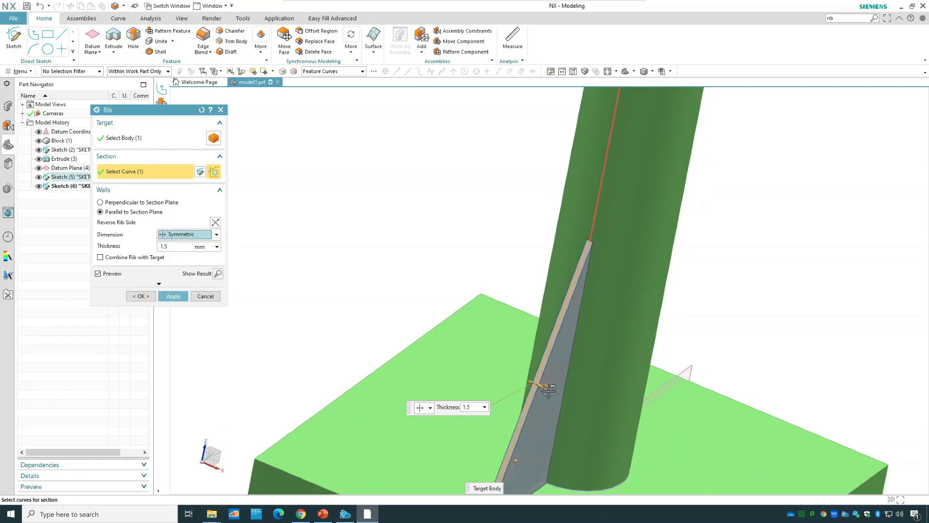
pyautogui.moveTo(549, 388); pyautogui.dragTo(563, 395)
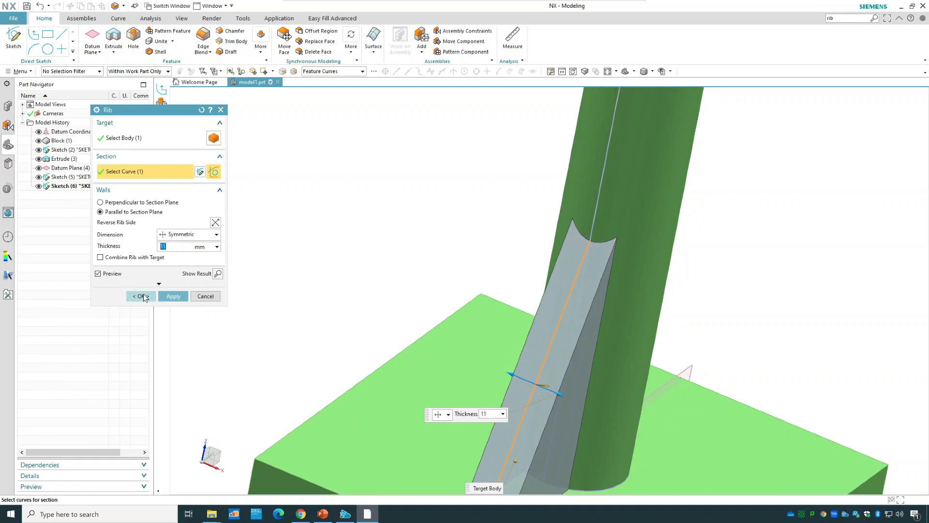
pyautogui.click(143, 294)
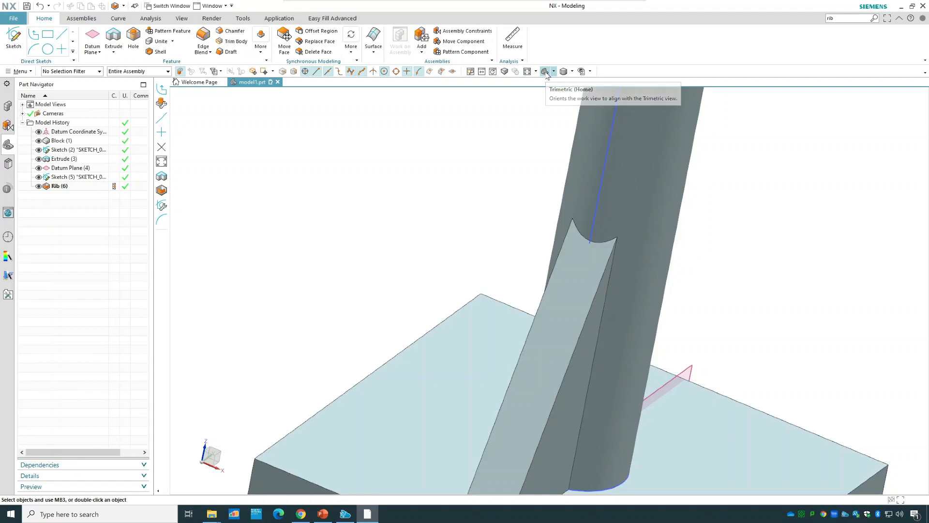
pyautogui.click(545, 72)
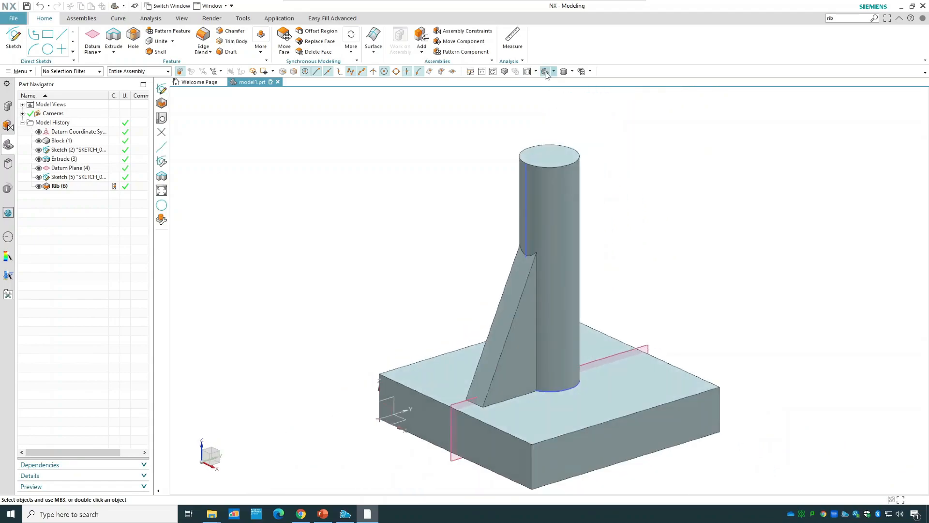
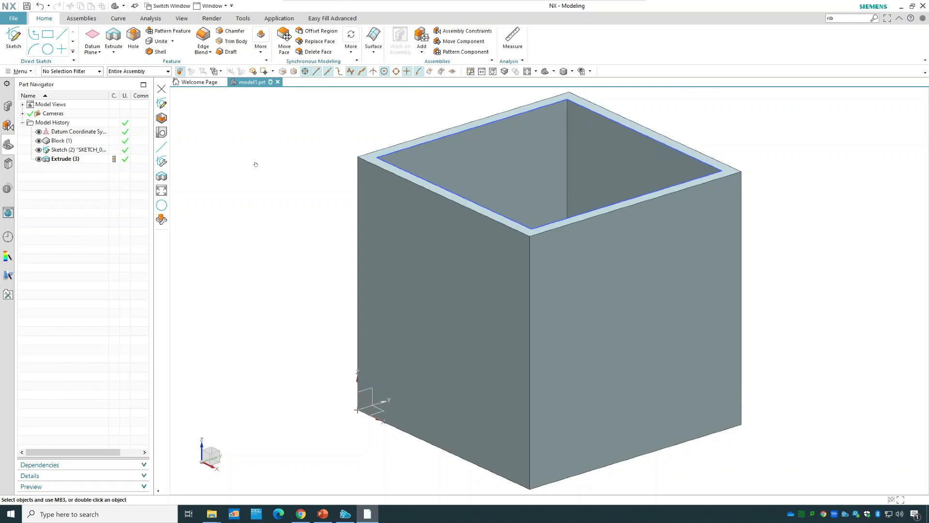
pyautogui.click(262, 51)
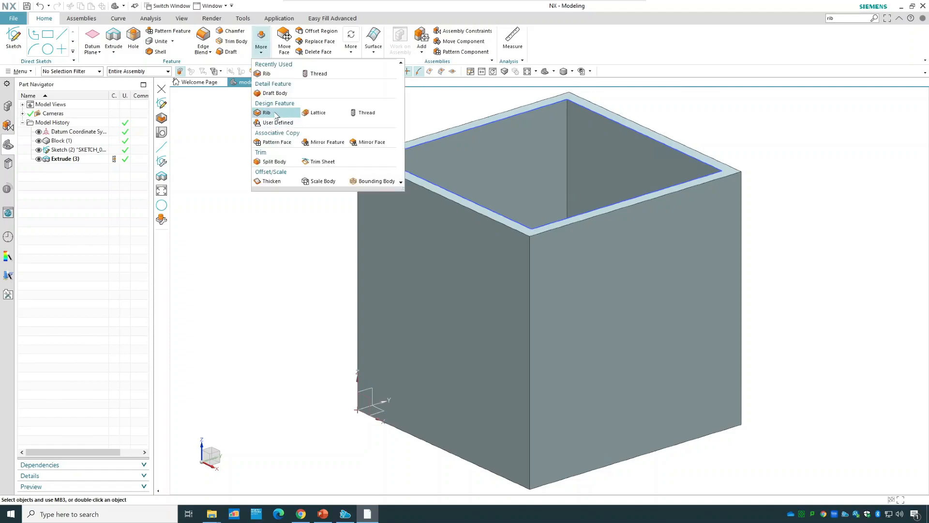
pyautogui.click(276, 114)
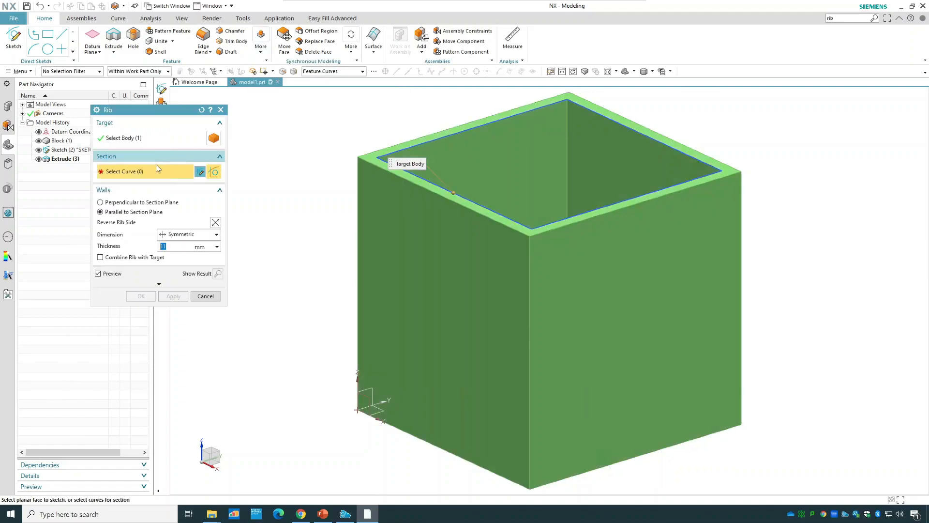
pyautogui.moveTo(322, 148); pyautogui.dragTo(319, 153, button='middle')
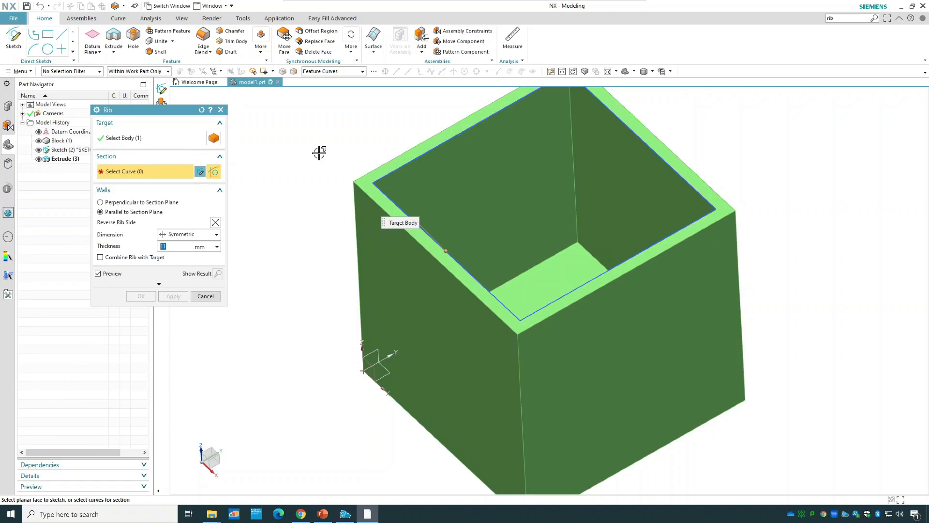
pyautogui.click(214, 296)
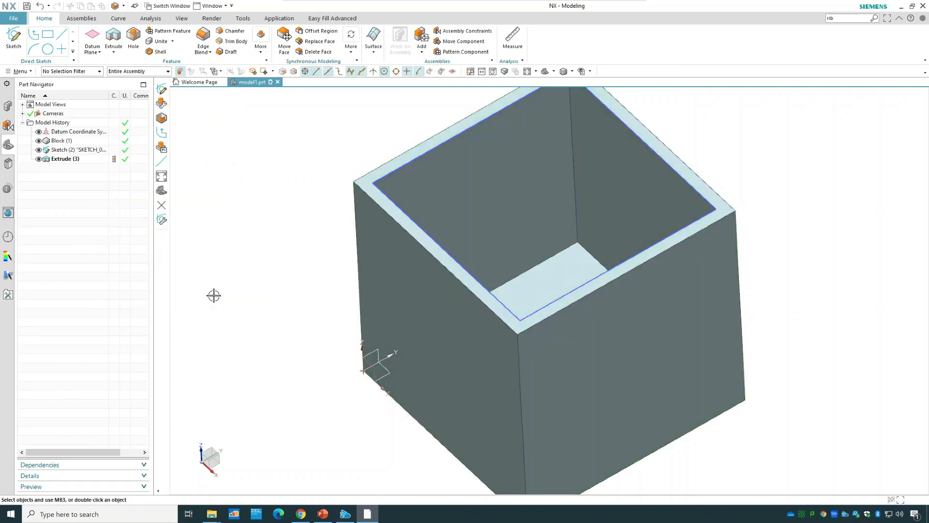
# Create a bisector datum plane midway between the top and bottom faces of the hollow block.
pyautogui.click(93, 51)
pyautogui.click(101, 66)
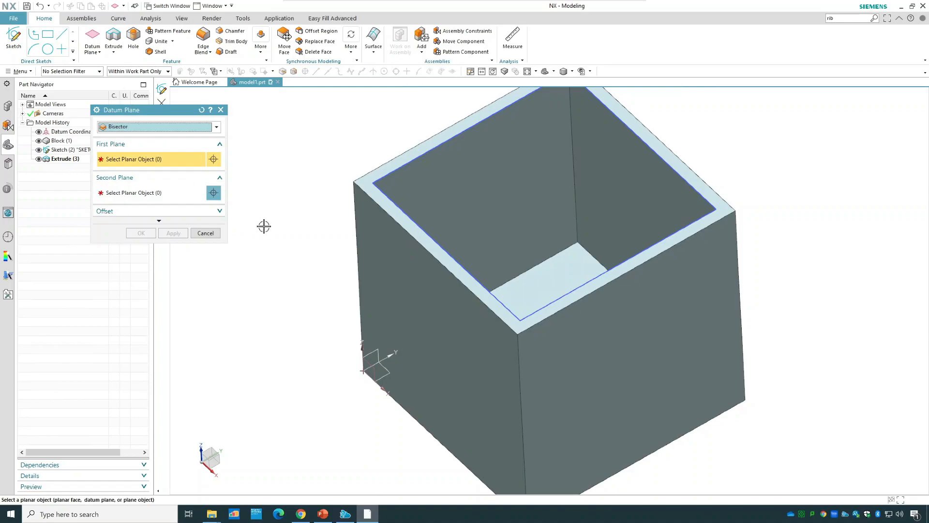
pyautogui.click(357, 186)
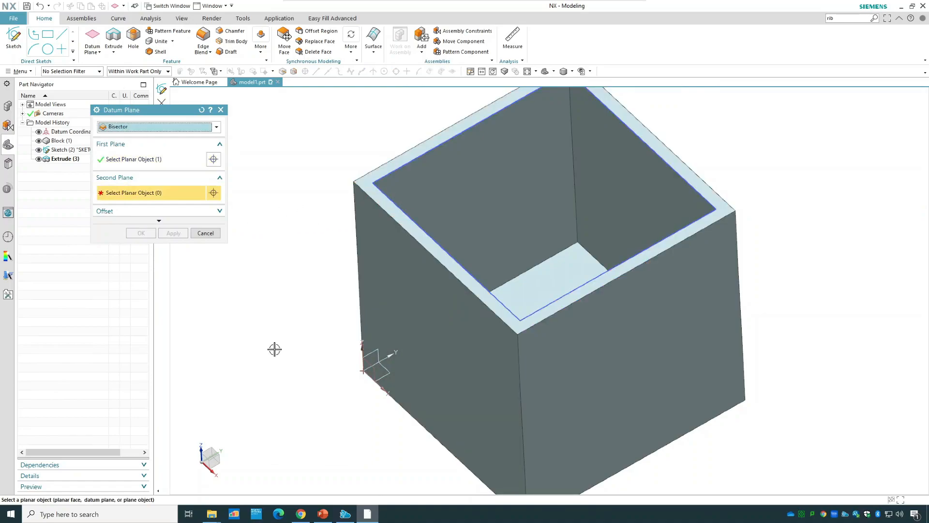
pyautogui.moveTo(275, 349); pyautogui.dragTo(306, 262, button='middle')
pyautogui.click(450, 388)
pyautogui.click(143, 233)
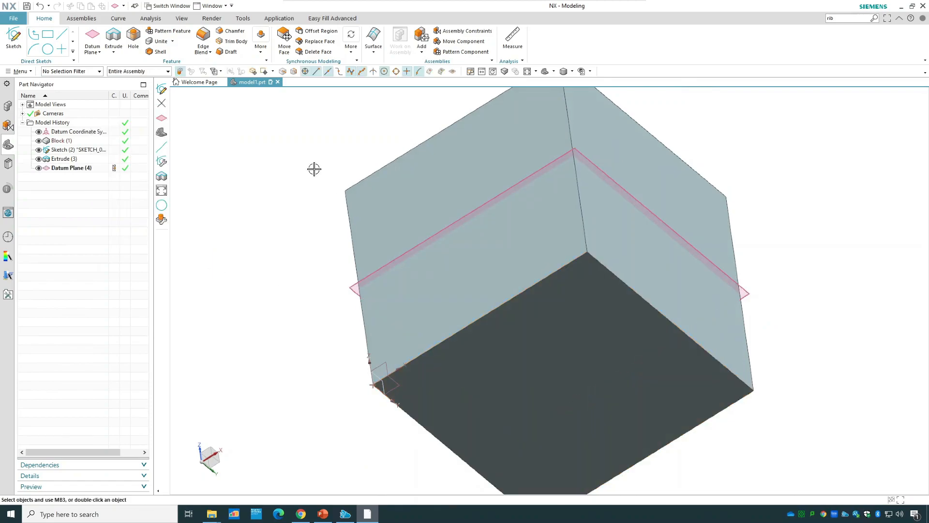
# Start a rib on the hollow block and open its section sketch on the mid-height datum plane.
pyautogui.moveTo(303, 195); pyautogui.dragTo(286, 242, button='middle')
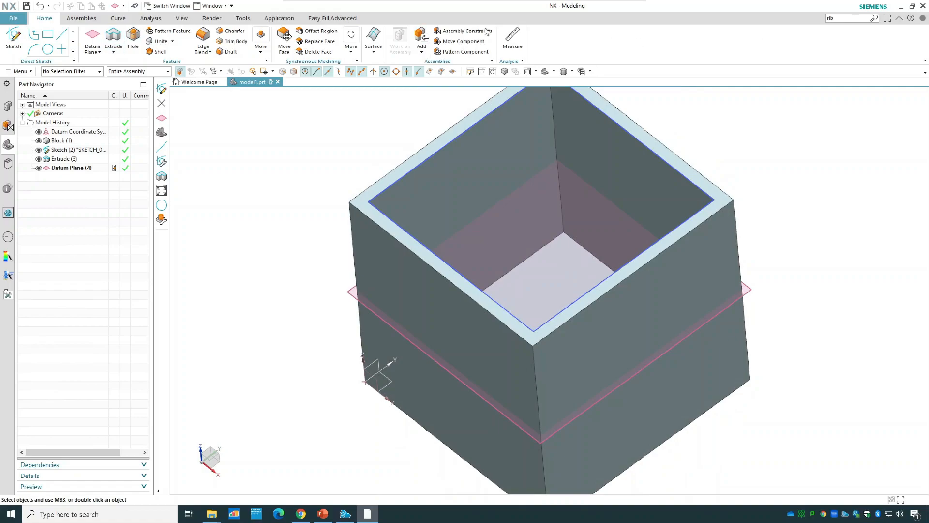
pyautogui.click(260, 42)
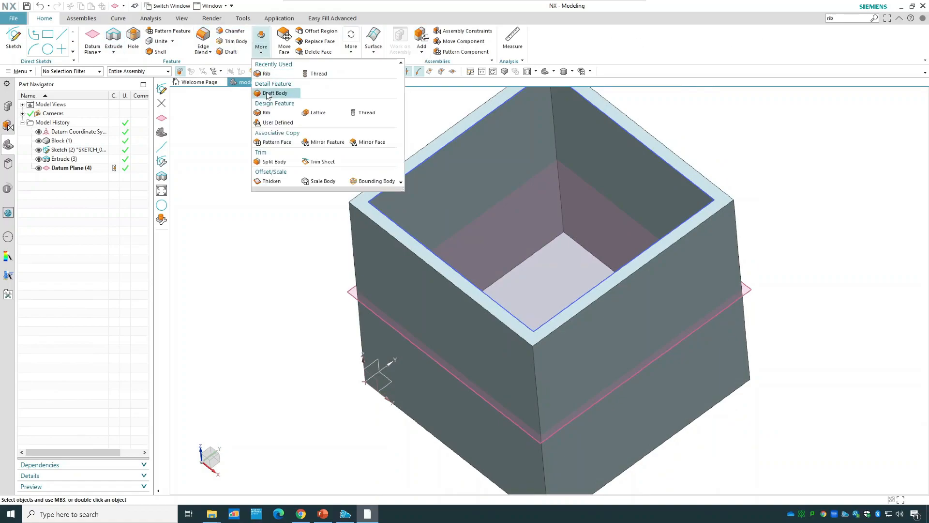
pyautogui.click(278, 114)
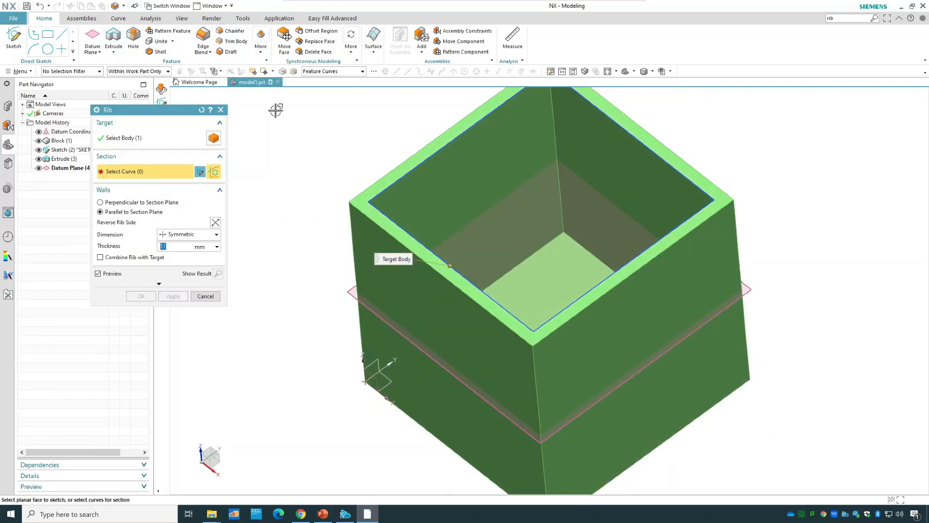
pyautogui.click(200, 171)
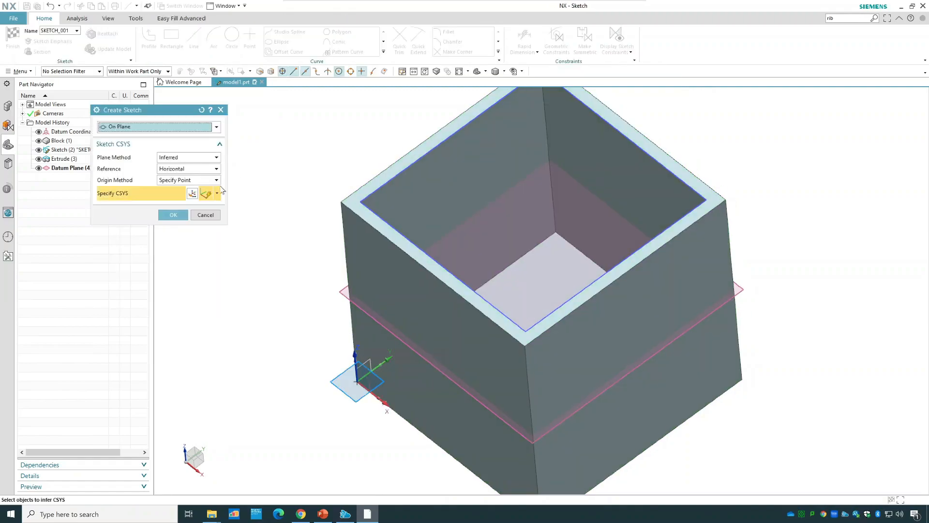
pyautogui.click(58, 167)
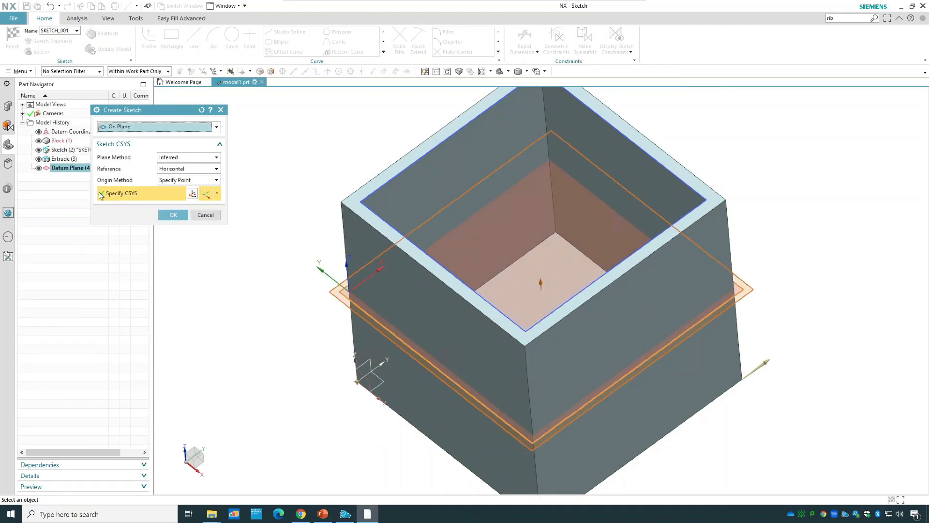
pyautogui.click(171, 216)
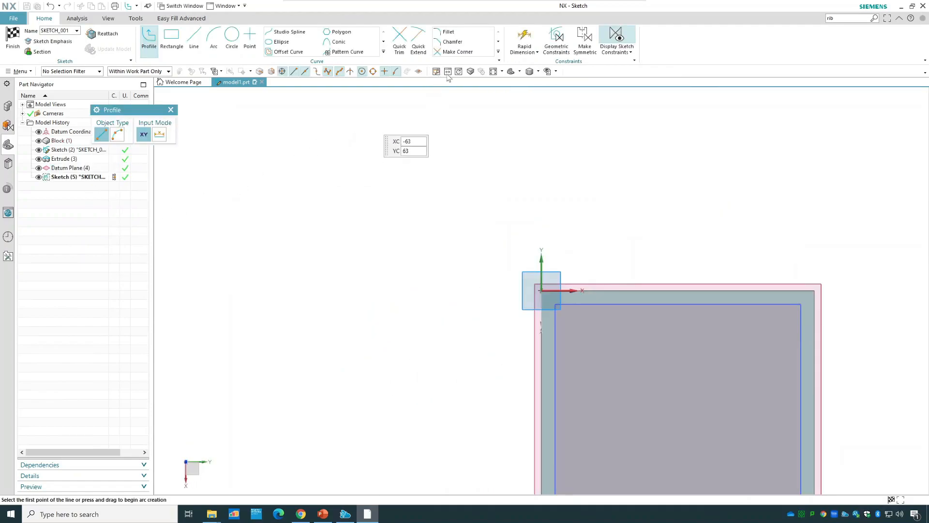
# Sketch a horizontal line inward from an inner side's midpoint and a vertical line about 45 mm long to the upper inner edge, and finish the sketch.
pyautogui.click(491, 71)
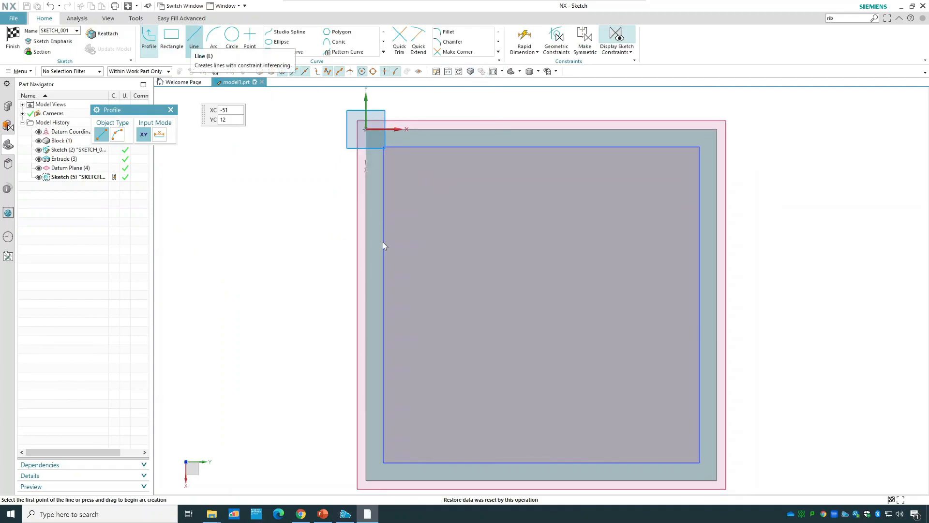
pyautogui.click(193, 42)
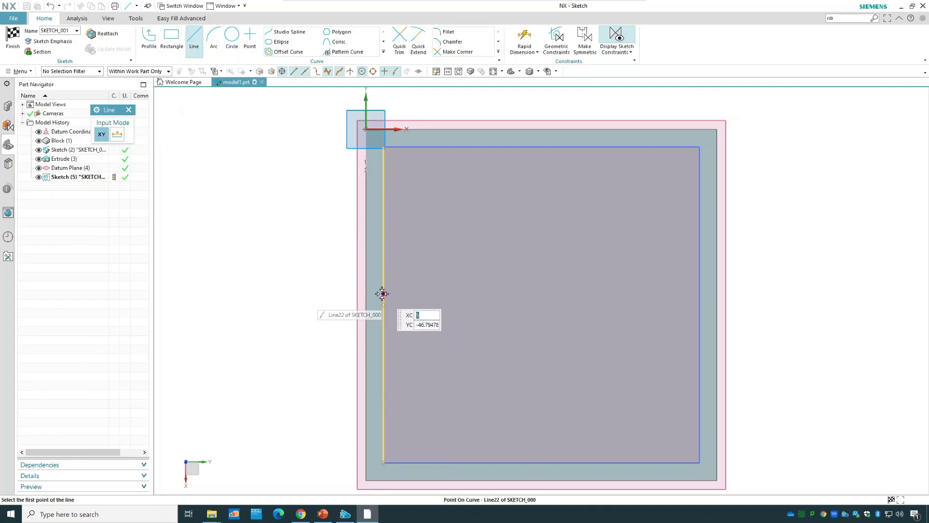
pyautogui.click(383, 294)
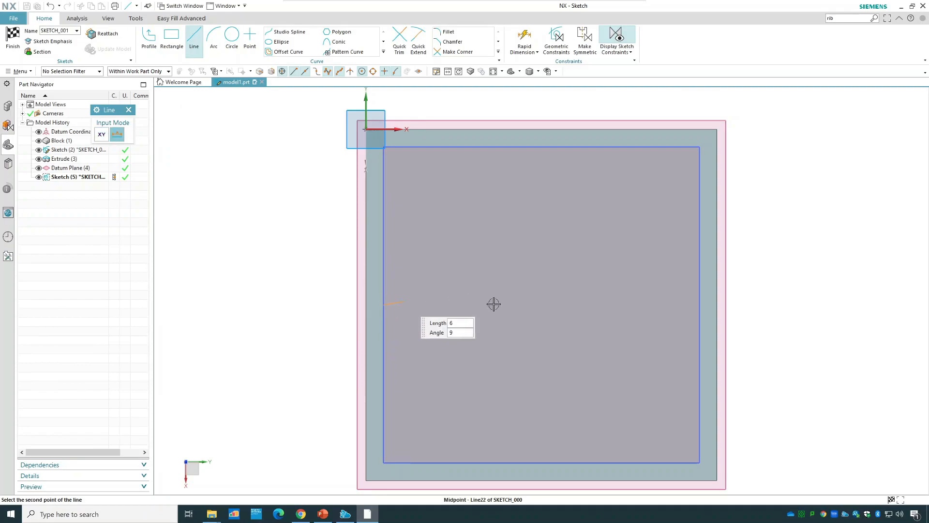
pyautogui.click(532, 305)
pyautogui.click(531, 305)
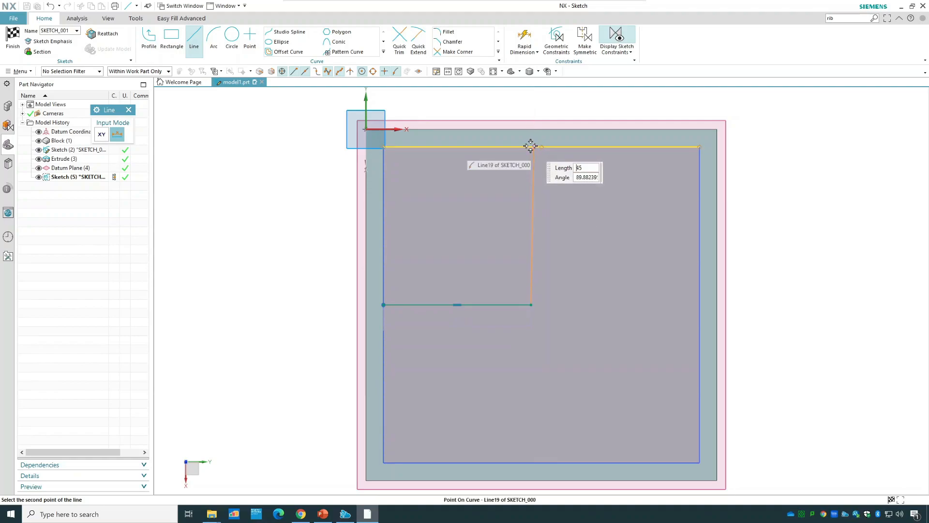
pyautogui.click(529, 146)
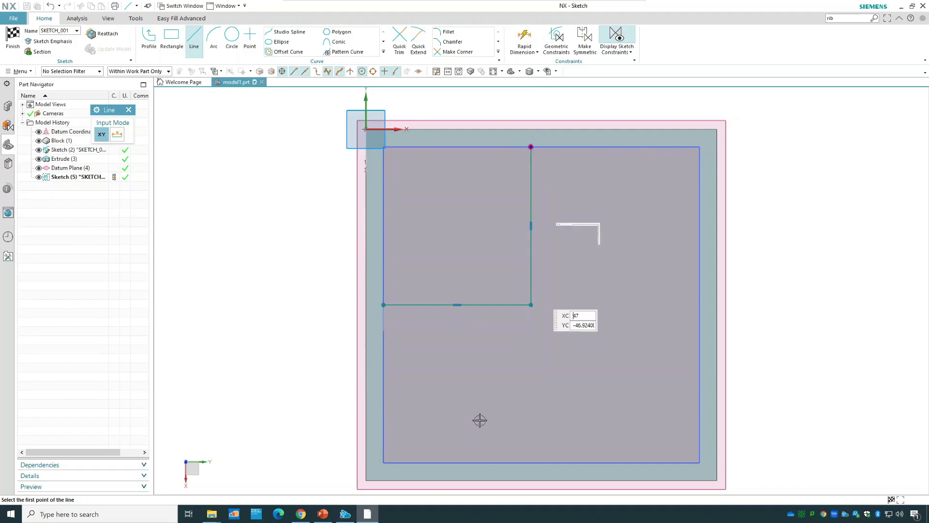
pyautogui.click(13, 38)
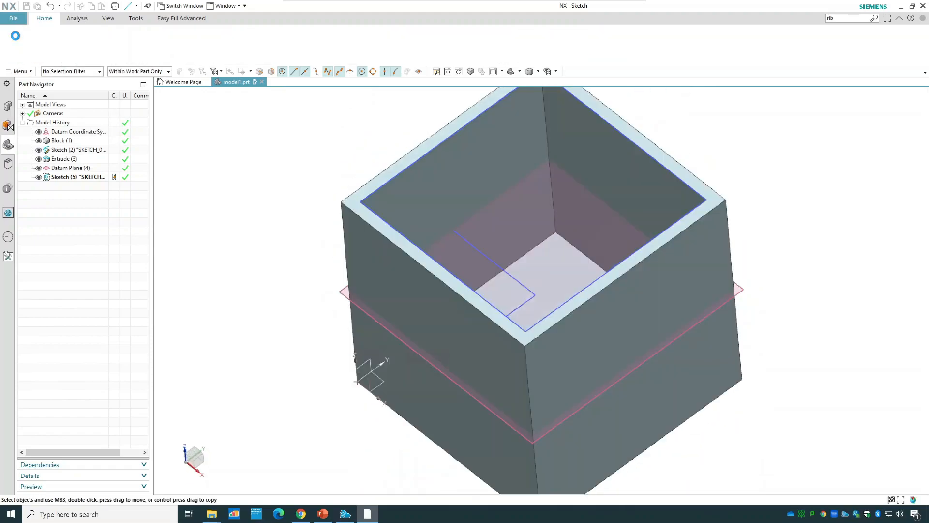
# Set the rib thickness to 5 mm, try the asymmetric dimension option and return it to symmetric.
pyautogui.moveTo(272, 177); pyautogui.dragTo(273, 179, button='middle')
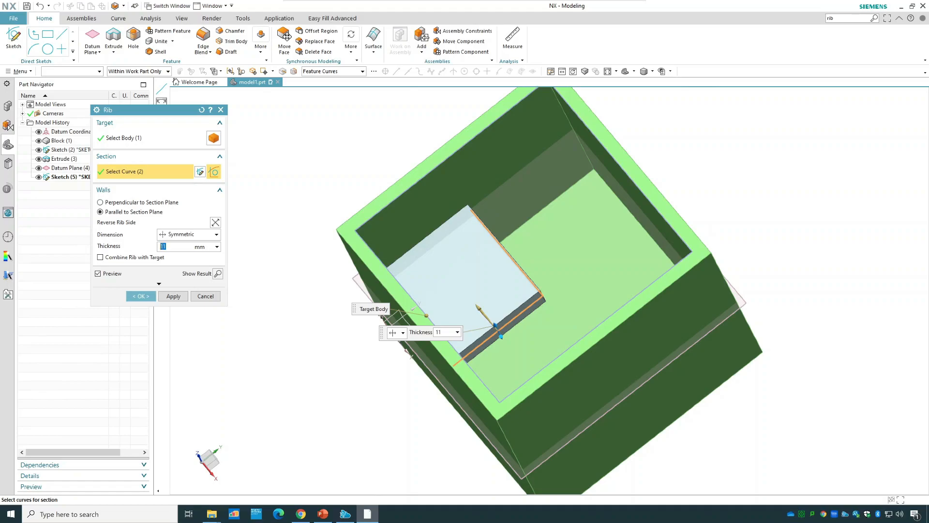
pyautogui.click(165, 235)
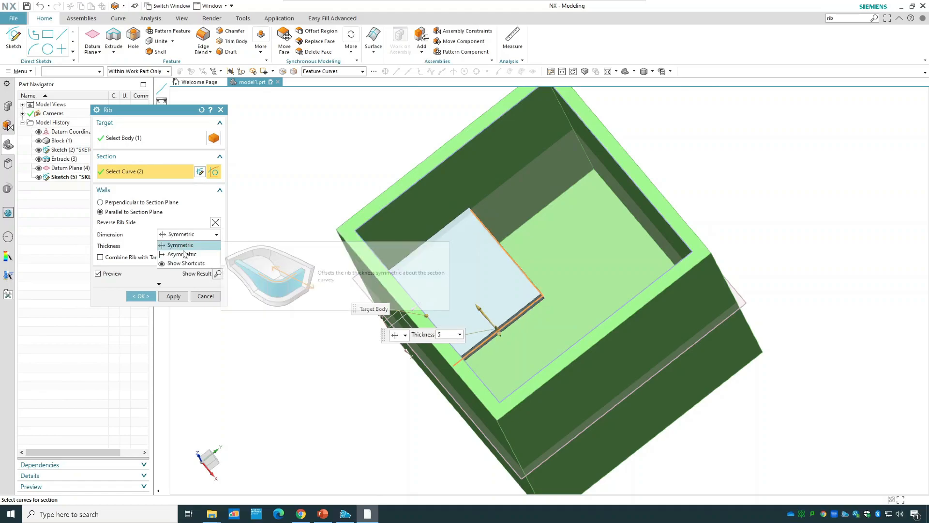
pyautogui.click(184, 255)
pyautogui.click(179, 234)
pyautogui.click(189, 244)
pyautogui.moveTo(293, 181); pyautogui.dragTo(293, 198, button='middle')
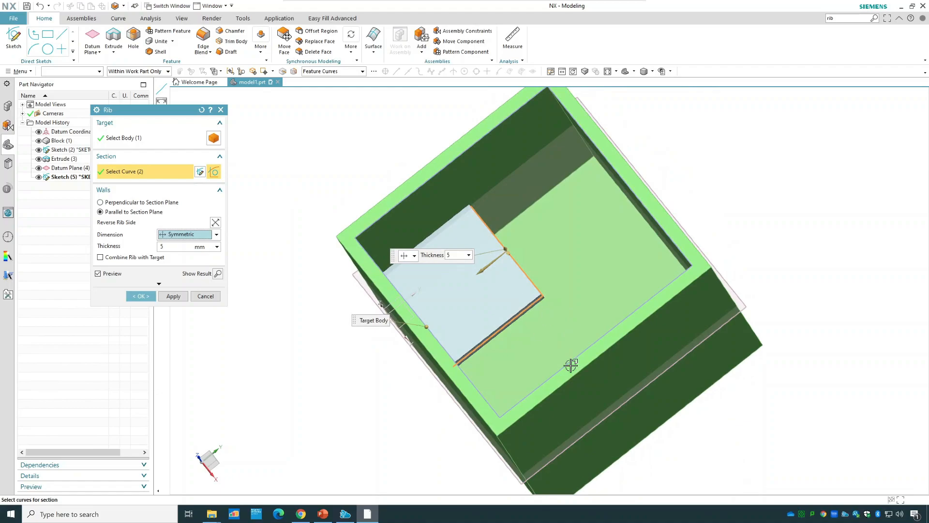
# Try the rib walls perpendicular and then parallel to the section plane, and deselect both section curves.
pyautogui.click(170, 204)
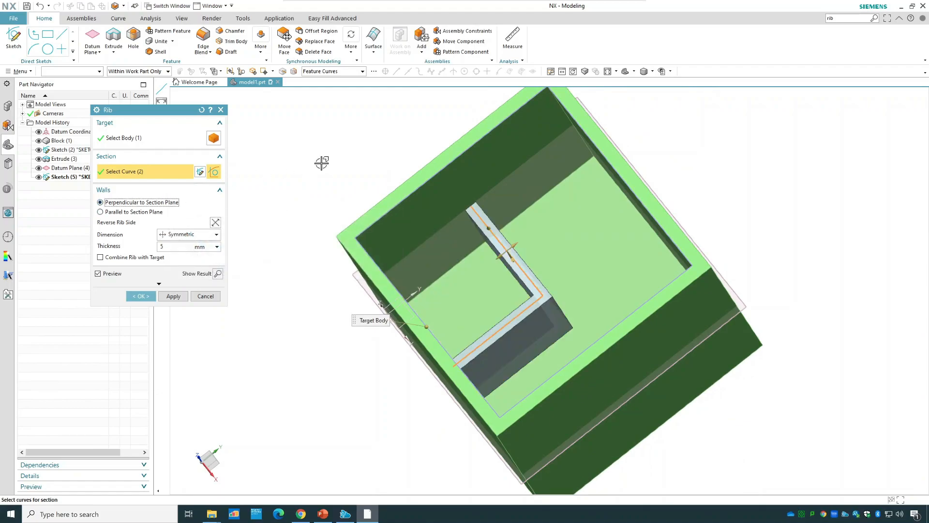
pyautogui.click(140, 214)
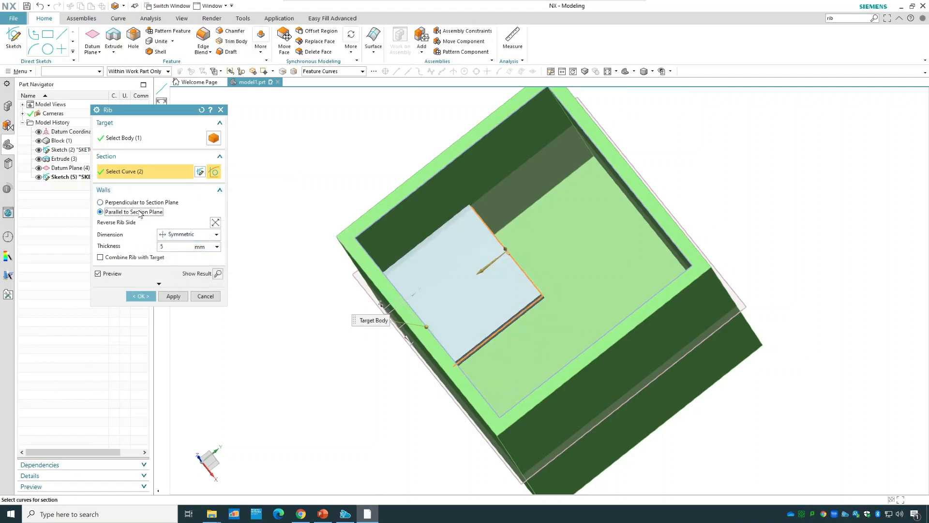
pyautogui.keyDown('shift'); pyautogui.click(501, 242); pyautogui.keyUp('shift')
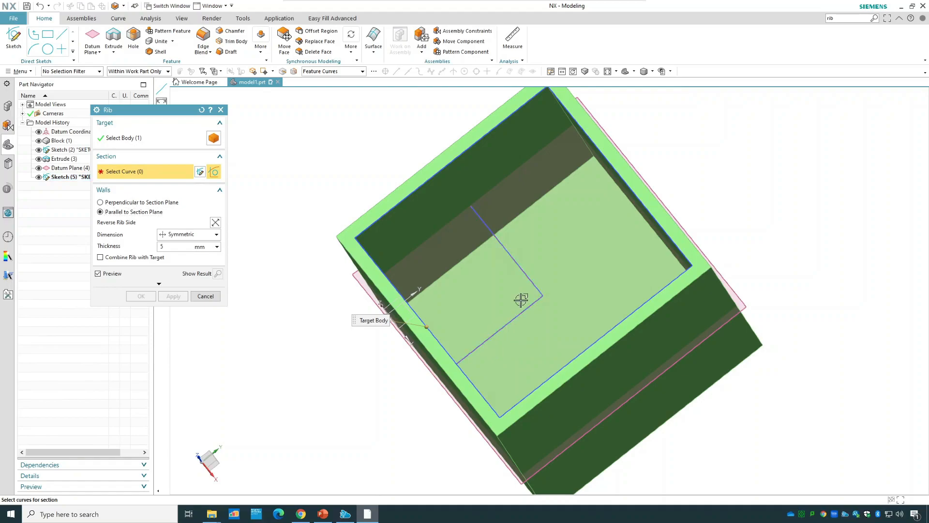
# Limit selection to single curves, use only the horizontal sketch line as section, and compare perpendicular with parallel rib walls.
pyautogui.click(88, 72)
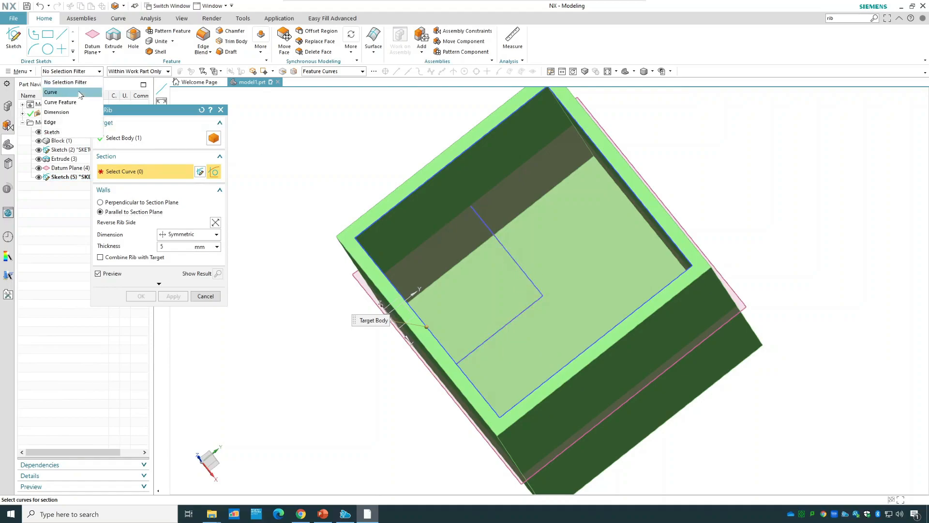
pyautogui.click(80, 92)
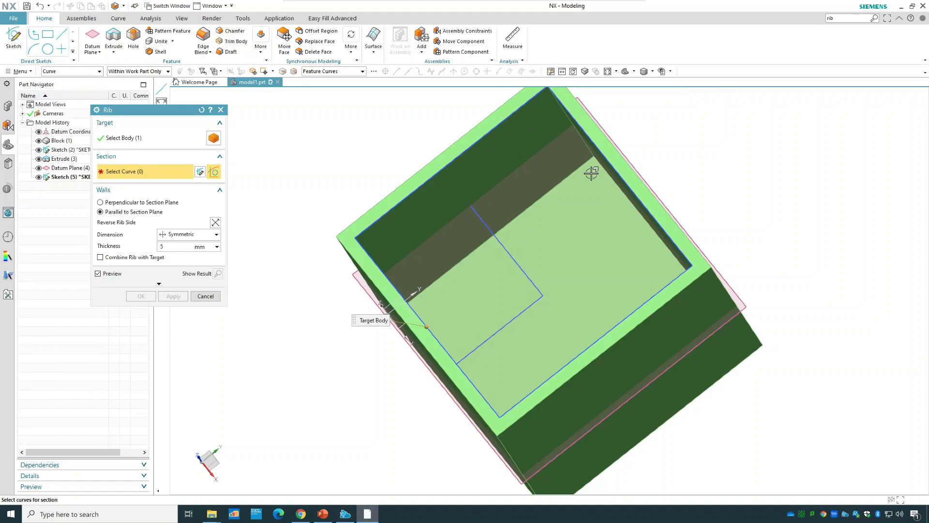
pyautogui.click(357, 72)
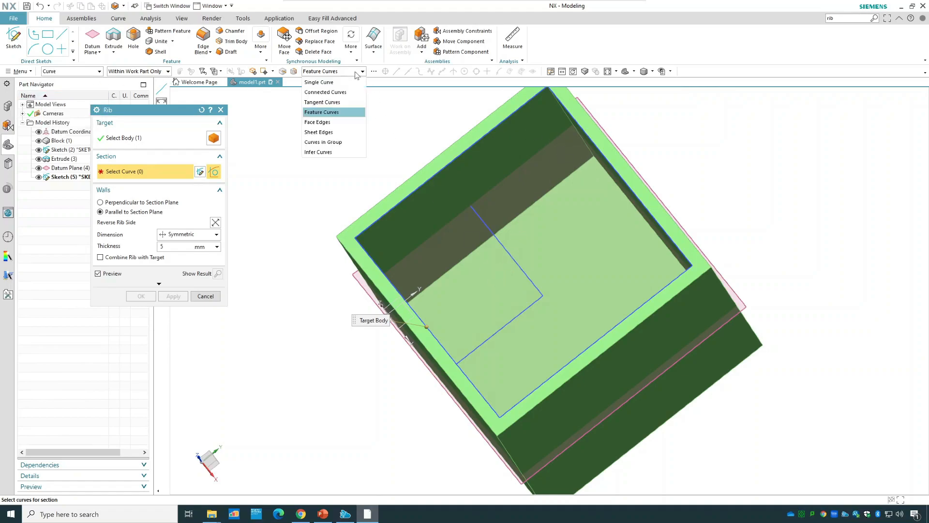
pyautogui.click(345, 84)
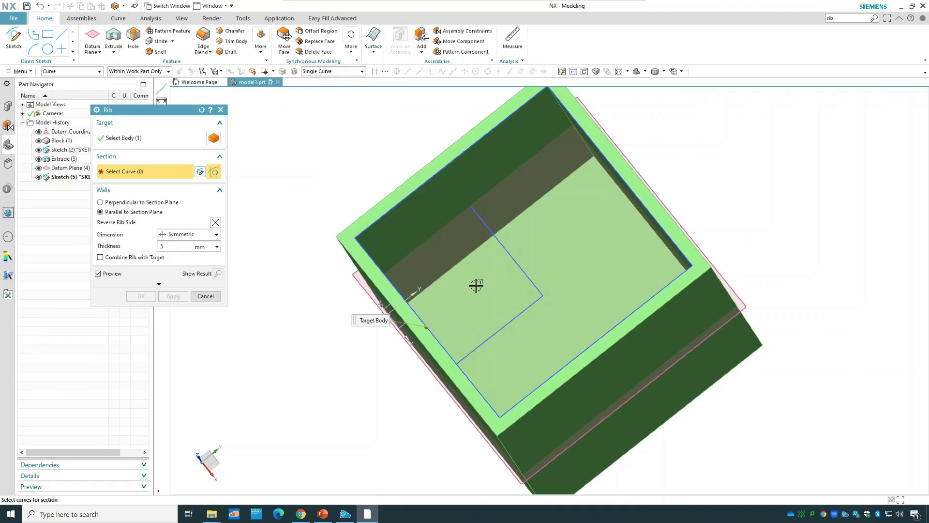
pyautogui.click(512, 318)
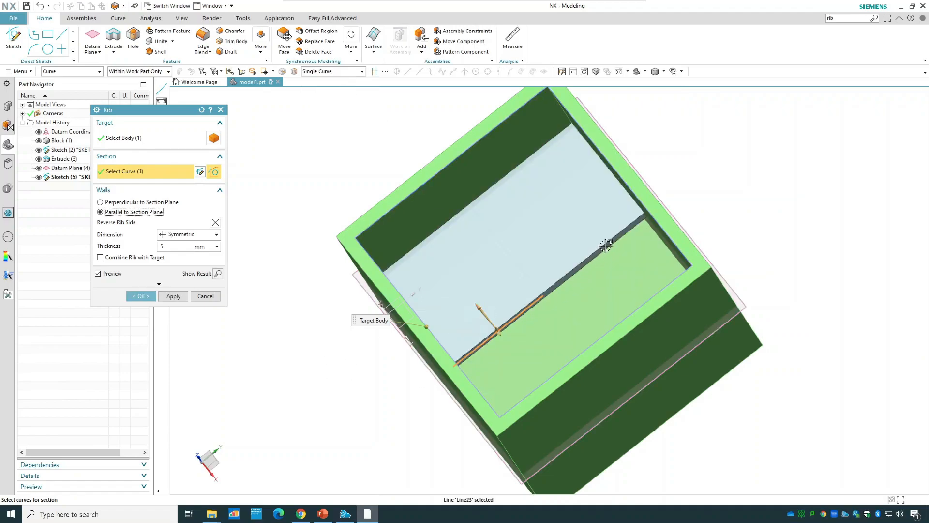
pyautogui.click(171, 205)
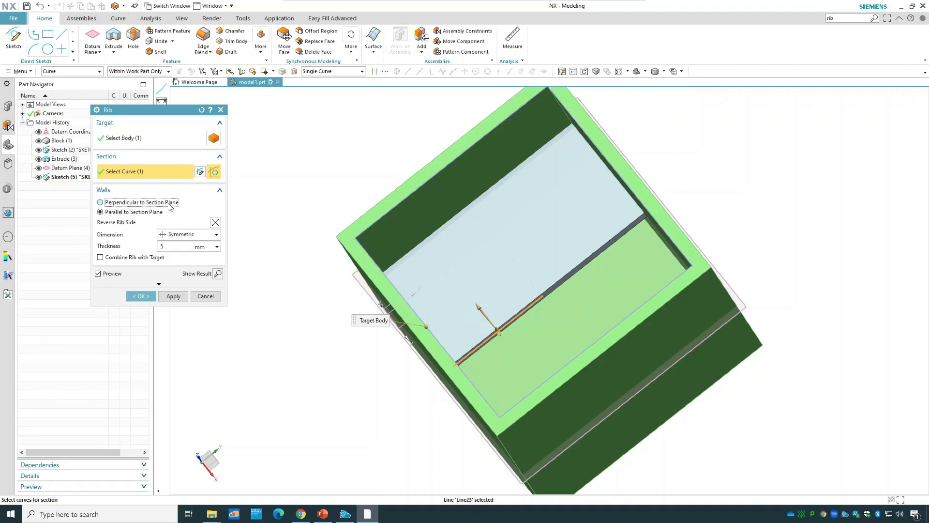
pyautogui.click(147, 213)
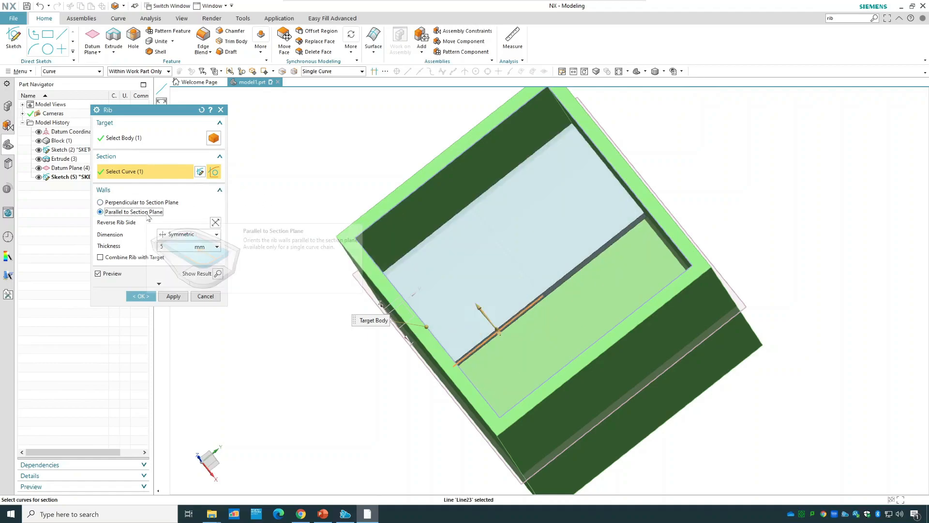
# Add the second sketch line to the section, set the walls perpendicular to the section plane and create the rib.
pyautogui.click(528, 273)
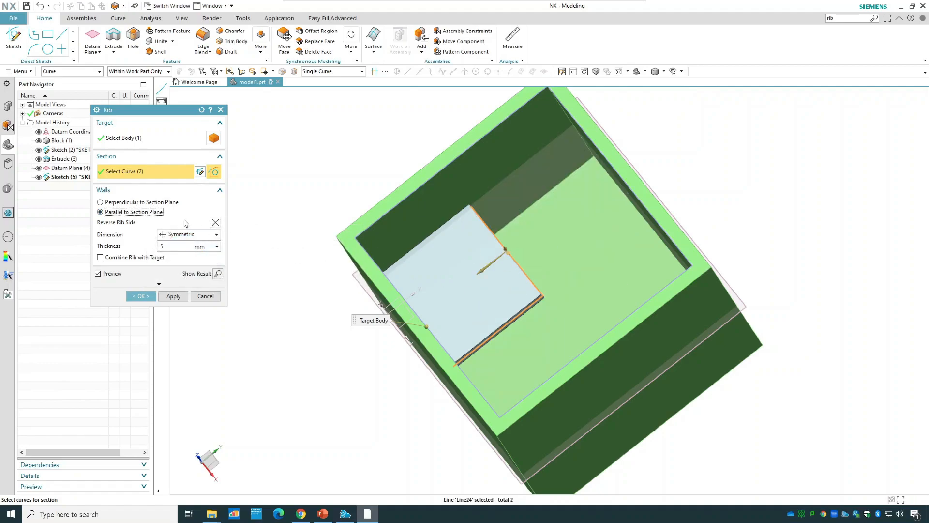
pyautogui.click(175, 203)
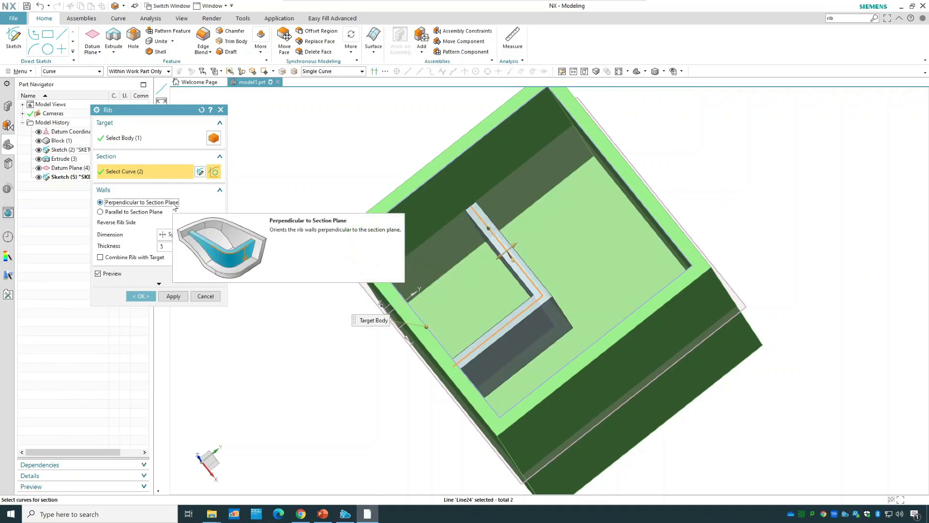
pyautogui.click(96, 73)
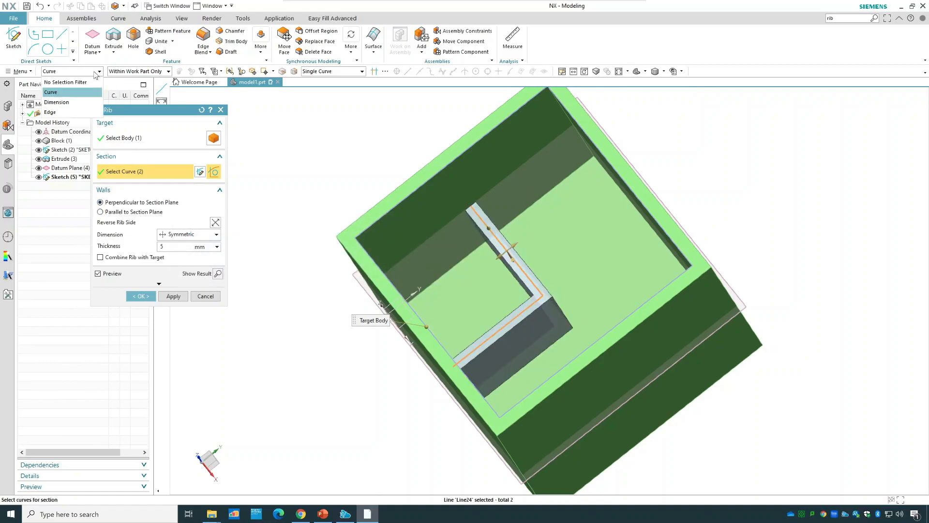
pyautogui.click(65, 92)
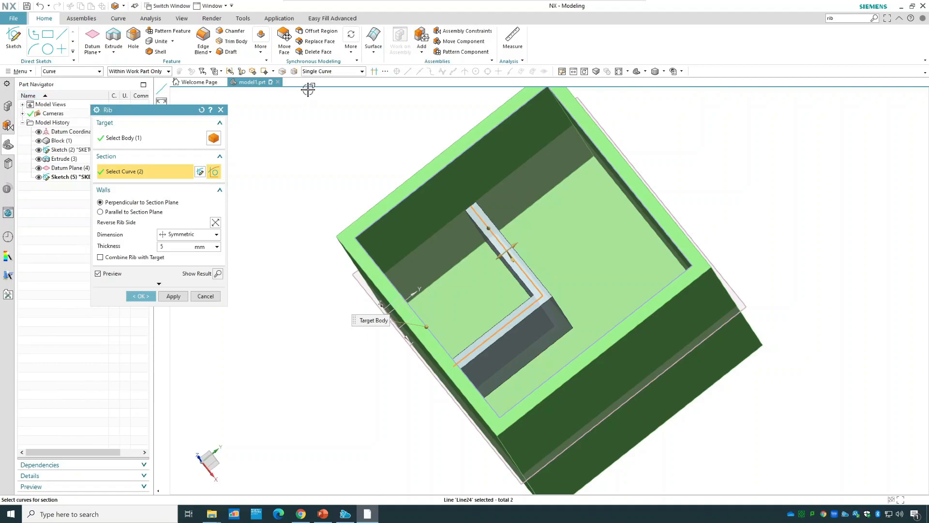
pyautogui.click(315, 72)
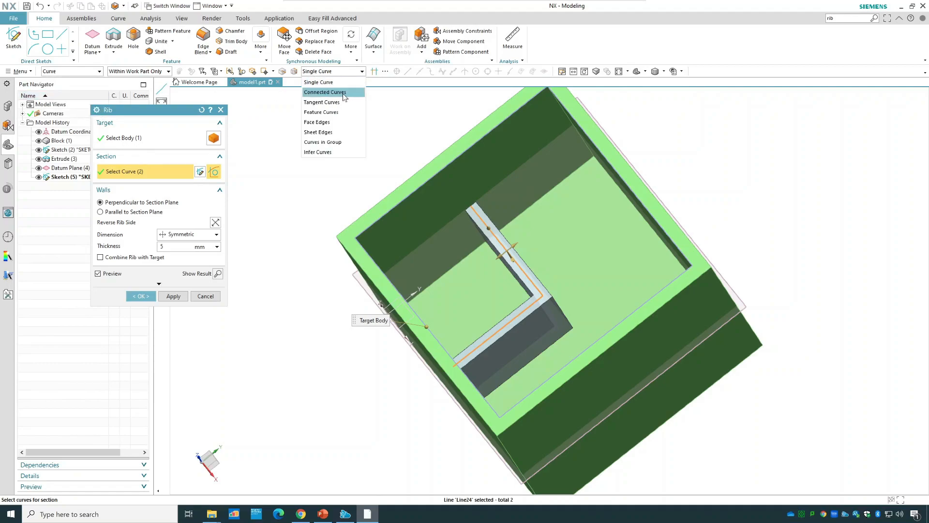
pyautogui.click(344, 83)
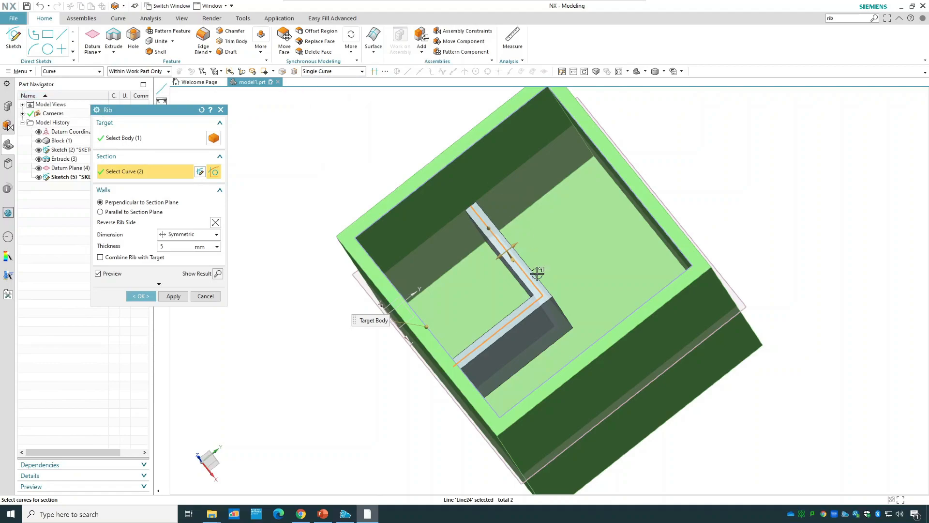
pyautogui.click(148, 296)
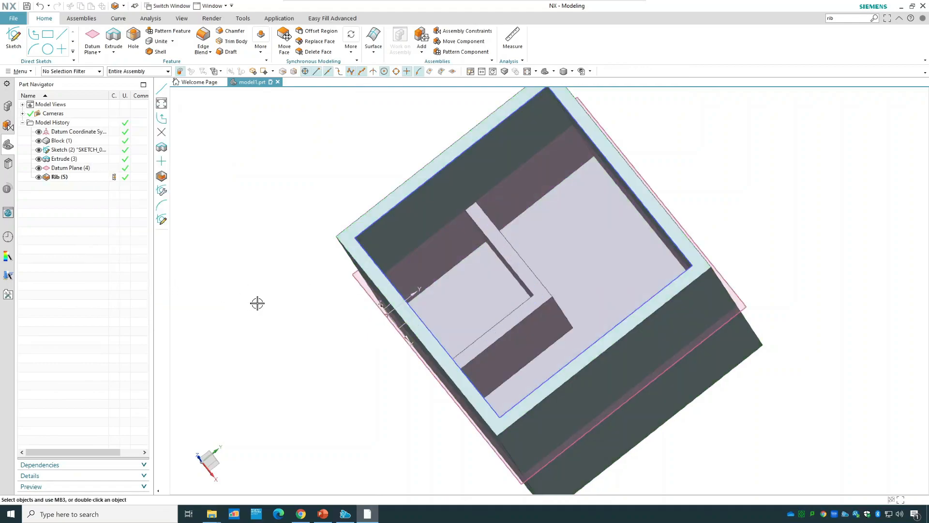
pyautogui.moveTo(315, 318); pyautogui.dragTo(347, 257, button='middle')
pyautogui.moveTo(288, 201); pyautogui.dragTo(280, 209, button='middle')
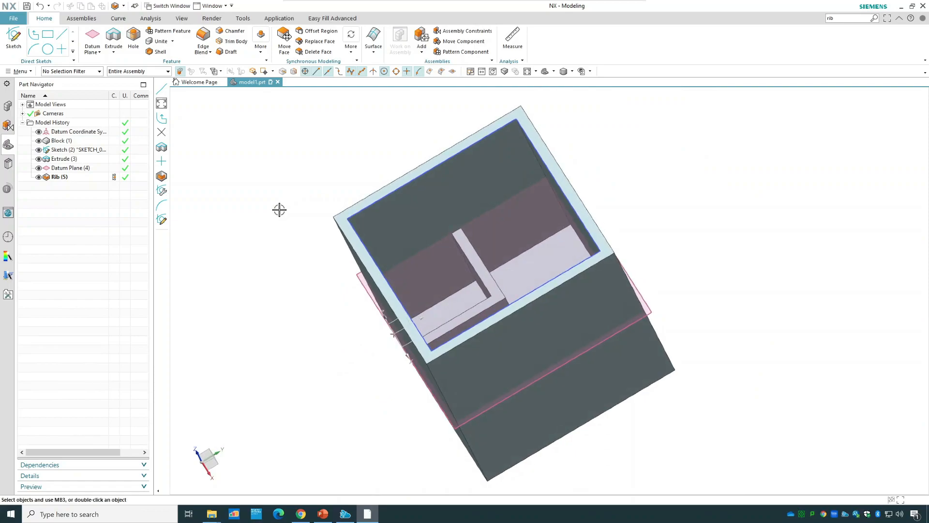